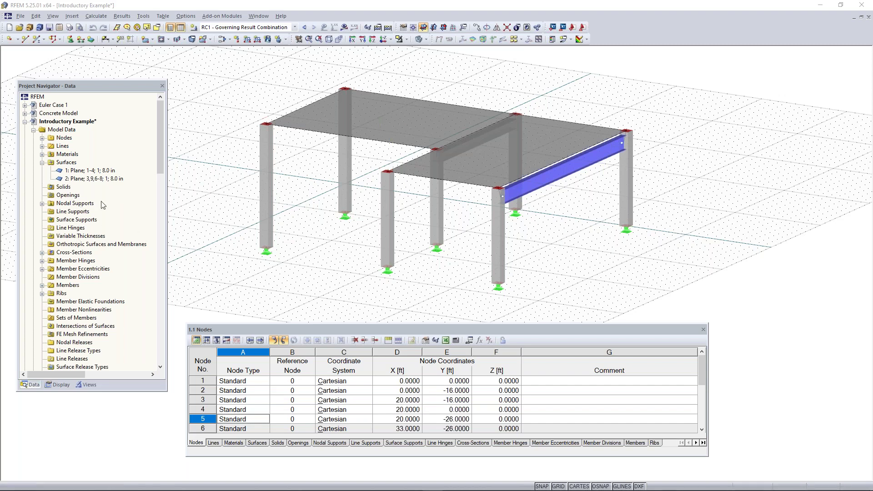
Expand the cross-sections in the project data and highlight the W 18x50 section and surface 1 in the model
scroll(66, 203, "down", 1)
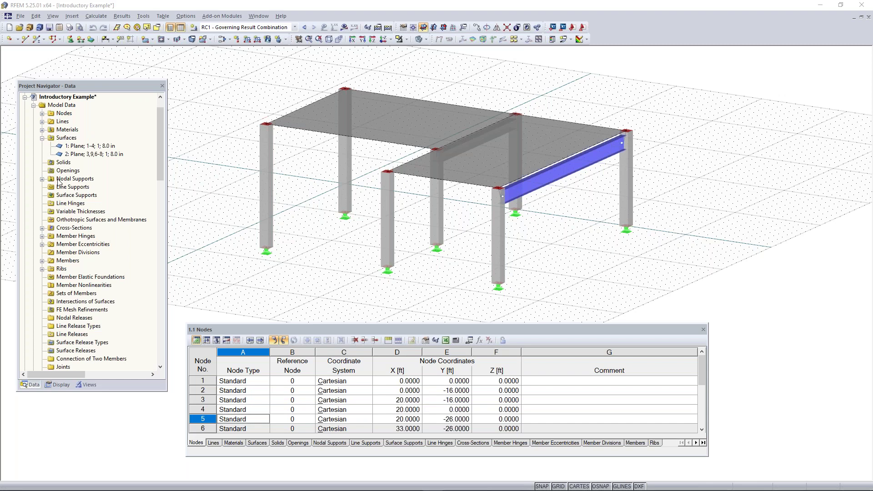
left_click(42, 114)
left_click(41, 114)
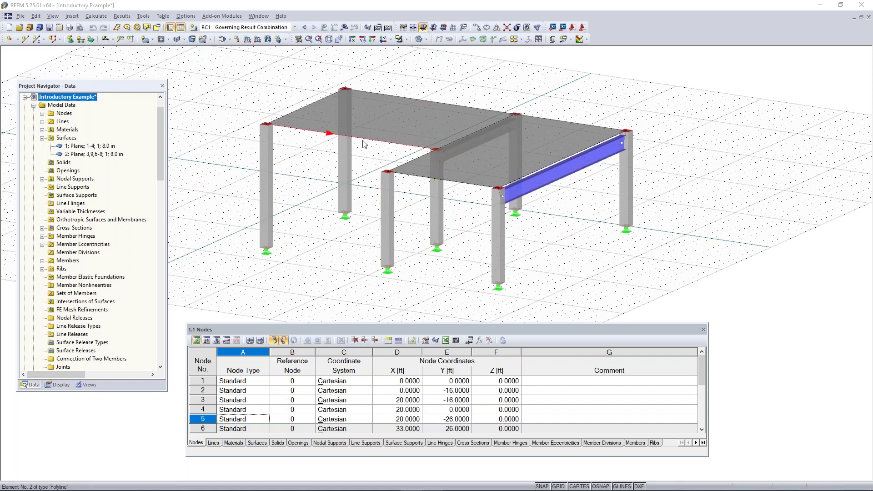
left_click(42, 228)
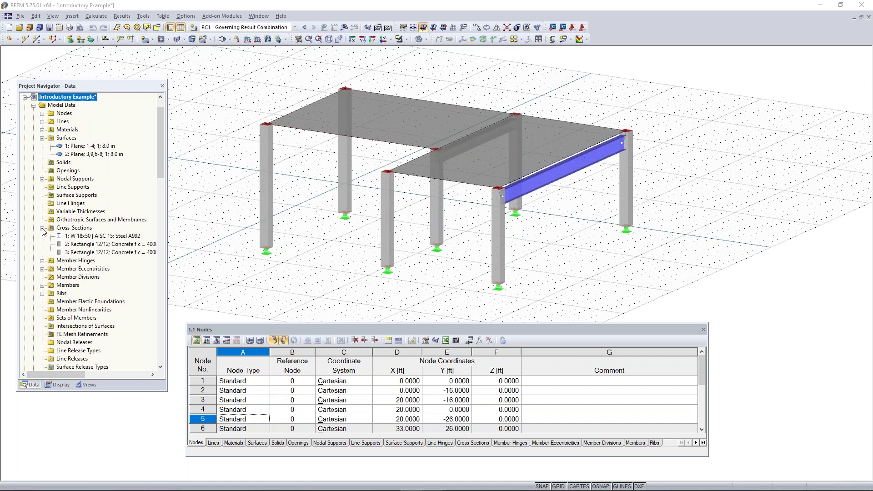
left_click(101, 236)
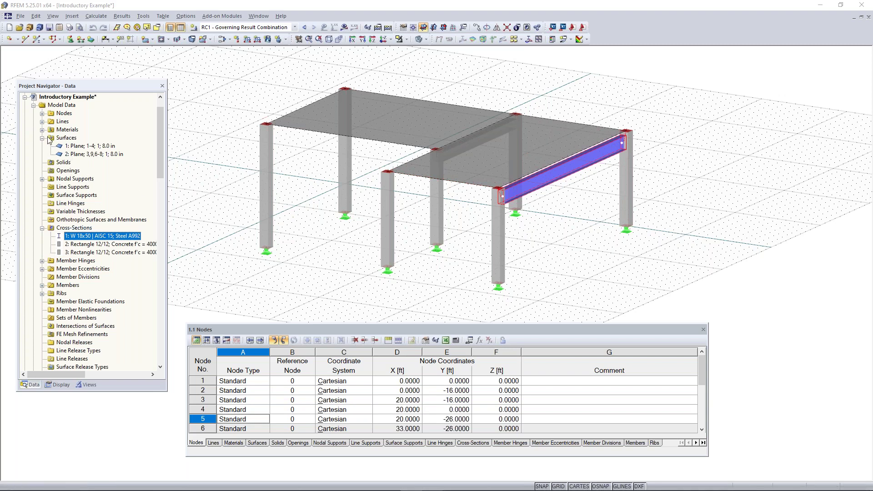
left_click(84, 146)
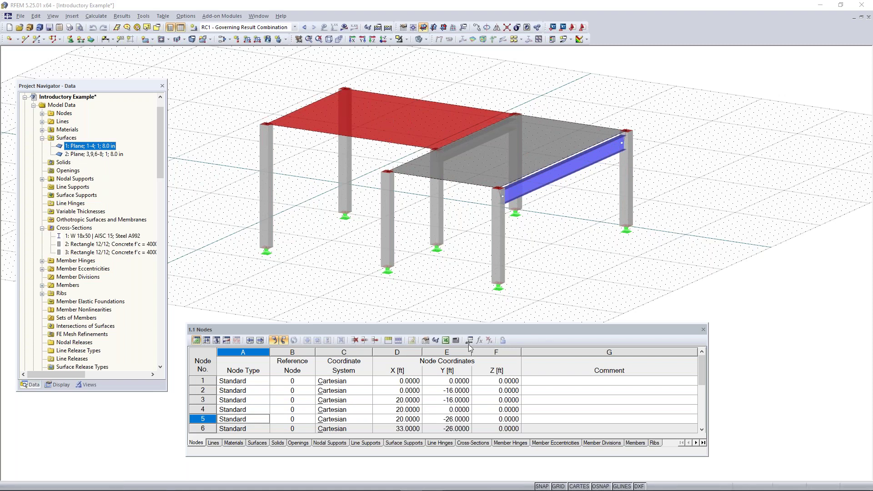
Reposition the data table window and view its Lines and Materials tables, ending on the Nodes table
left_click_drag(441, 327, 469, 317)
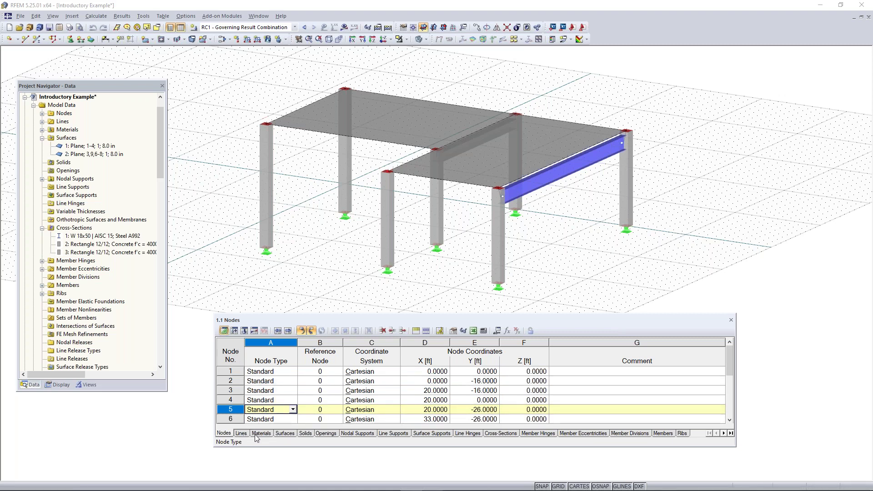
left_click(241, 433)
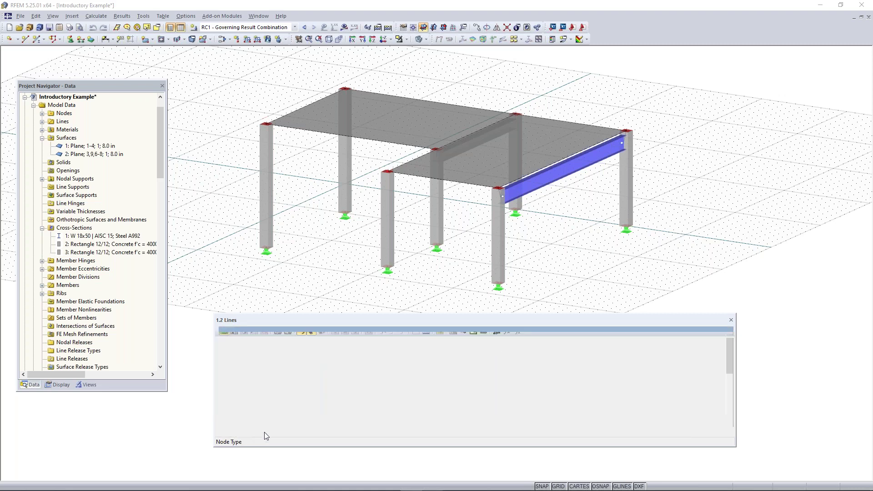
left_click(261, 433)
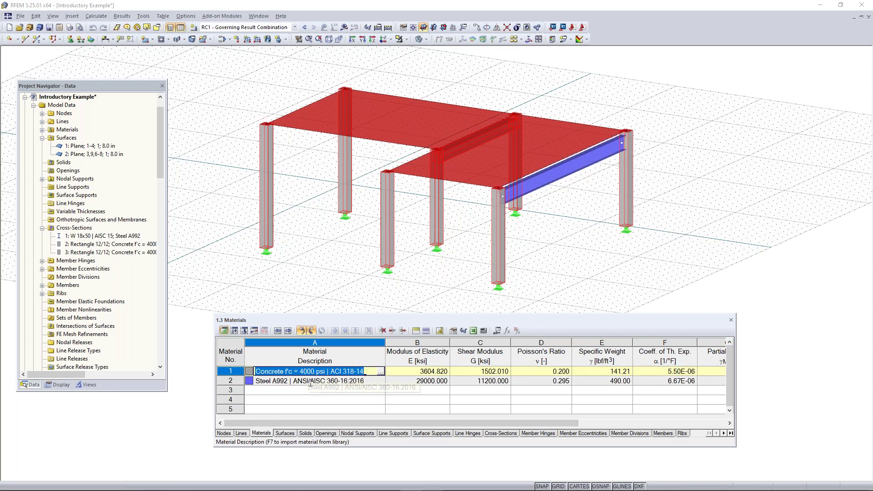
left_click(225, 434)
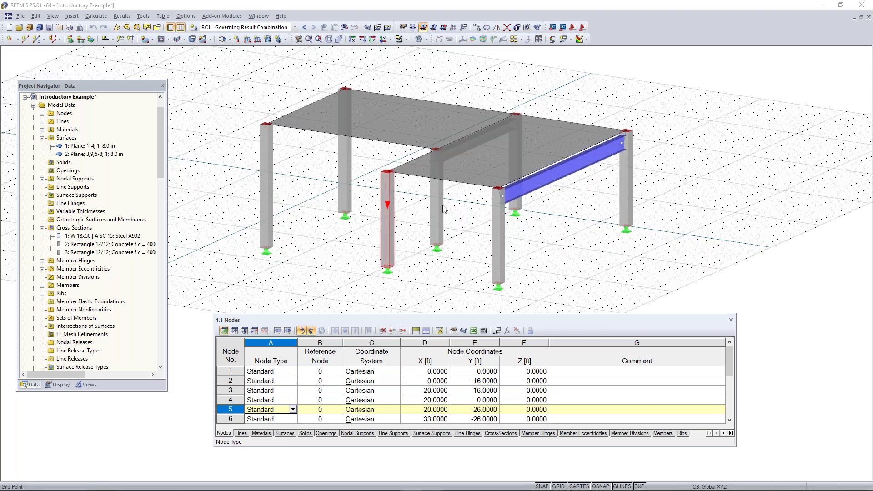
Review the available display configurations in the Configuration Manager and close it without changing anything
scroll(419, 227, "down", 1)
middle_click_drag(417, 224, 427, 233)
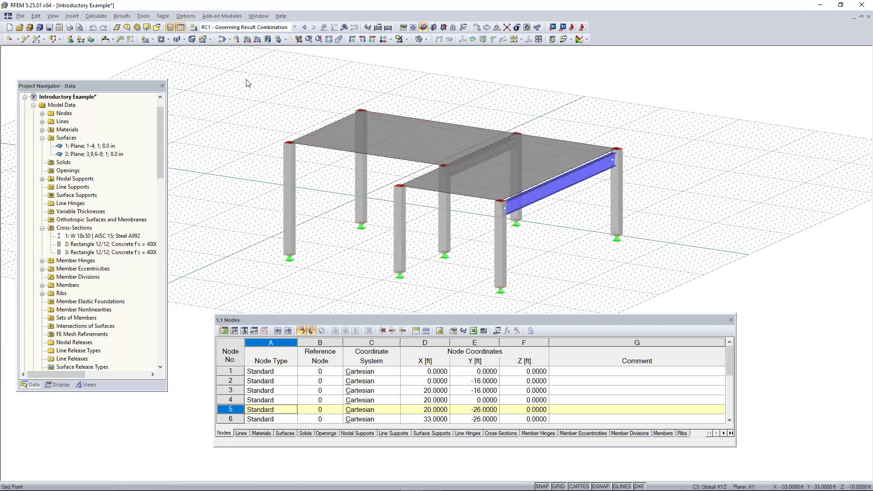
left_click(184, 17)
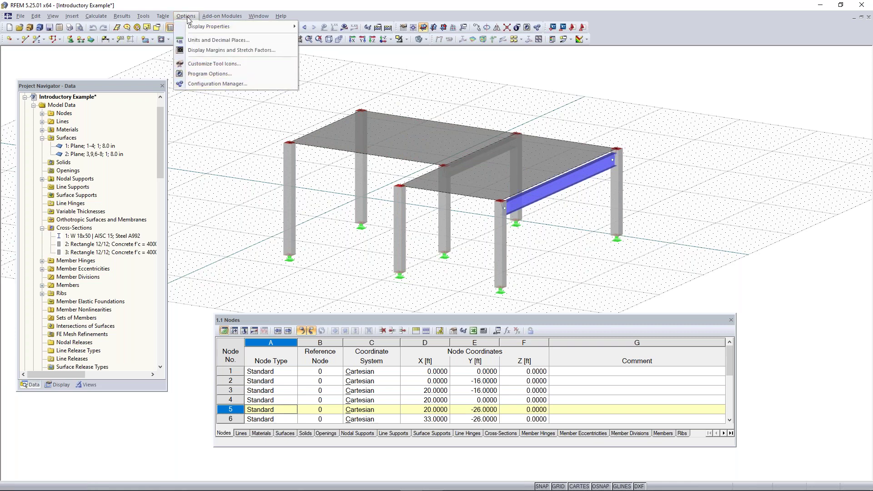
left_click(219, 85)
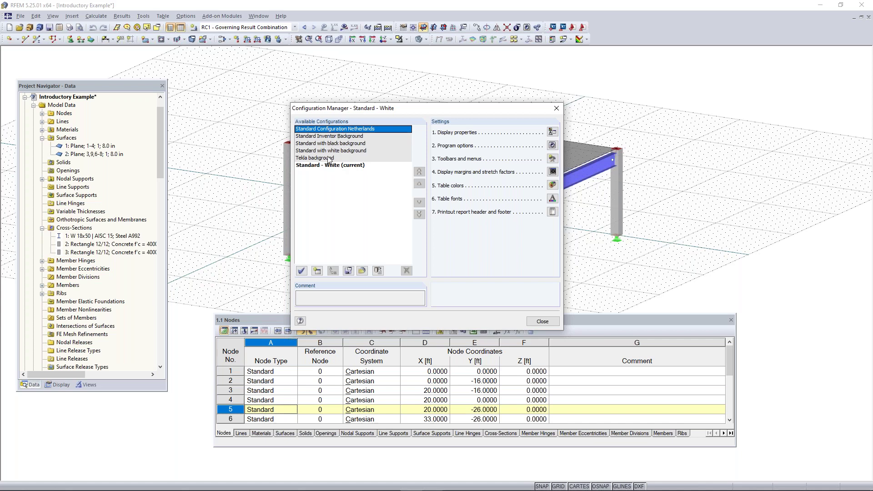
left_click(556, 109)
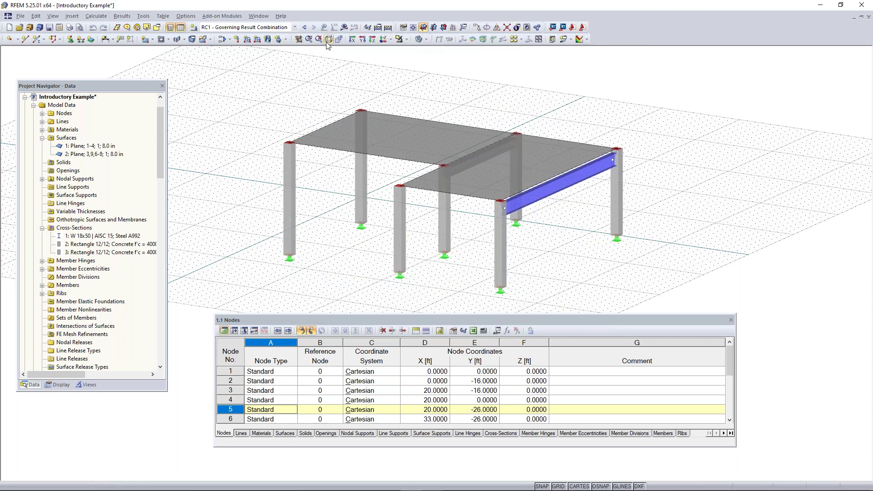
Reset all toolbars and menus to their default layout
right_click(604, 34)
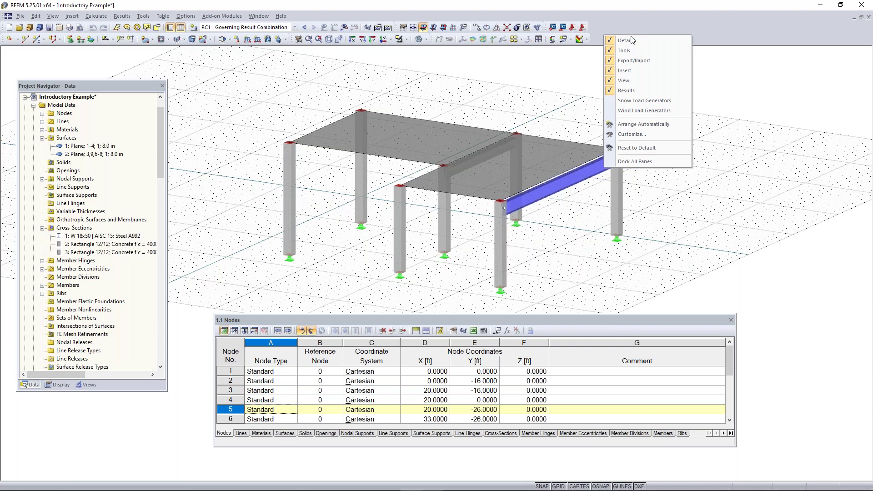
left_click(639, 148)
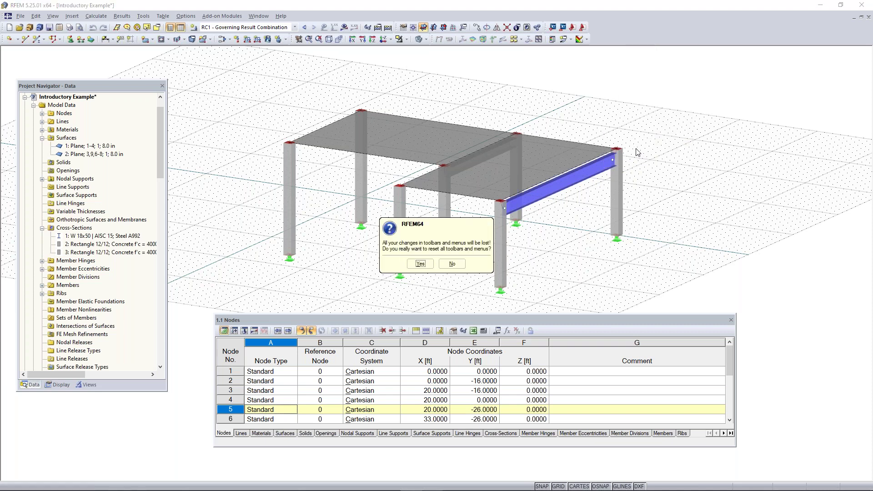
left_click(420, 264)
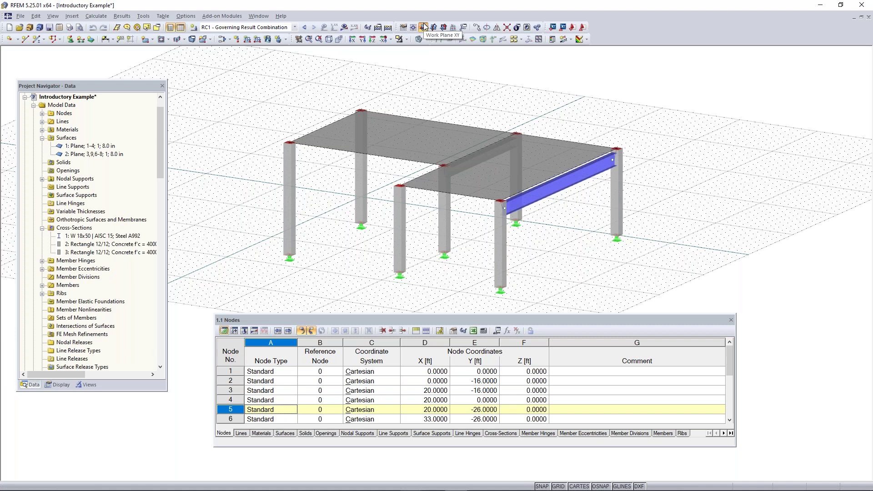
left_click(72, 16)
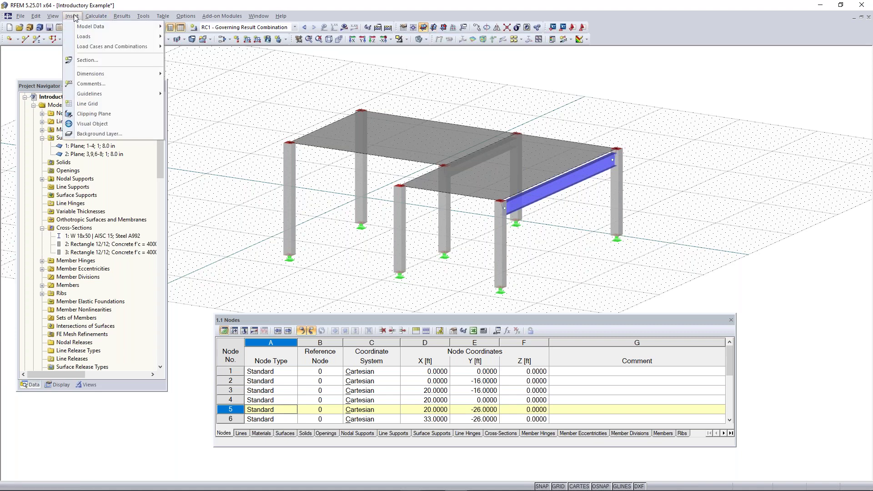
mouse_move(85, 27)
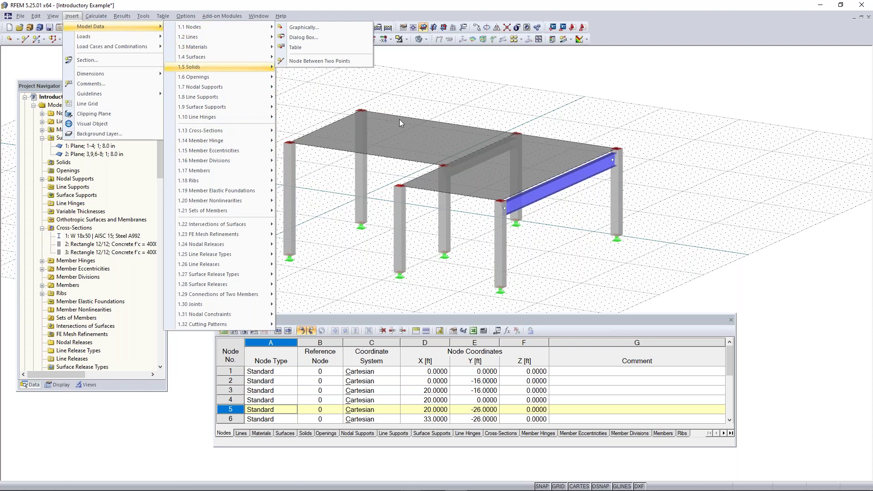
left_click(421, 79)
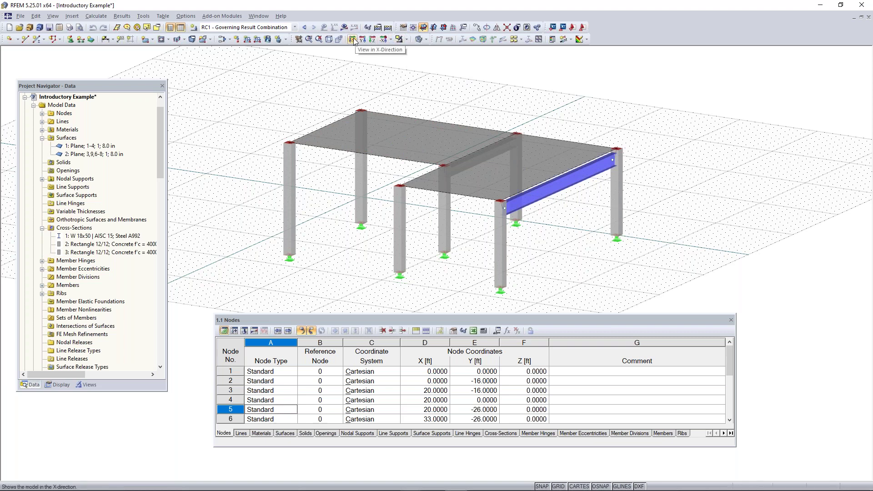
View the model in the X-direction, followed by the Z-direction
left_click(390, 40)
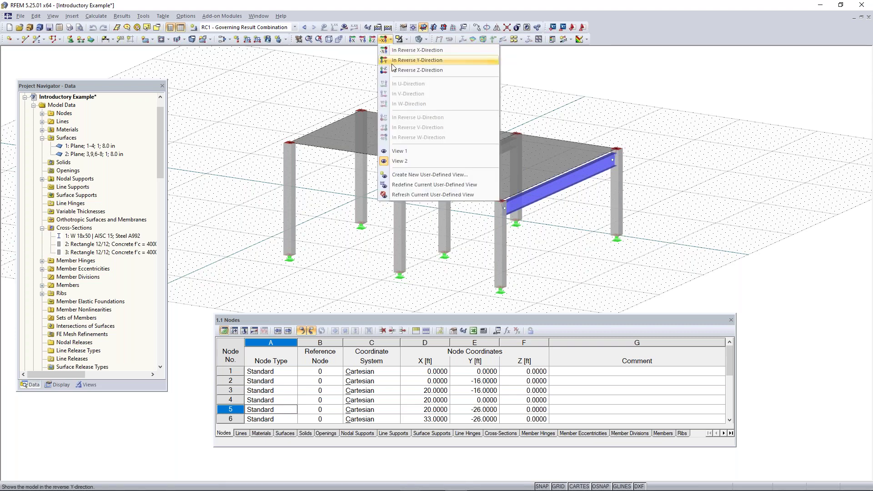
left_click(352, 40)
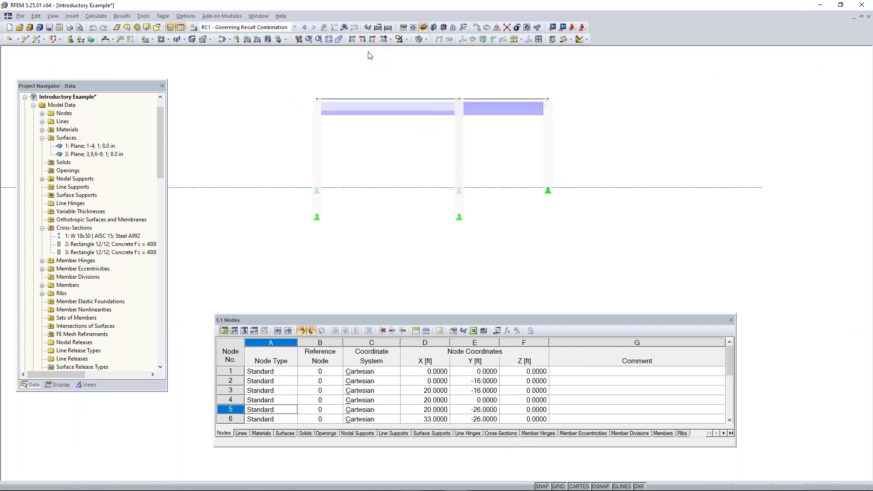
left_click(372, 40)
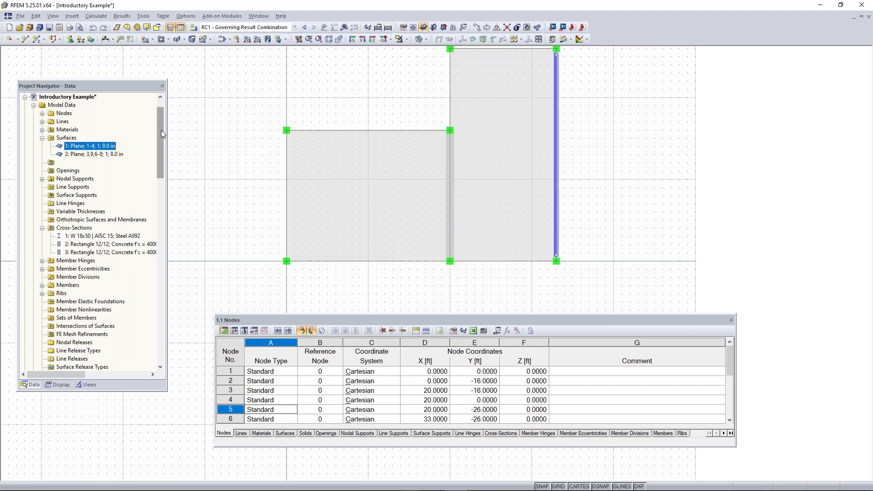
Examine the add-on modules, including the favorites and the steel, concrete, timber and other design categories
scroll(161, 130, "down", 15)
scroll(155, 228, "down", 1)
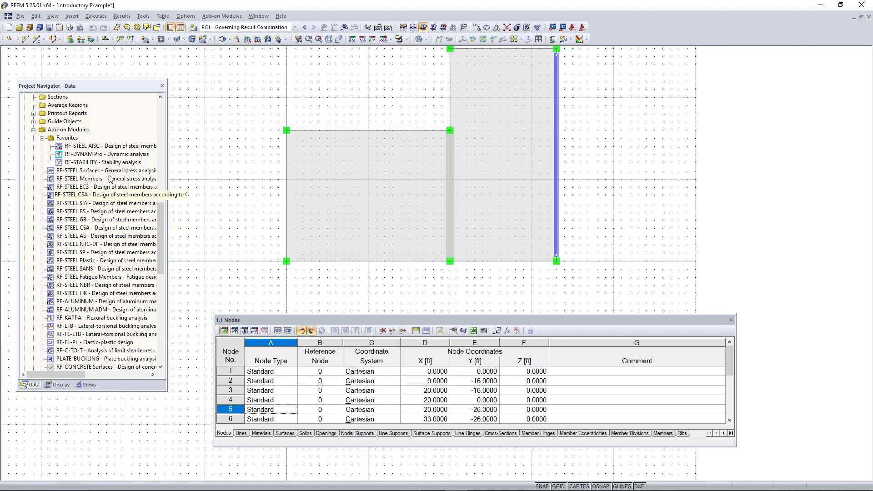
scroll(134, 207, "down", 1)
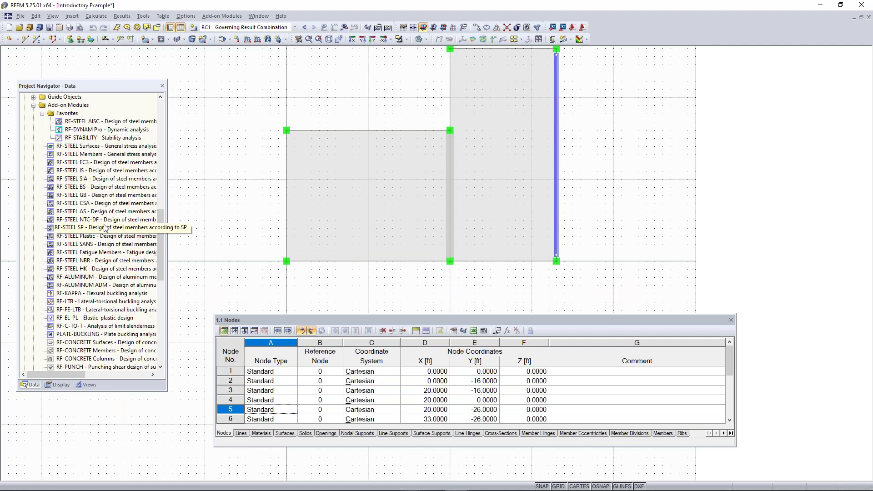
scroll(104, 227, "up", 2)
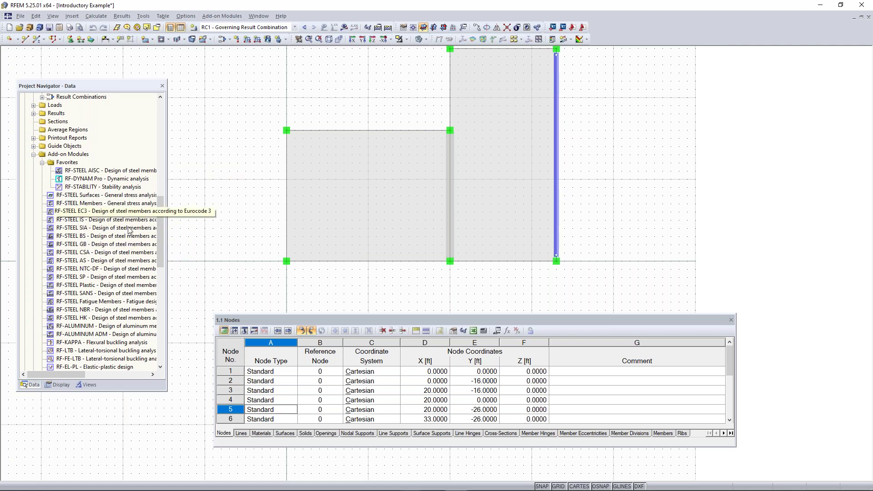
scroll(122, 266, "down", 3)
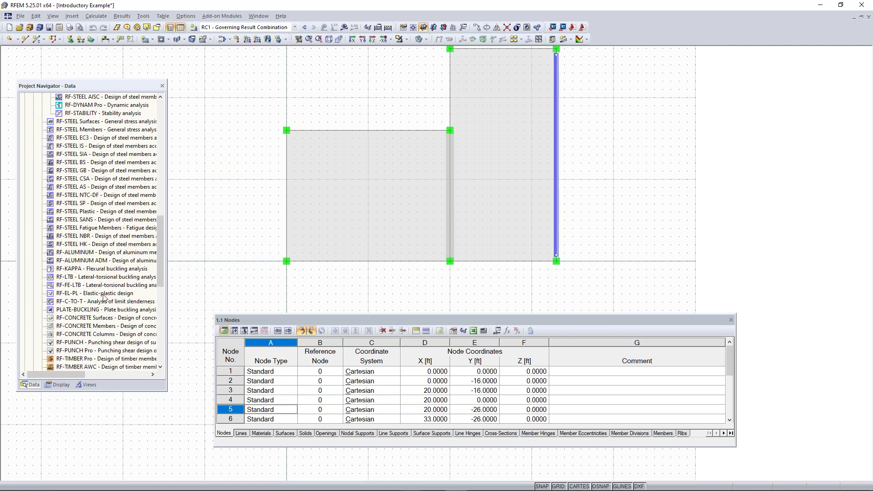
scroll(110, 214, "down", 1)
scroll(110, 214, "up", 5)
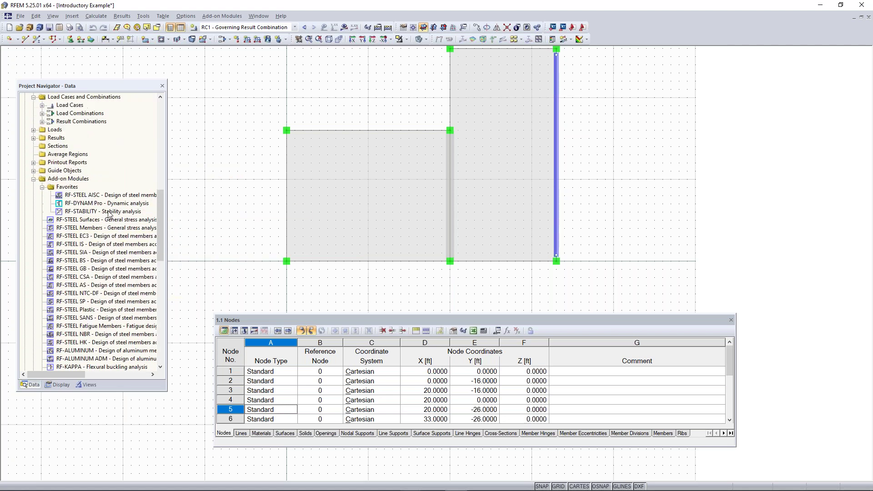
left_click(222, 16)
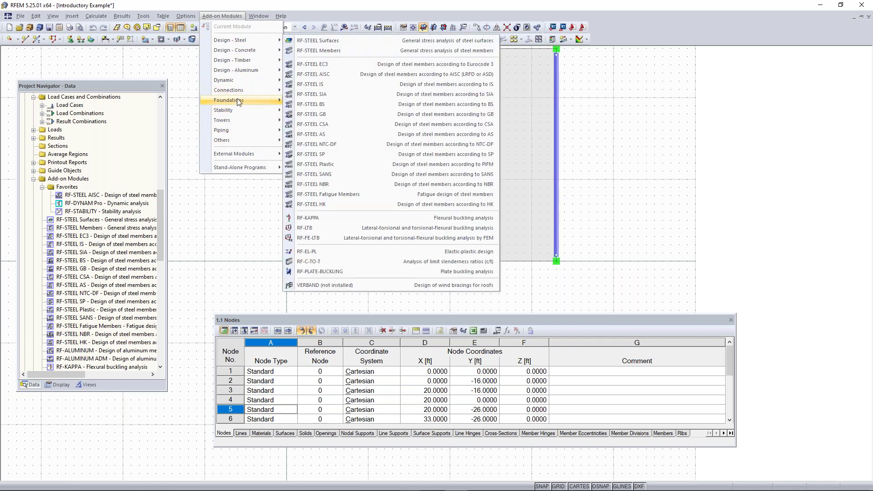
left_click(186, 65)
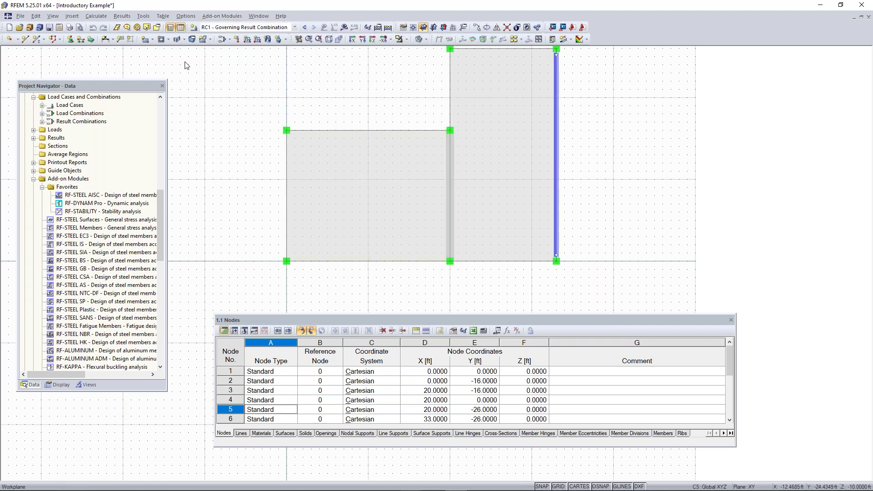
Show the display settings in the repositioned project navigator and return the model to the isometric view
left_click_drag(113, 87, 129, 64)
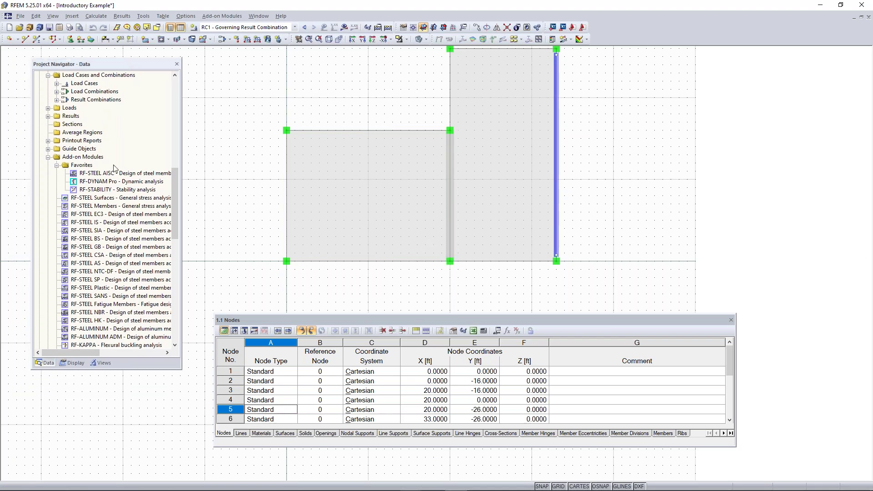
left_click(71, 363)
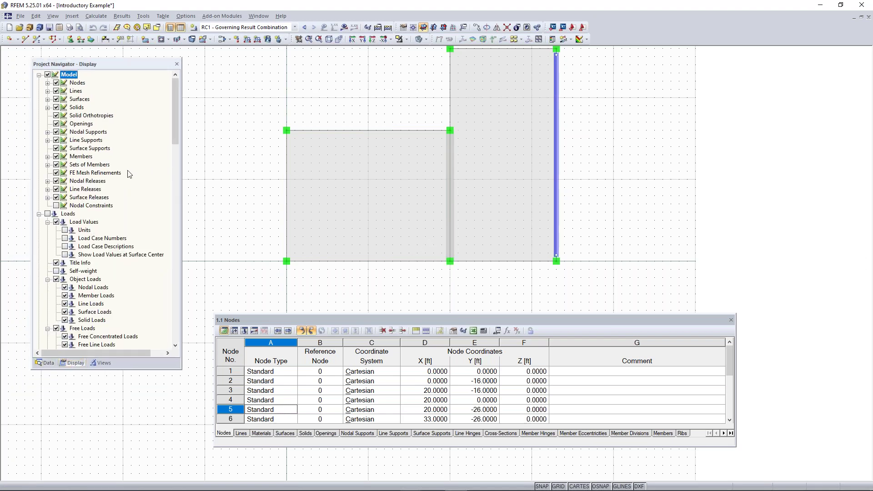
left_click(329, 39)
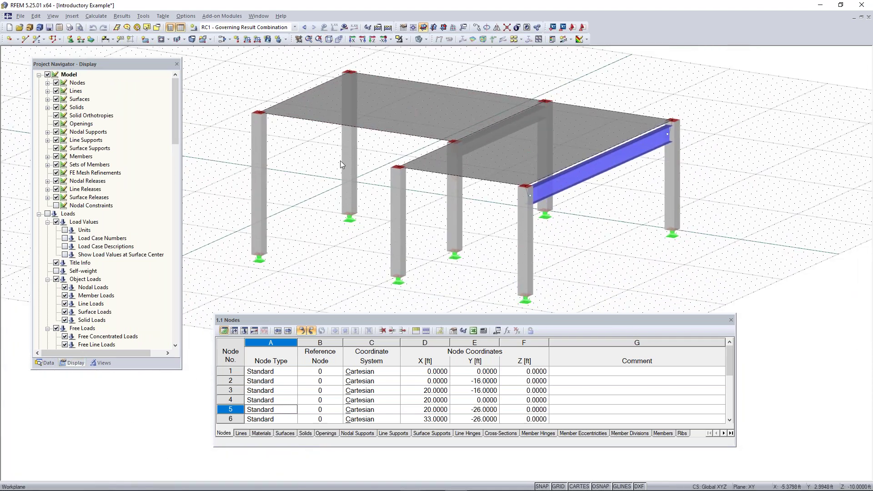
Hide the surfaces in the model display and show them again
left_click(57, 100)
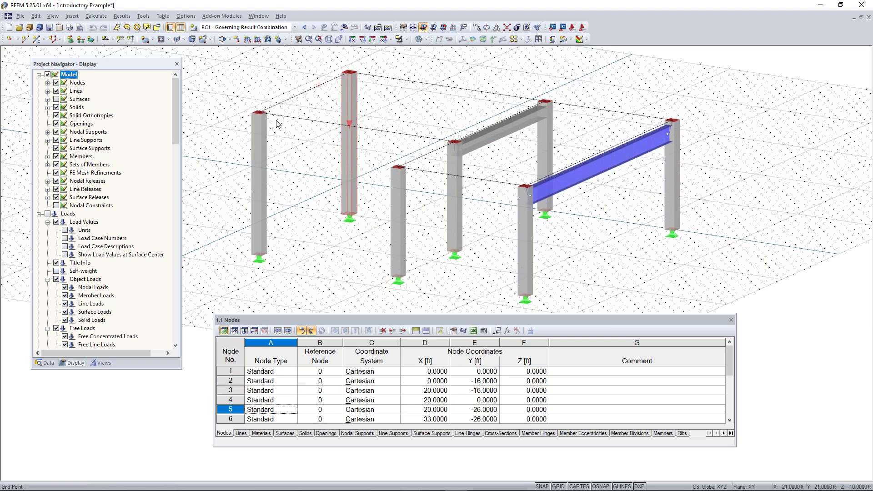
left_click(56, 99)
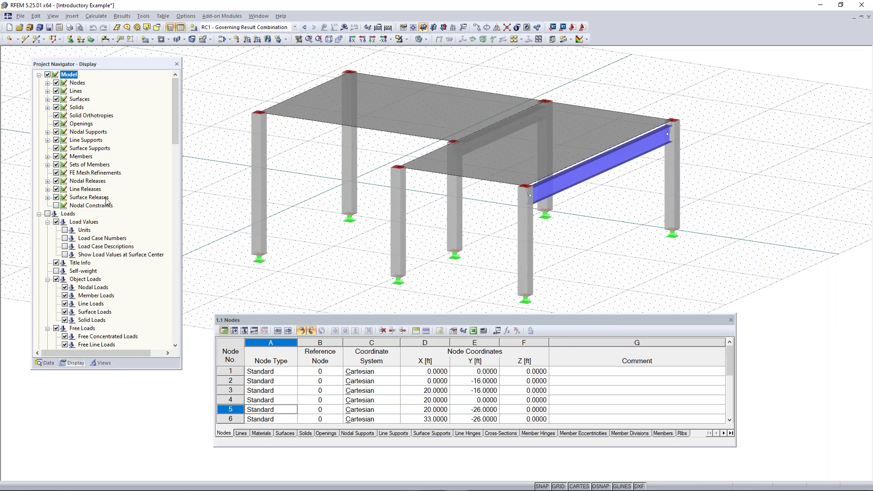
Examine the display options for loads, results and FE mesh, collapsing the Model and Loads categories
scroll(106, 202, "down", 5)
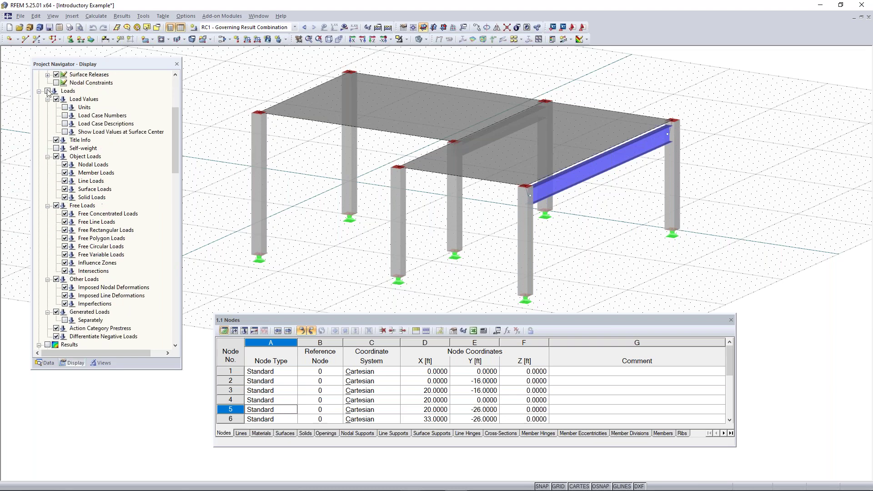
scroll(52, 105, "up", 5)
left_click(39, 75)
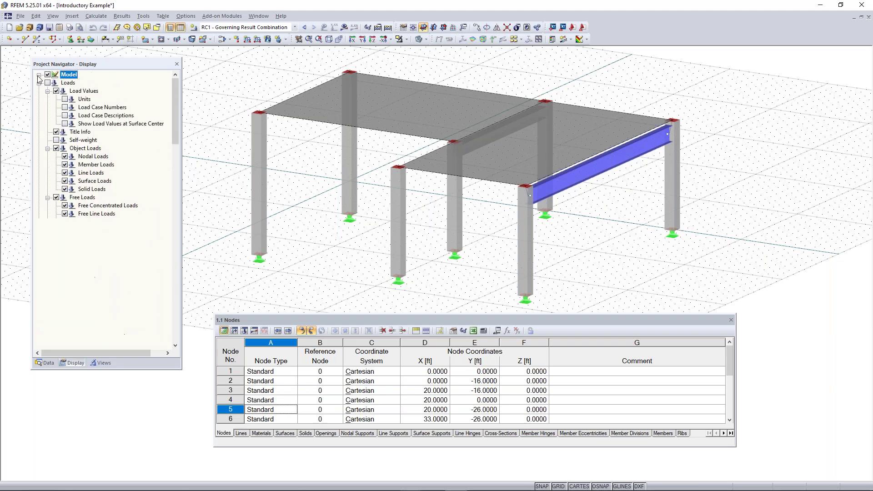
left_click(39, 83)
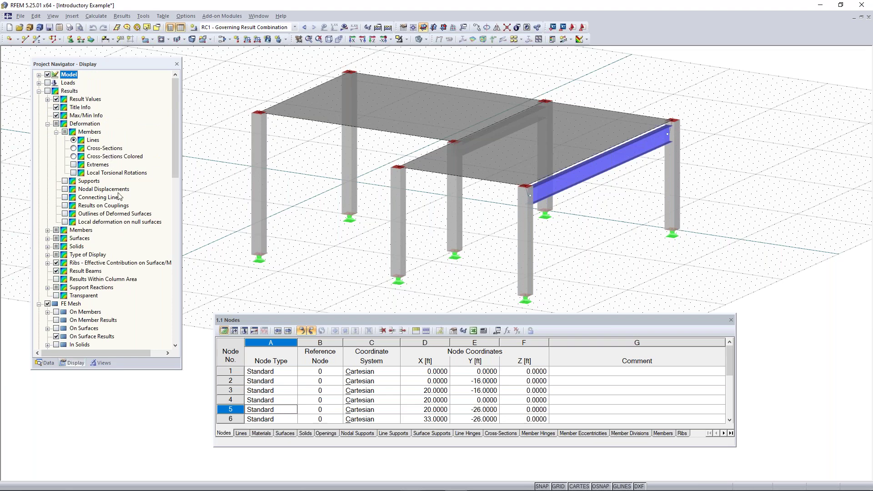
scroll(119, 196, "down", 1)
scroll(80, 202, "up", 1)
Show the navigator's view settings and activate the visibilities to isolate the members with cross-section 2 - Rectangle 12/12
left_click(102, 362)
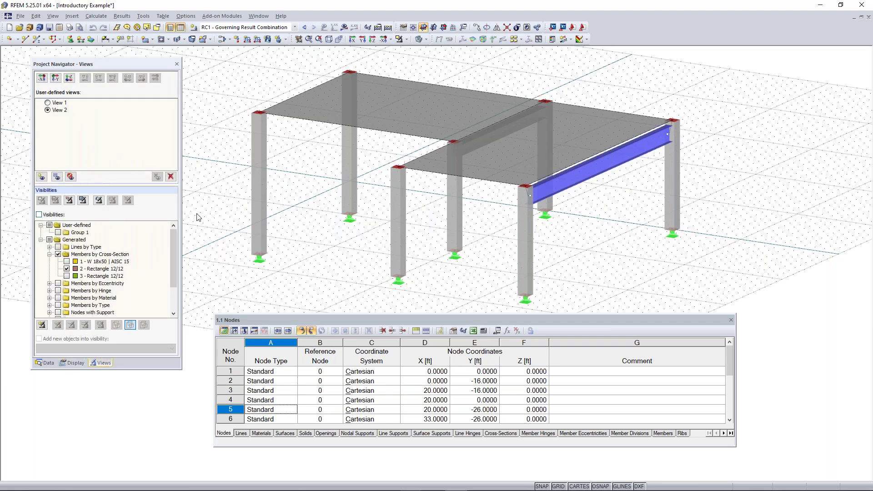
left_click(40, 215)
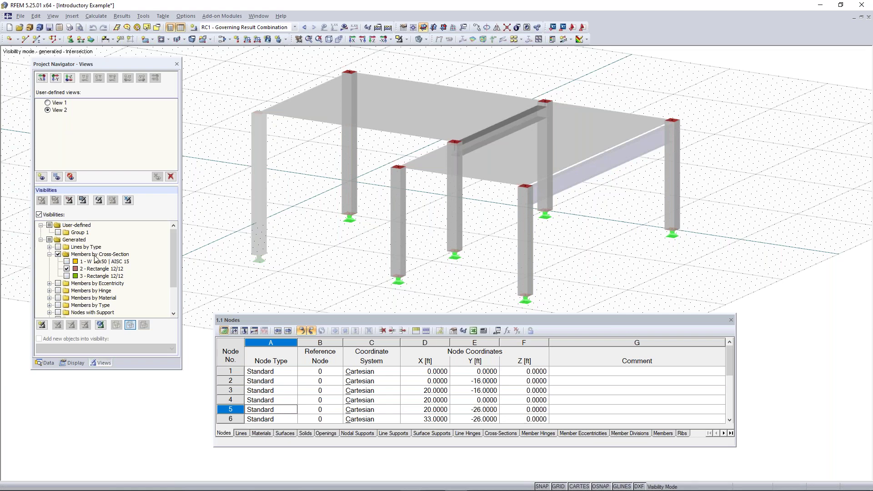
left_click(94, 256)
scroll(59, 258, "down", 2)
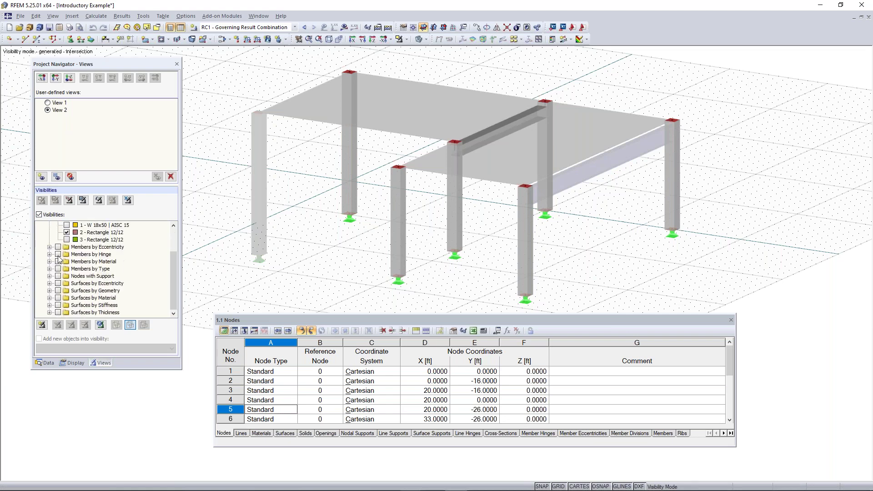
scroll(58, 258, "up", 2)
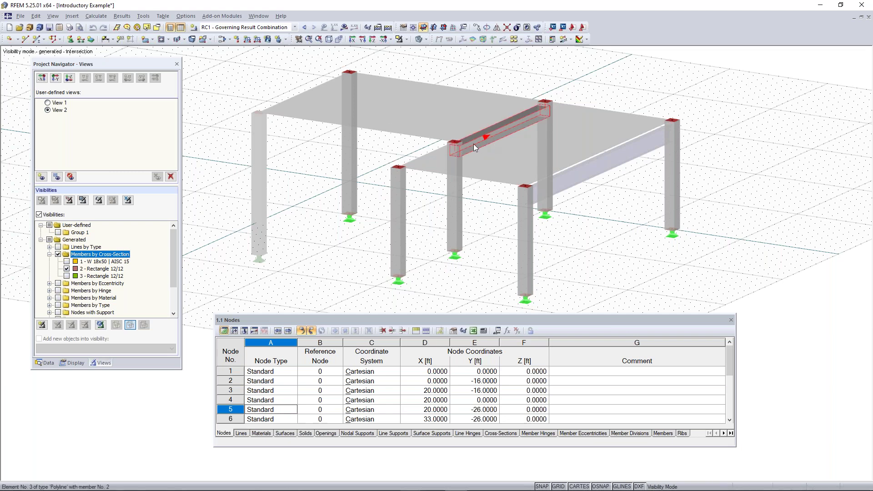
Clear the cross-section visibility and isolate the members by material, leaving only 2 - Steel A992 selected
left_click(67, 272)
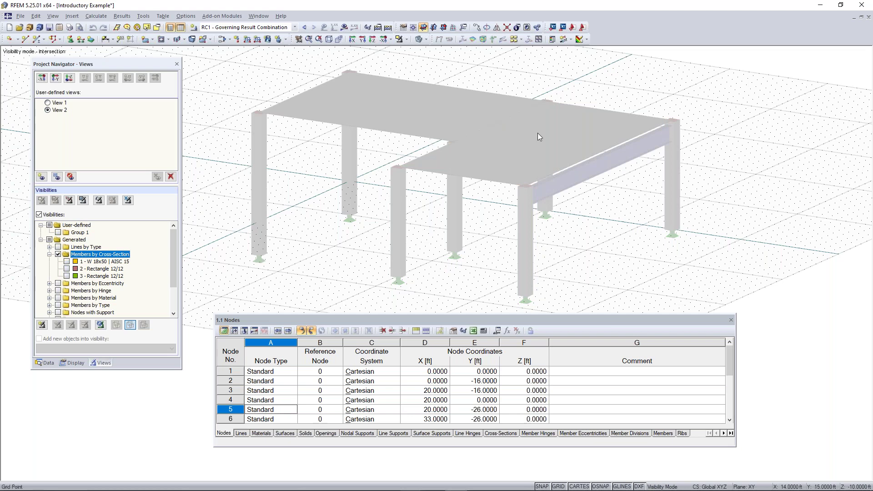
left_click(49, 254)
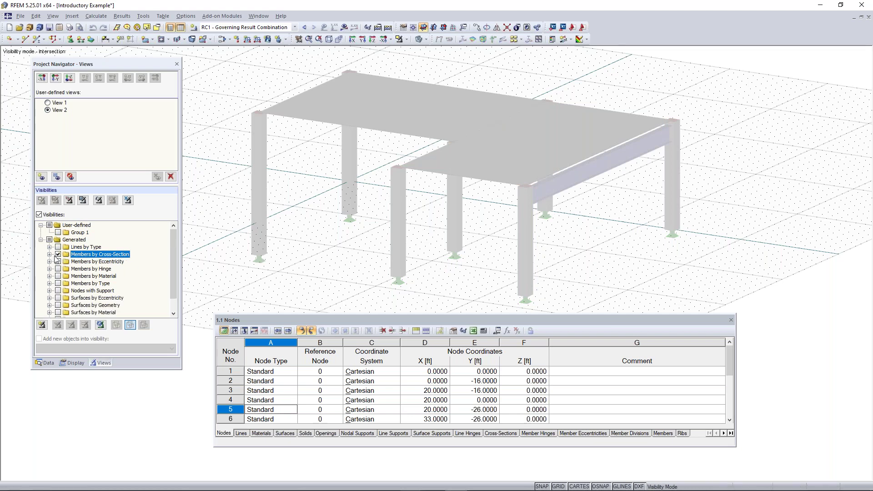
left_click(58, 276)
left_click(49, 275)
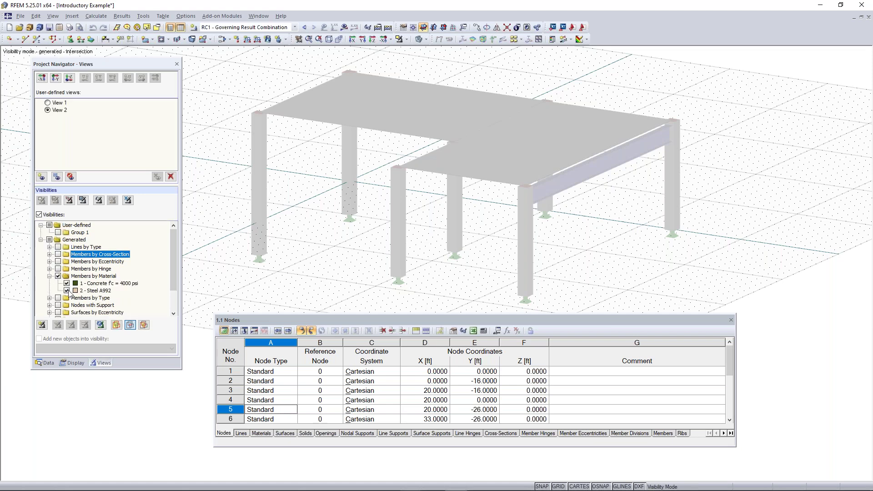
left_click(67, 284)
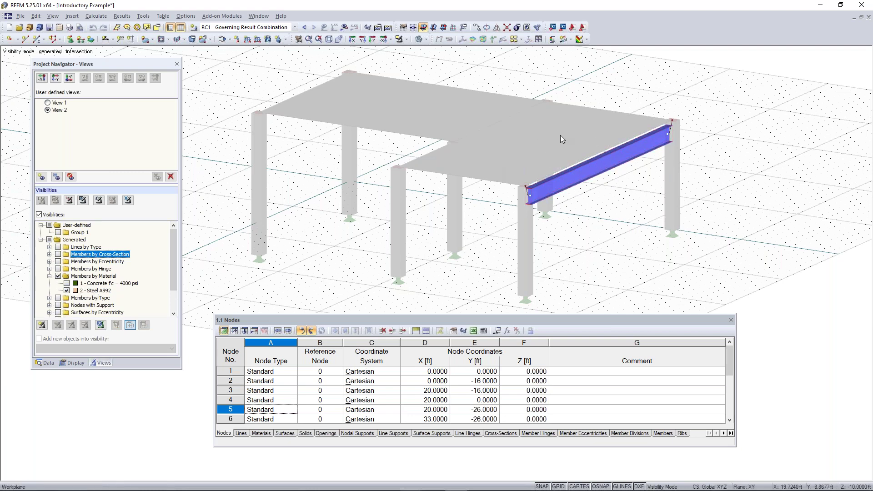
Turn off the display of hidden objects in the background so only the isolated steel beam is drawn
middle_click_drag(399, 239, 388, 260, "ctrl")
right_click(389, 259)
left_click(319, 178)
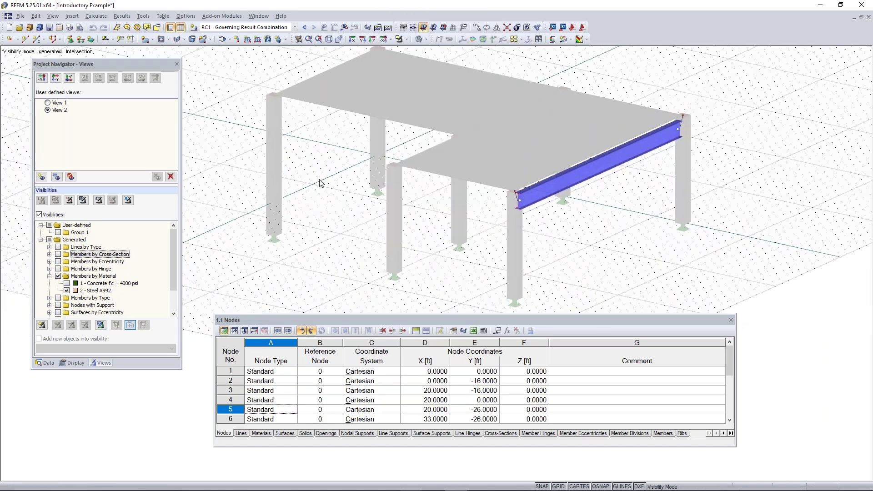
right_click(338, 159)
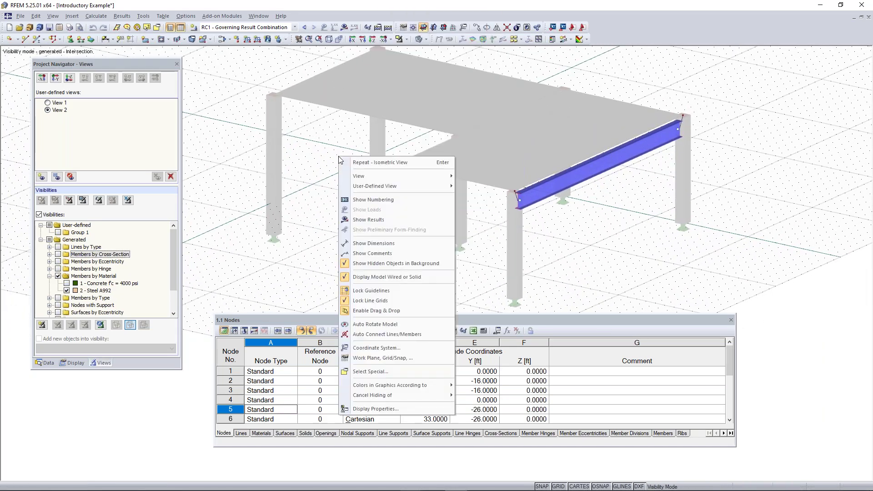
left_click(387, 264)
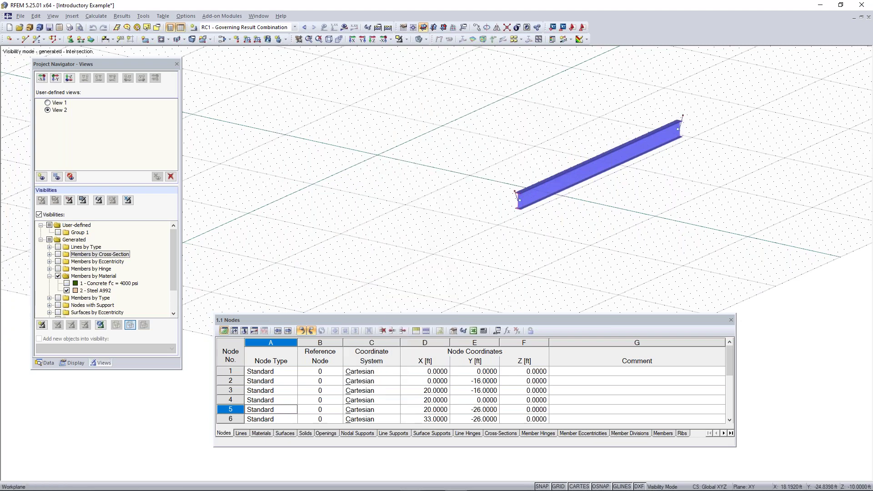
middle_click_drag(648, 227, 500, 236)
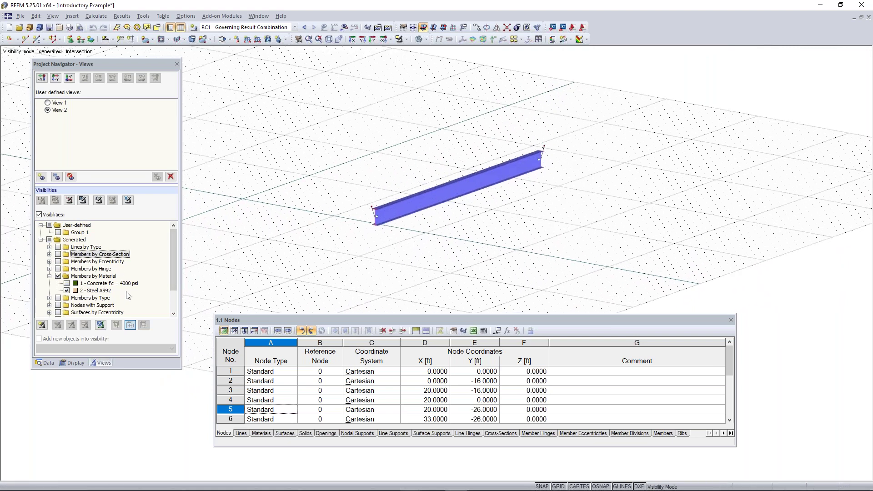
Deactivate the visibilities to show the whole model and recentre it in the work window
left_click(39, 214)
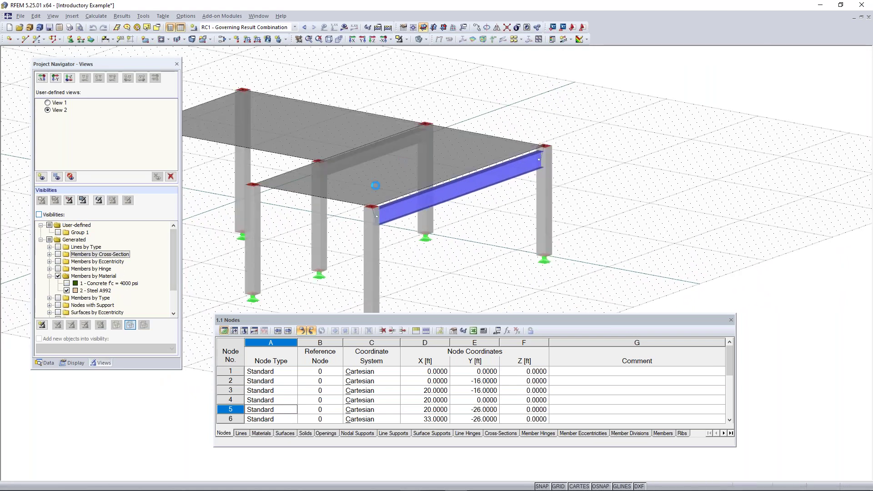
middle_click_drag(382, 209, 478, 182)
middle_click_drag(479, 181, 490, 203, "ctrl")
scroll(501, 195, "down", 1)
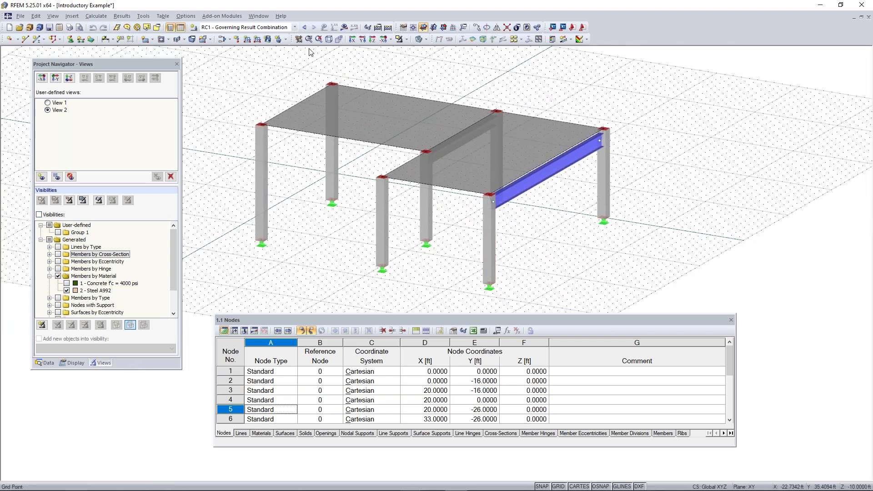
Display the calculation results on the model, examine the surface and support result categories, and hide the results
left_click(344, 28)
left_click(123, 363)
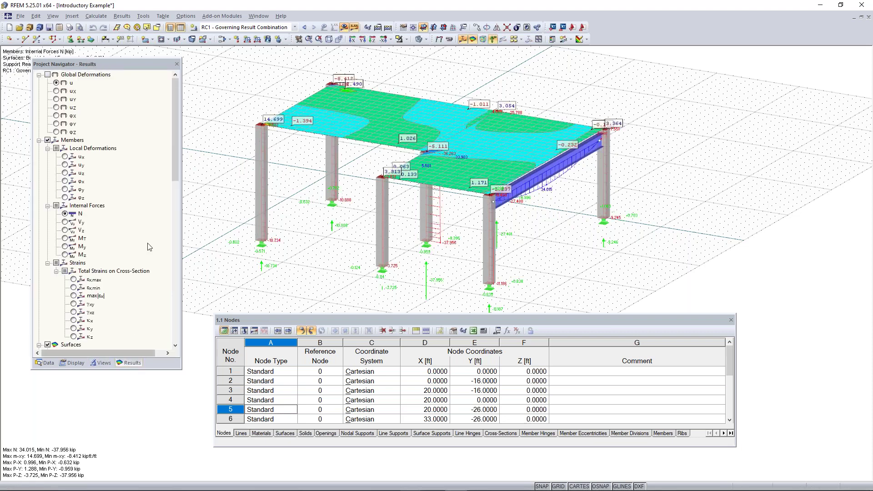
left_click(39, 141)
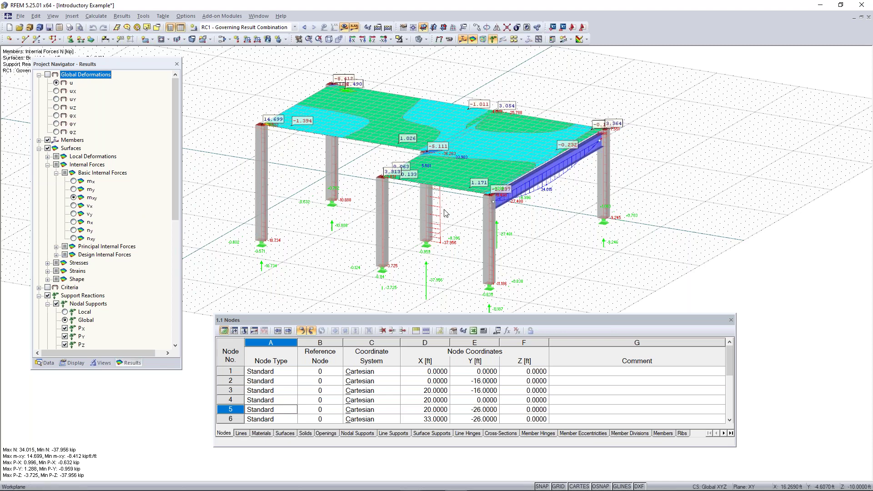
scroll(473, 115, "down", 1)
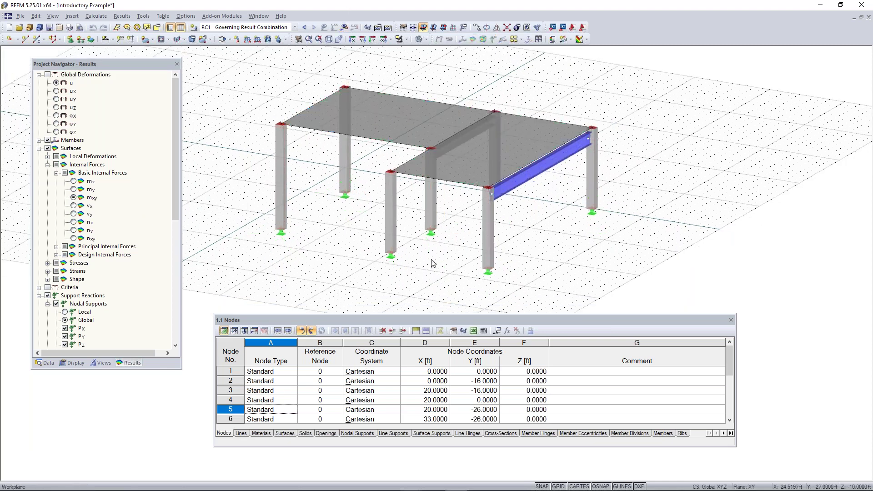
Open the front corner column's member data, close it, and rotate the model to a lower viewing angle
double_click(486, 202)
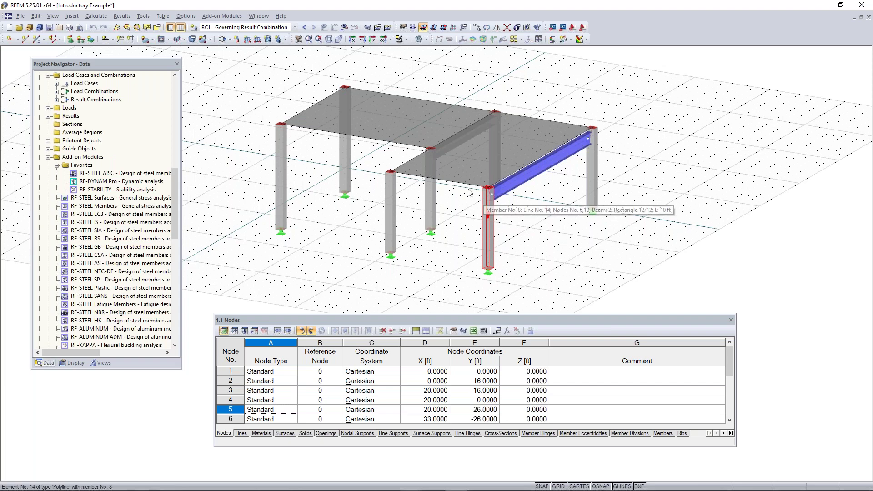
middle_click_drag(361, 247, 395, 232, "ctrl")
scroll(339, 234, "up", 1)
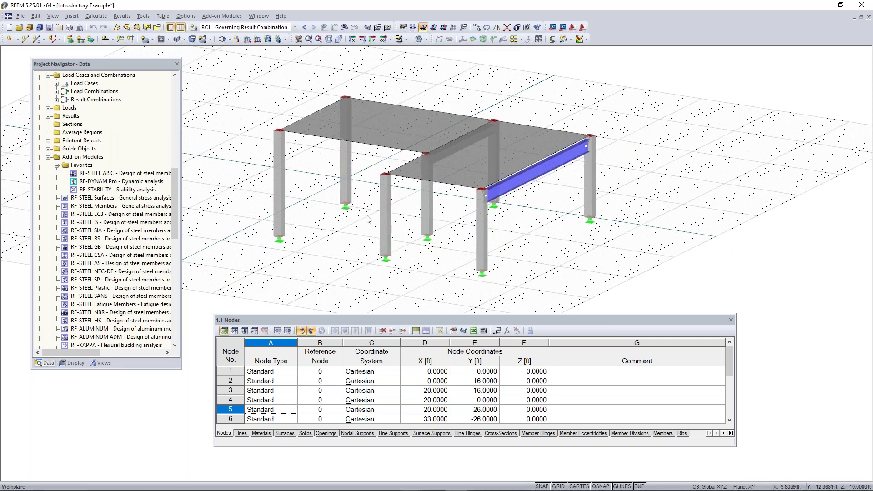
middle_click_drag(351, 229, 432, 218, "ctrl")
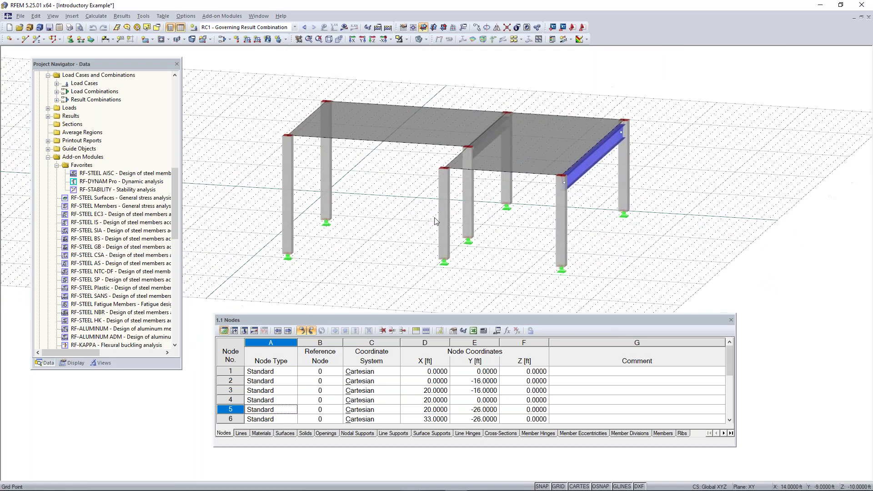
Demonstrate moving, zooming and rotating the model with the Move, Zoom, Rotate tool, and leave the tool
left_click(298, 40)
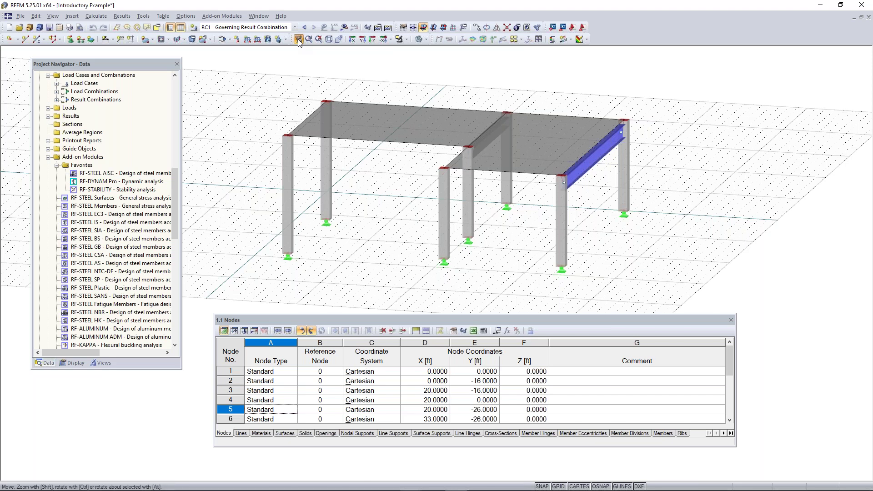
left_click_drag(419, 207, 402, 201)
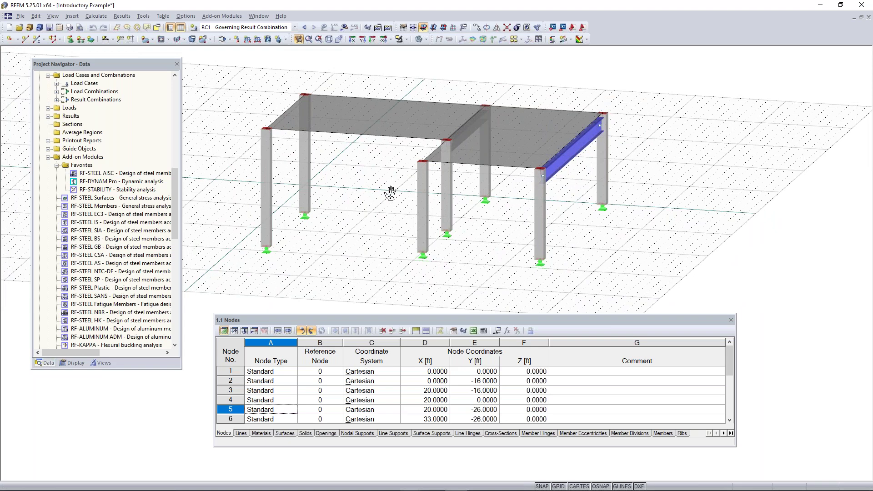
scroll(390, 191, "up", 3)
scroll(444, 267, "down", 2)
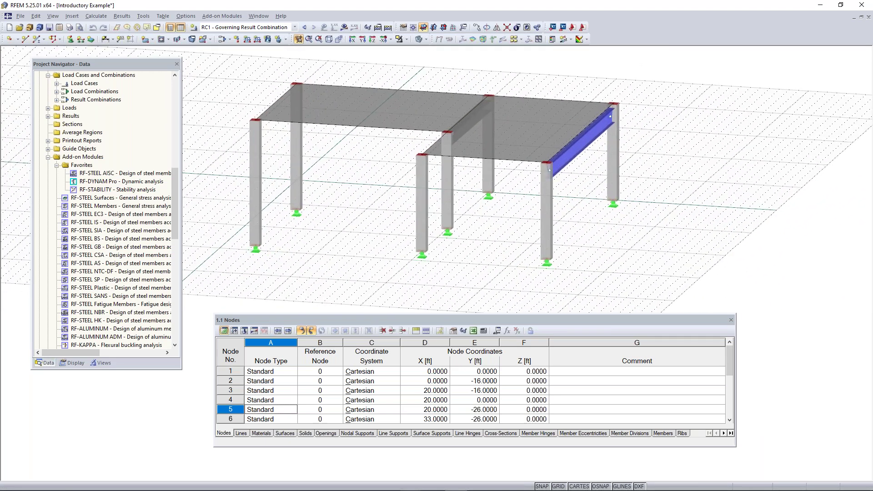
middle_click_drag(386, 167, 362, 171, "ctrl")
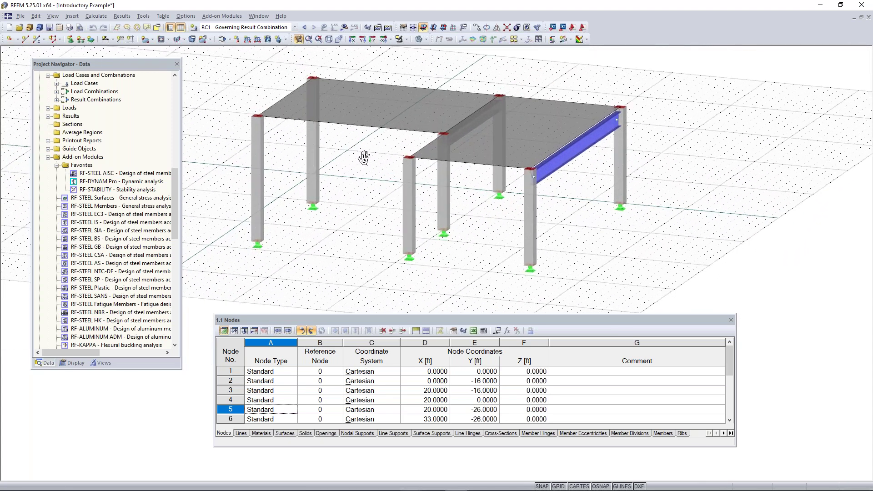
mouse_move(374, 160)
middle_mouse_down()
mouse_move(332, 160)
mouse_move(374, 160)
middle_mouse_up()
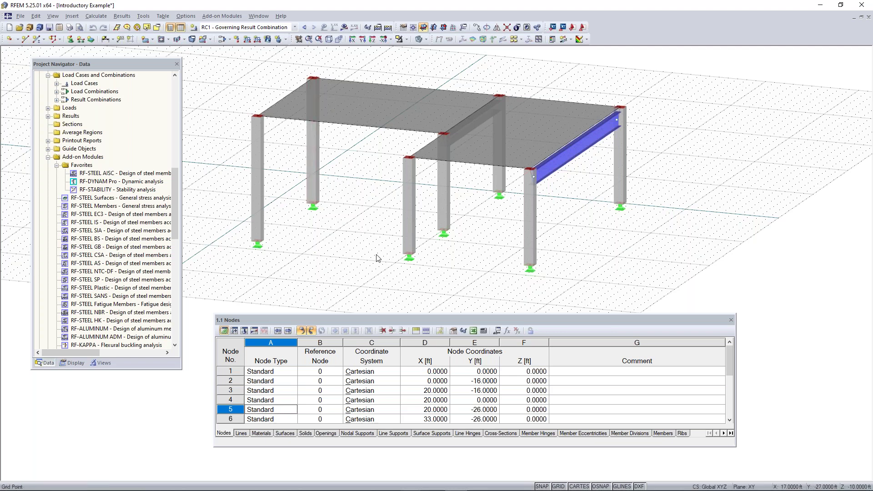
middle_click_drag(358, 211, 386, 222)
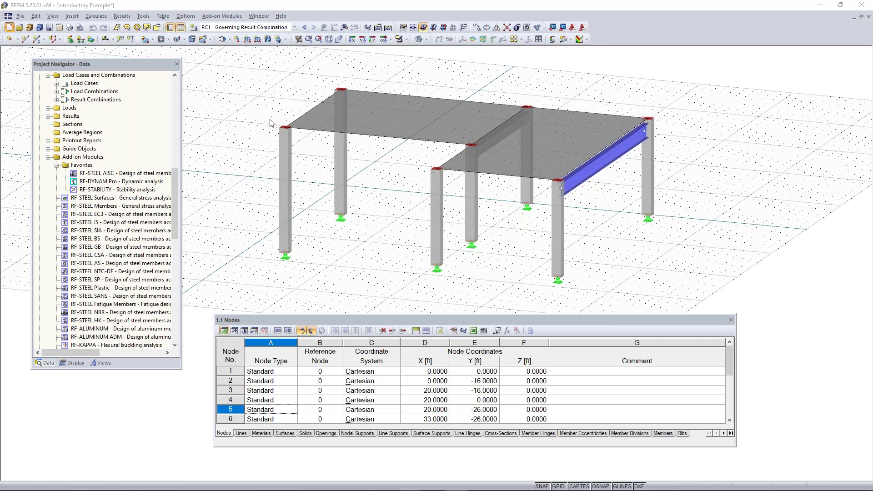
Create a new model and enter Continous Plate Example as its model name
left_click(9, 28)
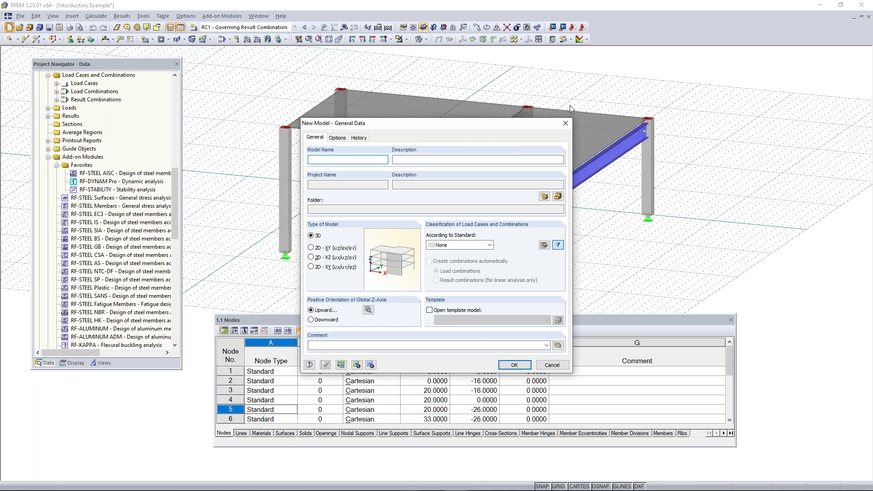
left_click(565, 124)
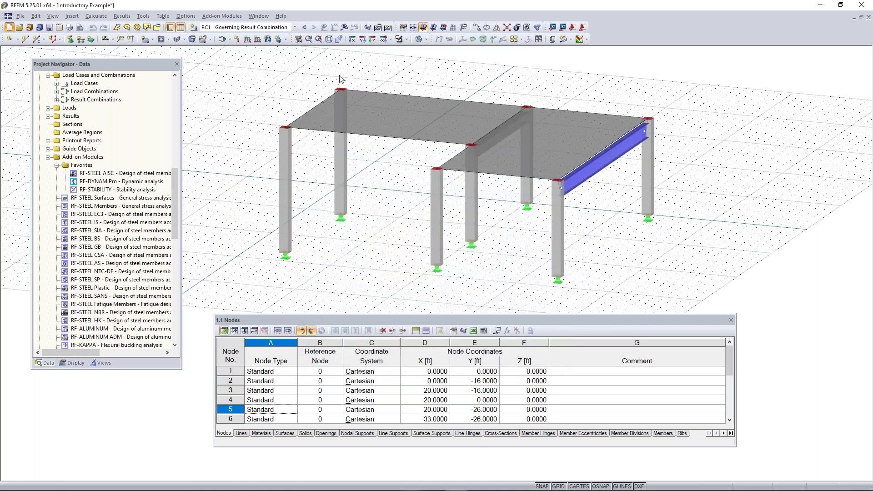
left_click(20, 16)
left_click(32, 27)
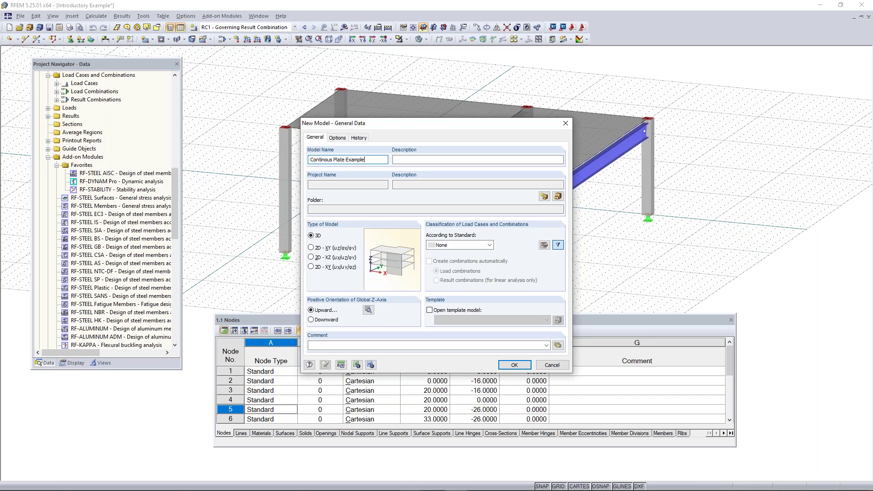
Preview the three 2D types of model and return the type of model to 3D
left_click(507, 161)
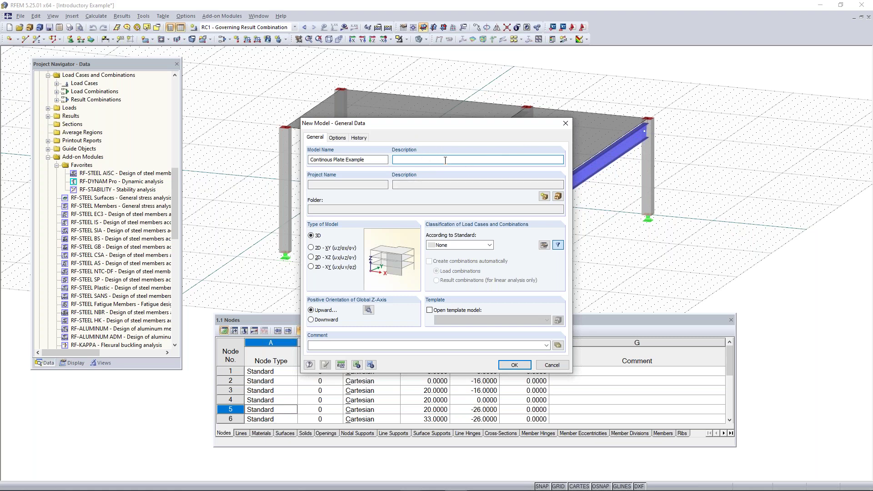
left_click(330, 249)
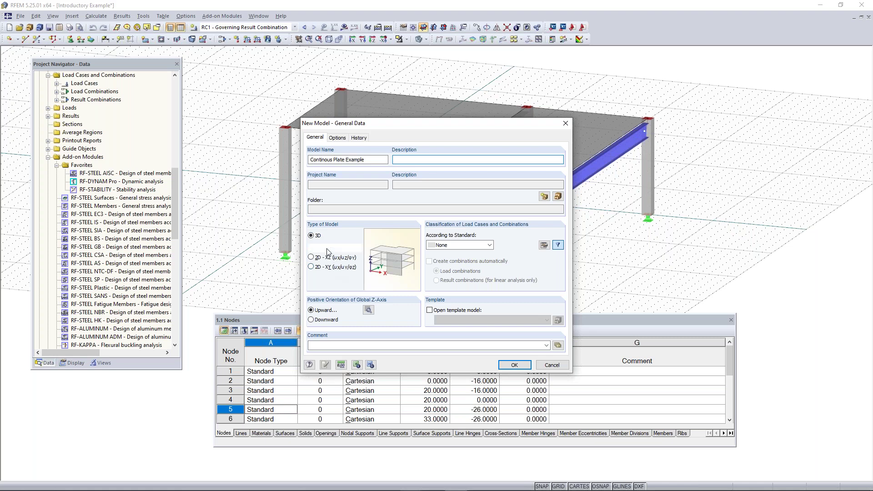
left_click(329, 258)
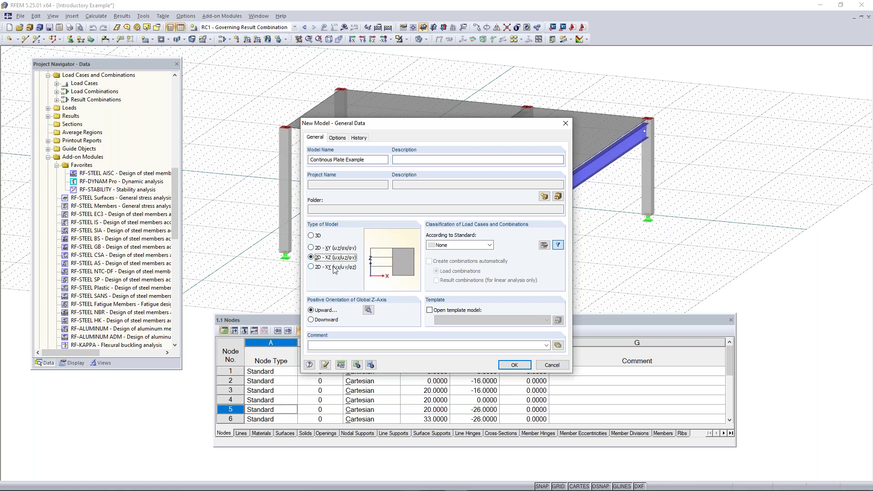
left_click(334, 268)
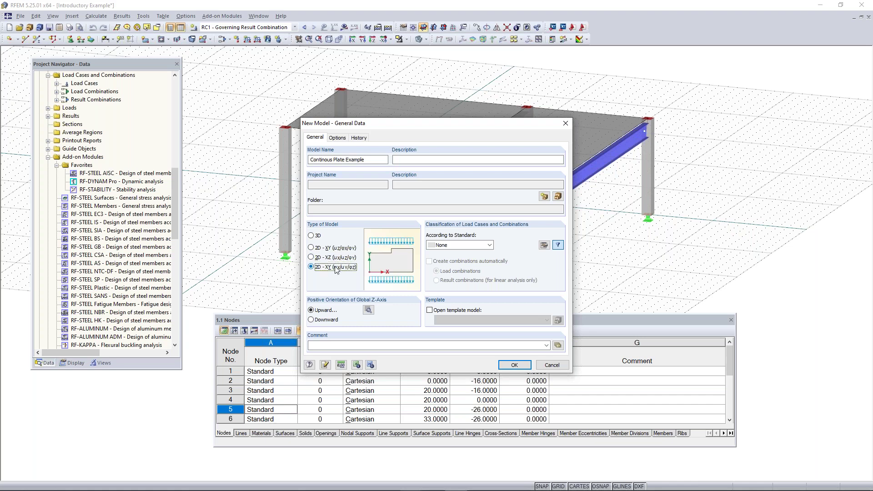
left_click(319, 251)
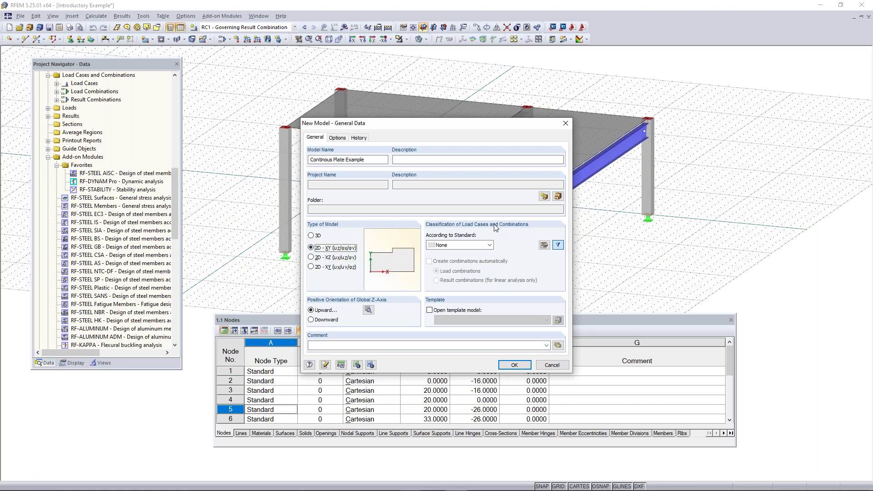
key("Up")
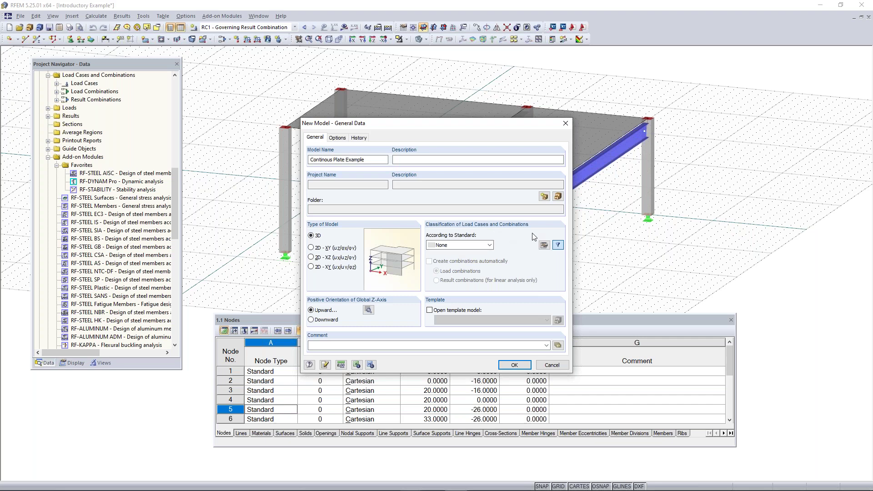
Browse the standards for load case classification, try ASCE 7-16, and set the standard back to None
left_click(456, 246)
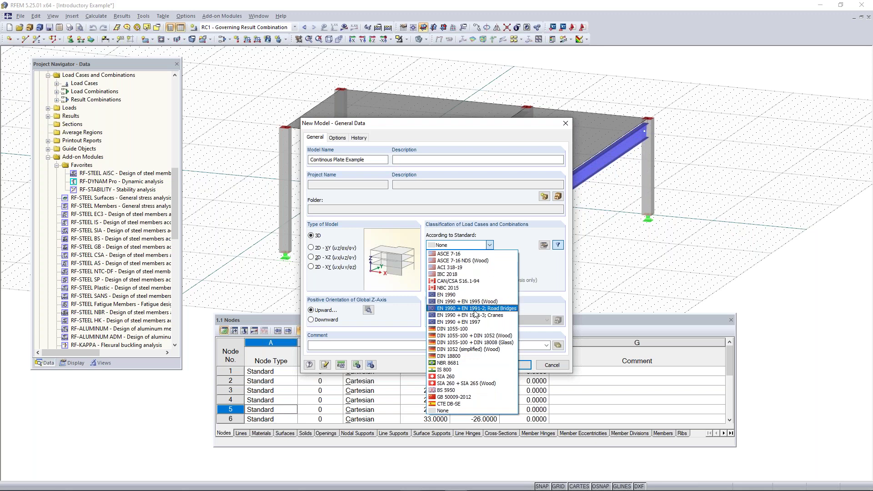
left_click(451, 247)
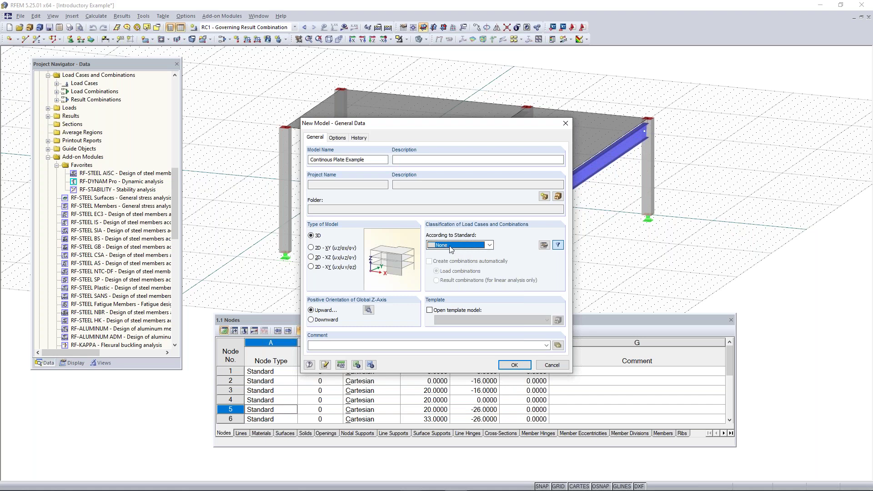
left_click(451, 247)
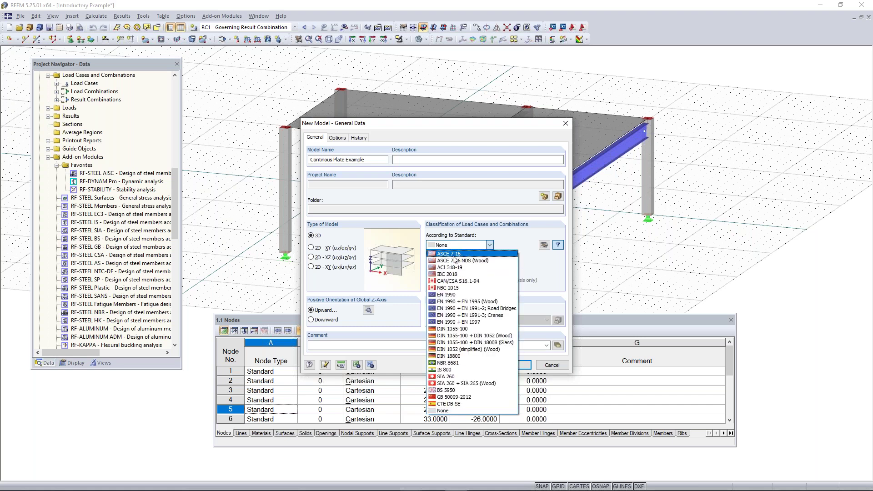
left_click(454, 254)
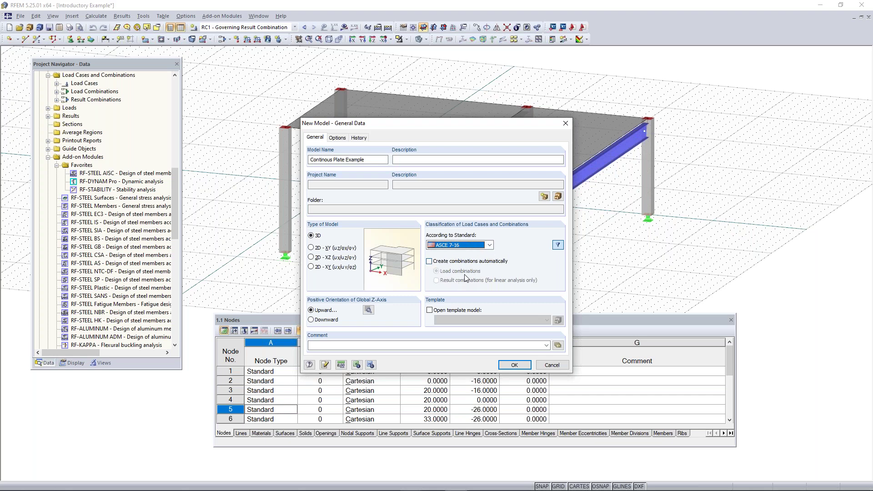
left_click(455, 245)
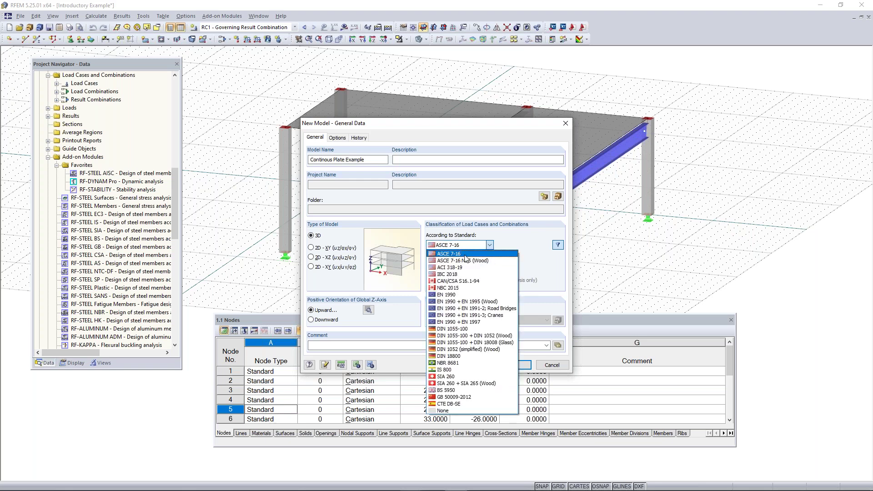
left_click(456, 410)
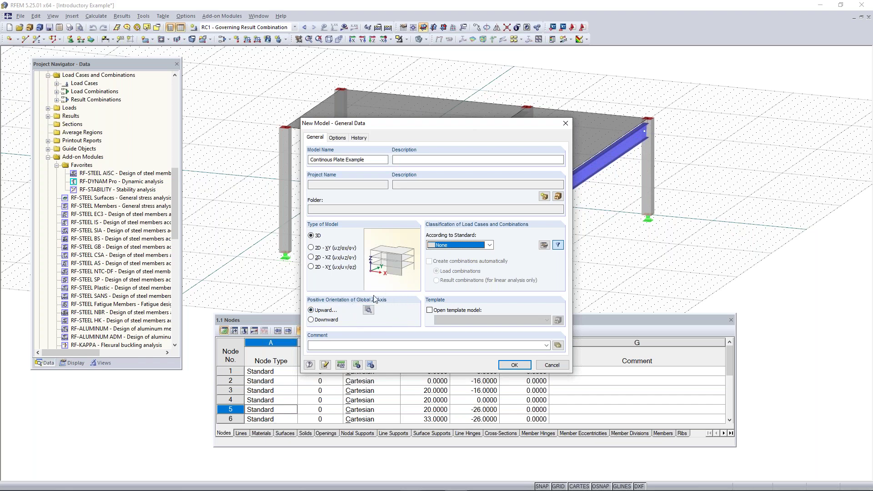
Check the local z-axis orientation for the new model and accept Downward
left_click(368, 310)
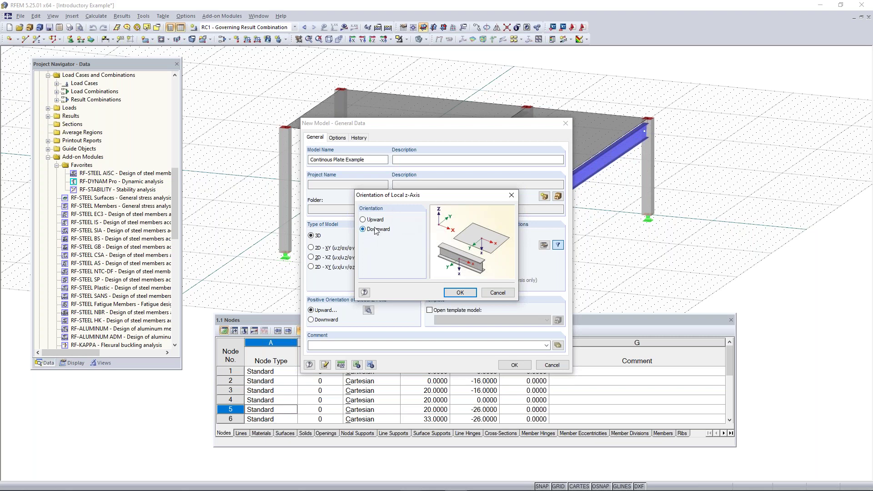
left_click(460, 293)
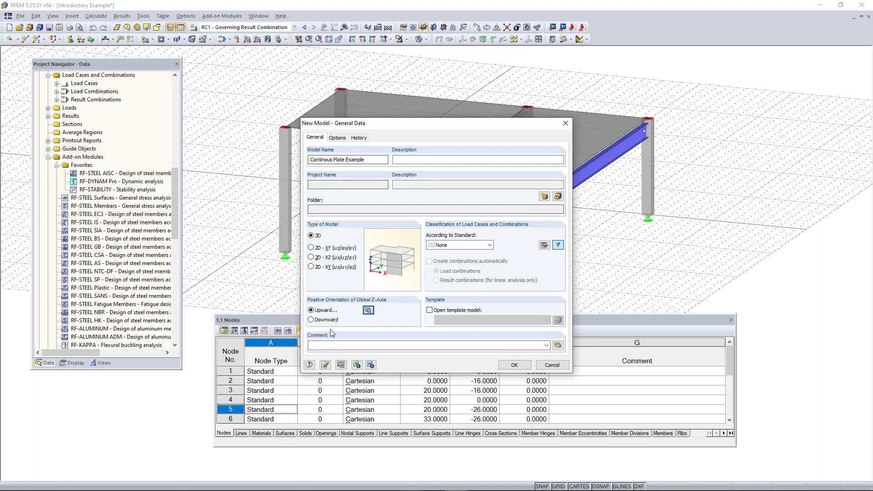
Load the Metric profile for the model's units and decimal places
left_click(341, 366)
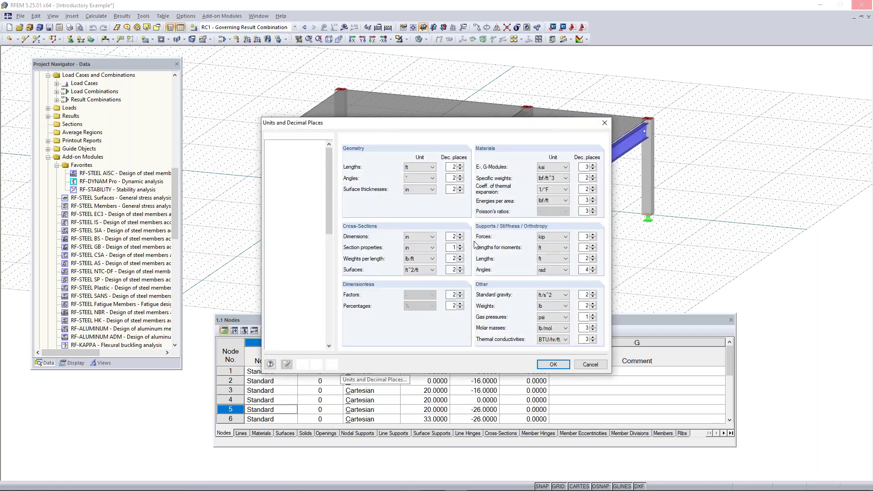
left_click_drag(452, 127, 453, 58)
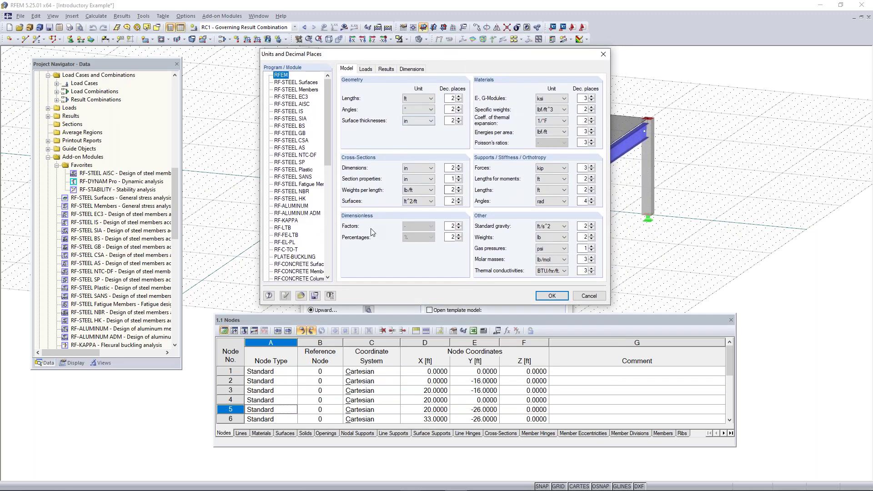
left_click(300, 296)
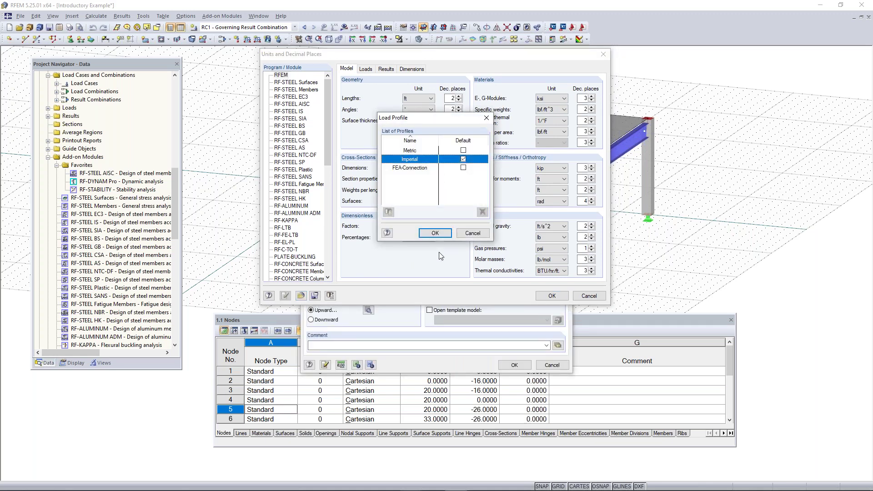
left_click_drag(435, 126, 422, 143)
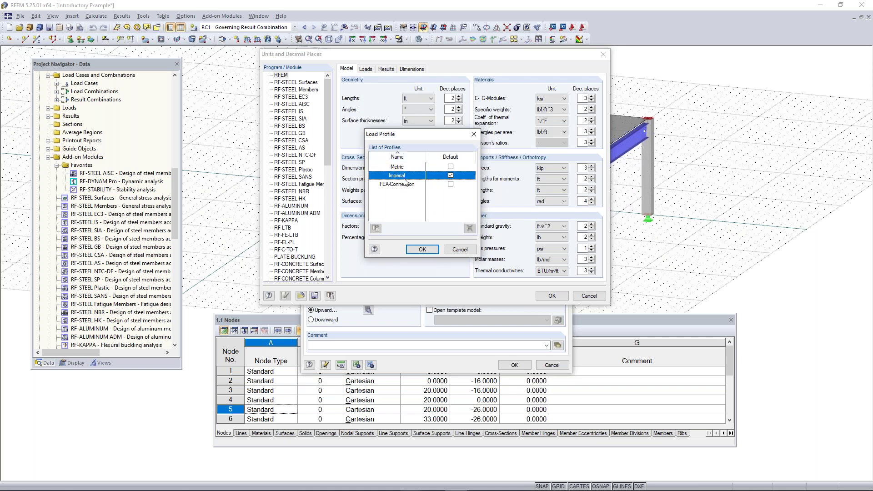
left_click(450, 176)
double_click(398, 169)
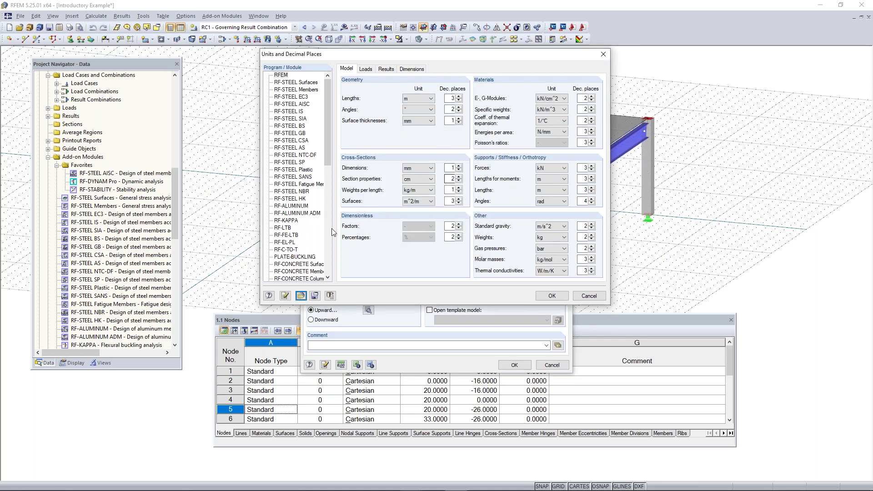
Load the Imperial unit profile, review the units for loads, and accept the unit settings
double_click(414, 160)
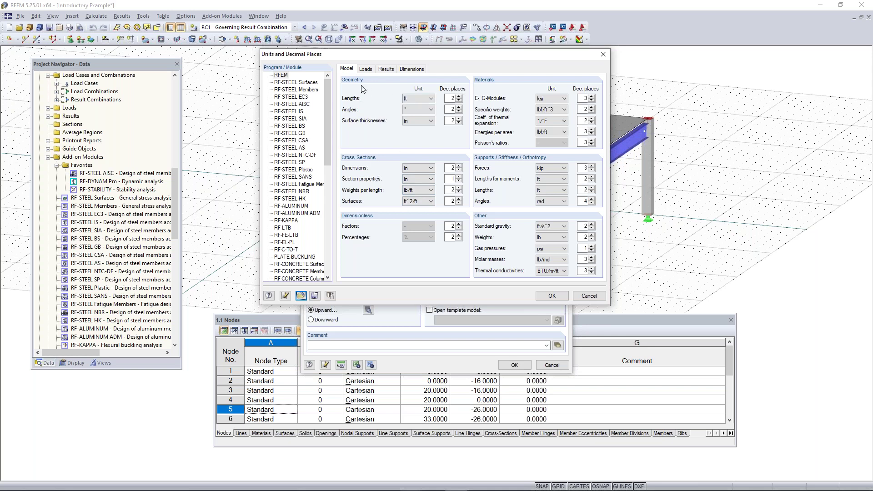
left_click(371, 69)
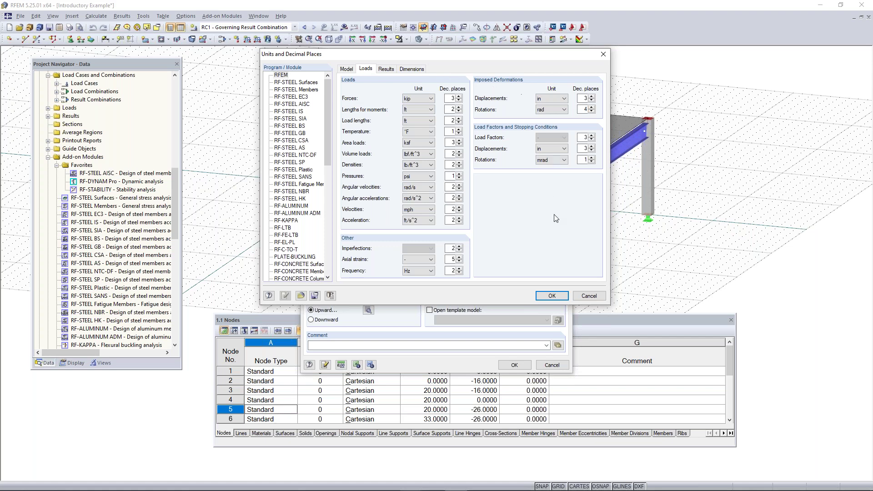
left_click(550, 296)
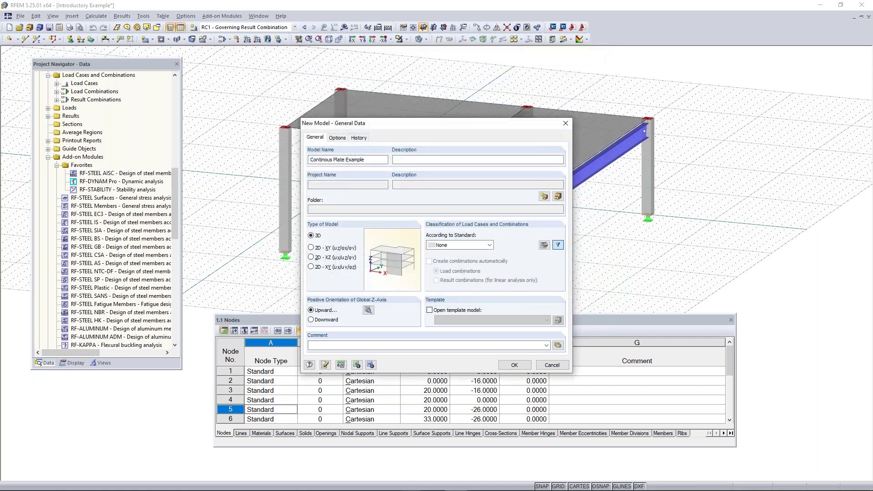
Create the new model with the entered general data and lower the nodes table to clear the work plane
left_click(514, 365)
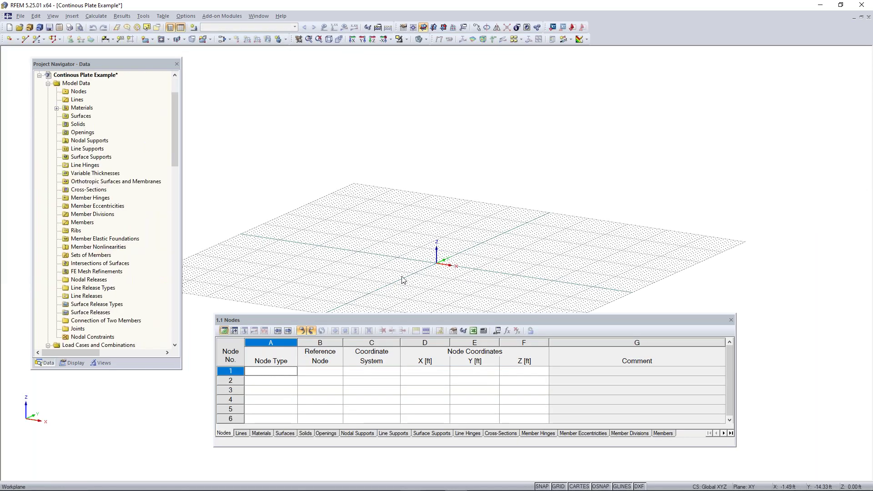
scroll(403, 277, "down", 1)
middle_click_drag(426, 278, 455, 214)
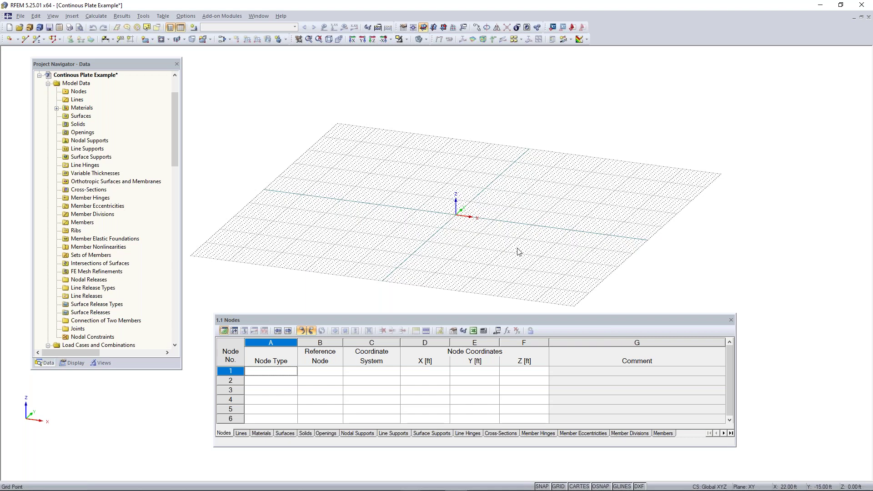
left_click_drag(455, 320, 456, 338)
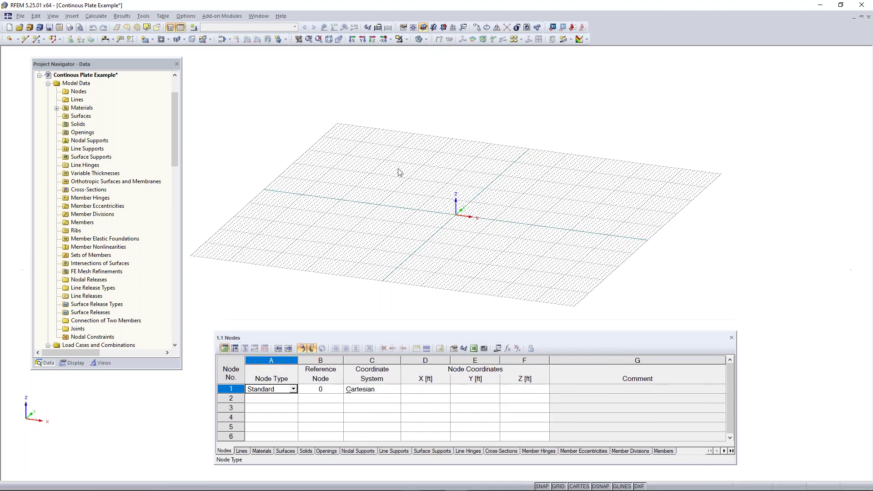
Delete both default materials from the model data
double_click(81, 108)
left_click(91, 117)
key("Delete")
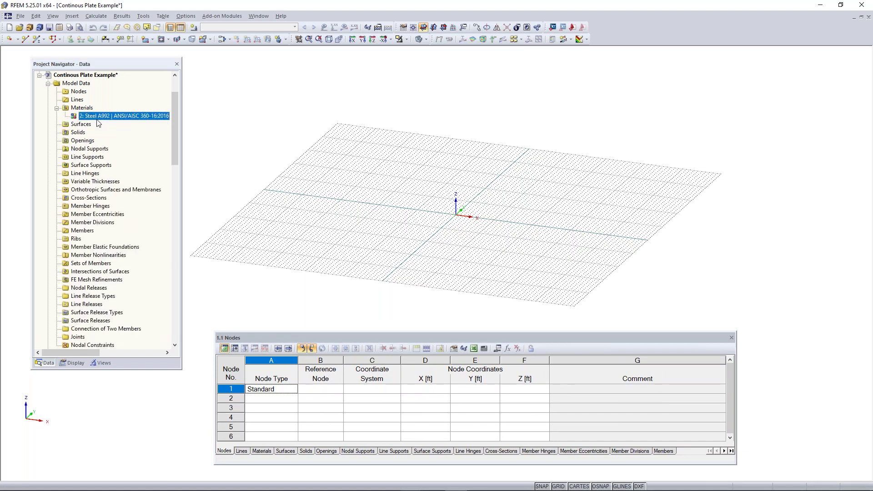
key("Delete")
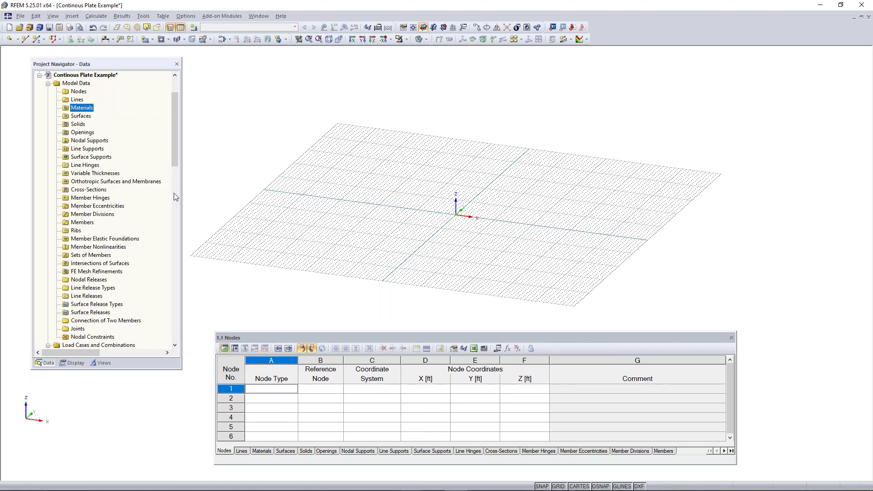
Open the work plane and grid settings, preview the YZ work plane, and switch it back to XY
middle_click_drag(512, 209, 520, 236, "ctrl")
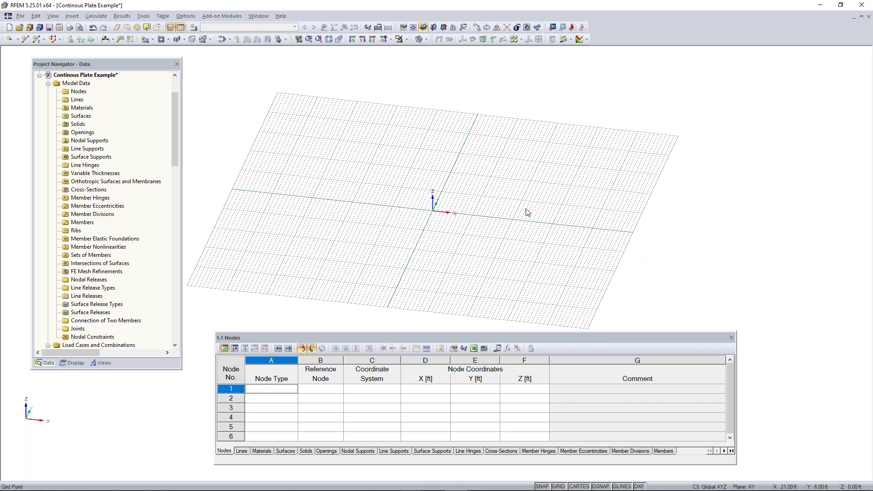
scroll(441, 217, "up", 3)
scroll(437, 213, "up", 2)
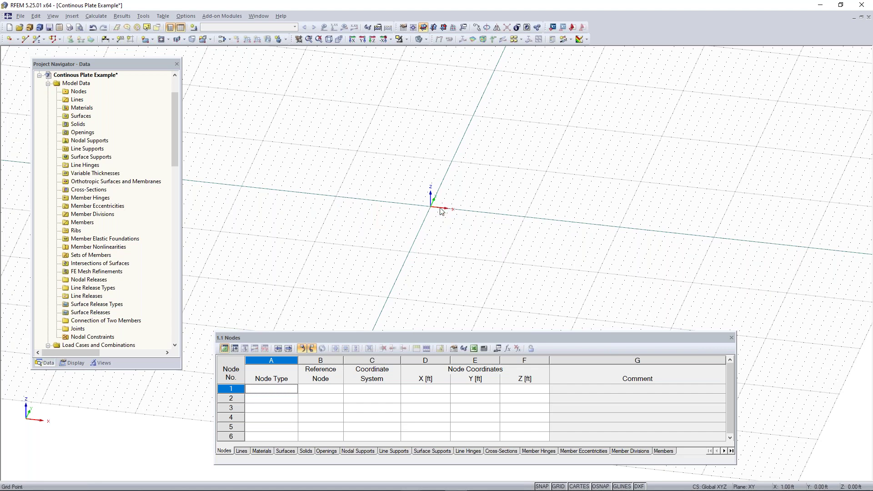
scroll(446, 210, "down", 4)
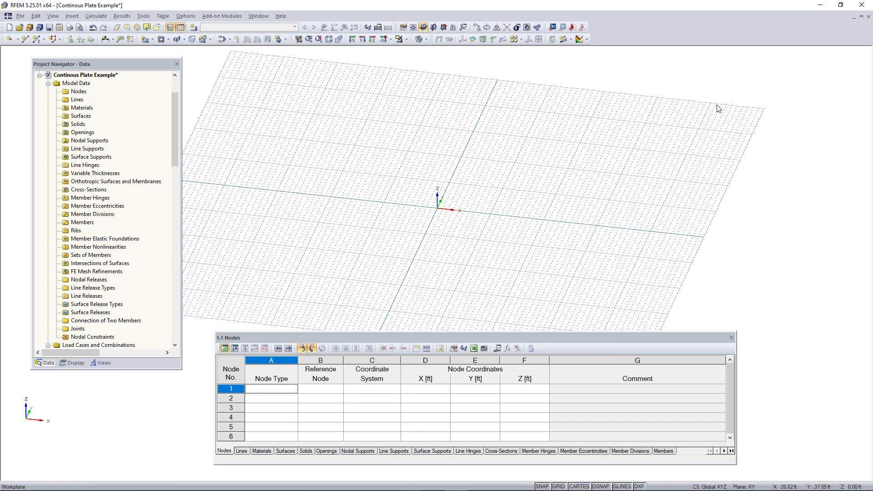
left_click(406, 29)
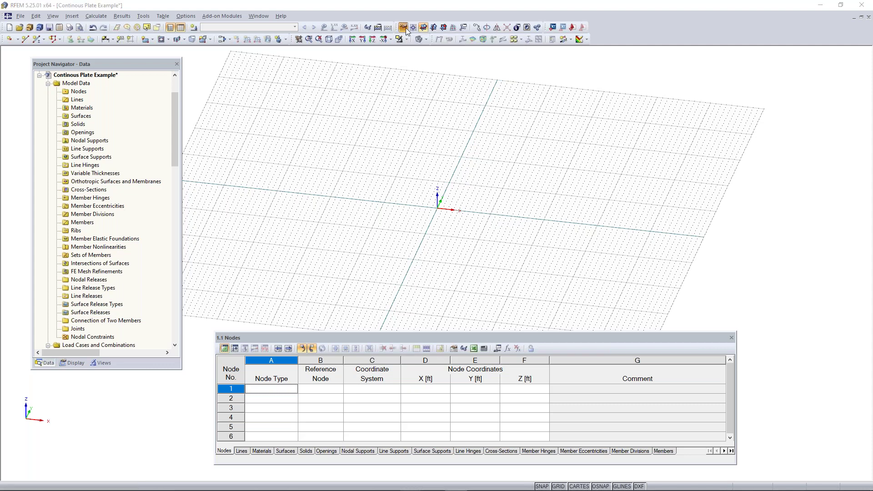
left_click_drag(399, 118, 374, 88)
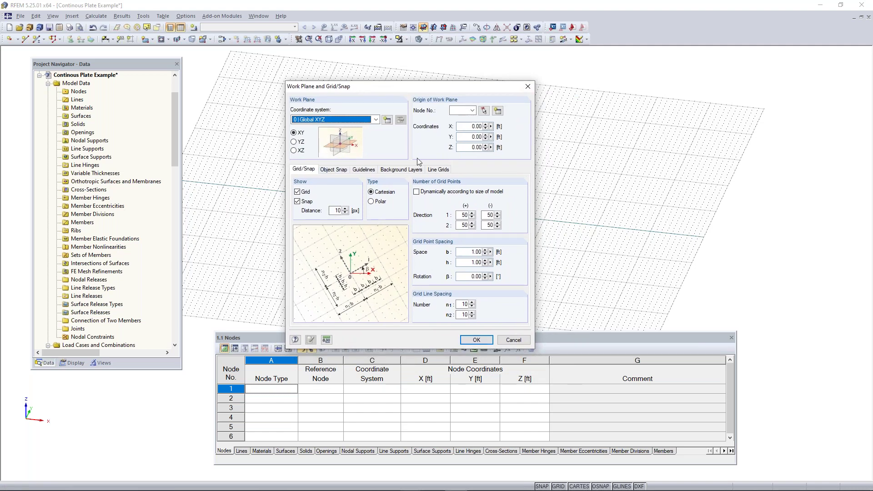
left_click(294, 142)
left_click(294, 133)
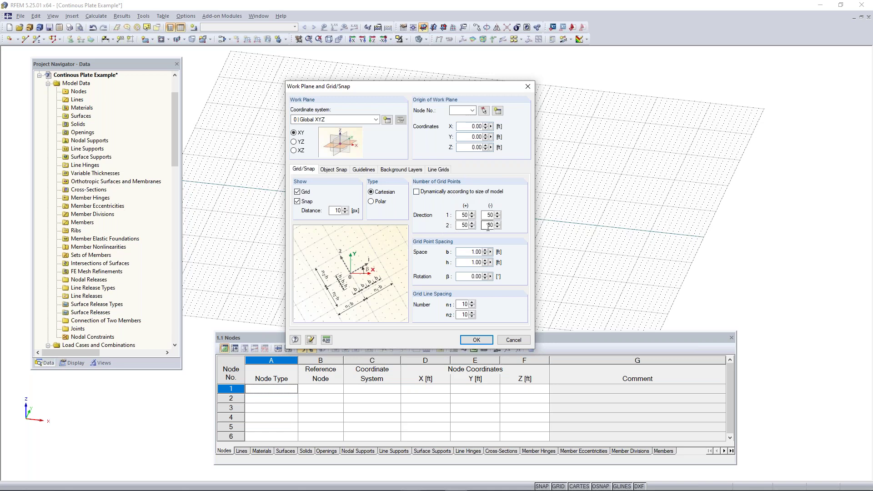
Review the number of grid points and the grid point spacing, and close the work plane settings
double_click(463, 215)
double_click(489, 215)
double_click(467, 251)
left_click_drag(465, 262, 499, 264)
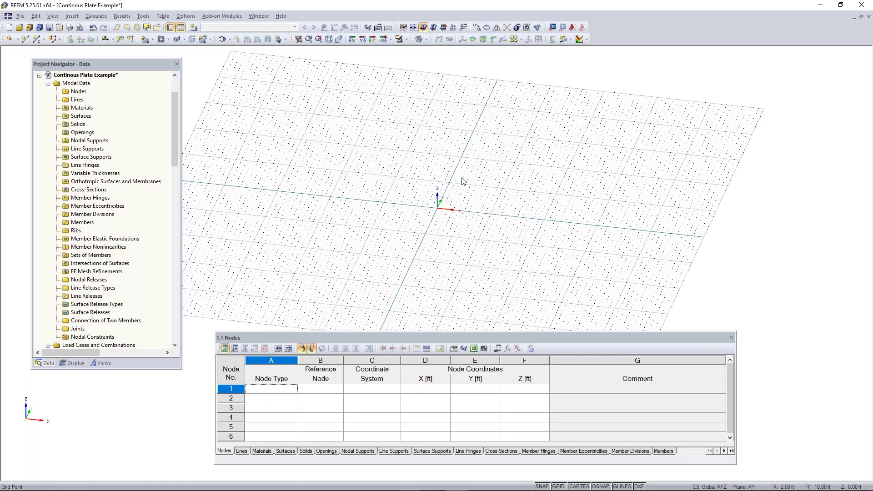
middle_click_drag(499, 222, 362, 219)
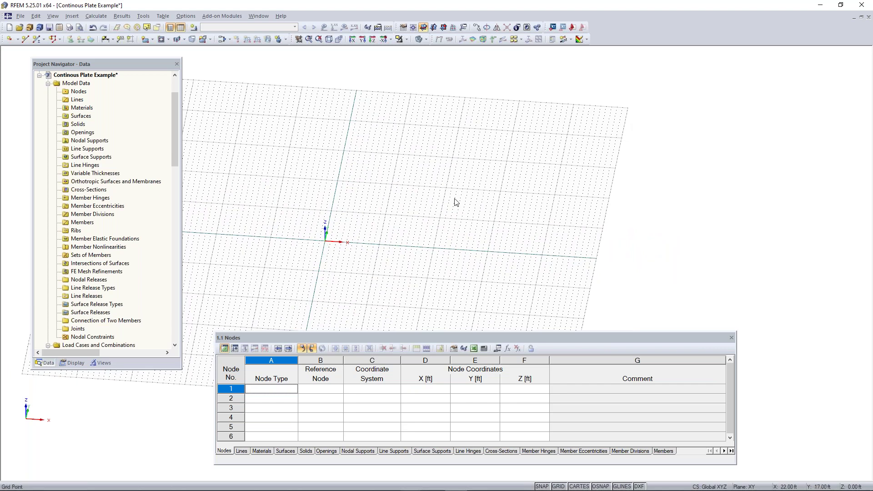
Move the project navigator clear of the work plane and review the graphical shape options for inserting plane surfaces
left_click_drag(96, 68, 71, 71)
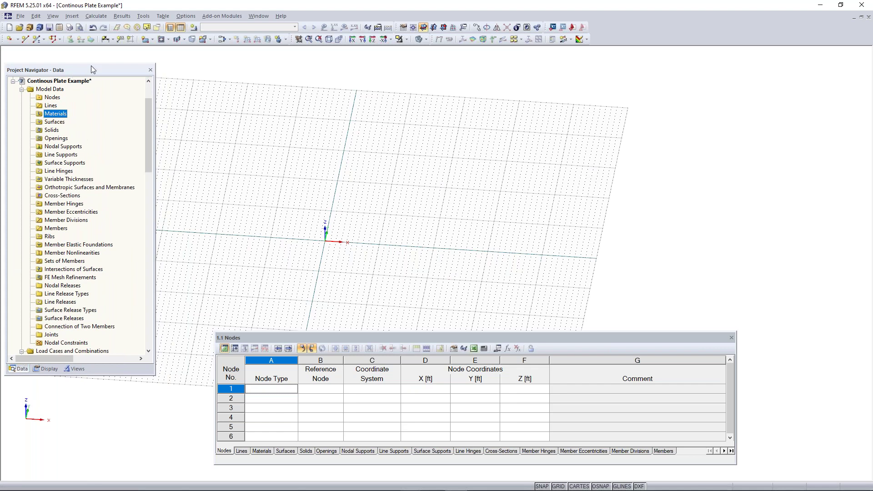
left_click(72, 17)
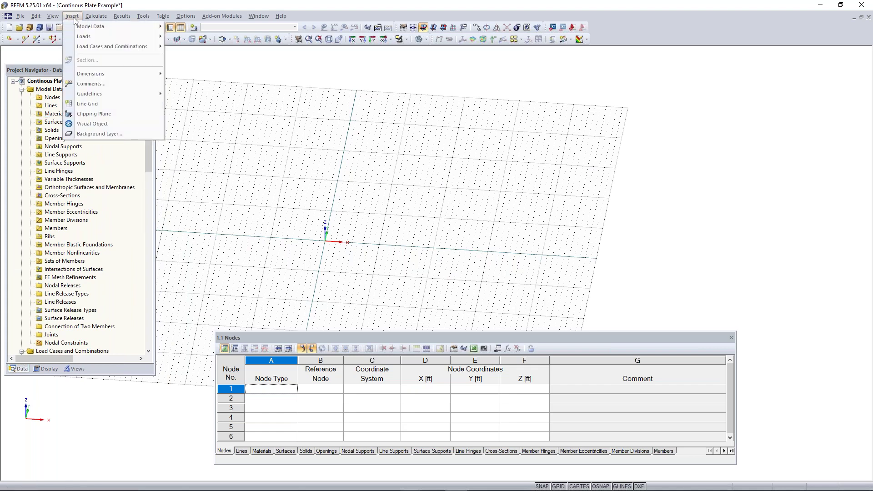
mouse_move(87, 26)
mouse_move(197, 30)
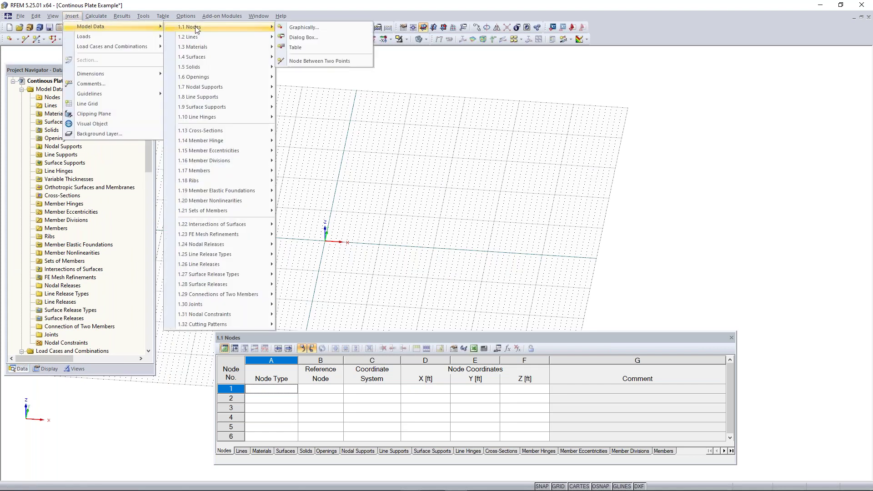
mouse_move(206, 56)
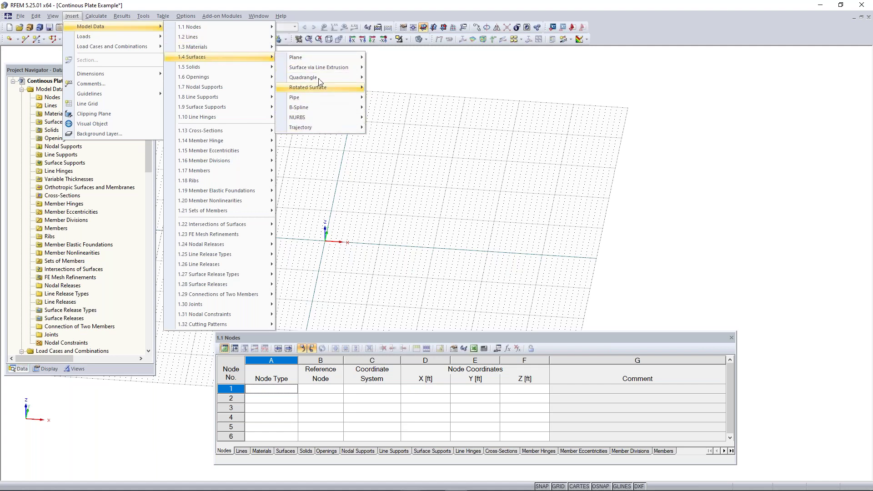
mouse_move(315, 59)
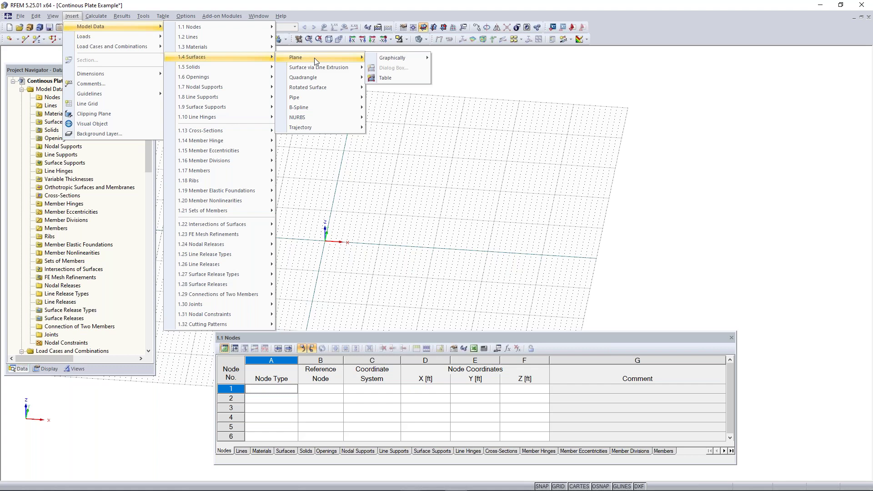
mouse_move(401, 59)
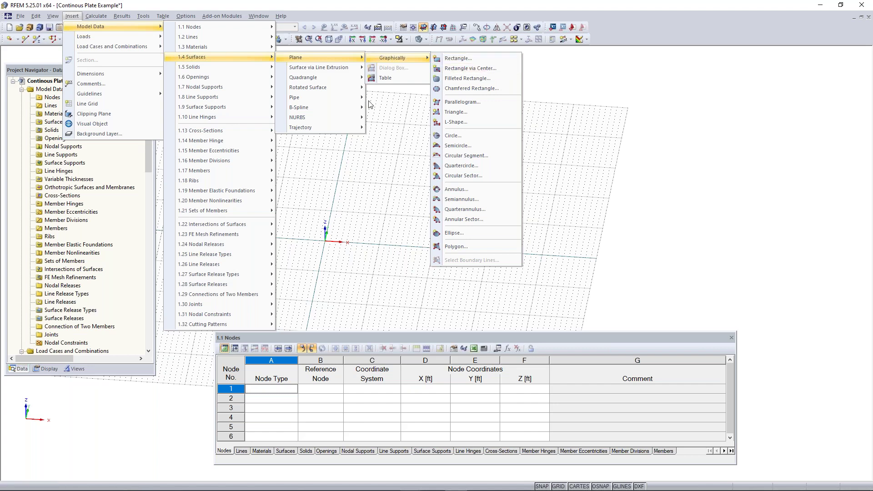
key("Escape")
key("Escape")
key("Escape")
key("Escape")
key("Escape")
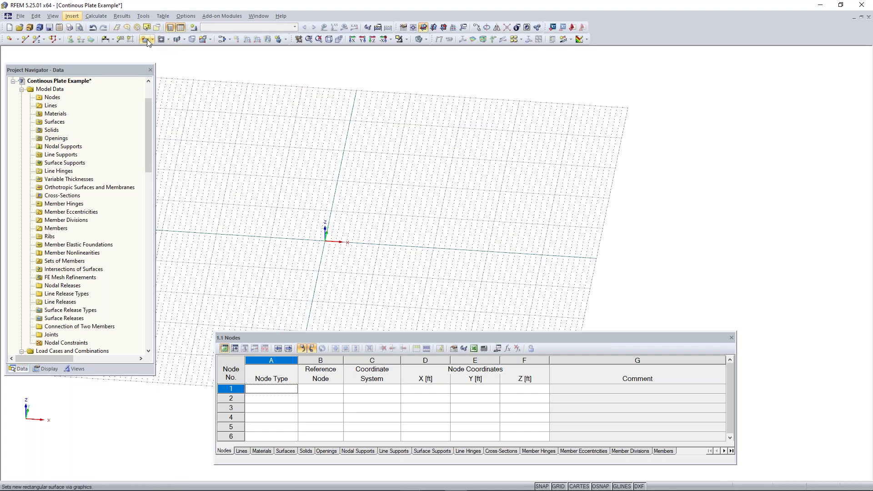
Start a new rectangular surface and open the material library to choose its material
left_click(147, 39)
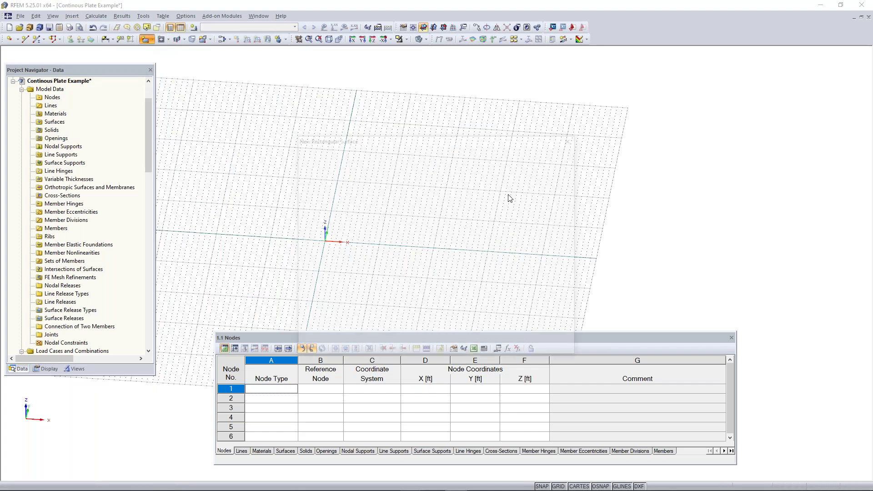
left_click_drag(435, 142, 415, 121)
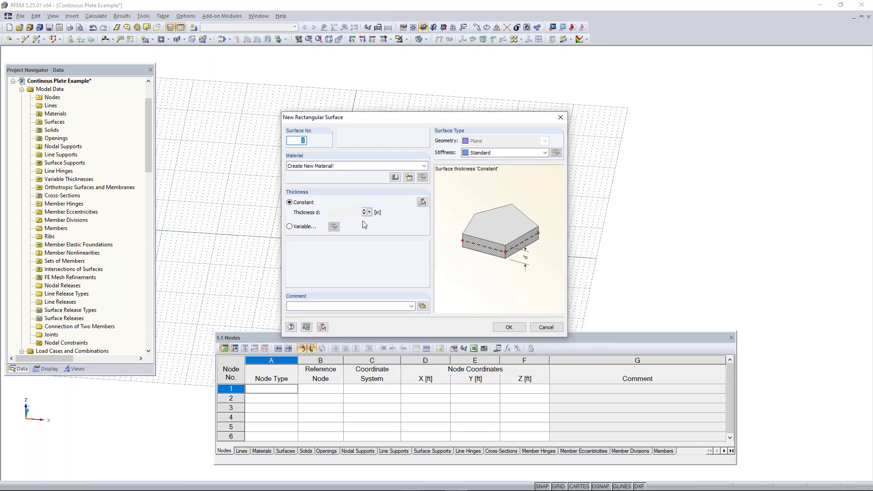
left_click_drag(425, 123, 434, 95)
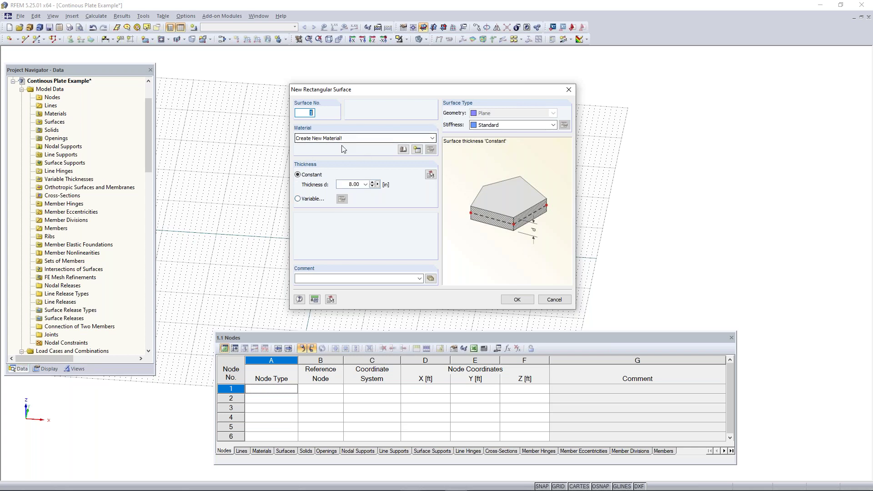
left_click(346, 184)
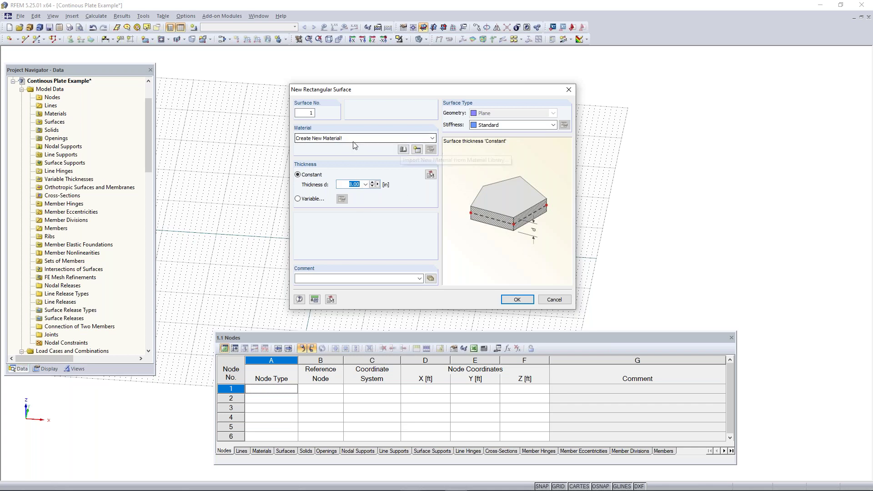
left_click(403, 150)
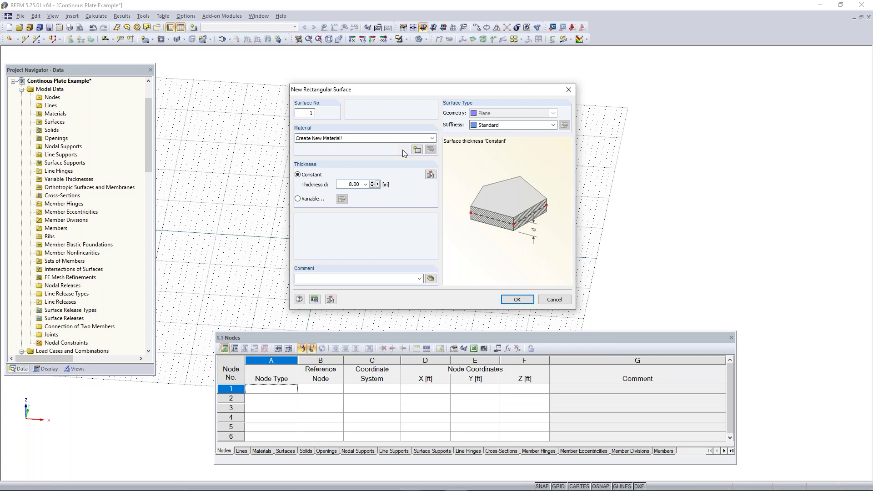
left_click(403, 150)
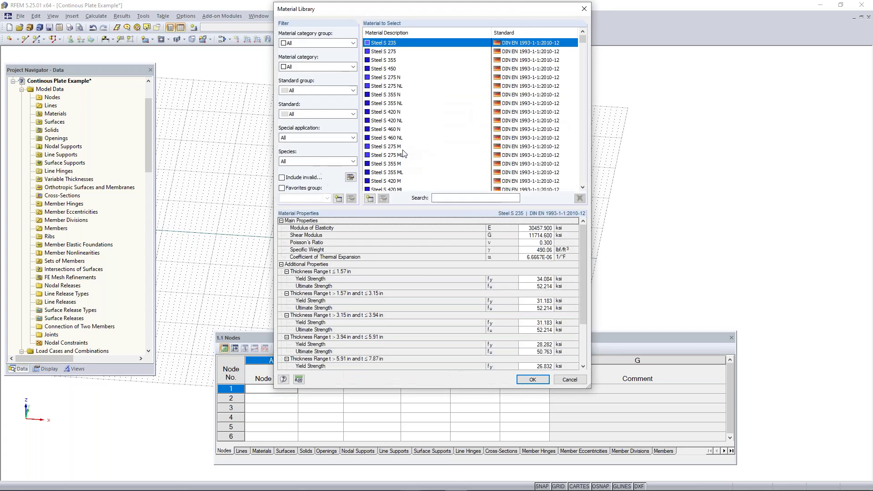
left_click_drag(411, 13, 406, 43)
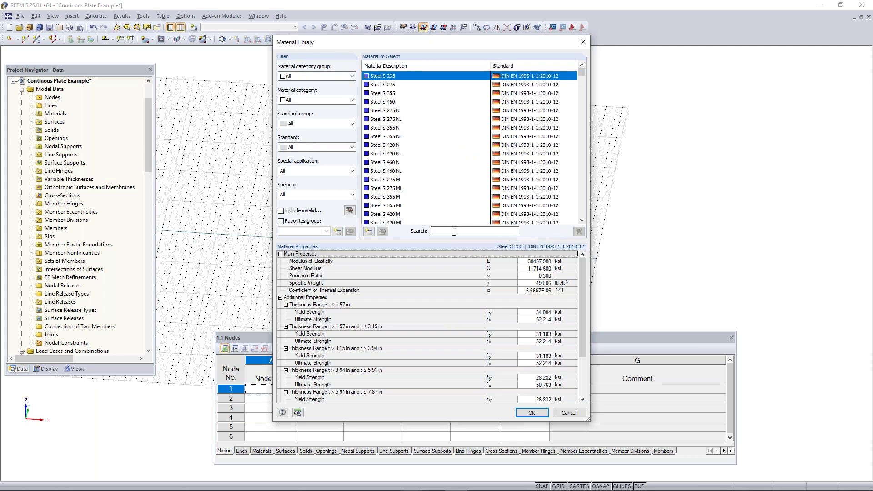
Filter the material library to concrete under ACI 318-19 and assign Concrete f'c = 4000 psi to the surface
left_click(320, 77)
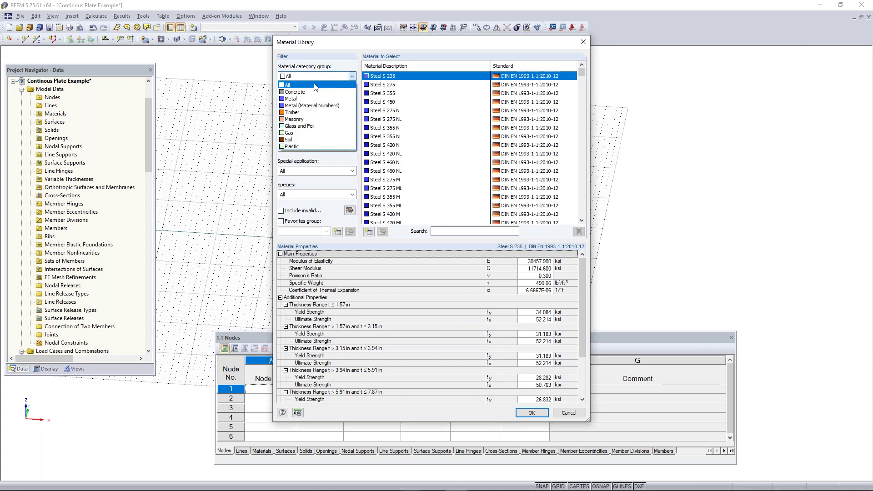
left_click(311, 92)
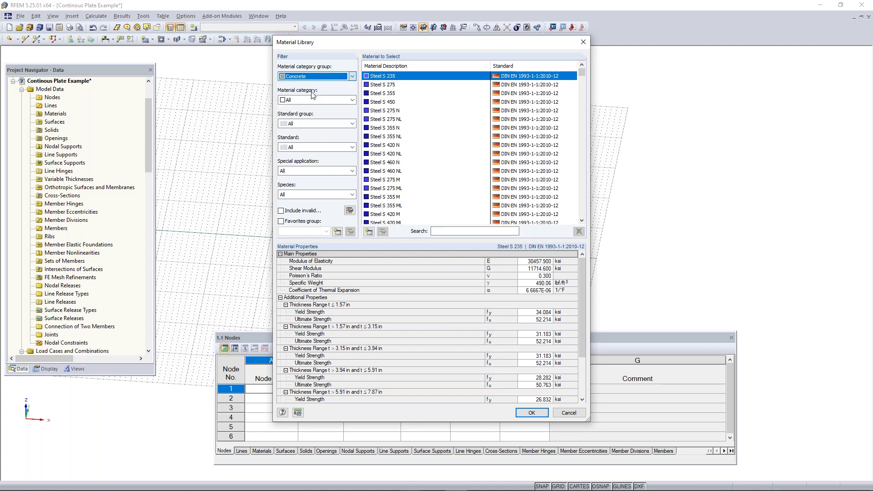
left_click(312, 100)
left_click(313, 108)
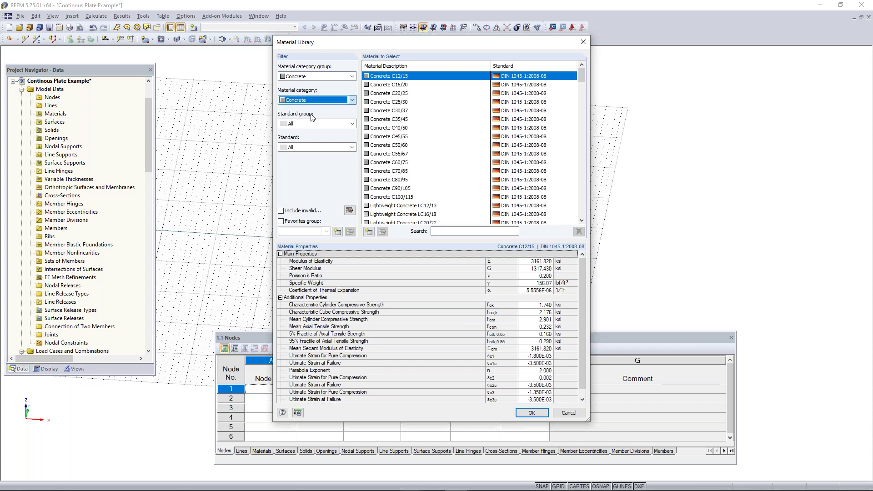
left_click(310, 123)
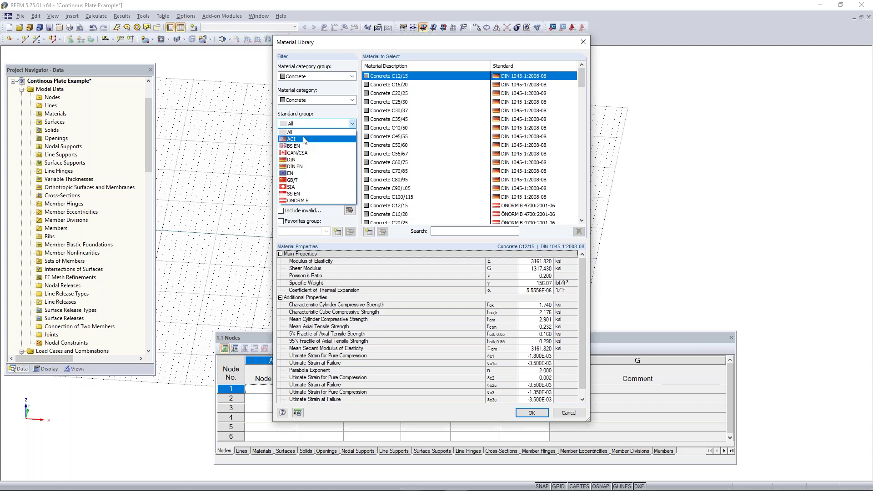
left_click(304, 139)
left_click(323, 148)
left_click(318, 171)
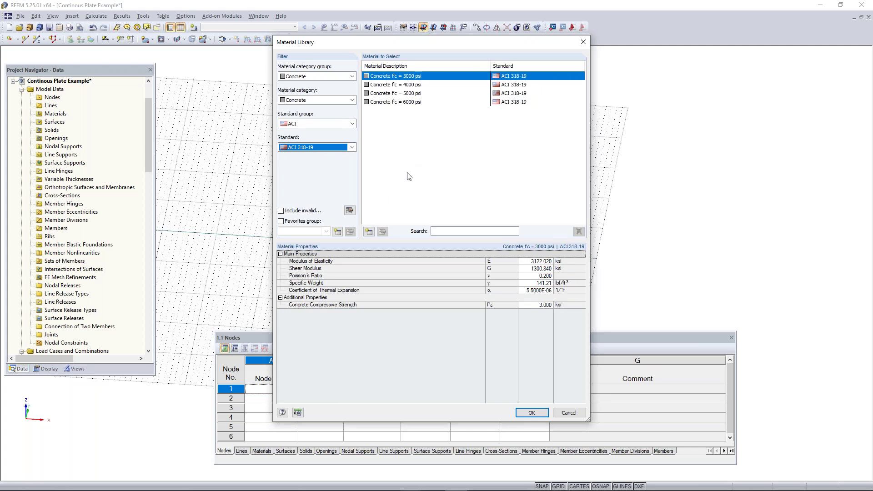
left_click(415, 85)
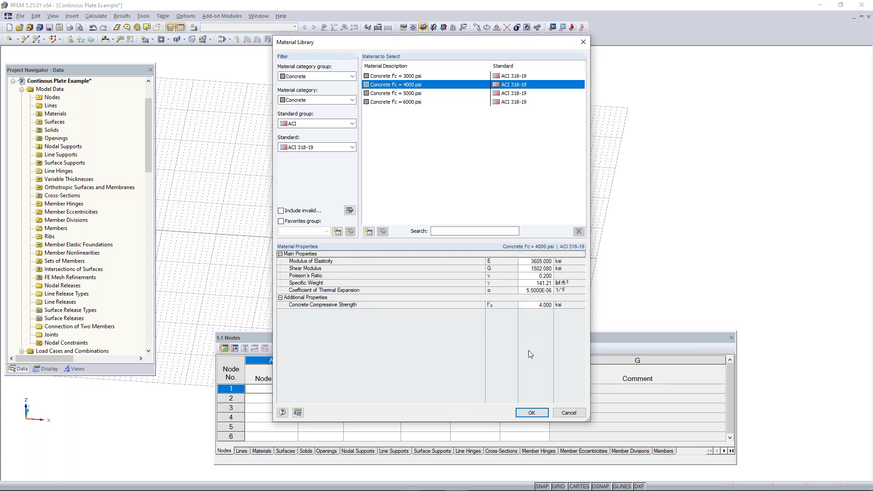
left_click(536, 414)
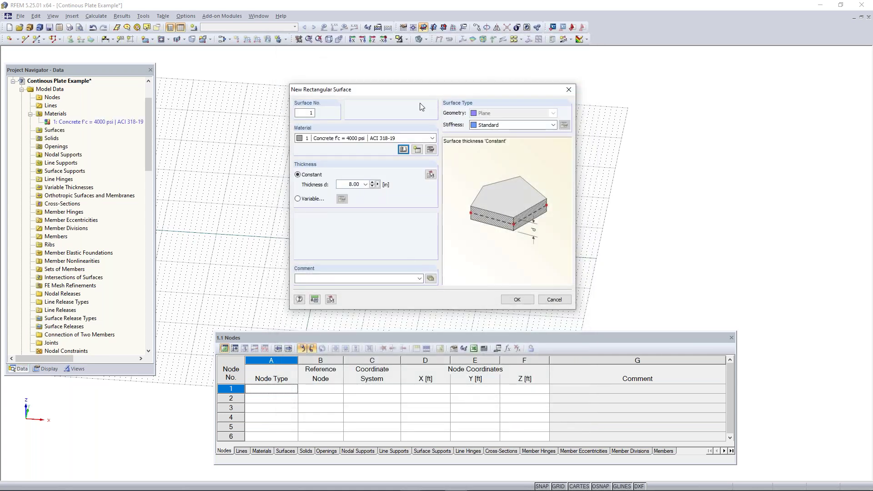
Set the constant thickness to 12 in and draw the rectangular surface from the origin to X 32 ft, Y 16 ft
left_click(350, 184)
type("12")
left_click(517, 299)
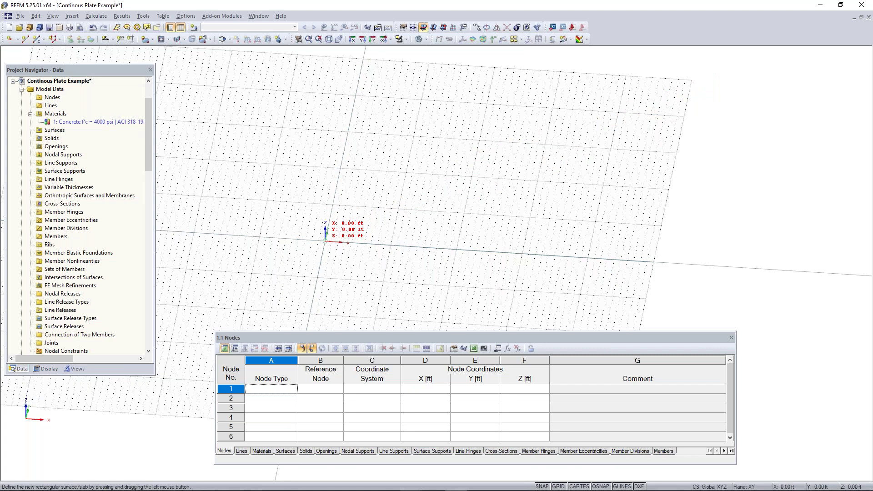
left_click(325, 241)
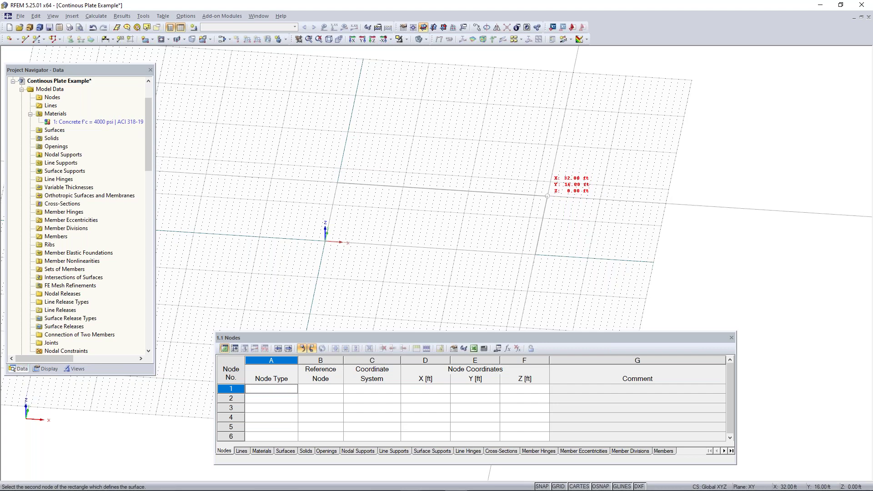
left_click(547, 196)
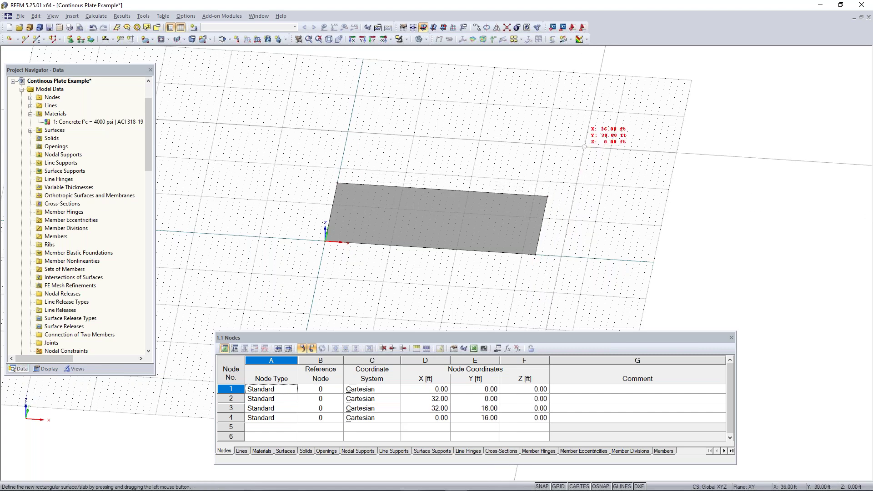
Examine the new plate and its local axis system from several angles
middle_click_drag(576, 248, 518, 237, "ctrl")
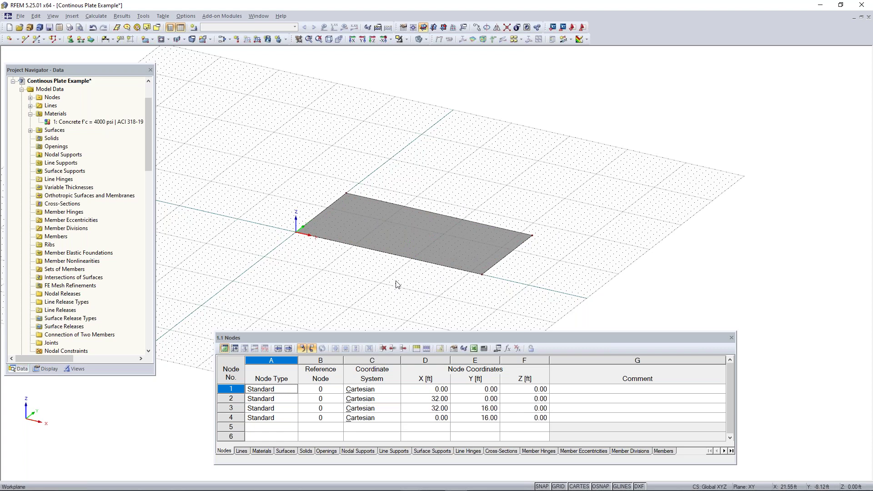
middle_click_drag(418, 274, 422, 238)
scroll(404, 261, "up", 4)
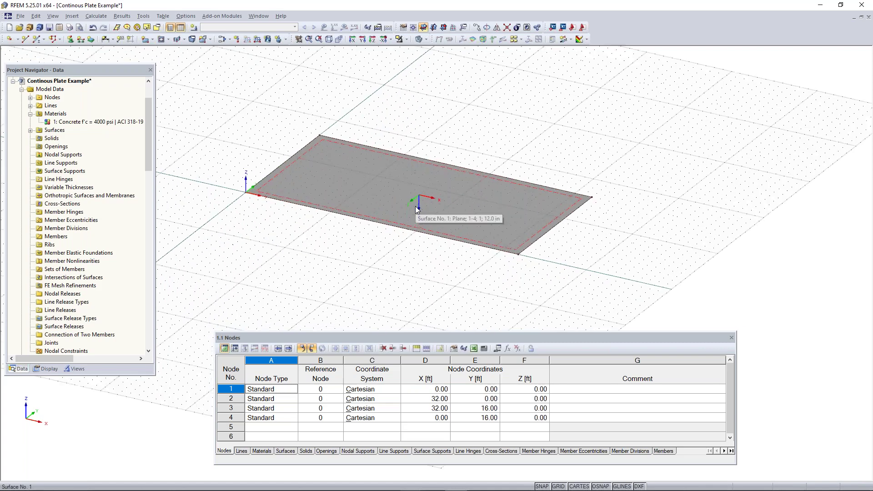
middle_click_drag(416, 254, 439, 210, "ctrl")
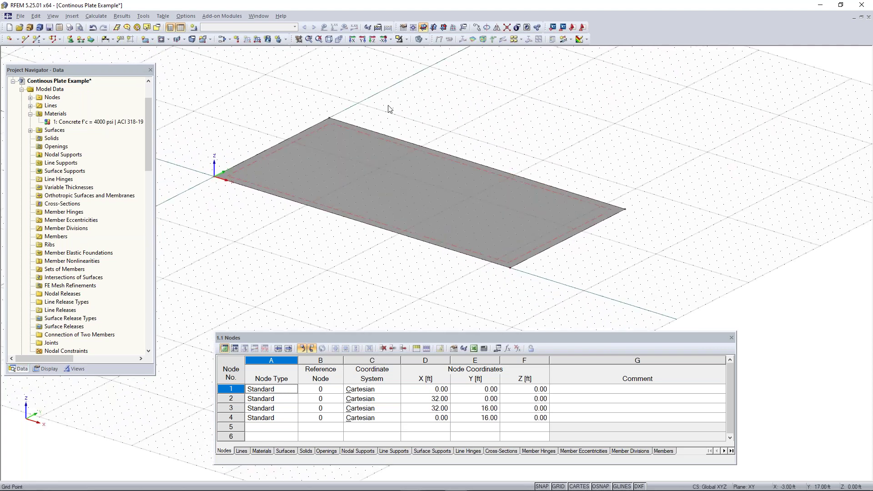
middle_click_drag(542, 286, 462, 273, "ctrl")
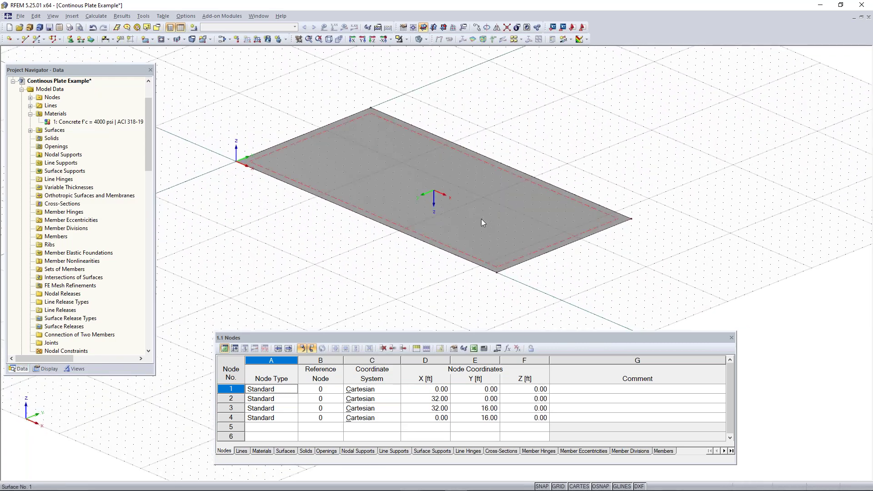
middle_click_drag(549, 292, 514, 274, "ctrl")
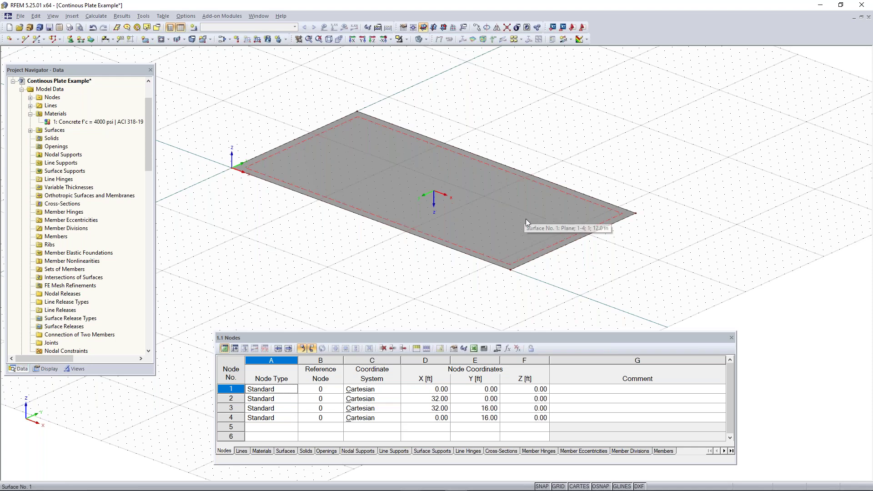
middle_click_drag(530, 289, 591, 279, "ctrl")
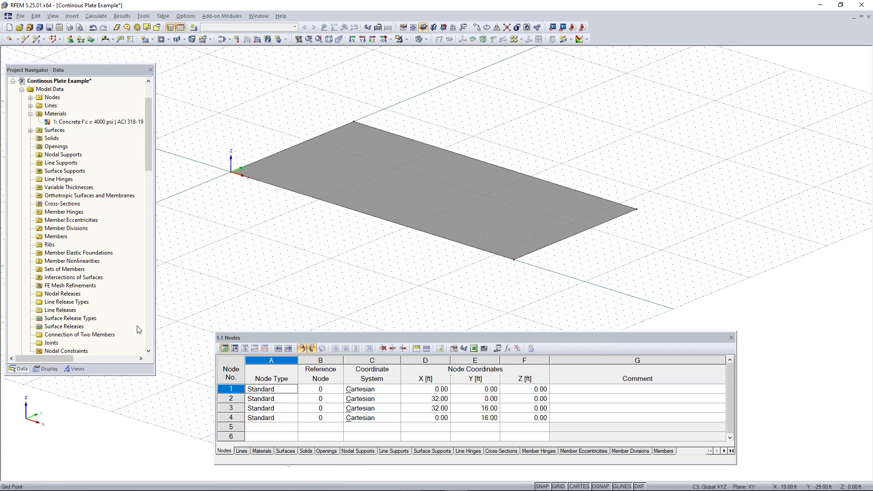
Set the solid model rendering of surfaces to Filled incl. thickness
left_click(48, 369)
left_click_drag(149, 155, 151, 326)
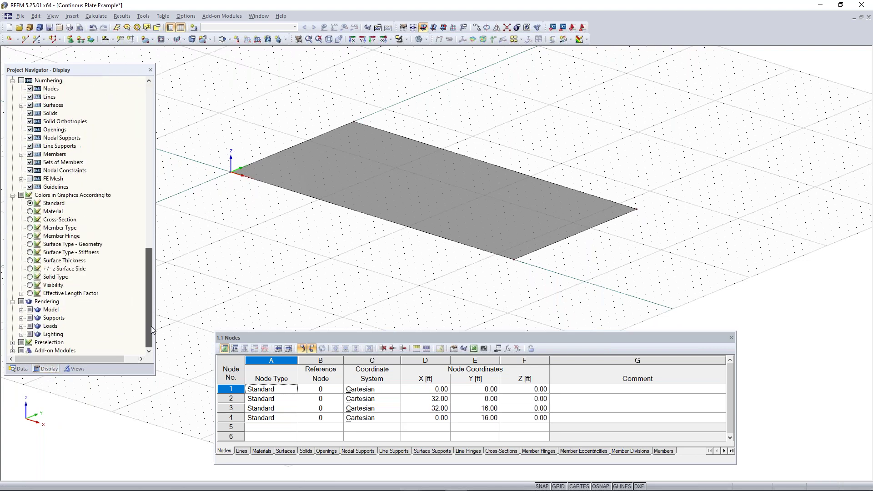
left_click(21, 310)
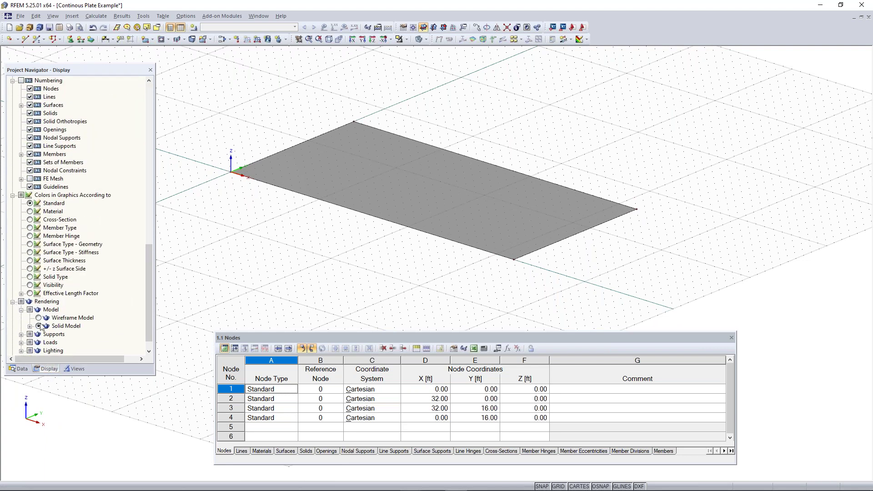
left_click(29, 326)
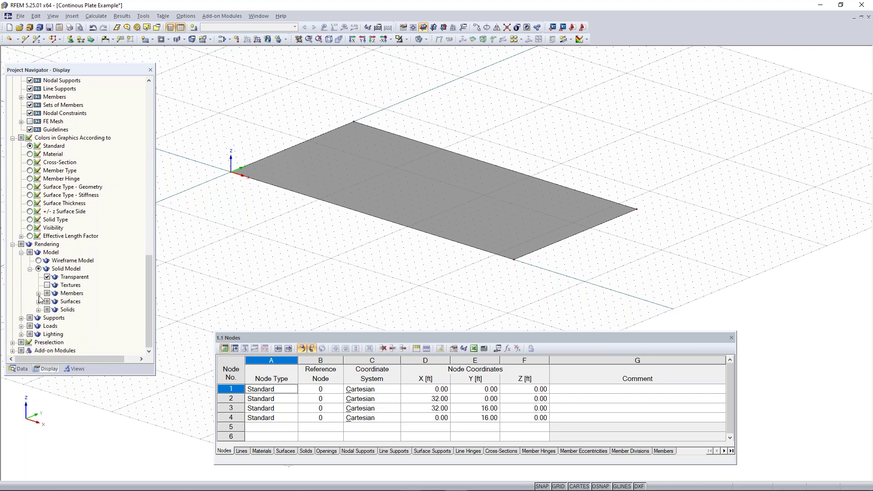
left_click(38, 301)
scroll(51, 306, "down", 1)
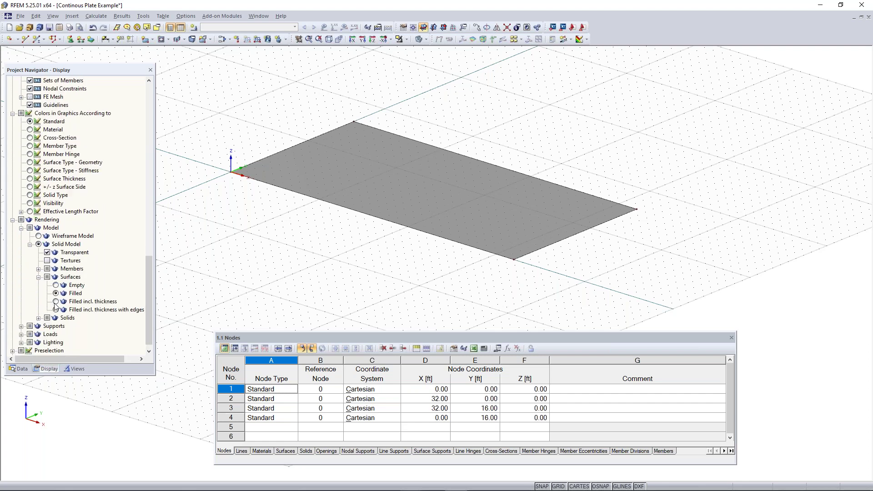
left_click(56, 301)
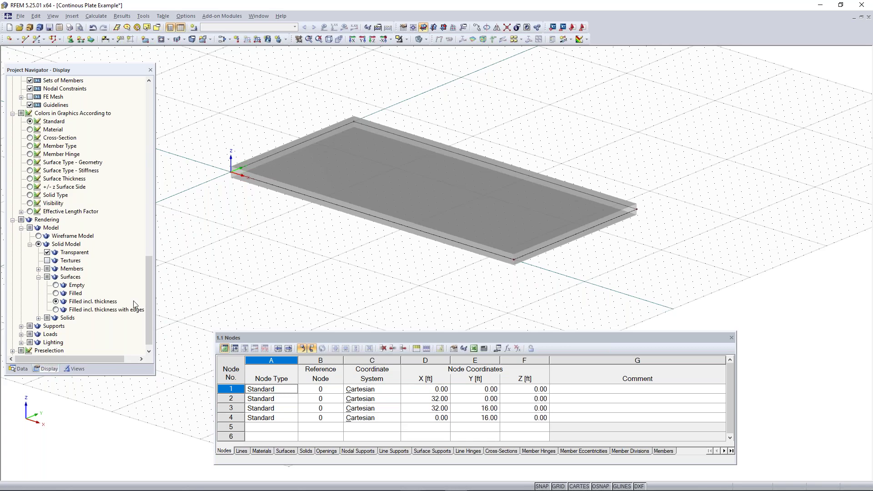
Examine the plate's rendered thickness and set the solid model rendering of surfaces back to Filled
middle_click_drag(546, 279, 422, 241, "ctrl")
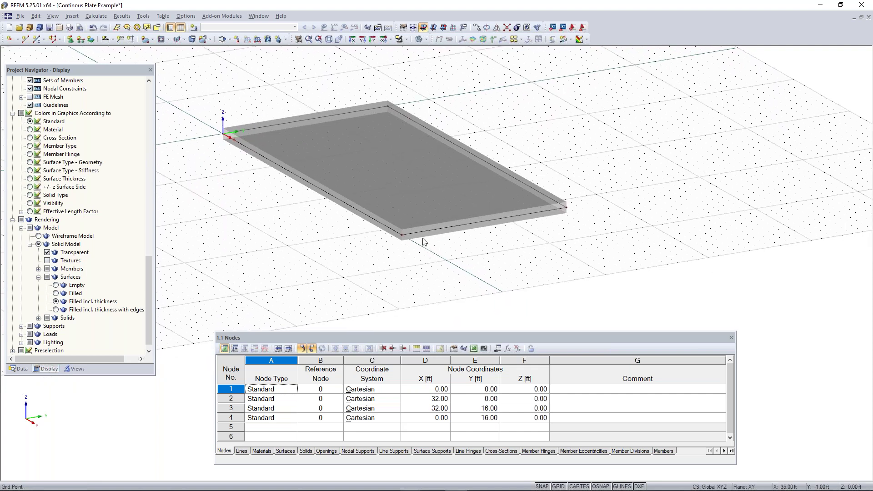
scroll(414, 235, "up", 5)
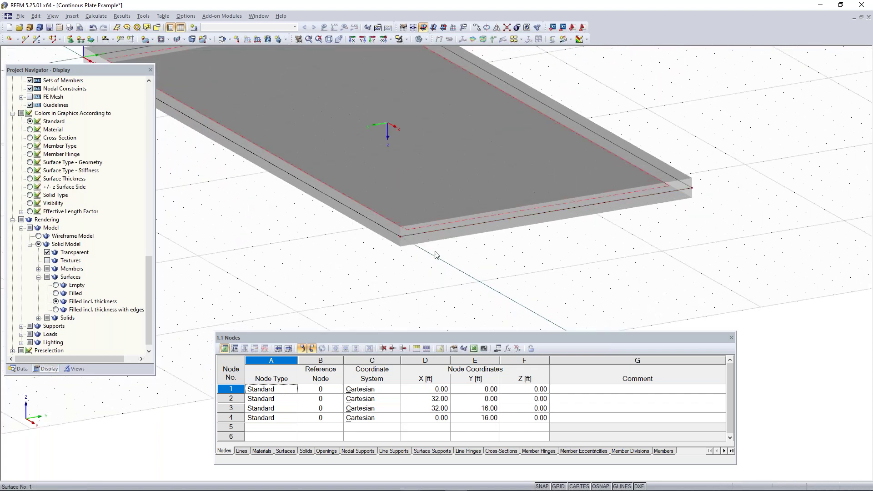
scroll(341, 269, "down", 3)
middle_click_drag(376, 306, 439, 283)
scroll(452, 300, "down", 2)
left_click(55, 294)
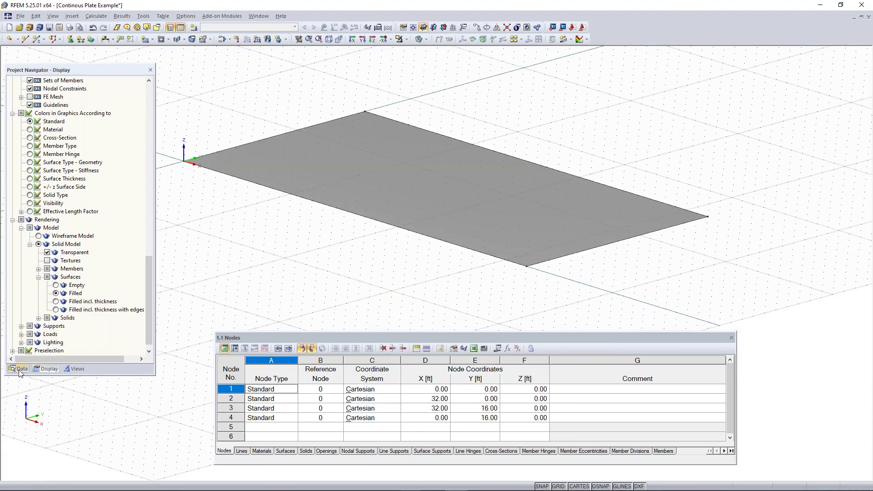
Draw a second rectangular surface, the same 32 by 16 ft size as the first, starting at X 0, Y 21 ft
left_click(18, 370)
scroll(403, 274, "down", 2)
middle_click_drag(404, 276, 440, 290)
scroll(440, 291, "down", 1)
middle_click_drag(524, 267, 456, 293)
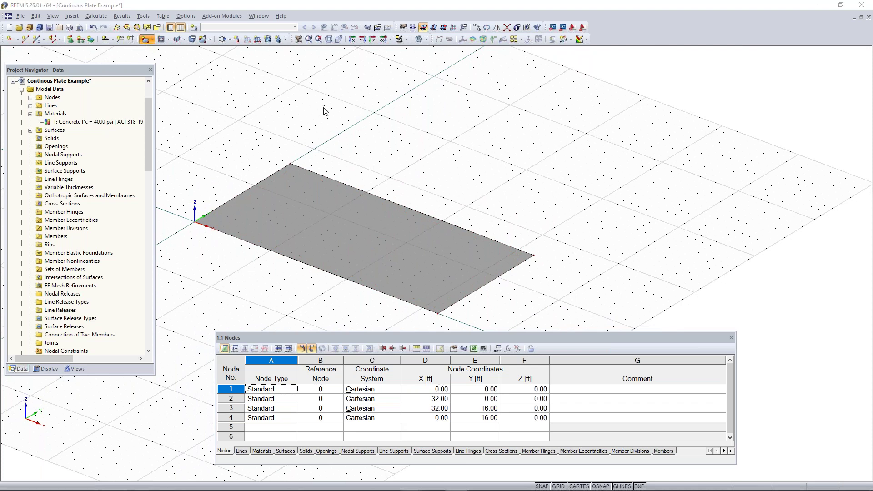
left_click(517, 349)
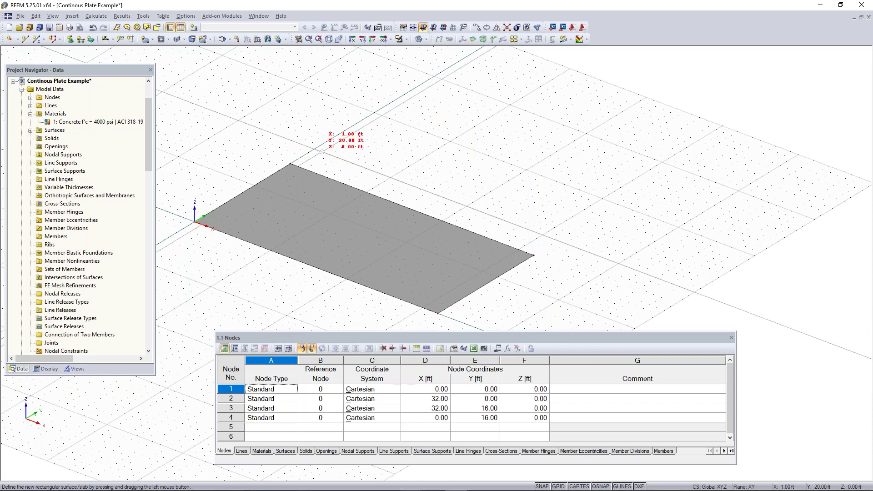
scroll(314, 145, "up", 3)
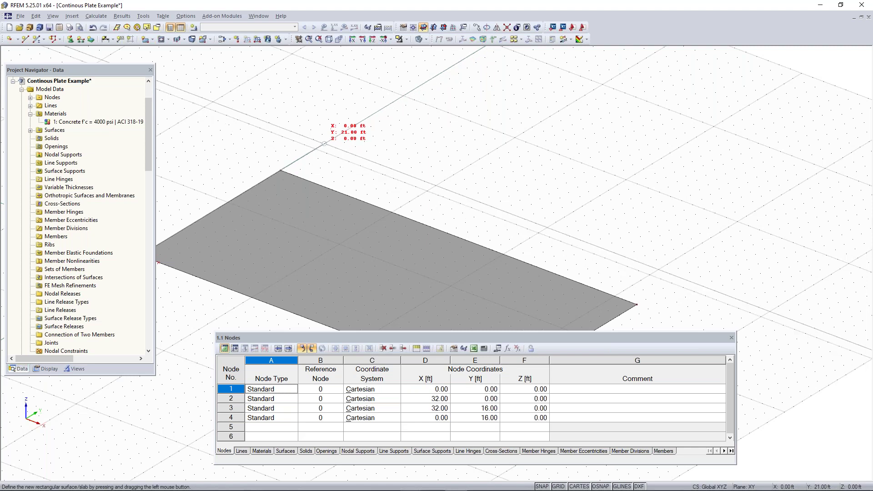
left_click(324, 144)
middle_click_drag(619, 195, 653, 285)
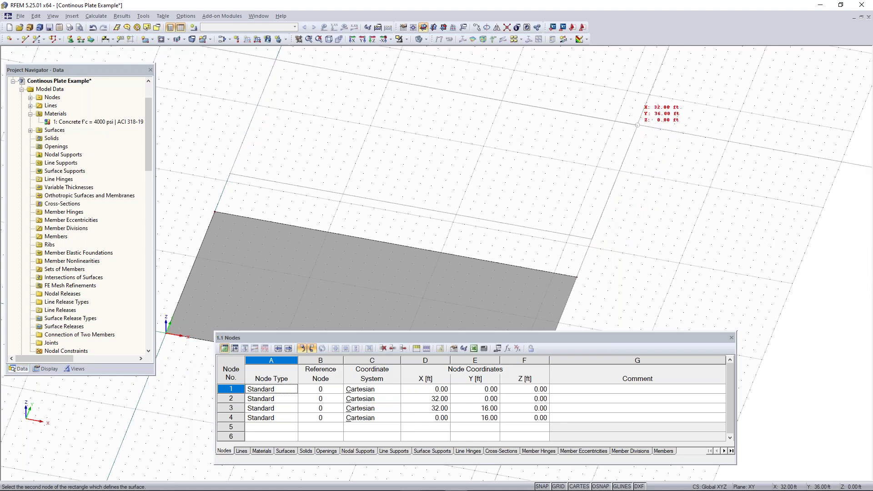
left_click(641, 118)
scroll(663, 152, "down", 3)
middle_click_drag(675, 163, 596, 174)
key("Escape")
scroll(585, 259, "down", 1)
scroll(585, 258, "down", 1)
middle_click_drag(585, 259, 432, 173)
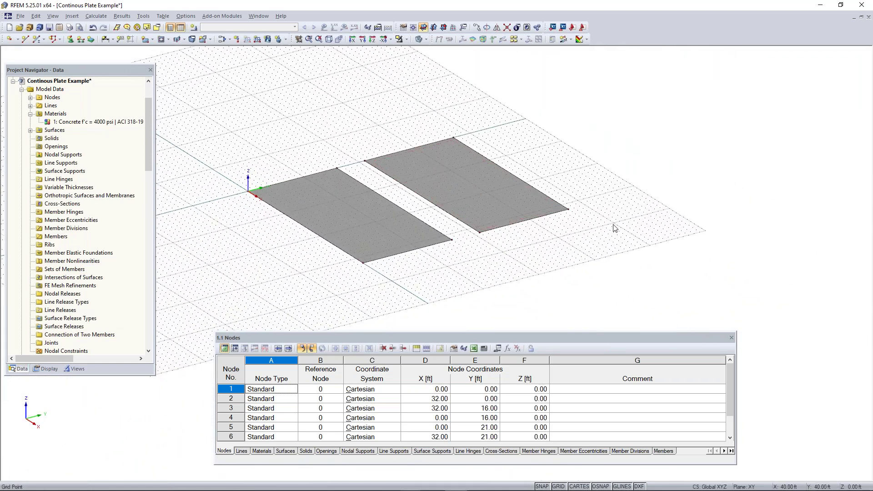
middle_click_drag(614, 227, 549, 260)
left_click(482, 239)
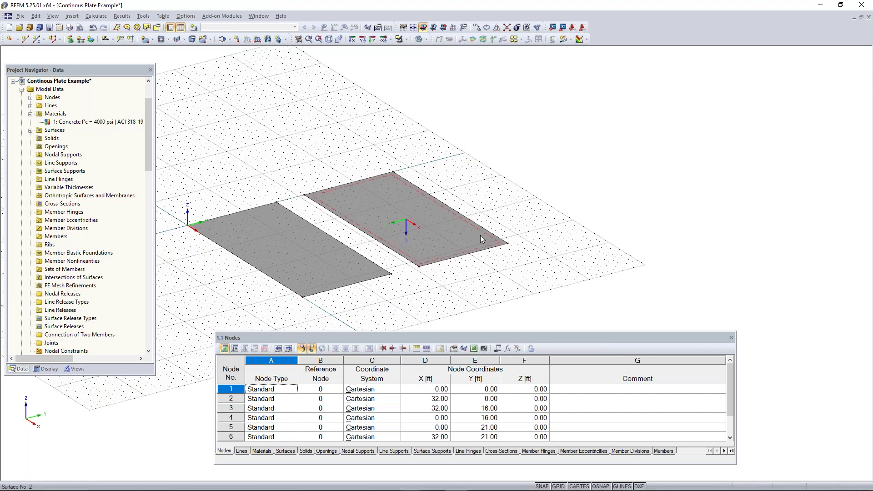
middle_click_drag(517, 250, 495, 244)
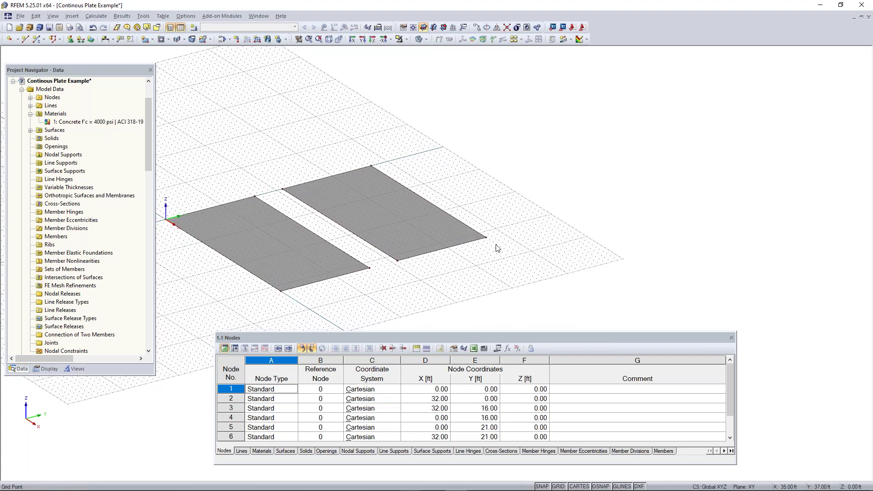
left_click(351, 261)
middle_click_drag(351, 261, 434, 278)
right_click(435, 277)
left_click(323, 233)
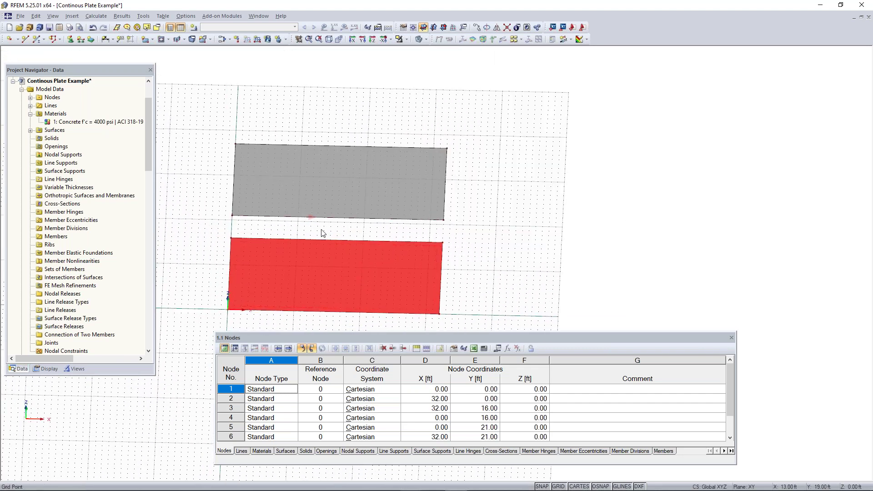
left_click(323, 233)
middle_click_drag(505, 104, 575, 122)
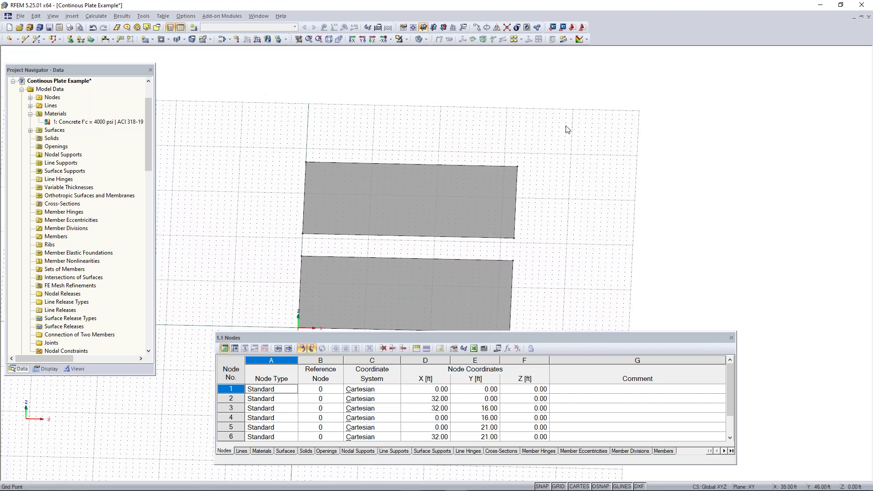
Select the entire second surface and prepare to duplicate it with Move or Copy, setting the number of copies to 1
left_click_drag(565, 125, 262, 246)
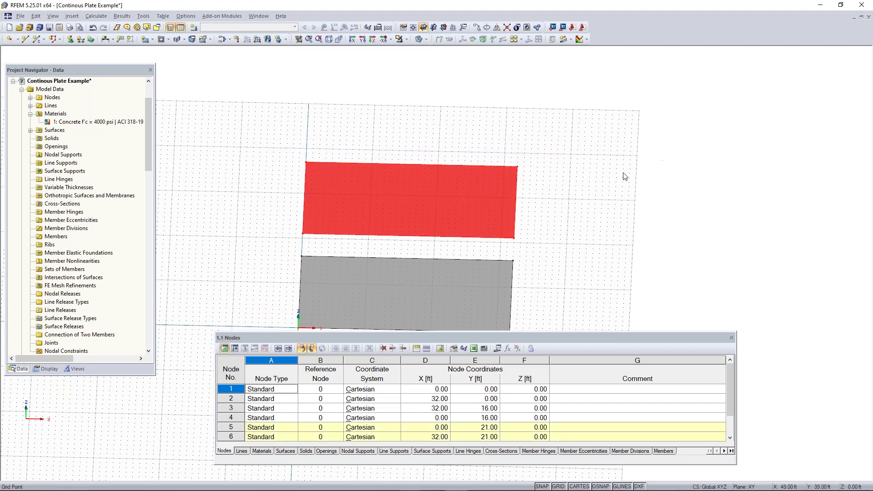
middle_click_drag(630, 211, 481, 187, "ctrl")
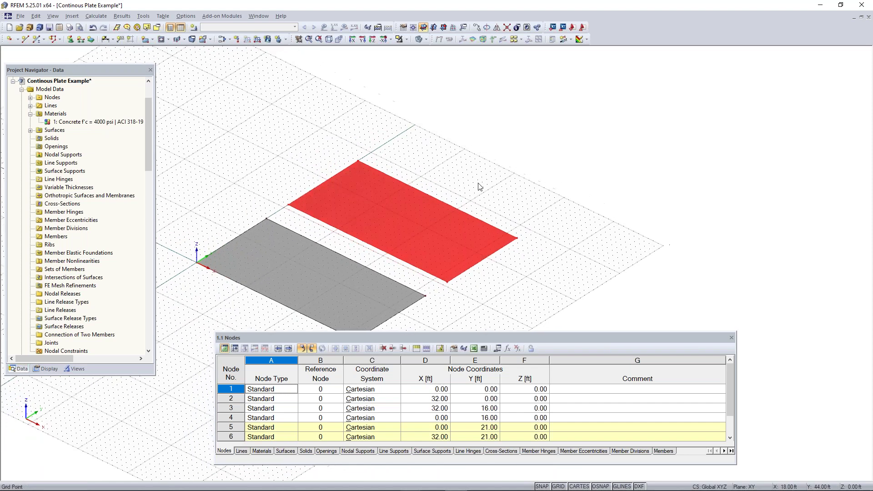
left_click(477, 27)
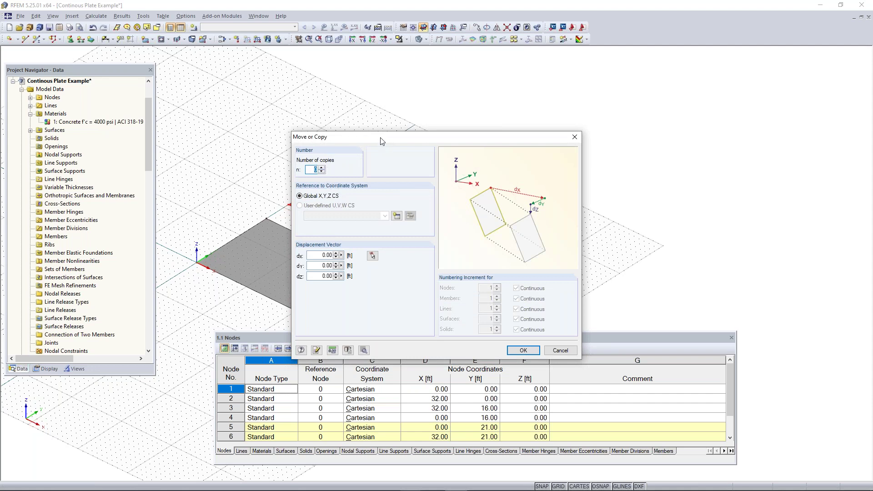
left_click_drag(372, 141, 565, 150)
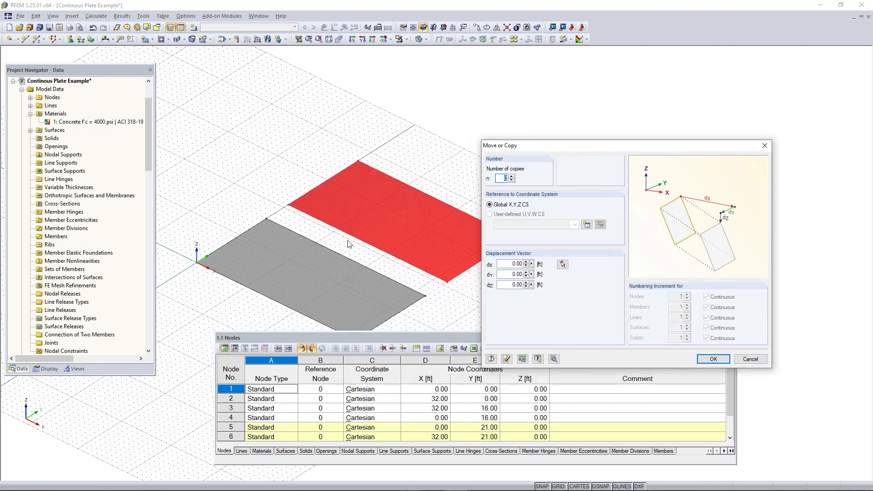
left_click(512, 176)
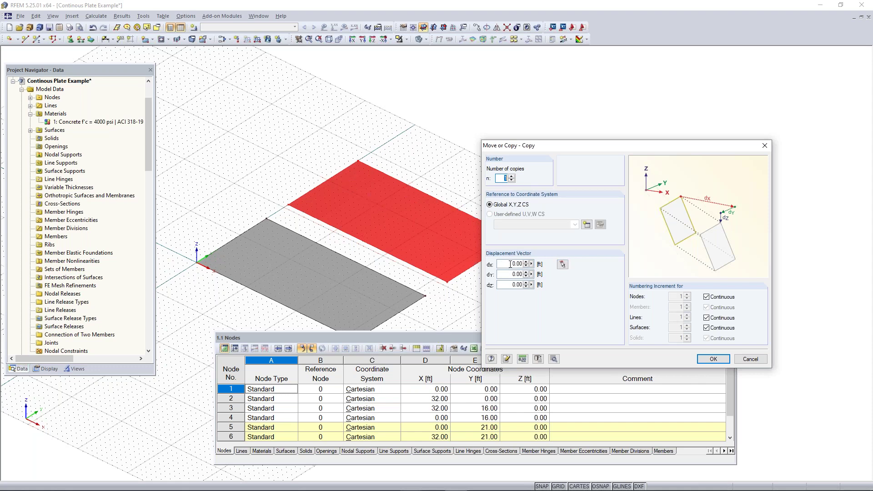
Define the displacement vector graphically from the second surface's near corner as dY 21 ft, create the copy and clear the selection
left_click(563, 264)
left_click_drag(408, 230, 70, 81)
left_click(289, 203)
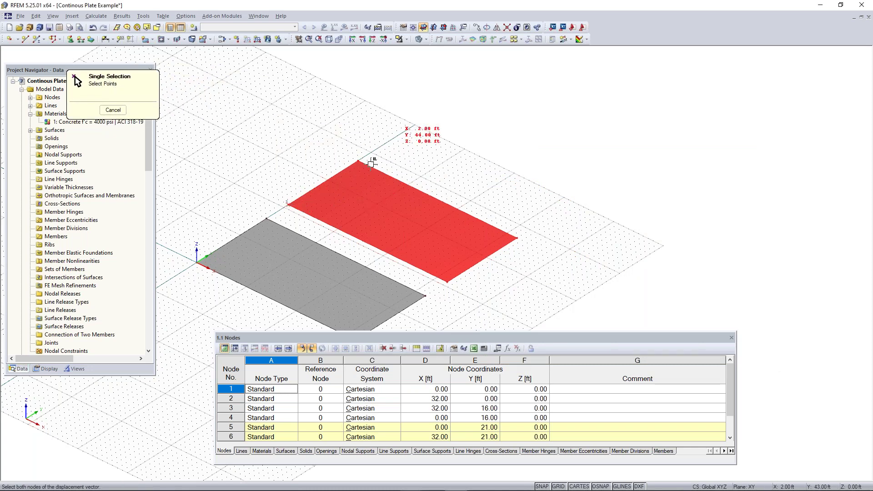
middle_click_drag(394, 159, 367, 213)
scroll(355, 208, "up", 1)
scroll(353, 207, "up", 2)
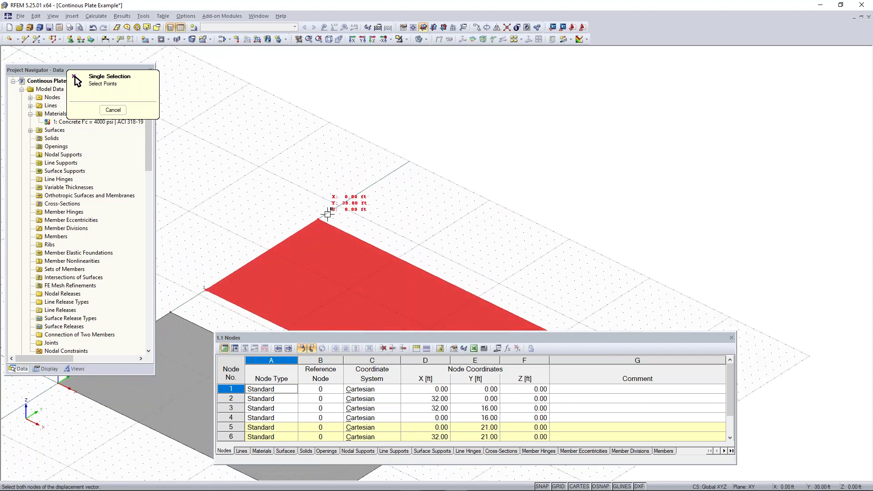
left_click(353, 197)
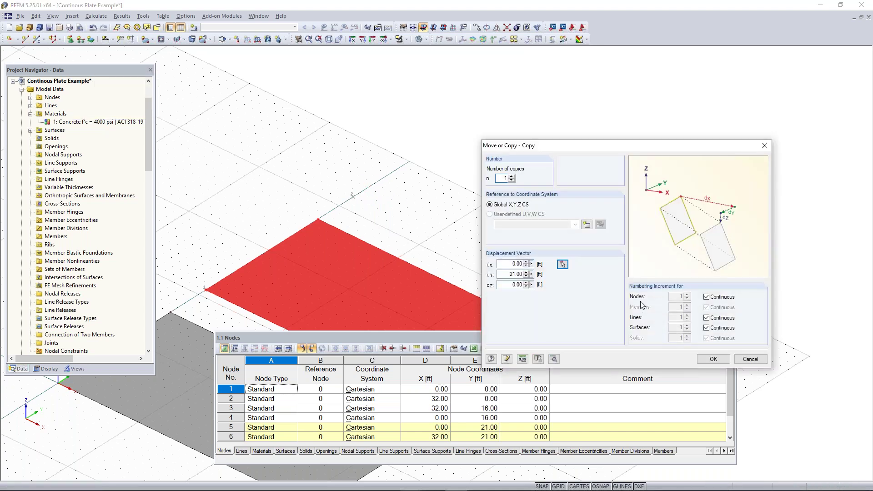
left_click(713, 359)
scroll(569, 273, "down", 5)
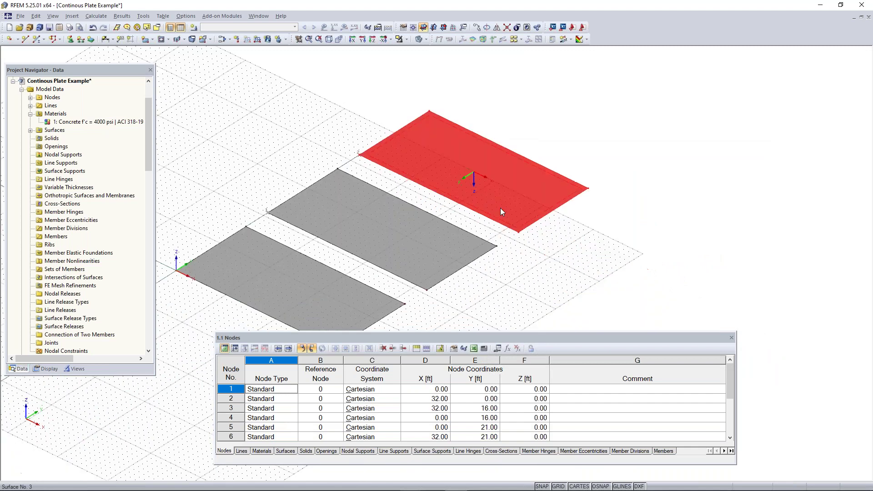
left_click(526, 270)
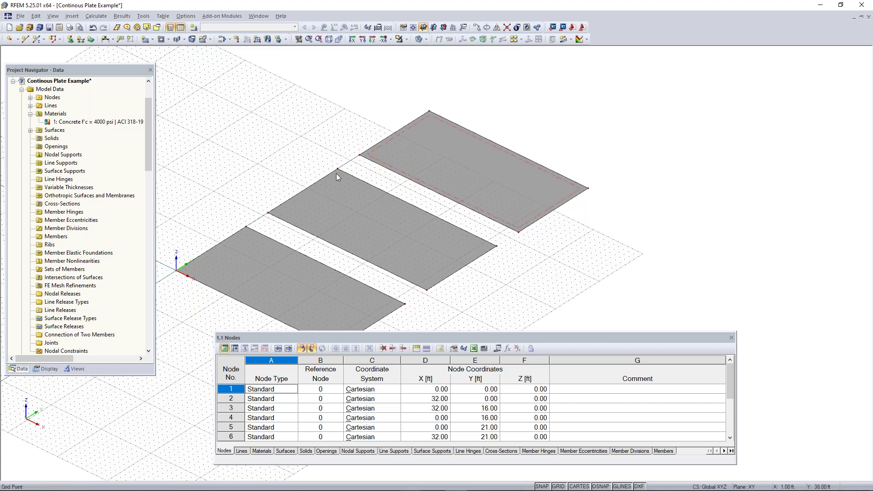
Select all three surfaces and move them together so the middle surface's corner node at X 0, Y 21 ft lands on the origin
scroll(496, 236, "down", 1)
middle_click_drag(497, 237, 400, 294, "ctrl")
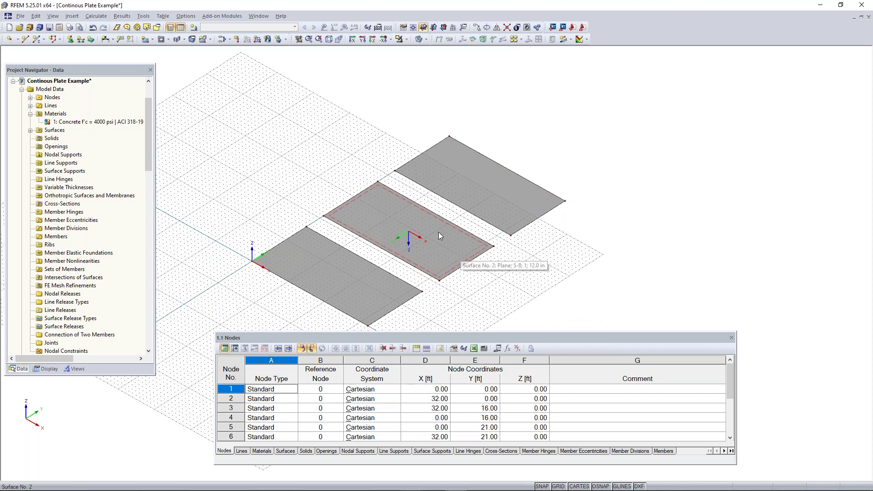
scroll(438, 232, "down", 1)
middle_click_drag(431, 255, 516, 241)
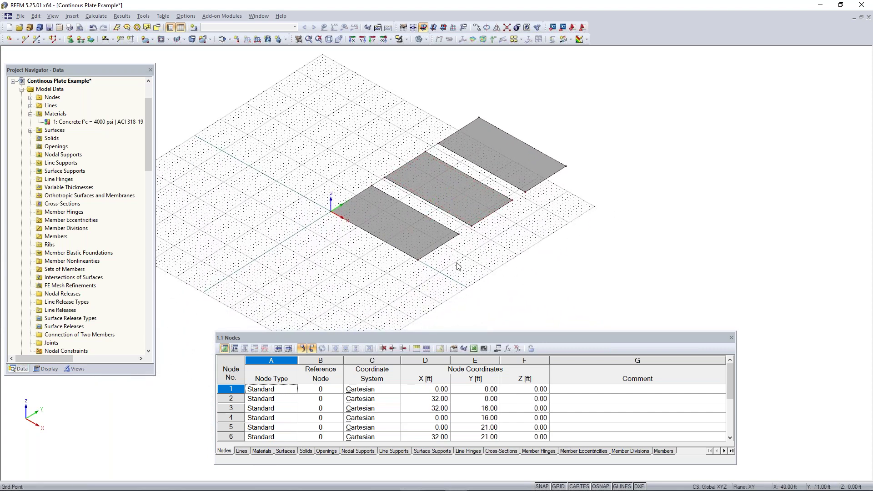
middle_click_drag(581, 235, 591, 157)
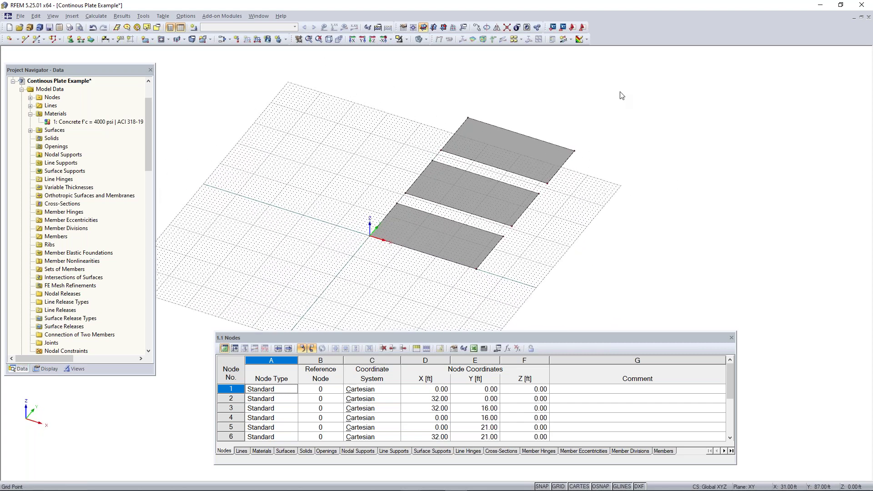
left_click_drag(622, 96, 319, 299)
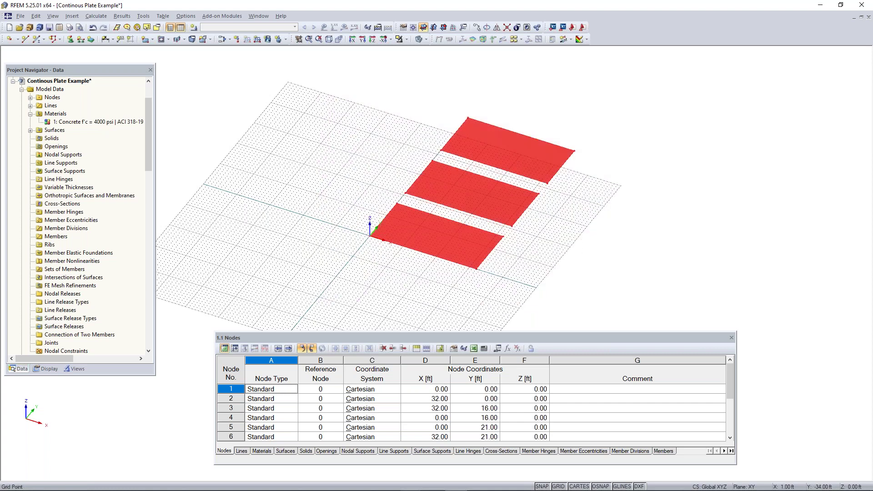
left_click(407, 196)
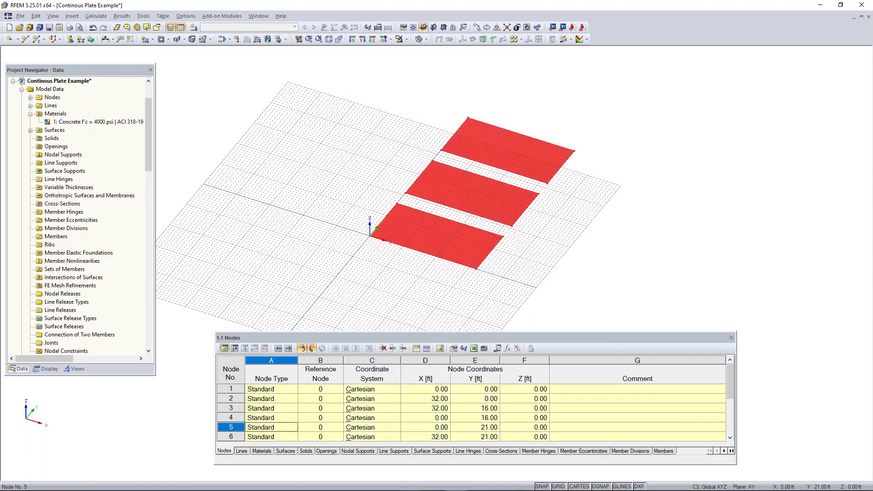
left_click_drag(401, 197, 368, 237)
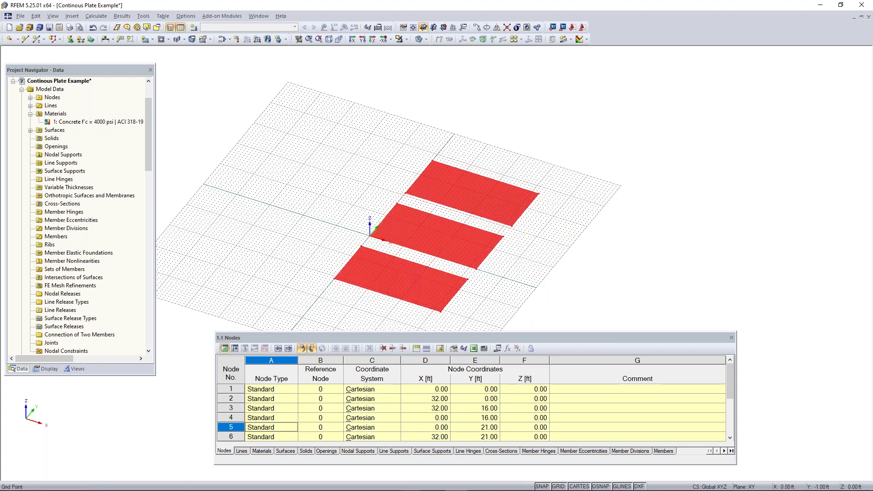
left_click(354, 220)
scroll(352, 226, "down", 1)
middle_click_drag(352, 226, 373, 197)
mouse_move(373, 196)
middle_mouse_down("ctrl")
mouse_move(413, 211)
mouse_move(359, 197)
middle_mouse_up("ctrl")
scroll(397, 228, "up", 2)
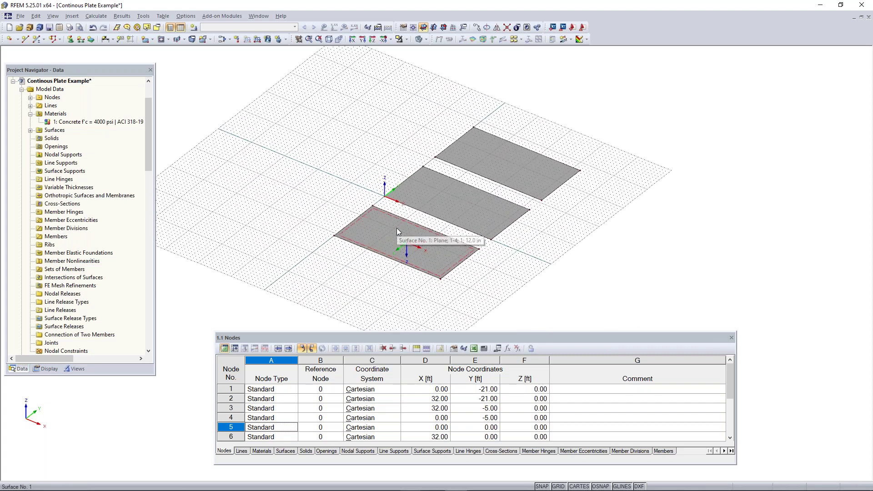
Start a new single beam member and choose the solid rectangular shape from the cross-section library for its start section
middle_click_drag(602, 189, 435, 175)
scroll(458, 196, "up", 2)
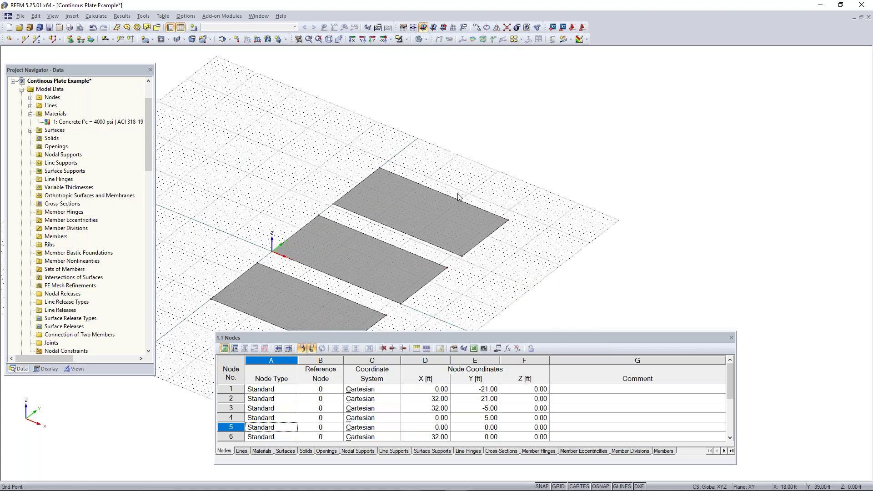
scroll(457, 196, "up", 1)
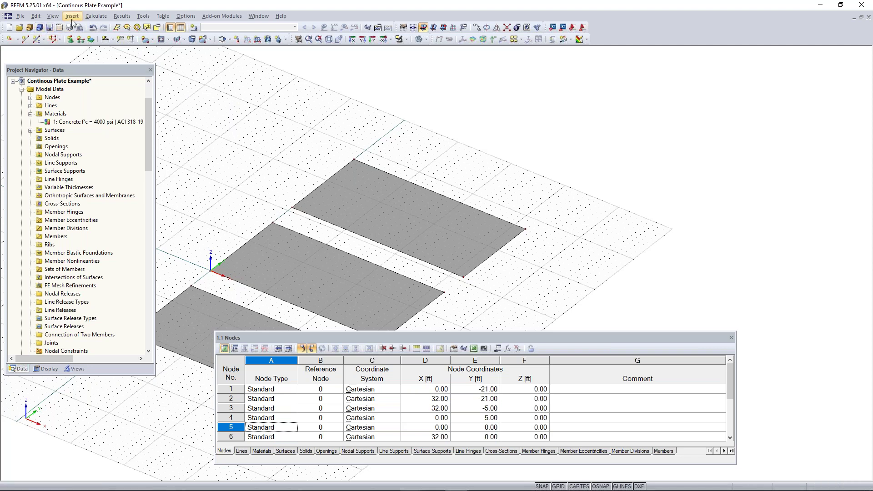
left_click(36, 40)
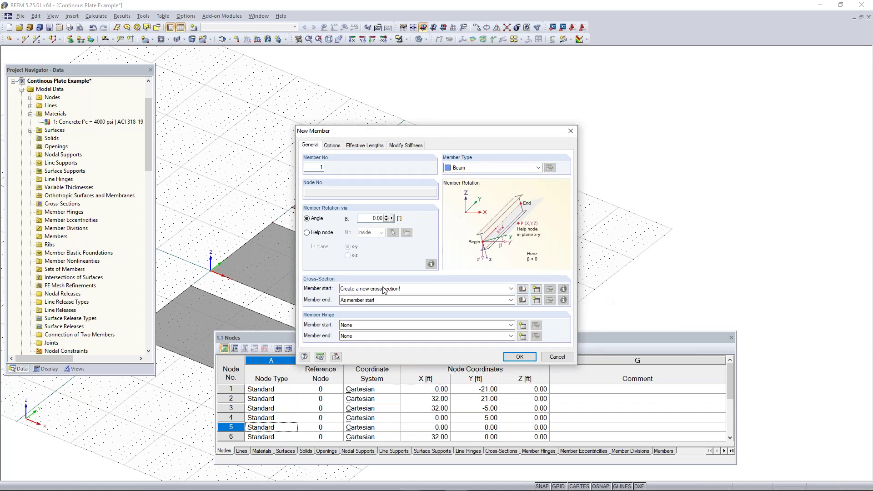
left_click_drag(416, 131, 402, 102)
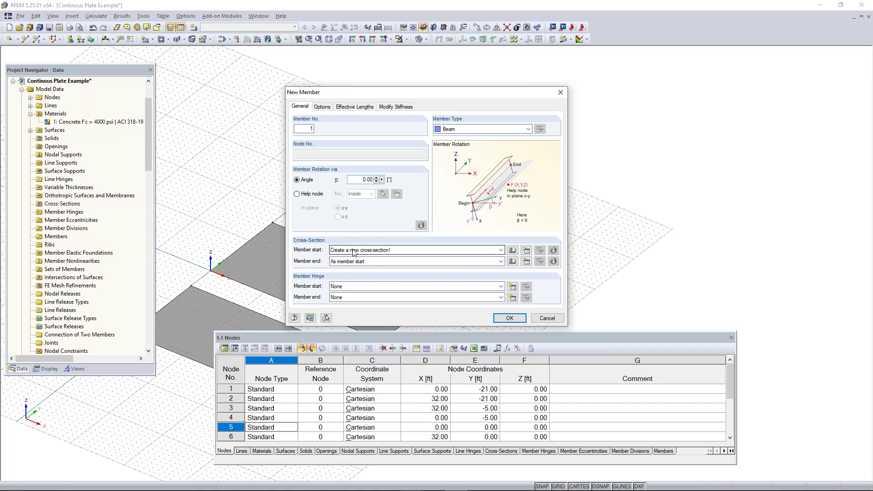
left_click(514, 250)
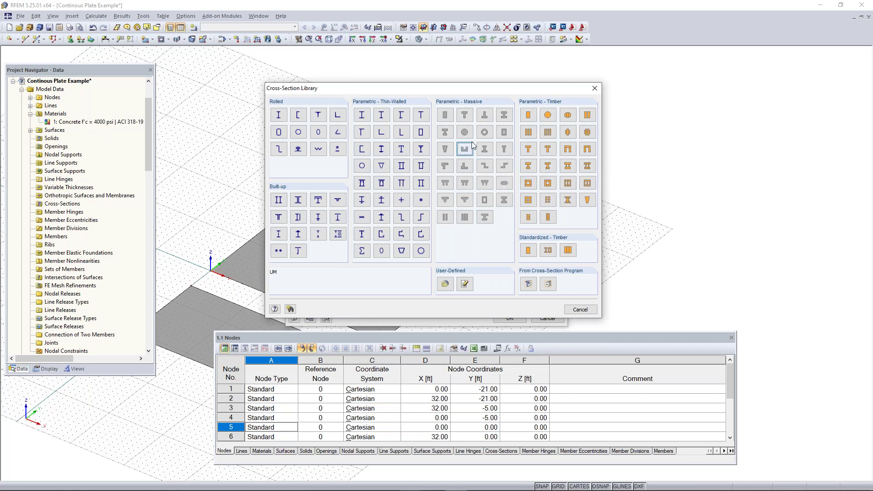
left_click_drag(455, 91, 491, 89)
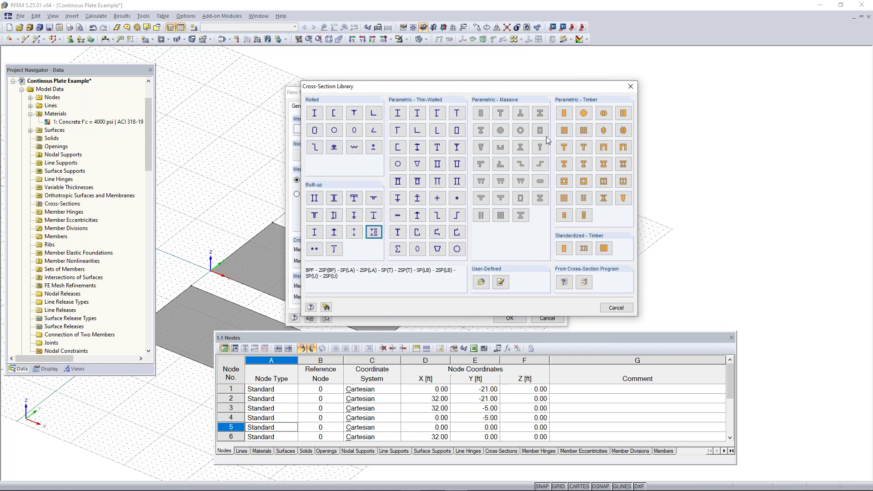
left_click(481, 114)
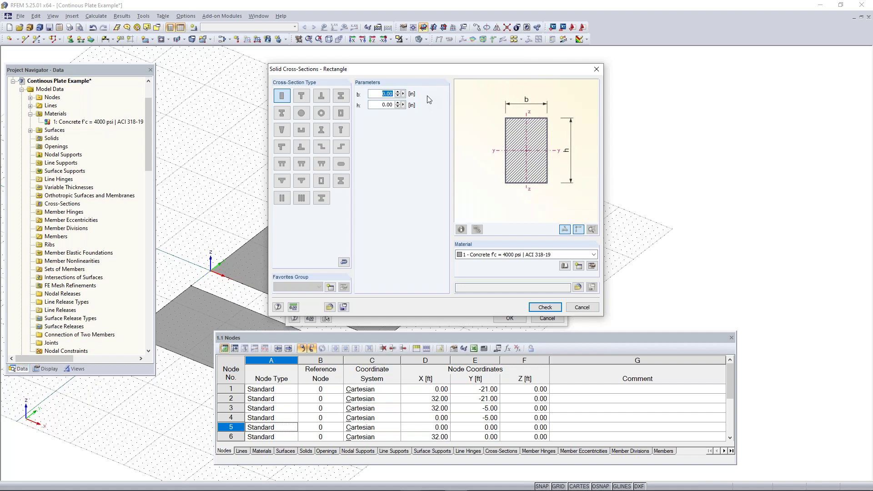
Define the rectangular section with b 40 in and h 12 in in Concrete f'c = 4000 psi and accept the beam member settings
type("40/")
type("12")
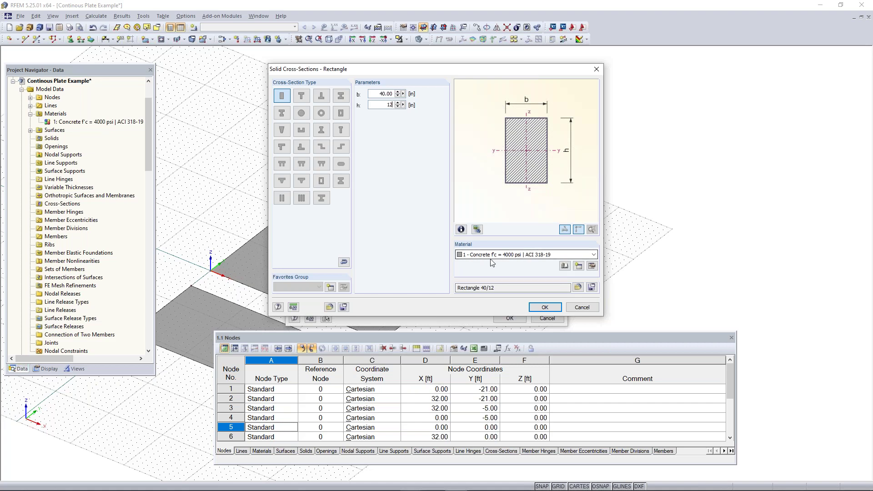
left_click(508, 259)
left_click(508, 264)
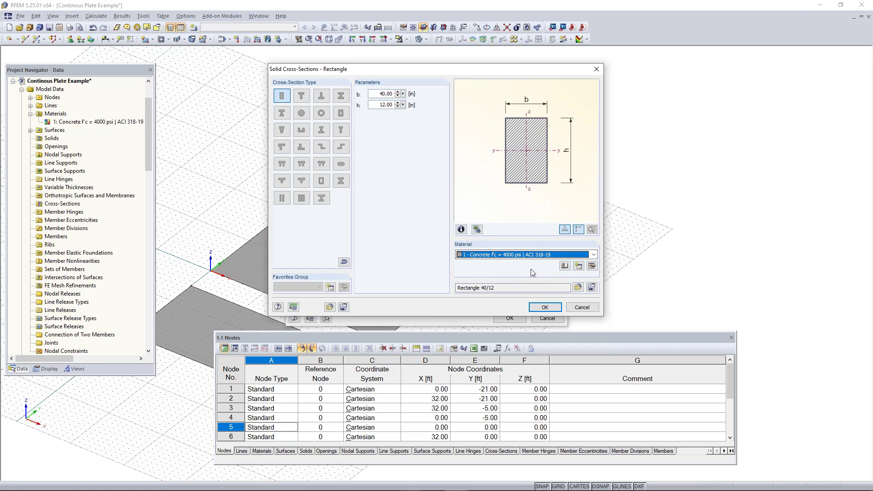
left_click(546, 307)
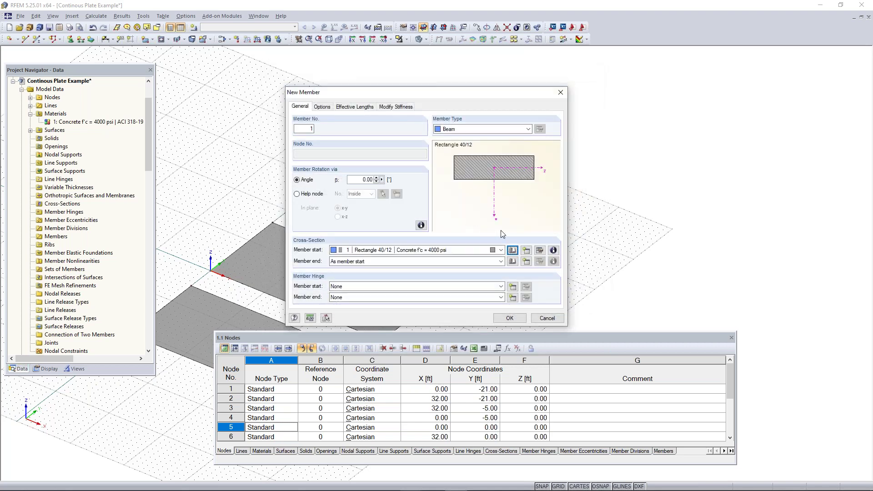
left_click(510, 319)
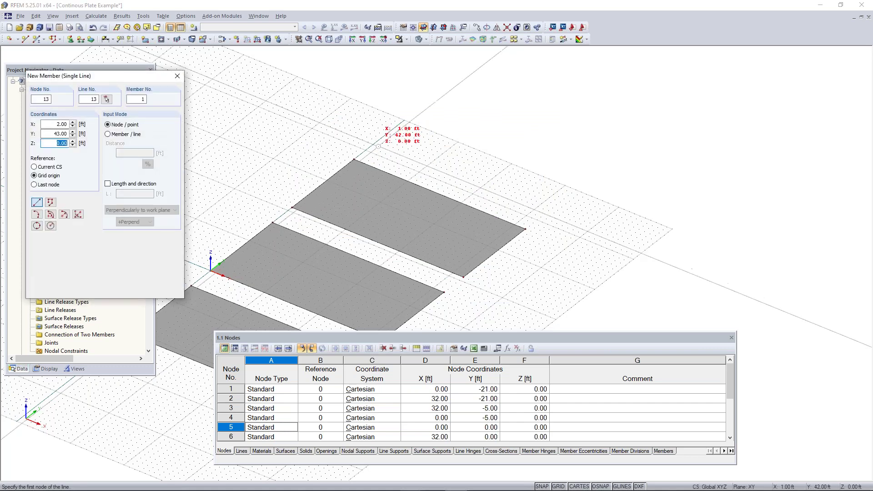
Draw a 32 ft beam member parallel to X beyond the third surface, from X 0 to X 32 ft at about Y 42 ft
scroll(374, 143, "up", 4)
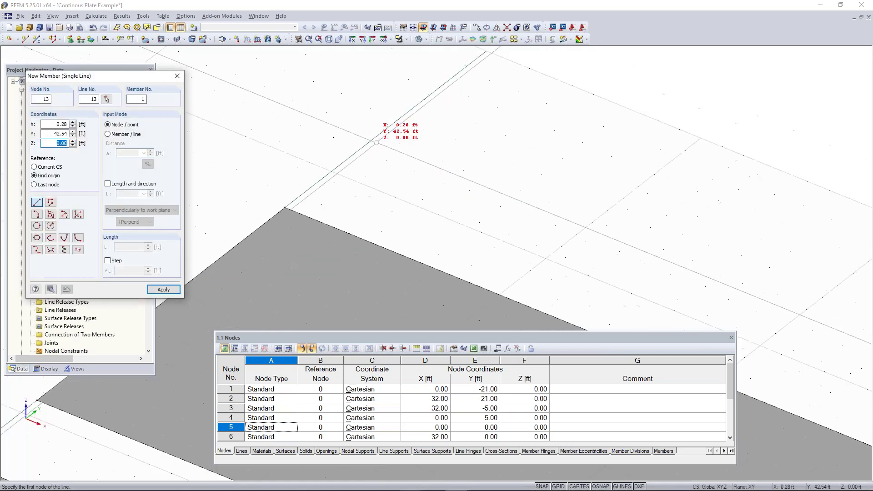
scroll(377, 142, "down", 2)
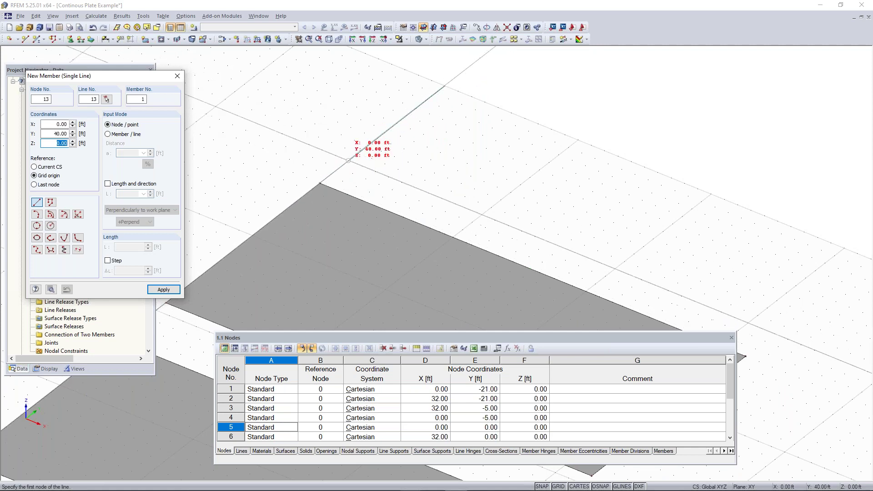
left_click(367, 145)
middle_click_drag(595, 235, 317, 117)
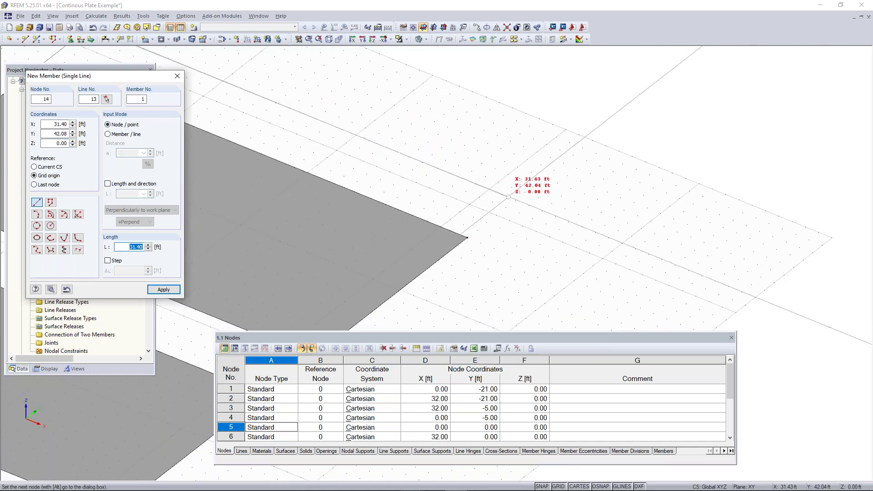
left_click(515, 200)
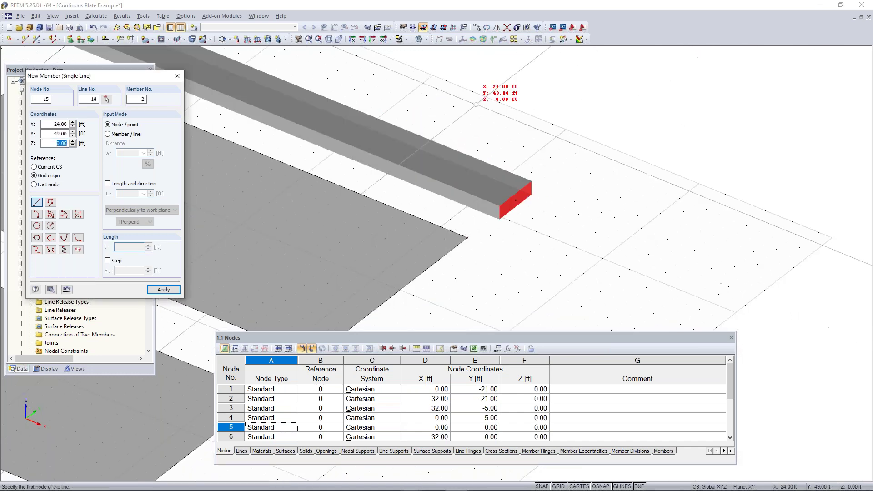
scroll(472, 108, "down", 3)
key("Escape")
scroll(381, 166, "up", 3)
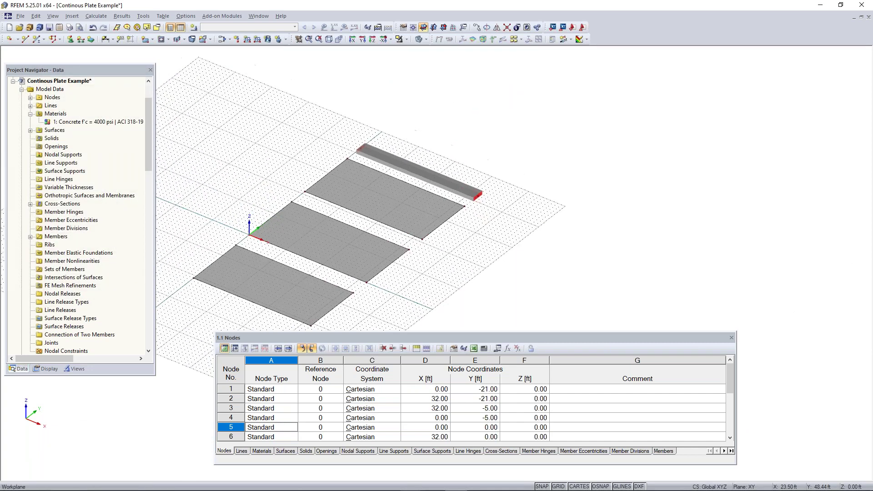
Examine the new beam in solid transparent display, switch the model to wireframe and inspect the member's line and nodes
scroll(381, 166, "up", 1)
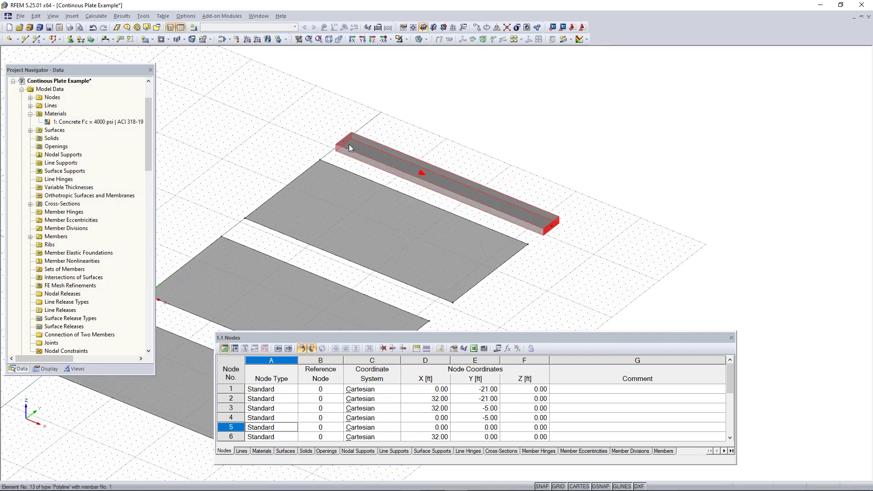
middle_click_drag(575, 255, 548, 252, "ctrl")
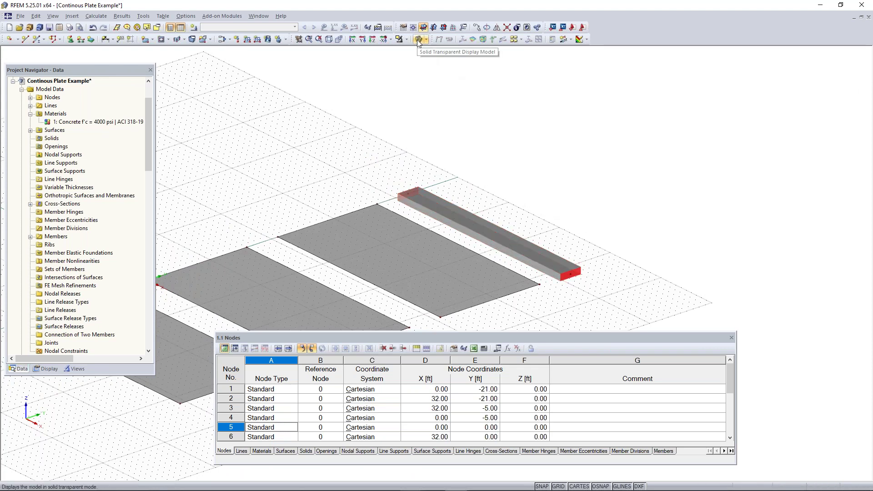
scroll(408, 126, "down", 2)
middle_click_drag(427, 132, 491, 94)
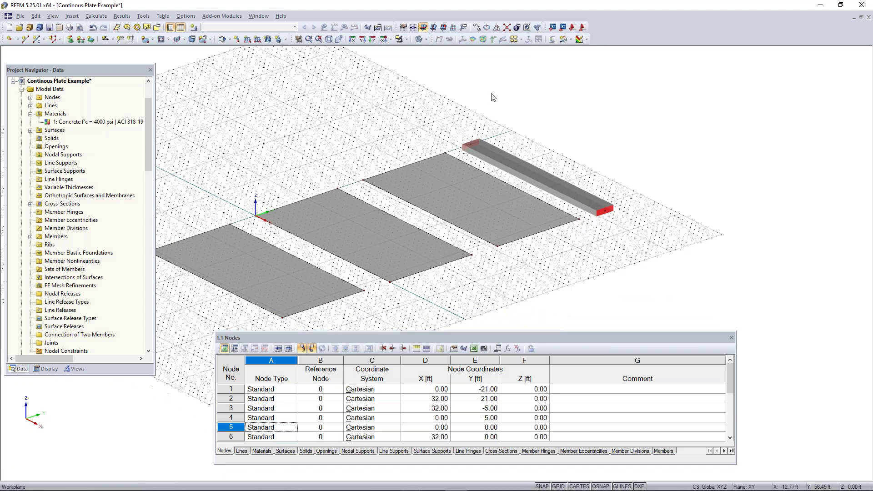
left_click(419, 39)
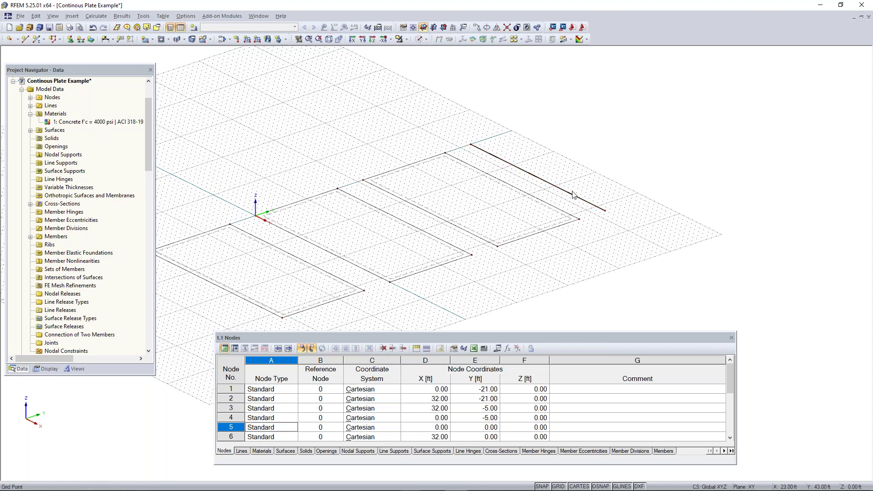
scroll(574, 199, "up", 4)
scroll(576, 201, "down", 1)
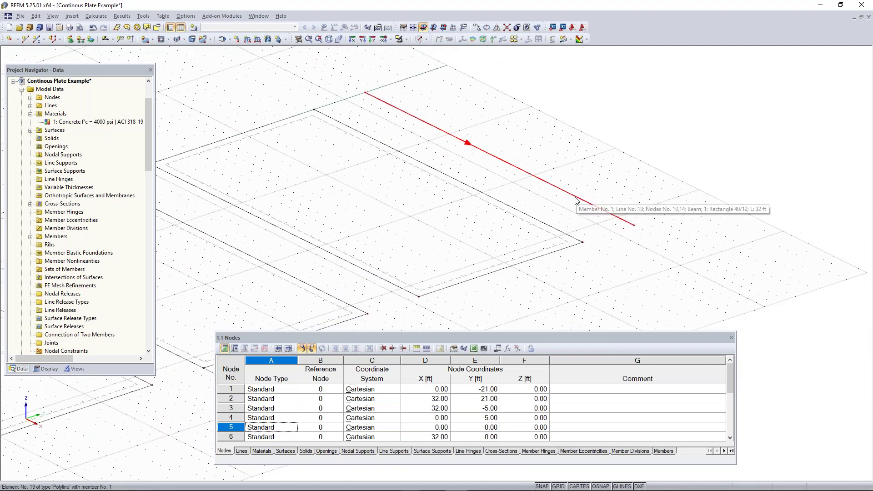
left_click(366, 94)
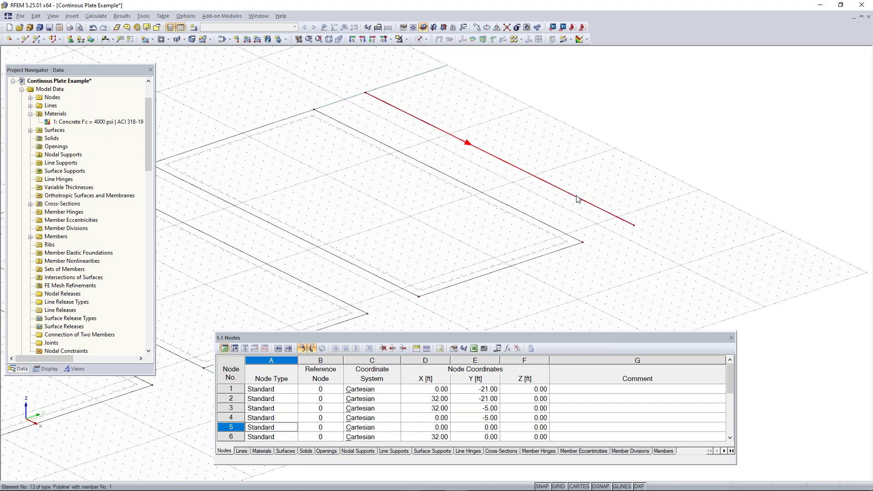
Compare the solid transparent and wireframe displays of the whole model, ending in solid transparent display
left_click(418, 39)
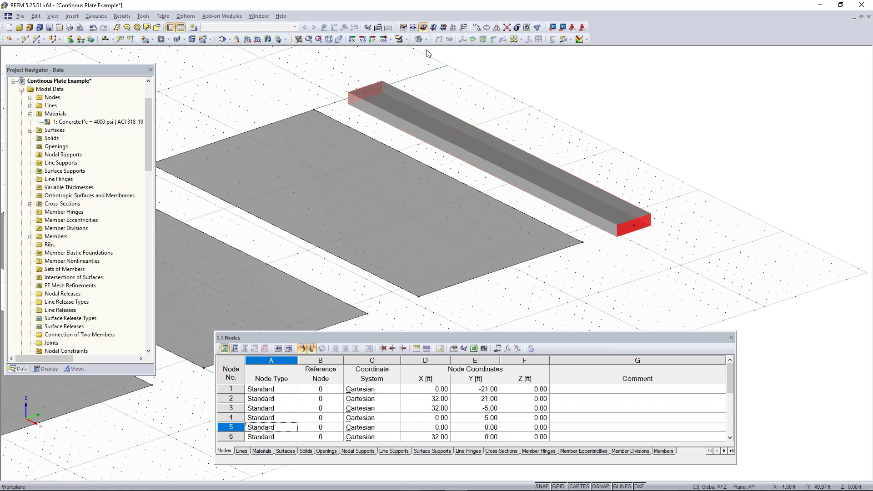
left_click(418, 39)
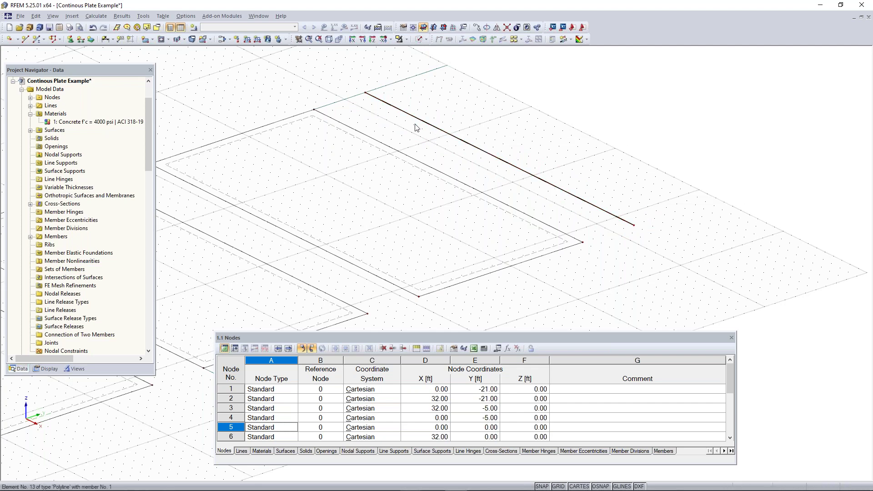
scroll(430, 139, "down", 3)
middle_click_drag(431, 139, 448, 166)
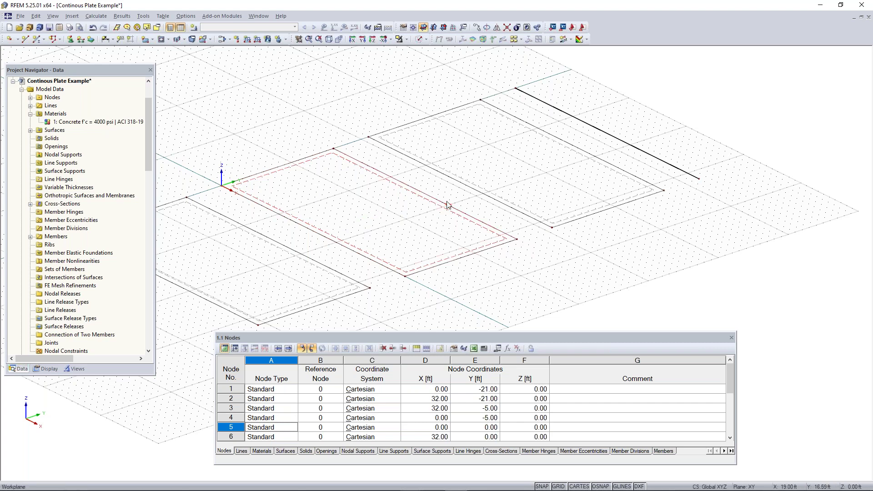
scroll(458, 209, "down", 1)
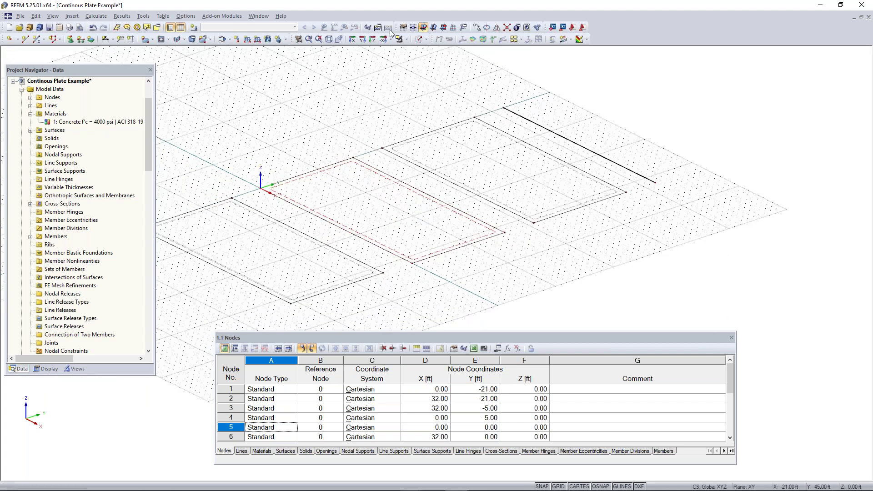
left_click(418, 40)
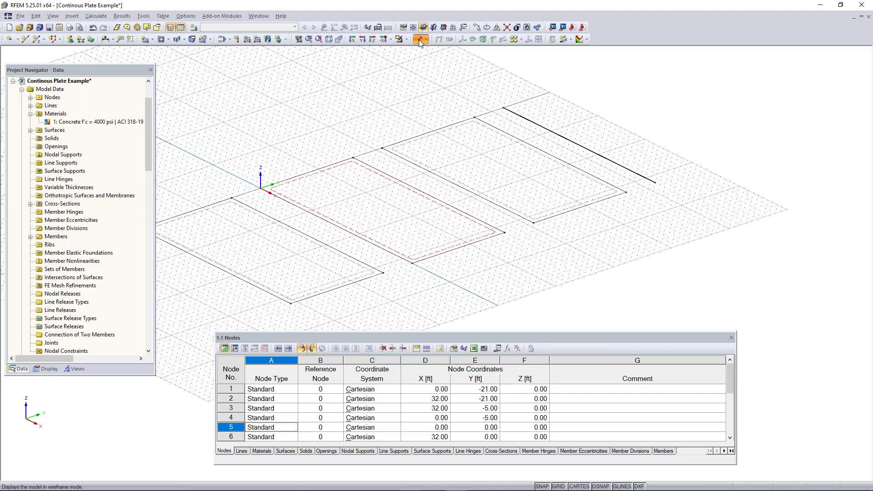
scroll(561, 266, "down", 1)
middle_click_drag(562, 266, 603, 256)
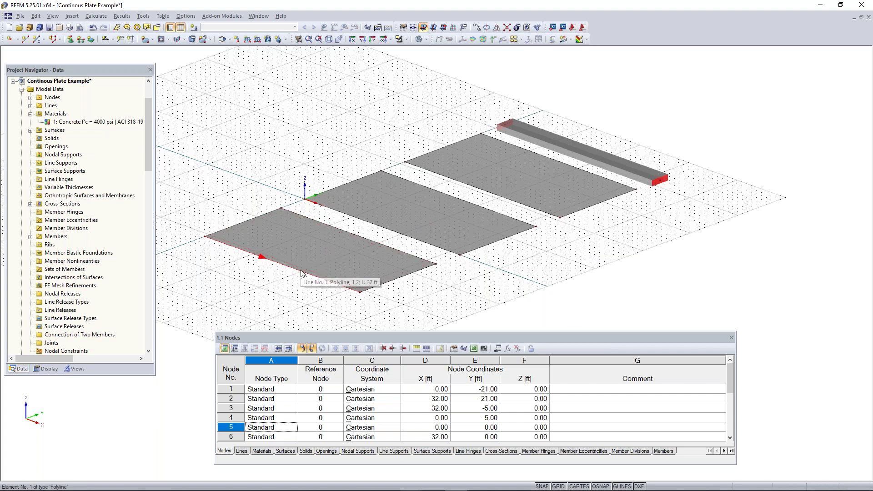
Divide both 32 ft edges of the first surface graphically at their midpoints, with a division spacing of 16 ft
scroll(300, 272, "up", 3)
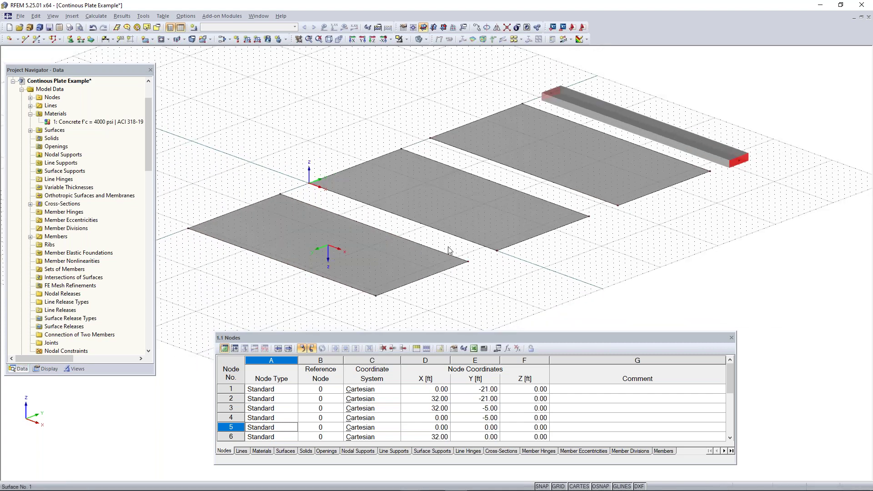
right_click(295, 270)
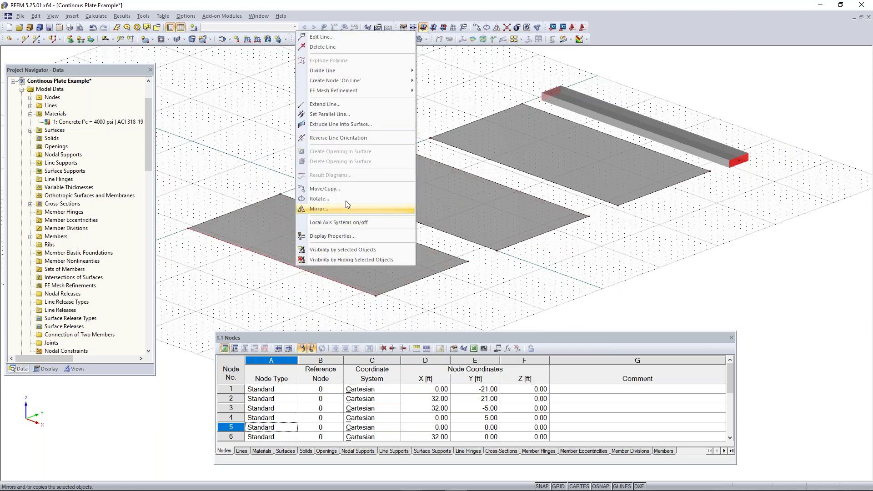
mouse_move(334, 71)
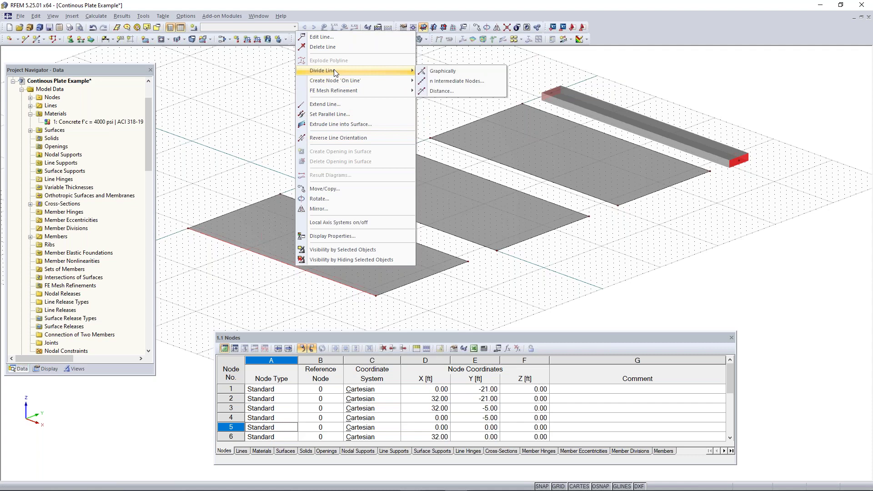
left_click(463, 75)
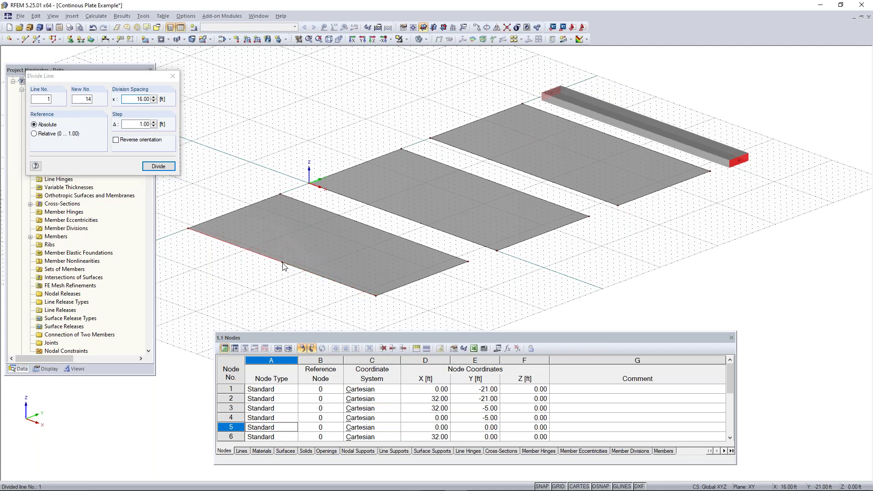
left_click(373, 230)
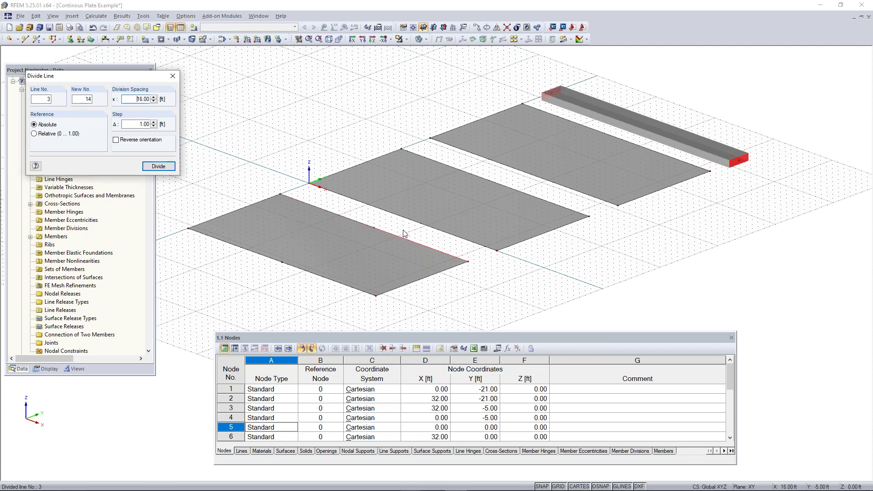
key("Escape")
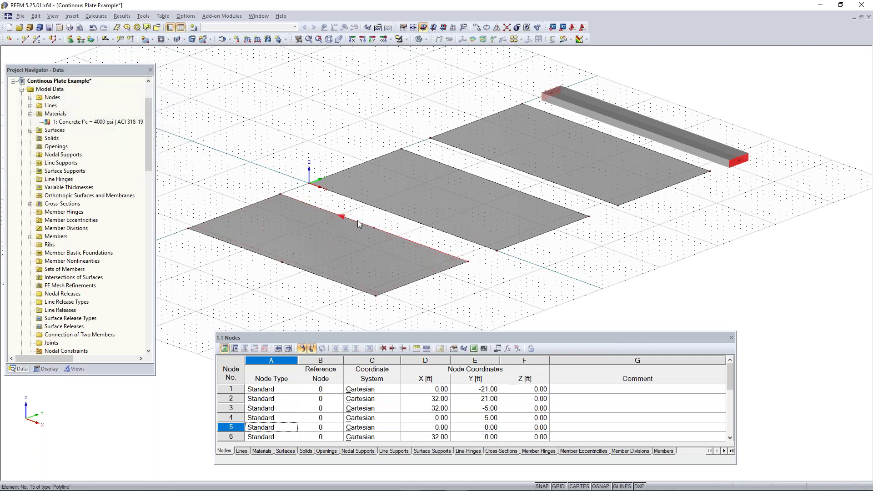
middle_click_drag(404, 239, 357, 280, "ctrl")
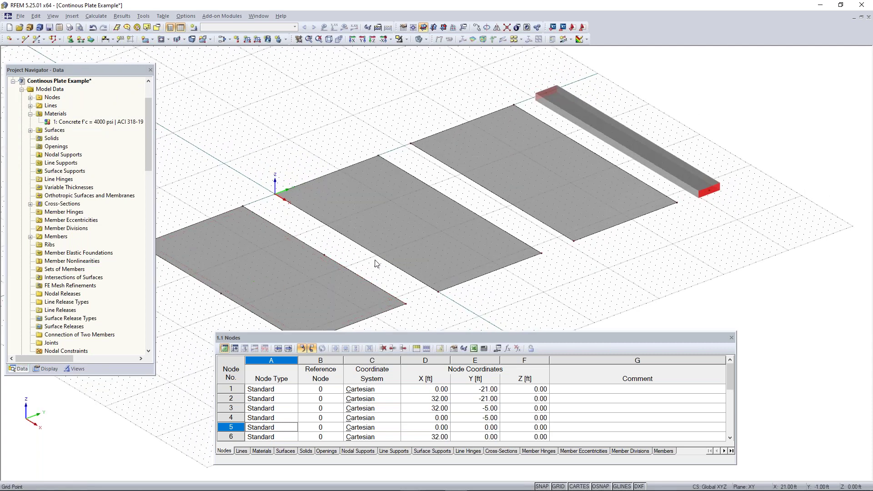
Divide the second surface's 32 ft edge at Y 0 using one new intermediate node
right_click(356, 247)
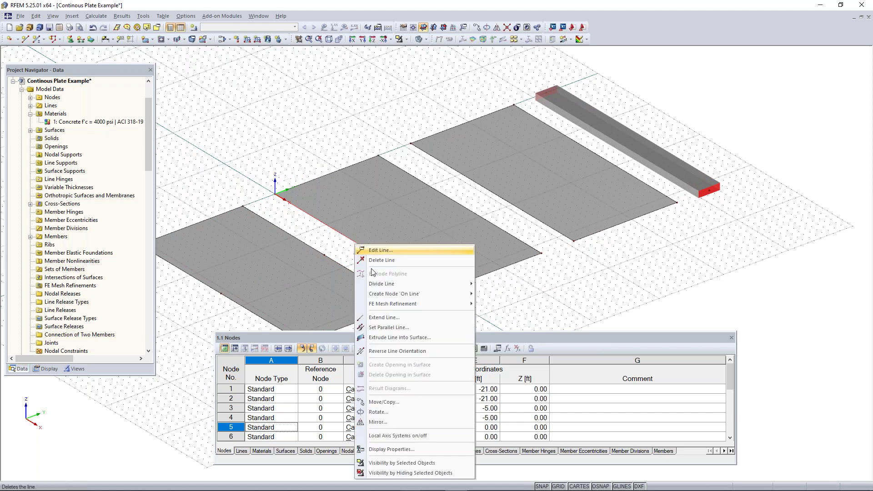
mouse_move(403, 284)
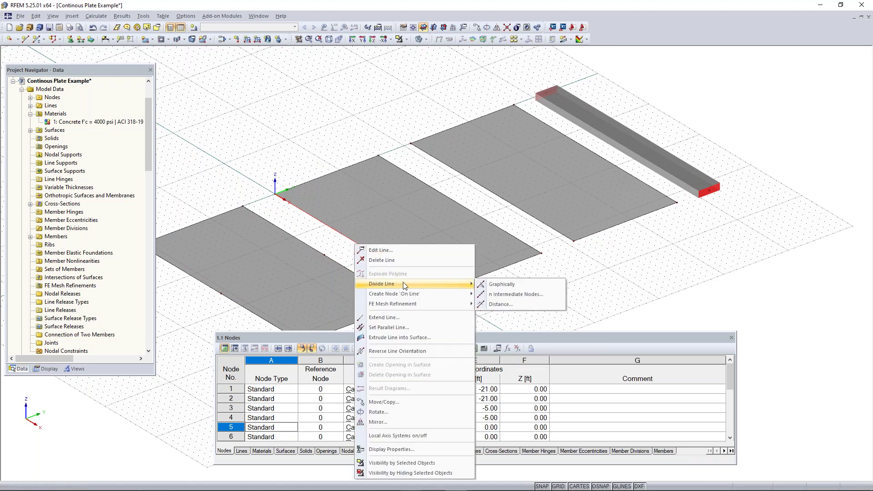
left_click(505, 294)
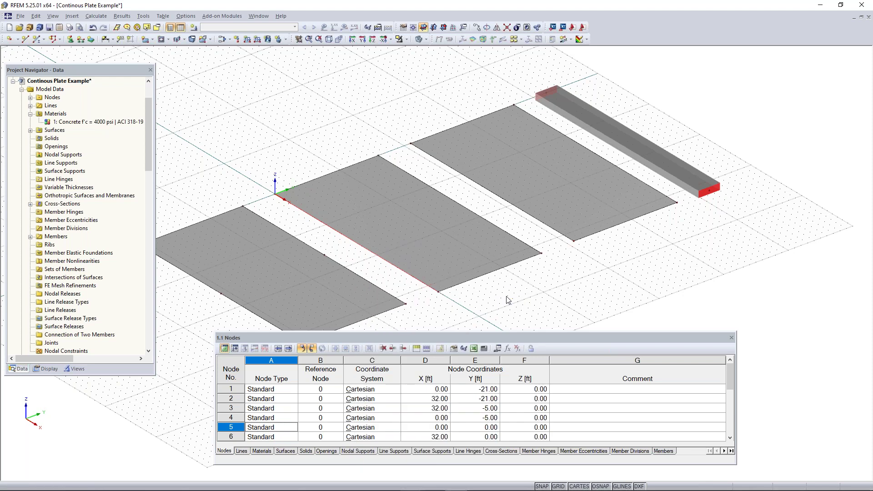
left_click_drag(457, 165, 589, 99)
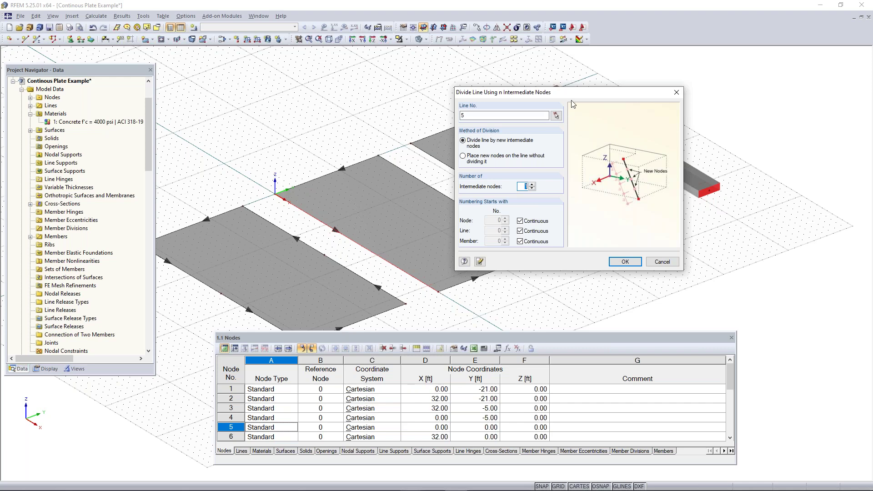
left_click_drag(560, 96, 223, 125)
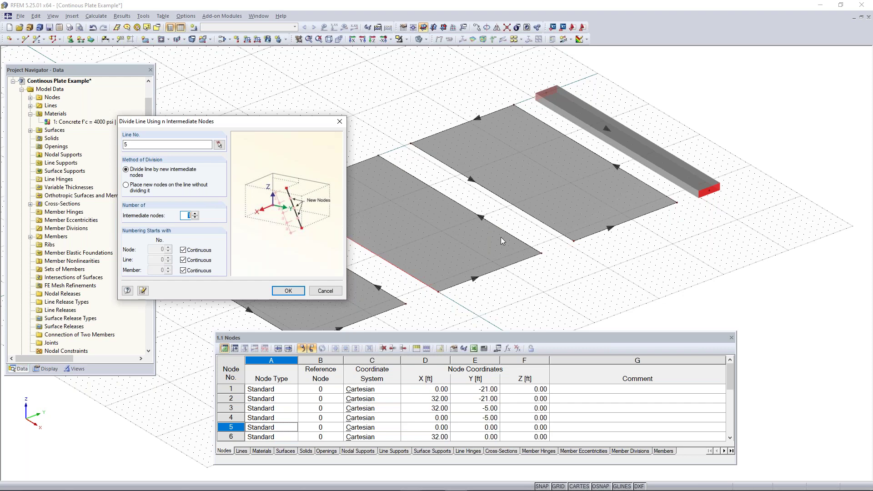
left_click_drag(277, 125, 625, 117)
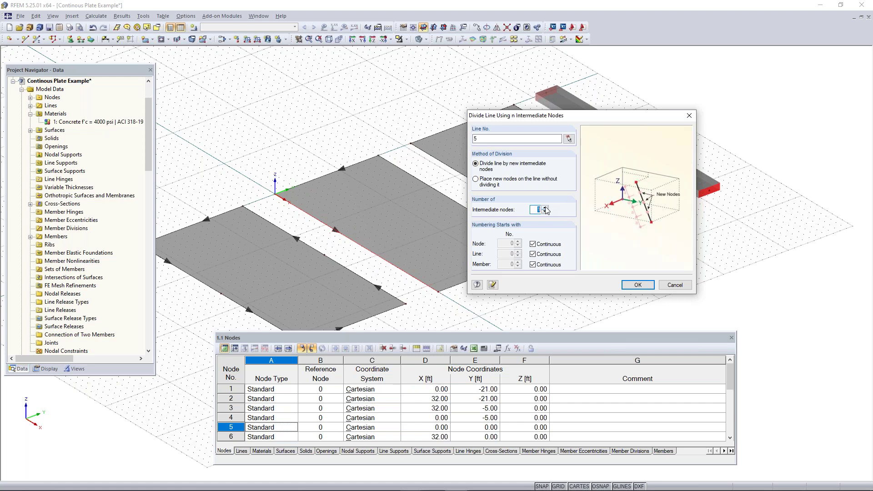
left_click(637, 284)
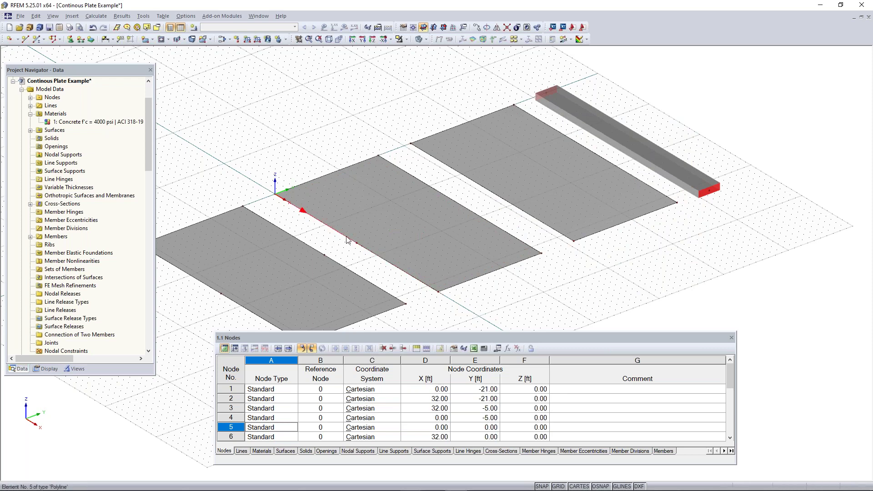
Divide the second surface's opposite 32 ft edge, at Y 16 ft, with one intermediate node
scroll(355, 246, "up", 2)
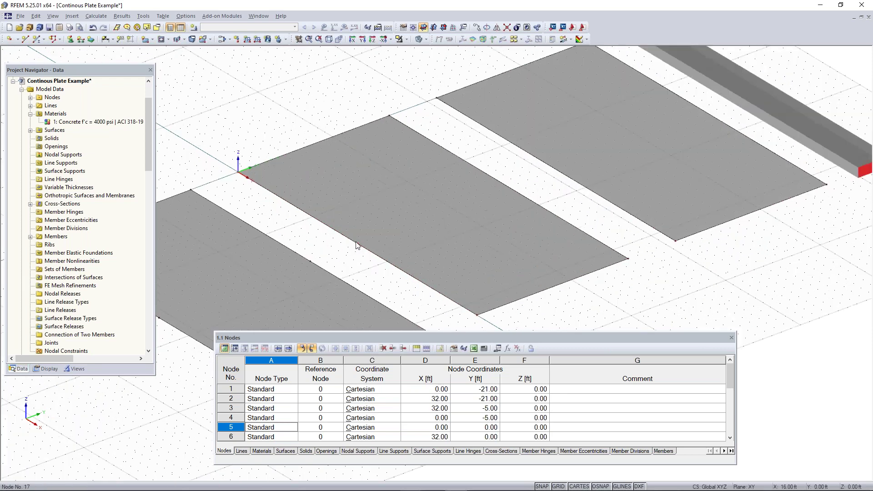
scroll(400, 230, "down", 1)
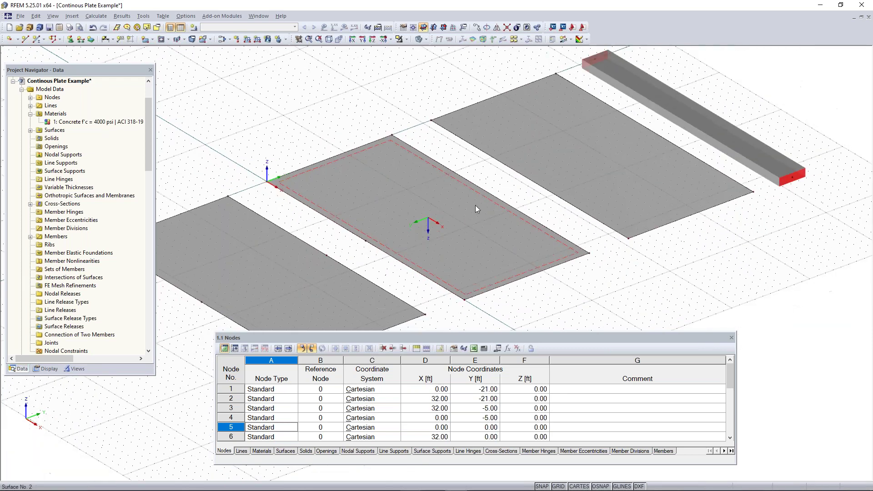
right_click(501, 199)
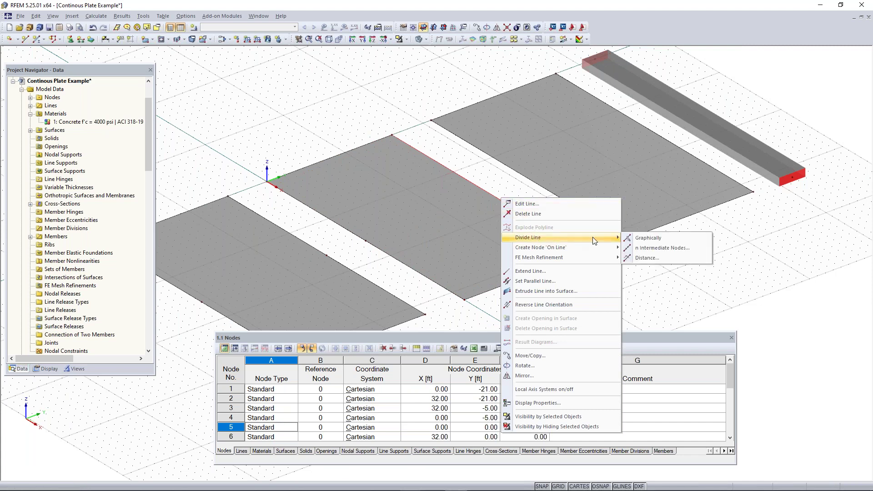
left_click(645, 237)
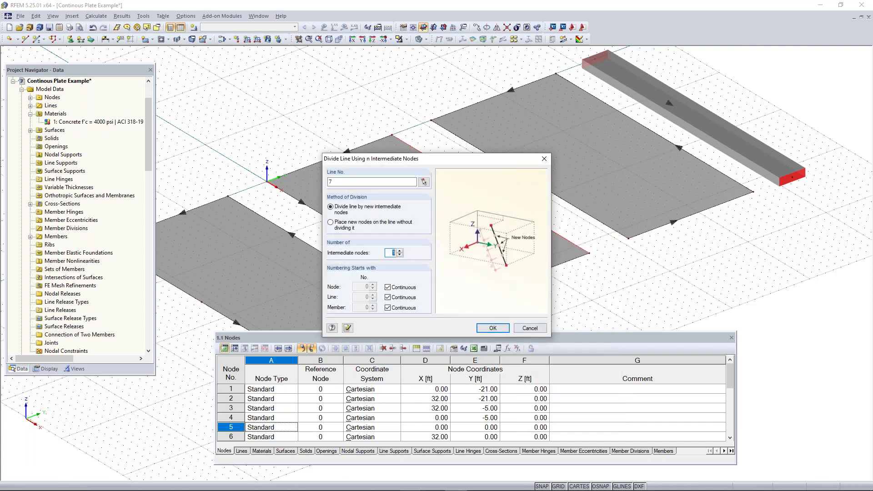
key("Return")
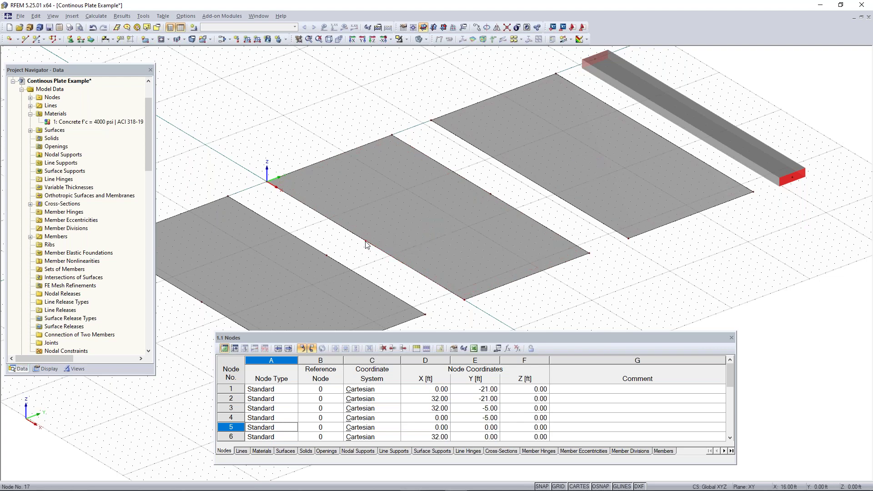
Divide the third surface's 32 ft edge at Y 21 ft by distance, placing the new node 16 ft (50%) from each end
scroll(365, 241, "down", 2)
middle_click_drag(548, 243, 442, 284)
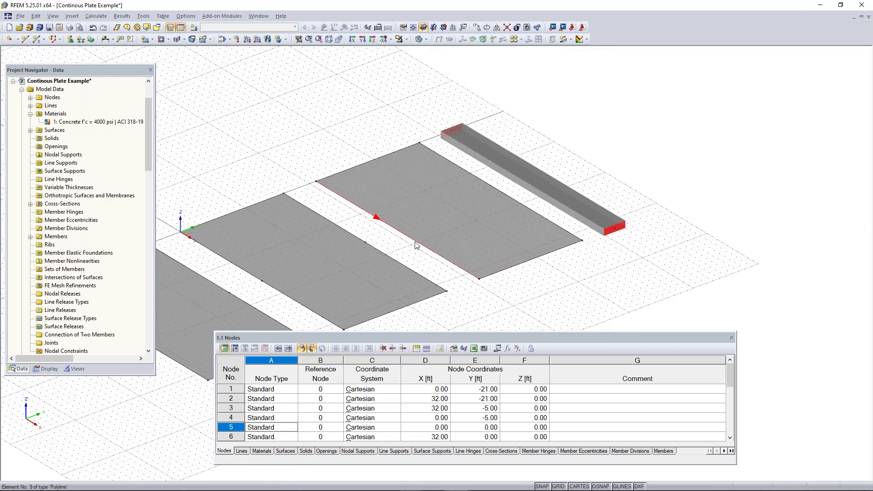
right_click(416, 243)
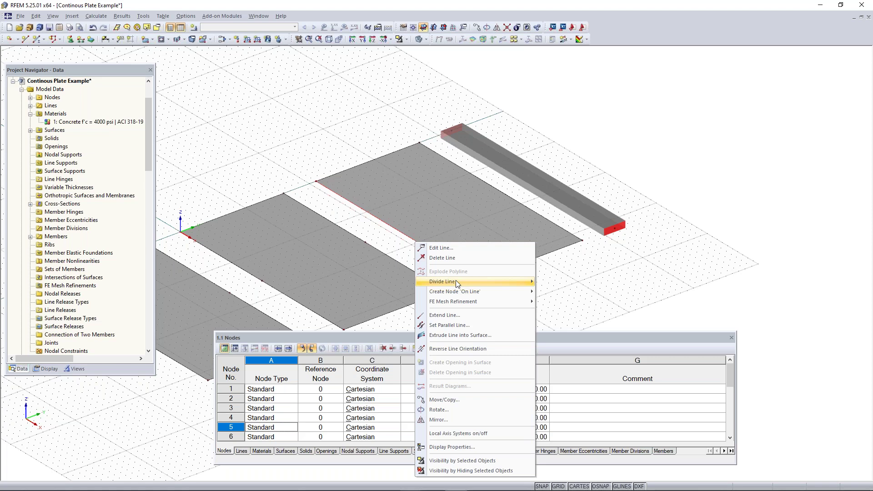
mouse_move(455, 281)
left_click(566, 301)
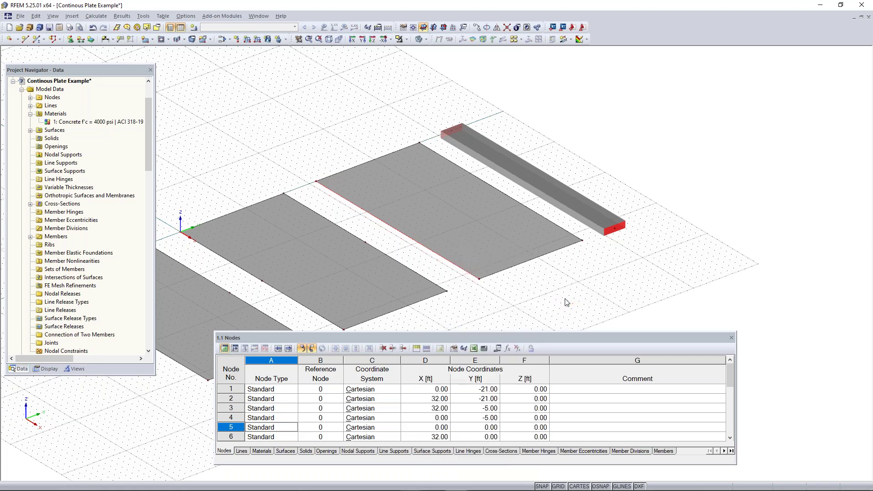
left_click_drag(432, 141, 676, 67)
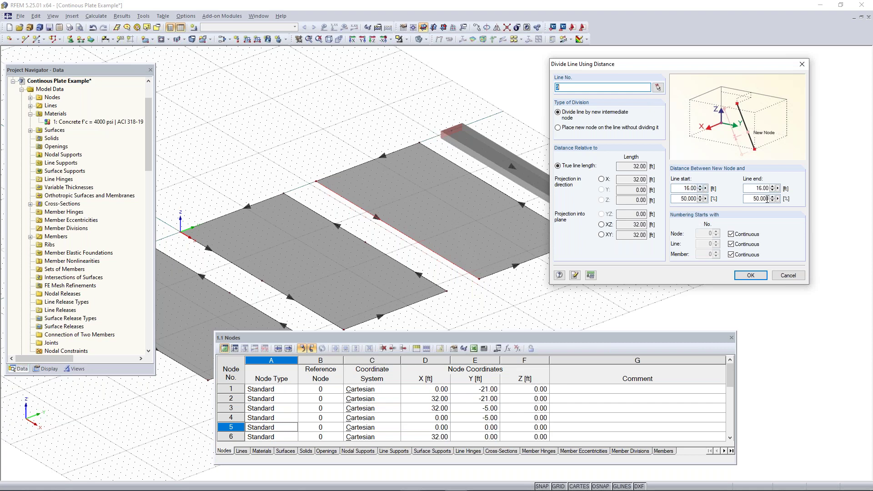
left_click_drag(754, 199, 782, 200)
left_click_drag(679, 190, 789, 190)
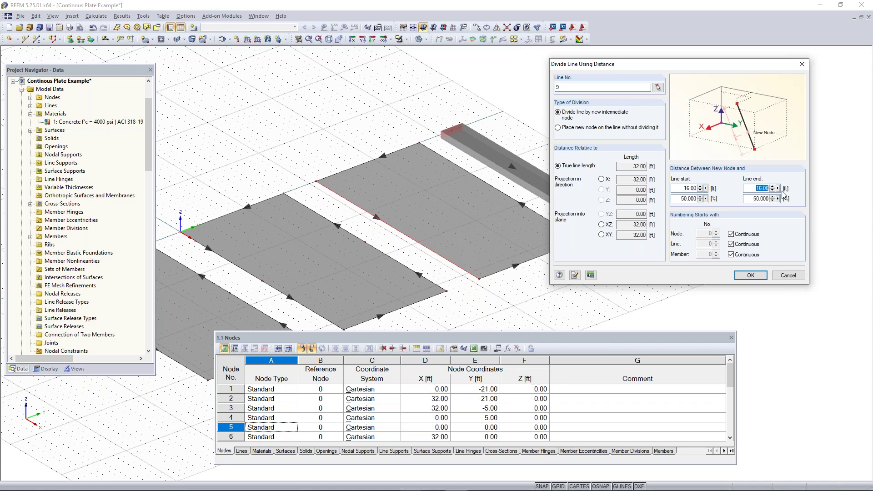
left_click_drag(681, 197, 718, 197)
left_click_drag(690, 189, 715, 188)
left_click(751, 276)
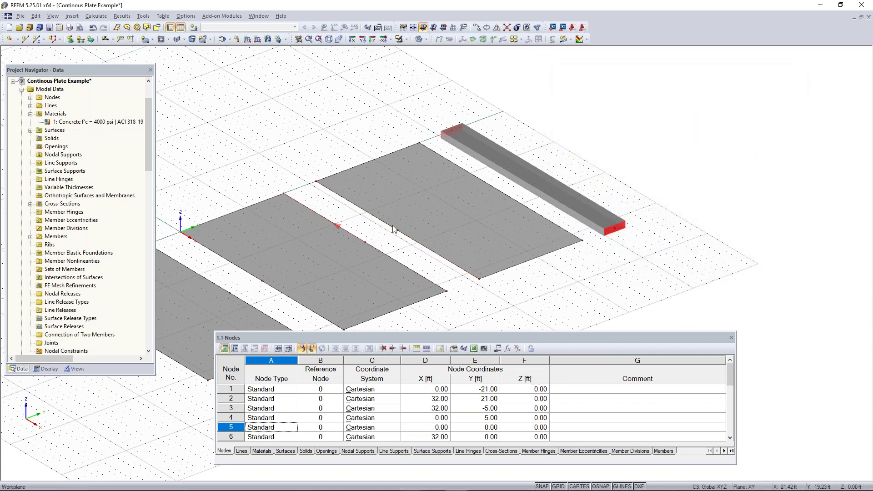
Divide the third surface's 32 ft edge facing the beam by distance, 16 ft from each end
right_click(510, 197)
mouse_move(560, 237)
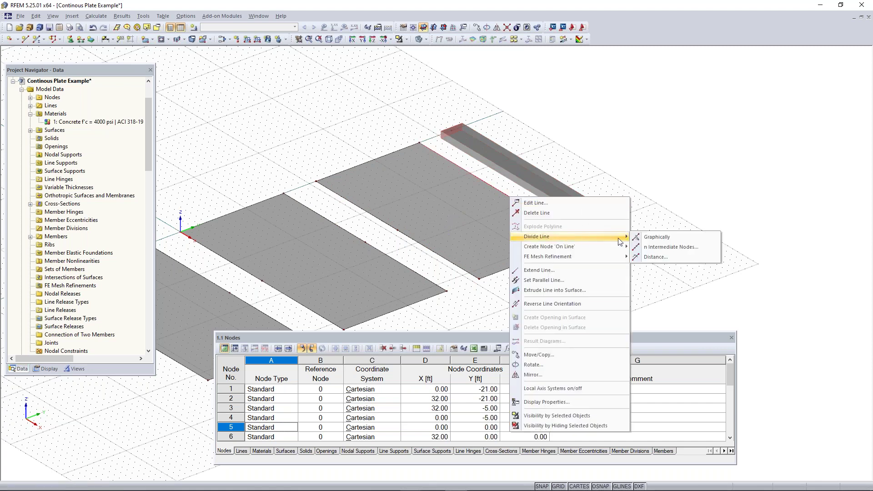
left_click(661, 257)
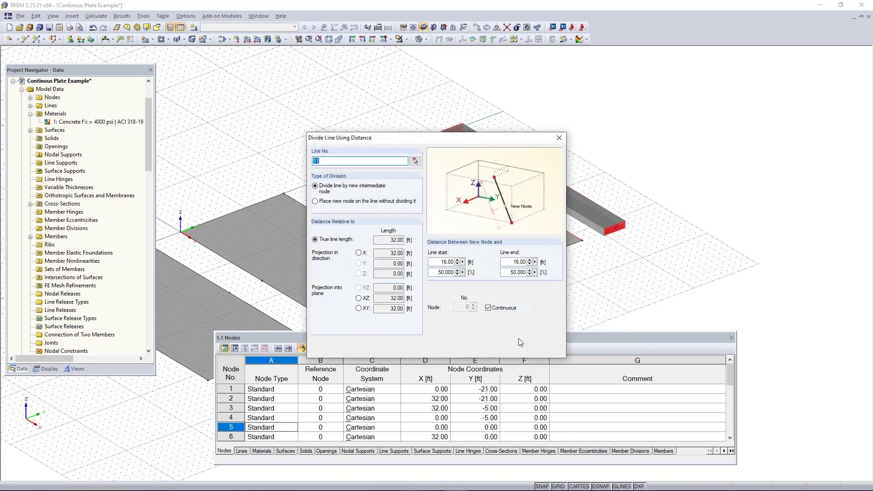
left_click(508, 349)
Divide the beam member by distance, with a new intermediate node 16 ft from its start and end
scroll(540, 281, "down", 5)
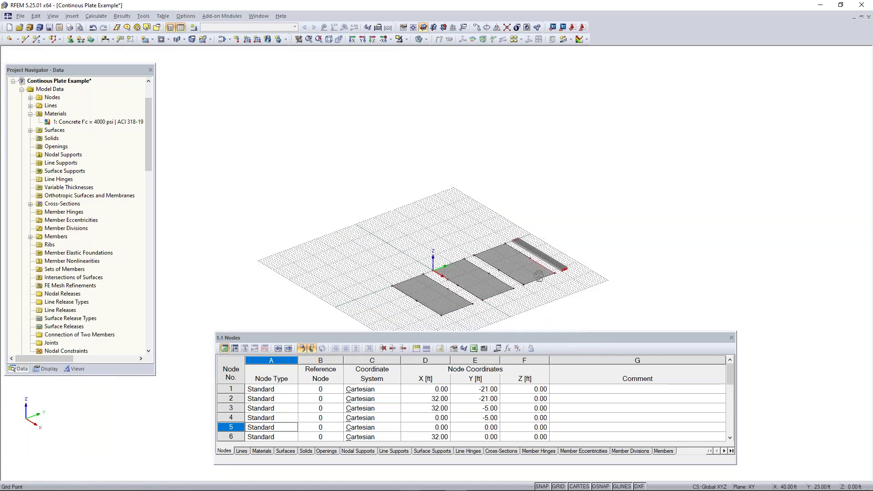
middle_click_drag(538, 276, 521, 233)
scroll(499, 243, "up", 5)
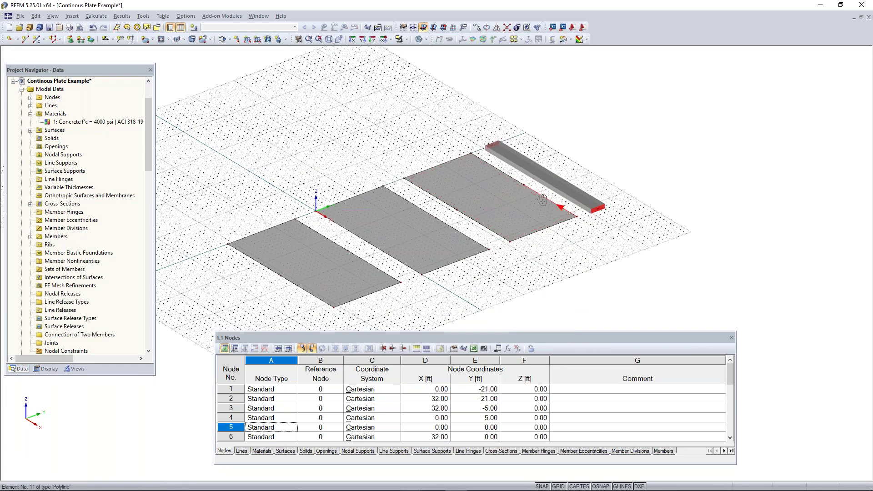
scroll(503, 228, "up", 2)
right_click(495, 222)
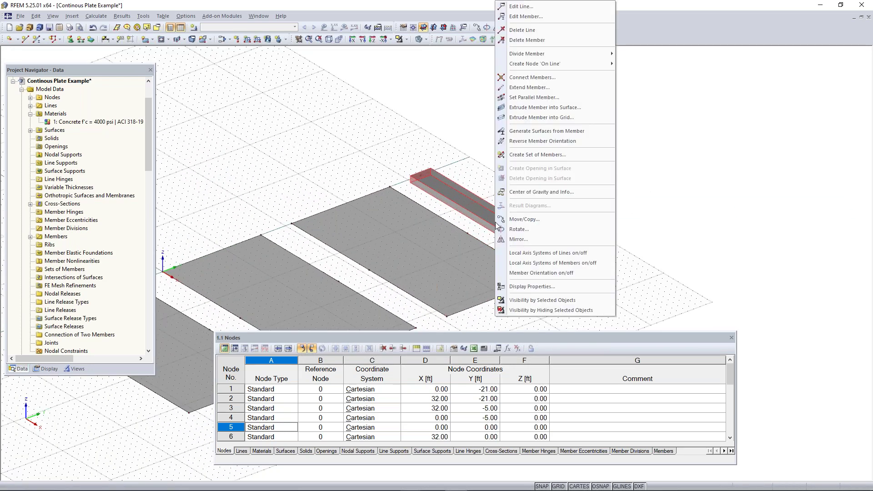
mouse_move(580, 54)
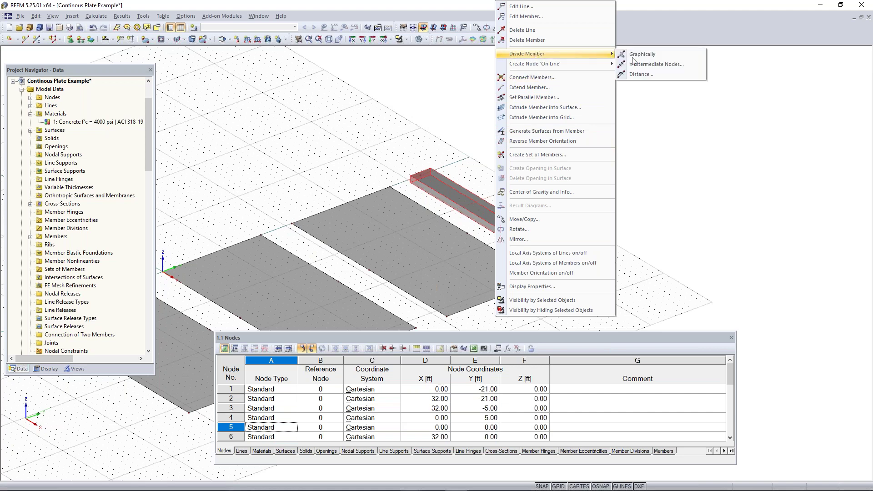
left_click(650, 75)
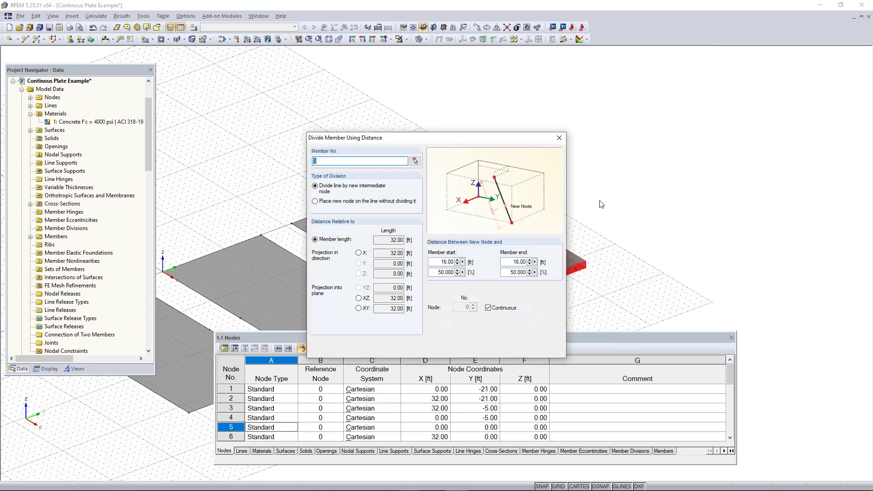
left_click(507, 349)
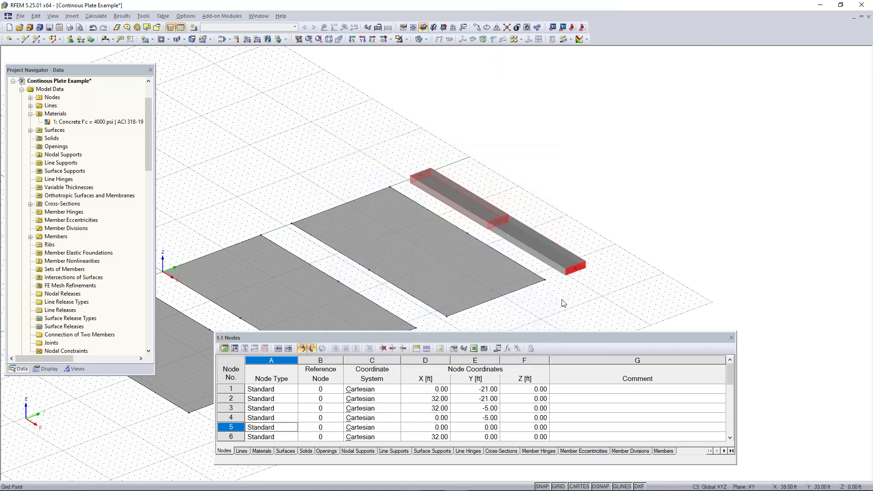
Draw a 16 ft line across the first surface between its edge midpoint nodes, from X 16, Y -21 to X 16, Y -5 ft
scroll(665, 215, "up", 4)
scroll(664, 214, "down", 1)
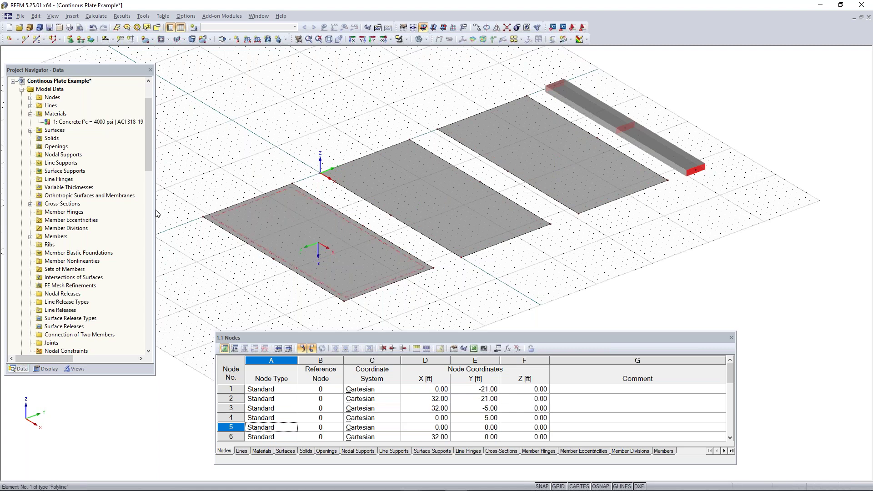
left_click(26, 39)
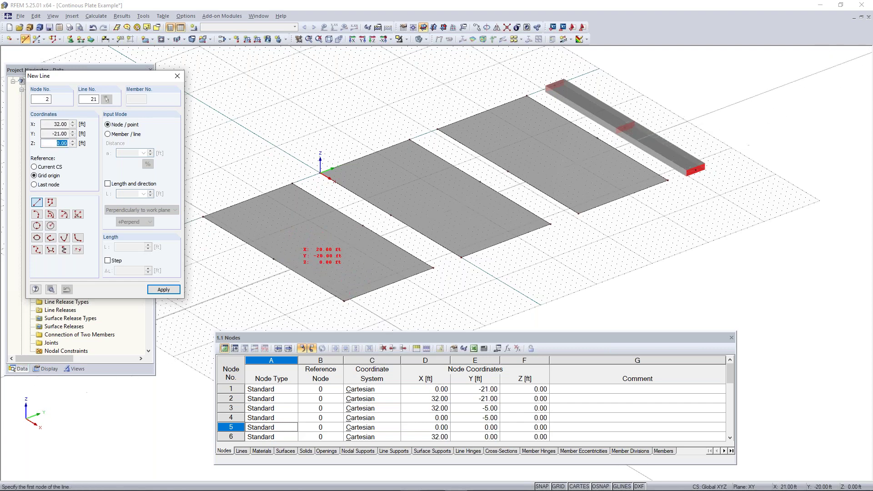
left_click(274, 259)
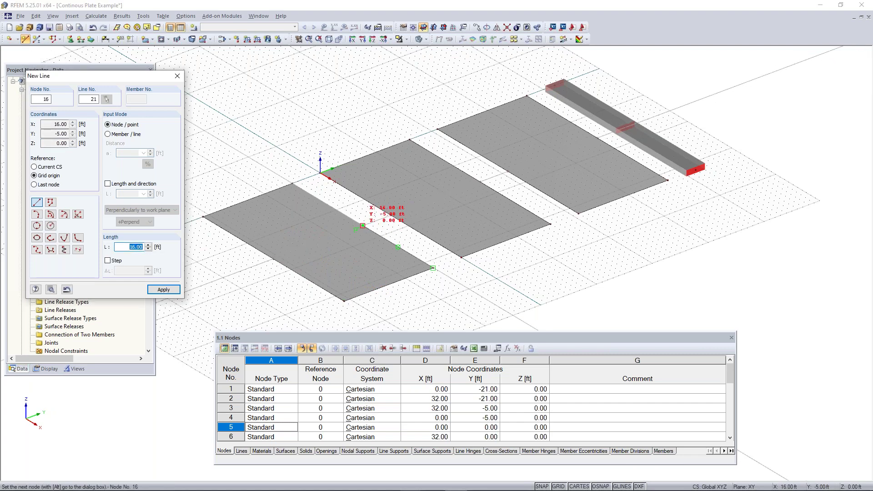
left_click(362, 226)
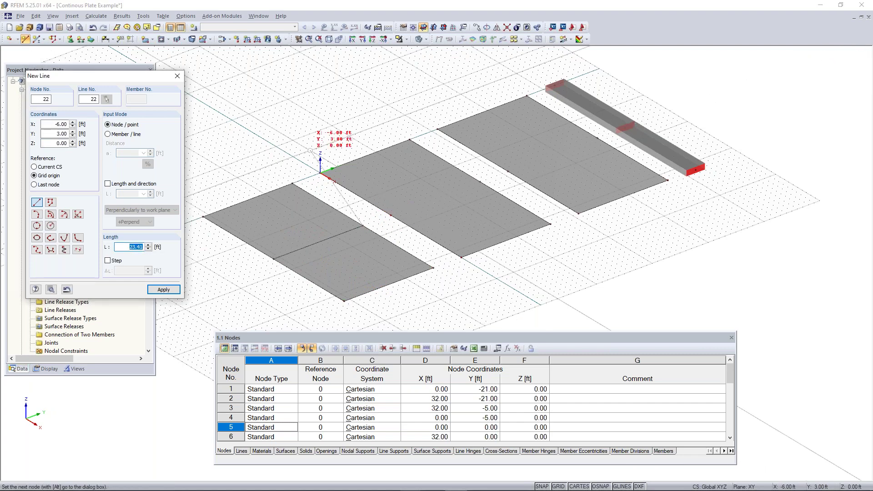
key("Escape")
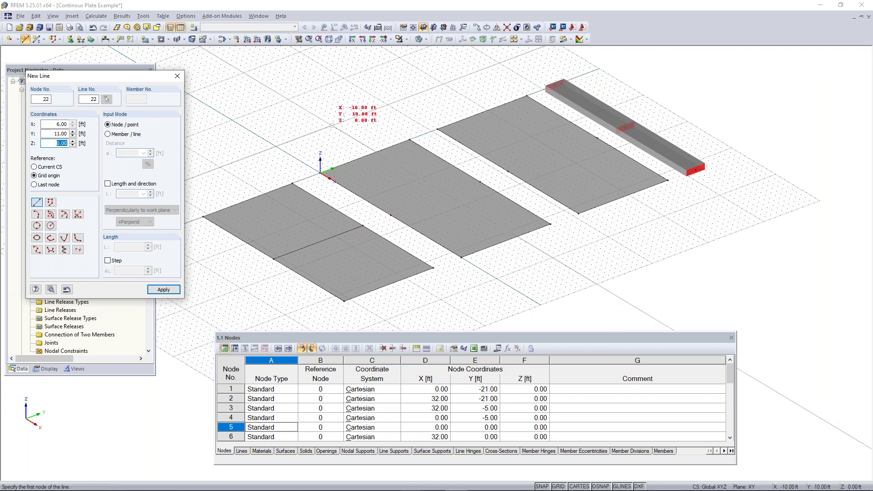
key("Escape")
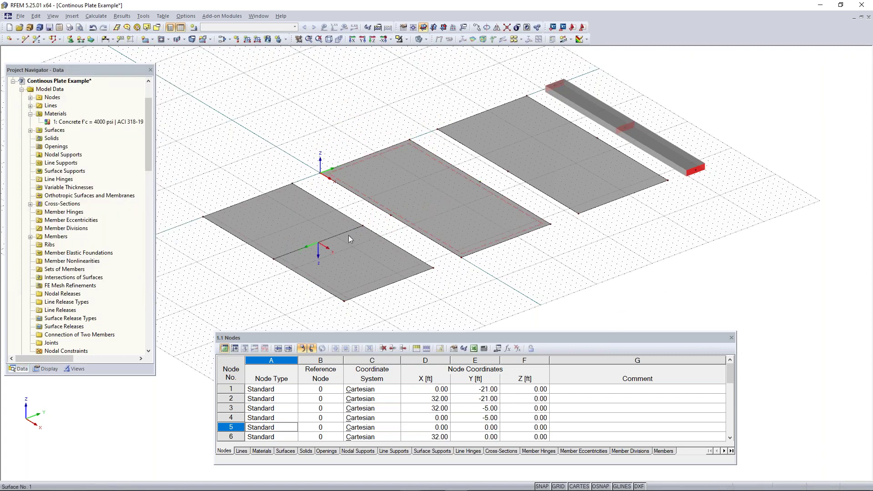
Copy the first surface's cross line onto the second surface's midpoint nodes, from Y -21 to Y 0 at X 16 ft, and select the copy
scroll(336, 240, "up", 1)
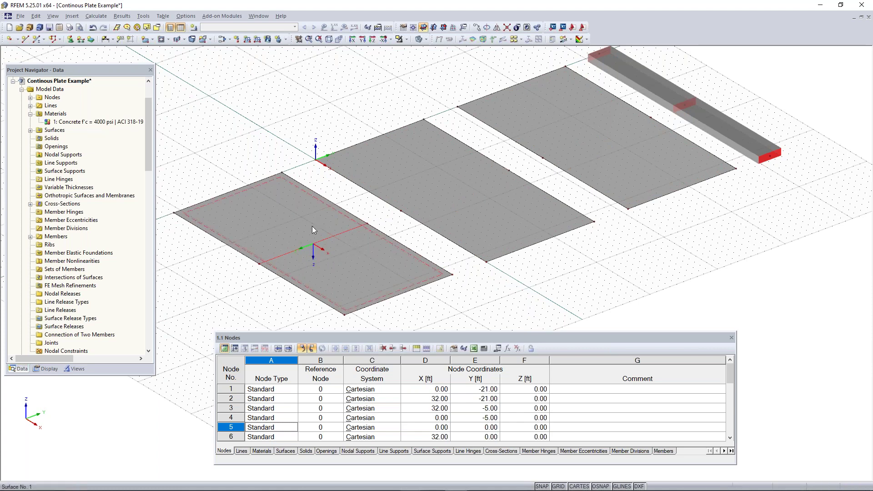
left_click(259, 264)
left_click_drag(405, 213, 401, 210, "ctrl")
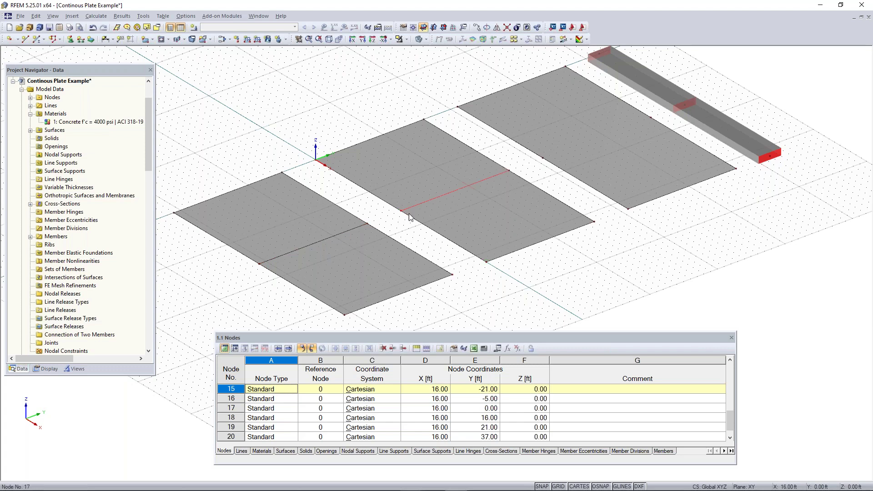
left_click(566, 187)
left_click(438, 198)
middle_click_drag(565, 203, 508, 226)
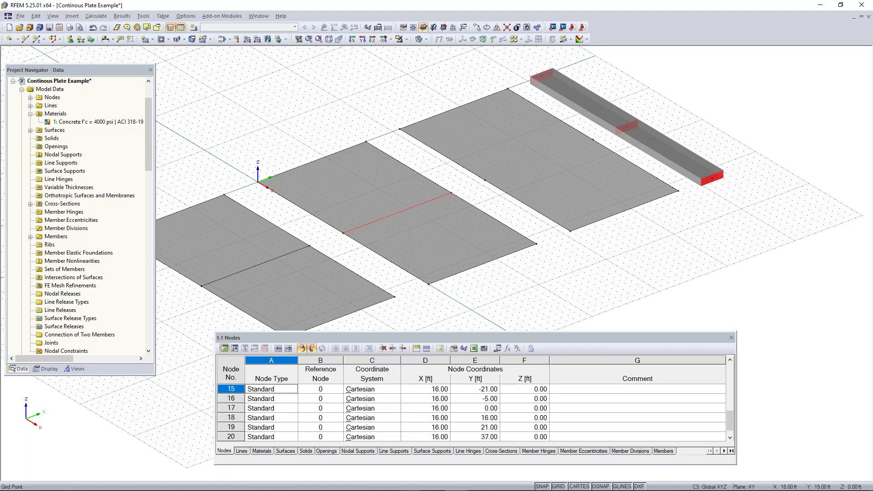
Copy the second surface's cross line onto the third surface's midpoint nodes, from Y 0 to Y 21 ft at X 16 ft
left_click_drag(344, 235, 485, 180, "ctrl")
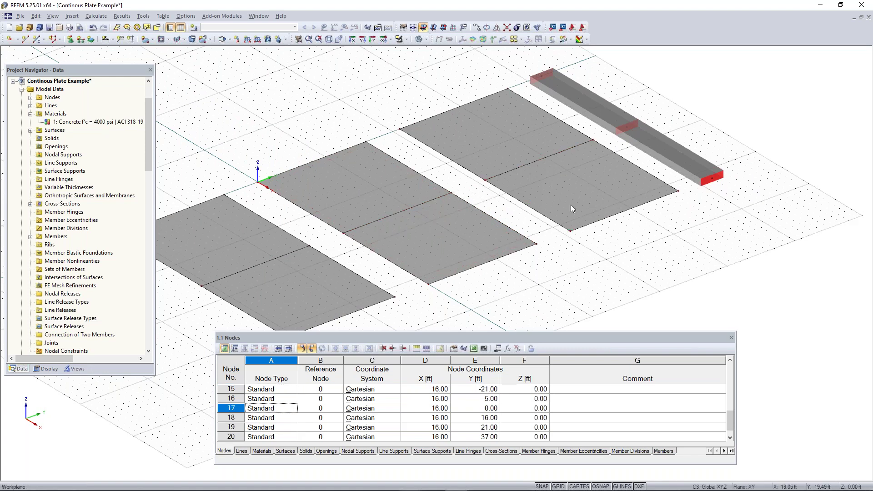
scroll(519, 174, "down", 1)
middle_click_drag(638, 243, 654, 227)
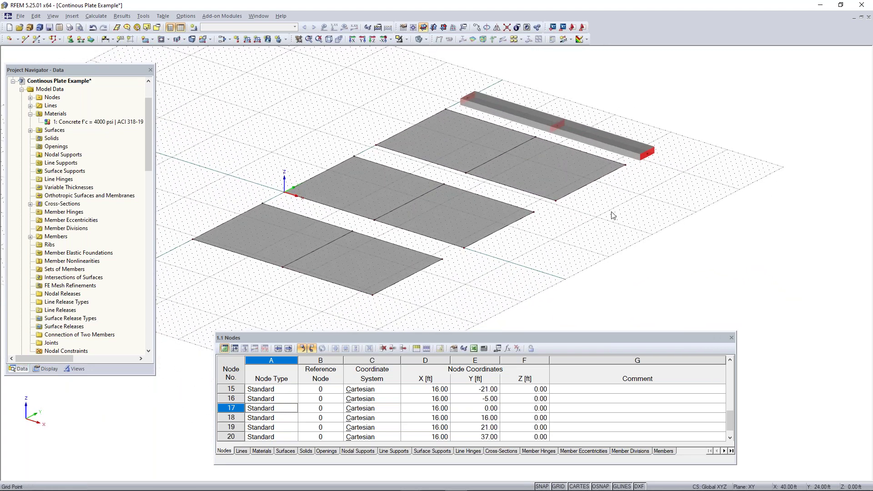
scroll(612, 216, "down", 1)
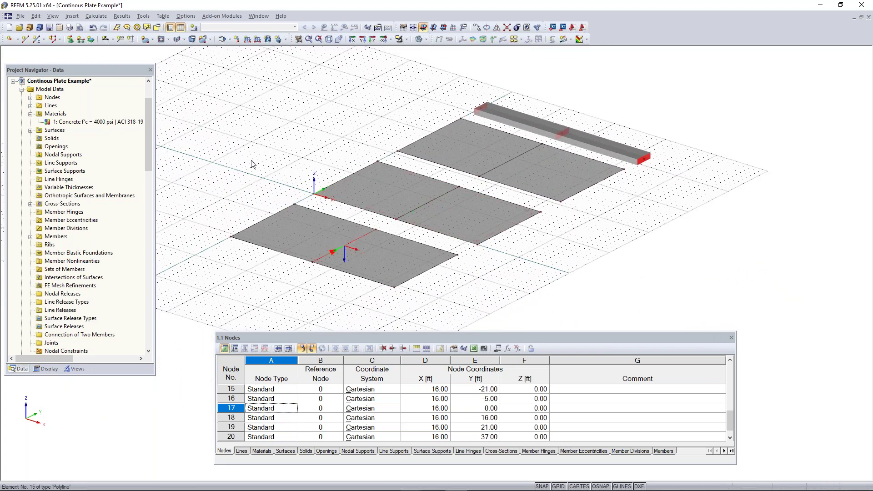
Set up a new line support of the global Hinged type, ready for placing on lines
left_click(105, 39)
left_click(81, 40)
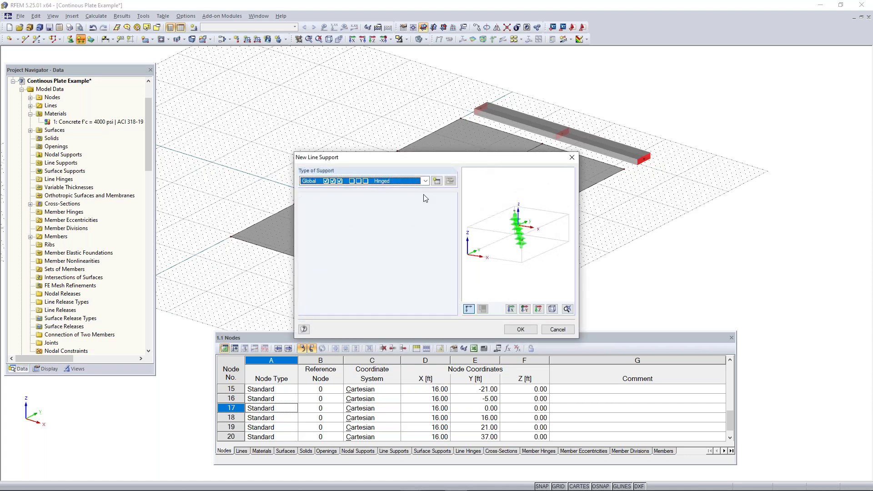
left_click_drag(485, 163, 626, 184)
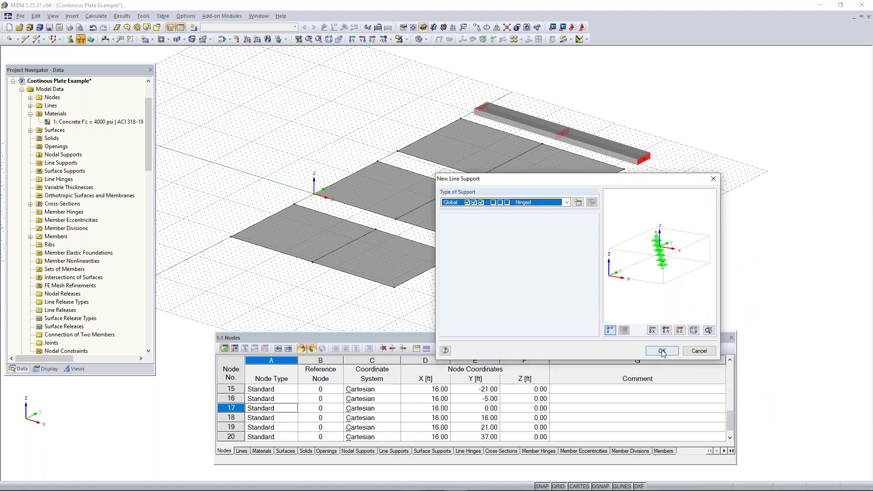
left_click(566, 203)
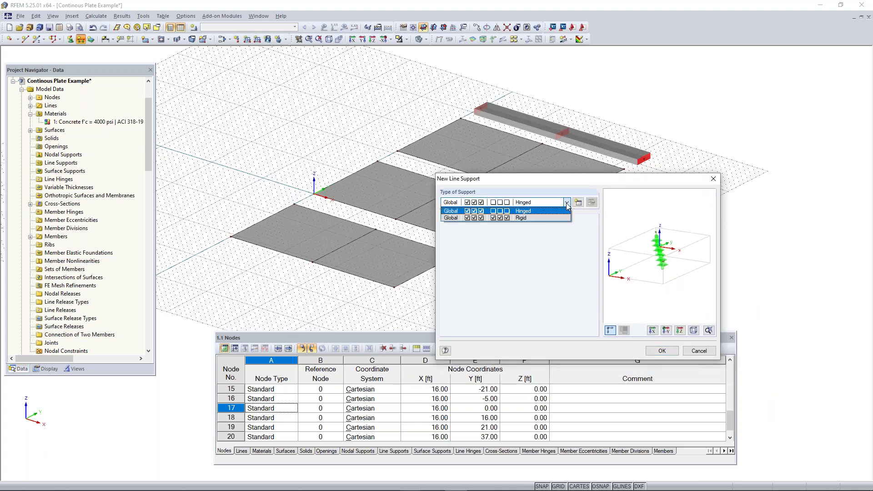
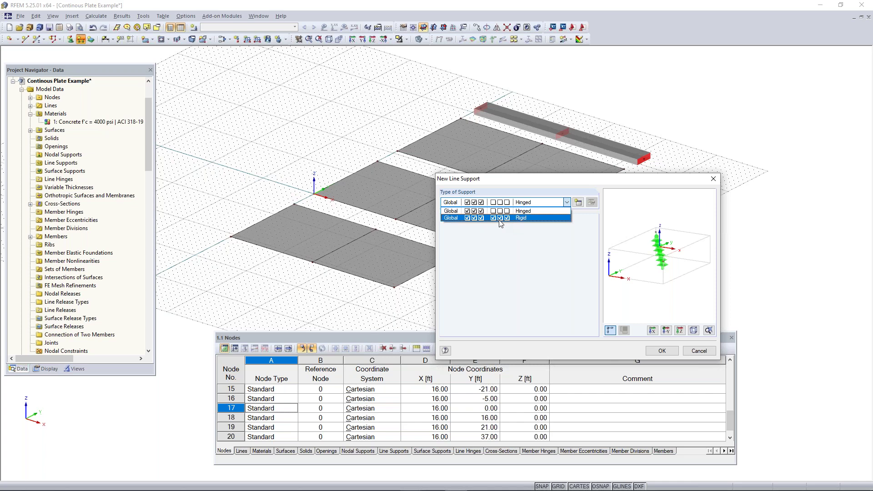
left_click(522, 211)
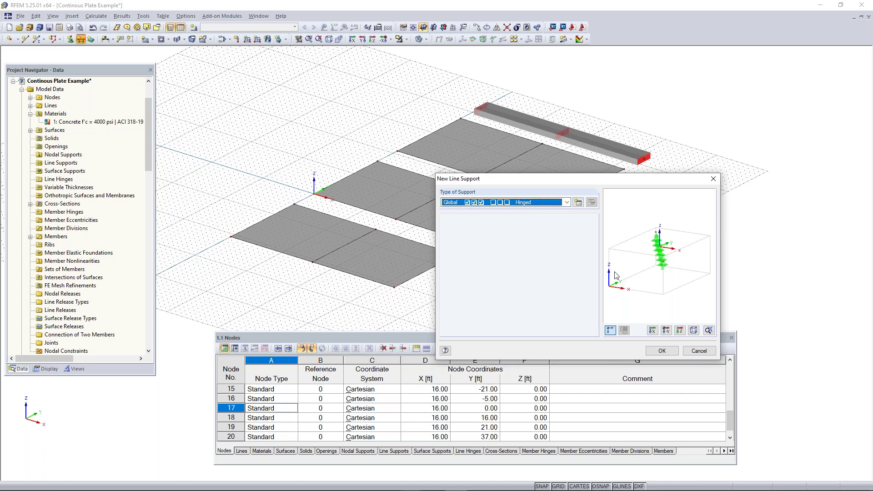
left_click(662, 351)
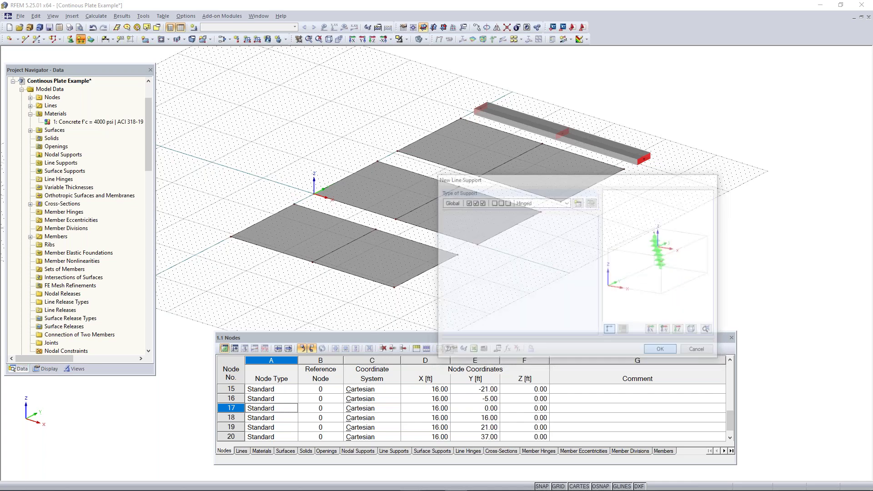
Place the hinged line support on both 16 ft end edges and the middle cross line of all three surfaces
left_click(267, 216)
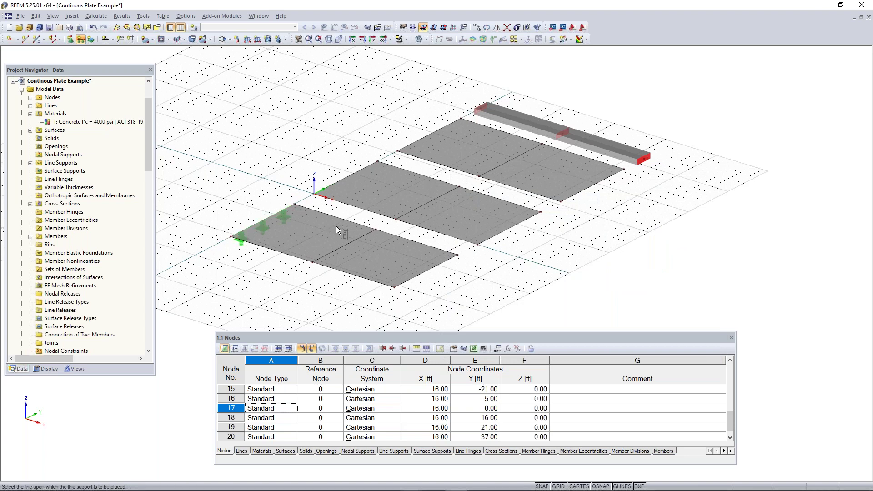
left_click(347, 243)
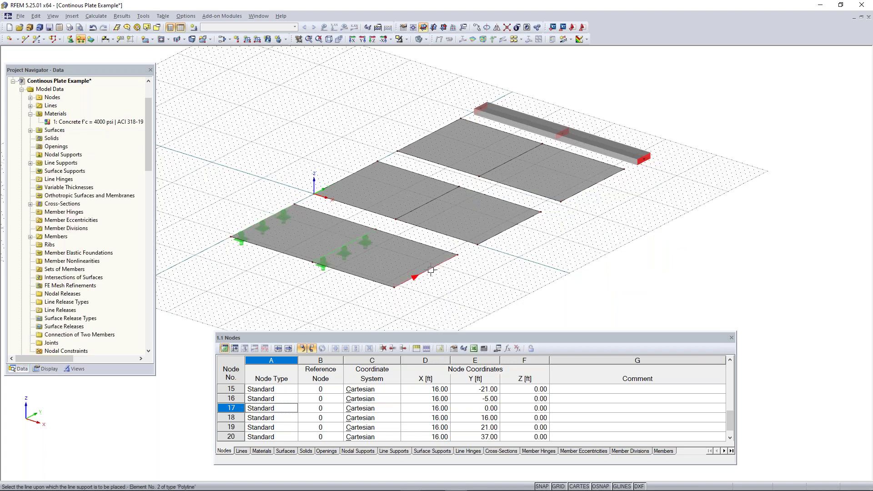
left_click(426, 270)
left_click(345, 178)
left_click(427, 208)
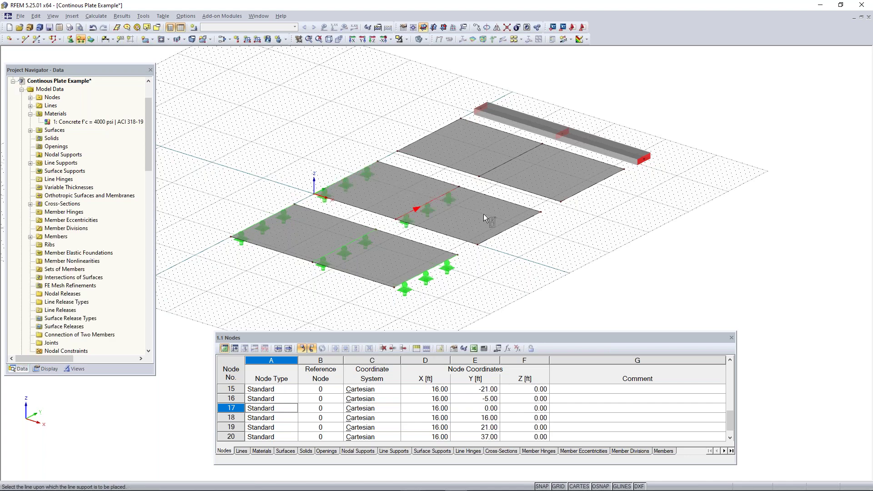
left_click(509, 233)
left_click(436, 131)
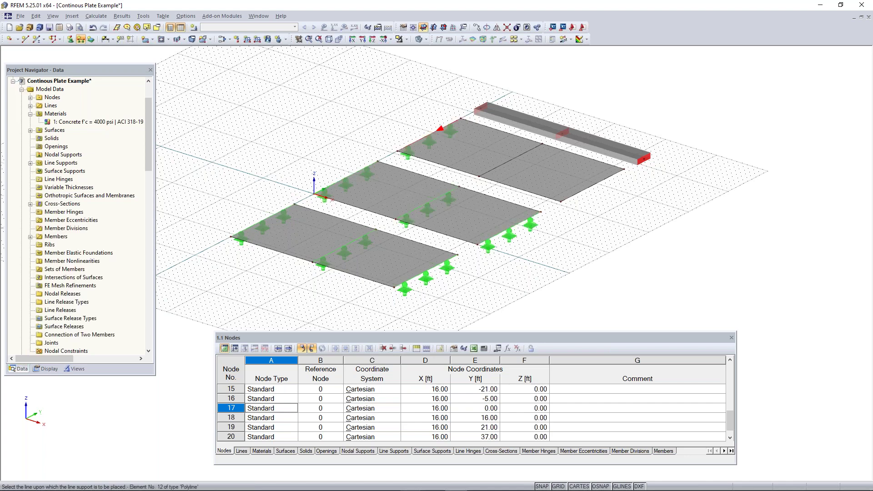
left_click(504, 162)
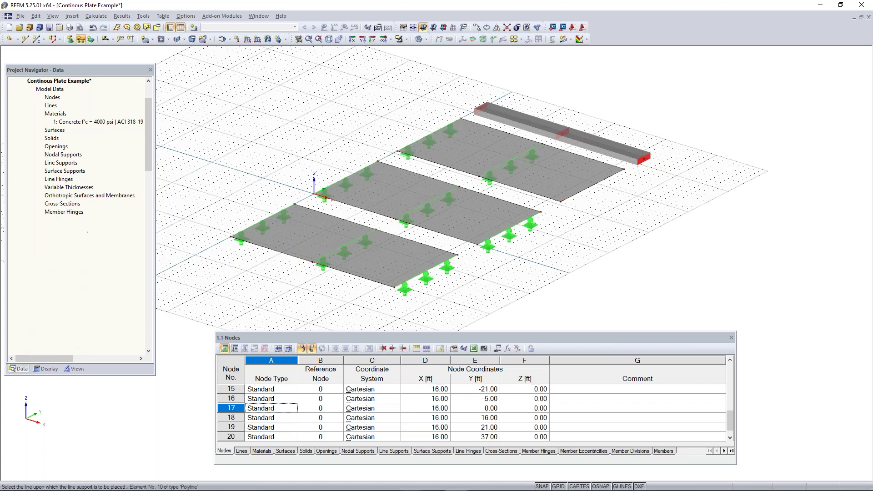
left_click(598, 182)
Place Hinged nodal supports on the beam's middle node and on its end node at X 32 ft
middle_click_drag(591, 222, 527, 220, "ctrl")
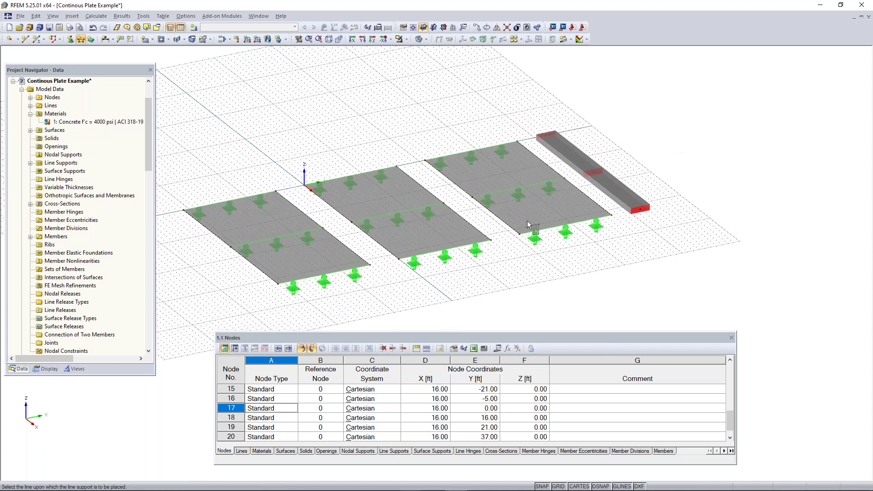
middle_click_drag(586, 183, 485, 210)
scroll(491, 179, "up", 2)
scroll(490, 178, "up", 1)
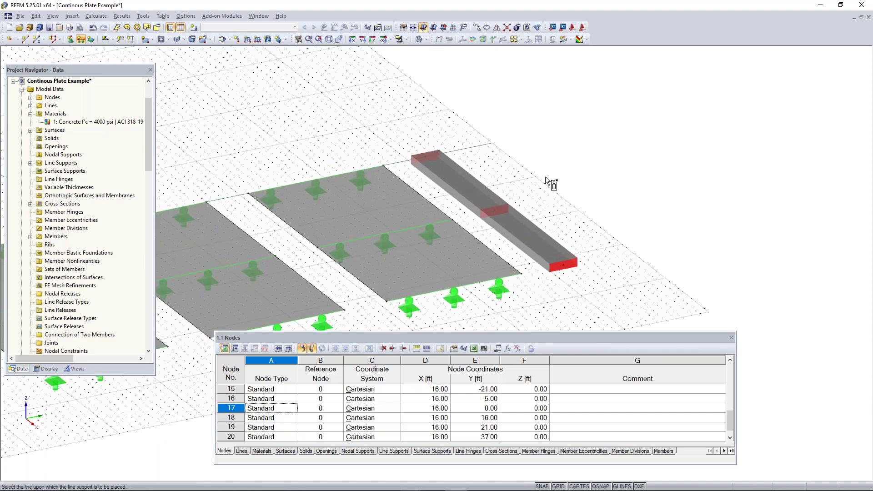
scroll(416, 198, "down", 2)
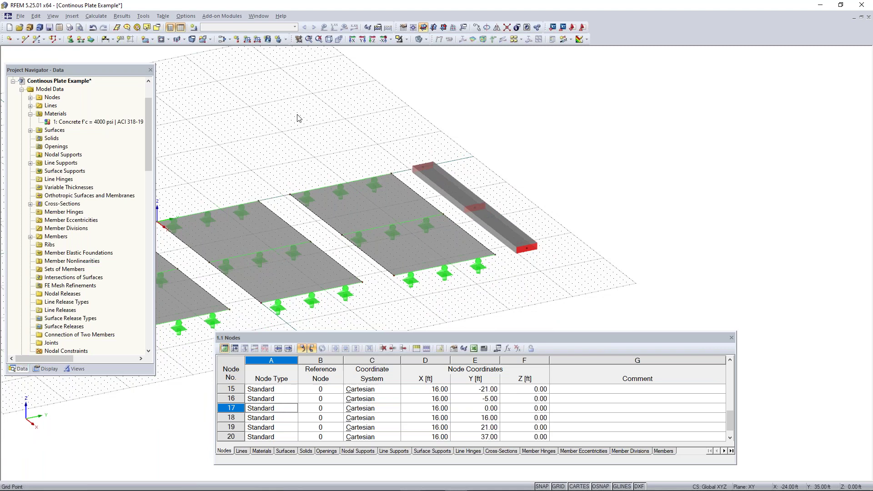
middle_click_drag(460, 232, 545, 255, "ctrl")
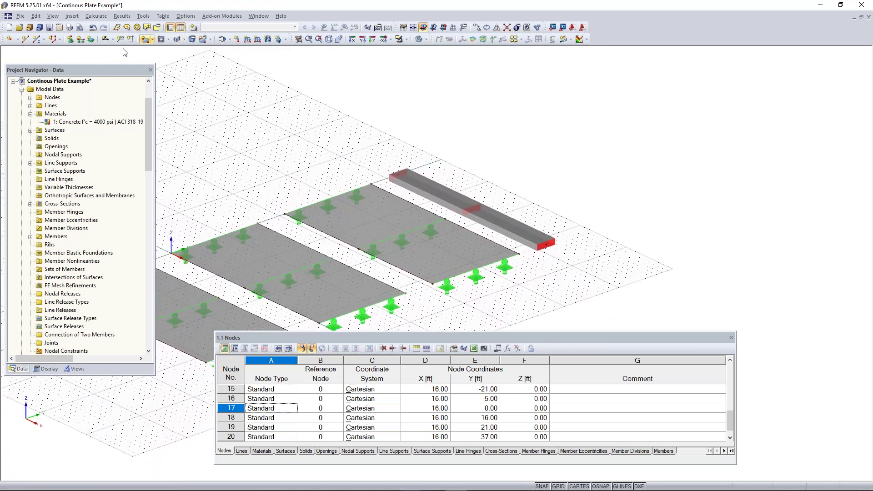
left_click(71, 43)
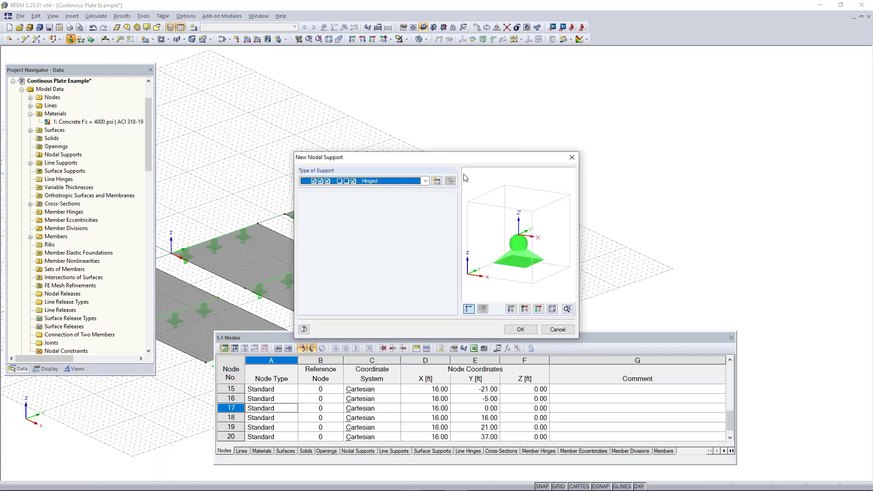
left_click(425, 181)
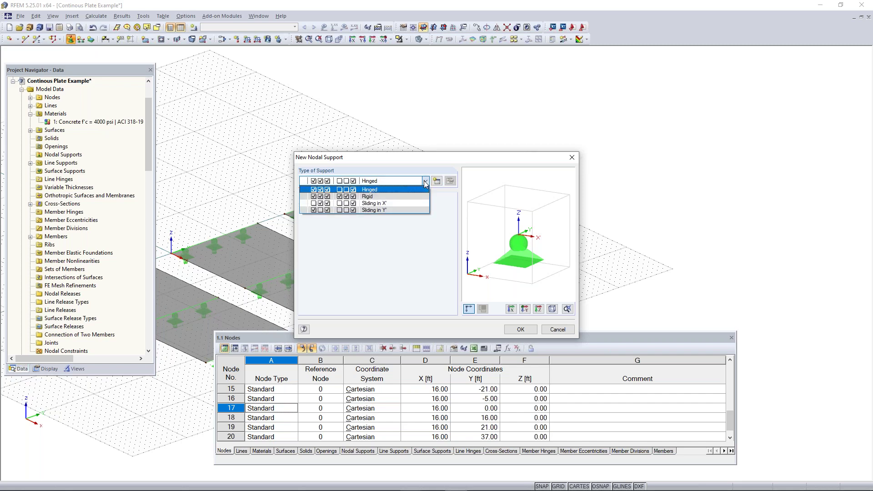
left_click(401, 204)
left_click(394, 181)
left_click(394, 210)
left_click(391, 182)
left_click(373, 190)
left_click(520, 329)
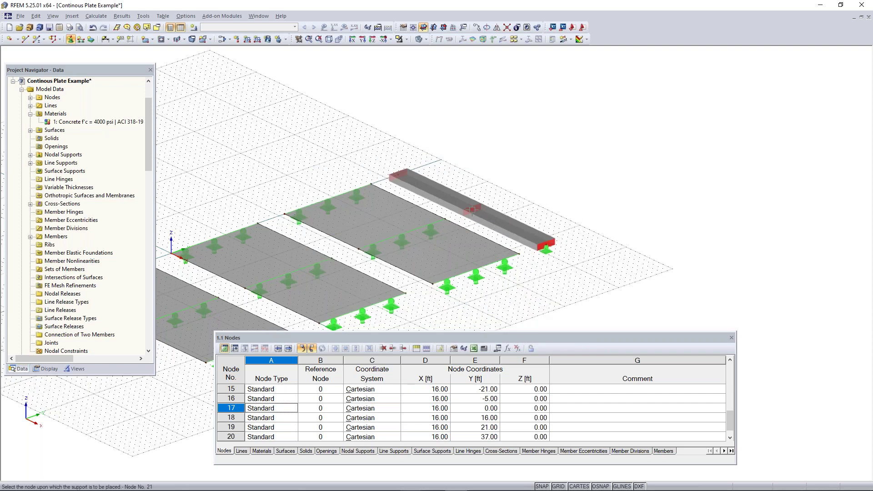
left_click(472, 210)
right_click(550, 266)
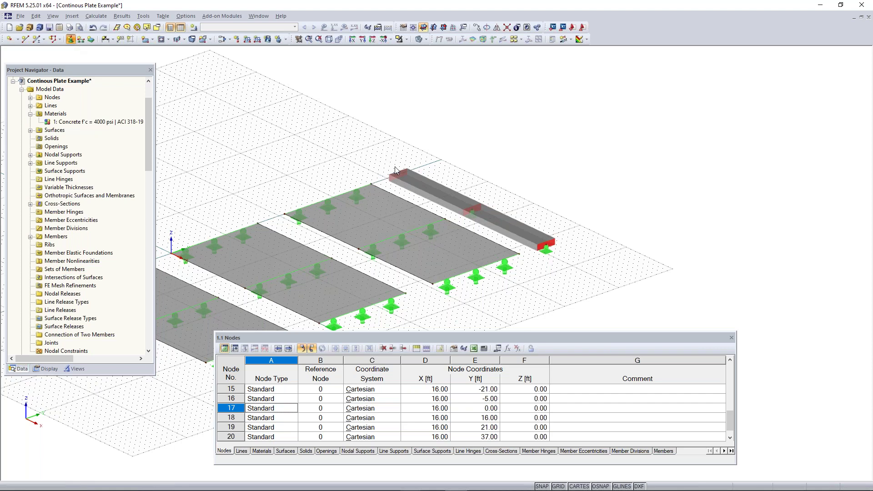
Create a hinged nodal support type with rotation φX also restrained, and place it on the beam's start node at X 0
left_click_drag(406, 163, 191, 139)
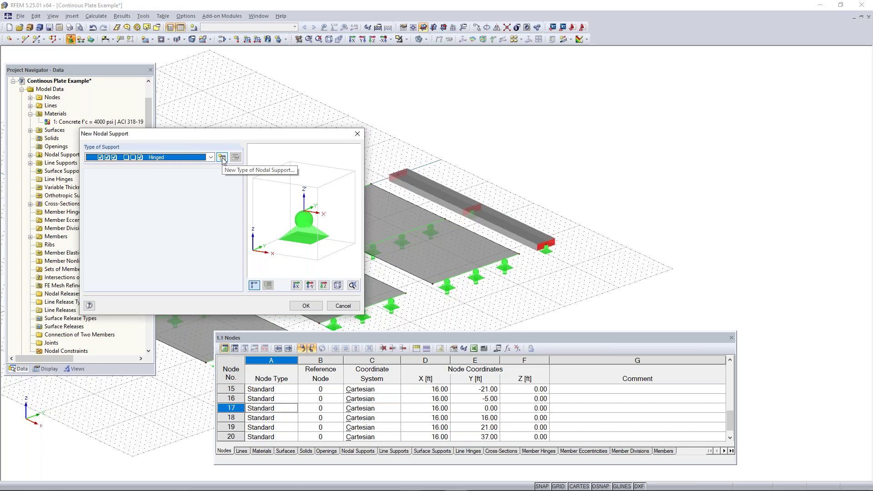
left_click(222, 158)
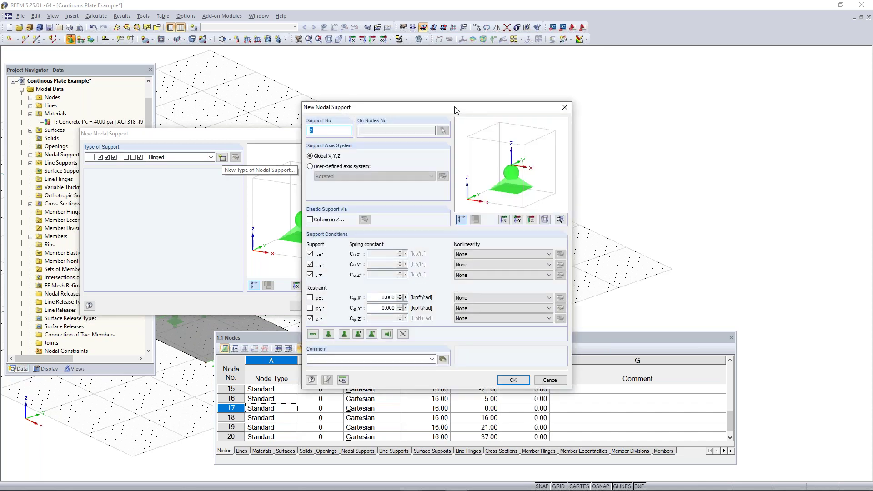
left_click_drag(451, 107, 229, 86)
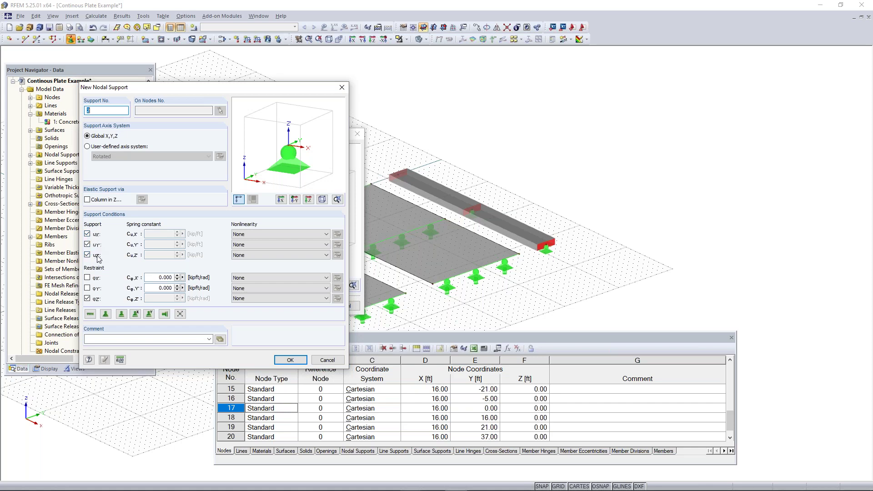
left_click(87, 278)
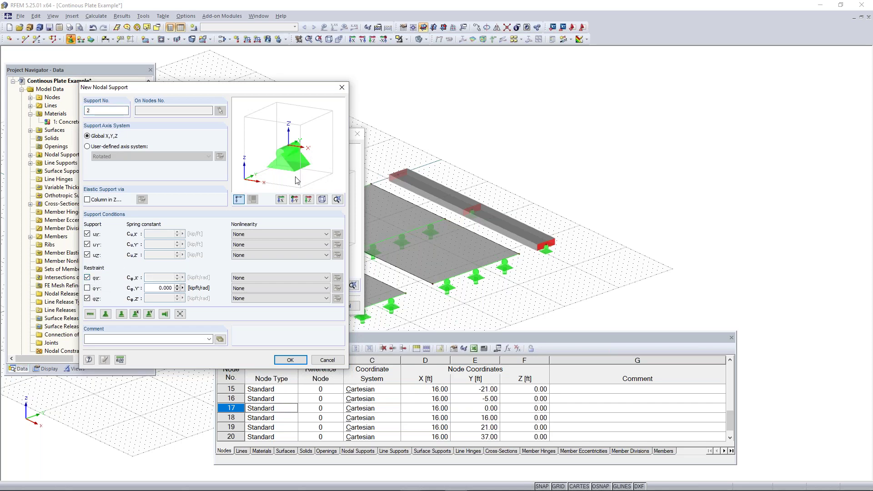
left_click(291, 361)
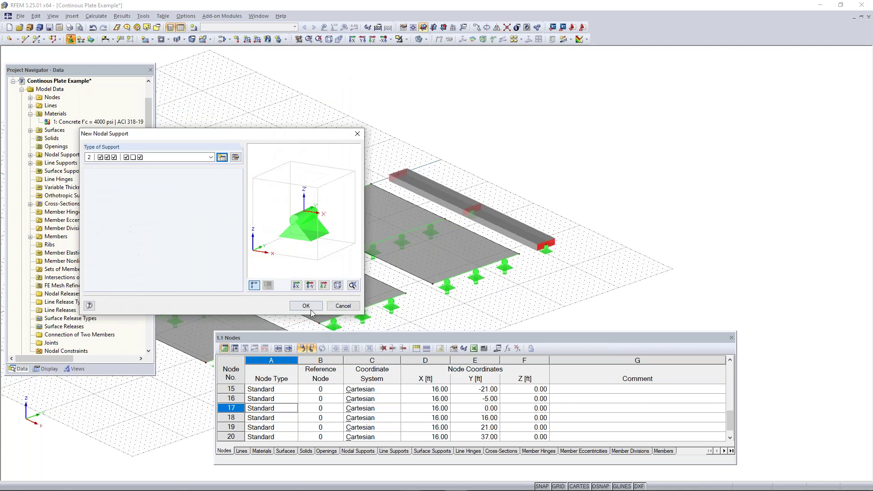
left_click(300, 307)
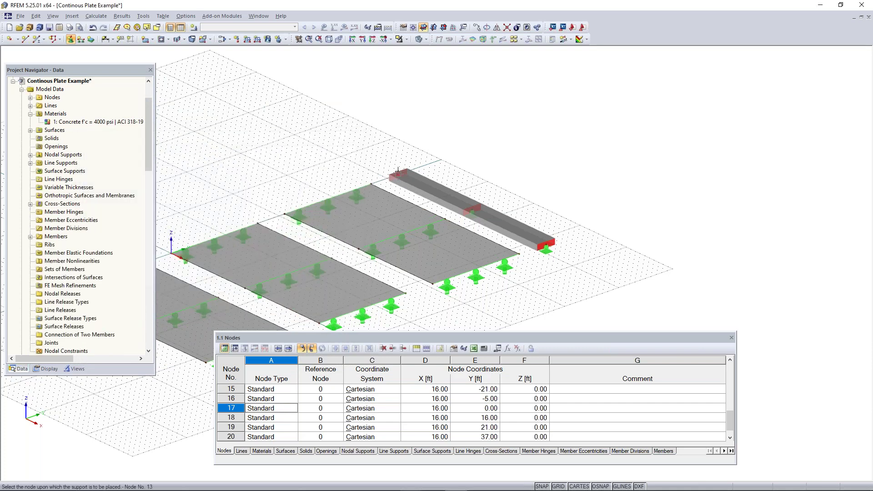
key("Escape")
Switch the model to wireframe display and examine the nodal supports along the beam, especially the one at its start node
scroll(472, 218, "up", 2)
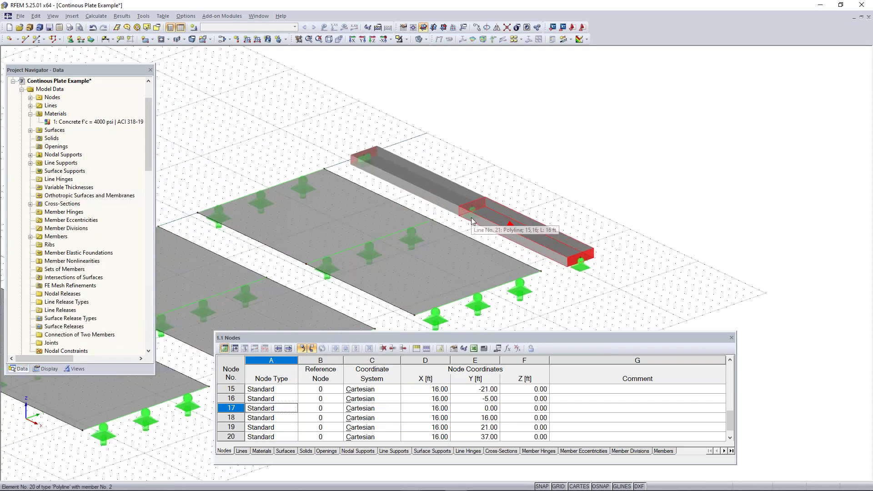
left_click(418, 39)
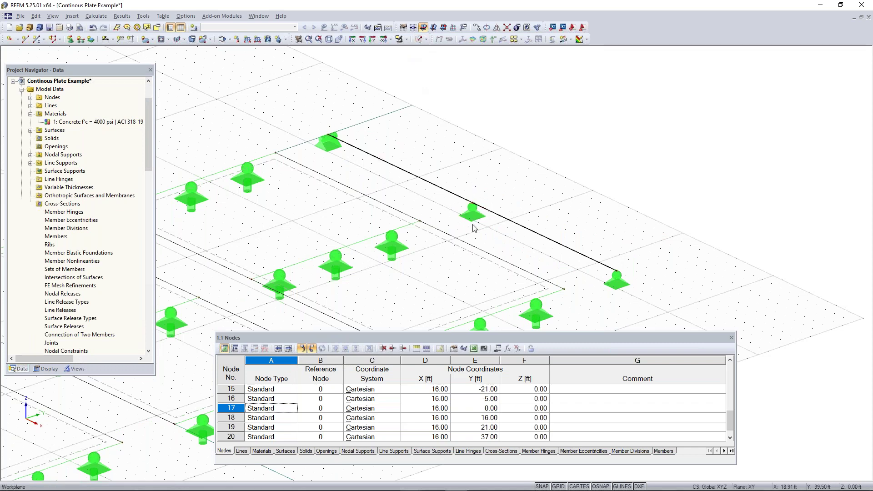
scroll(472, 226, "up", 2)
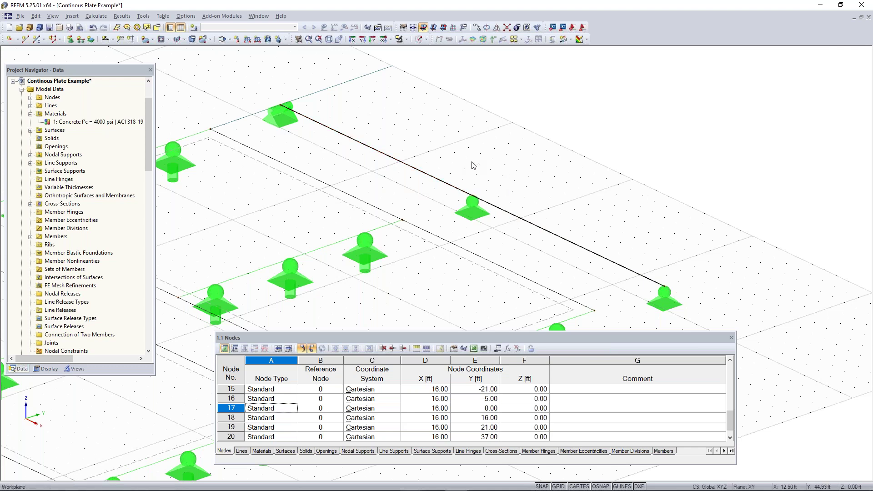
scroll(496, 165, "down", 1)
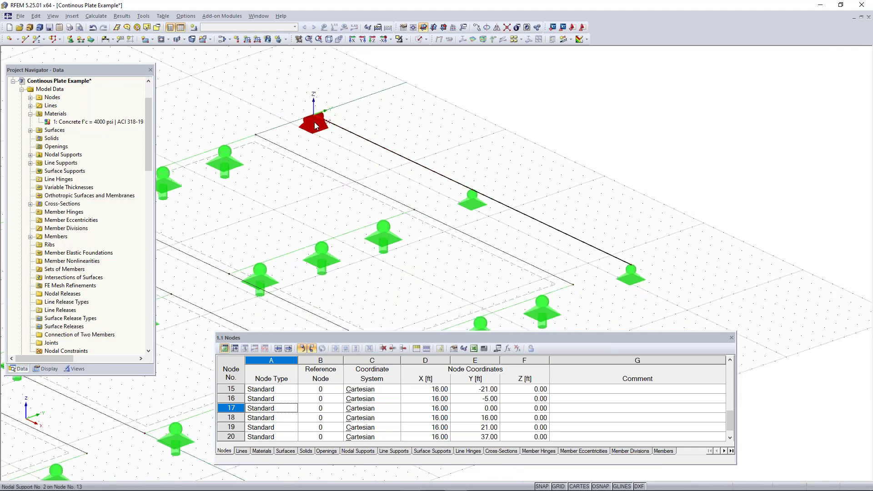
scroll(310, 126, "up", 2)
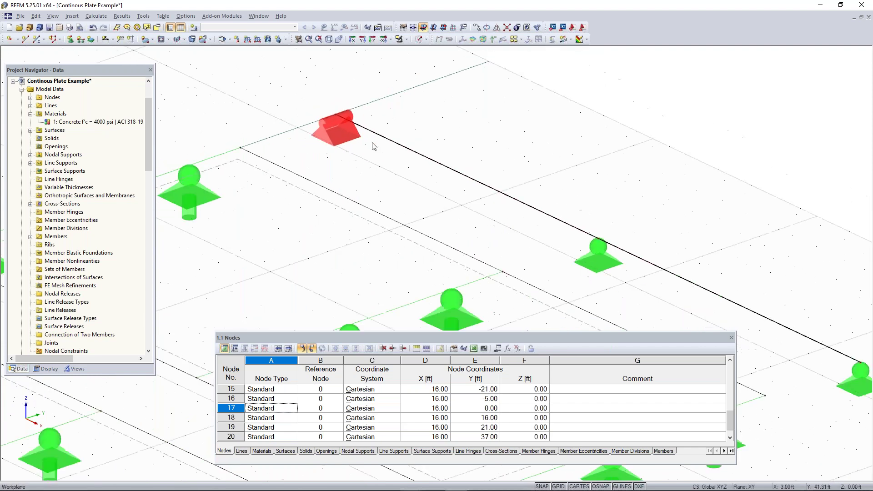
scroll(354, 138, "down", 1)
scroll(340, 128, "down", 1)
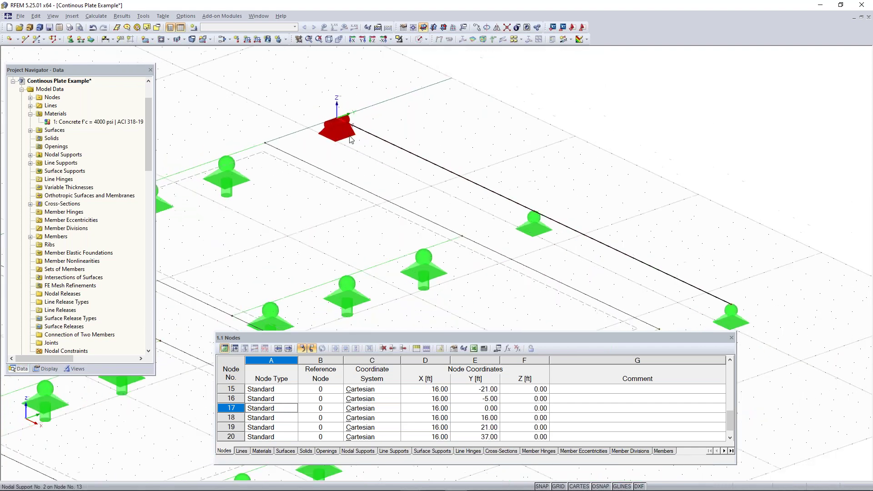
Display the local axis systems of the beam members, examine their orientation along the beam, and hide the axes again
right_click(413, 155)
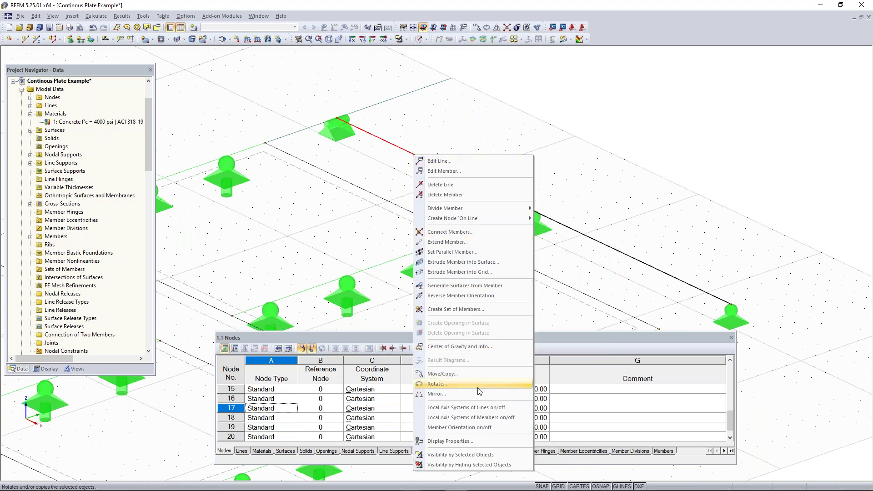
left_click(471, 418)
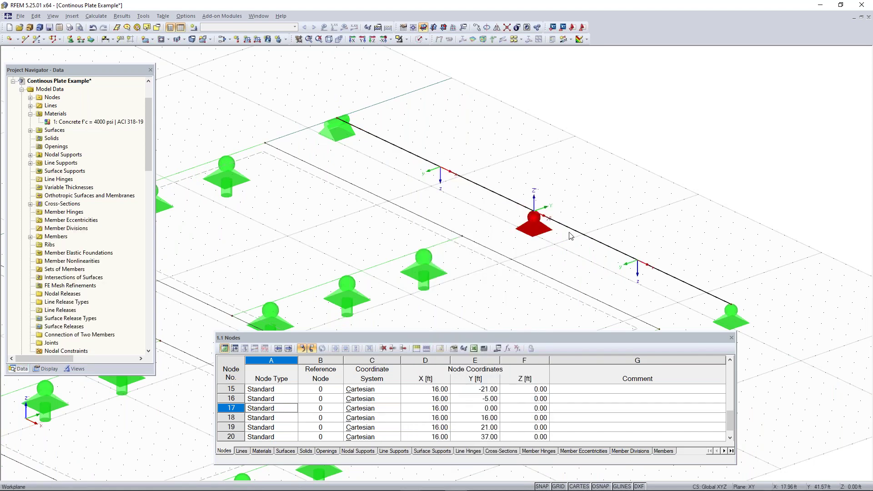
middle_click_drag(570, 258, 501, 235)
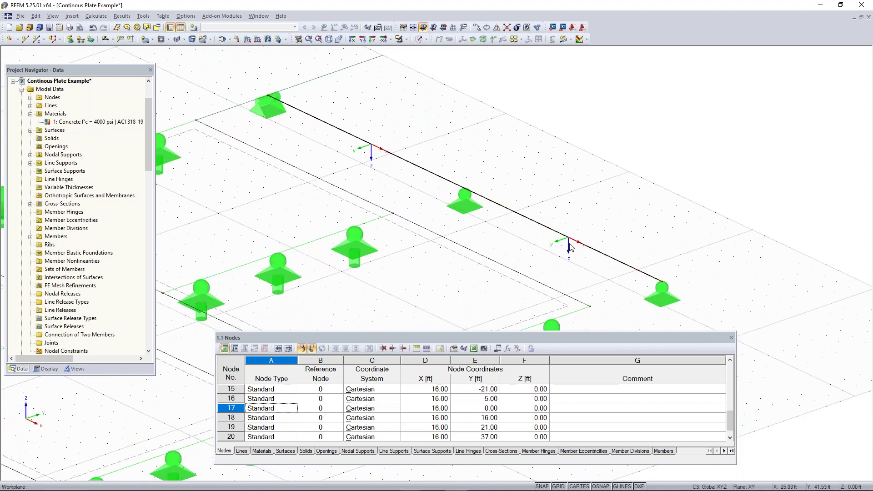
scroll(567, 244, "up", 2)
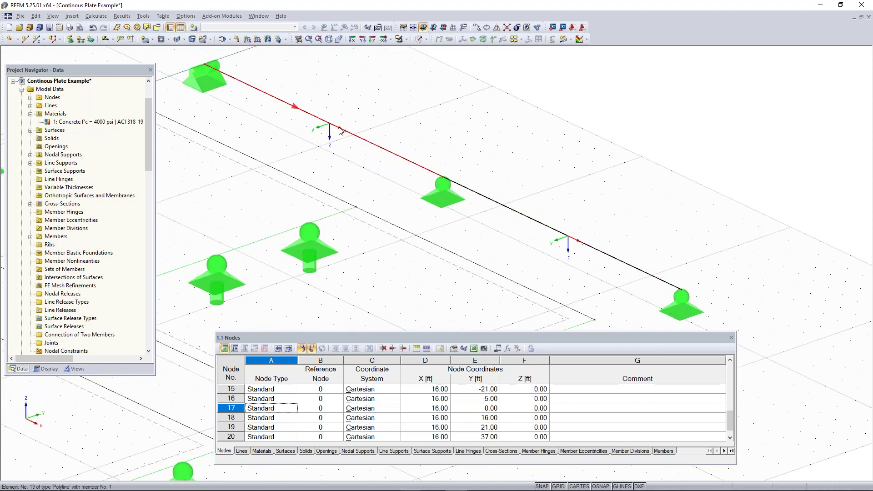
scroll(351, 137, "down", 3)
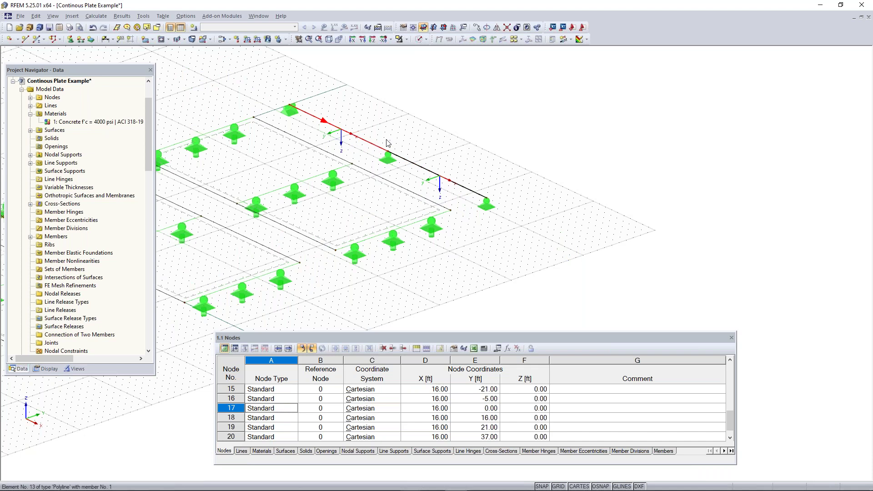
right_click(351, 133)
left_click(400, 396)
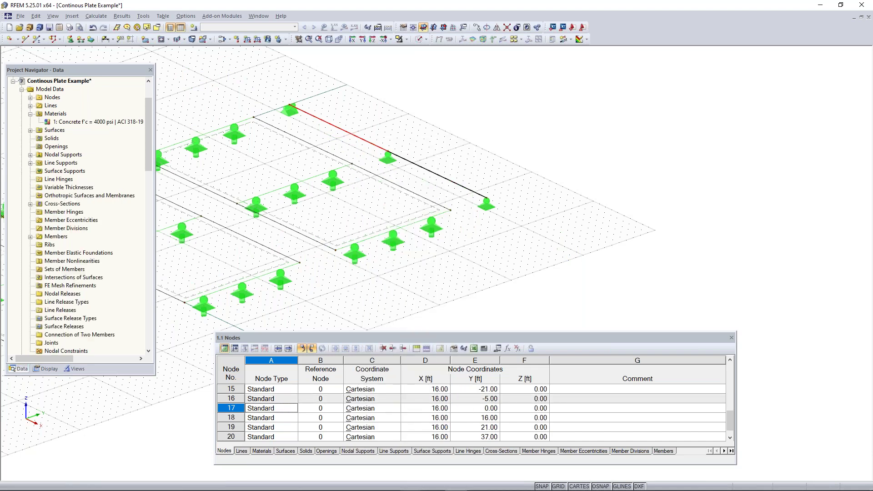
scroll(410, 237, "down", 2)
middle_click_drag(384, 268, 545, 233)
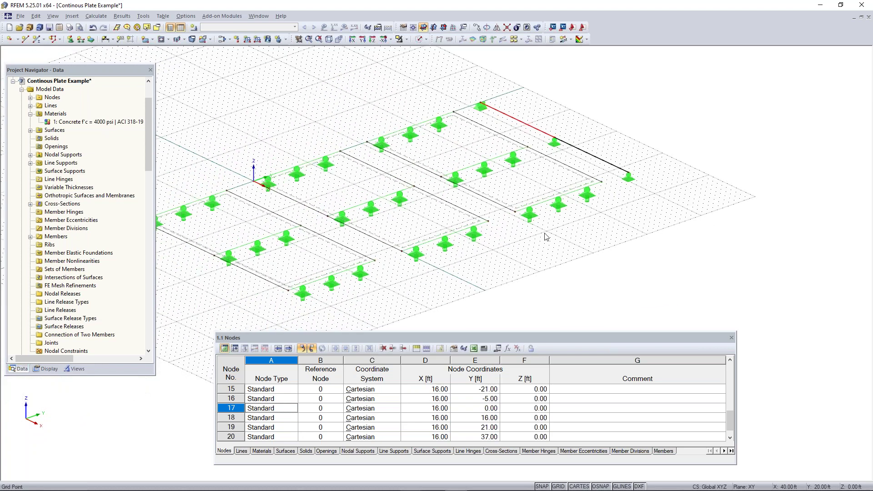
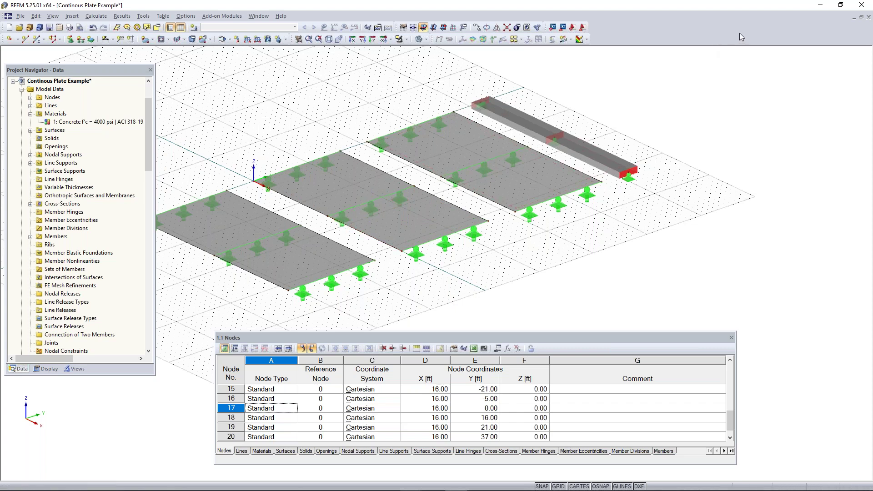
Create a load case with the Dead action category and the description "Load Case 1"
middle_click_drag(363, 107, 425, 98)
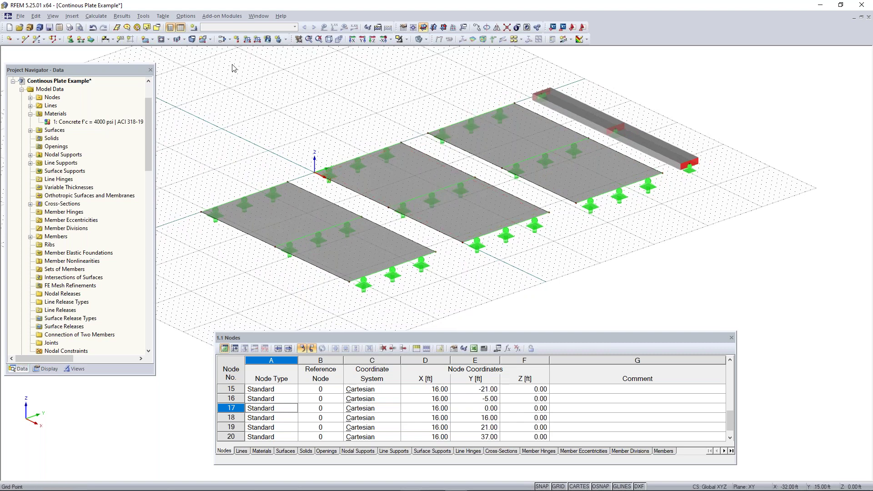
left_click(195, 29)
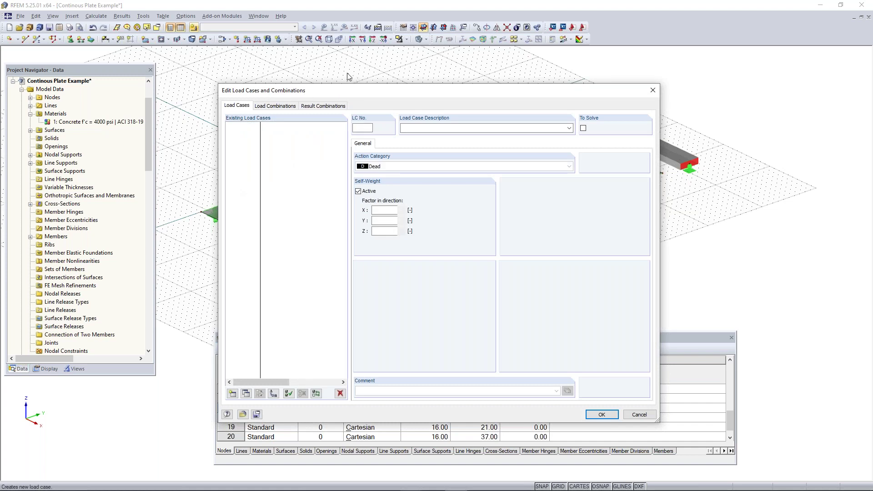
left_click_drag(368, 75, 306, 80)
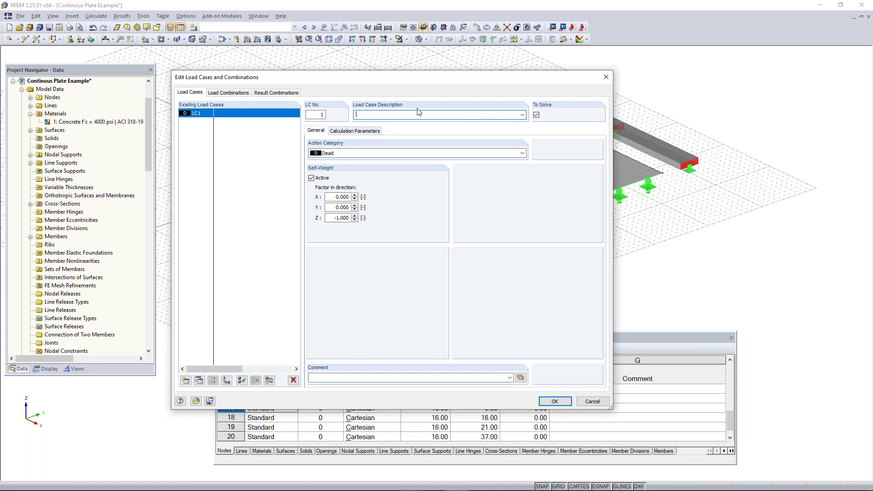
type("oad case ")
type("Case")
Deactivate self-weight for Load Case 1 and accept the load case settings
left_click(321, 179)
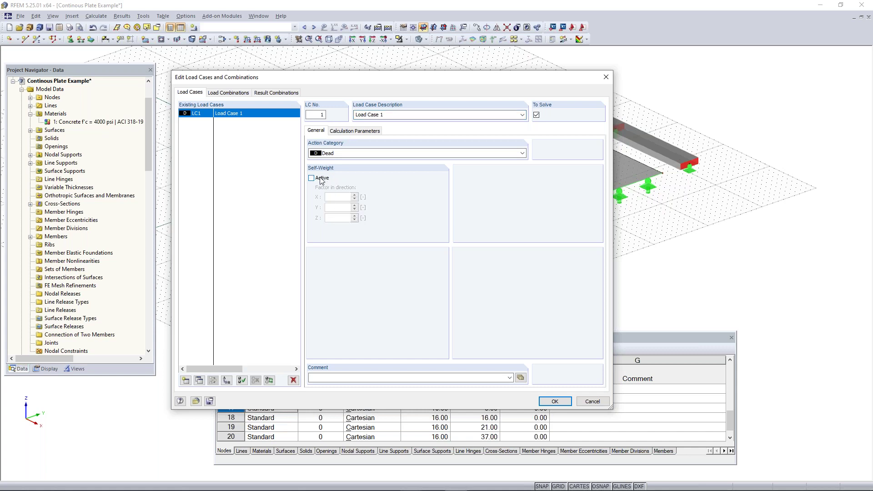
left_click(312, 178)
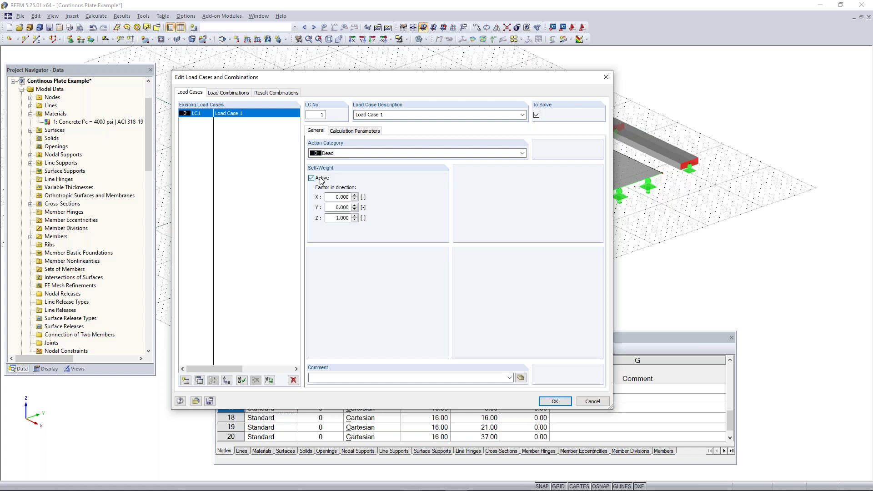
double_click(342, 218)
left_click(332, 218)
left_click(312, 178)
left_click(554, 401)
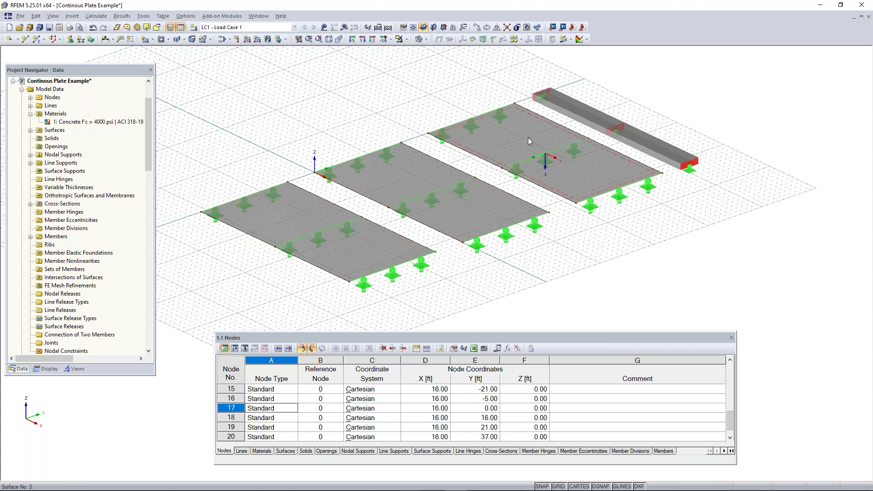
Define a new surface load of type Force with uniform distribution, global direction ZL and a magnitude of 0.210 ksf
left_click(268, 41)
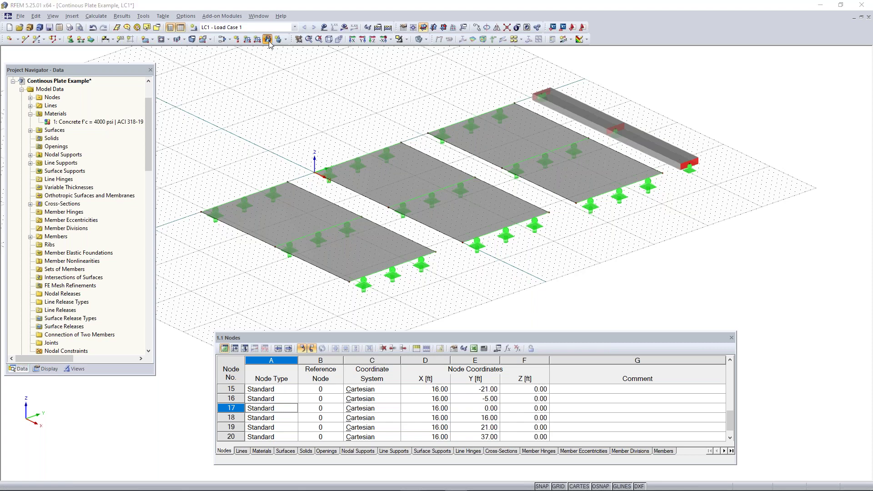
left_click(610, 107)
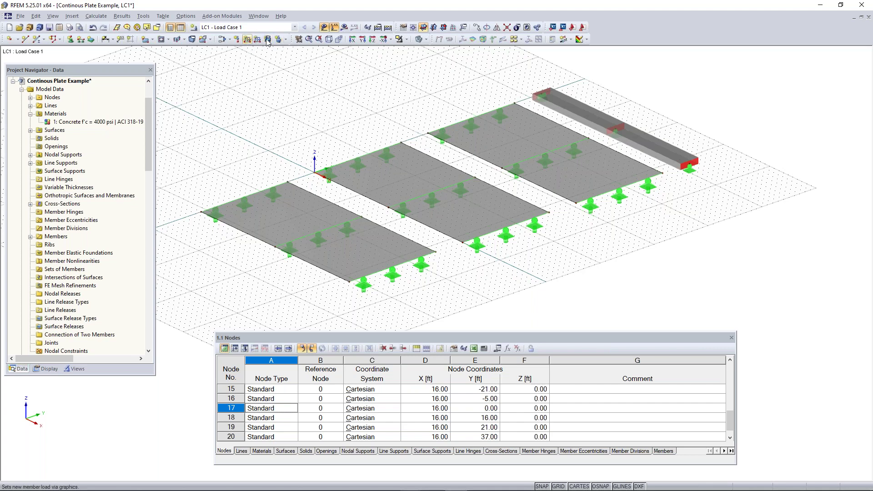
left_click(72, 16)
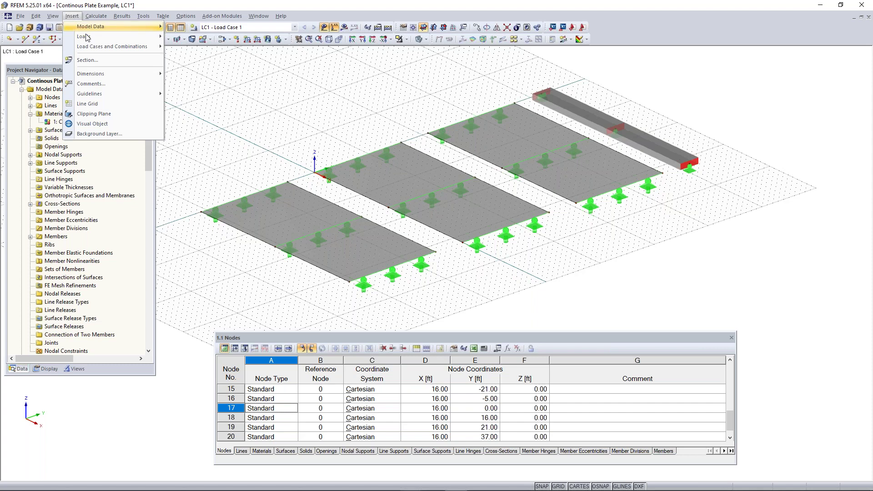
mouse_move(87, 38)
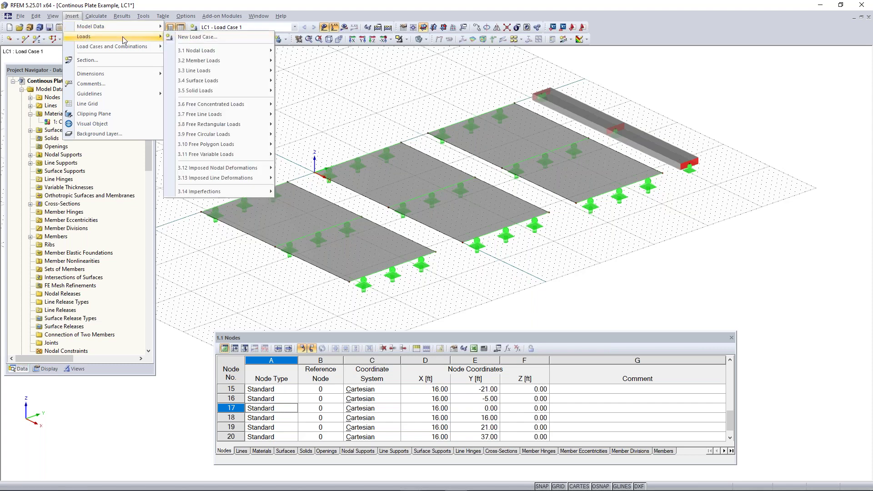
left_click(320, 77)
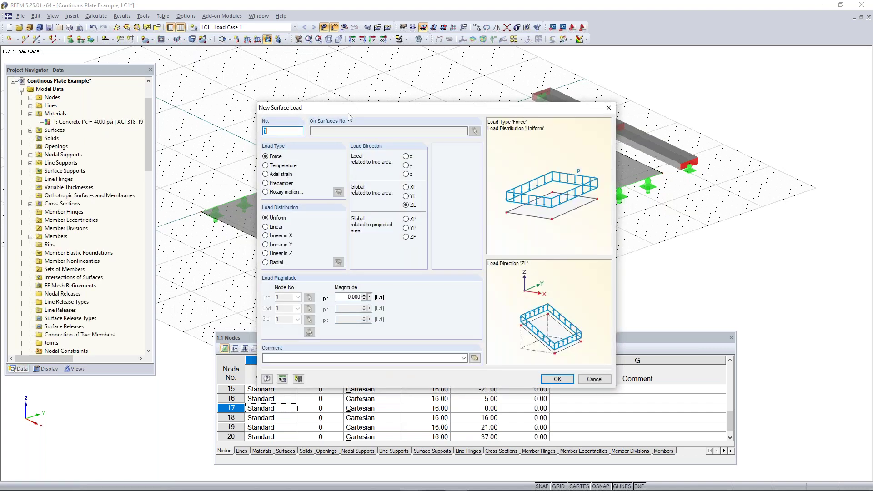
left_click_drag(348, 110, 325, 101)
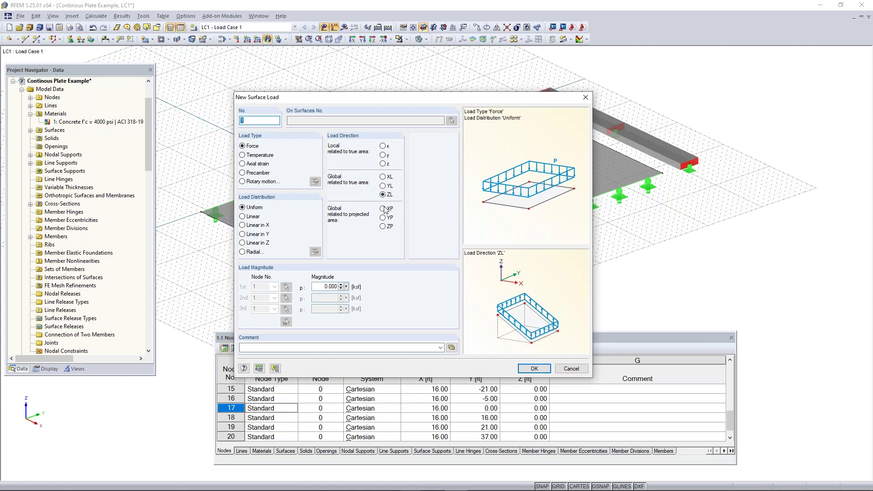
left_click(331, 286)
type("0.210")
left_click(544, 368)
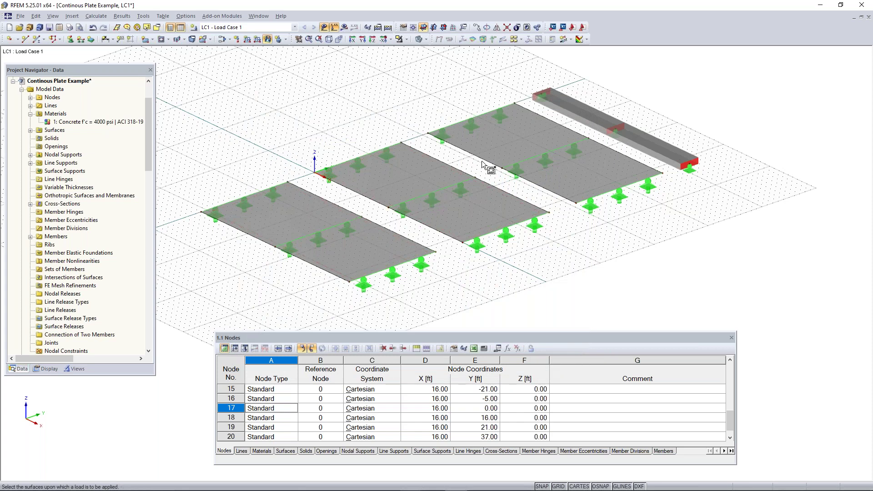
Apply the defined surface load to all three plate surfaces
left_click(279, 220)
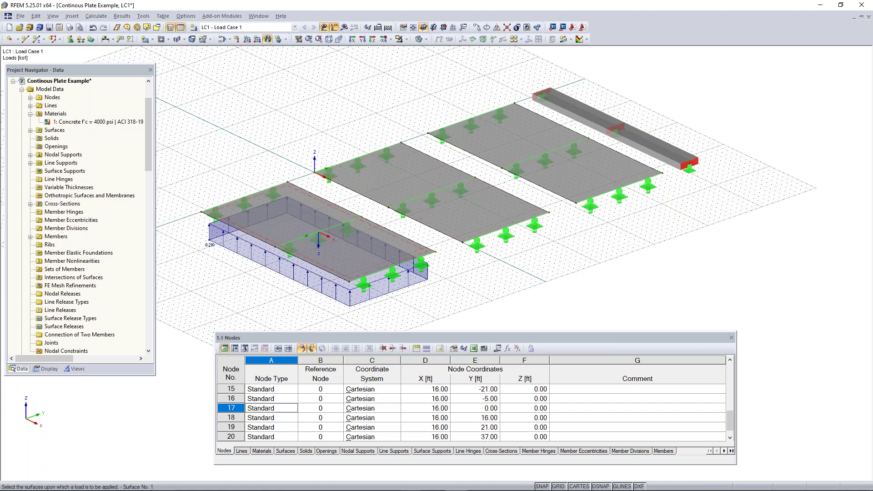
left_click(414, 176)
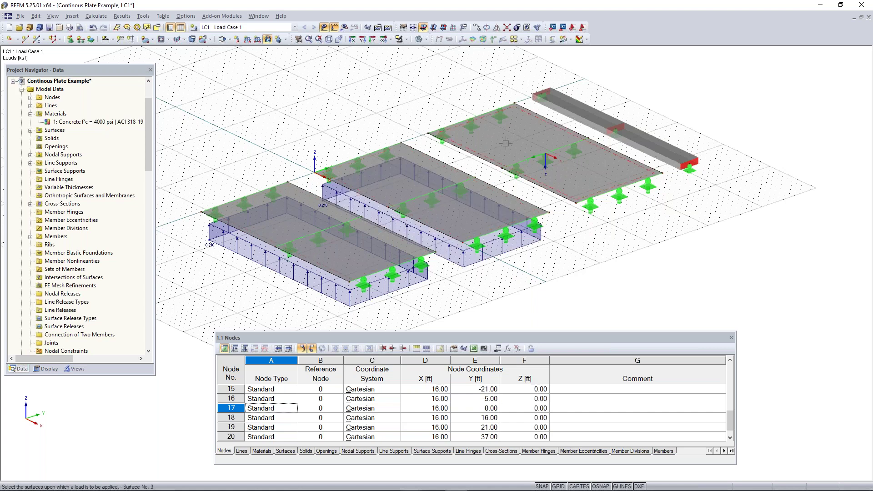
left_click(550, 162)
middle_click_drag(562, 272, 523, 252, "ctrl")
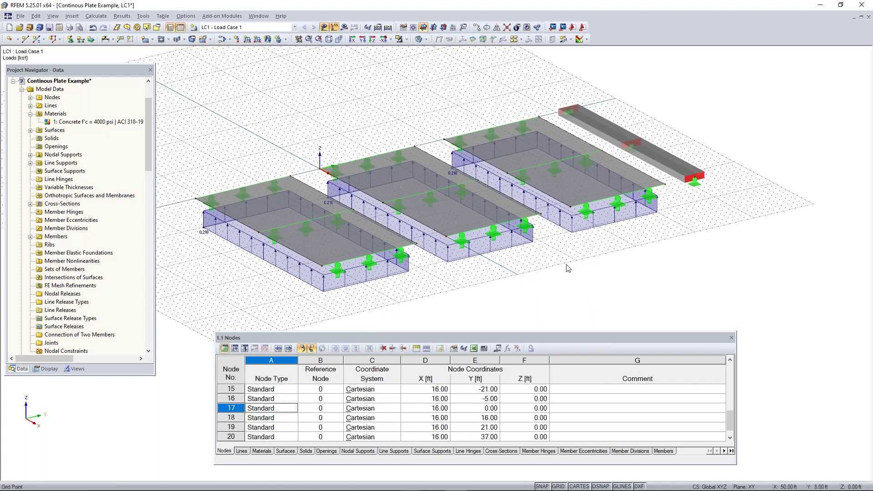
Select the surface loads on all three plates together and set their magnitude to -0.210 ksf so they act downward
right_click(568, 268)
left_click(560, 277)
middle_click_drag(571, 286, 444, 206, "ctrl")
right_click(445, 206)
left_click(649, 221)
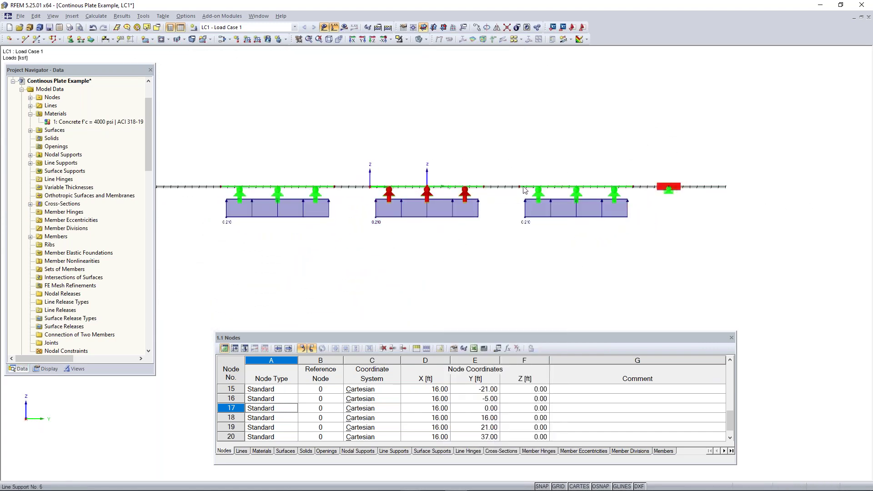
left_click_drag(651, 207, 208, 283)
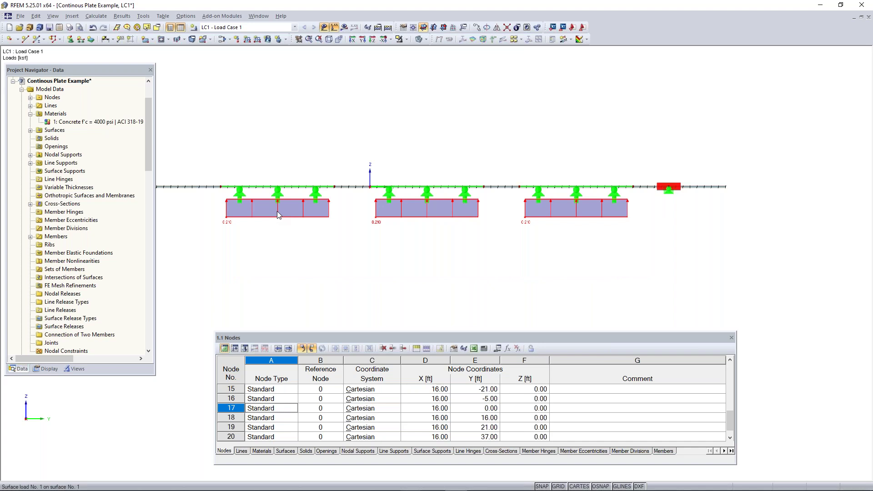
mouse_move(278, 212)
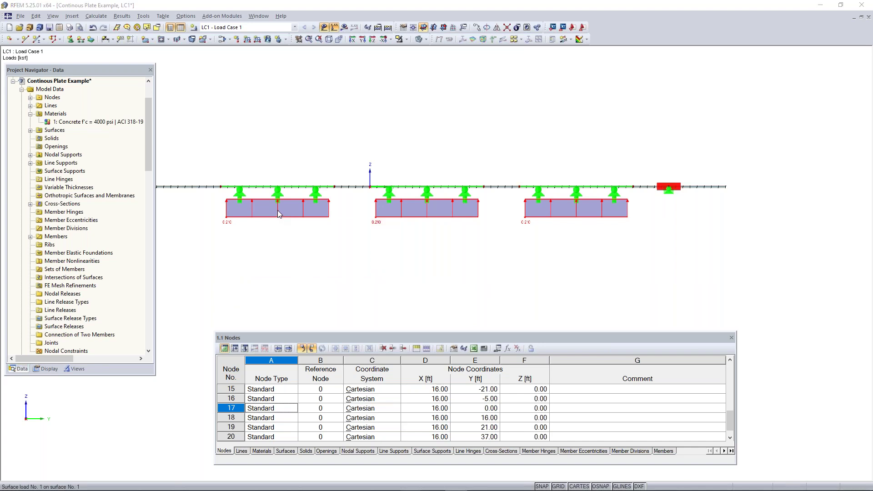
double_click(277, 210)
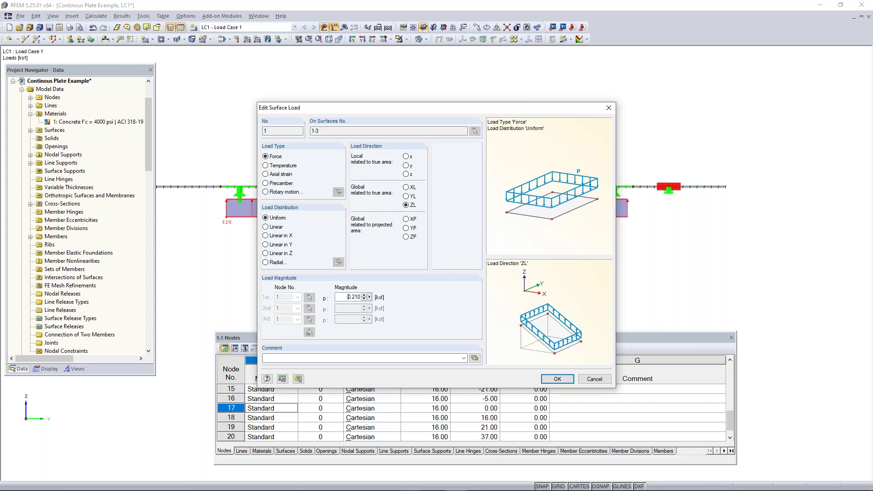
left_click(557, 380)
middle_click_drag(376, 237, 524, 306, "ctrl")
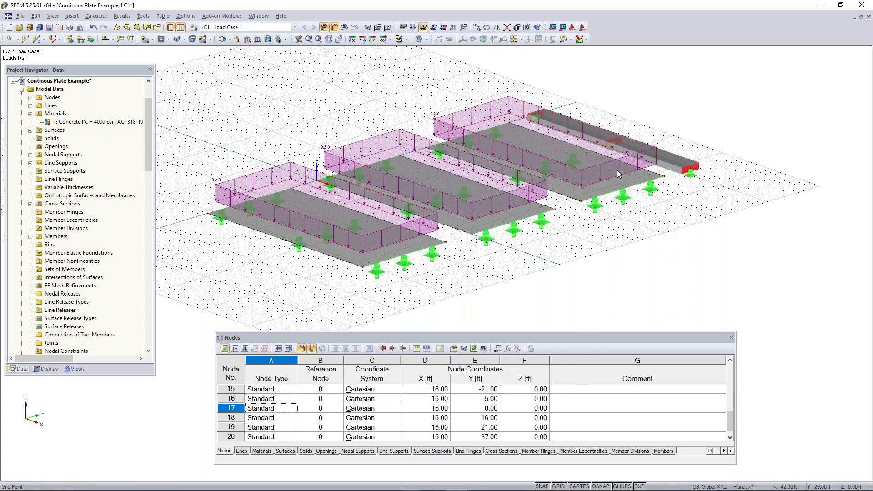
Turn off the work plane grid so the loaded plates and beam stand on a clear background
scroll(407, 218, "down", 2)
middle_click_drag(406, 218, 512, 249)
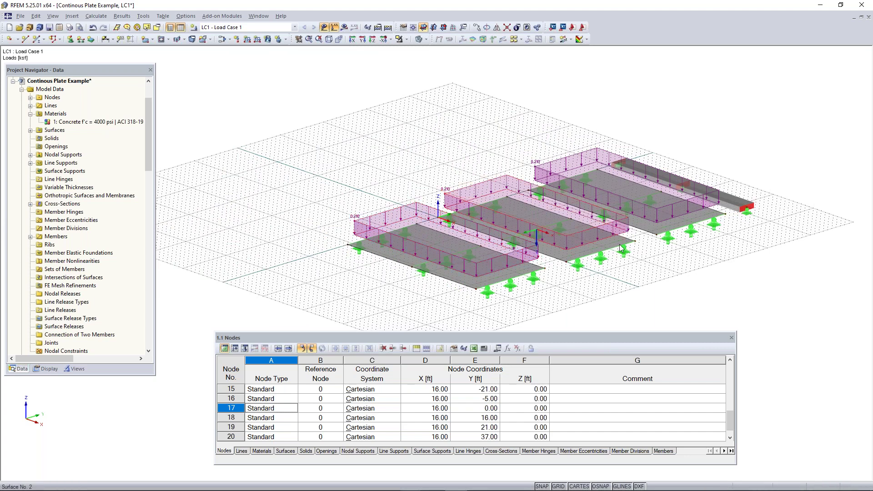
scroll(518, 214, "up", 1)
middle_click_drag(525, 175, 506, 165)
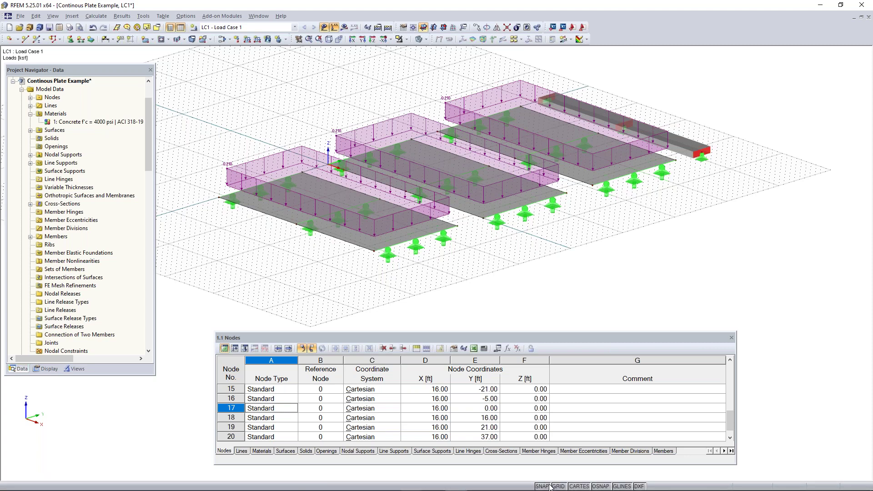
left_click(584, 486)
left_click(584, 485)
left_click(558, 486)
middle_click_drag(479, 285, 450, 284, "ctrl")
middle_click_drag(570, 257, 540, 265)
middle_click_drag(539, 266, 571, 259, "ctrl")
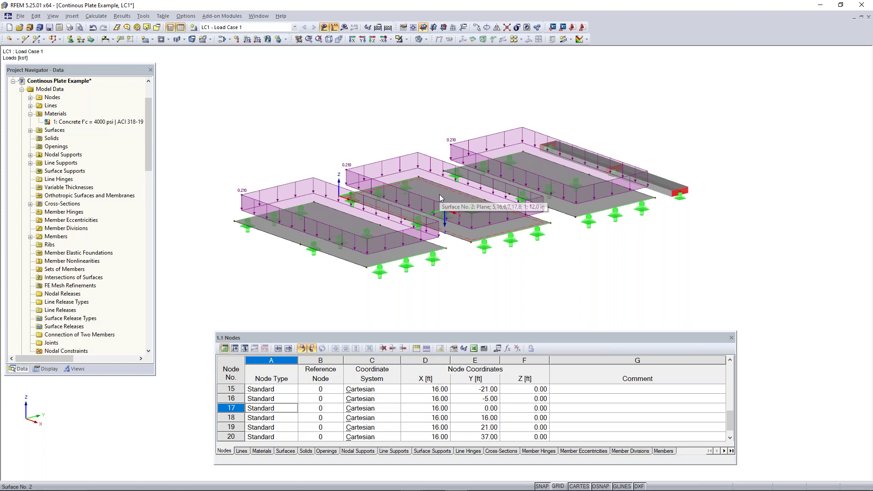
middle_click_drag(671, 167, 642, 185)
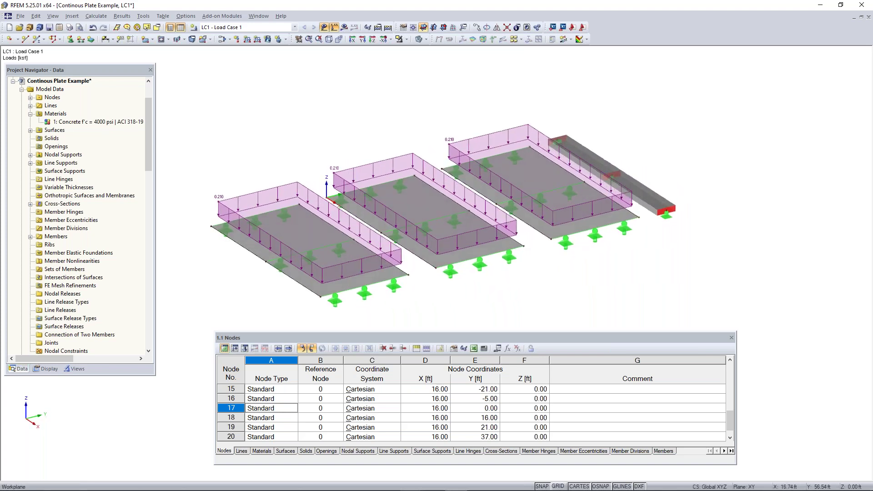
Define a new member load of type Force with uniform distribution, global direction ZL and a magnitude of 0.210 kip/ft
left_click(246, 40)
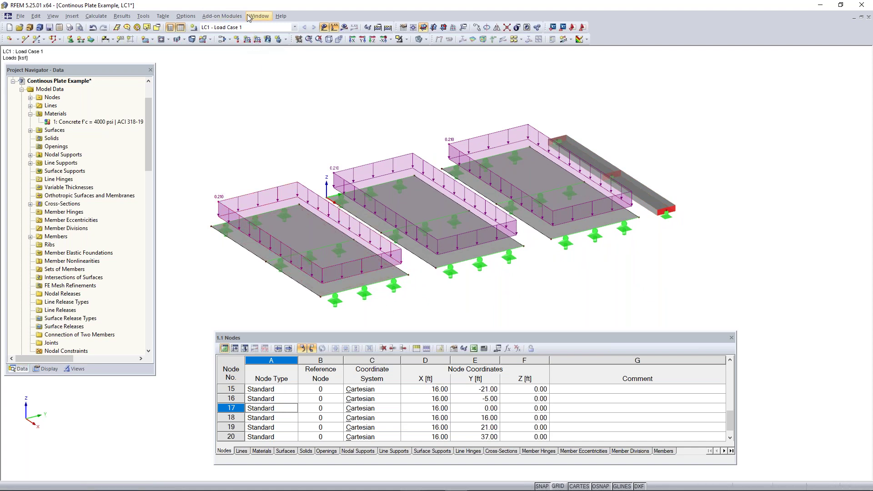
right_click(258, 39)
left_click(244, 63)
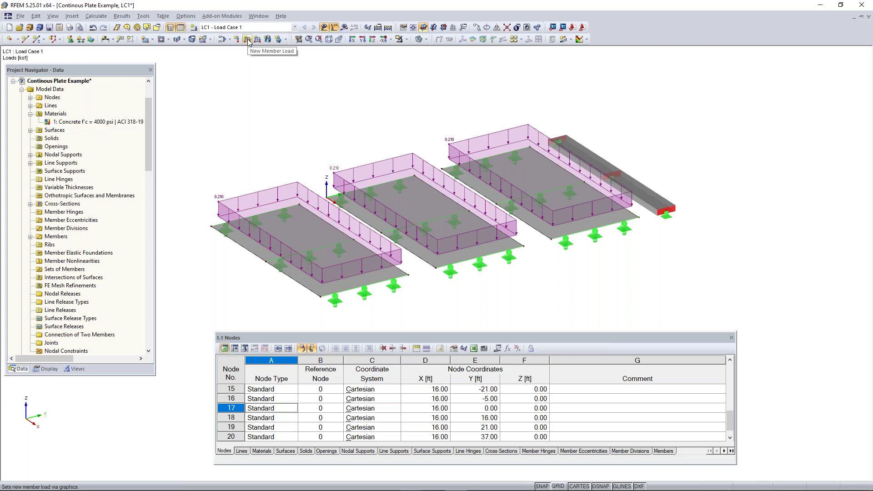
left_click(247, 40)
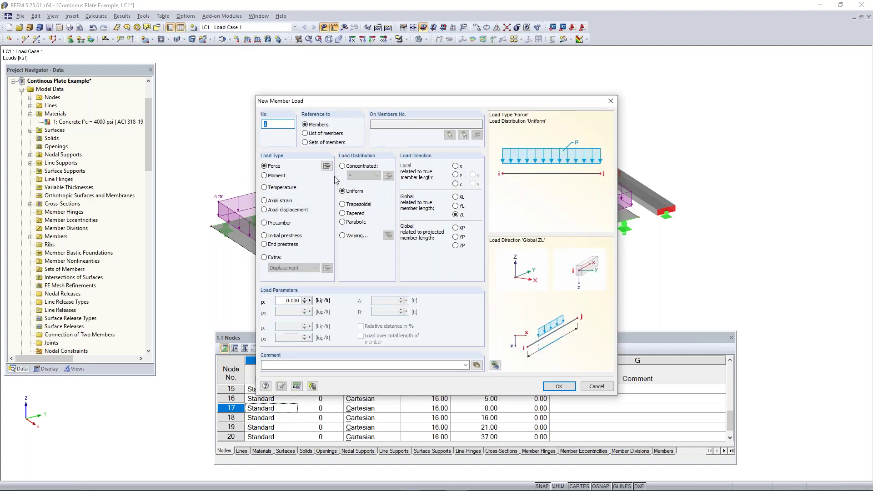
left_click_drag(372, 101, 548, 133)
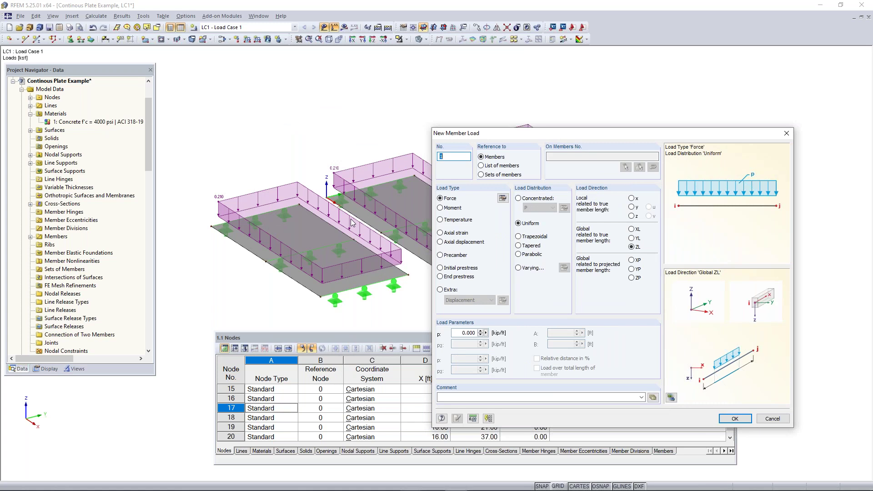
left_click_drag(602, 136, 296, 93)
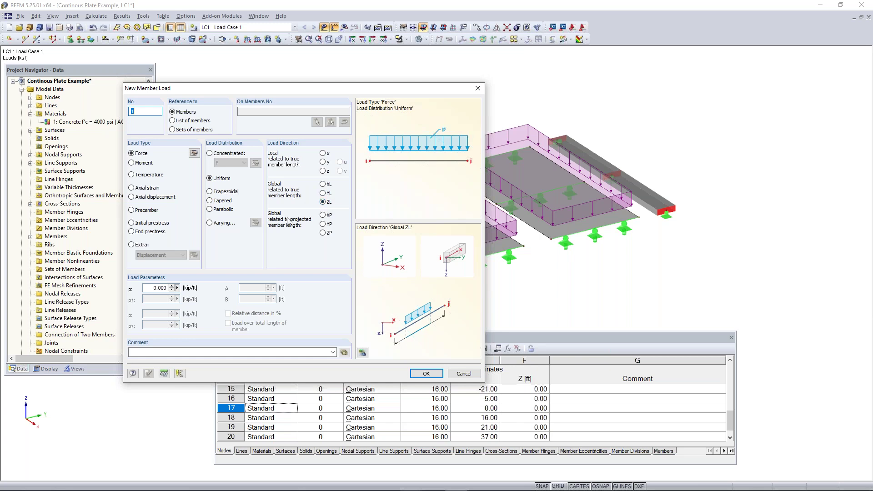
double_click(168, 287)
type("0")
left_click(427, 374)
Apply the defined member load to both members of the beam beside the plates
middle_click_drag(622, 220, 421, 235, "ctrl")
middle_click_drag(475, 272, 436, 210)
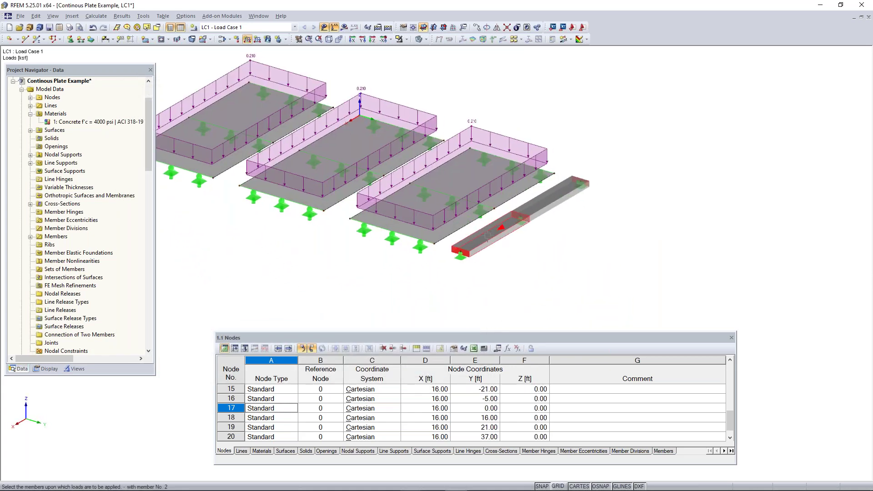
left_click(488, 235)
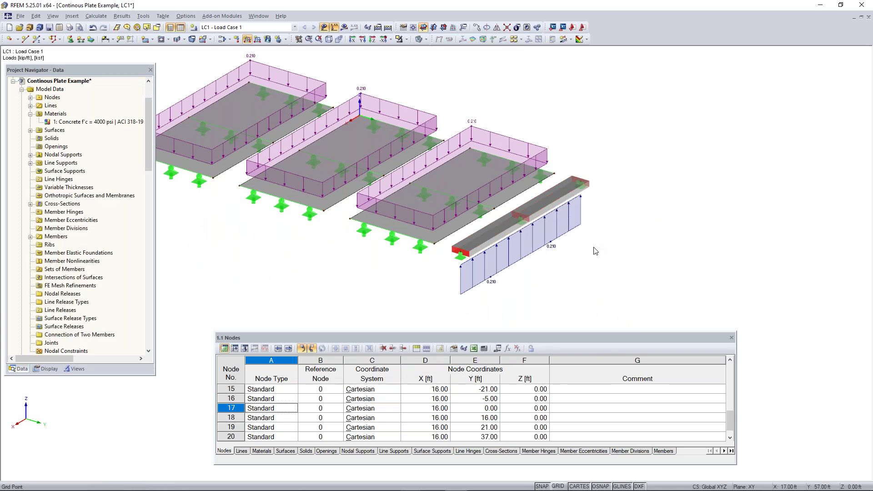
Set the beam's member load magnitude to -0.210 kip/ft so it acts downward, and deselect it
middle_click_drag(563, 254, 615, 206, "ctrl")
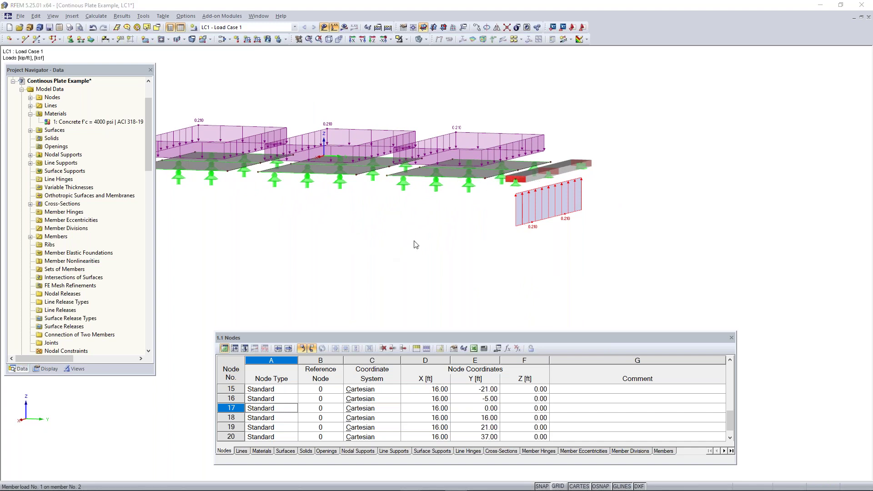
double_click(523, 204)
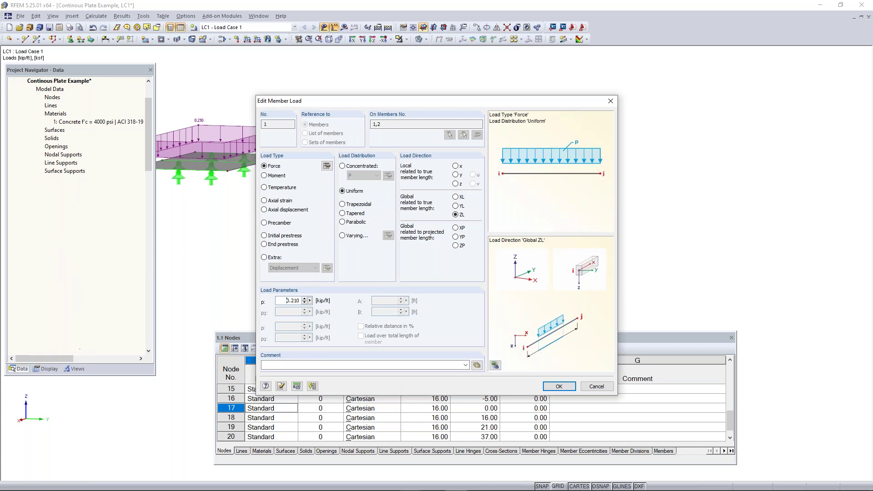
left_click(555, 384)
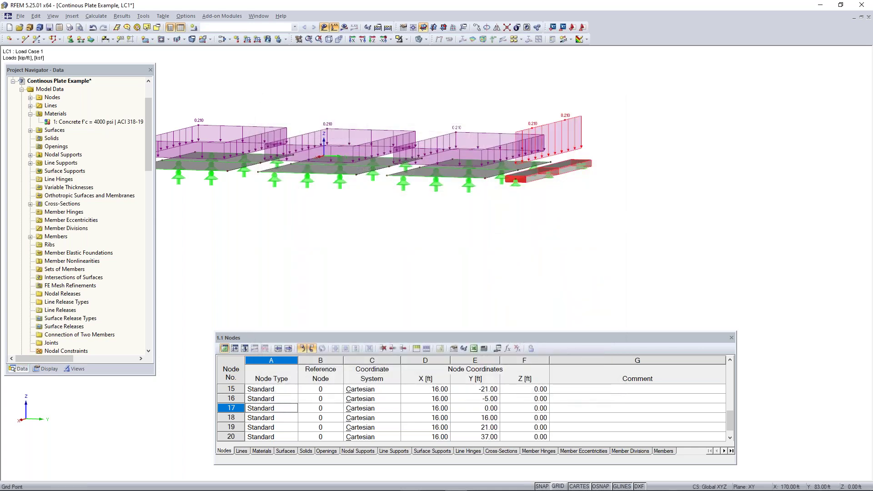
middle_click_drag(271, 224, 435, 241)
middle_click_drag(435, 241, 603, 295, "ctrl")
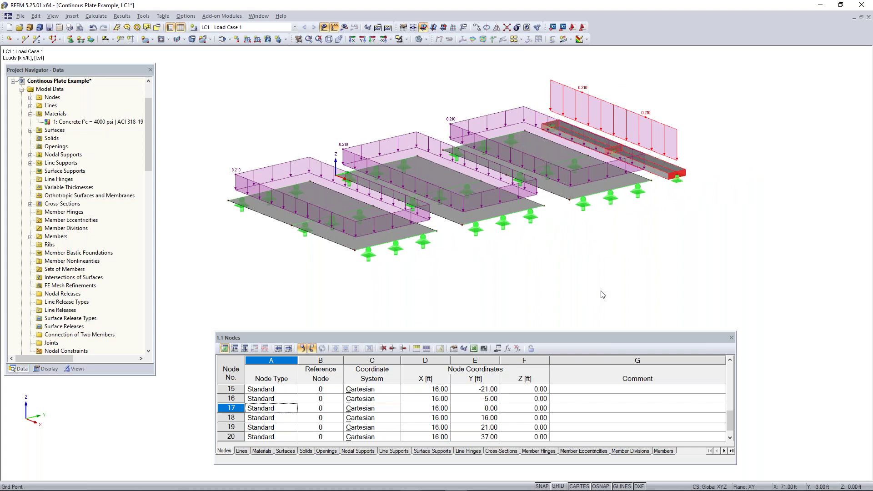
left_click(702, 213)
middle_click_drag(509, 268, 532, 291, "ctrl")
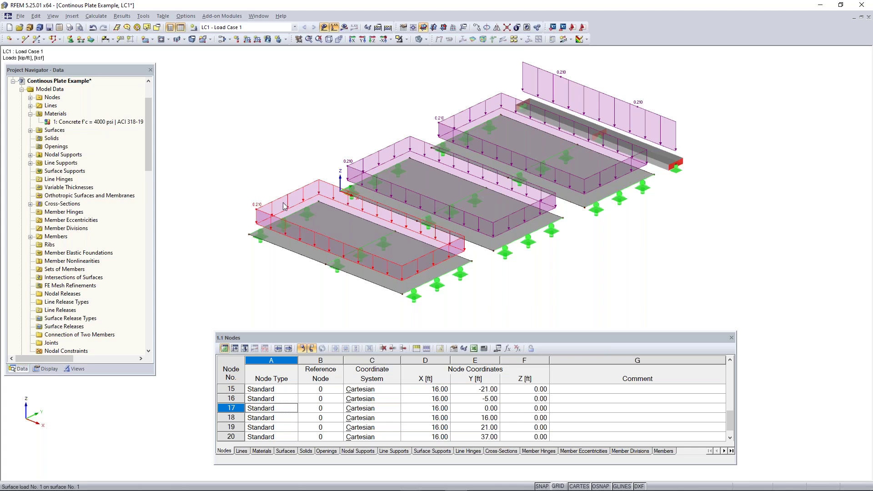
Hide the Load Case 1 loads and generate the FE mesh for the model
left_click(334, 28)
middle_click_drag(472, 105, 460, 95, "ctrl")
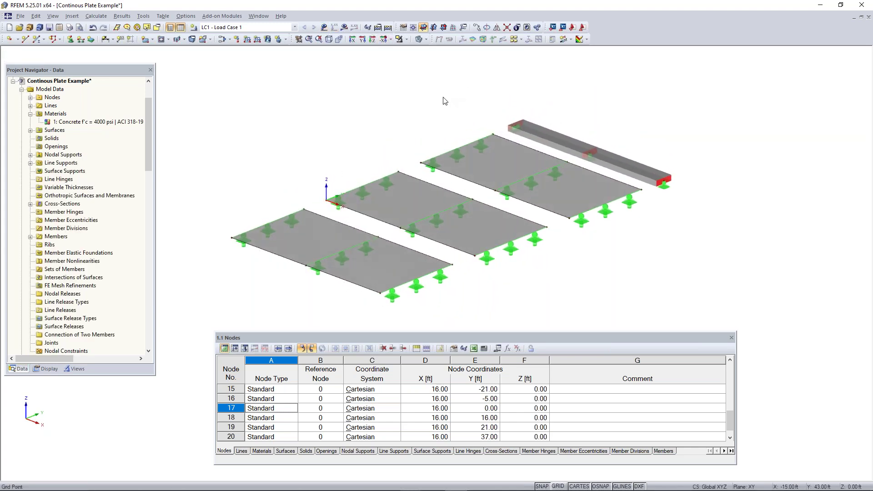
left_click(96, 16)
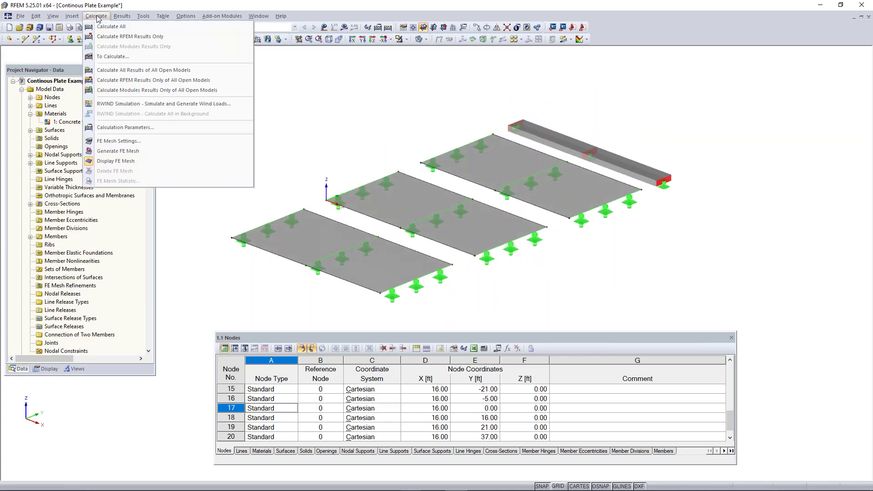
left_click(135, 151)
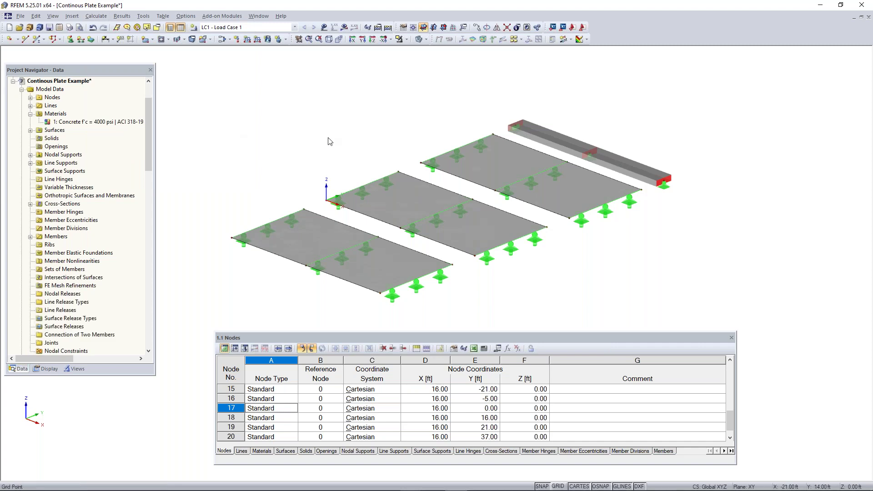
left_click(452, 207)
Switch the model to wireframe display and inspect the generated FE mesh on the plates up close
left_click(420, 39)
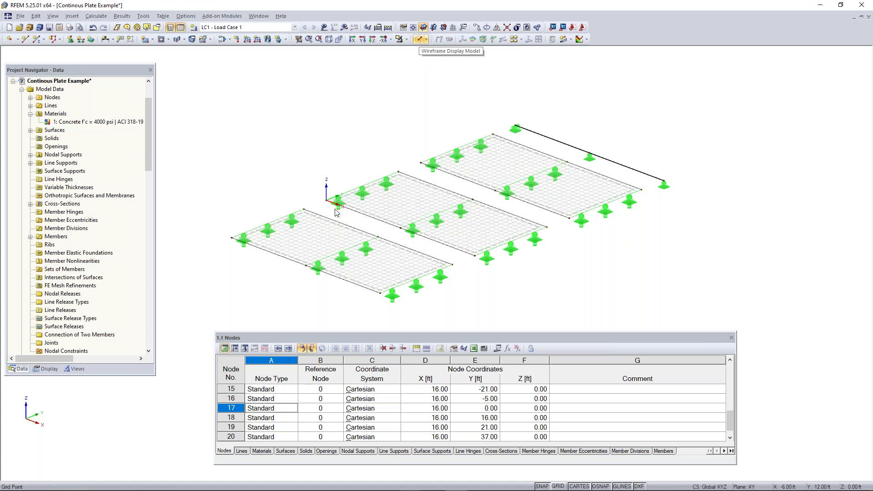
scroll(329, 254, "up", 3)
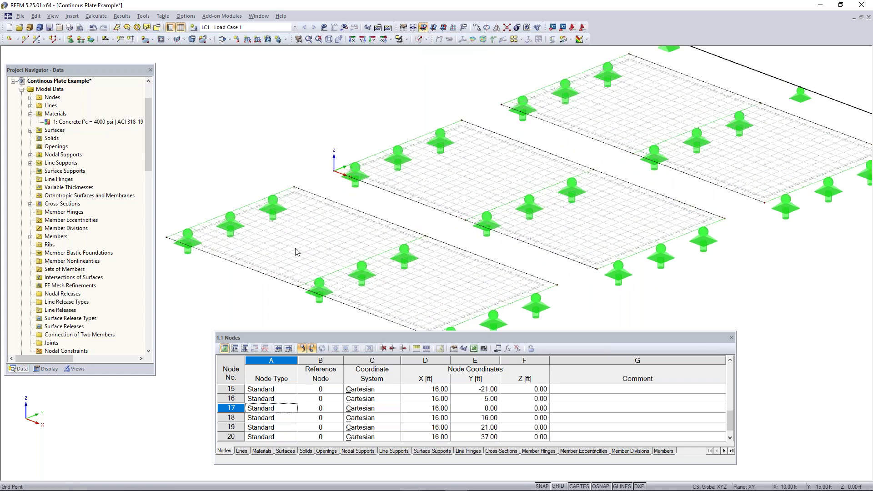
scroll(359, 198, "up", 3)
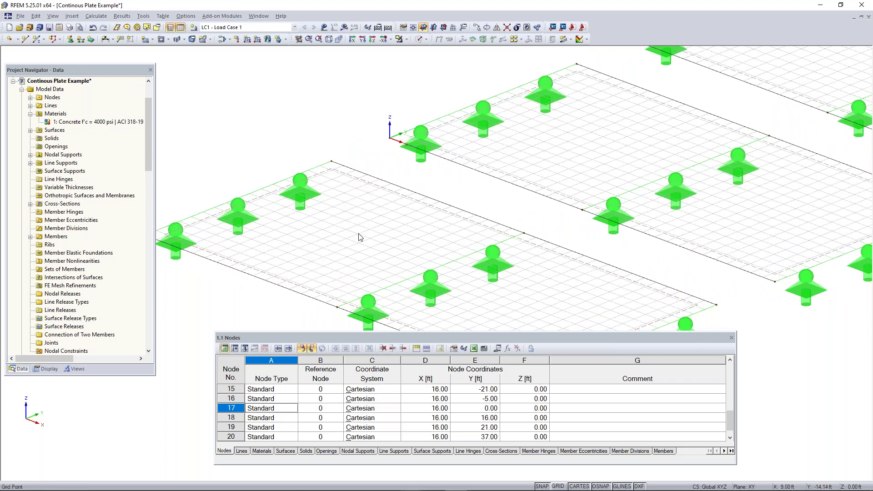
middle_click_drag(542, 180, 454, 178)
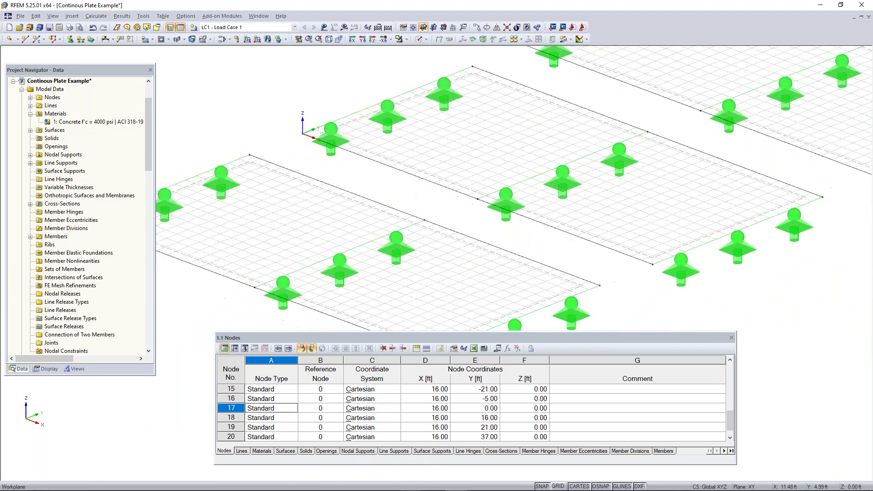
scroll(427, 142, "down", 1)
Review the global FE mesh settings, including the target length of finite elements, and close them without changes
left_click(94, 16)
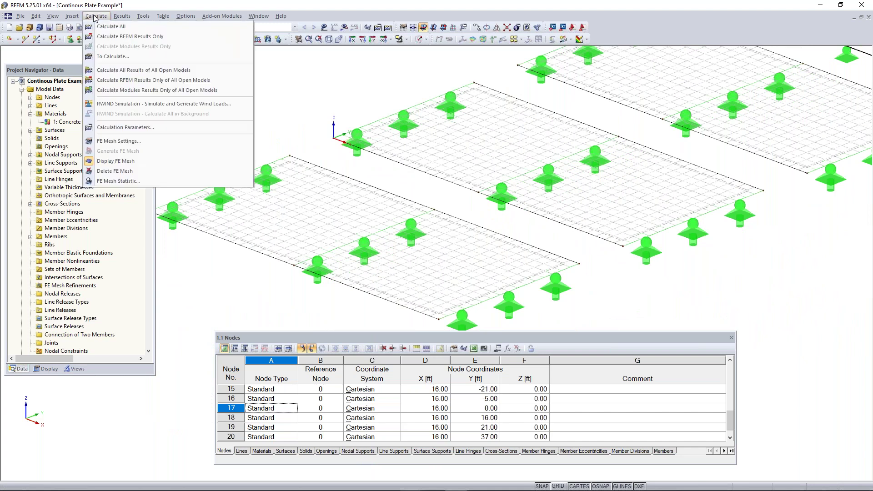
left_click(114, 140)
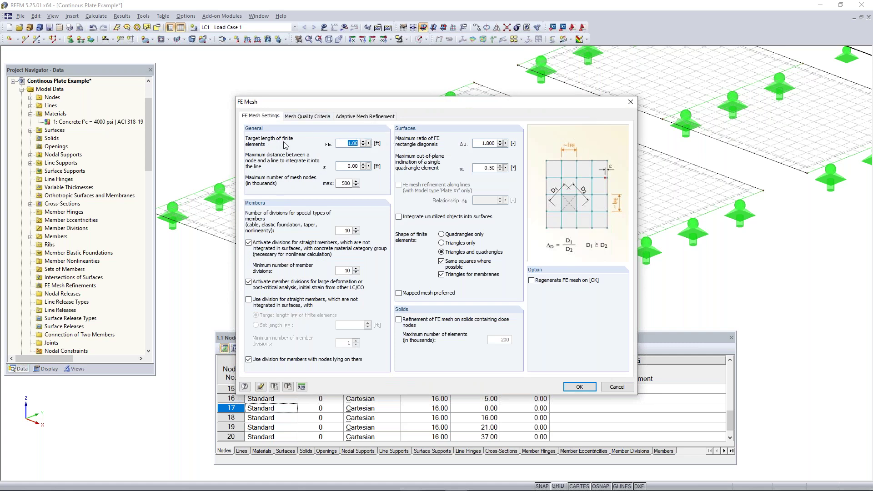
left_click_drag(352, 107, 408, 151)
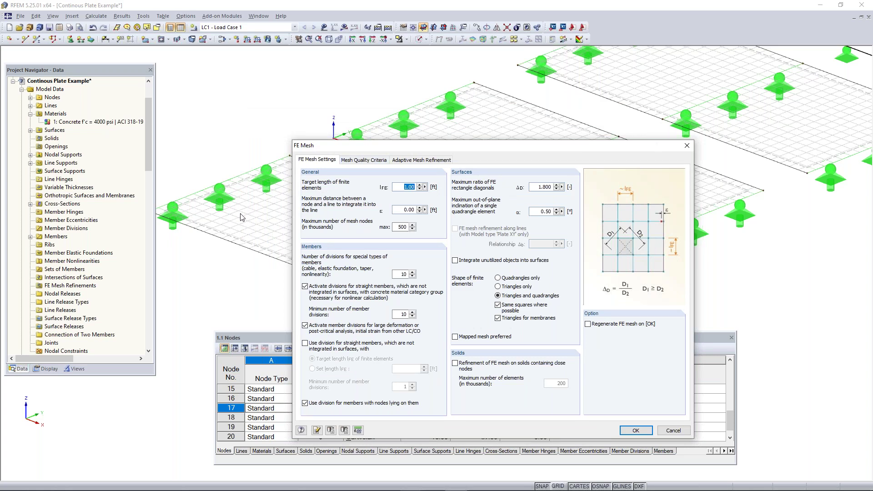
left_click_drag(654, 146, 567, 152)
left_click(602, 152)
Turn off the FE mesh display on the three plates
scroll(642, 166, "down", 3)
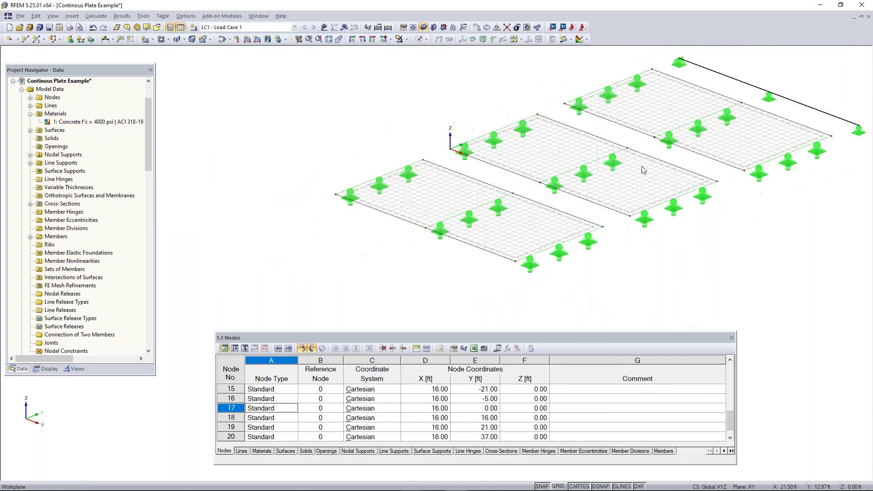
middle_click_drag(644, 170, 506, 182)
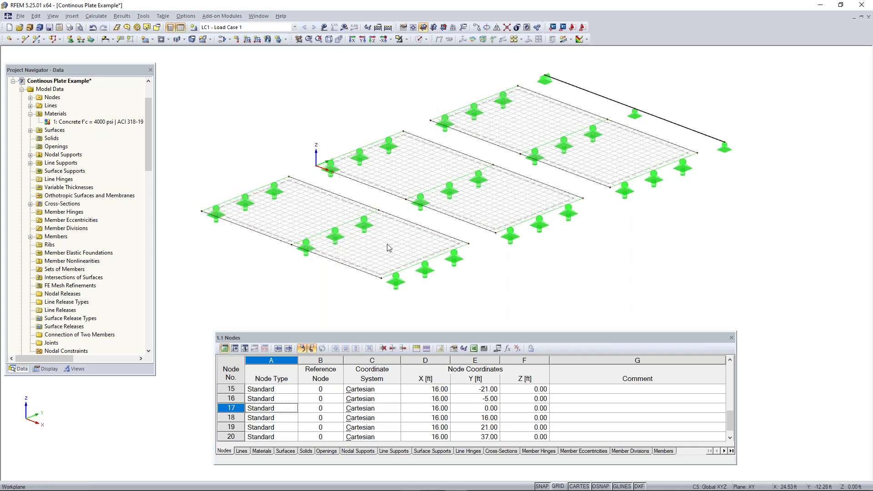
scroll(388, 248, "up", 2)
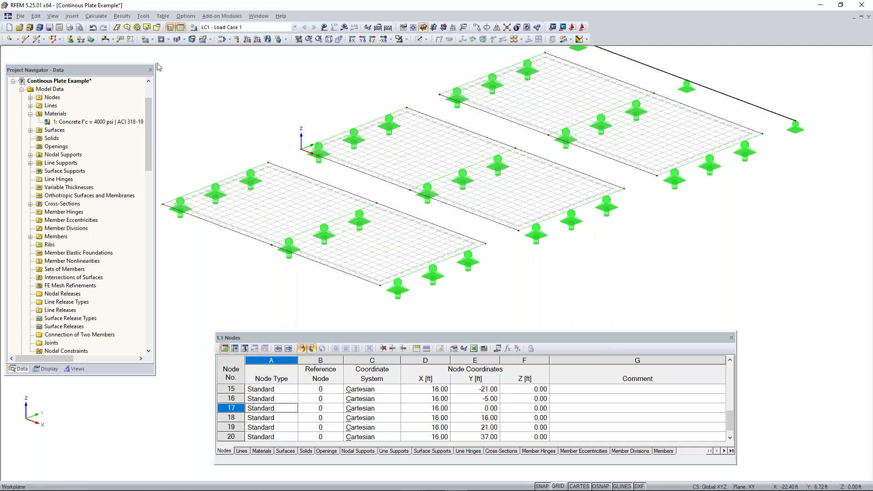
left_click(106, 17)
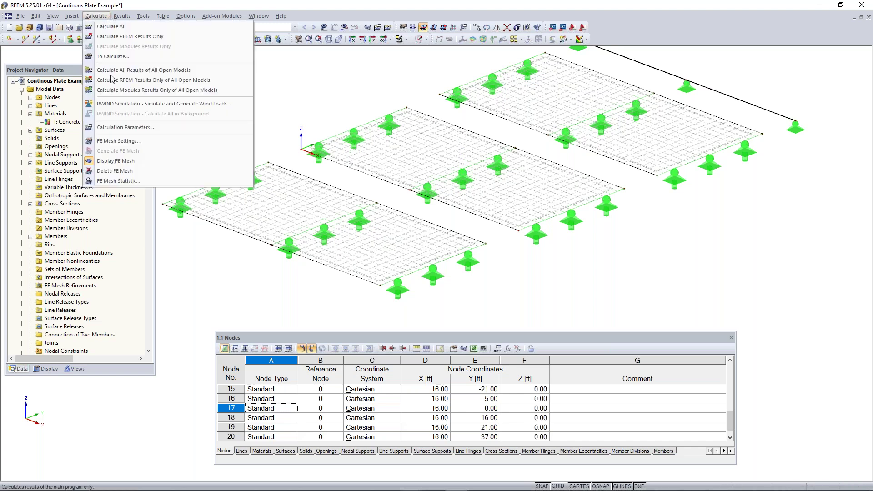
left_click(128, 162)
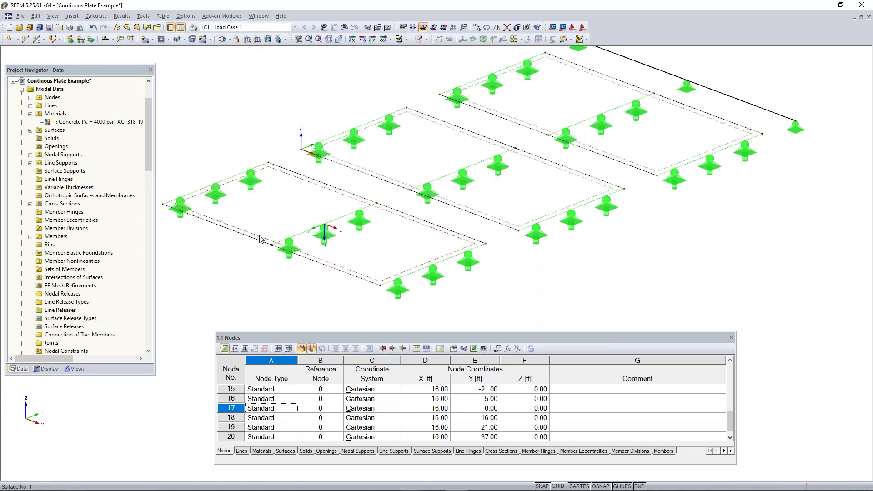
Switch the model back to the solid transparent display
scroll(261, 239, "up", 2)
scroll(261, 239, "up", 1)
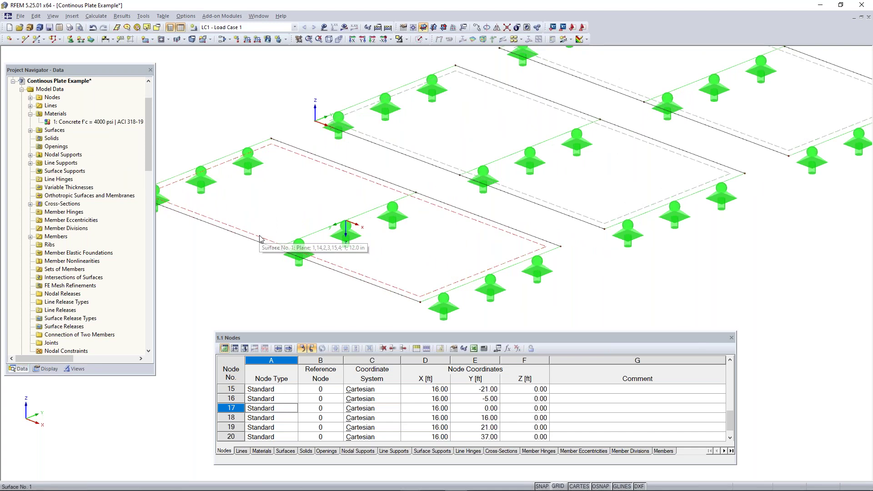
right_click(261, 239)
key("Escape")
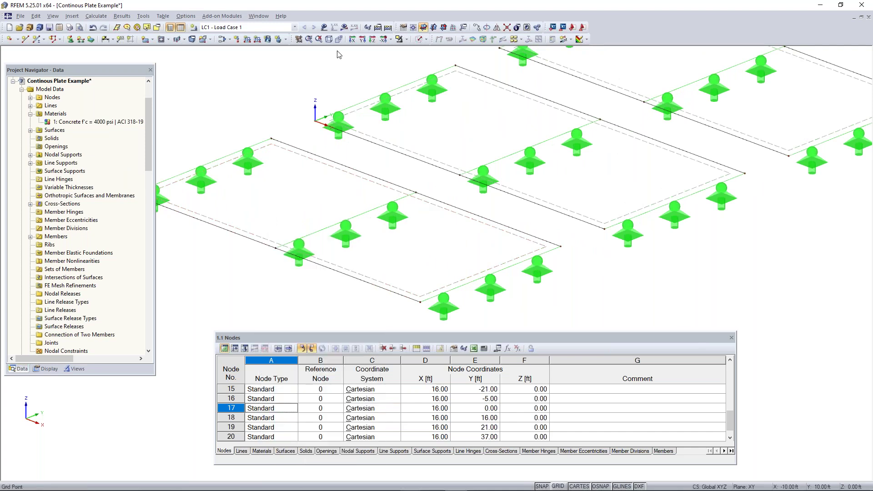
left_click(419, 39)
left_click(419, 40)
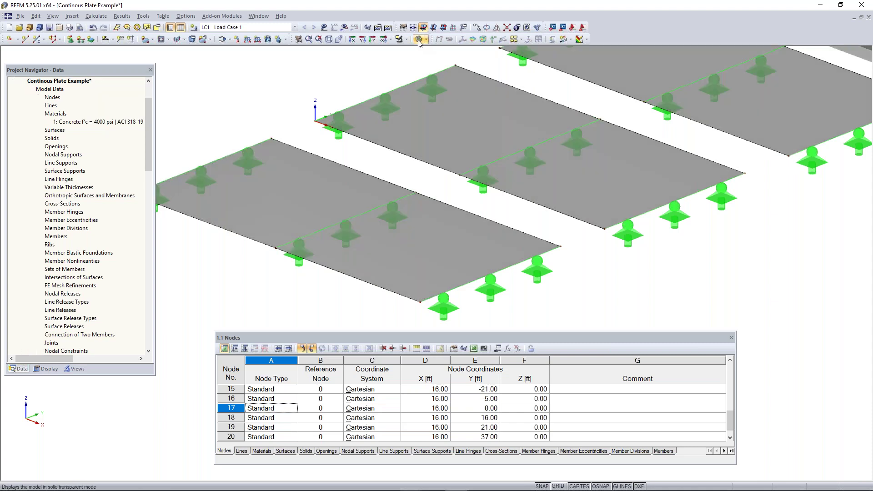
Add an FE mesh refinement of type Surface with a 0.20 ft target FE length to surface 1, the front plate
left_click(431, 241)
right_click(430, 240)
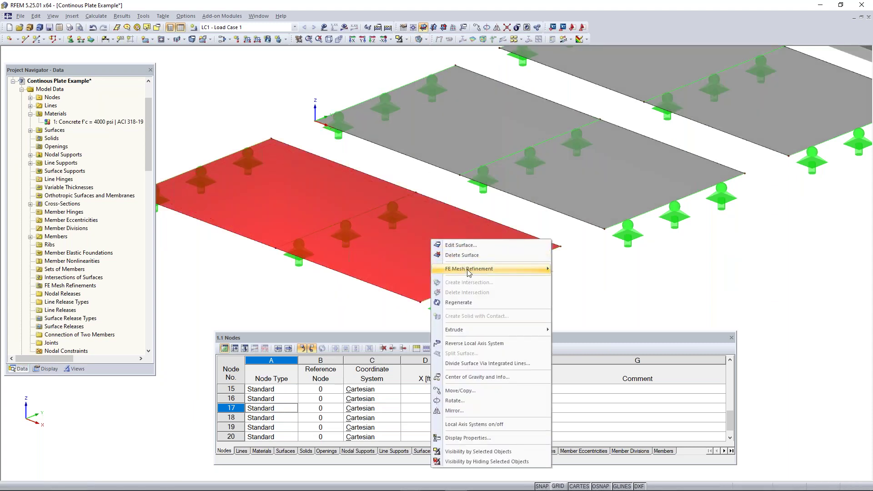
mouse_move(505, 274)
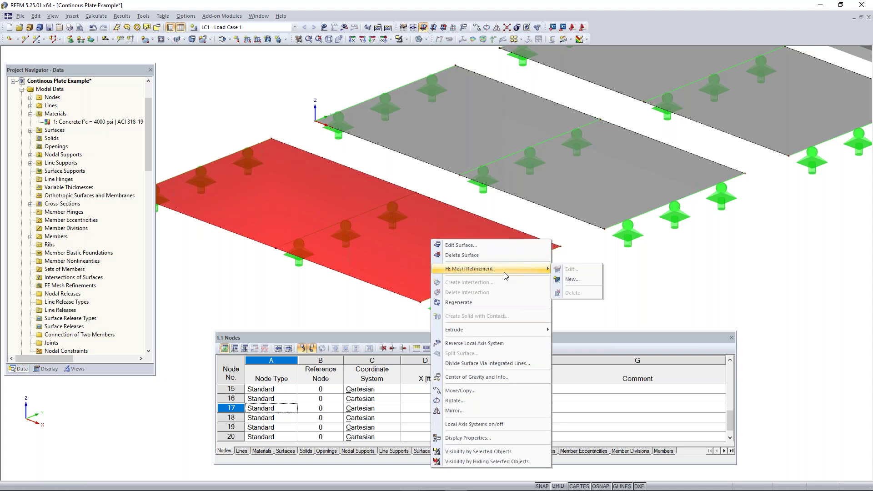
left_click(580, 279)
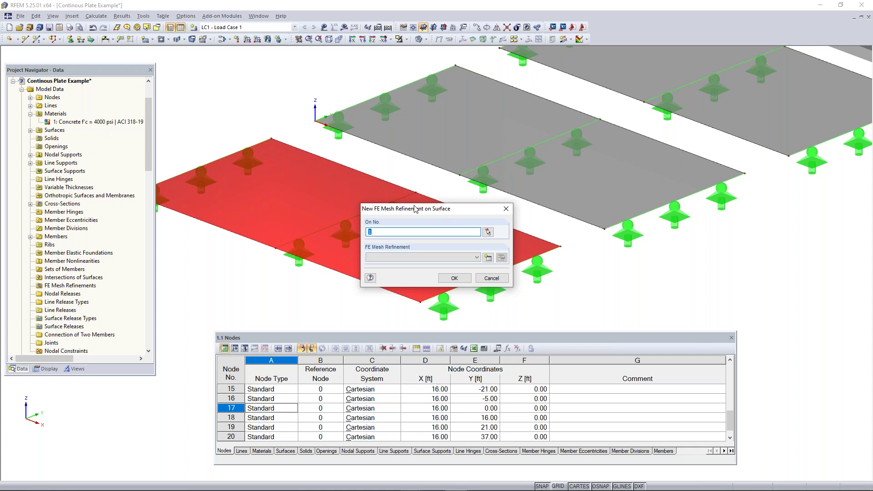
left_click_drag(420, 213, 373, 185)
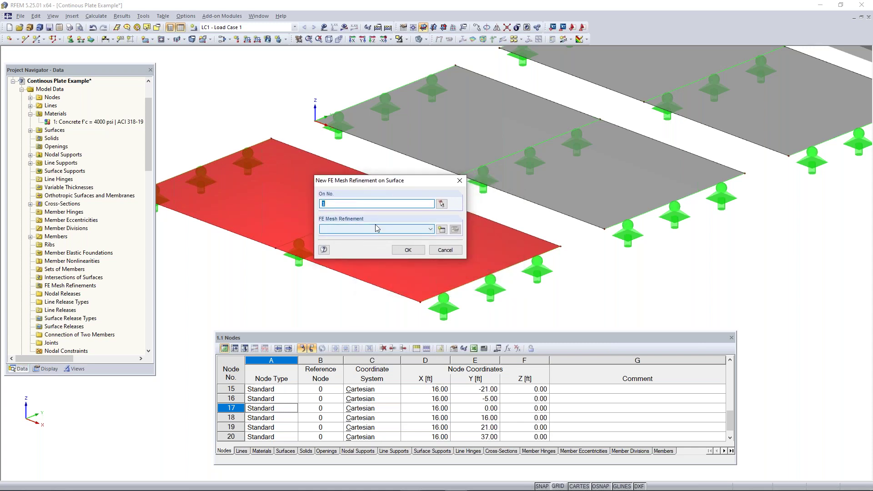
left_click(443, 229)
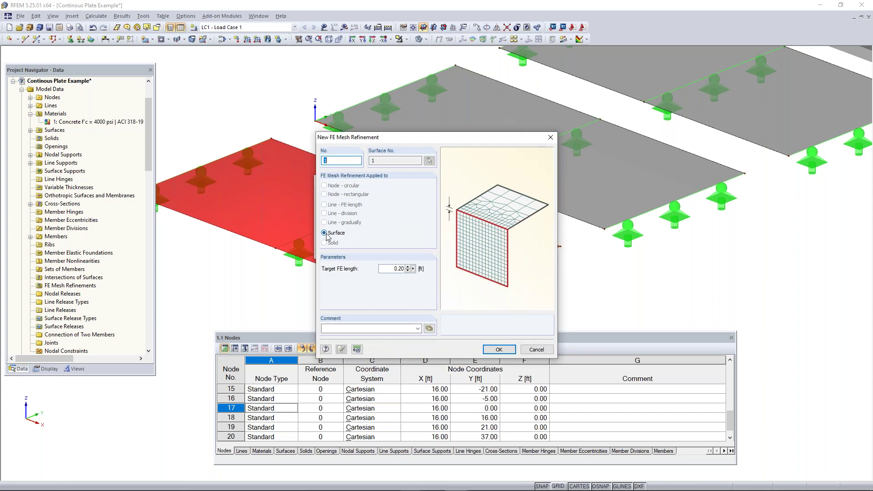
double_click(391, 269)
left_click(498, 350)
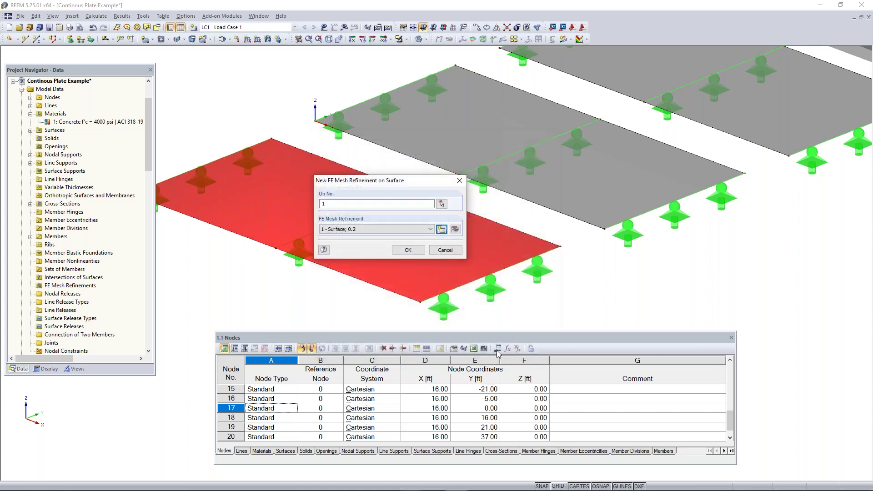
left_click(410, 249)
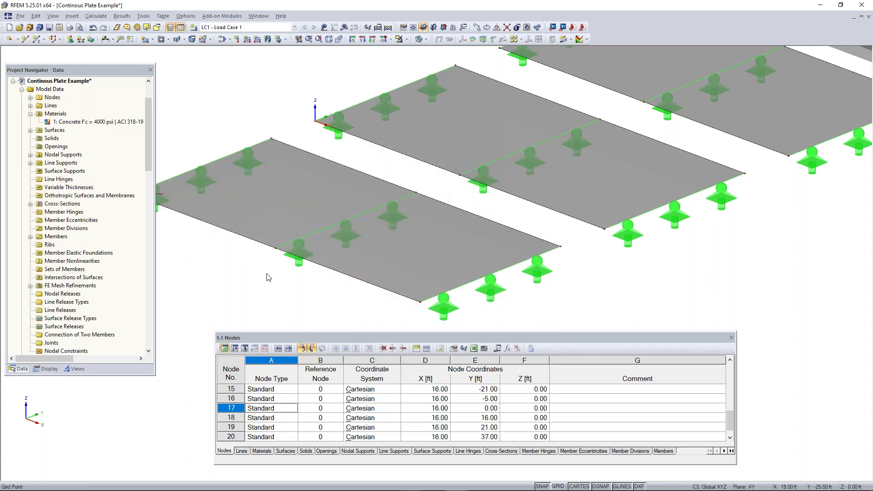
Add a new surface FE mesh refinement with a target FE length of 0.4 ft to the middle plate, surface 2
scroll(268, 276, "down", 2)
middle_click_drag(531, 246, 455, 288)
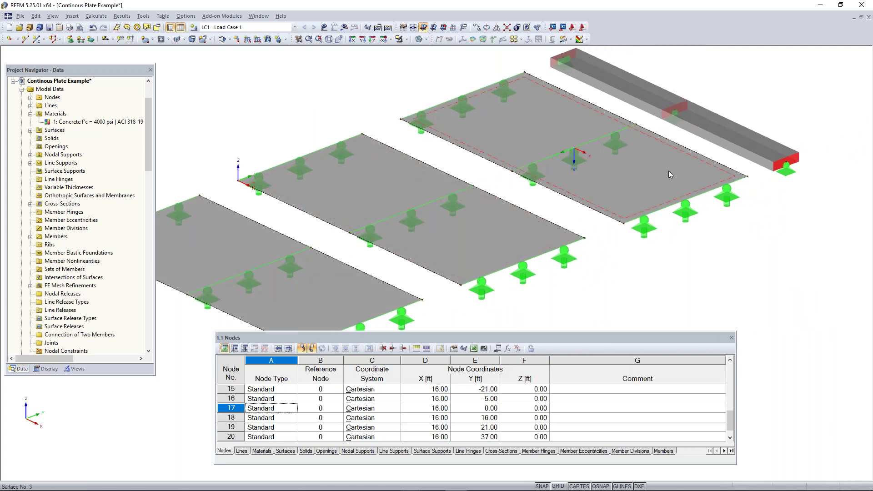
right_click(493, 239)
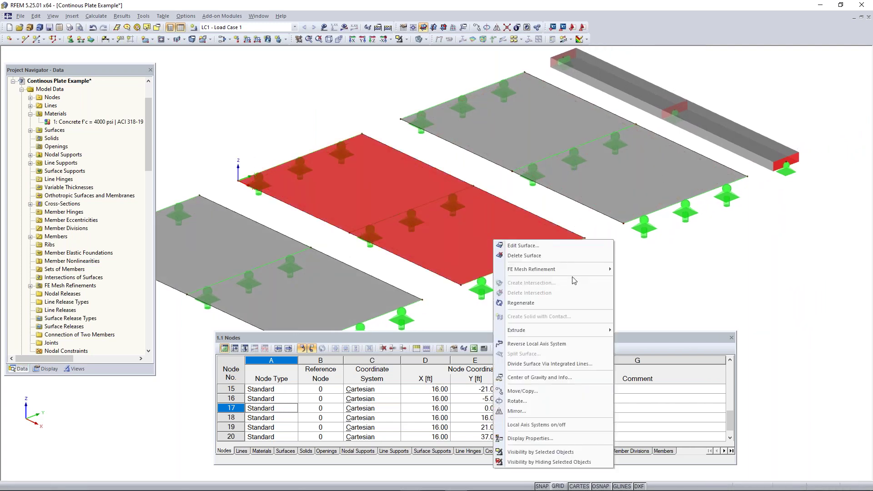
mouse_move(550, 273)
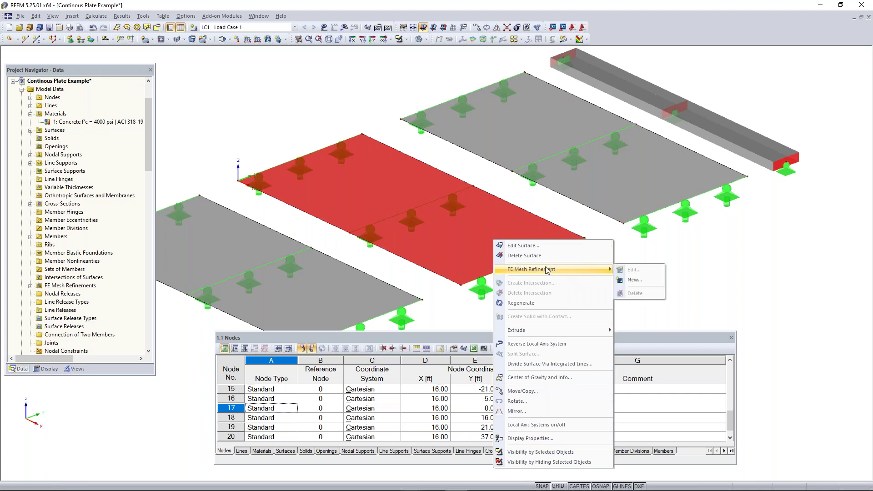
left_click(636, 280)
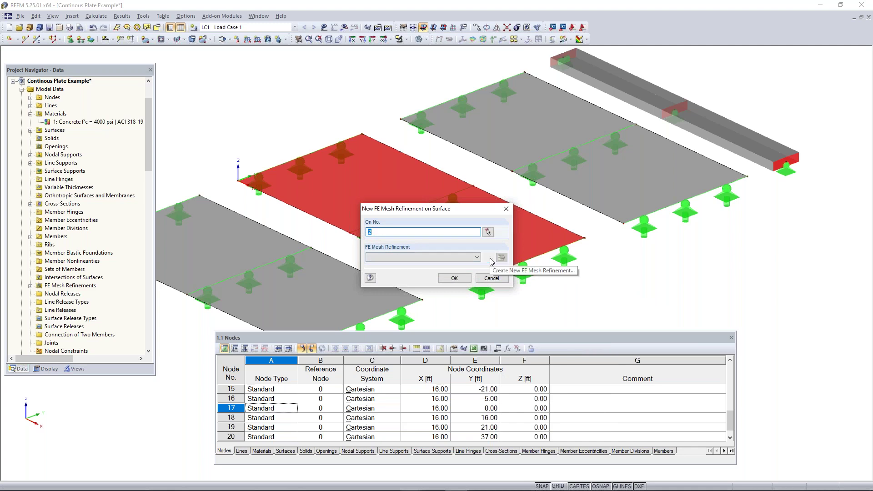
left_click(500, 258)
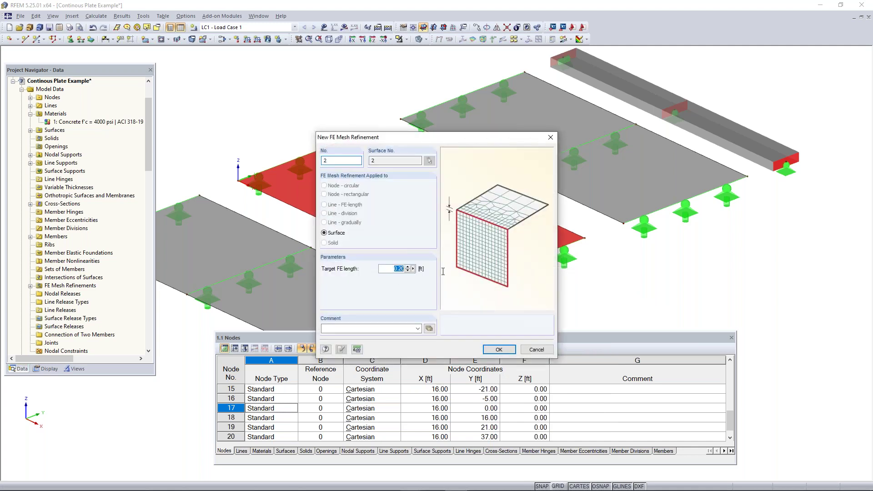
type("0.")
left_click(499, 349)
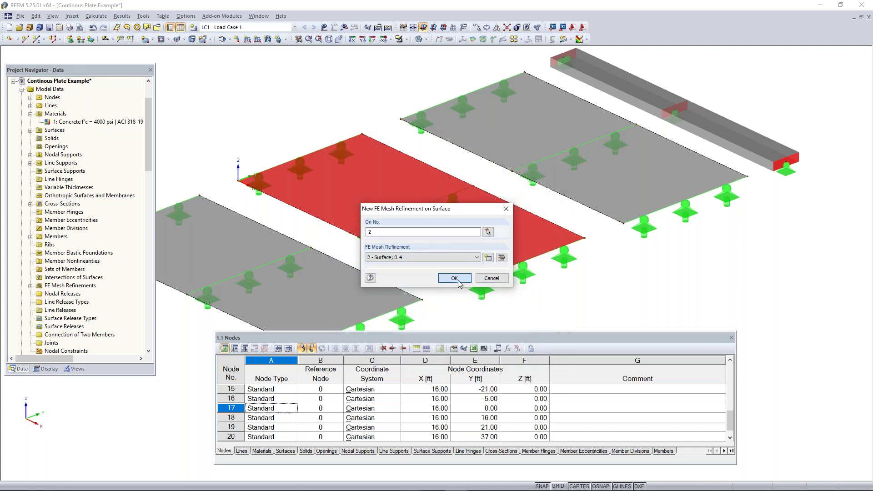
left_click(455, 278)
Create and assign a surface FE mesh refinement with a target FE length of 0.6 ft on the third plate, surface 3
middle_click_drag(610, 247, 520, 224)
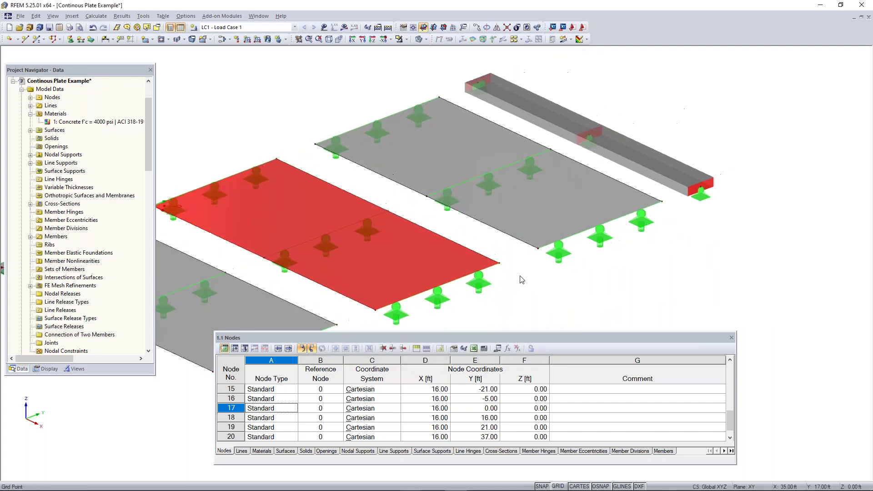
right_click(514, 210)
mouse_move(550, 243)
left_click(603, 248)
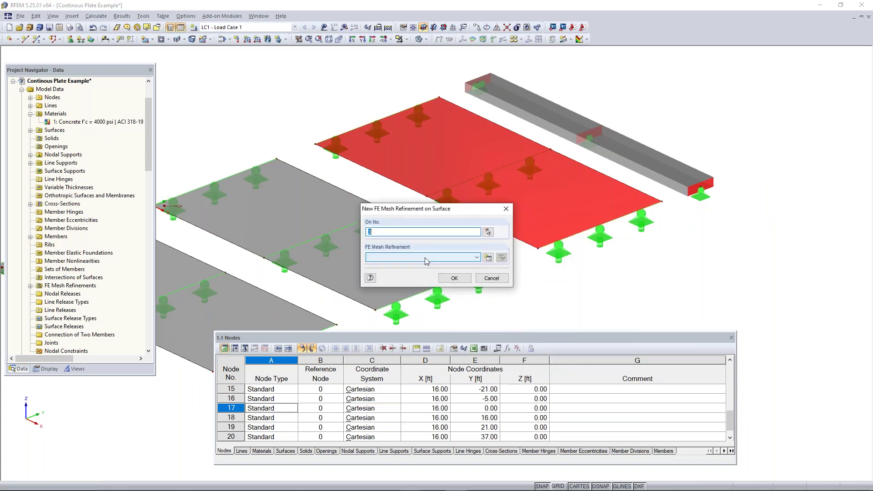
left_click(473, 259)
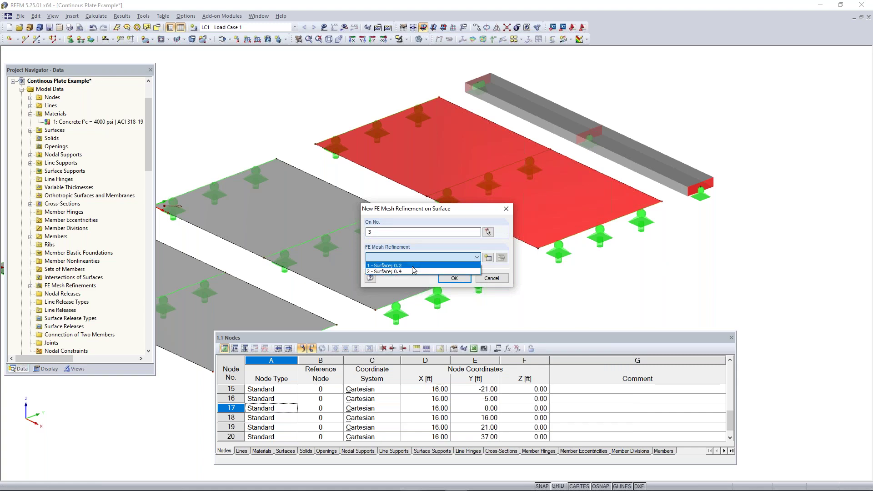
left_click(488, 259)
left_click(487, 258)
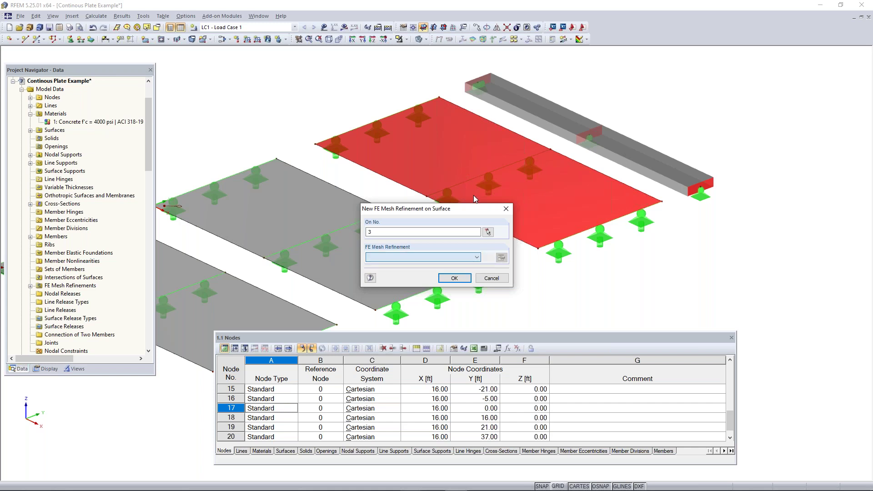
double_click(392, 269)
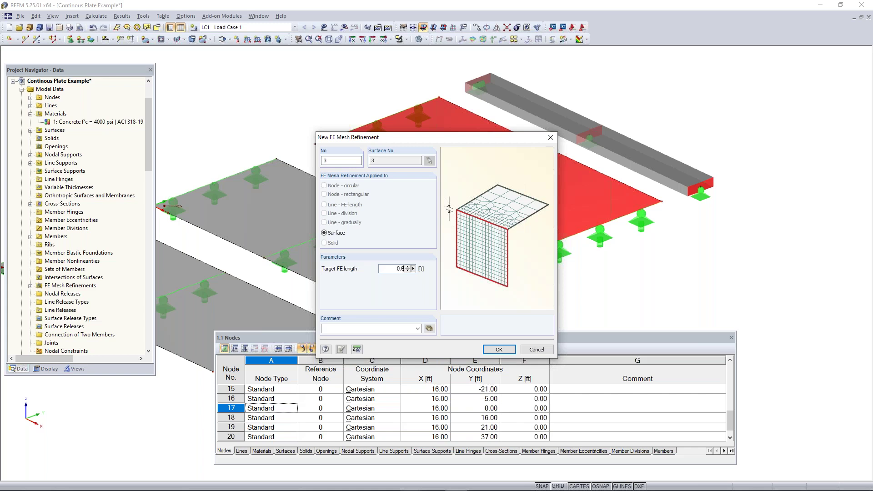
left_click(496, 350)
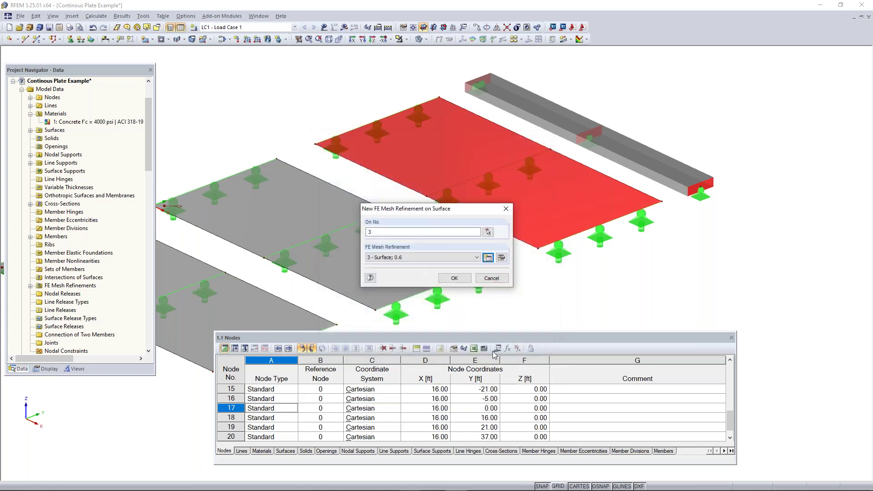
left_click(456, 278)
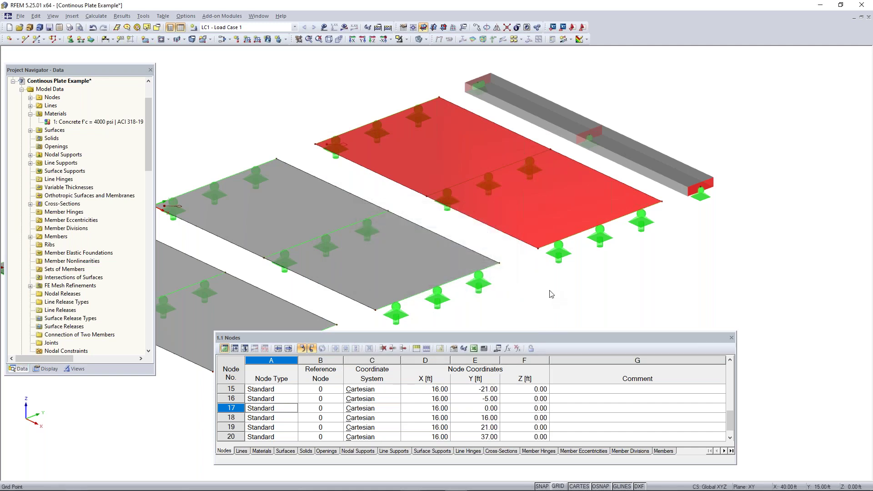
Deselect the plate and generate the FE mesh for the whole model with the surface refinements
scroll(549, 291, "down", 3)
middle_click_drag(555, 268, 588, 175)
left_click(594, 207)
middle_click_drag(580, 216, 571, 252)
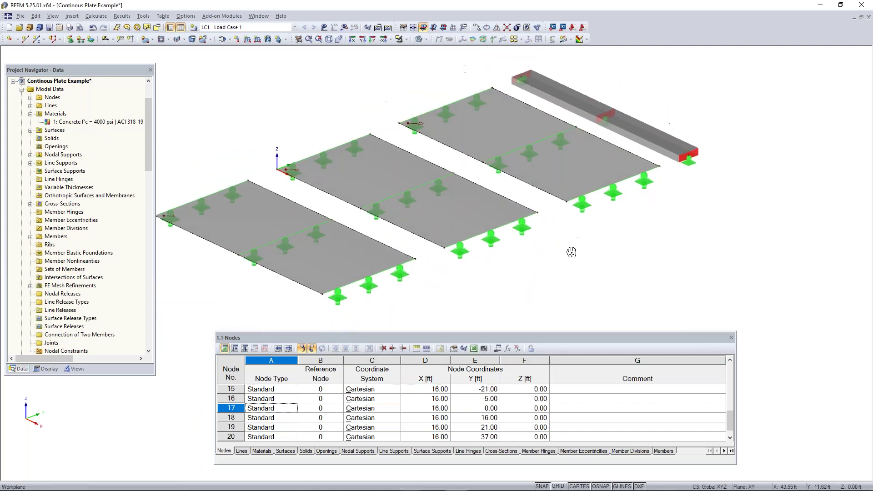
left_click(96, 17)
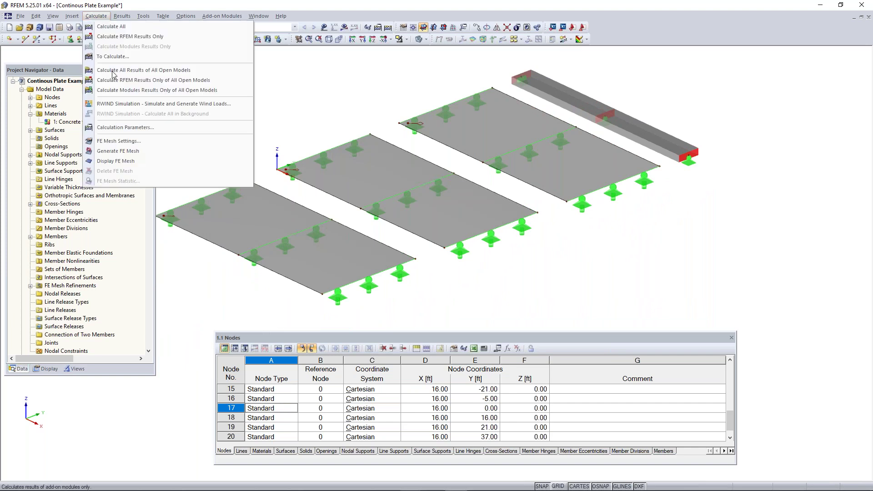
left_click(124, 157)
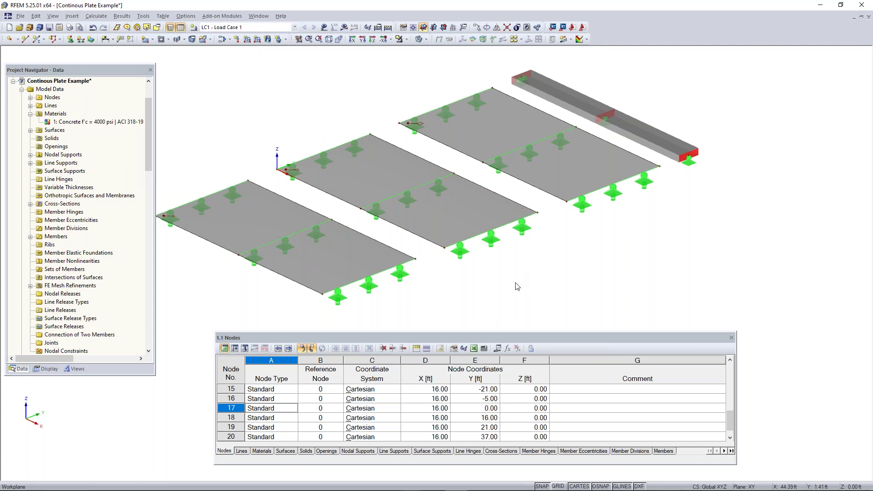
Switch the model to wireframe display and show the generated FE mesh on the plates
left_click(419, 39)
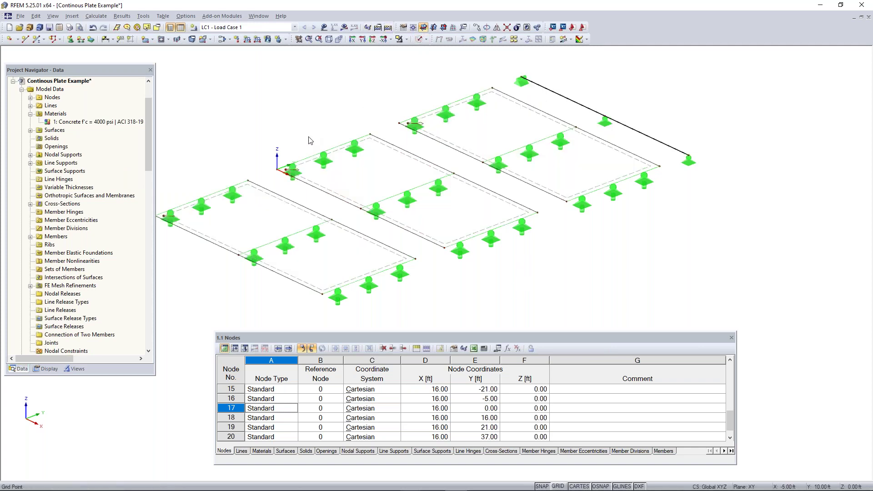
left_click(96, 16)
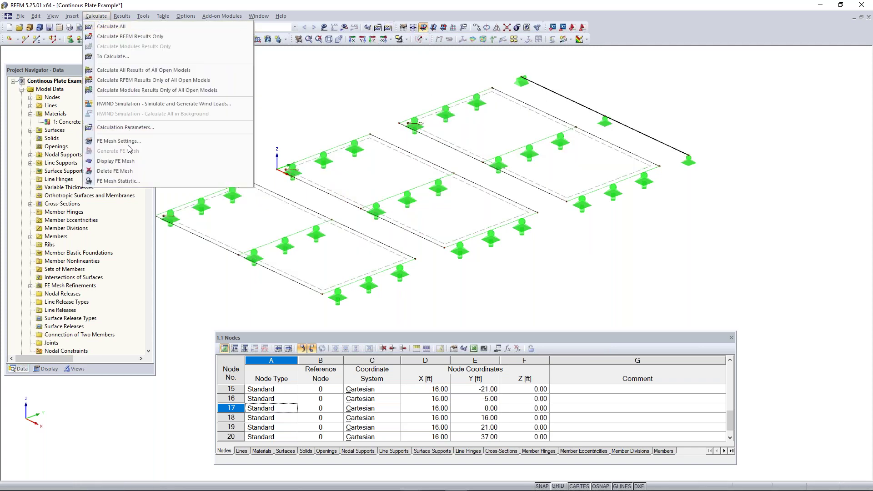
left_click(126, 161)
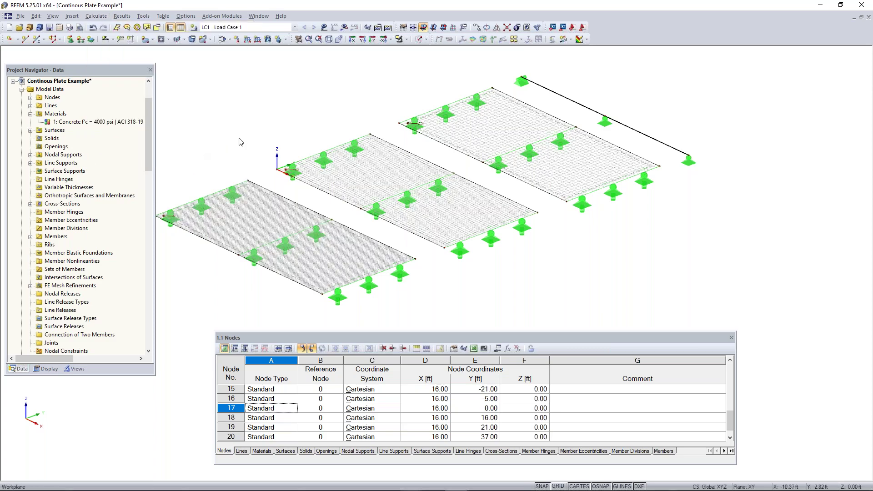
Examine the refined FE mesh and refinement markers on the three plates up close, comparing element density between them
middle_click_drag(219, 148, 275, 139, "ctrl")
middle_click_drag(245, 170, 328, 140)
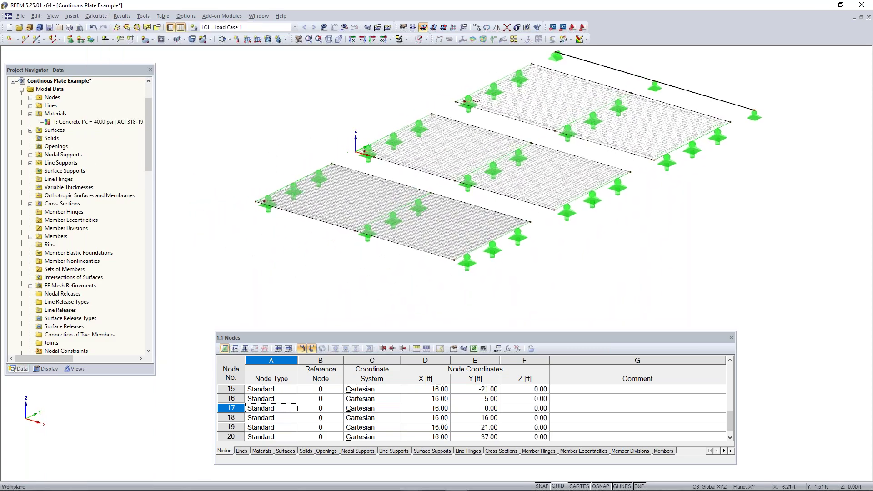
scroll(266, 200, "up", 8)
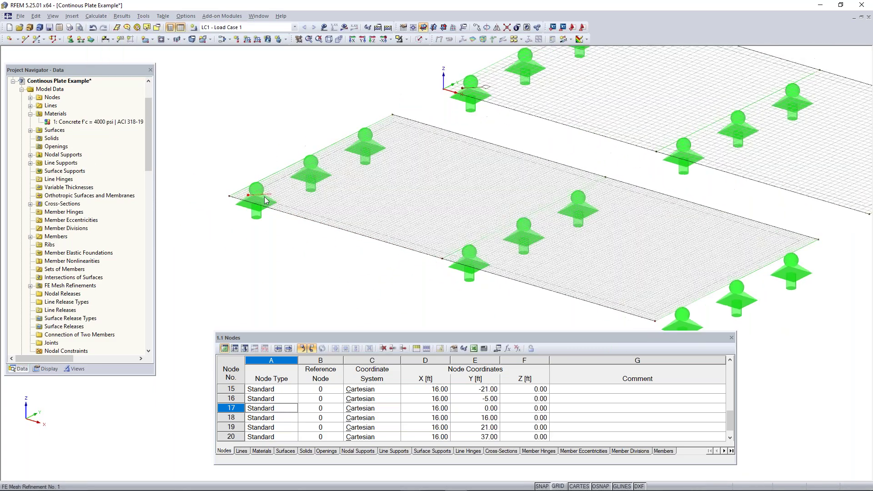
scroll(266, 200, "up", 2)
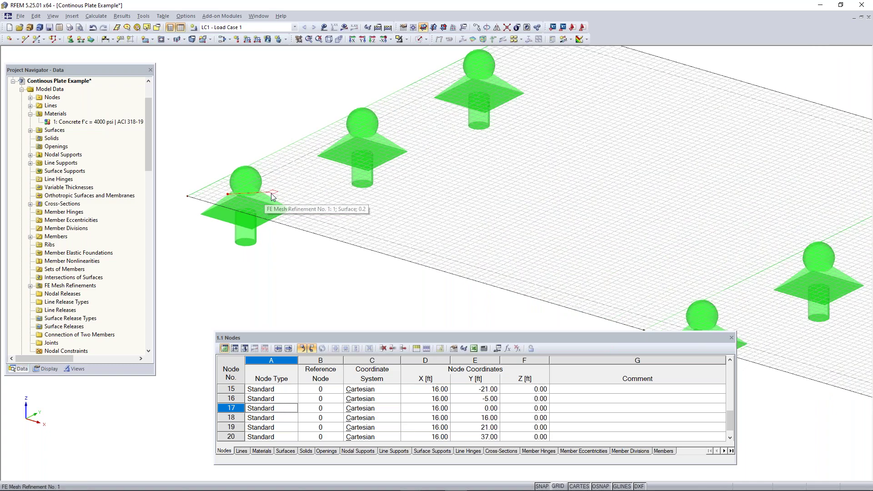
middle_click_drag(536, 59, 331, 229)
middle_click_drag(404, 164, 268, 243)
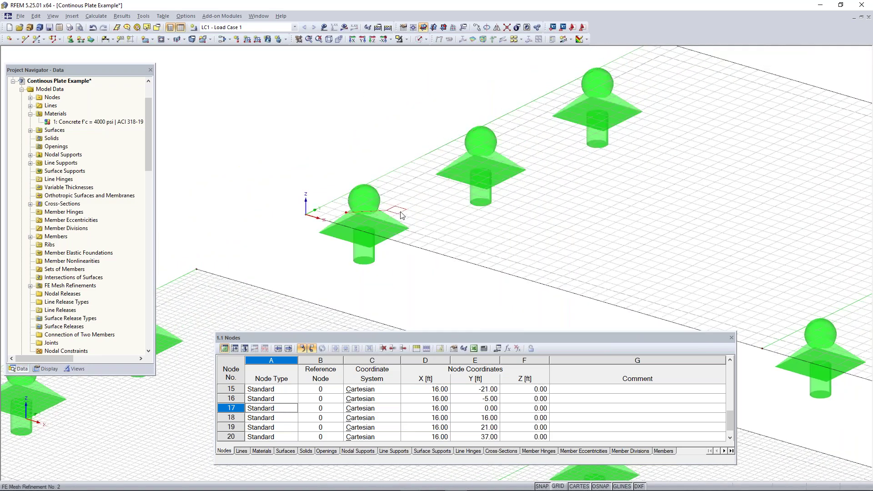
middle_click_drag(644, 130, 355, 278)
middle_click_drag(583, 135, 519, 87)
scroll(338, 187, "down", 1)
middle_click_drag(243, 272, 453, 155)
middle_click_drag(545, 68, 284, 212)
scroll(310, 191, "up", 3)
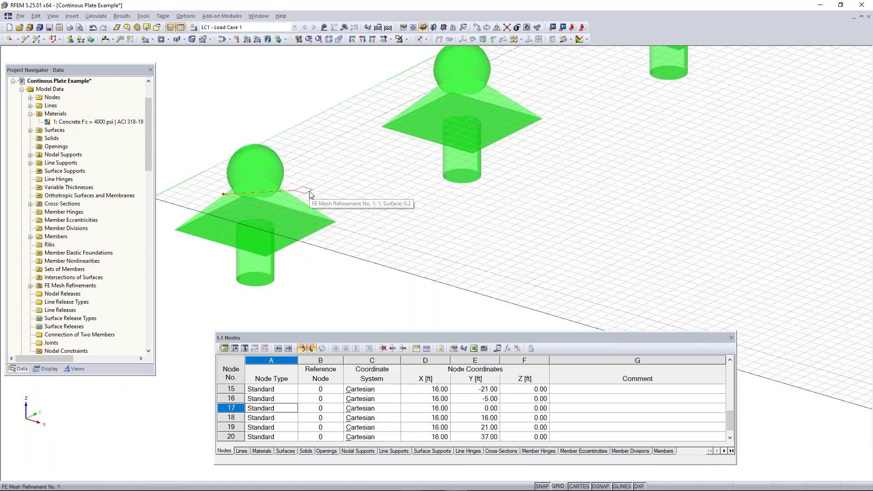
scroll(311, 195, "up", 2)
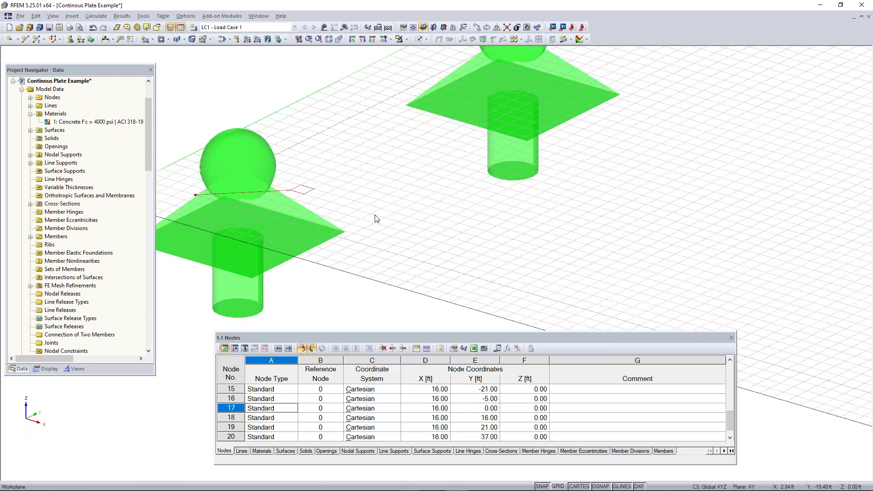
scroll(452, 226, "down", 2)
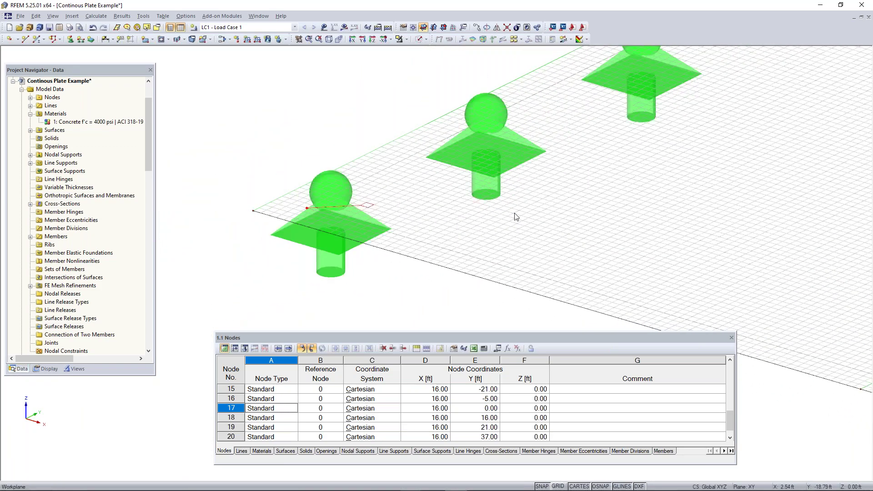
scroll(431, 211, "down", 3)
middle_click_drag(609, 198, 372, 318)
middle_click_drag(544, 198, 325, 307)
middle_click_drag(576, 184, 518, 203)
scroll(424, 280, "down", 2)
scroll(308, 326, "down", 3)
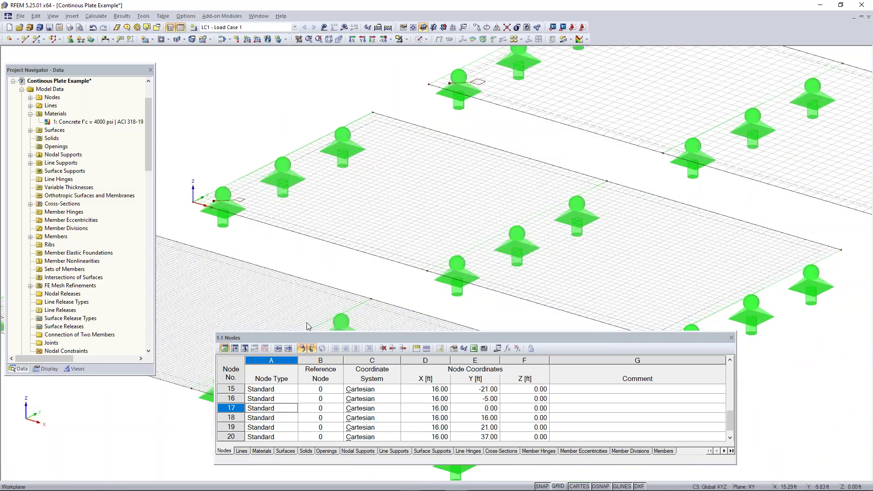
scroll(486, 189, "up", 3)
scroll(495, 198, "down", 3)
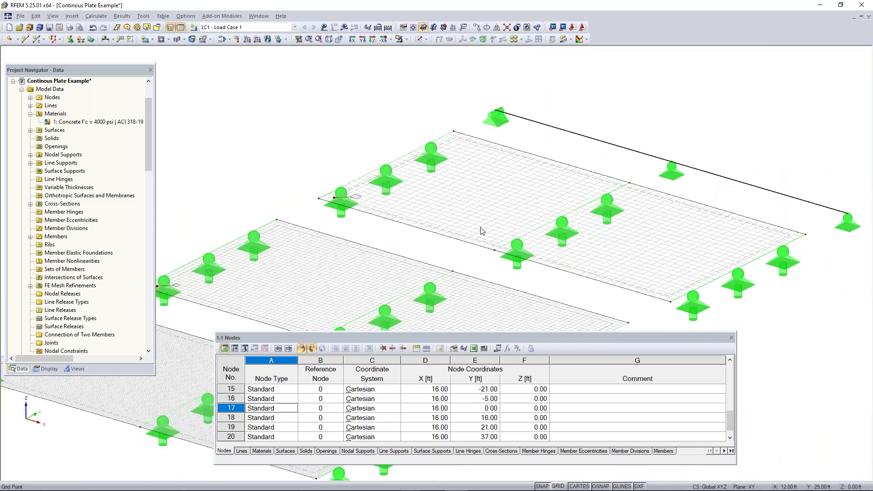
Start a new numerically defined section through the surfaces and name it AA
middle_click_drag(459, 282, 474, 177)
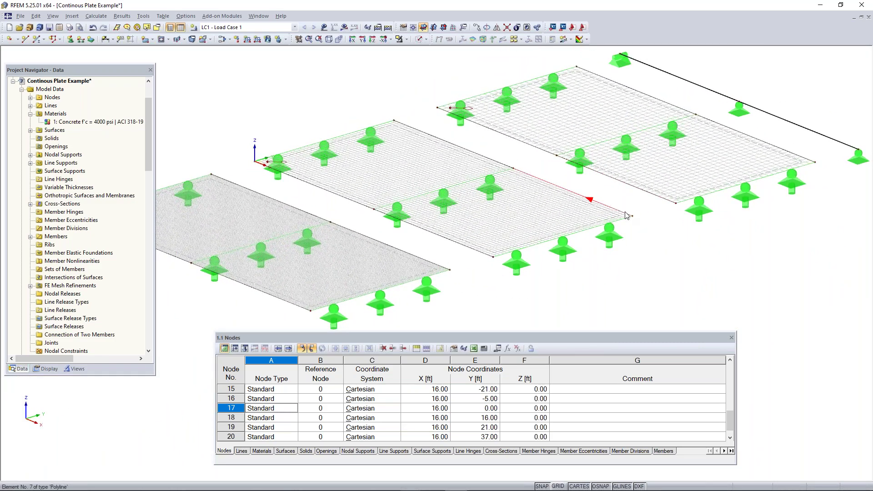
scroll(625, 211, "down", 1)
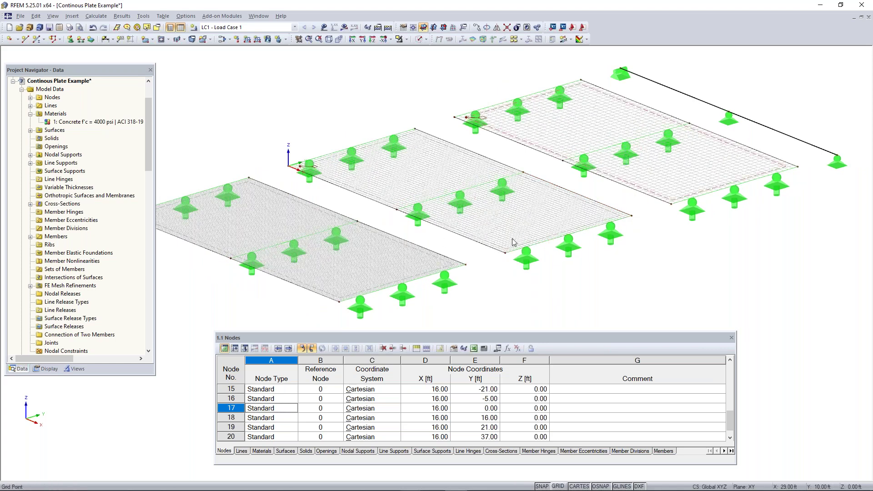
scroll(507, 242, "down", 1)
middle_click_drag(507, 242, 526, 249, "ctrl")
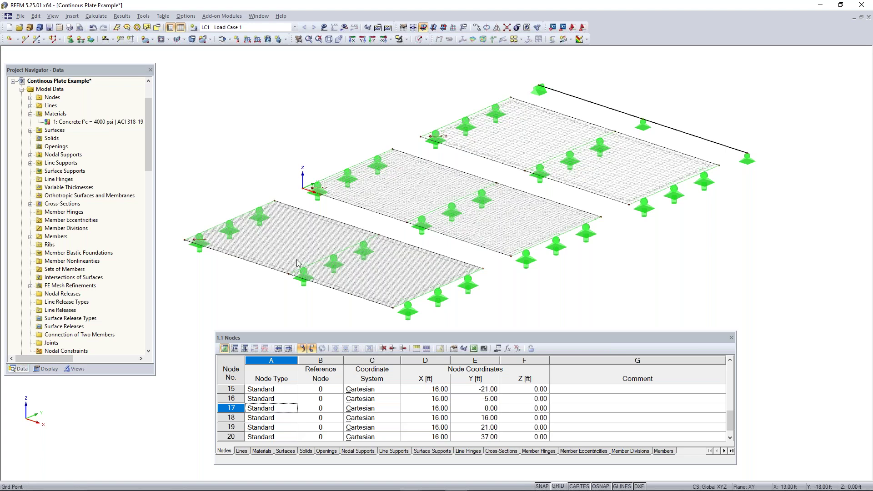
mouse_move(473, 266)
middle_mouse_down("ctrl")
mouse_move(452, 274)
mouse_move(471, 274)
middle_mouse_up("ctrl")
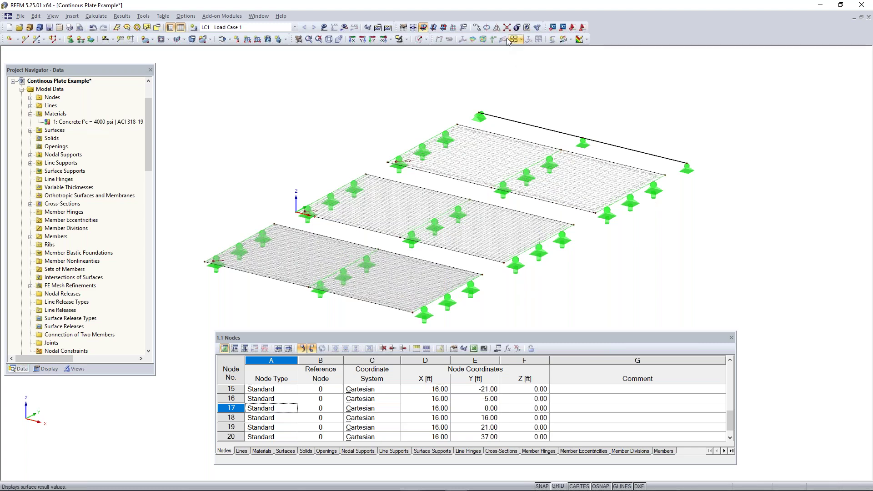
left_click(572, 43)
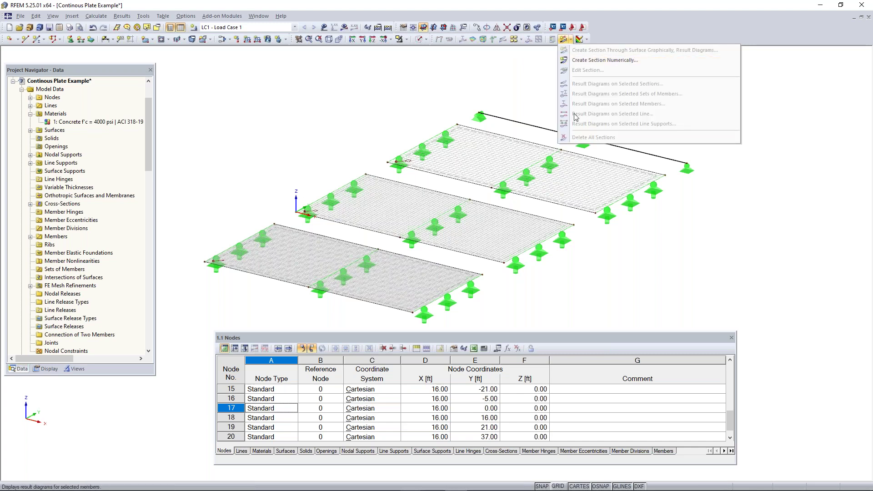
left_click(590, 62)
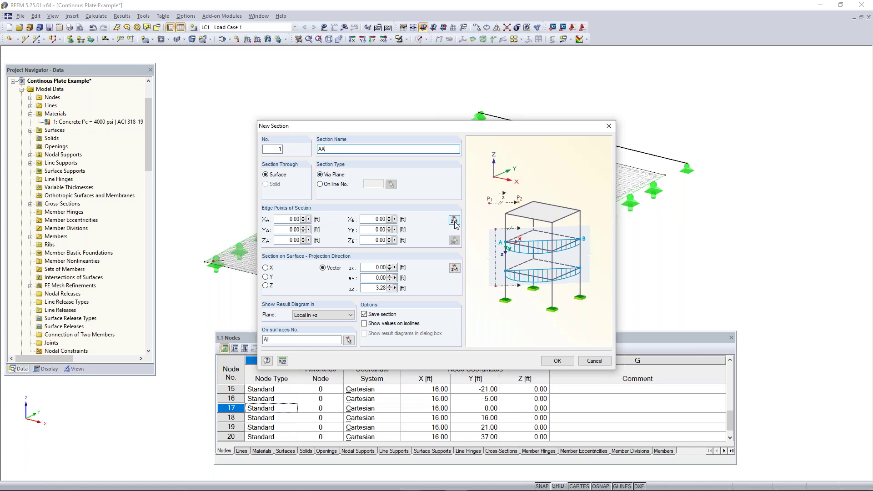
Create section AA across the finest-meshed plate from (0, -13, 0) to (32, -13, 0) ft, with result diagrams in the local +z plane
left_click(293, 219)
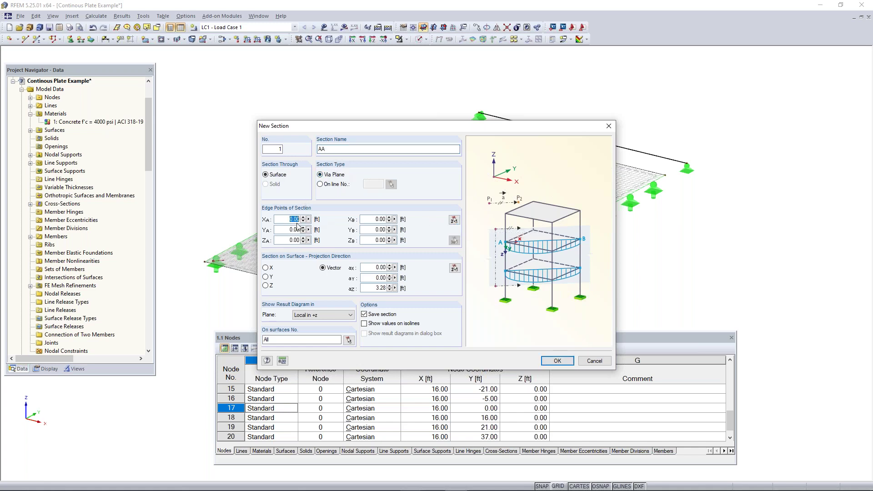
left_click(454, 220)
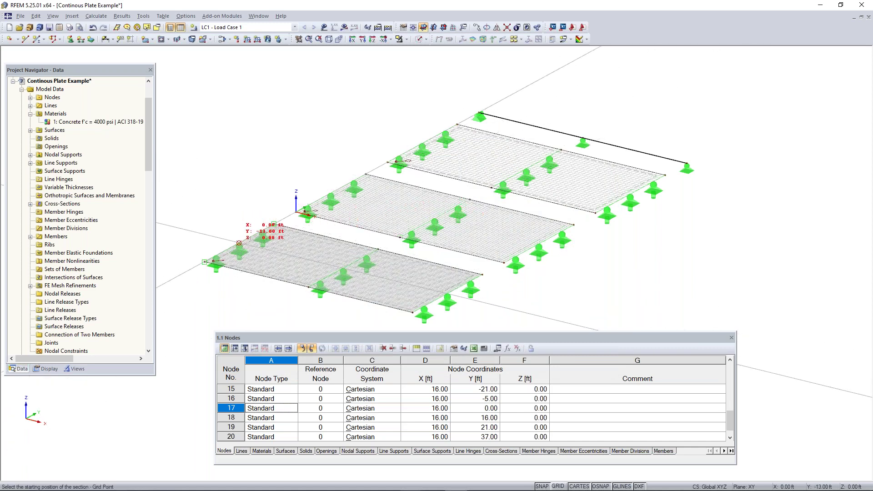
left_click(239, 243)
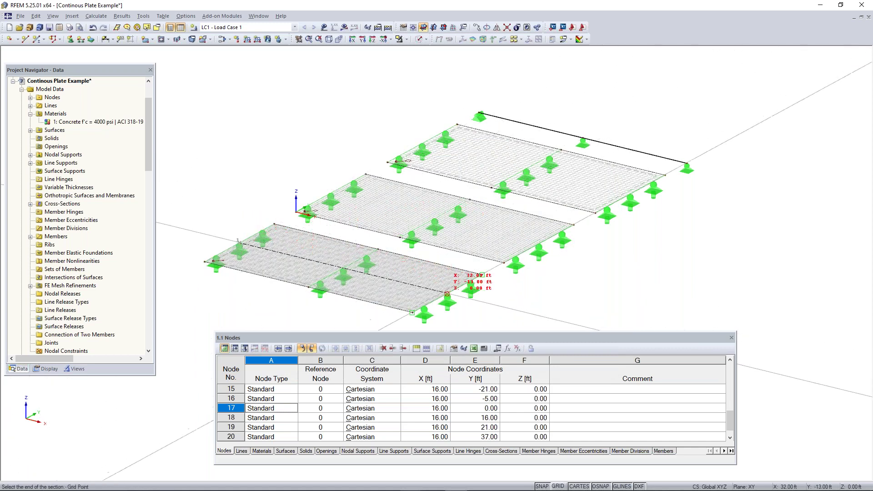
left_click(447, 294)
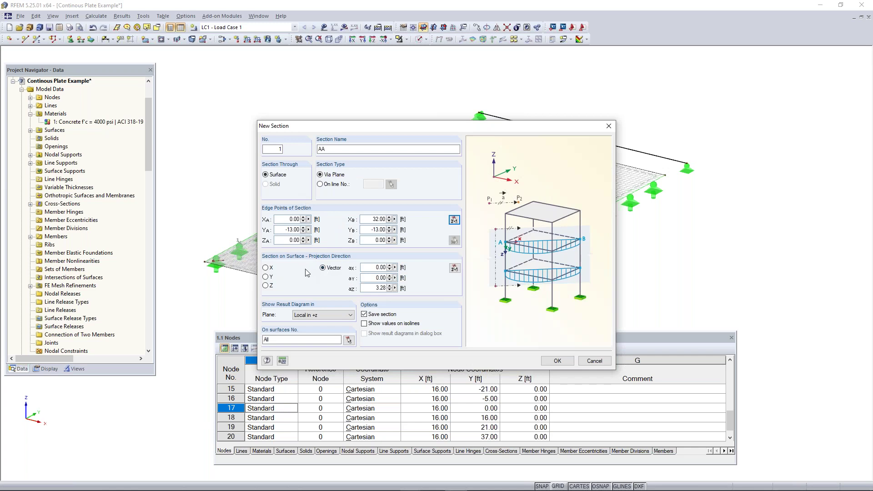
left_click(321, 320)
left_click(321, 321)
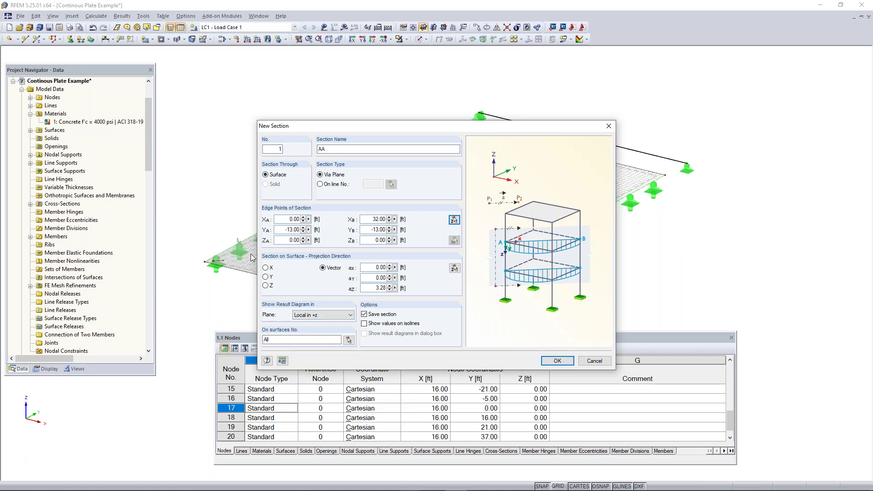
left_click(328, 315)
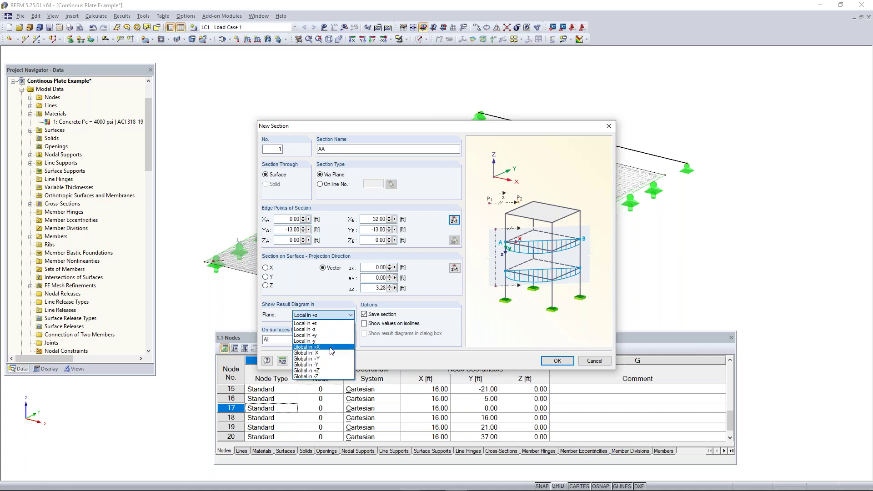
left_click(350, 316)
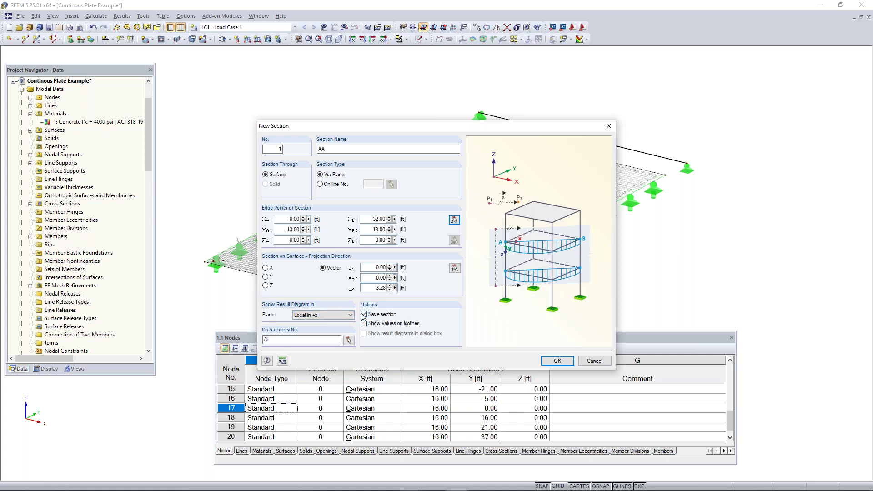
left_click(557, 361)
Try to copy section AA from the finest-meshed plate to the middle plate
scroll(319, 273, "up", 3)
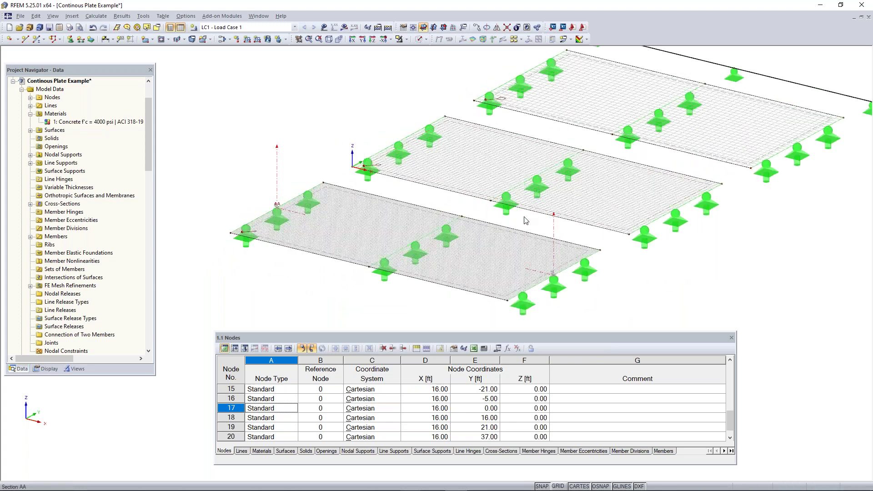
scroll(282, 216, "down", 2)
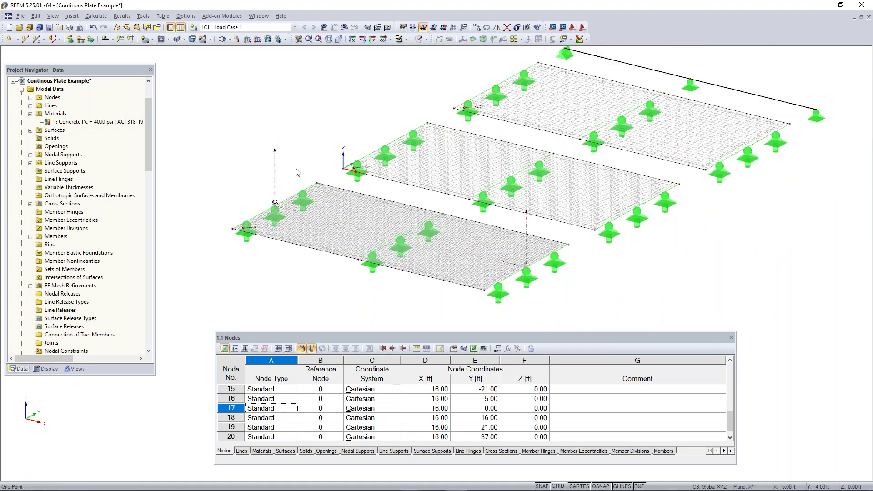
middle_click_drag(623, 284, 509, 312)
middle_click_drag(438, 304, 486, 306)
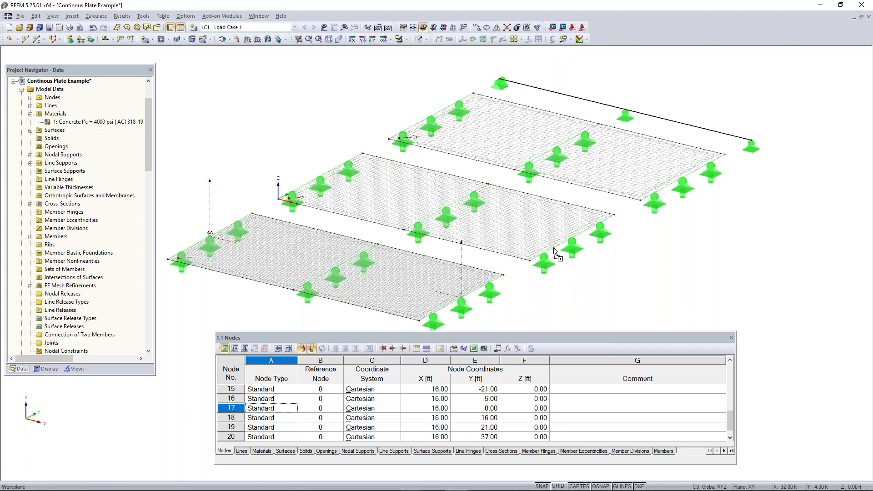
left_click(573, 242)
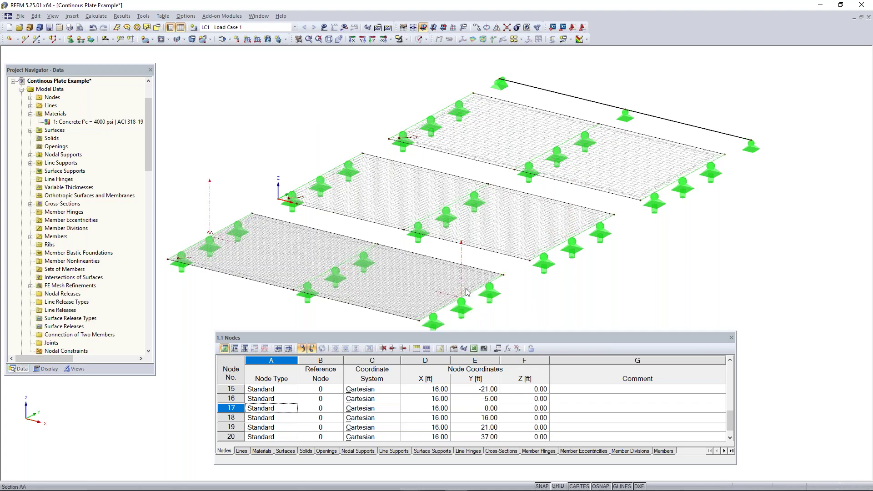
left_click(576, 234)
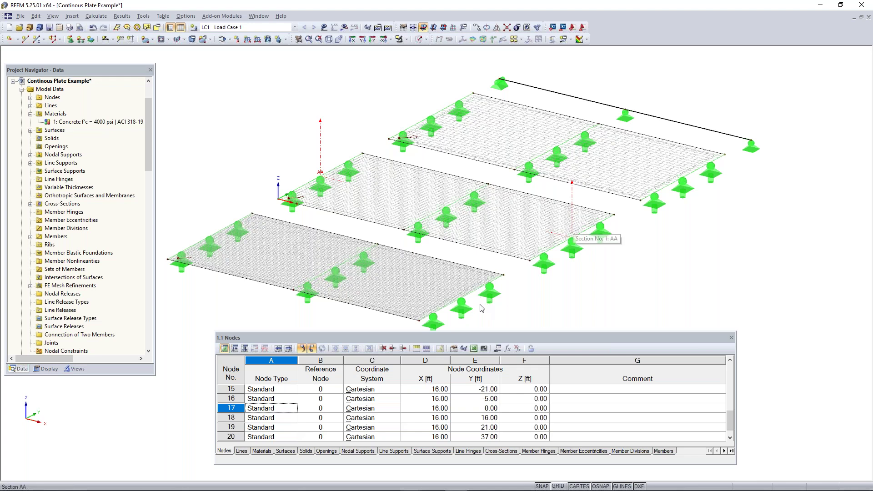
middle_click_drag(538, 314, 548, 296)
scroll(478, 272, "up", 2)
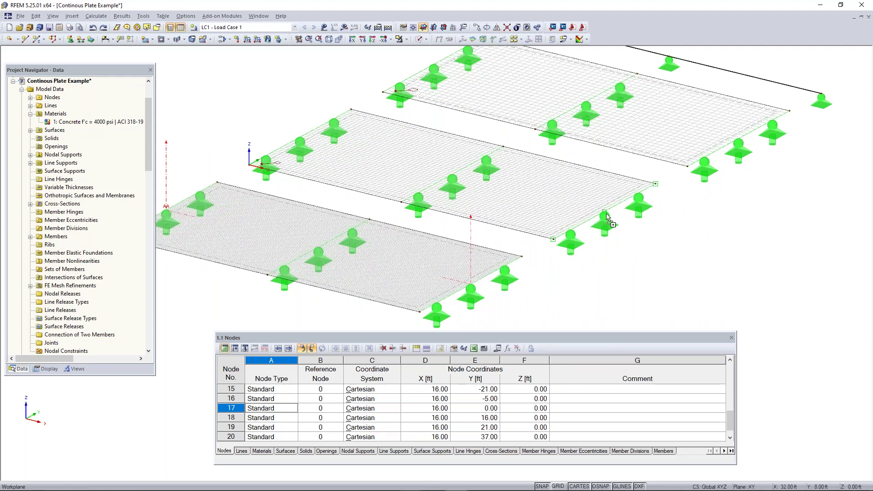
scroll(611, 227, "down", 1)
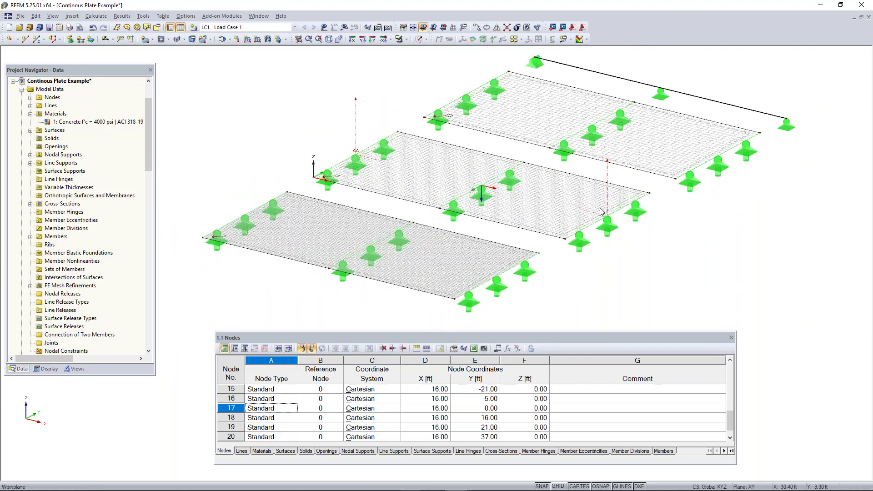
scroll(610, 218, "up", 1)
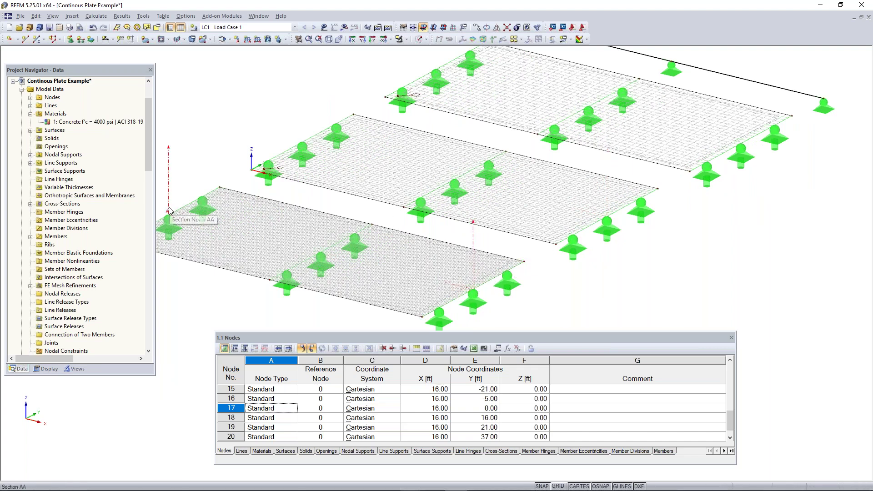
Copy section AA to the matching centerline positions on the middle plate and the coarsest-meshed plate beside the beam
left_click(302, 153)
left_click(720, 267)
middle_click_drag(720, 267, 628, 294)
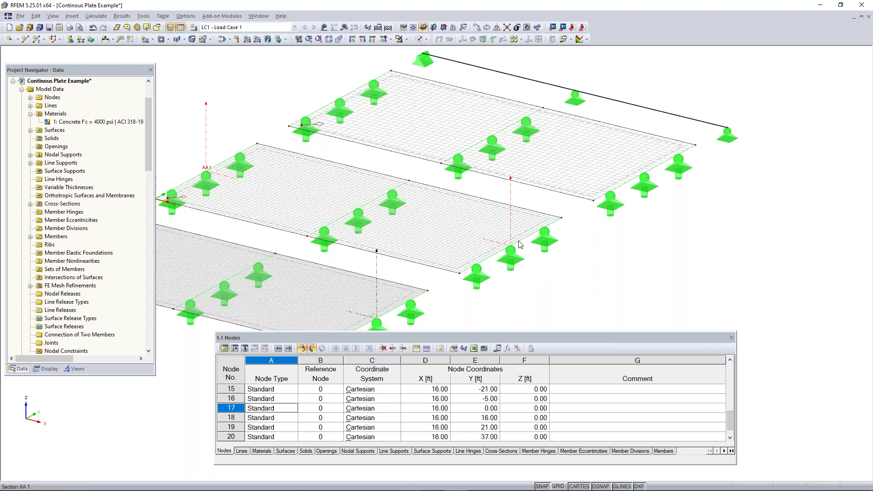
left_click_drag(510, 245, 644, 172)
left_click_drag(645, 164, 510, 246, "ctrl")
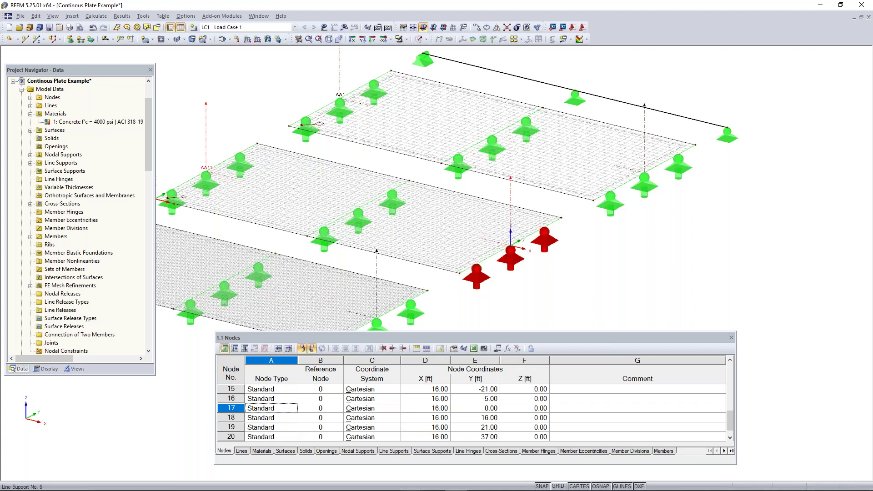
left_click(609, 275)
Open the saved sections for editing from the model's Sections entry
scroll(604, 281, "down", 2)
middle_click_drag(605, 281, 677, 253)
middle_click_drag(677, 253, 462, 298, "ctrl")
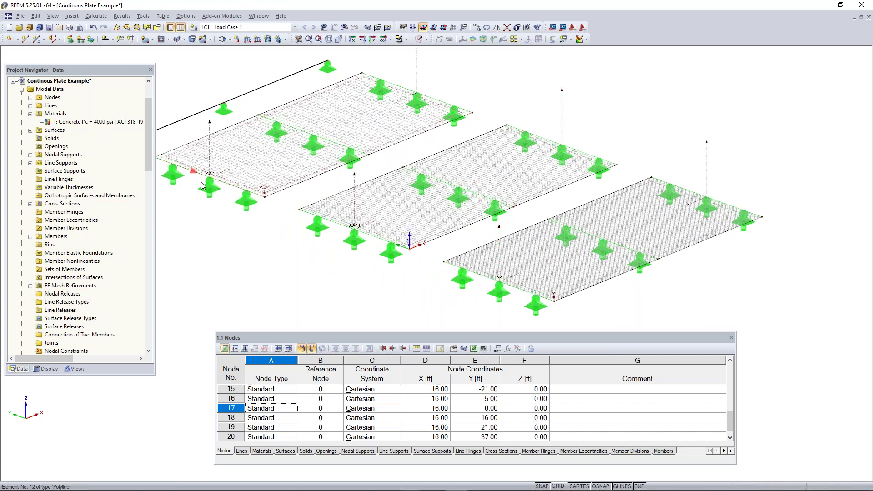
scroll(133, 216, "down", 7)
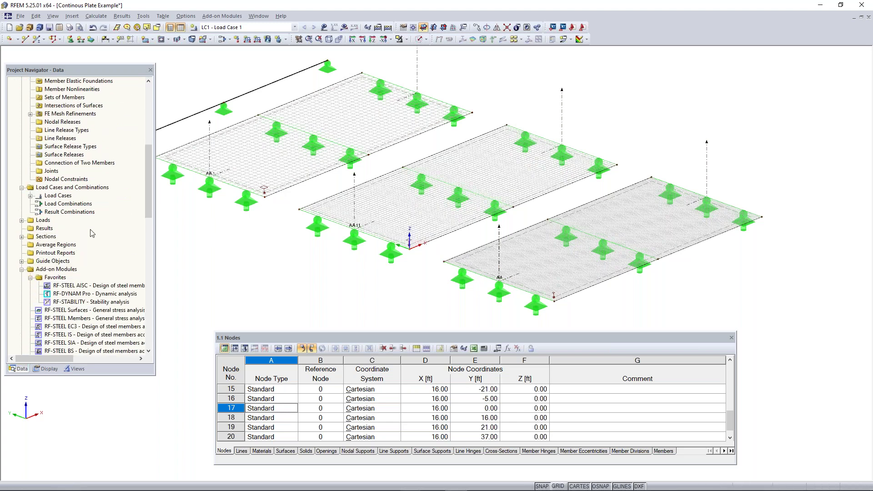
right_click(38, 237)
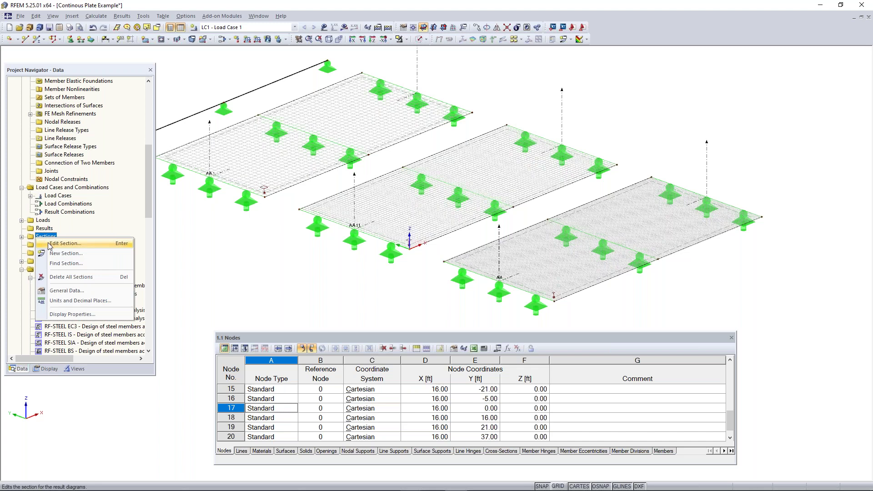
Rename section 2 as AB
left_click(40, 235)
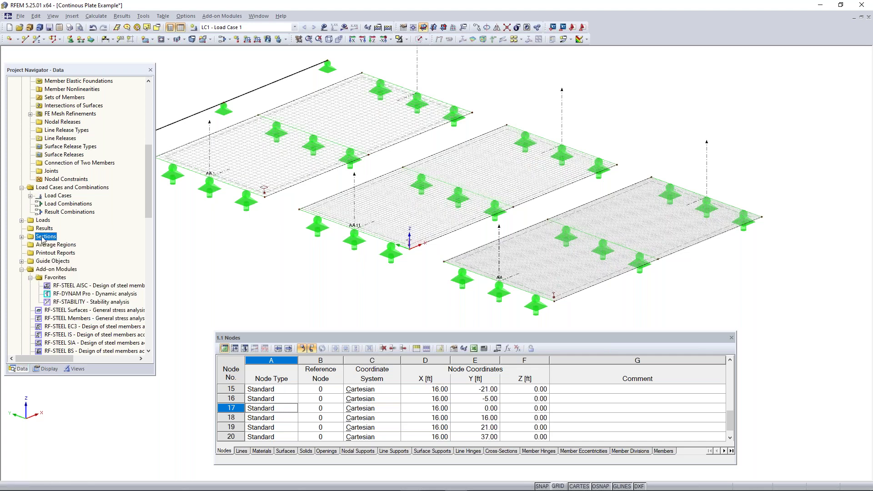
left_click(22, 237)
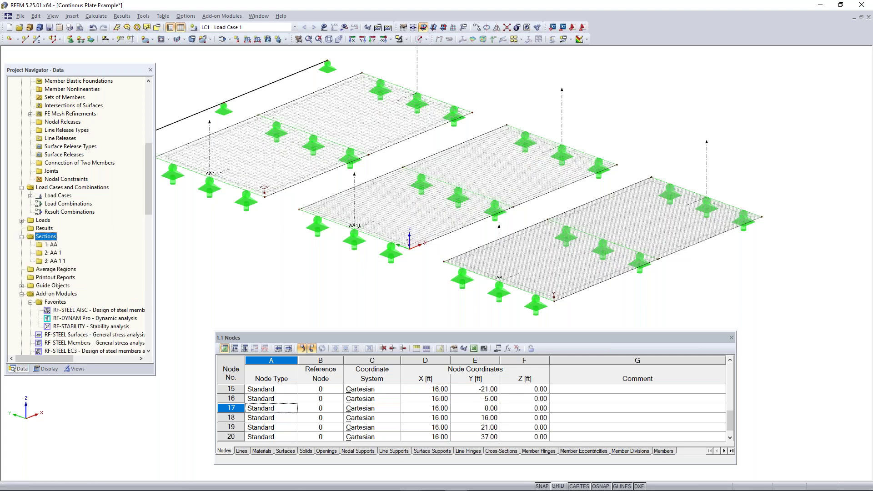
left_click(55, 254)
left_click(392, 150)
key("BackSpace")
key("BackSpace")
key("BackSpace")
type("B")
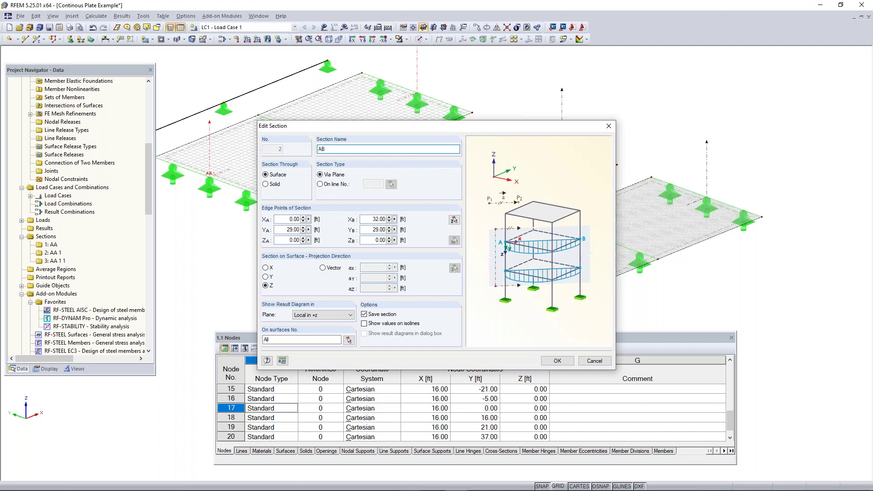
left_click(558, 360)
Rename section 3 as AC
left_click(53, 262)
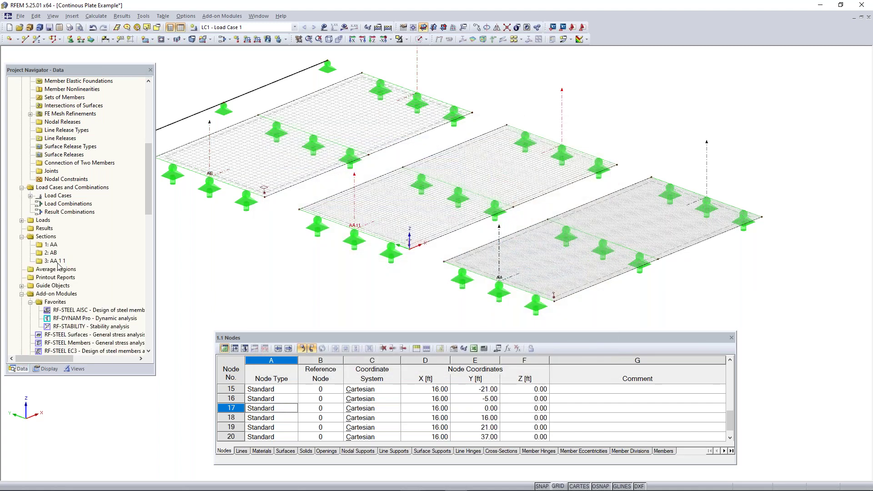
double_click(58, 263)
key("BackSpace")
key("BackSpace")
key("BackSpace")
key("BackSpace")
key("BackSpace")
type("C")
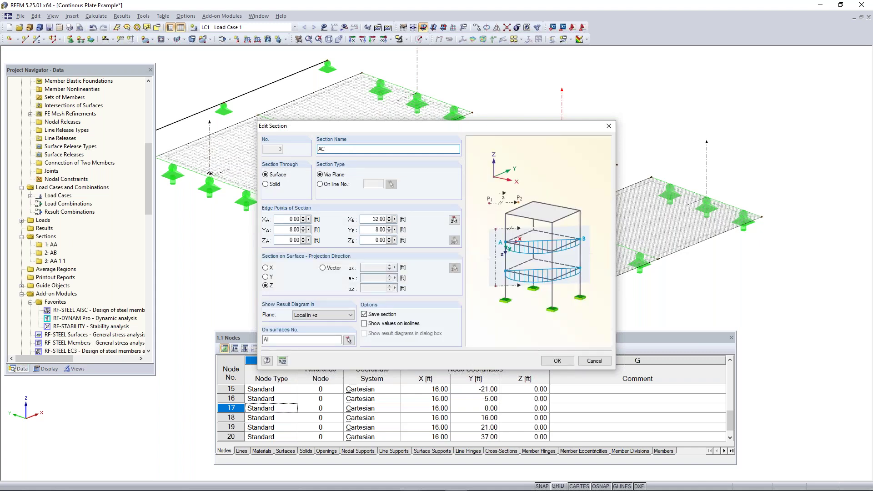
left_click(558, 361)
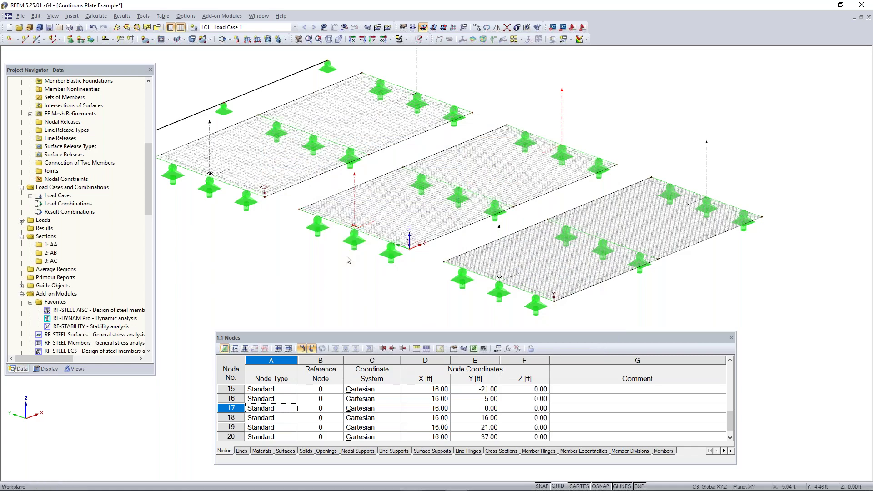
Show the plates and beam as a transparent solid model, viewed from the opposite side
scroll(355, 259, "down", 1)
middle_click_drag(702, 202, 607, 163, "ctrl")
left_click(418, 39)
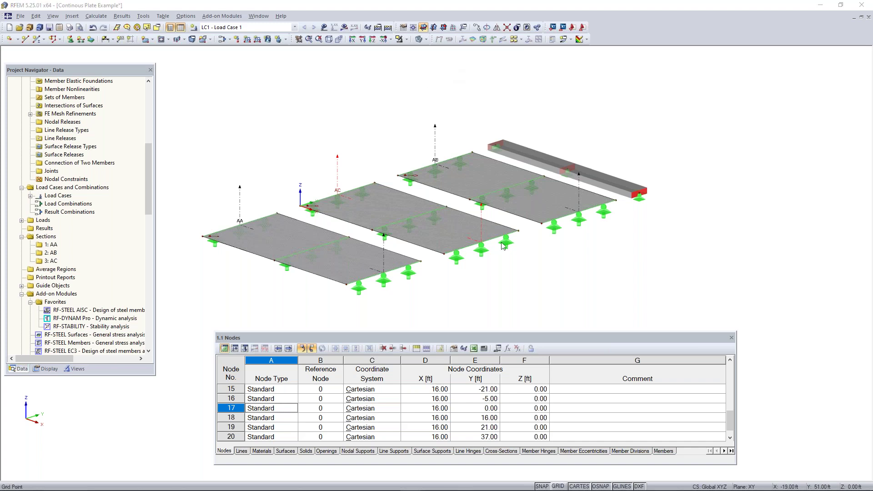
Switch to the PowerPoint slide show and advance from the Continuous Plate slide to the Any Questions slide
key("super")
mouse_move(414, 483)
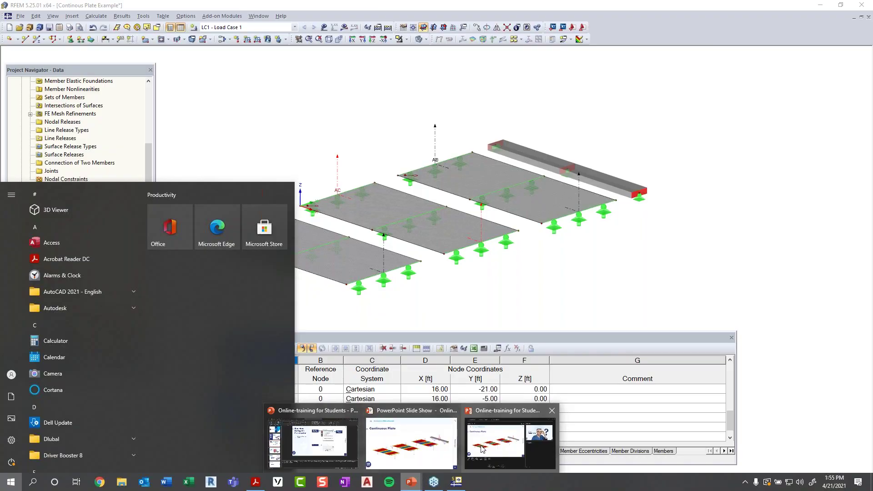
left_click(485, 449)
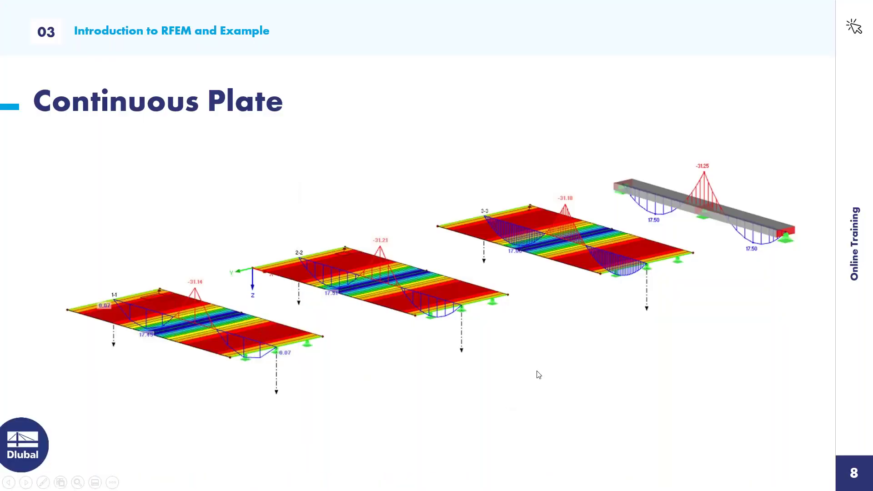
left_click(537, 371)
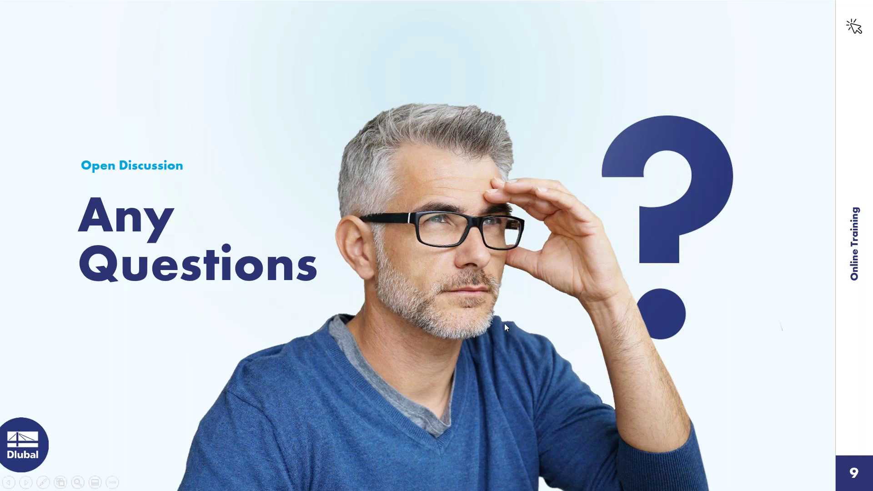
Switch back from the slide show to the Continous Plate Example model in RFEM
key("super")
key("super")
key("super")
left_click(458, 486)
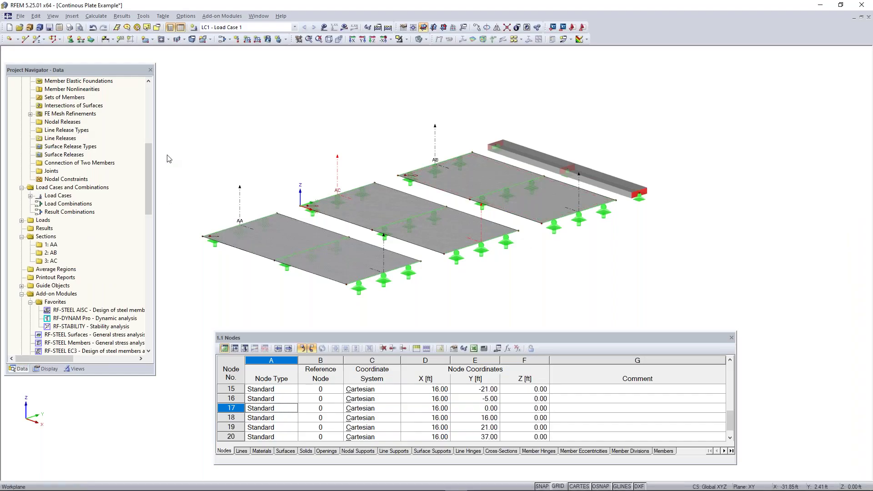
Try setting up a new model with load cases and combinations classified according to ASCE 7-16
left_click_drag(149, 168, 149, 108)
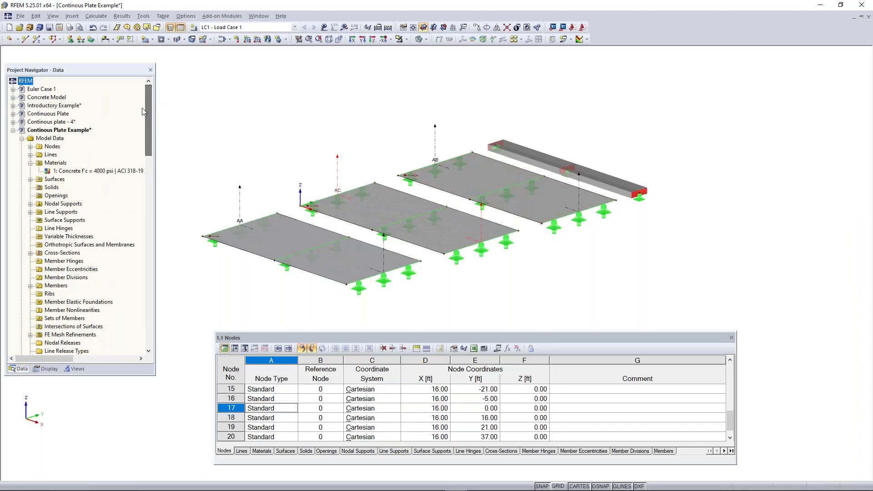
left_click(7, 28)
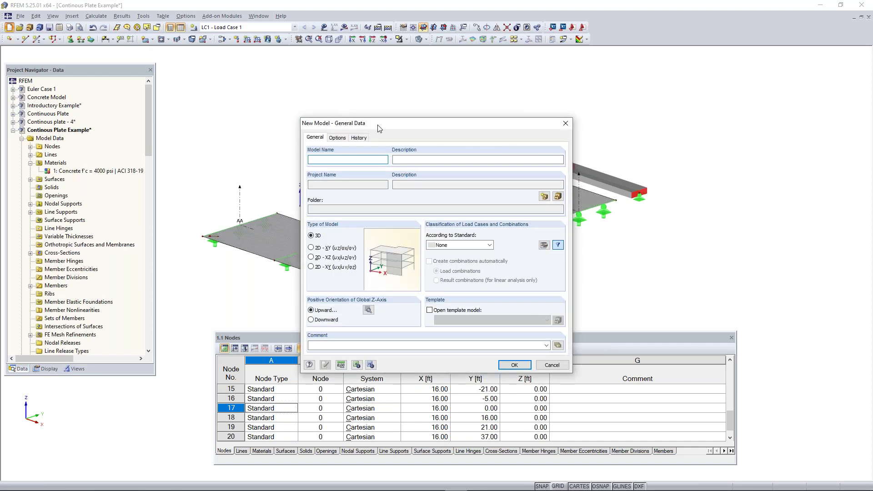
left_click_drag(389, 125, 375, 97)
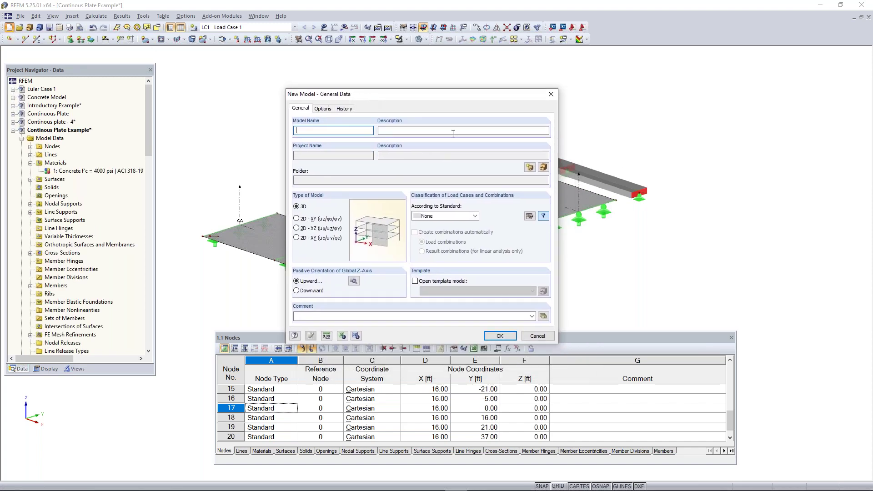
left_click(462, 217)
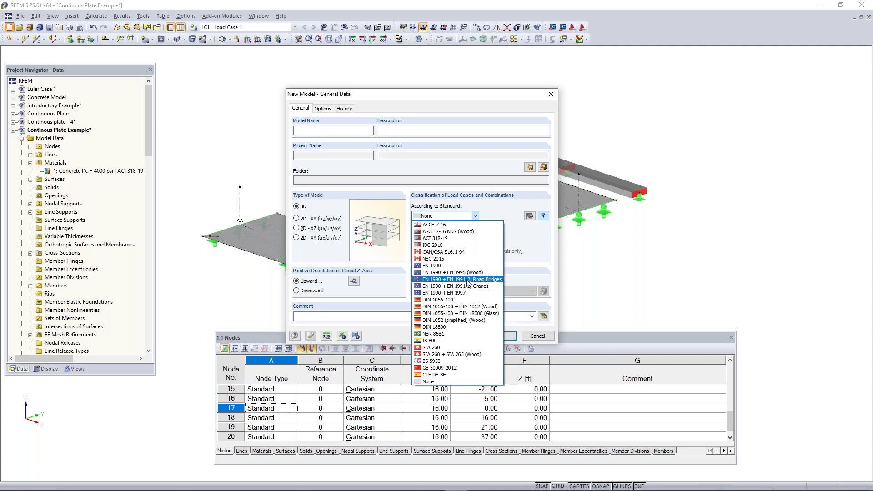
left_click(456, 225)
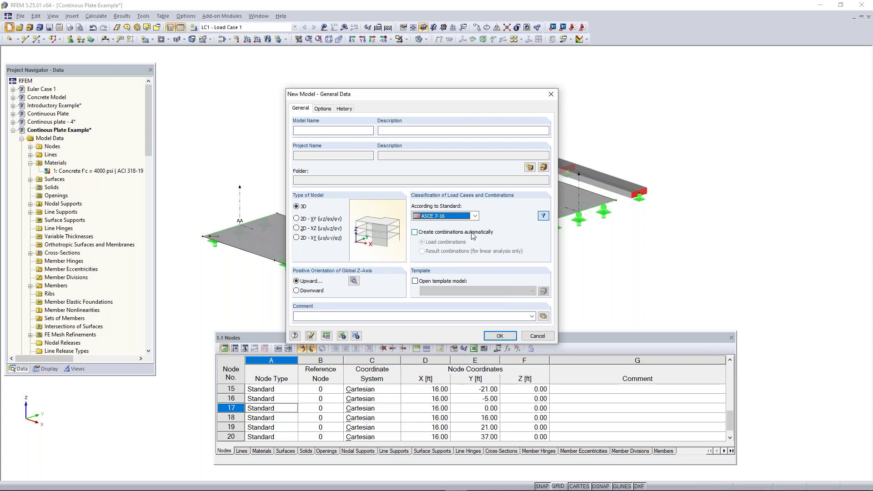
left_click(550, 94)
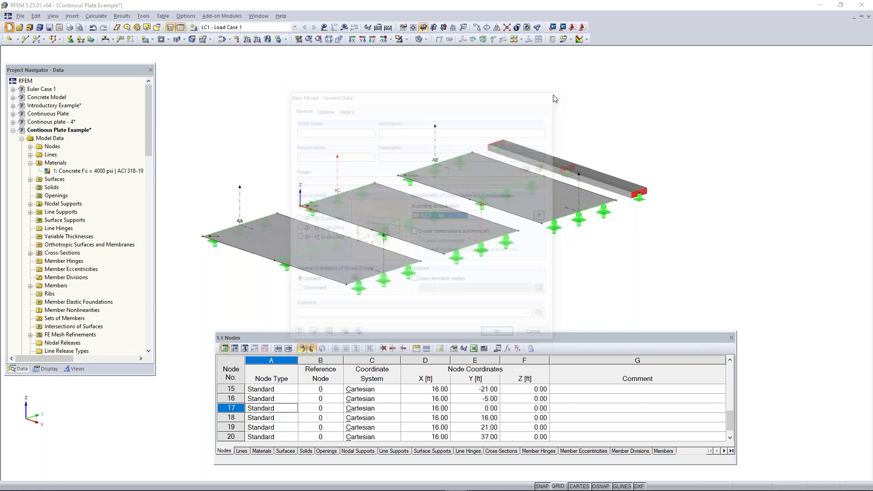
Review the load classification standards offered in the general data of the Continous Plate Example model
scroll(69, 142, "down", 2)
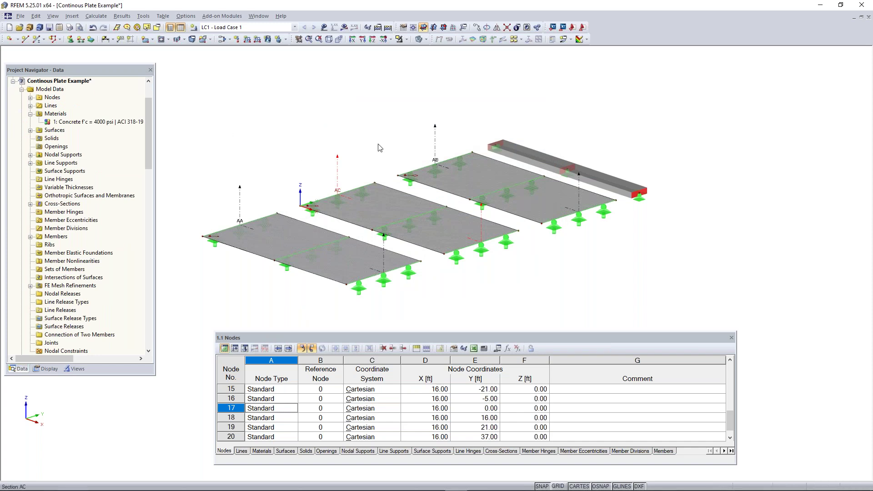
left_click(55, 82)
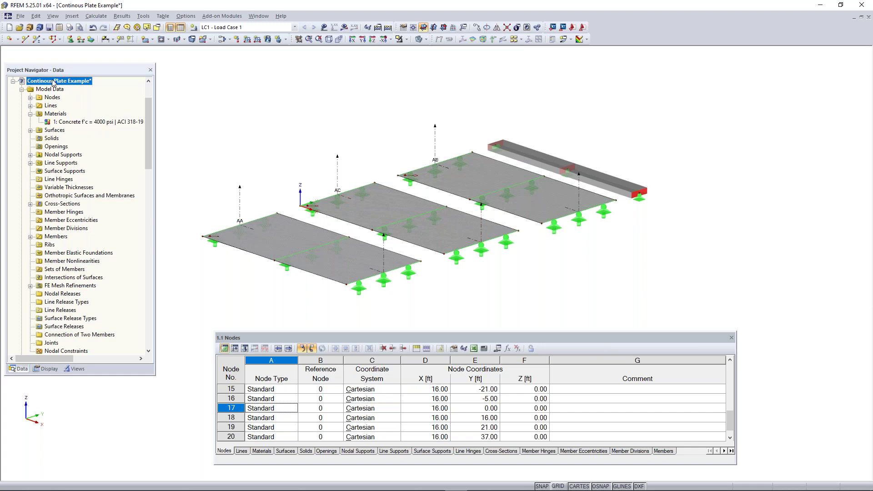
right_click(54, 83)
left_click(76, 86)
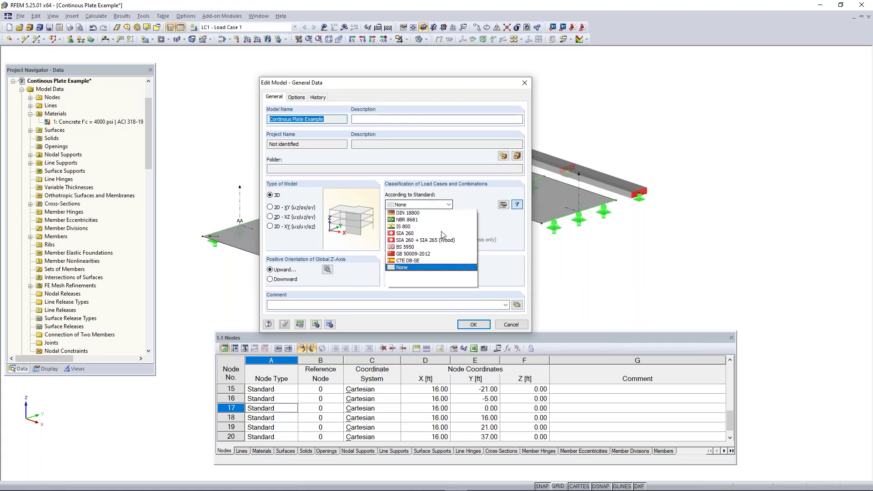
left_click(429, 206)
left_click(442, 213)
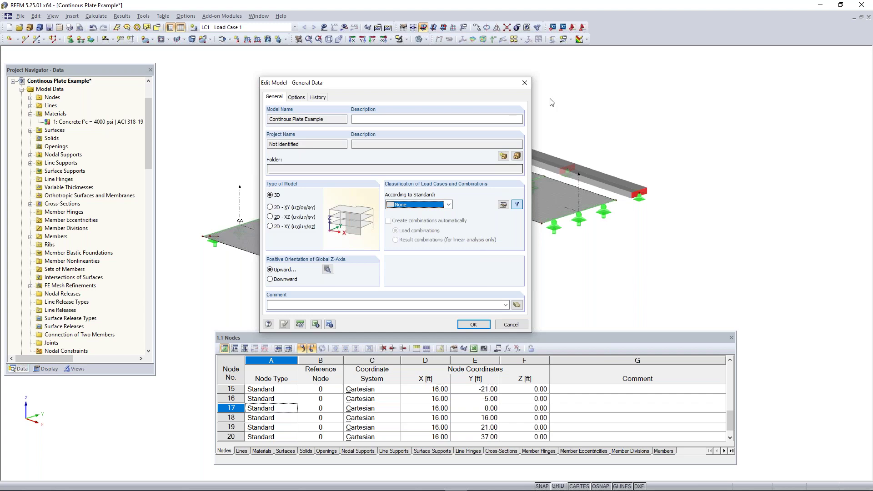
left_click(524, 83)
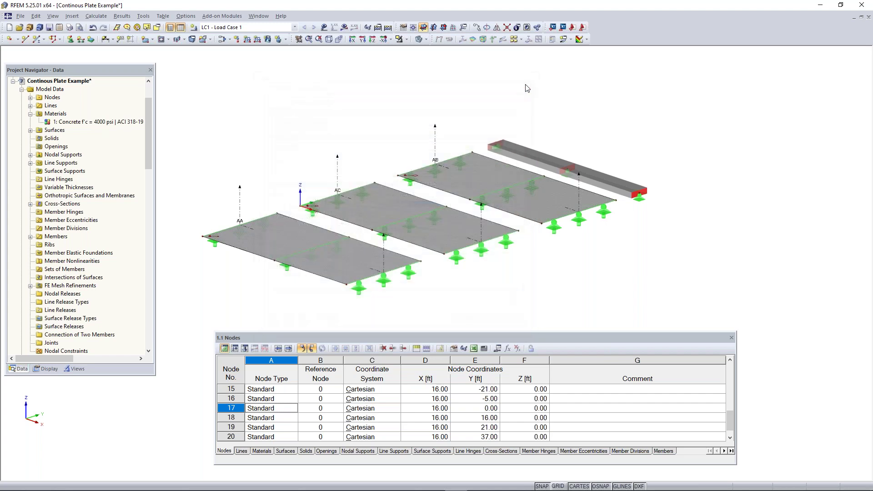
Activate self-weight for Load Case 1 with a factor of -1.000 in the Z direction
left_click(224, 42)
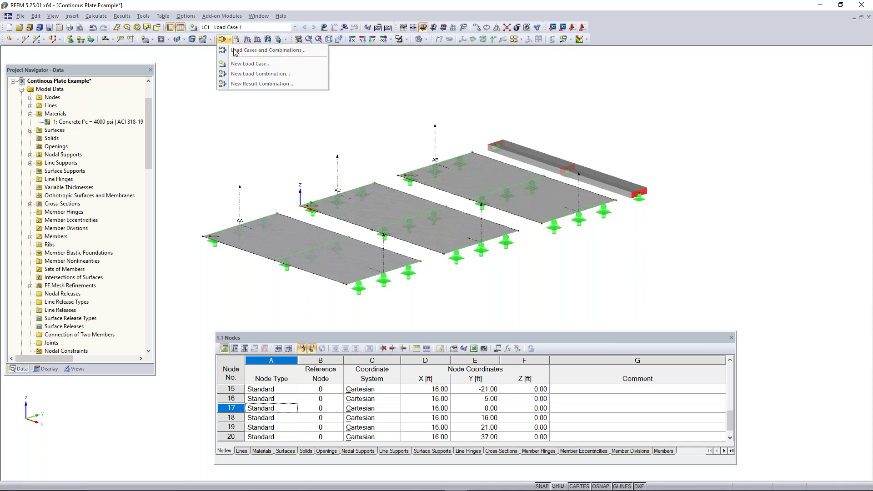
left_click(237, 51)
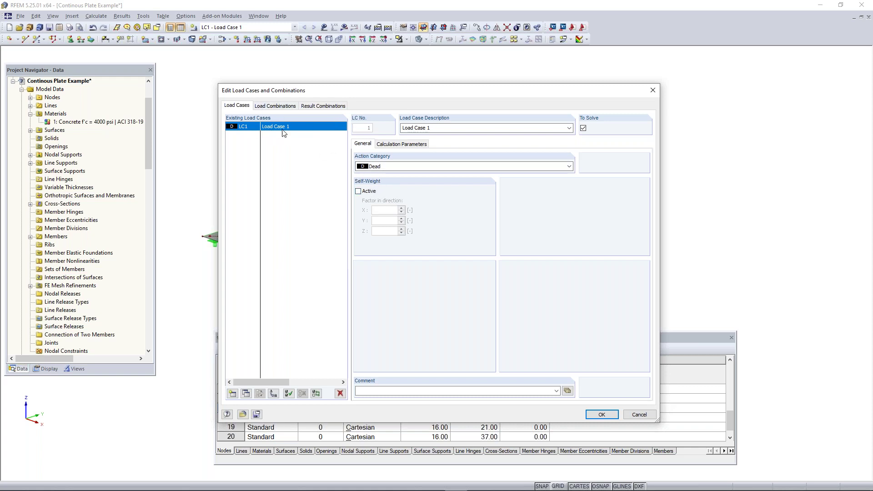
left_click(359, 192)
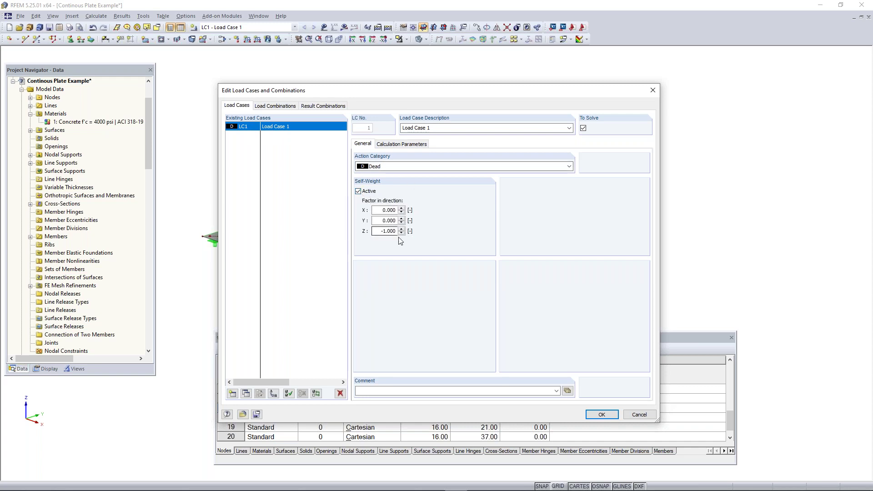
left_click(358, 192)
left_click(359, 191)
left_click(601, 414)
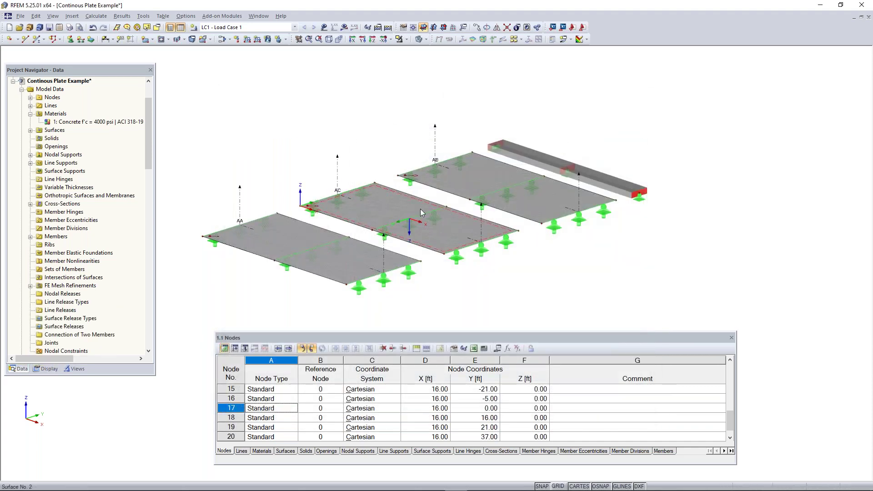
Display the loads on the model, including the self-weight of the plates and the beam
left_click(48, 370)
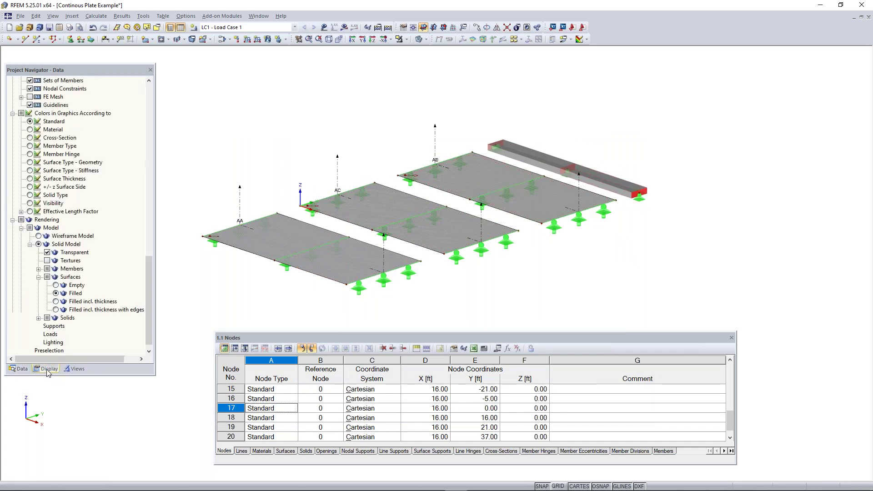
left_click_drag(149, 269, 157, 106)
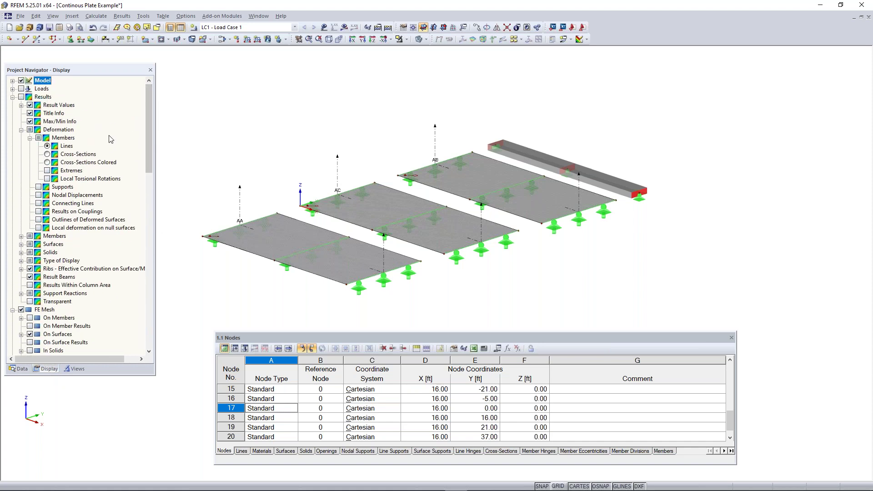
scroll(112, 140, "down", 3)
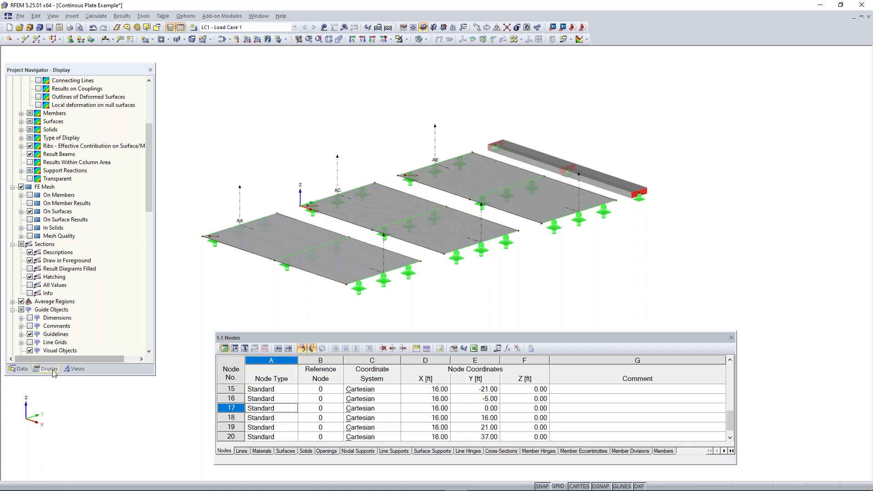
scroll(62, 329, "down", 3)
scroll(62, 328, "up", 4)
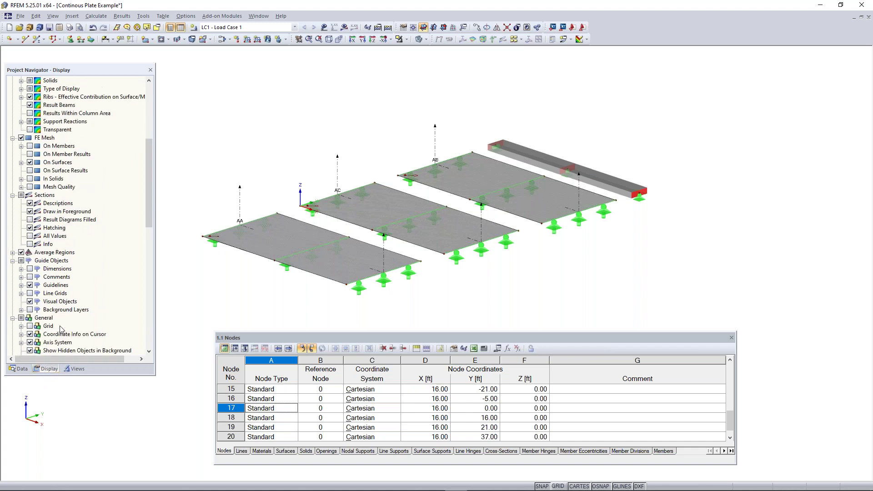
scroll(62, 329, "up", 4)
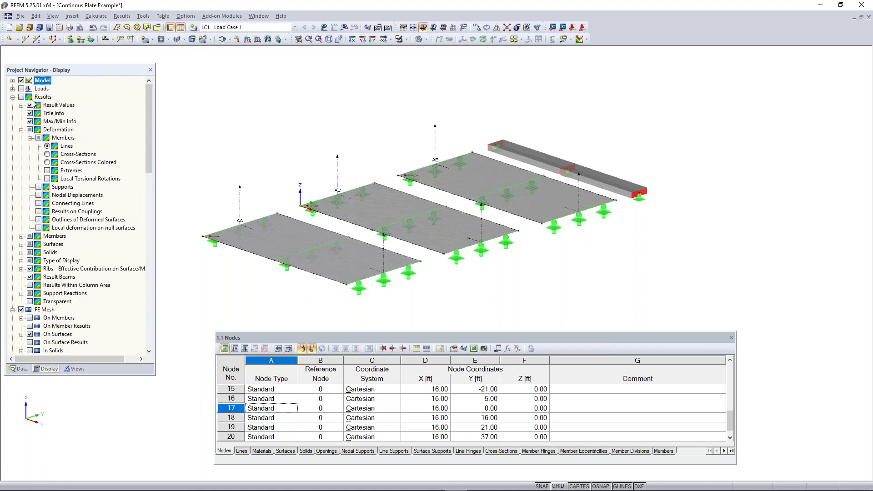
left_click(12, 89)
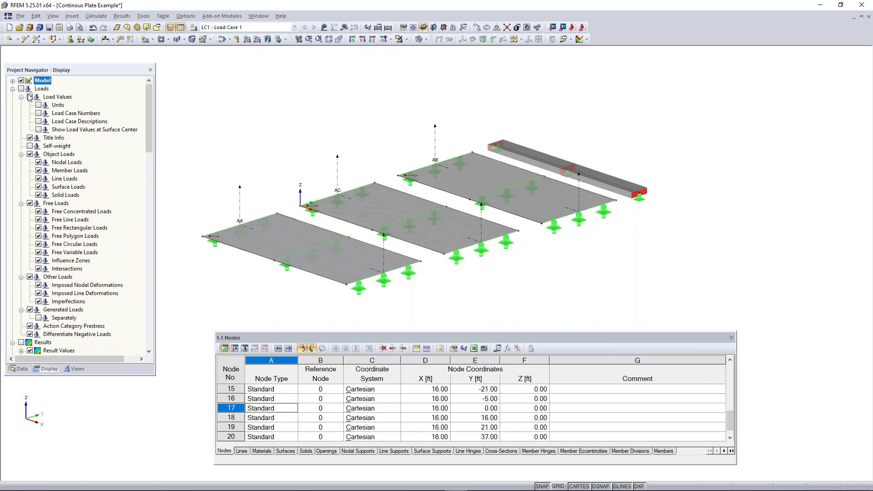
left_click(21, 89)
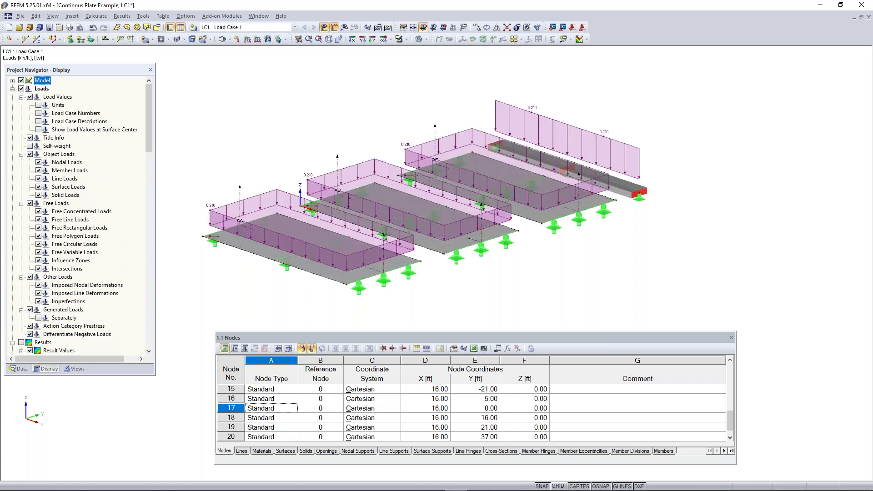
left_click(21, 89)
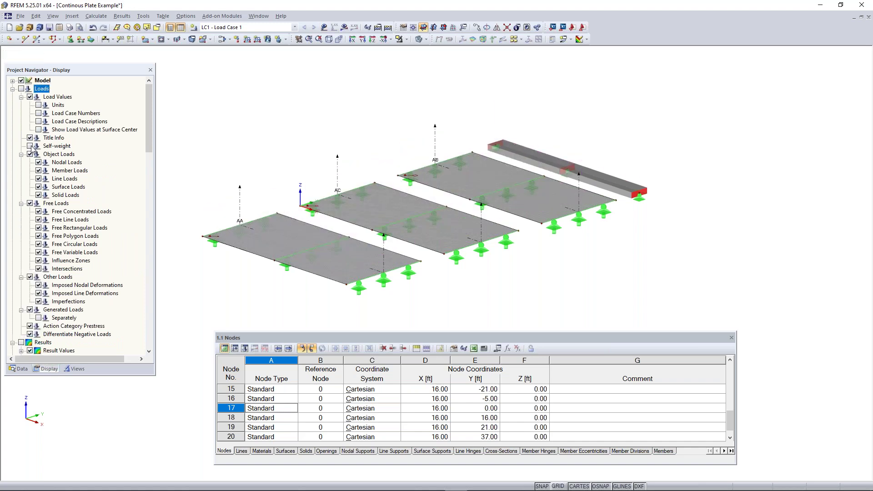
left_click(21, 89)
left_click(30, 146)
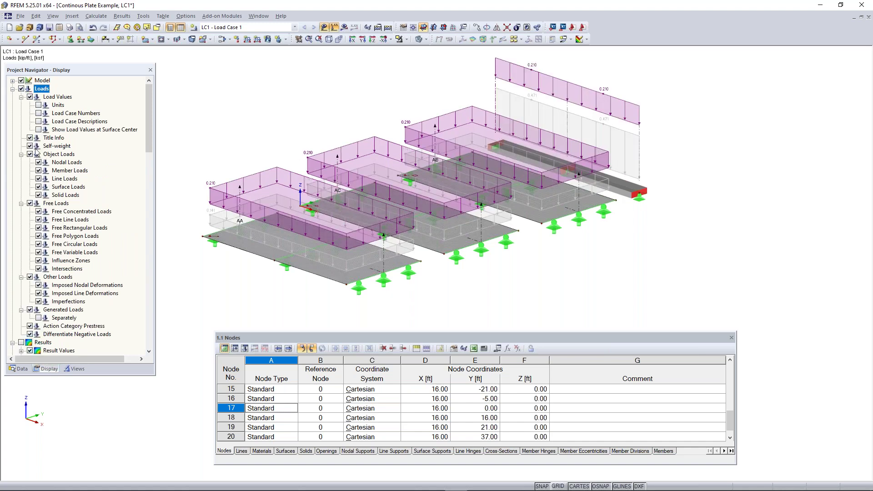
Turn off the self-weight display, and hide all loads on the model
middle_click_drag(676, 216, 587, 138, "ctrl")
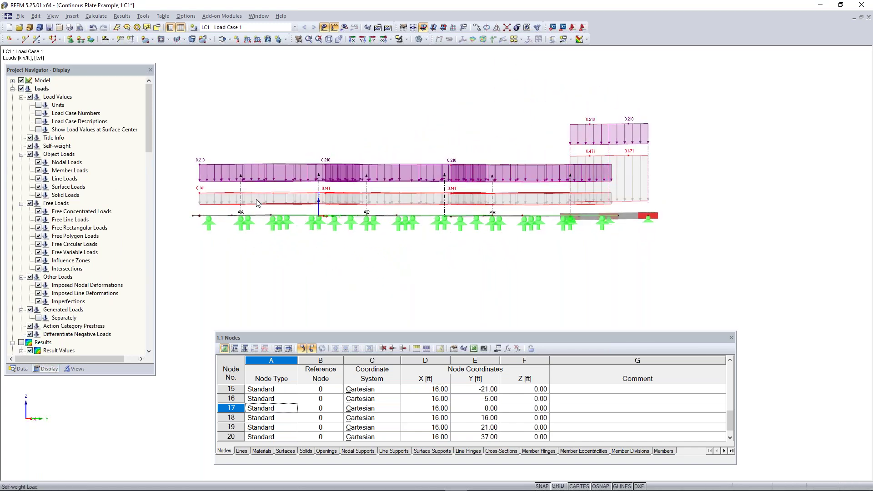
middle_click_drag(362, 119, 416, 166, "ctrl")
right_click_drag(415, 167, 421, 168)
left_click(152, 121)
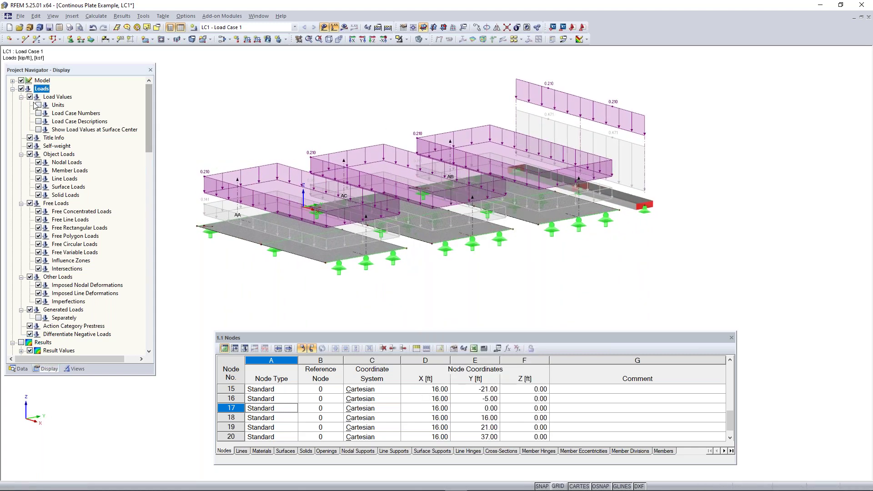
left_click(30, 145)
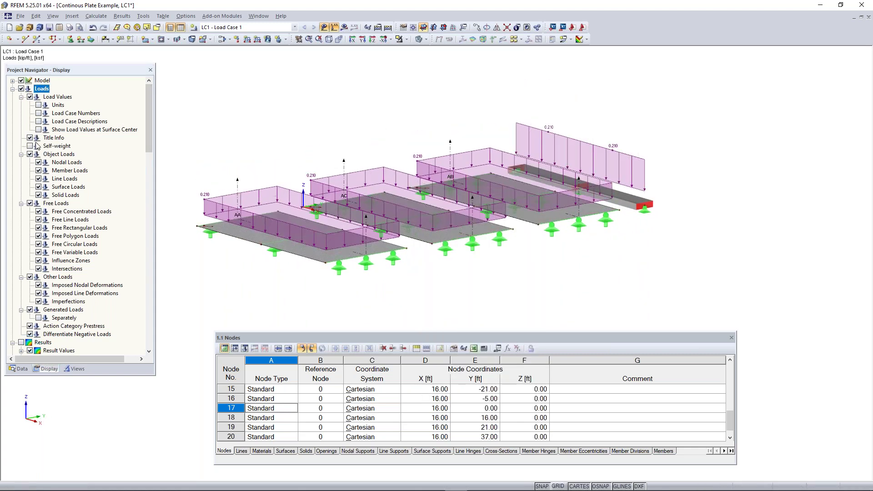
left_click(13, 89)
left_click(20, 88)
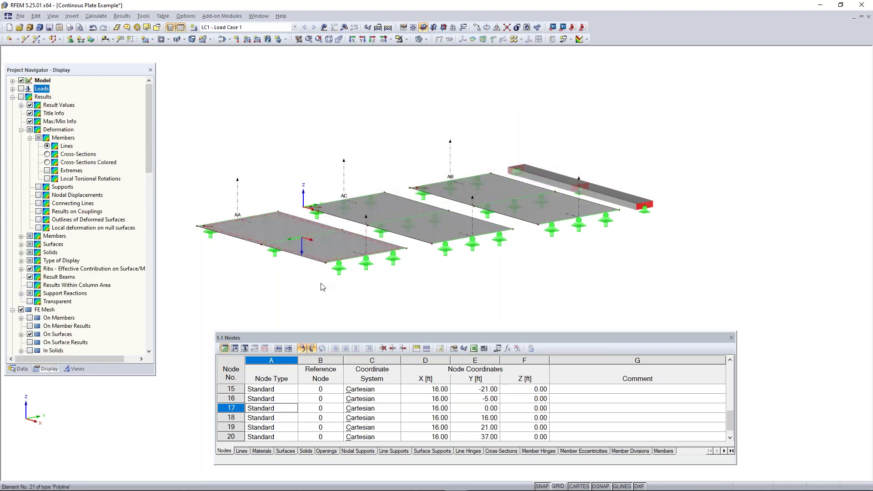
Switch to the PowerPoint slideshow and advance it to the Coffee Break slide
key("super")
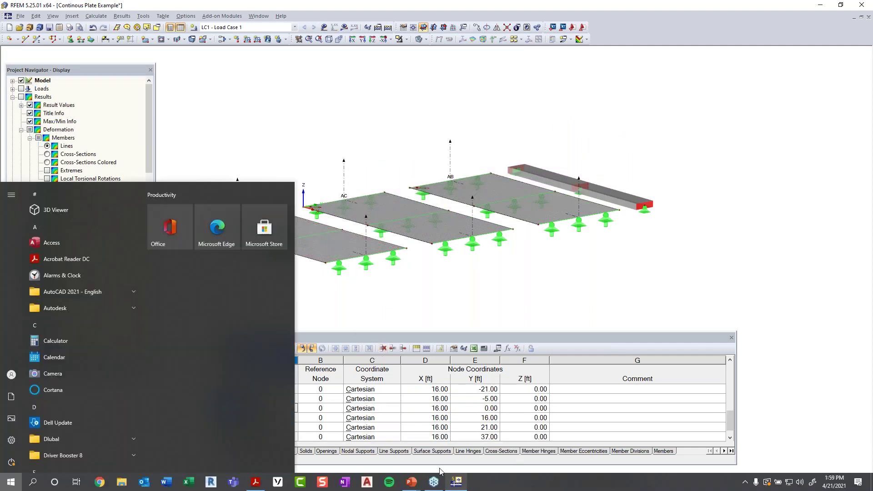
left_click(415, 485)
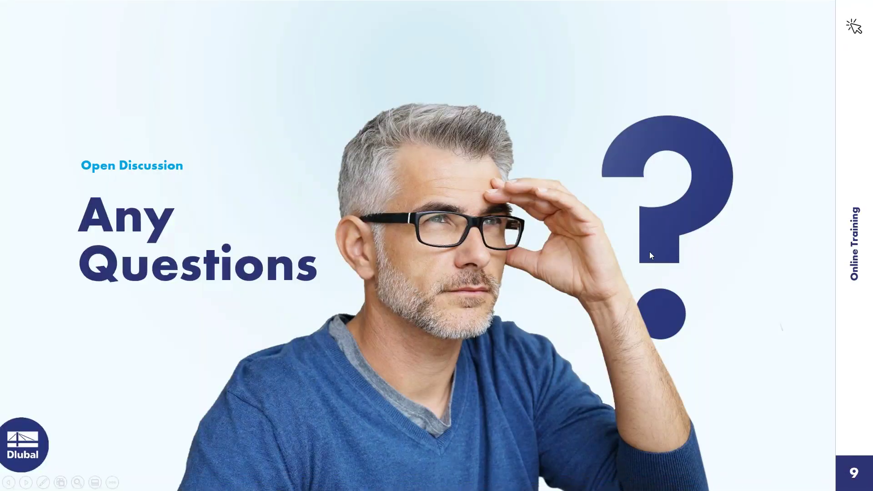
left_click(677, 250)
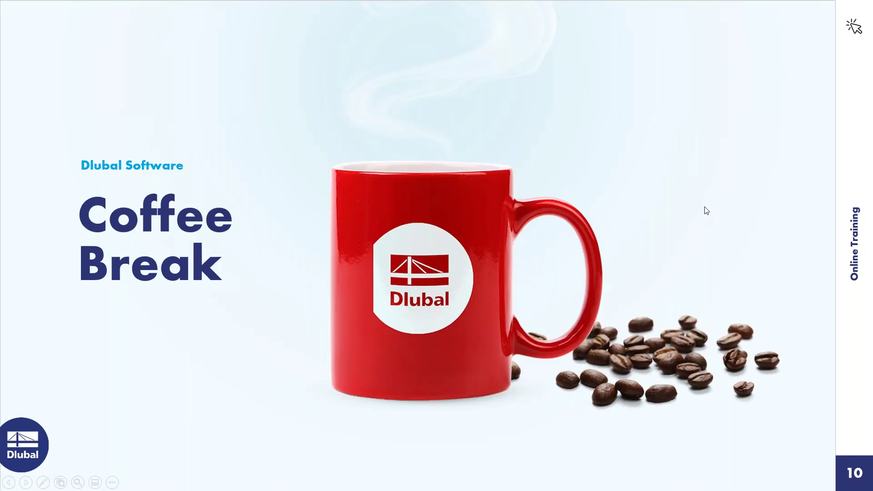
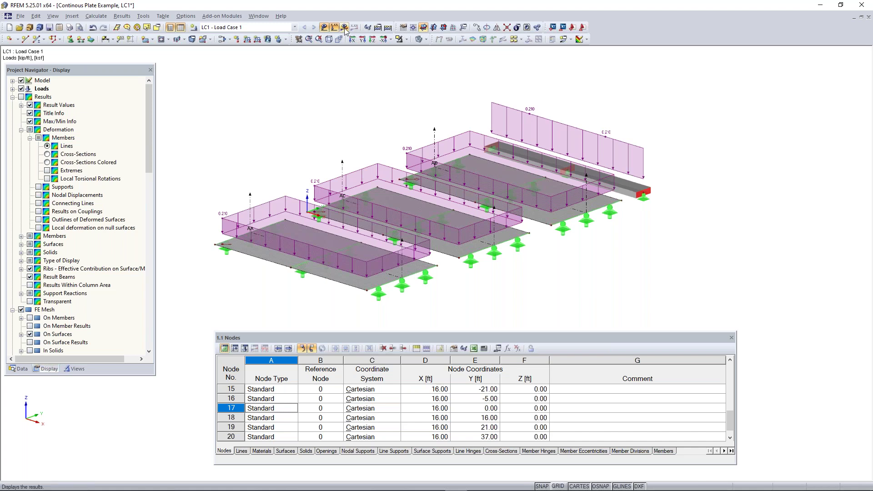
Calculate Load Case 1 and display its results as global deformations u on the model
left_click(294, 29)
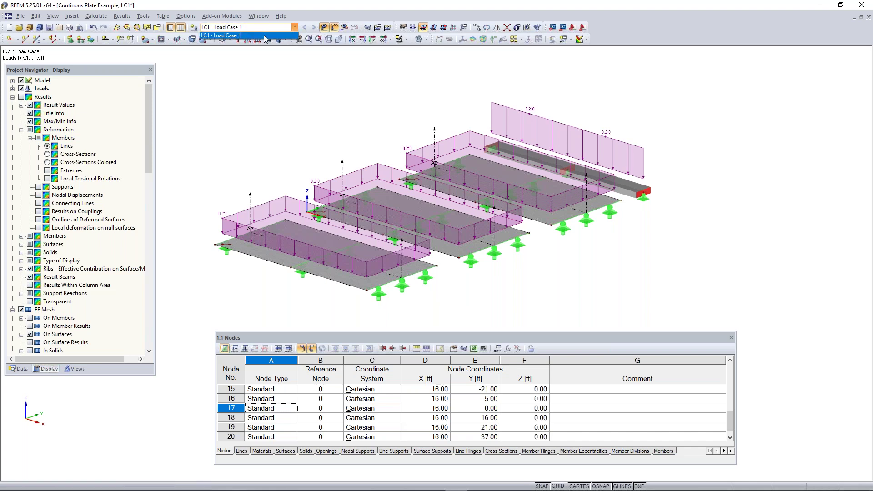
left_click(267, 30)
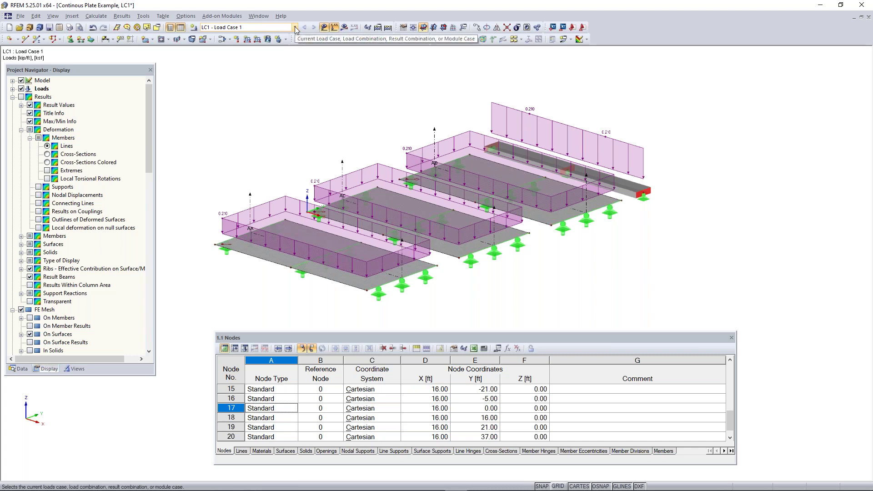
left_click(344, 28)
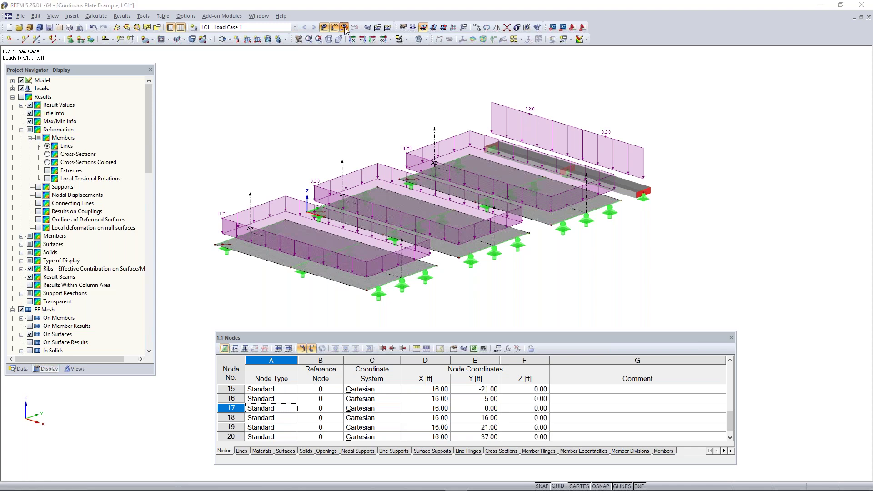
left_click(420, 264)
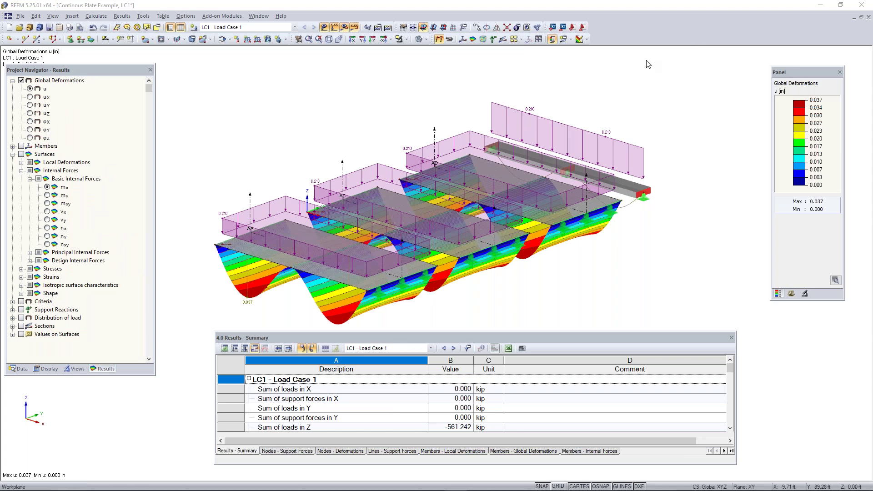
middle_click_drag(563, 269, 500, 190, "ctrl")
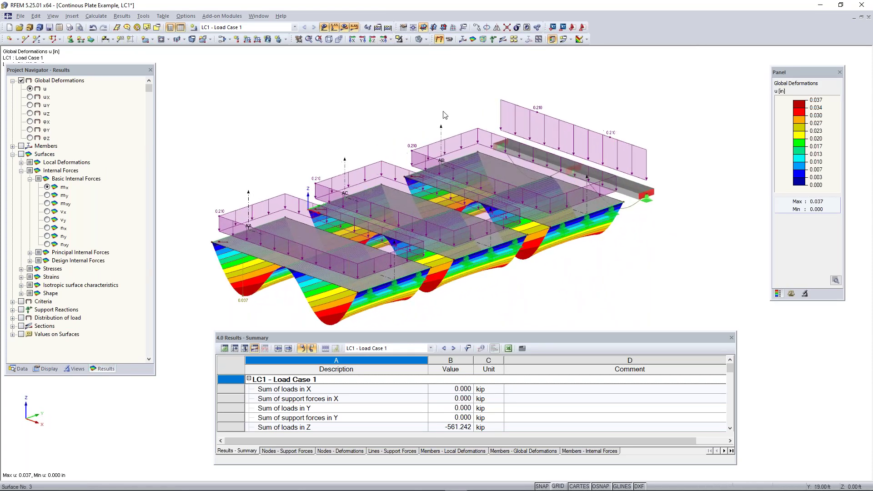
Hide the loads on the deformed model and move the color scale panel closer to the plates
left_click(334, 27)
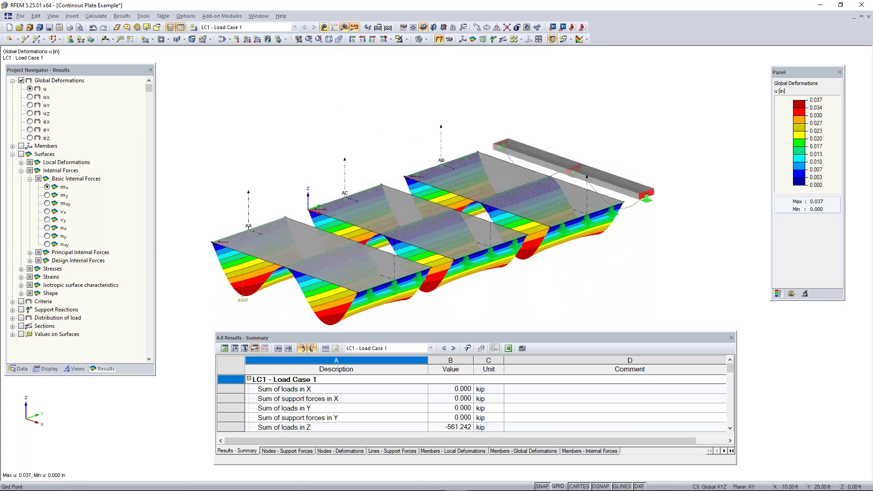
middle_click_drag(396, 150, 400, 110)
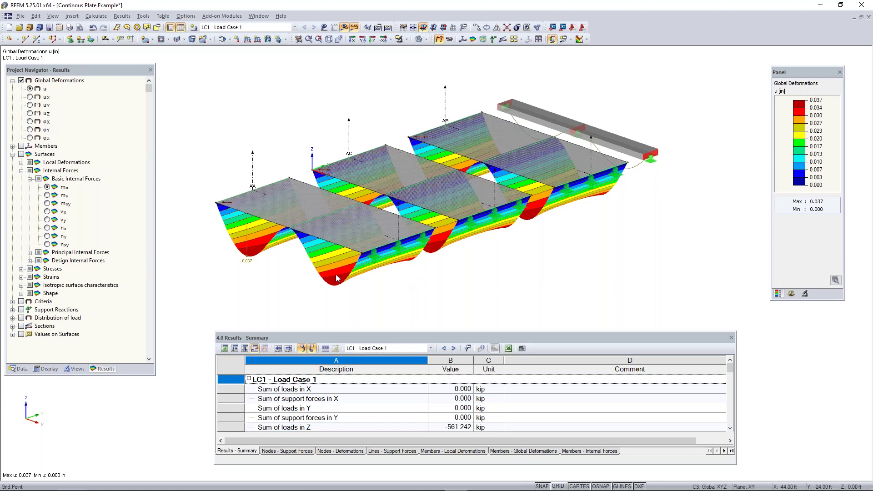
middle_click_drag(318, 298, 268, 264, "ctrl")
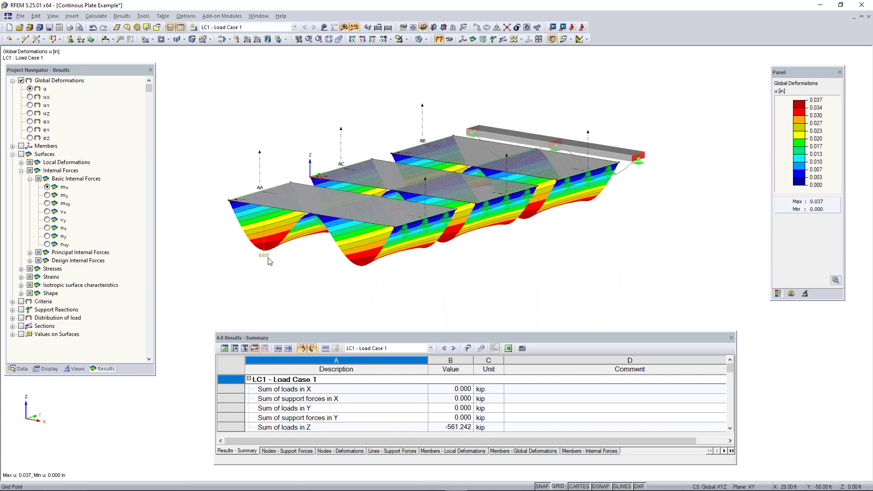
left_click_drag(808, 73, 725, 79)
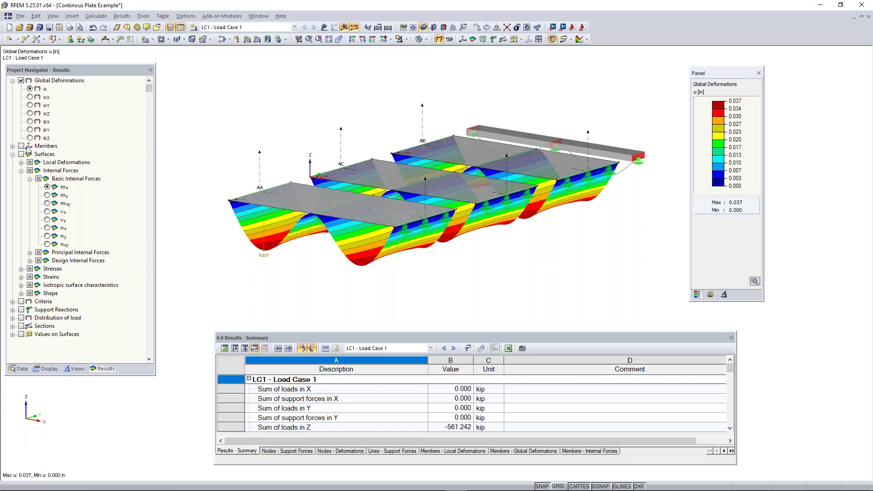
Set the deformation display of members to Cross-Sections Colored for the continuous beam
middle_click_drag(527, 217, 193, 254, "ctrl")
middle_click_drag(548, 262, 508, 211)
scroll(506, 211, "up", 3)
middle_click_drag(415, 234, 440, 197, "ctrl")
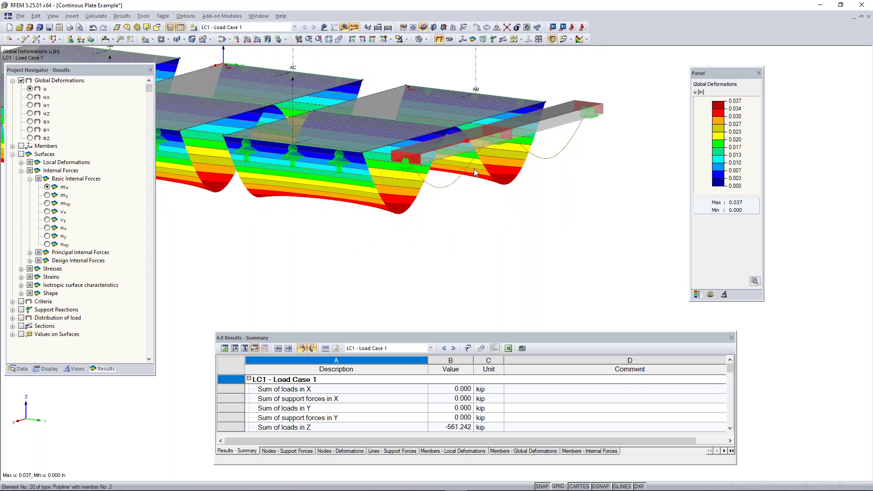
left_click(48, 369)
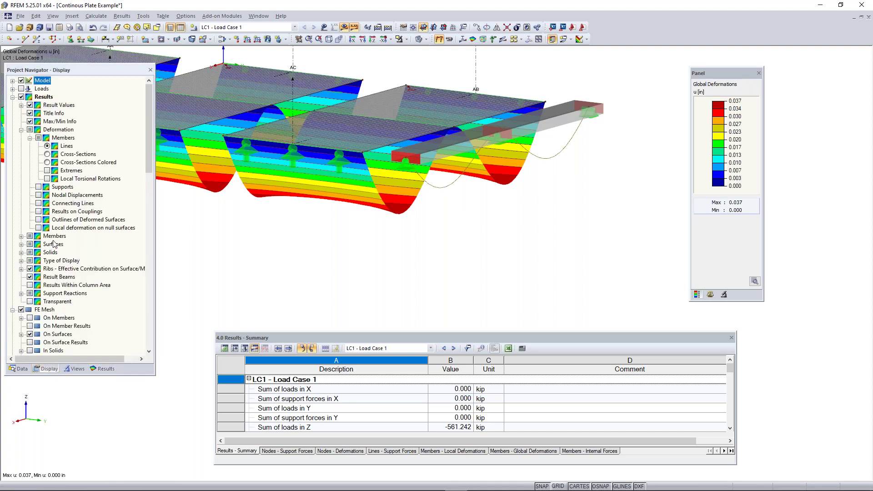
scroll(54, 244, "down", 5)
scroll(52, 221, "down", 3)
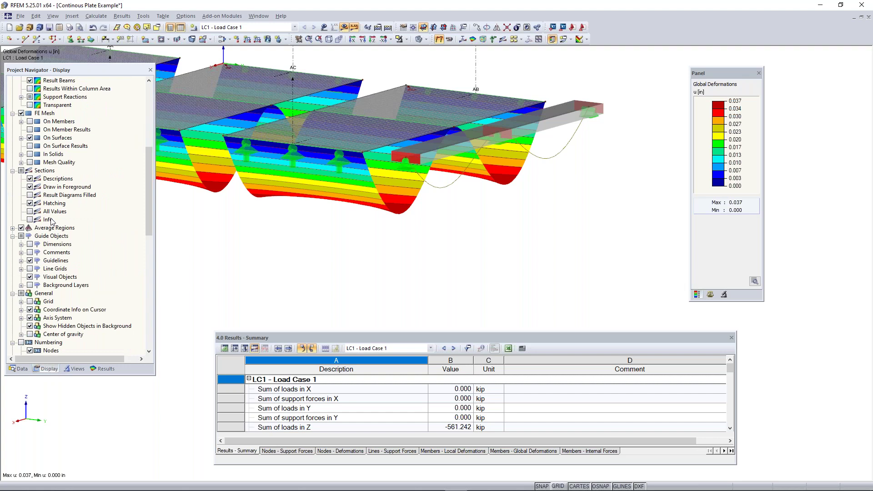
scroll(52, 222, "up", 8)
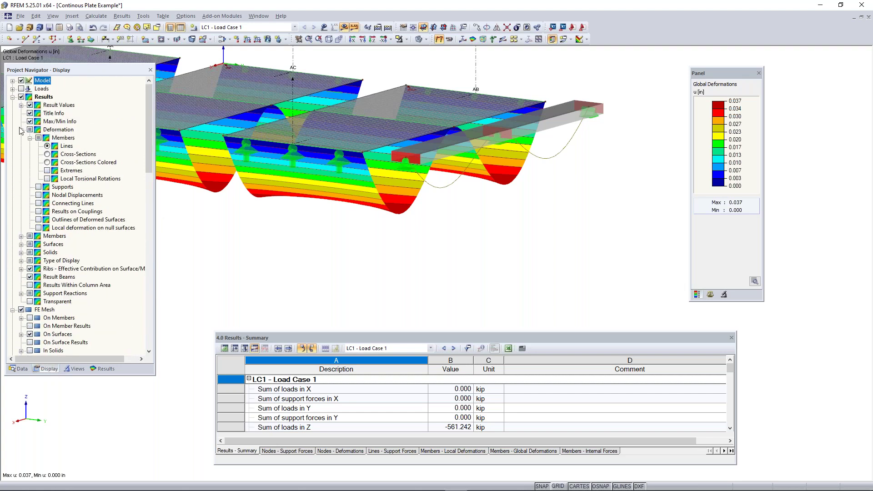
left_click(58, 130)
left_click(59, 139)
left_click(47, 163)
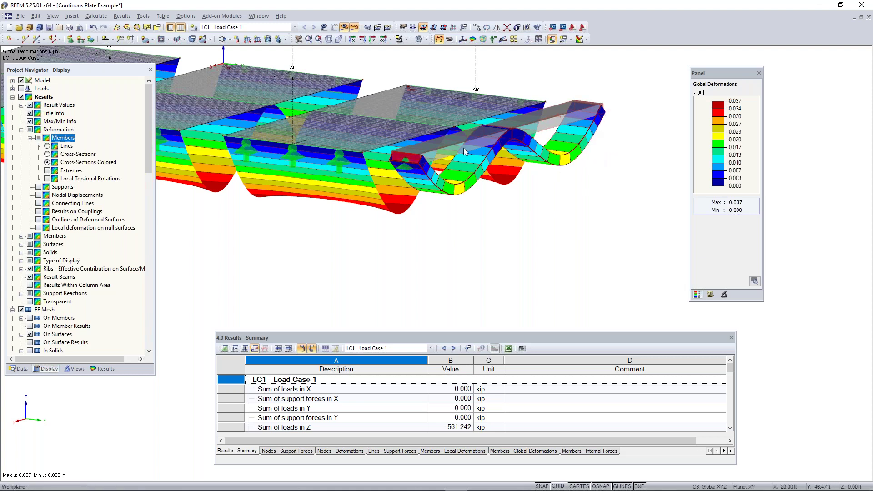
Collapse the results display options and turn off the global deformations on the model
middle_click_drag(384, 177, 525, 234, "ctrl")
right_click(525, 235)
left_click(553, 229)
middle_click_drag(546, 178, 510, 231)
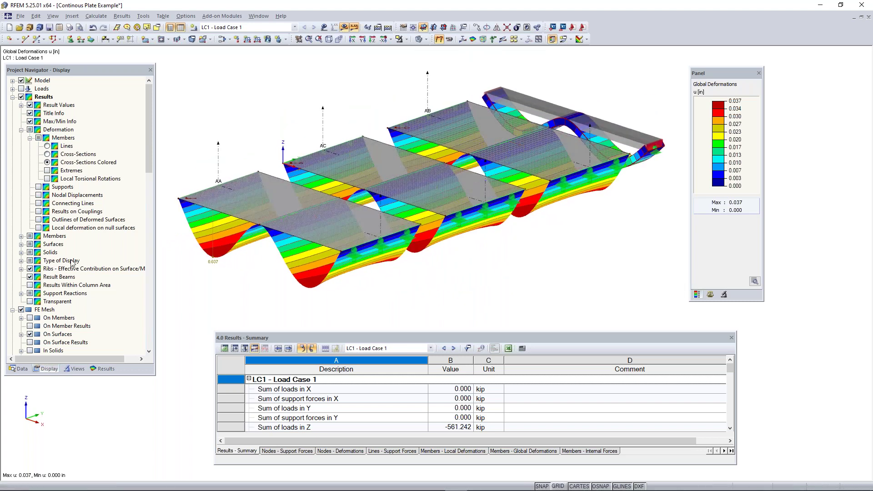
scroll(14, 105, "down", 10)
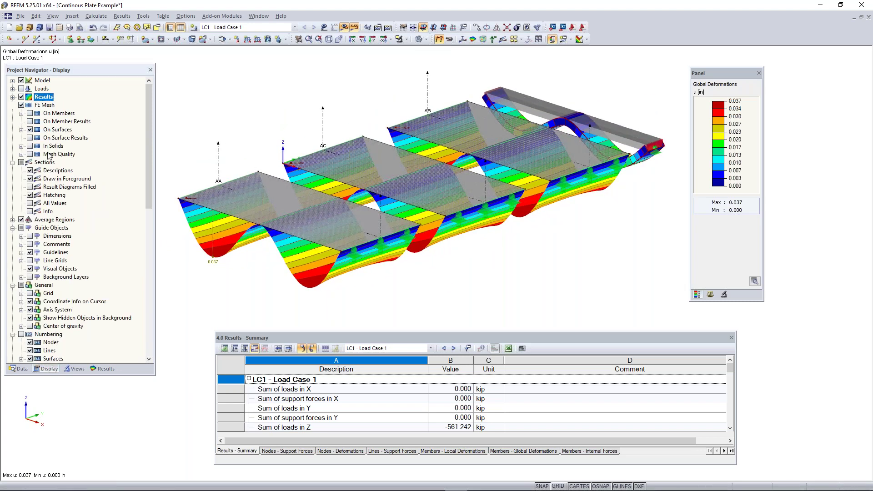
left_click(104, 369)
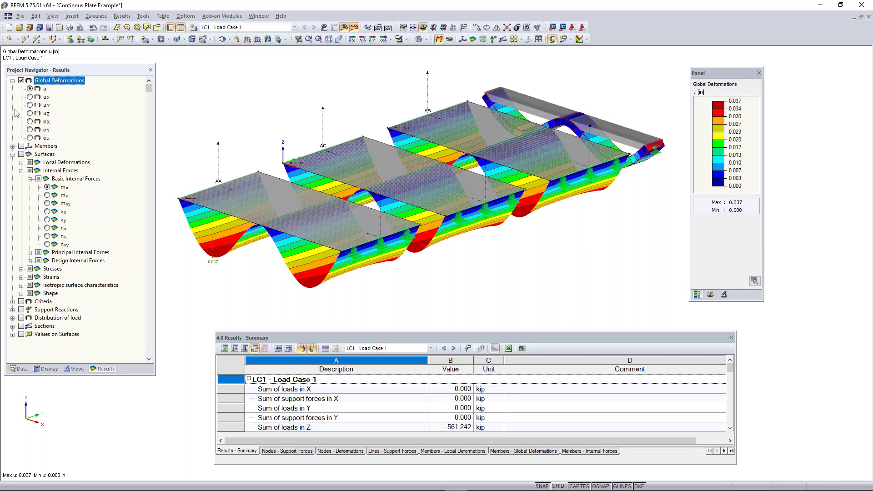
left_click(21, 81)
middle_click_drag(366, 290, 392, 277, "ctrl")
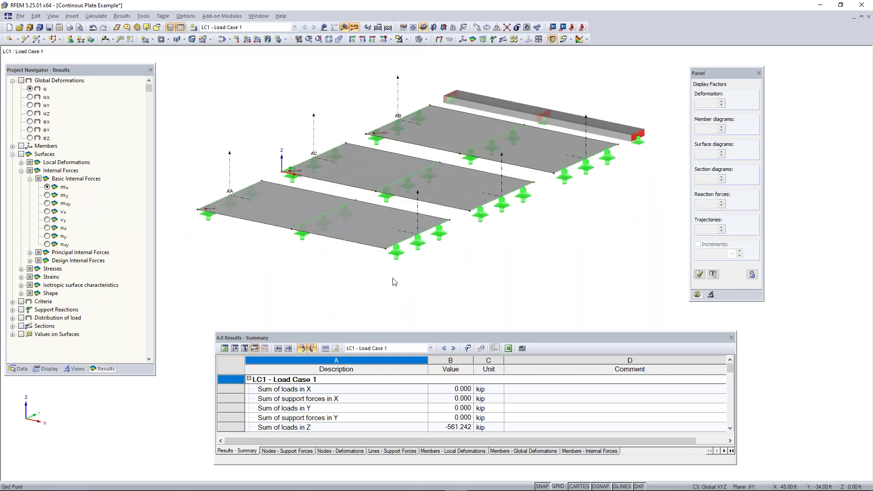
Turn on the member results and show the beam's axial force N, followed by its shear force Vz
left_click(21, 146)
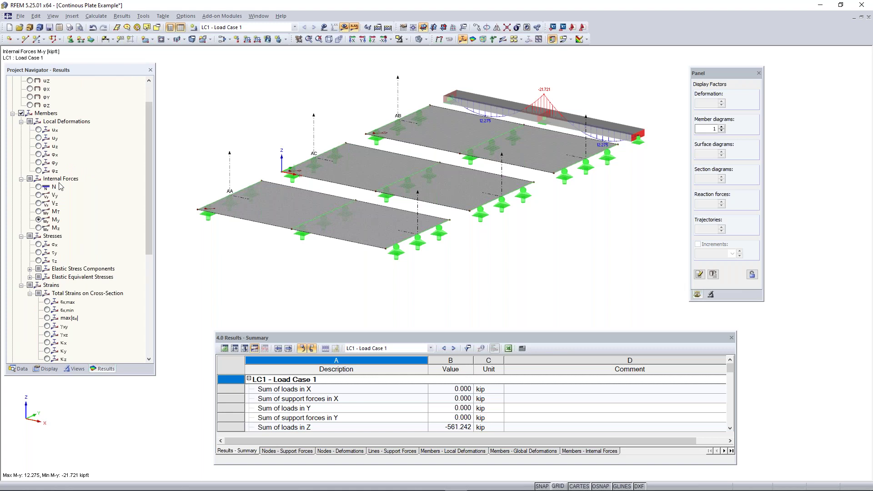
middle_click_drag(511, 172, 484, 207)
left_click(39, 186)
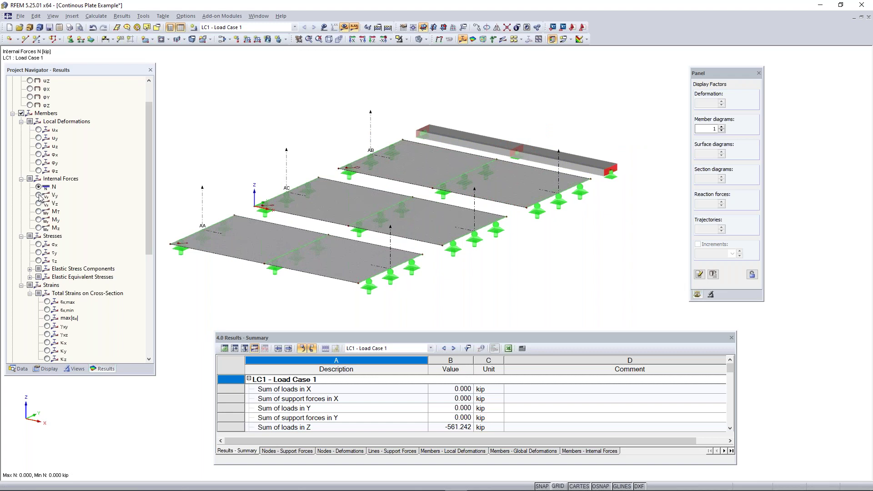
left_click(39, 203)
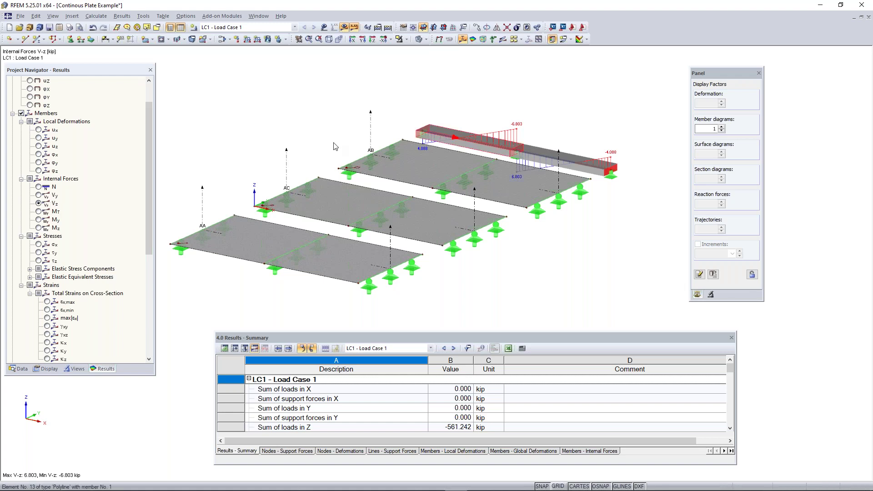
Turn on the local axis systems of the beam members
scroll(496, 150, "up", 1)
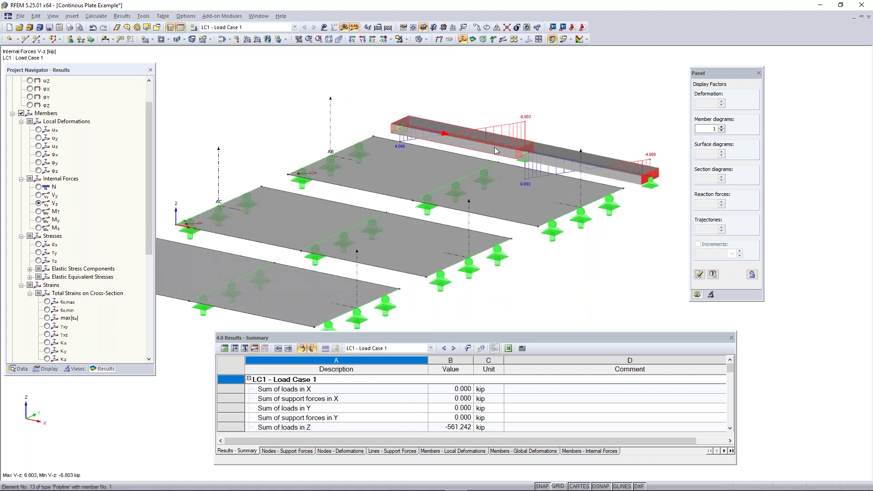
right_click(496, 151)
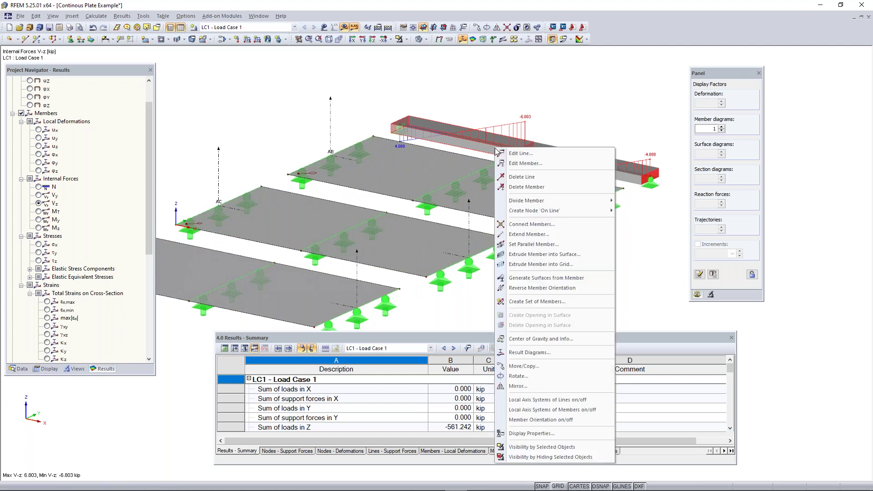
left_click(550, 410)
scroll(509, 109, "up", 1)
middle_click_drag(509, 110, 429, 129)
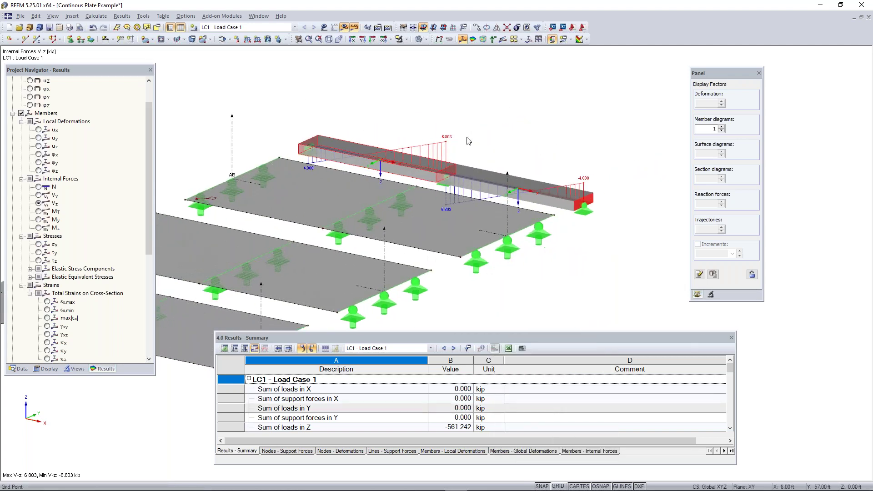
scroll(468, 141, "up", 2)
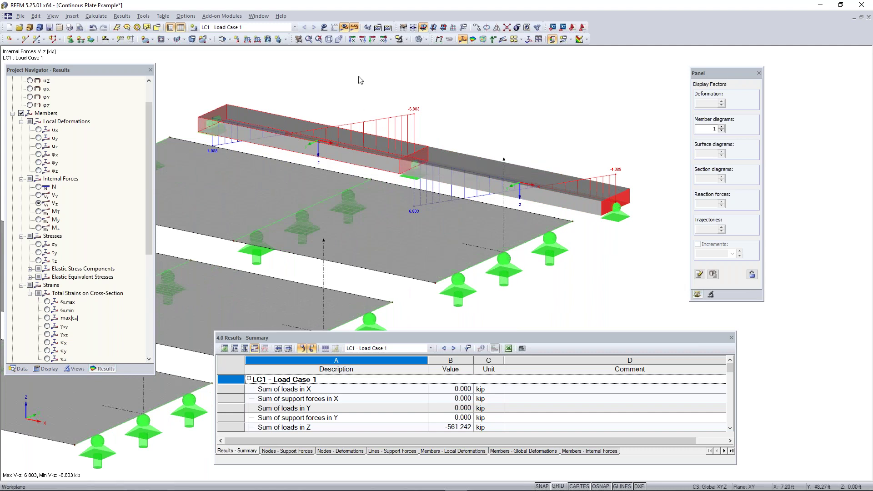
Display the model in wireframe mode with the beam's shear force diagram in view
scroll(426, 162, "down", 5)
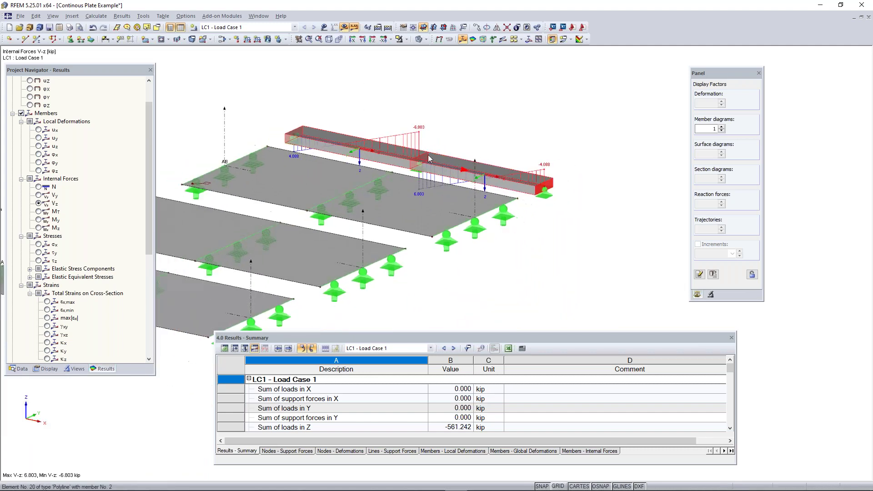
scroll(351, 138, "up", 3)
left_click(418, 40)
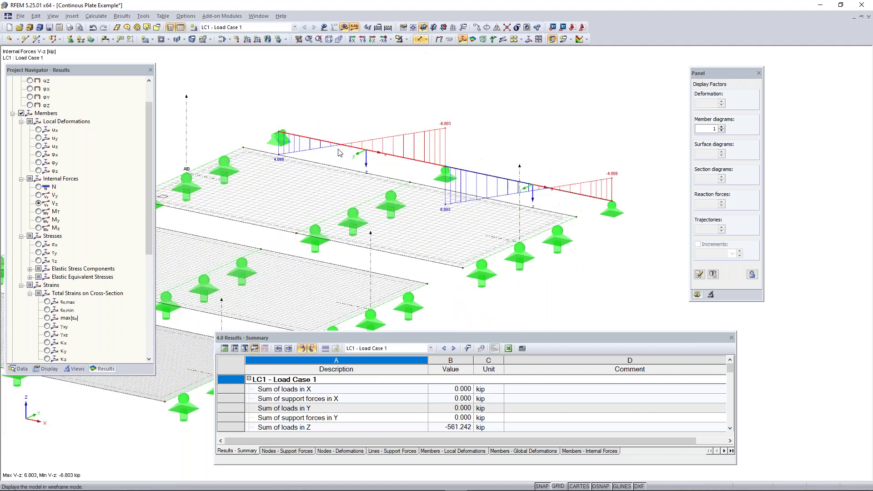
Examine the beam's shear force Vz diagram along both spans, at the end supports and at the middle support
middle_click_drag(351, 160, 338, 203)
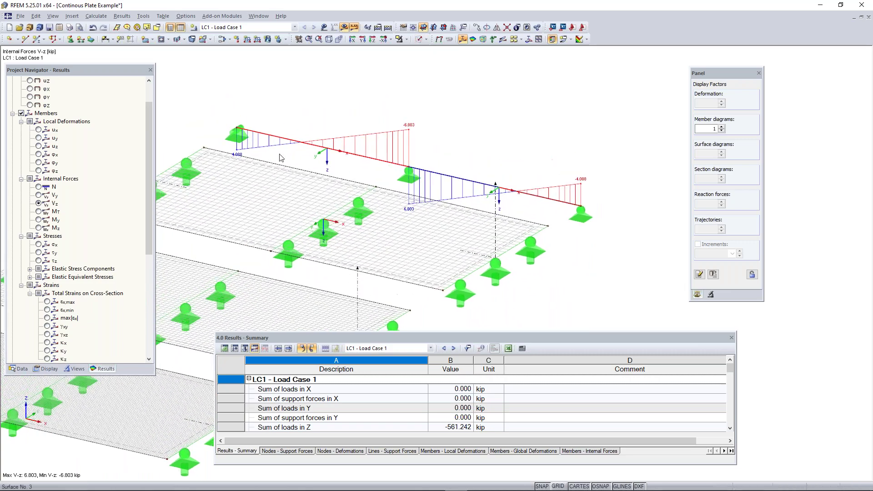
scroll(245, 151, "up", 3)
scroll(244, 153, "up", 1)
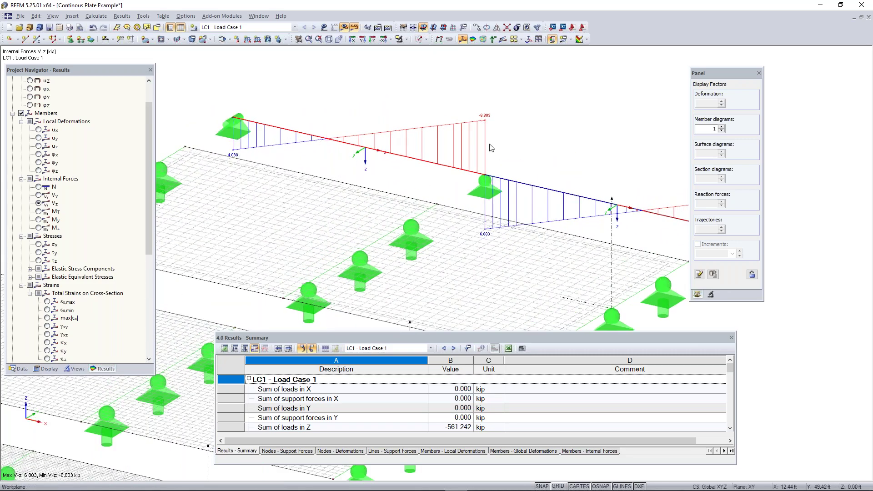
scroll(570, 199, "down", 4)
middle_click_drag(524, 201, 455, 120)
scroll(461, 153, "down", 1)
scroll(461, 150, "down", 3)
middle_click_drag(461, 150, 483, 162)
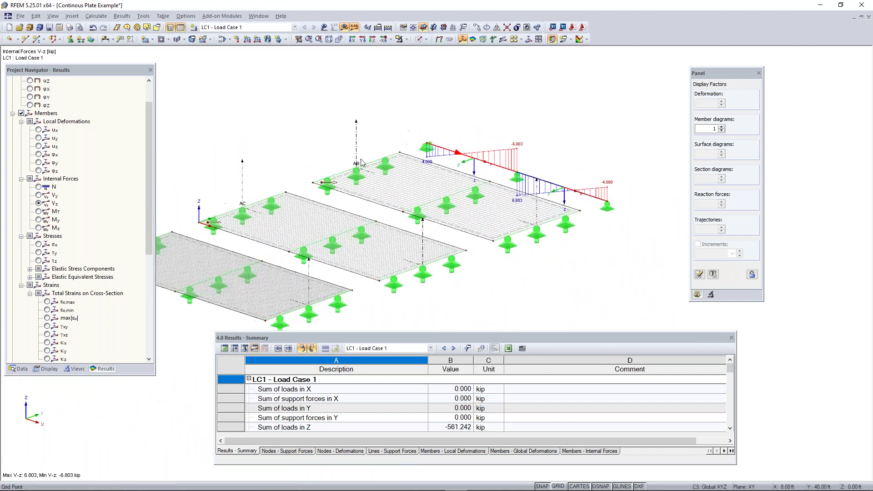
Show the beam's bending moment My diagram and bring the peak over the middle support into view
left_click(39, 220)
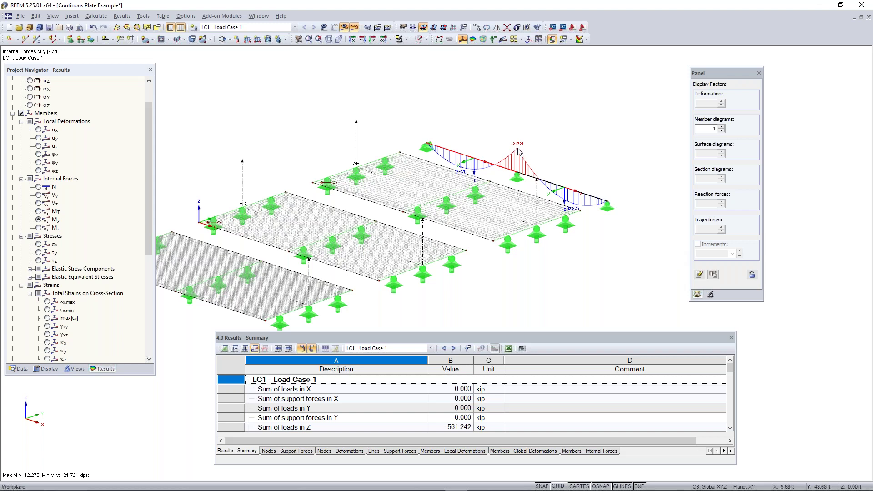
scroll(517, 147, "up", 2)
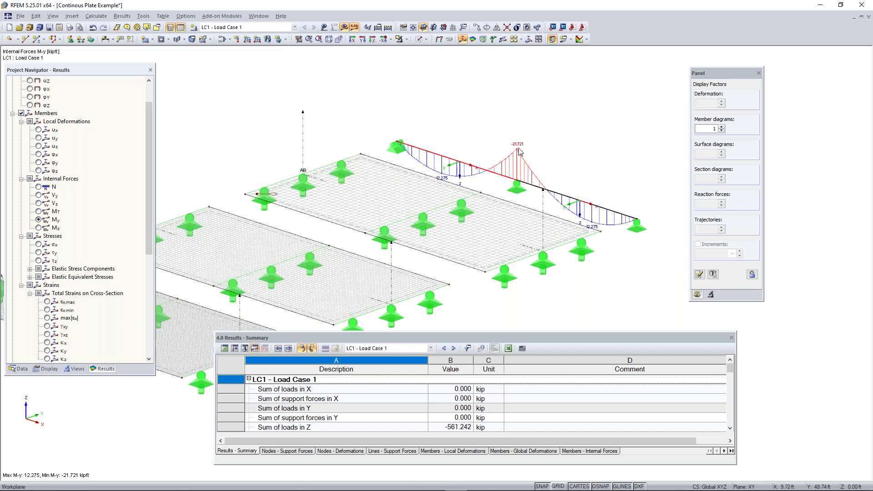
scroll(519, 151, "down", 3)
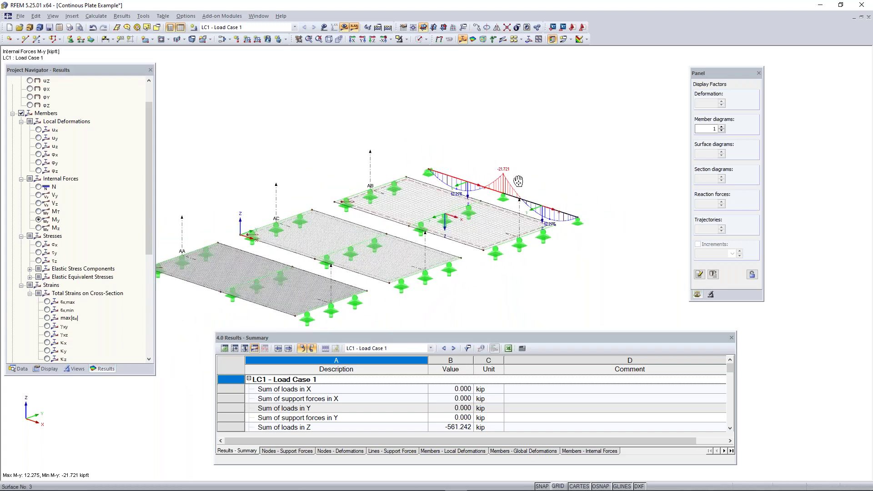
middle_click_drag(518, 181, 565, 136)
Turn on the surface results to show the basic internal force mx on the plates
scroll(48, 175, "down", 7)
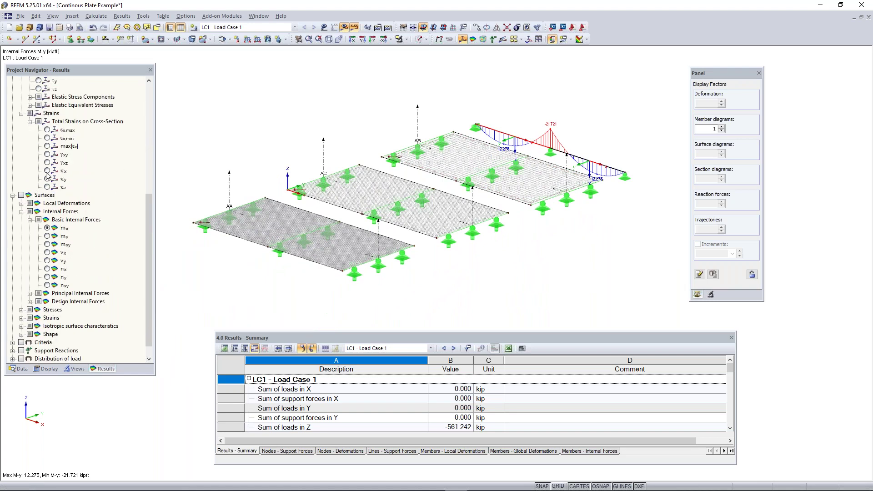
scroll(48, 176, "down", 1)
left_click(21, 178)
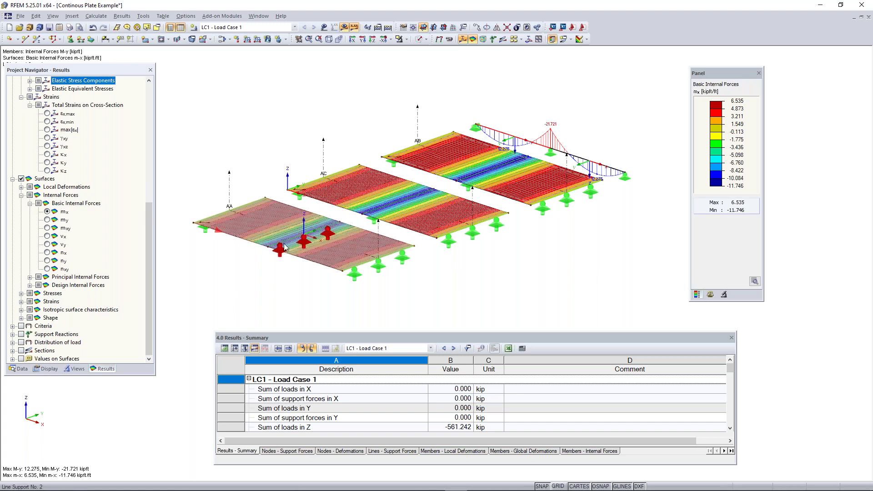
right_click(261, 223)
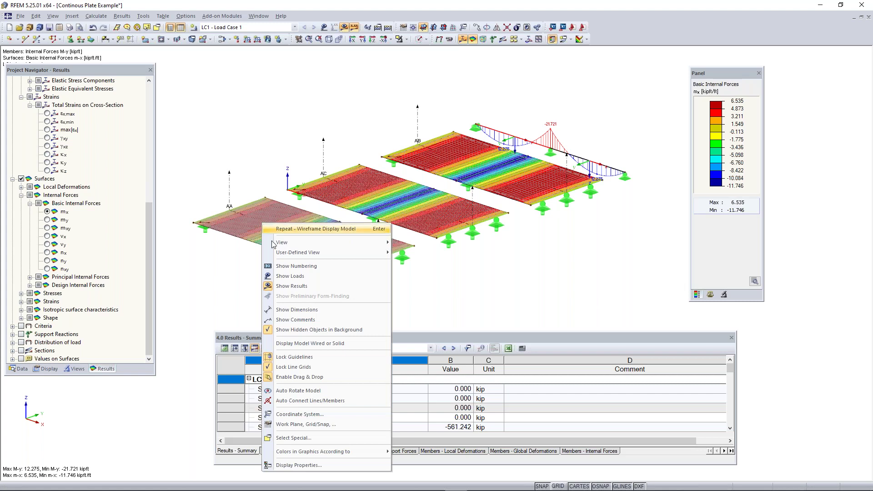
left_click(319, 343)
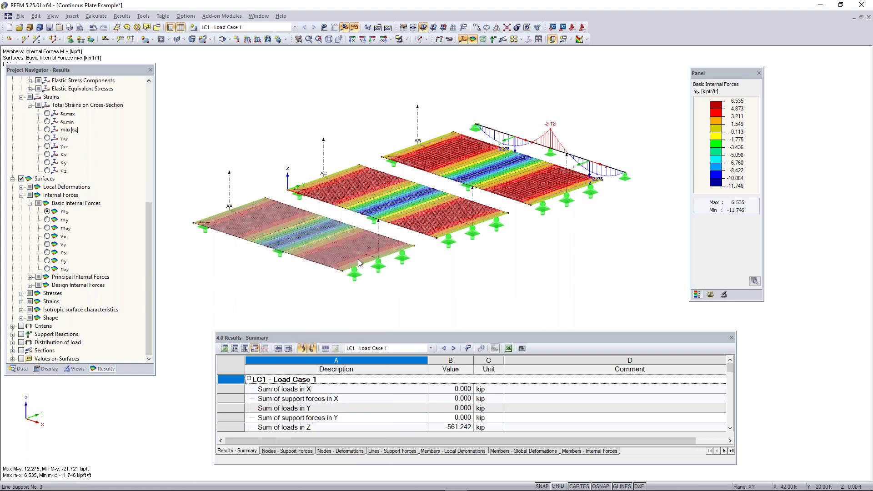
right_click(309, 261)
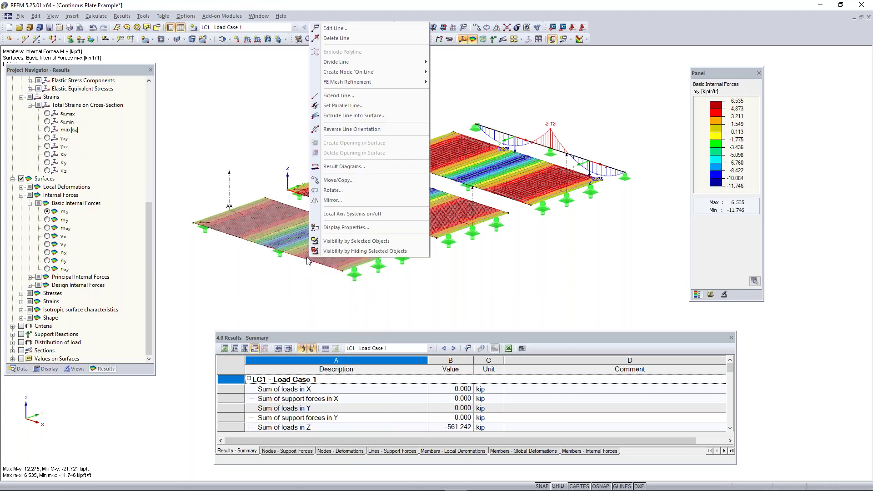
right_click(307, 260)
left_click(298, 271)
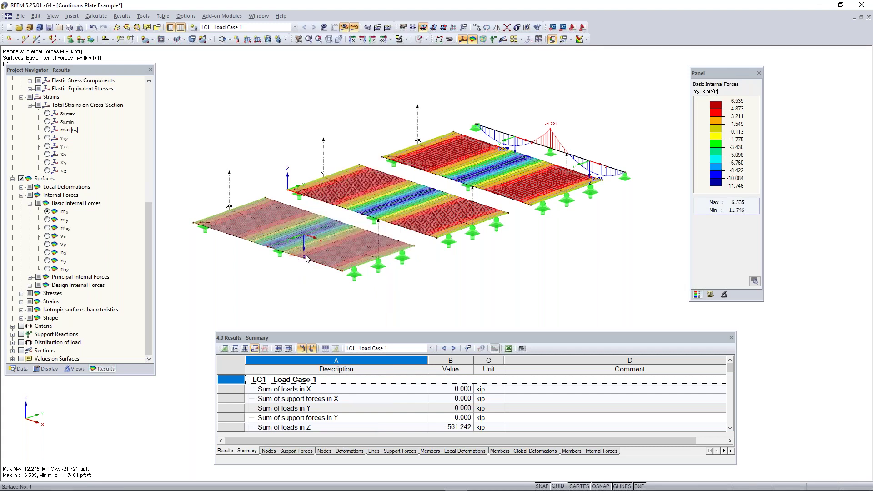
Turn on the local axis systems of the plate surfaces
scroll(304, 258, "up", 2)
right_click(304, 258)
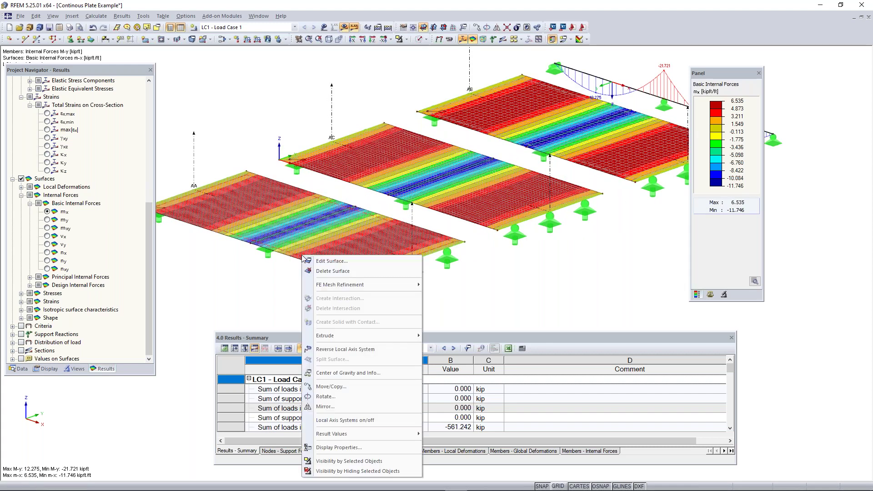
left_click(362, 422)
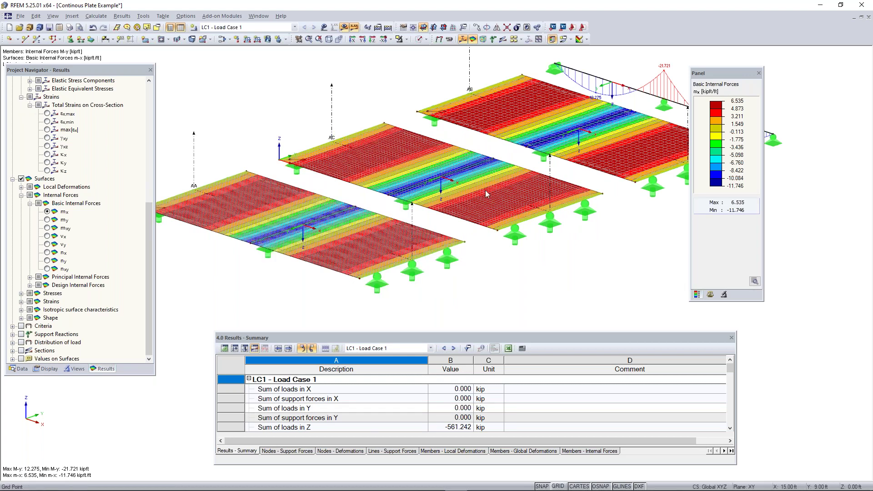
Frame all the plates with their moment mx and move the colour scale clear of the beam
middle_click_drag(571, 146, 509, 166)
scroll(620, 148, "down", 1)
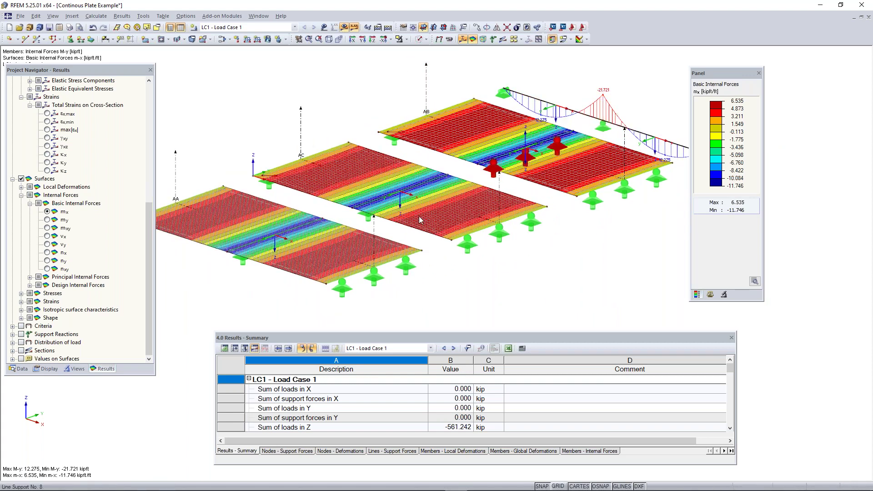
middle_click_drag(419, 220, 470, 227)
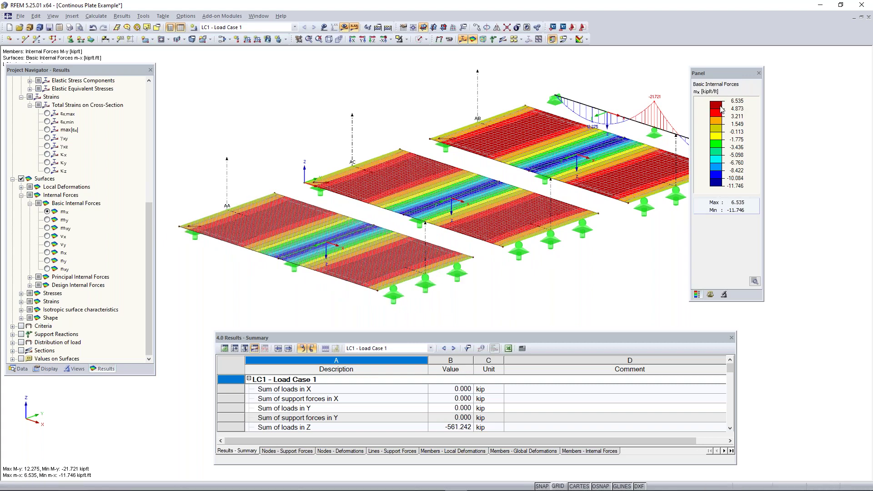
left_click_drag(717, 74, 777, 77)
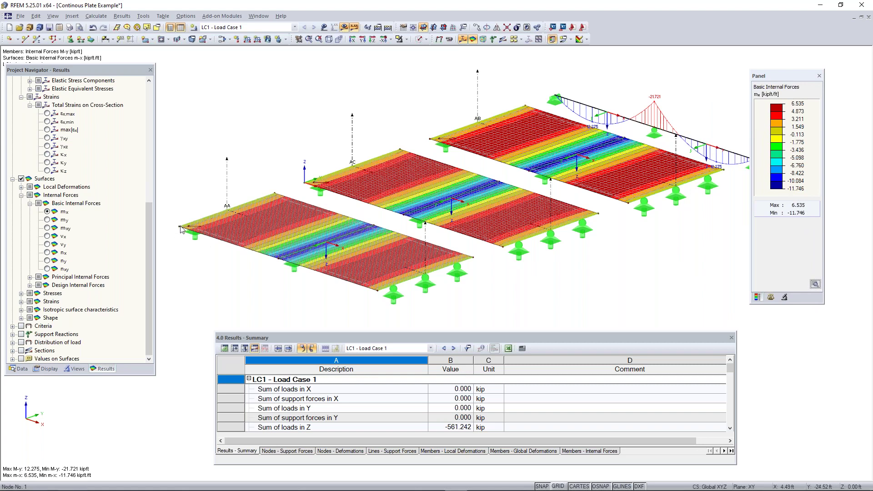
Show the plates' shear forces vy and vx, followed by their axial forces nx, ny and nxy
left_click(48, 245)
left_click(48, 237)
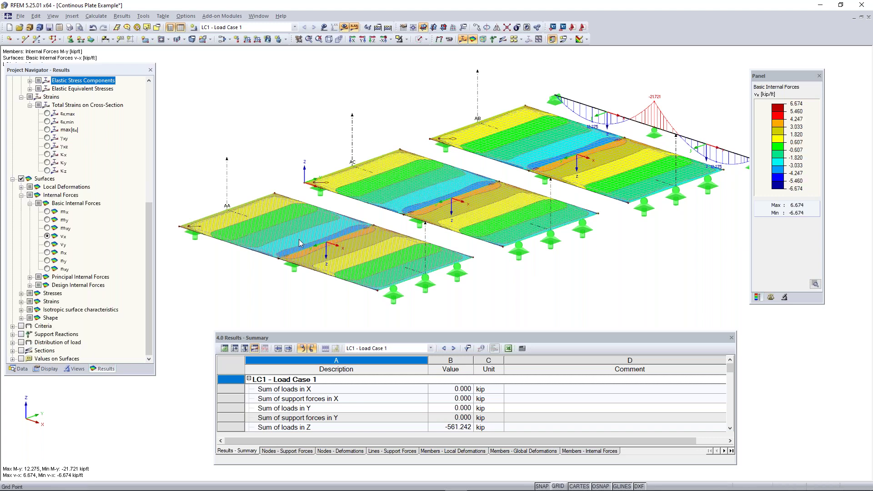
left_click(47, 253)
left_click(59, 261)
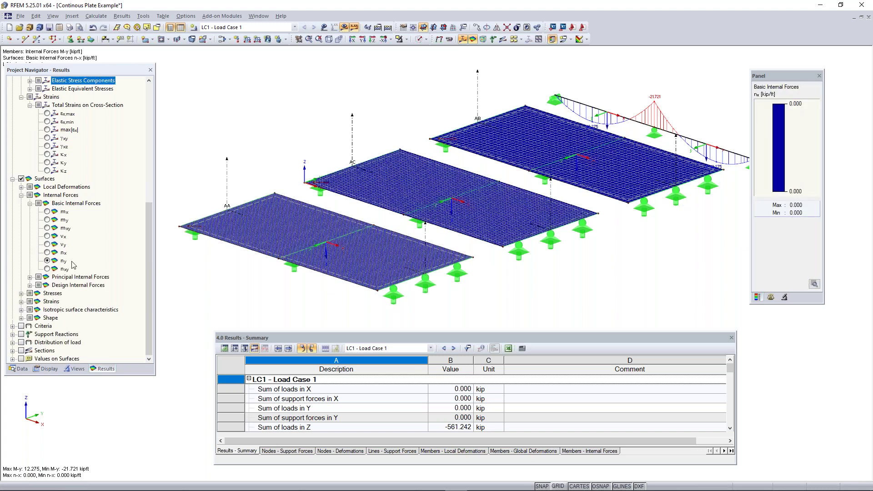
left_click(48, 269)
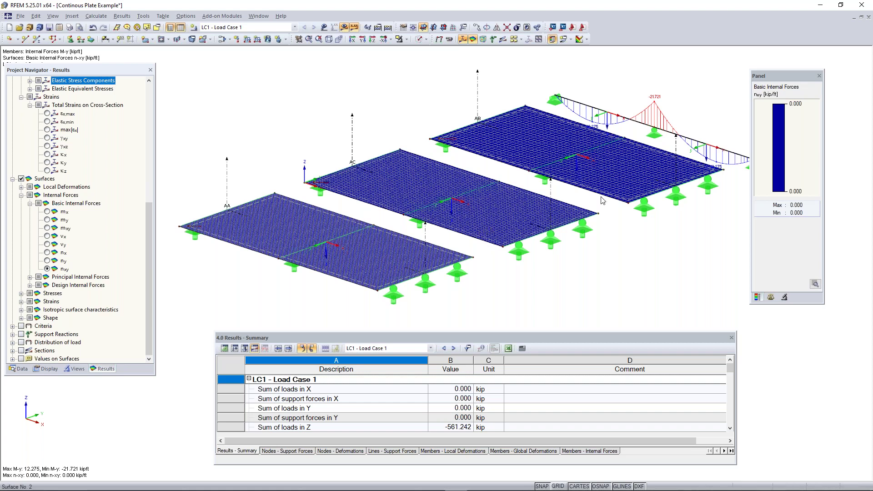
left_click(48, 252)
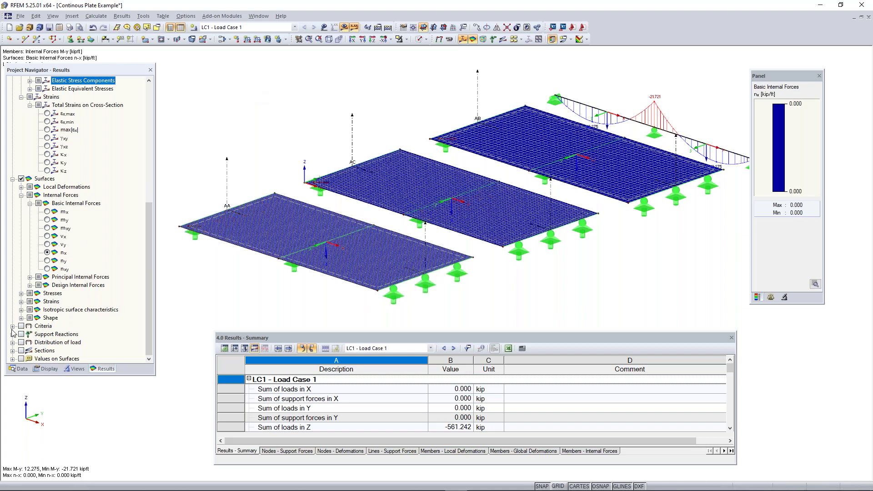
Switch the surface results from axial forces to shear force vy and on to vx
scroll(63, 225, "up", 1)
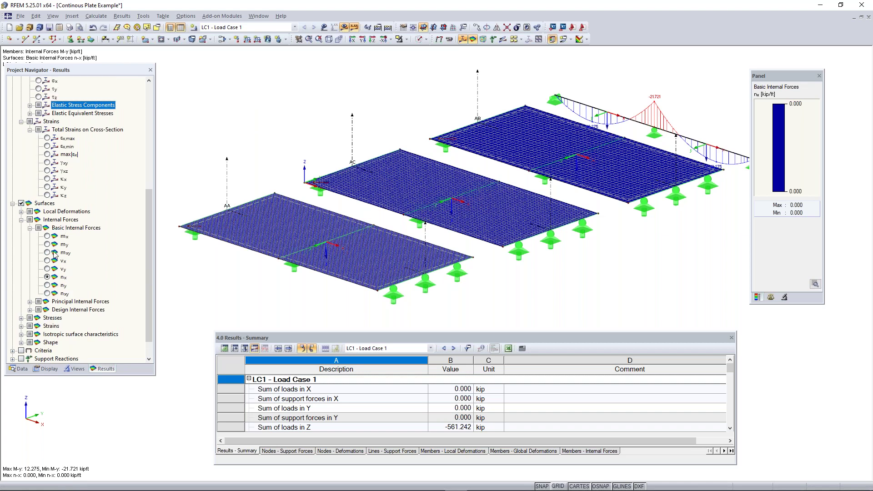
left_click(48, 268)
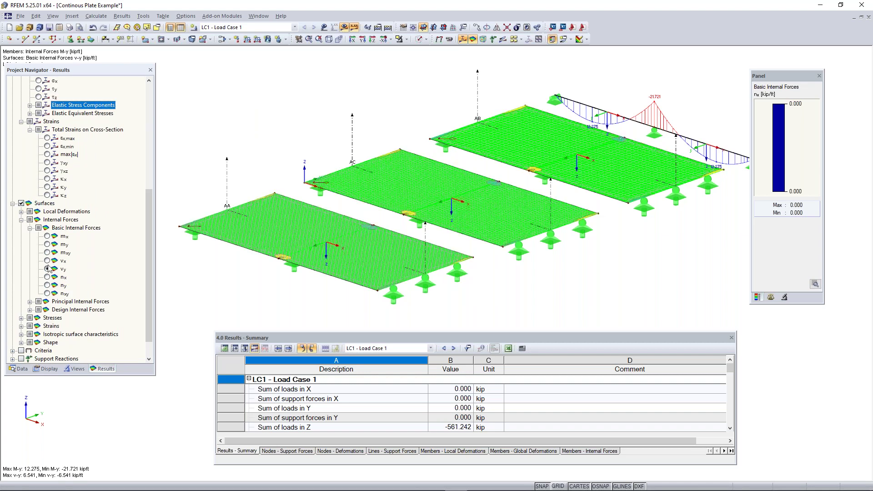
left_click(47, 261)
Expand the support reaction options and turn on the support reactions for the nodal and line supports
scroll(28, 317, "down", 1)
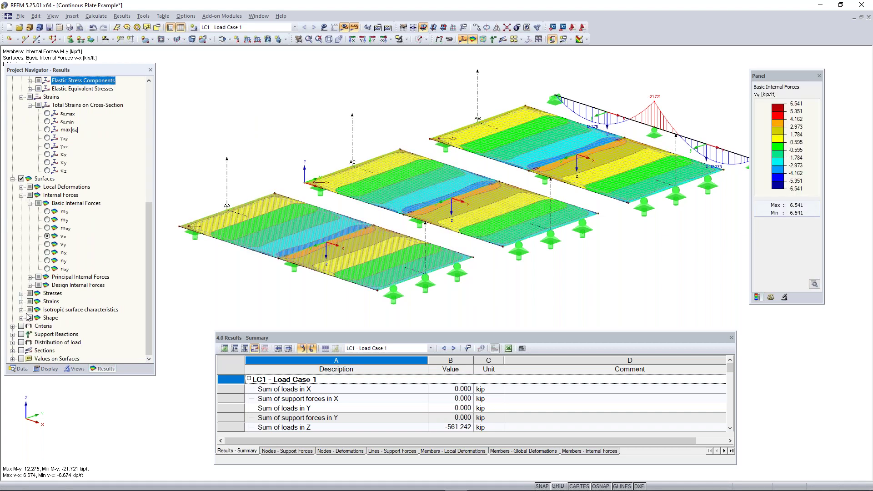
left_click(13, 335)
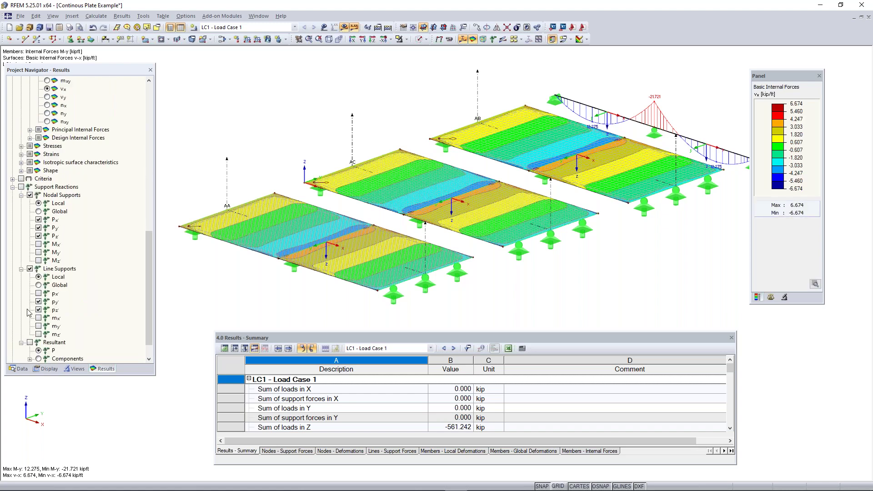
scroll(28, 312, "down", 1)
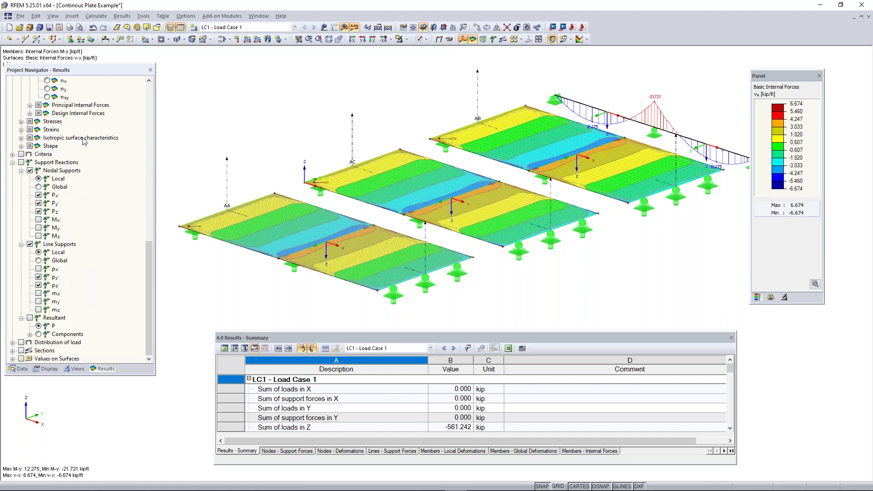
left_click(21, 163)
Examine the line support reactions beneath the plates and the nodal reactions at the beam supports from several angles
middle_click_drag(597, 195, 361, 229)
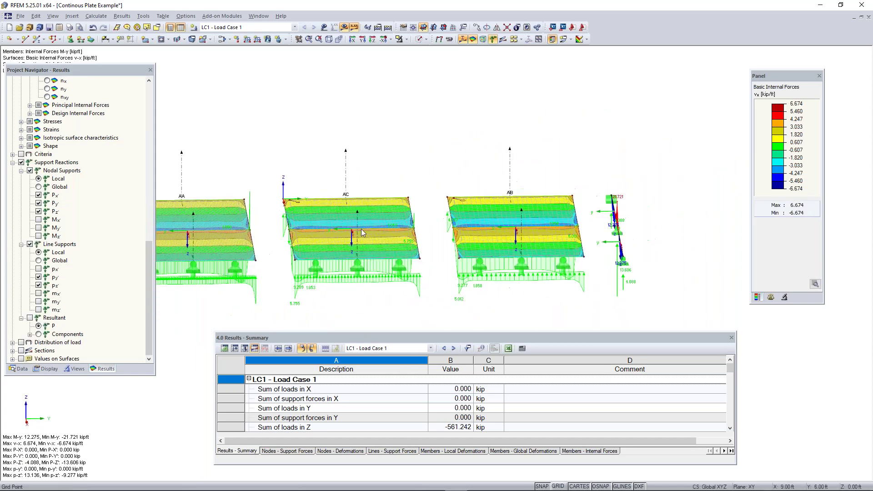
middle_click_drag(443, 310, 681, 246)
scroll(284, 233, "up", 3)
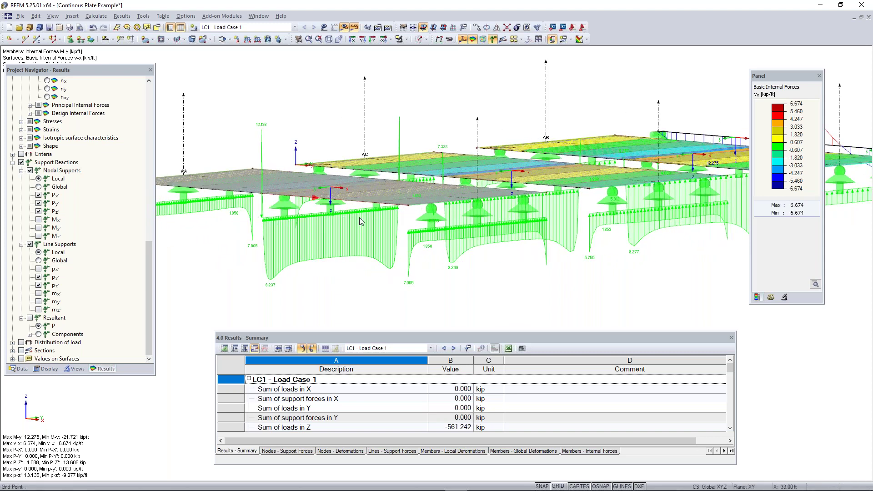
scroll(324, 253, "down", 2)
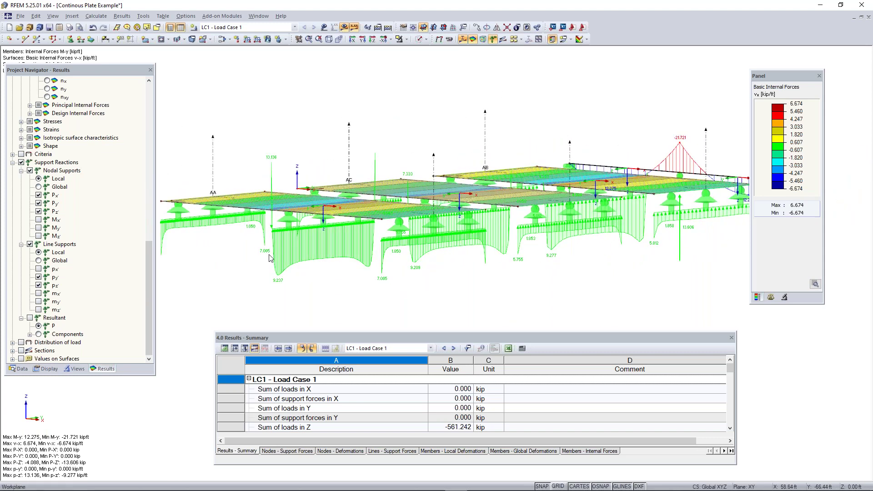
scroll(455, 254, "down", 1)
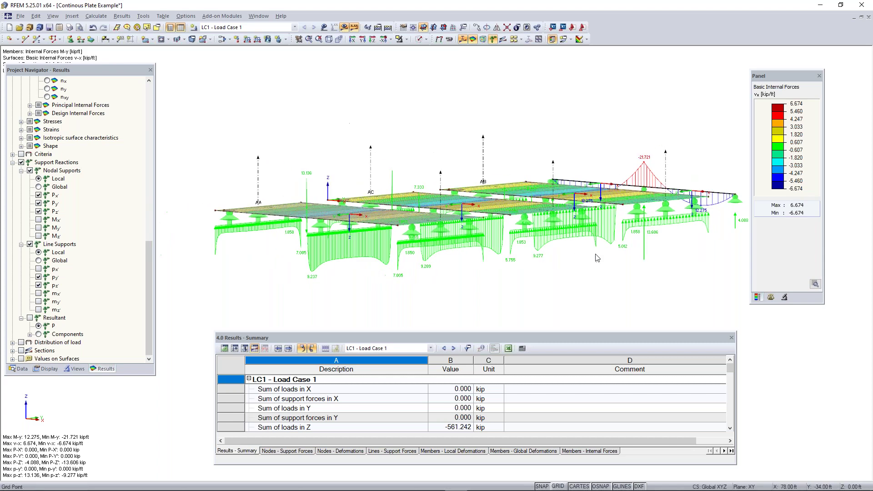
middle_click_drag(704, 232, 499, 261)
middle_click_drag(552, 252, 270, 282, "ctrl")
middle_click_drag(465, 271, 471, 222)
scroll(471, 221, "up", 1)
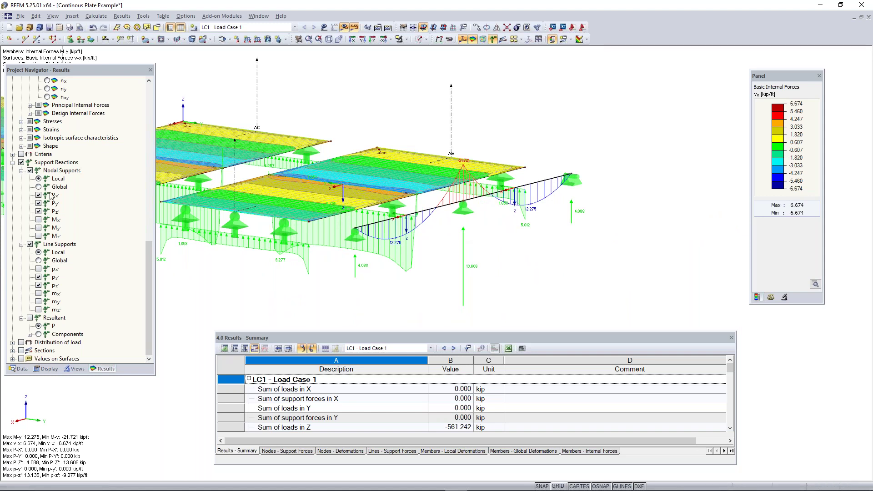
Turn on the nodal support moments My' and Mz', toggling My' off and on again to compare the display
left_click(38, 228)
left_click(38, 236)
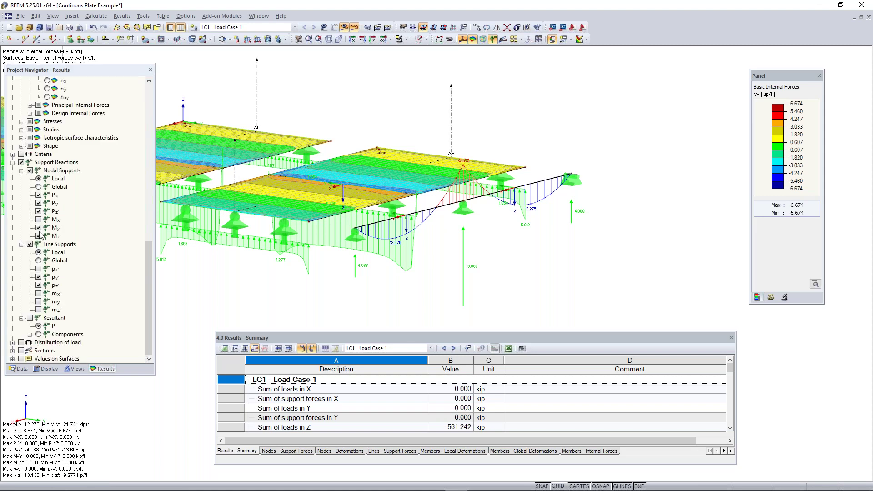
left_click(39, 228)
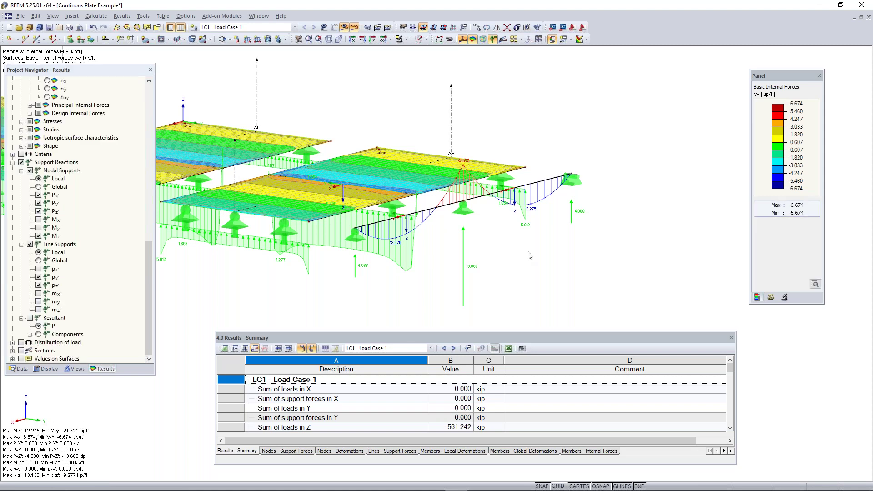
scroll(530, 255, "down", 3)
middle_click_drag(490, 271, 495, 306, "ctrl")
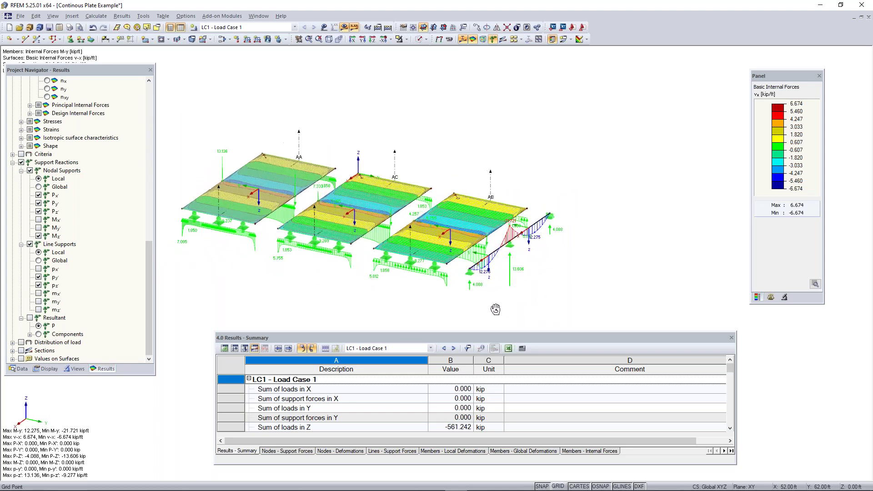
left_click(39, 227)
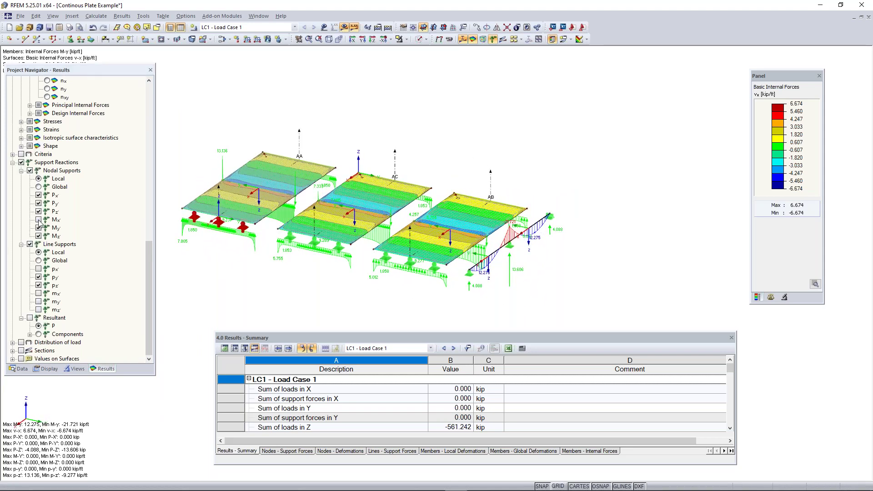
Turn on the nodal support moment Mx', view it on the model, and hide all support reactions
left_click(38, 219)
middle_click_drag(288, 227, 532, 255, "ctrl")
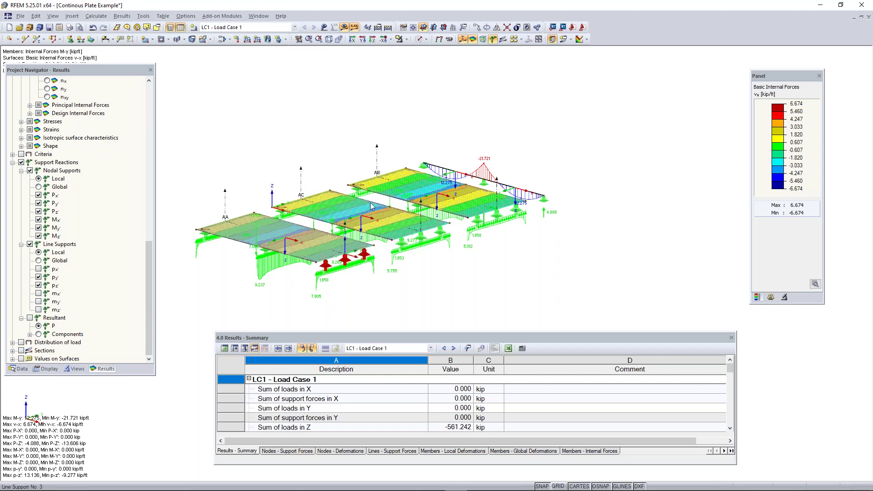
left_click(21, 162)
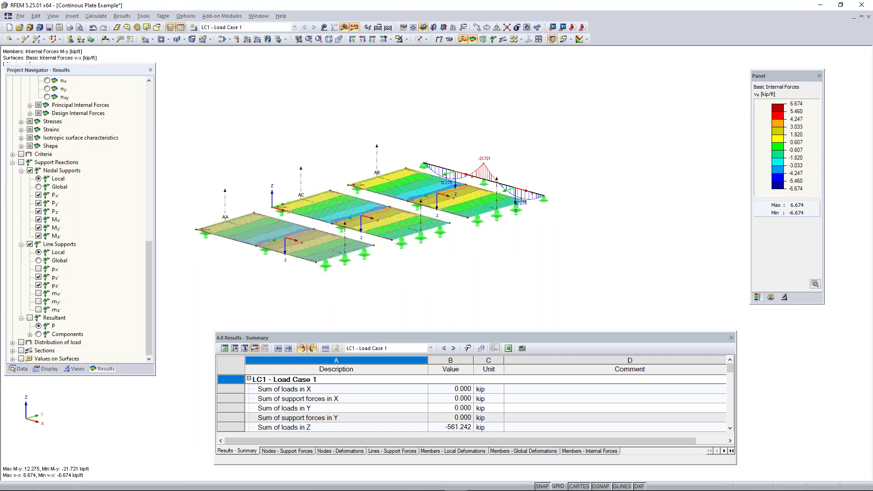
Display the vx values on the surfaces, examine them across the three plates, and hide the values again
left_click(21, 359)
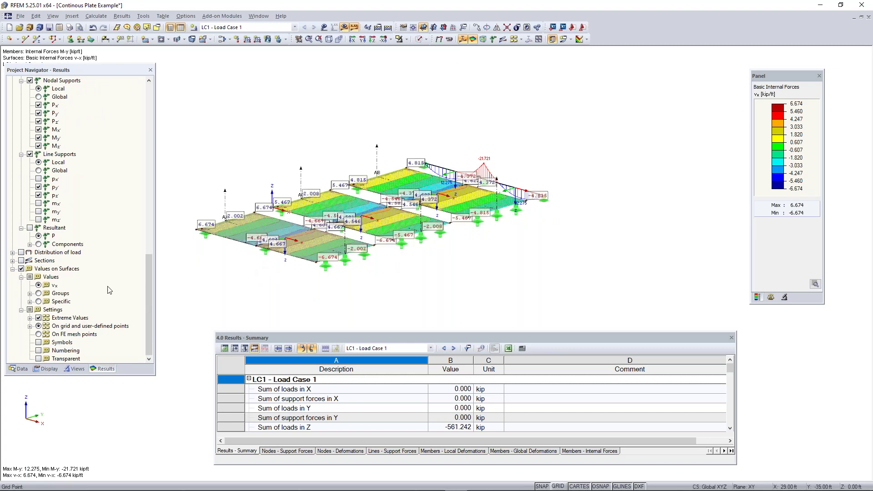
right_click_drag(267, 255, 284, 291)
left_click(261, 292)
scroll(283, 257, "up", 5)
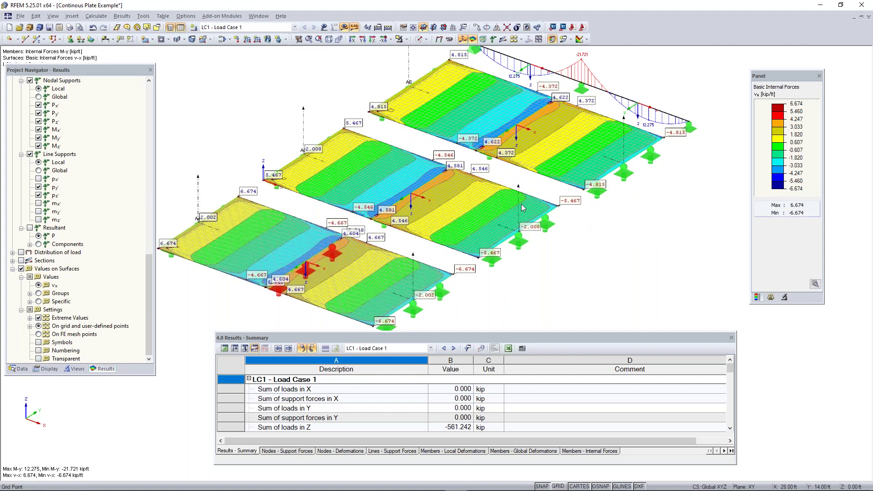
scroll(521, 204, "down", 2)
right_click_drag(503, 225, 518, 218)
left_click(249, 149)
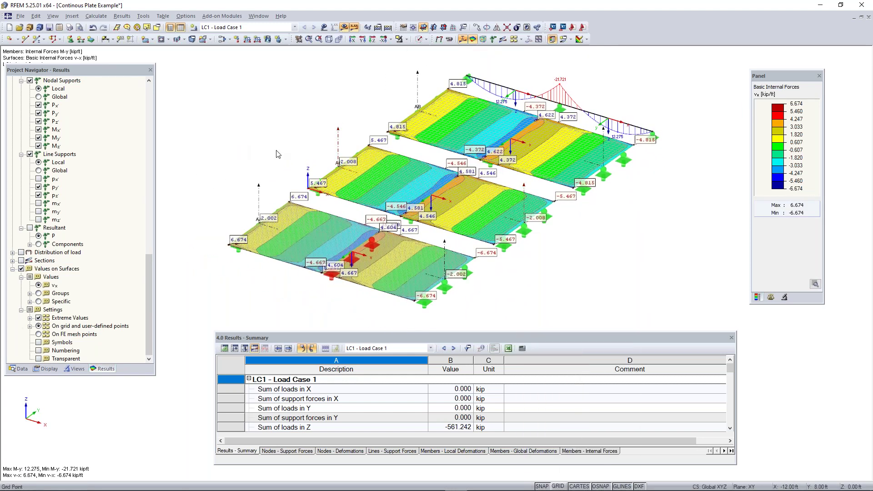
left_click(21, 269)
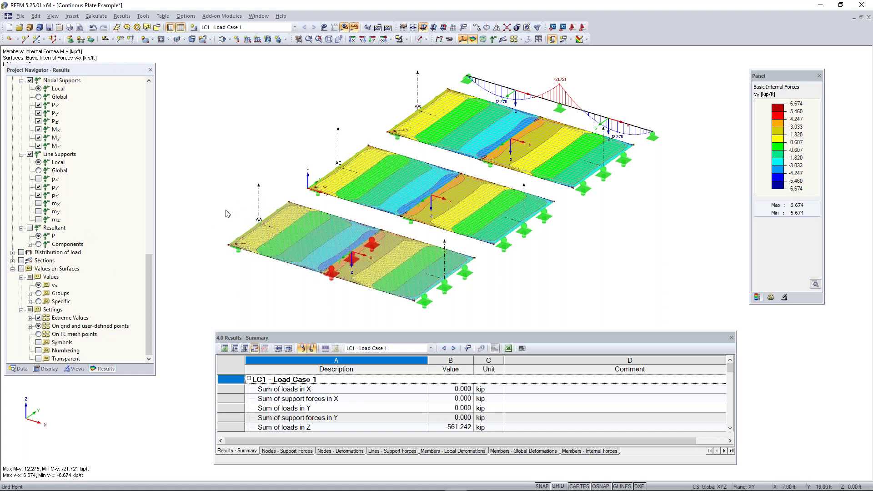
Turn on the section results to display the vx diagrams along sections AA, AB and AC
left_click(21, 261)
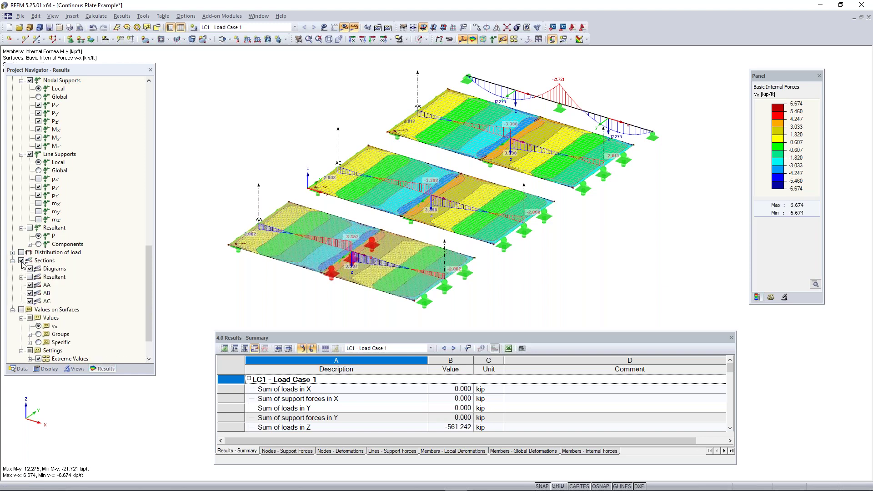
middle_click_drag(360, 302, 332, 279, "ctrl")
right_click(327, 276)
left_click(100, 228)
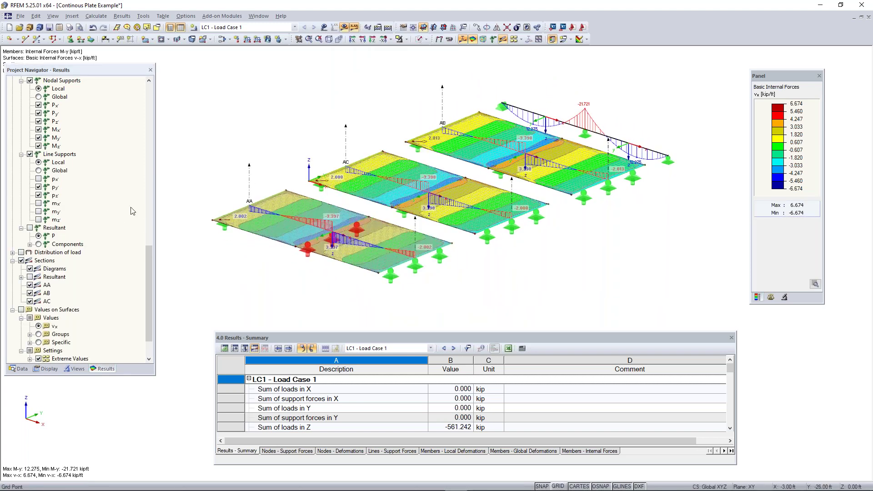
Examine and compare the vx section diagrams on the three plates at their ends and over the middle supports
scroll(114, 195, "up", 11)
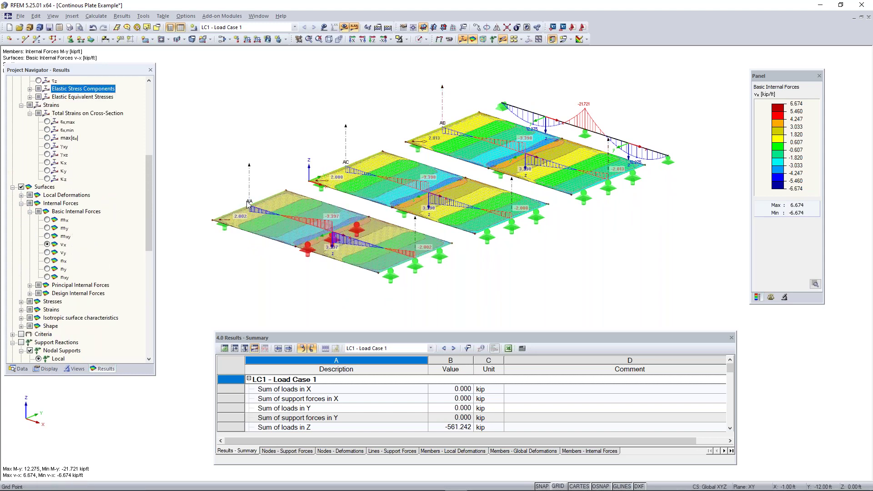
scroll(332, 216, "up", 2)
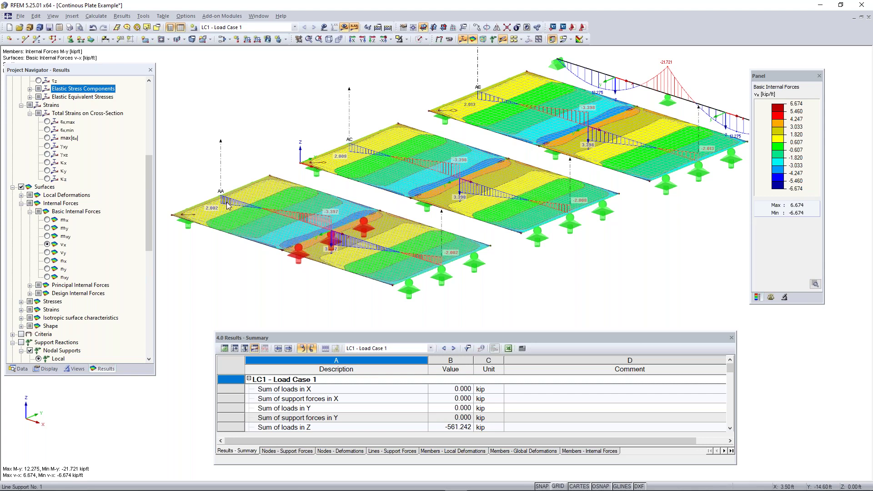
scroll(228, 206, "up", 2)
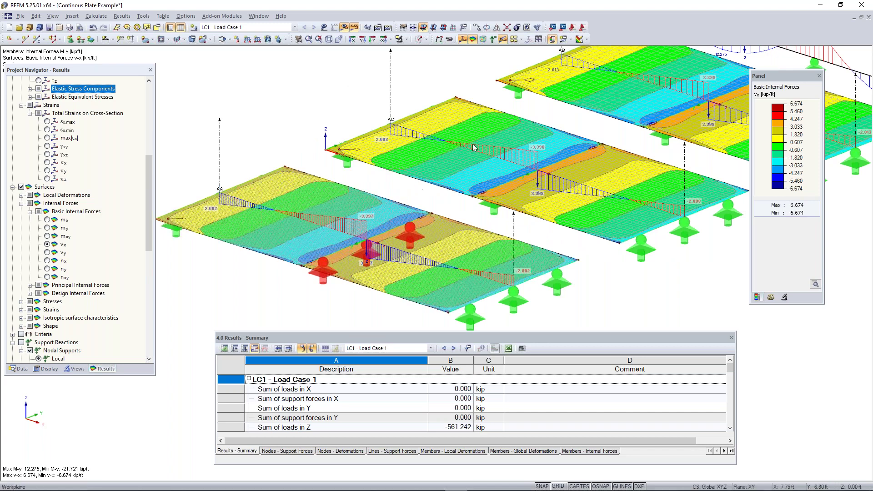
middle_click_drag(612, 95, 522, 129)
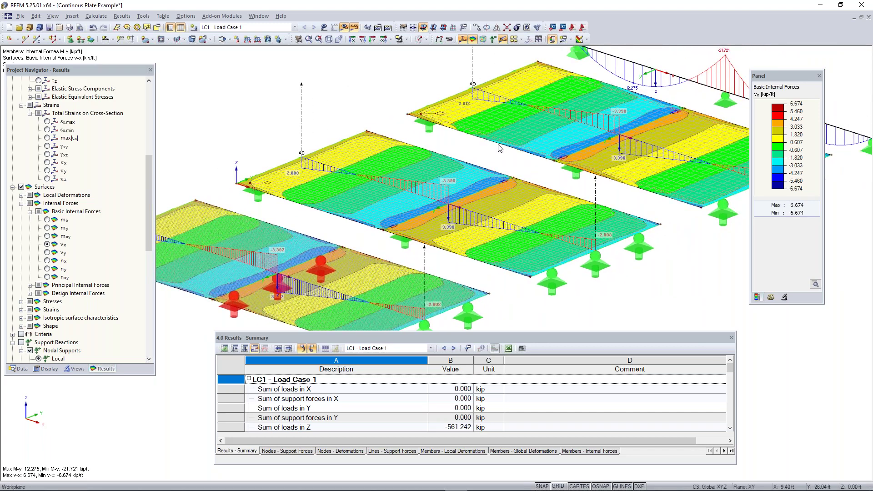
middle_click_drag(262, 279, 312, 235)
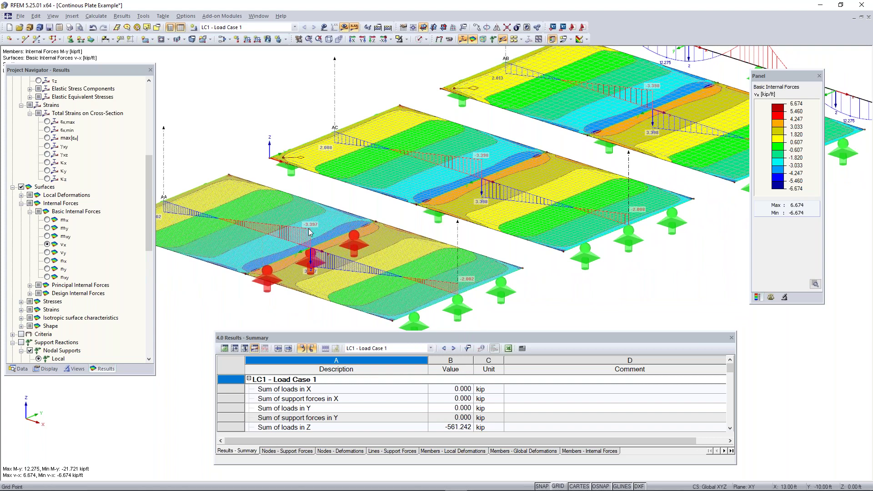
left_click_drag(102, 68, 90, 124)
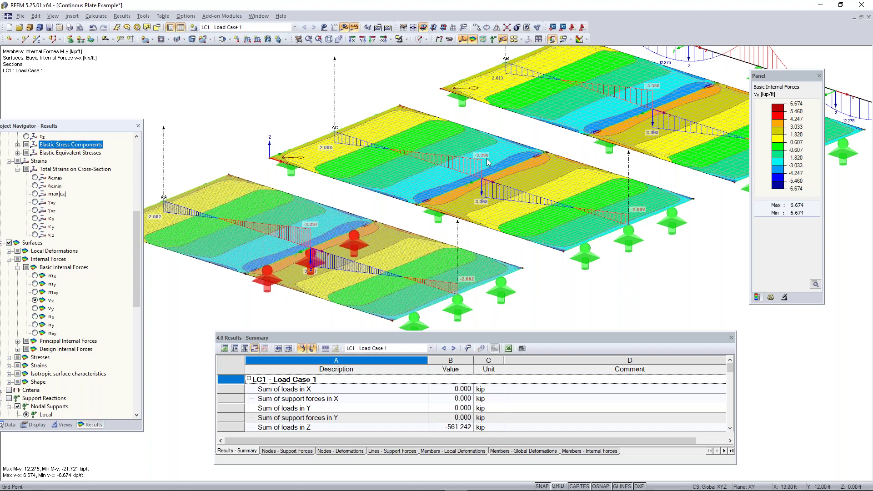
middle_click_drag(576, 138, 459, 184)
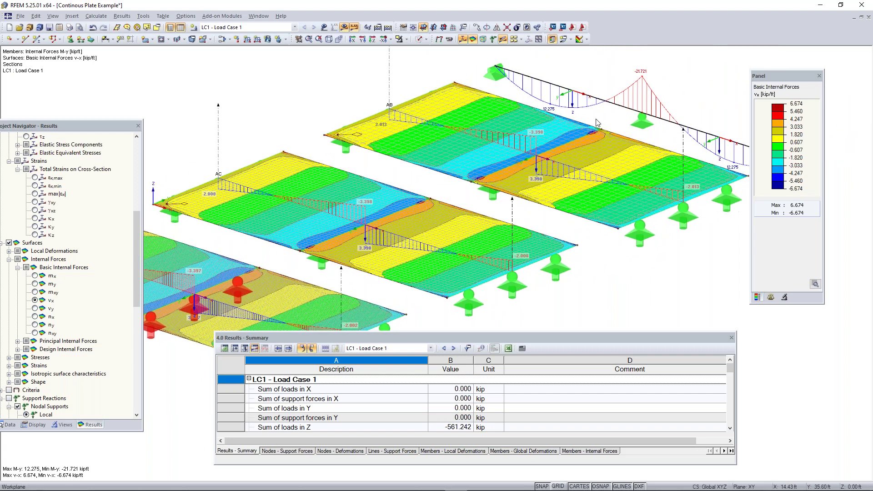
scroll(491, 173, "down", 2)
middle_click_drag(309, 265, 374, 230)
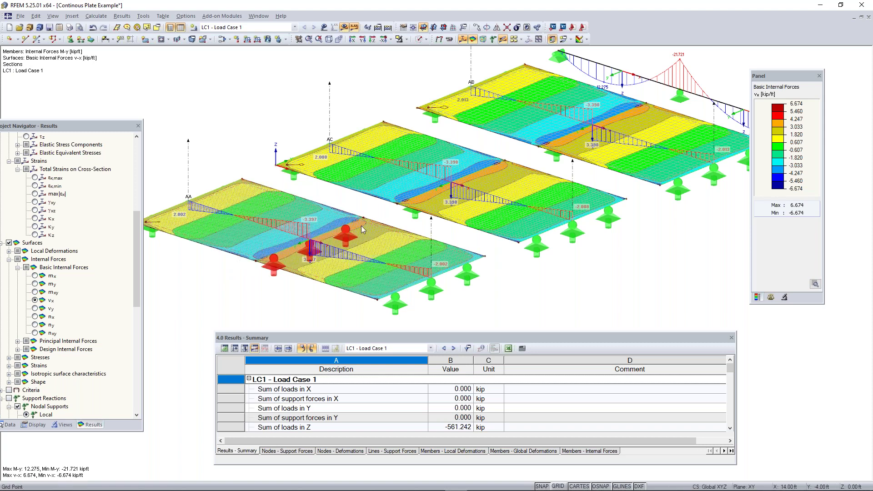
Deactivate the shear stiffness of members in the global calculation parameters and accept the change
left_click(96, 17)
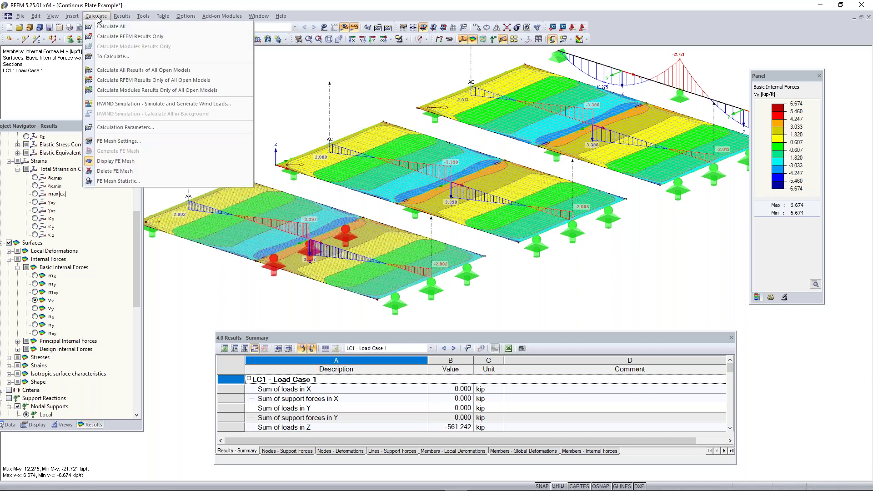
left_click(135, 128)
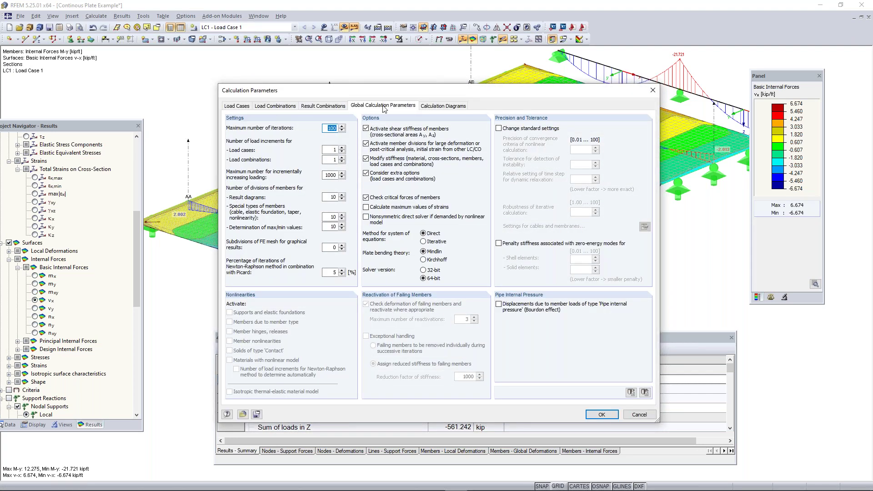
left_click(383, 107)
left_click(371, 131)
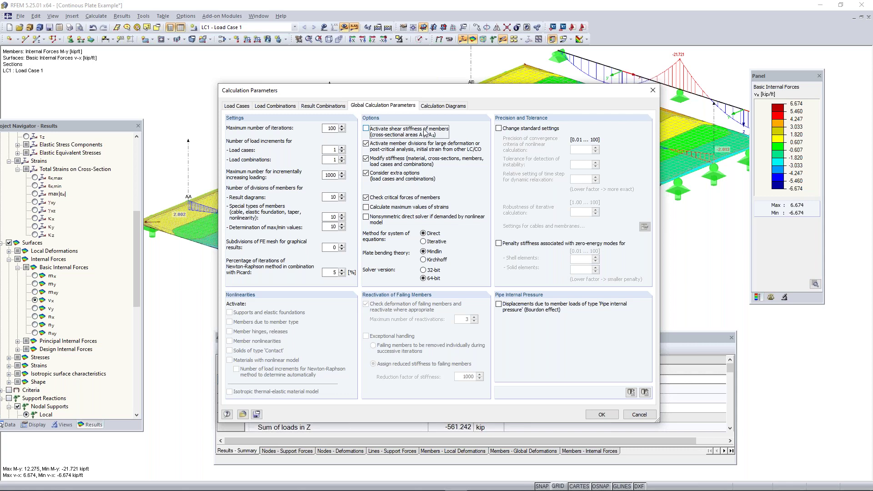
left_click(601, 414)
left_click(430, 276)
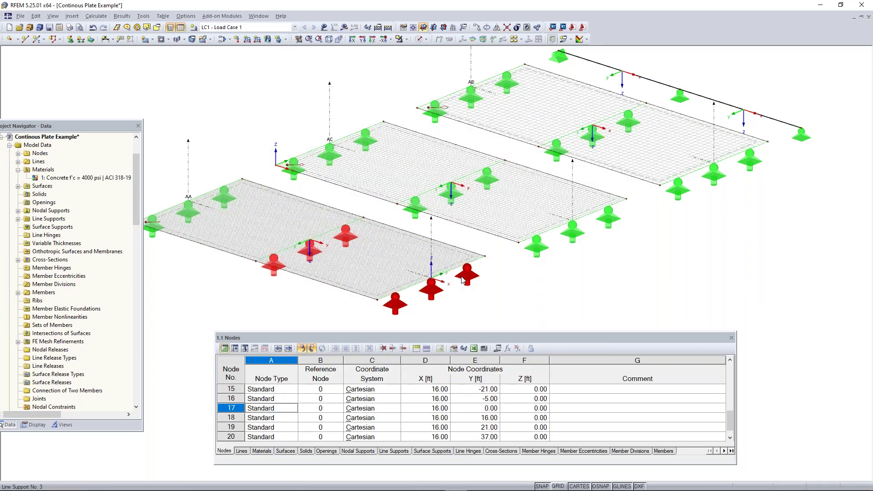
Recalculate the model and examine the beam's bending moment diagram without member shear stiffness
middle_click_drag(512, 225, 490, 248)
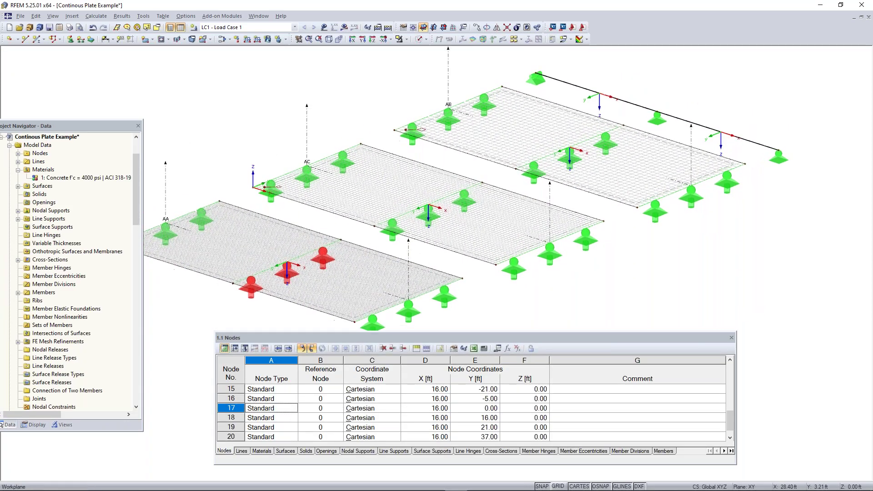
scroll(491, 245, "down", 1)
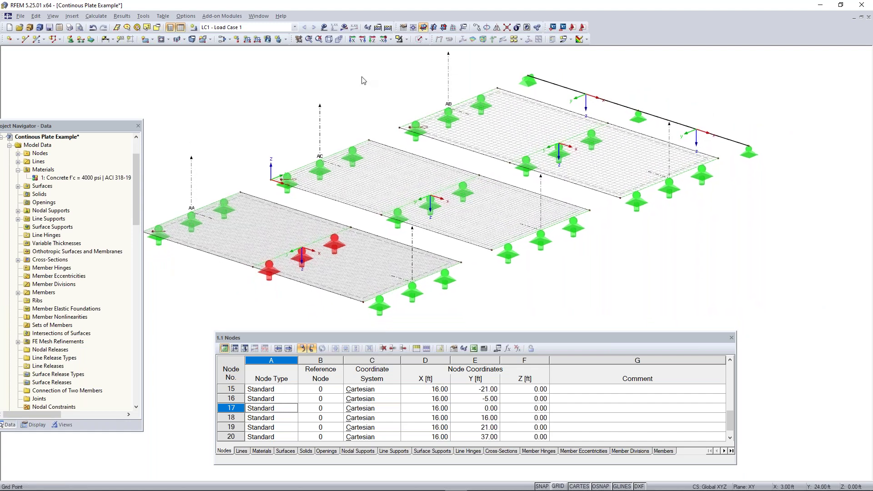
left_click(388, 27)
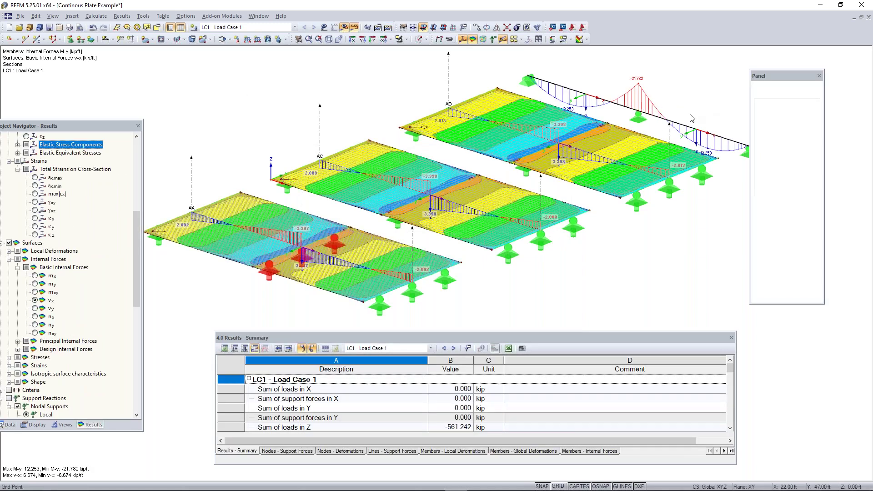
middle_click_drag(649, 101, 585, 125)
scroll(584, 125, "up", 2)
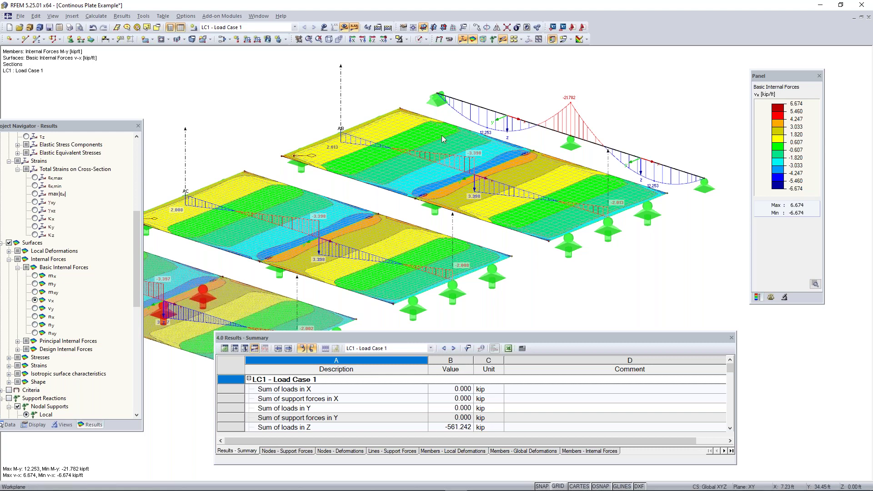
Switch to the PowerPoint slide show and advance from the Coffee Break slide to the Plate Theory slide
key("super")
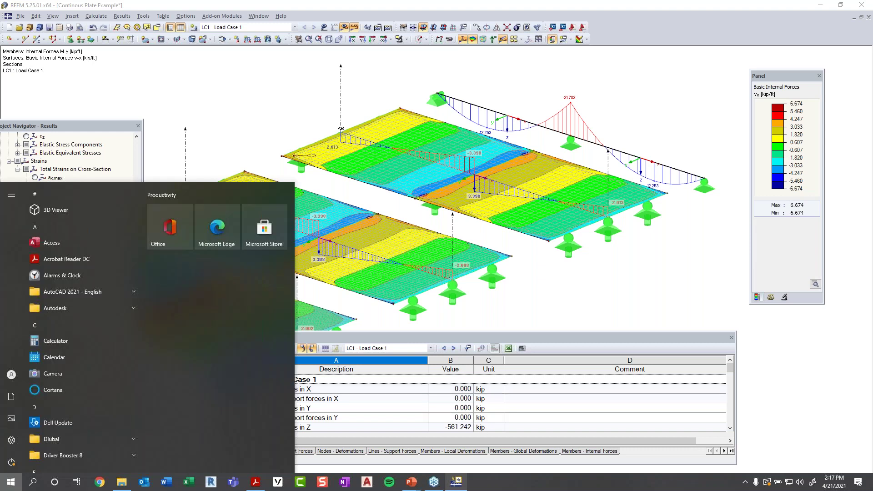
mouse_move(411, 482)
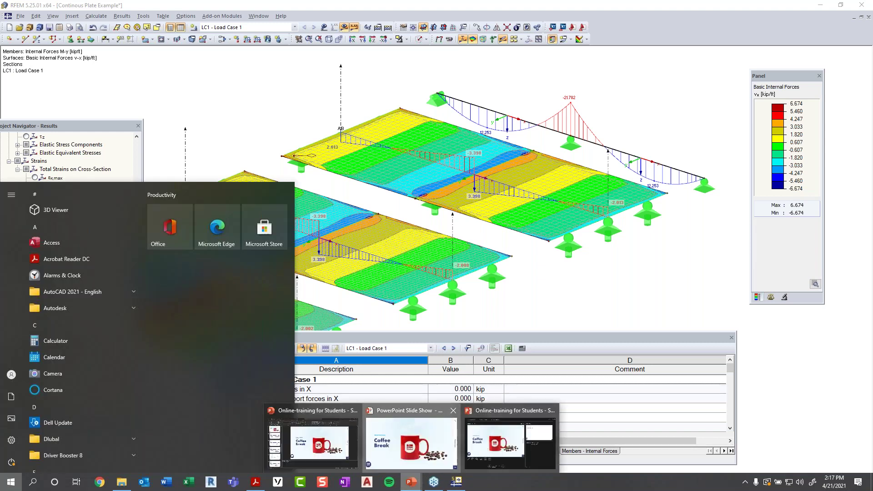
left_click(411, 441)
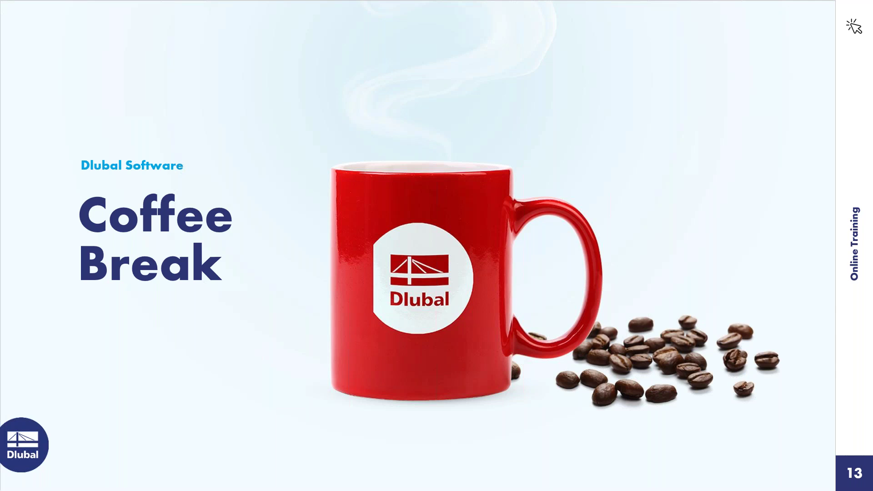
key("Right")
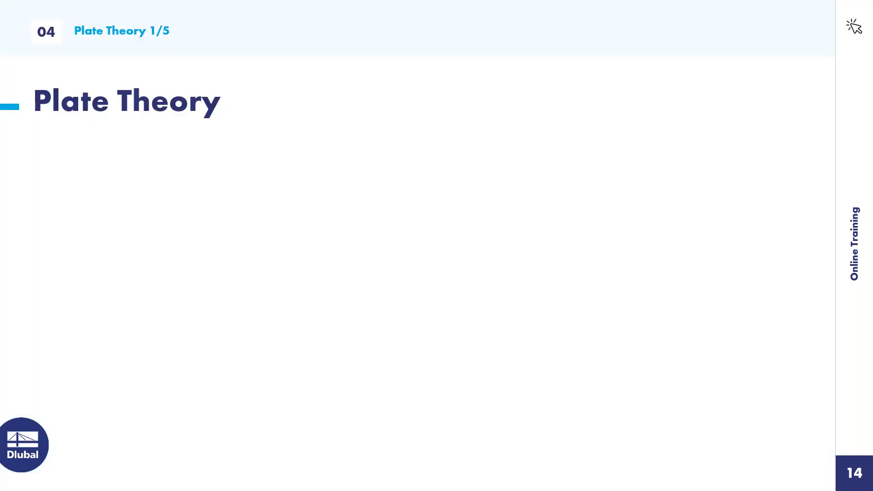
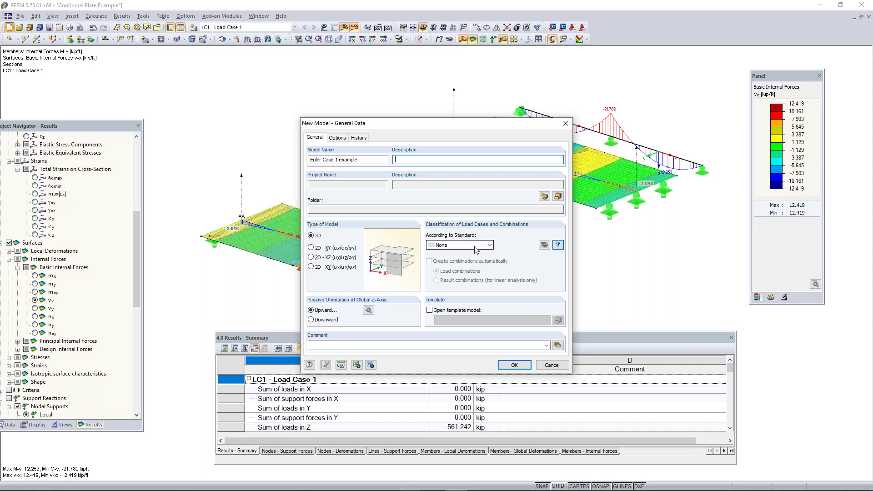
Create the model Euler Case 1 example with the ASCE 7-16 standard and automatically created load combinations
left_click(476, 248)
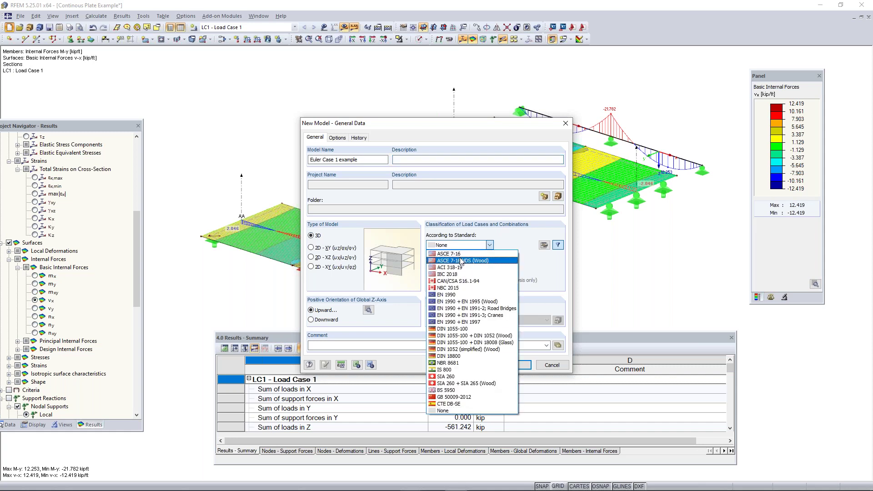
left_click(464, 254)
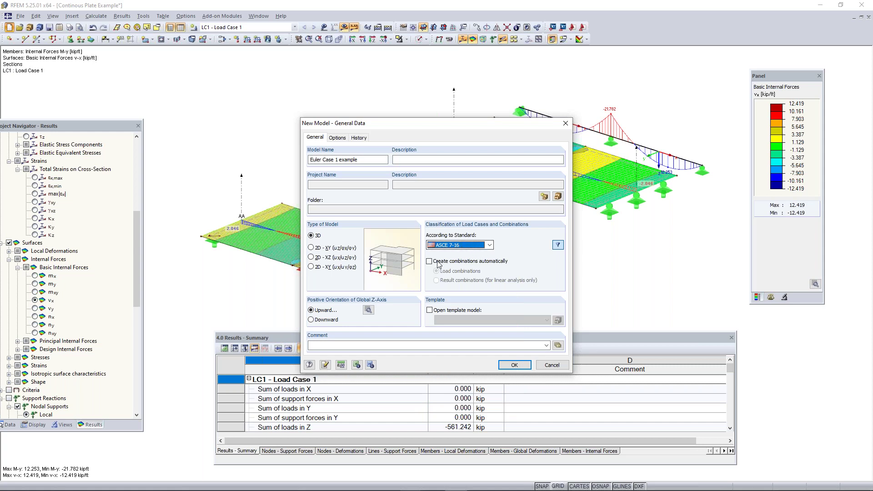
left_click(429, 261)
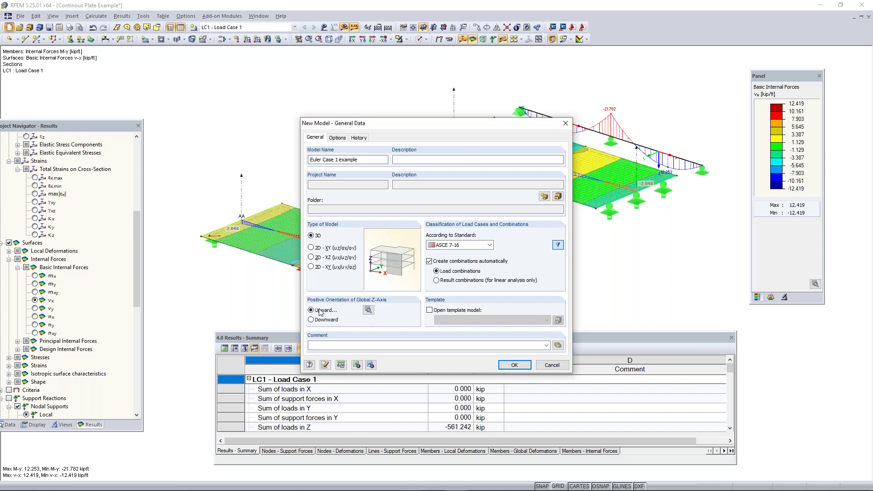
left_click(520, 369)
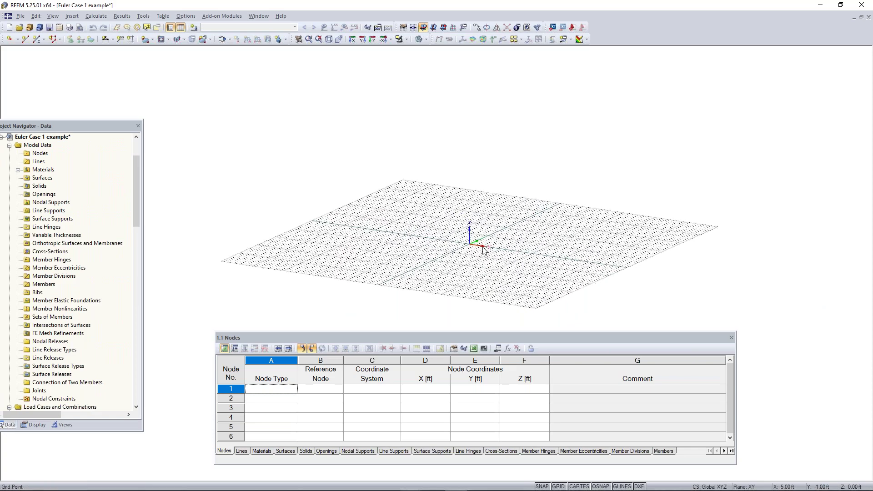
Start a new single member and filter its rolled I-section library to the AISC group and the AISC 15 standard
scroll(483, 248, "up", 3)
middle_click_drag(474, 260, 509, 239)
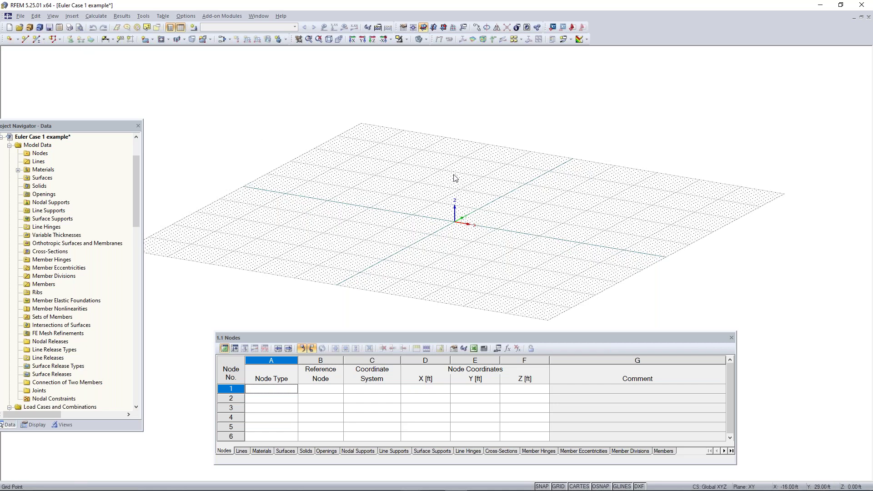
left_click(36, 40)
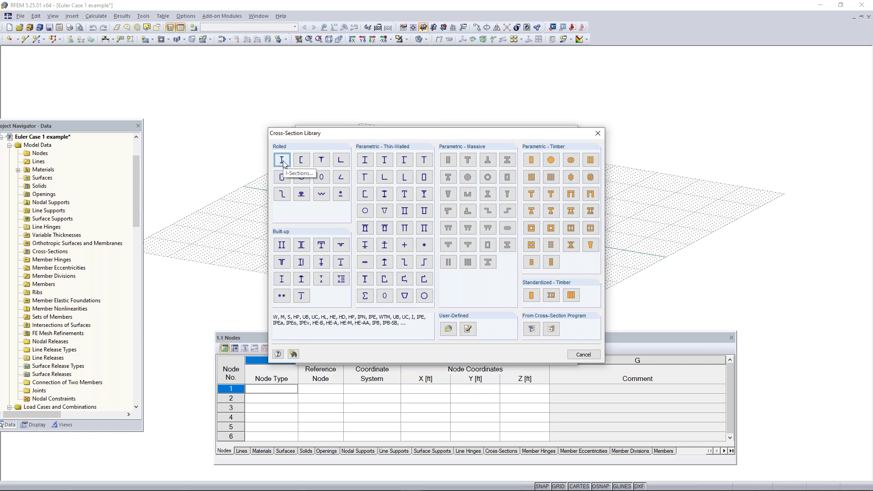
key("Escape")
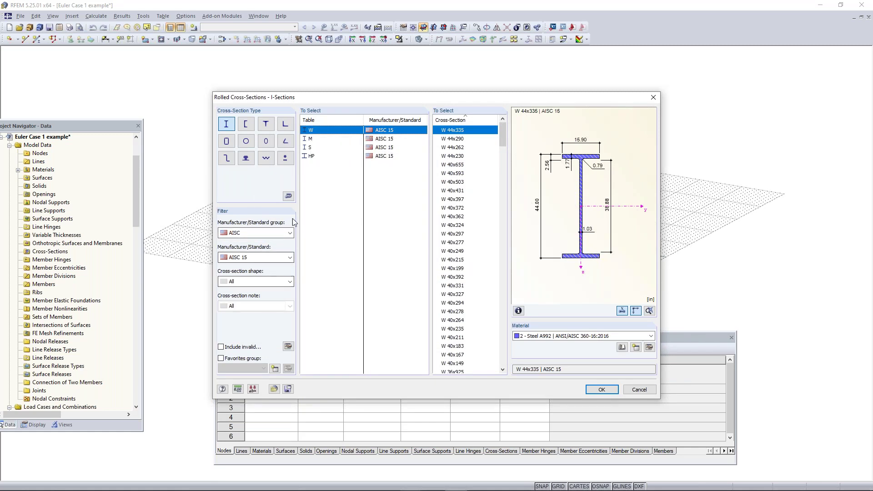
left_click(265, 234)
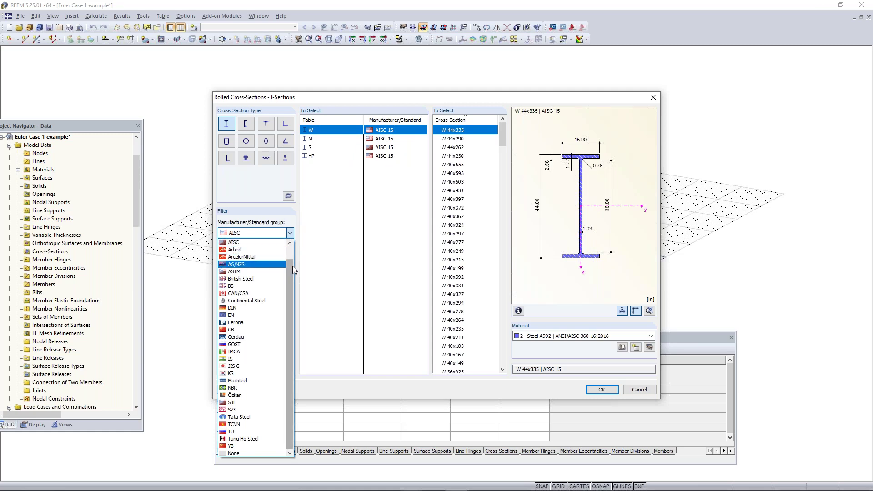
mouse_move(292, 266)
left_mouse_down()
mouse_move(290, 255)
mouse_move(290, 275)
left_mouse_up()
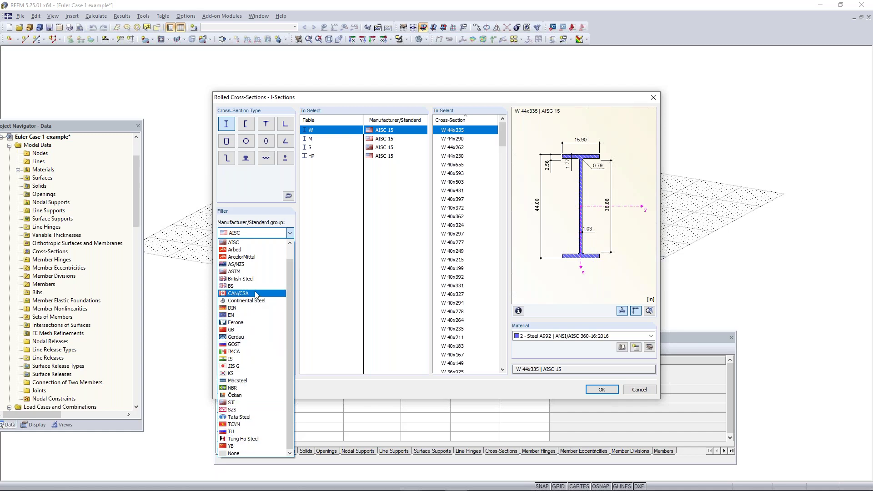
left_click(244, 243)
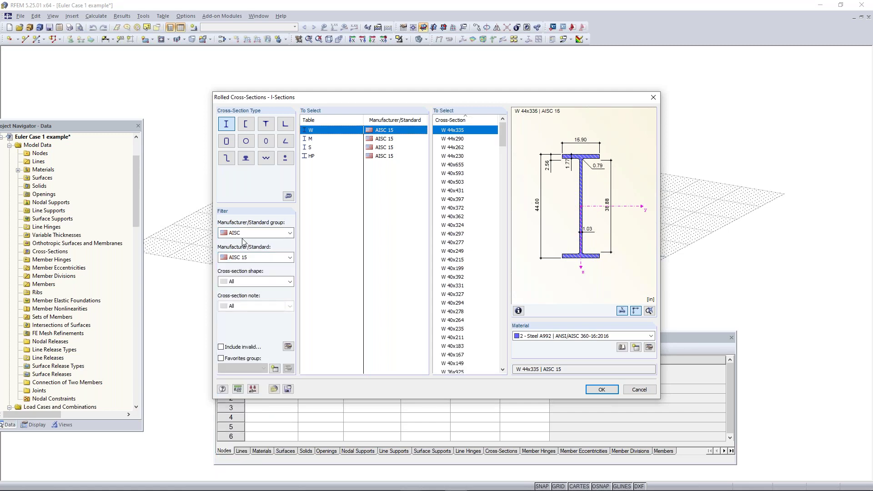
left_click(250, 260)
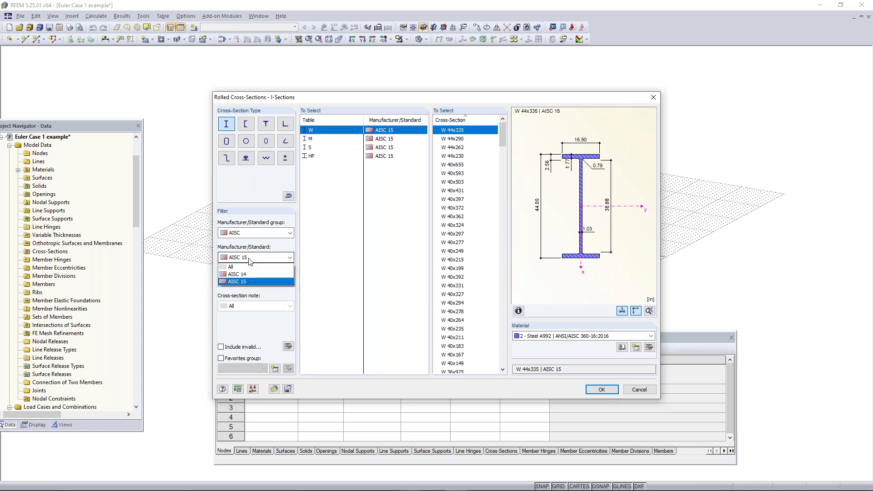
left_click(250, 282)
Filter the I-sections by the wide shape with parallel flanges and choose W 12x35
left_click(252, 284)
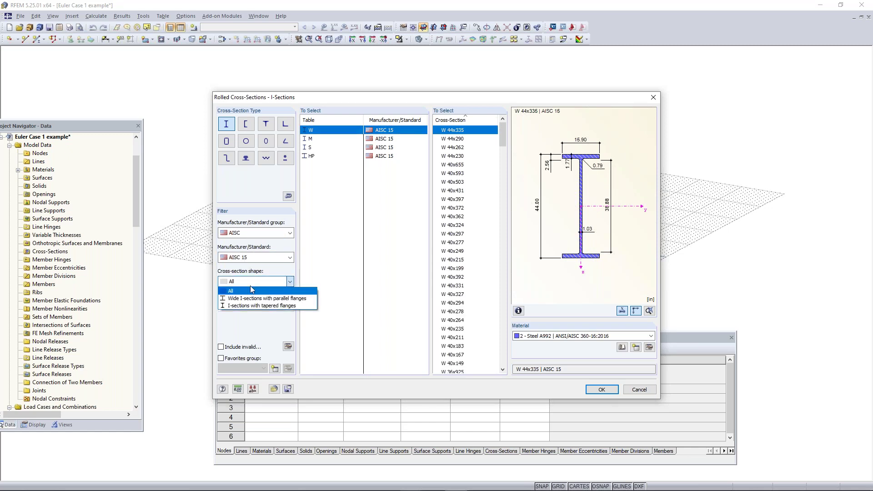
left_click(253, 303)
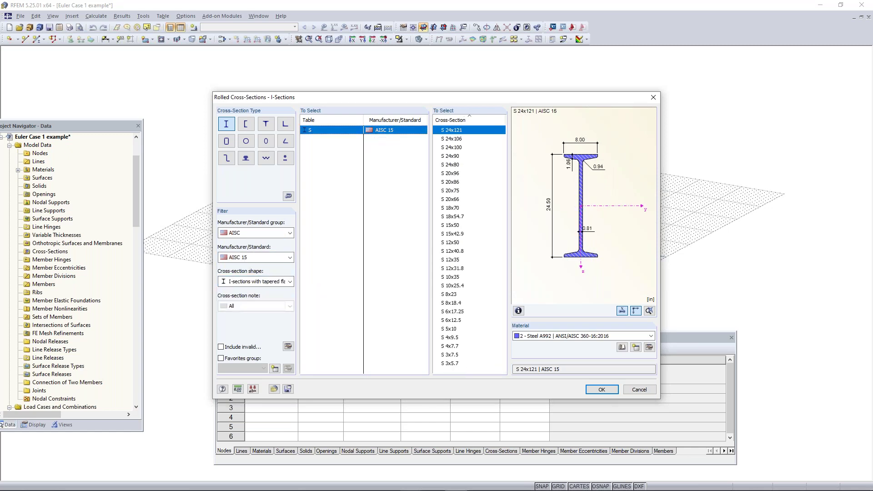
left_click(246, 281)
left_click(248, 298)
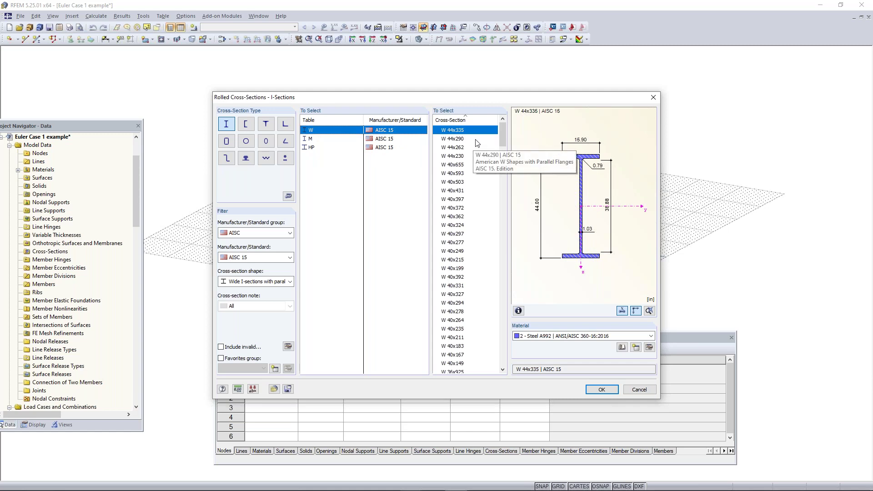
left_click_drag(500, 131, 499, 318)
left_click(454, 303)
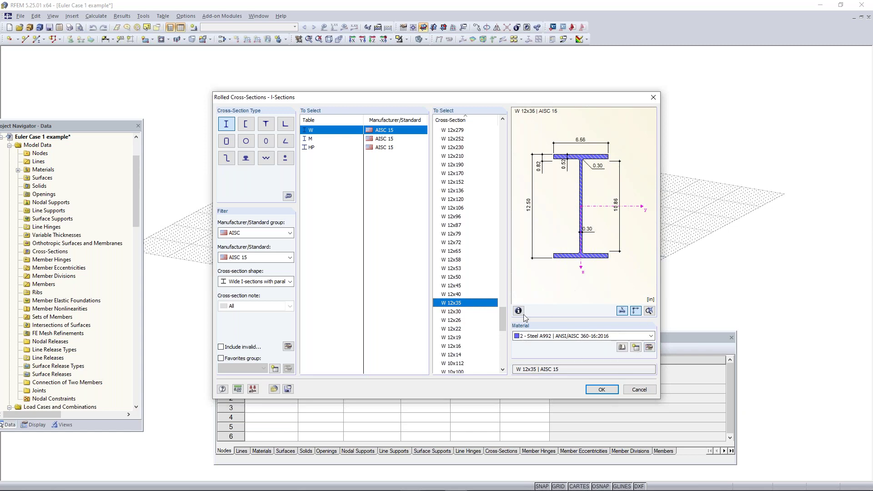
Examine the Steel A992 entry in the material library and the dialog for defining a new material
left_click(624, 349)
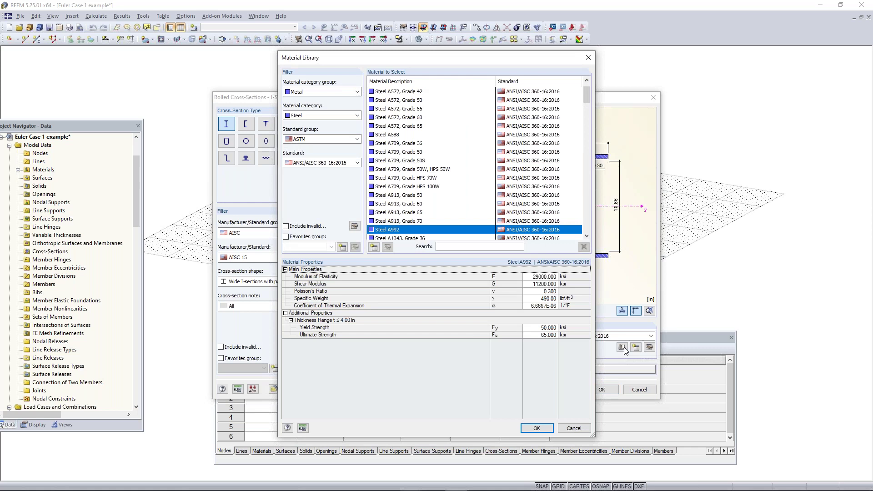
left_click(588, 57)
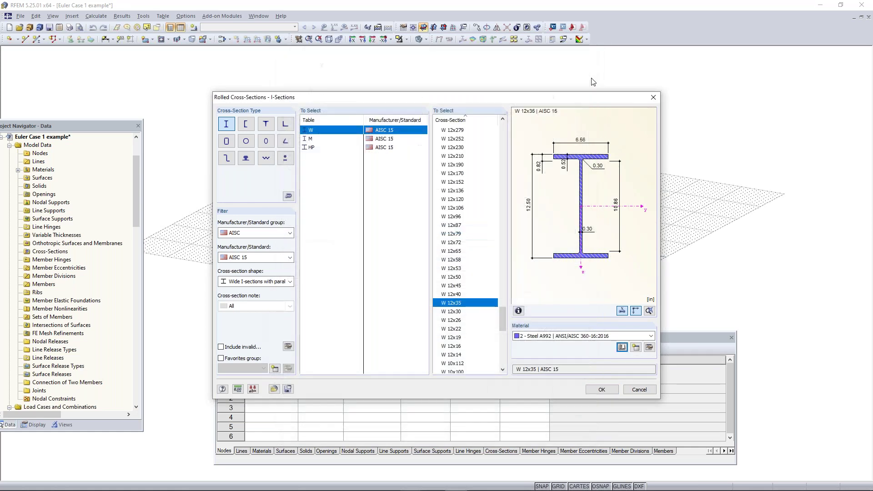
left_click(636, 348)
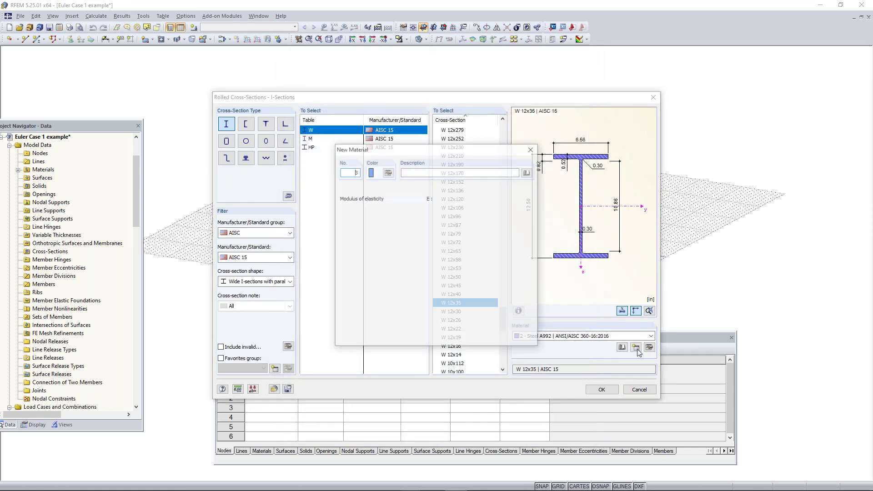
left_click(531, 149)
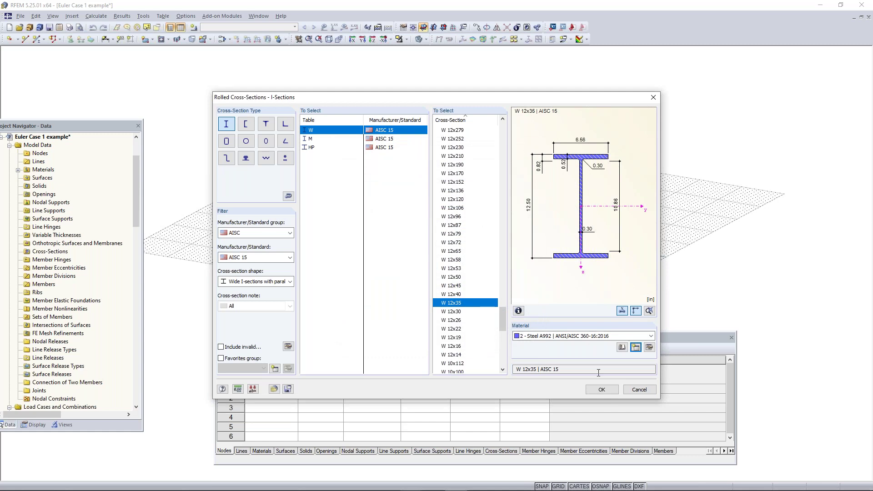
Accept the W 12x35 beam in Steel A992, draw it 30 ft vertically from the origin in the XZ work plane, and restore the XY work plane
left_click(602, 389)
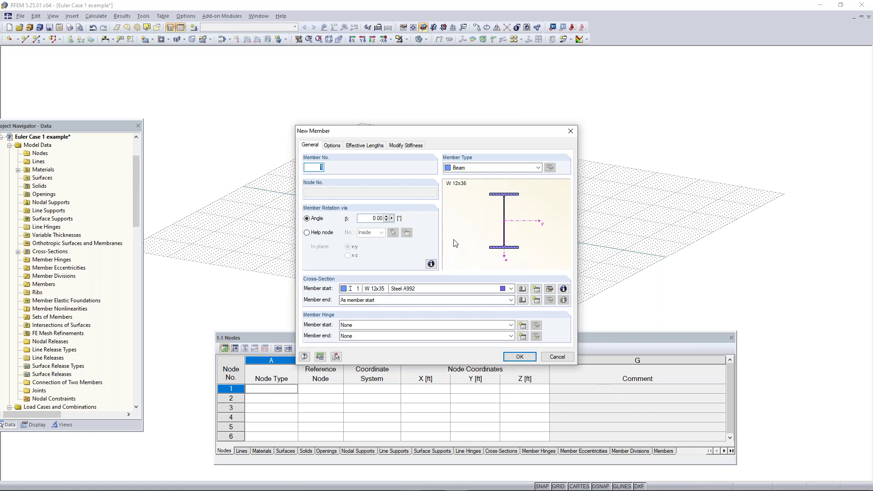
left_click(519, 356)
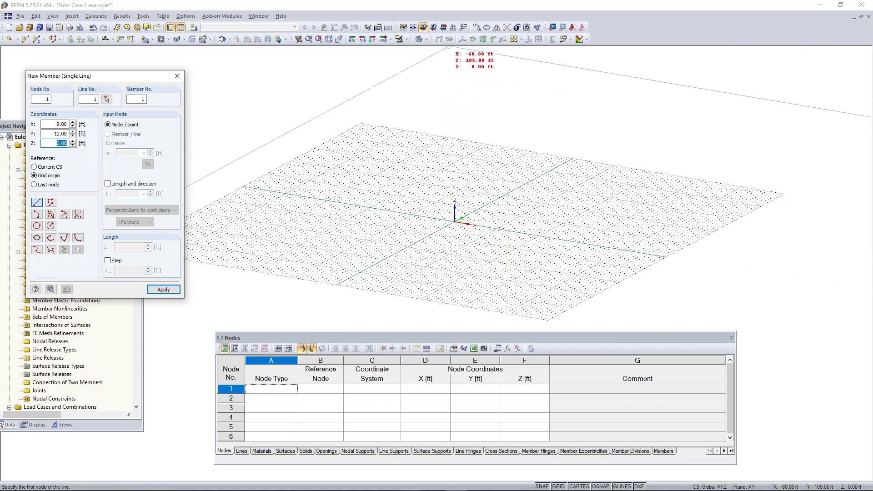
left_click(434, 27)
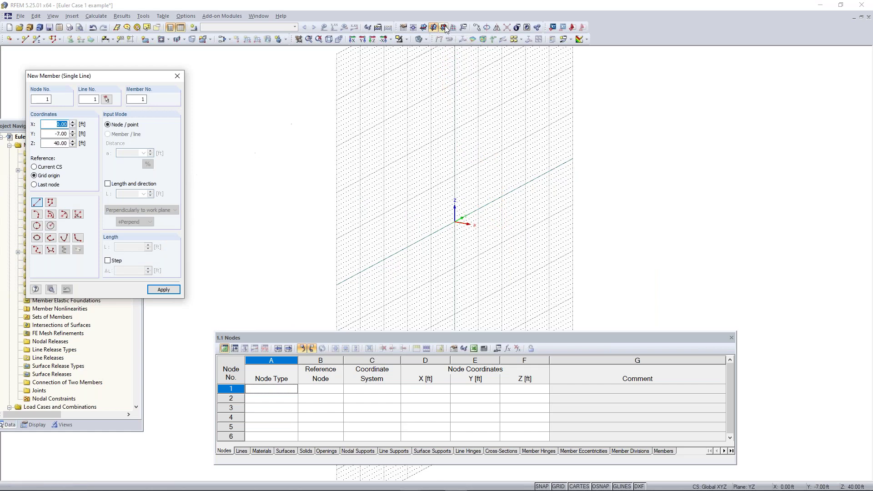
left_click(443, 28)
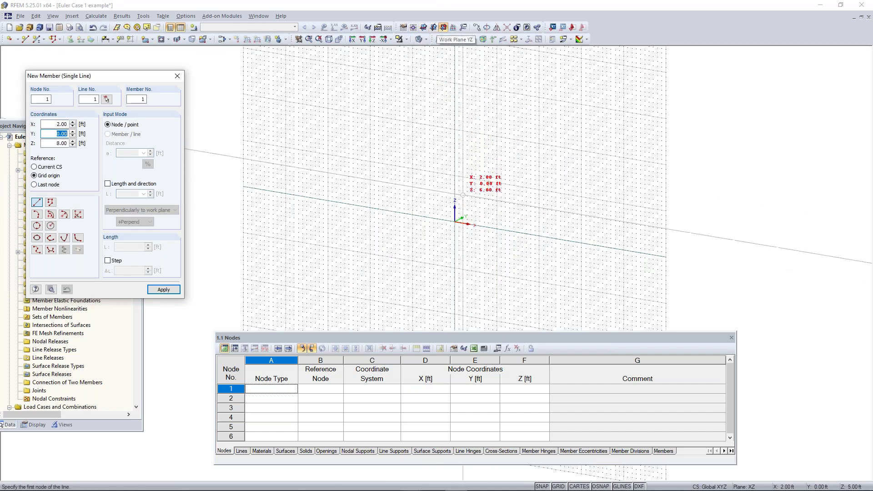
left_click(454, 222)
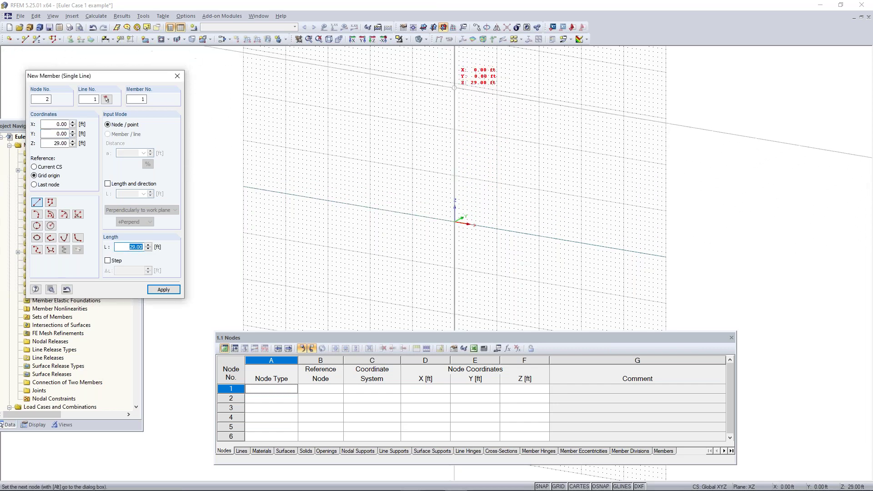
left_click(454, 83)
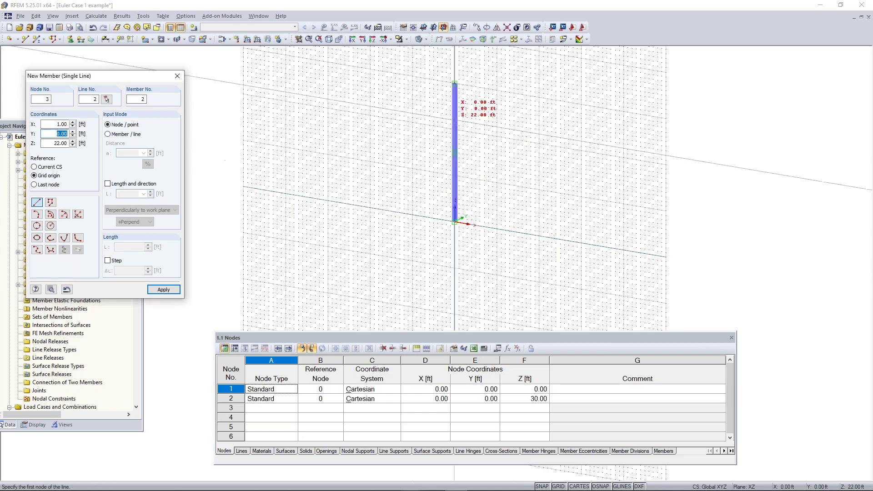
left_click(424, 28)
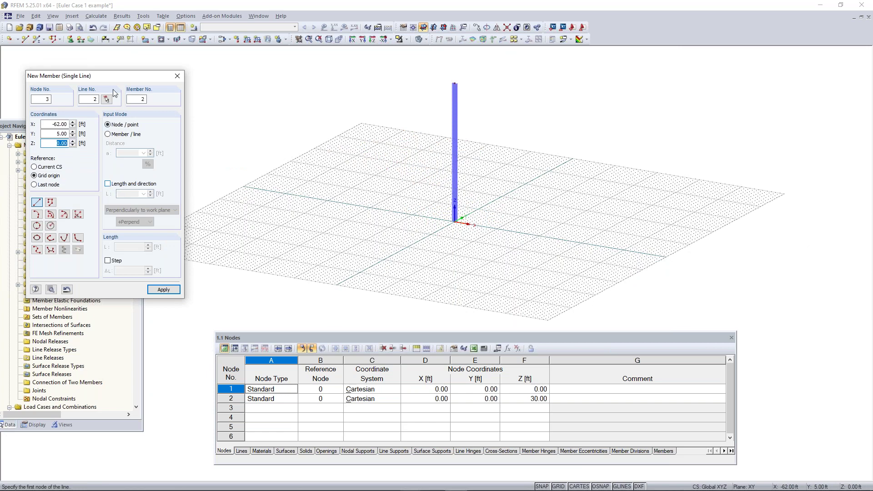
Place a second member at X -28 ft, Y -7 ft using a fixed 30 ft length in the positive direction perpendicular to the work plane
left_click_drag(102, 80, 129, 87)
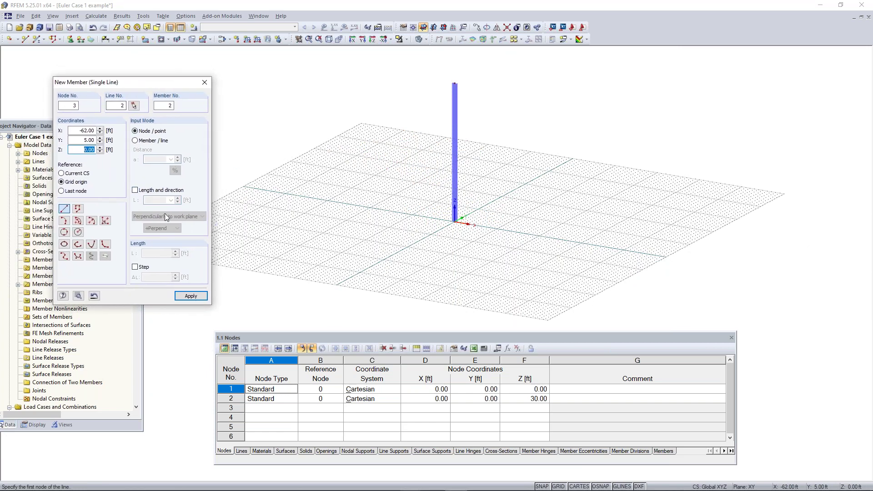
left_click(152, 191)
left_click(151, 200)
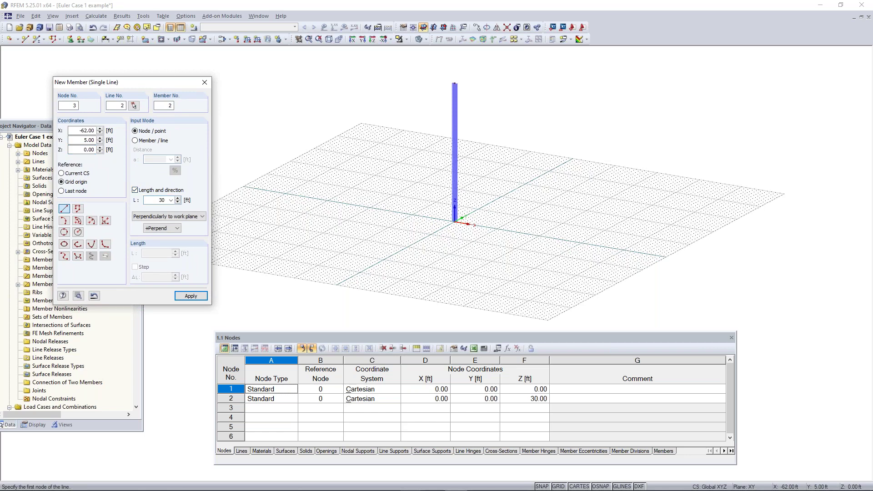
left_click(185, 218)
left_click(175, 231)
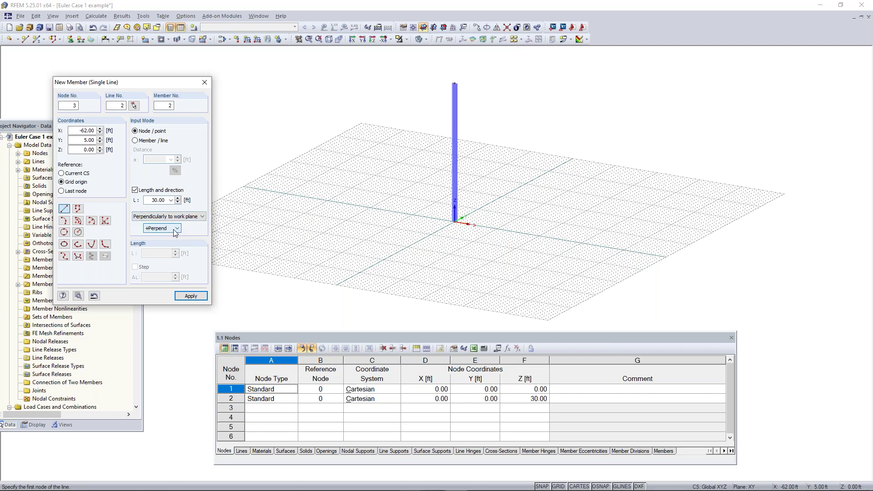
left_click(169, 229)
left_click(166, 235)
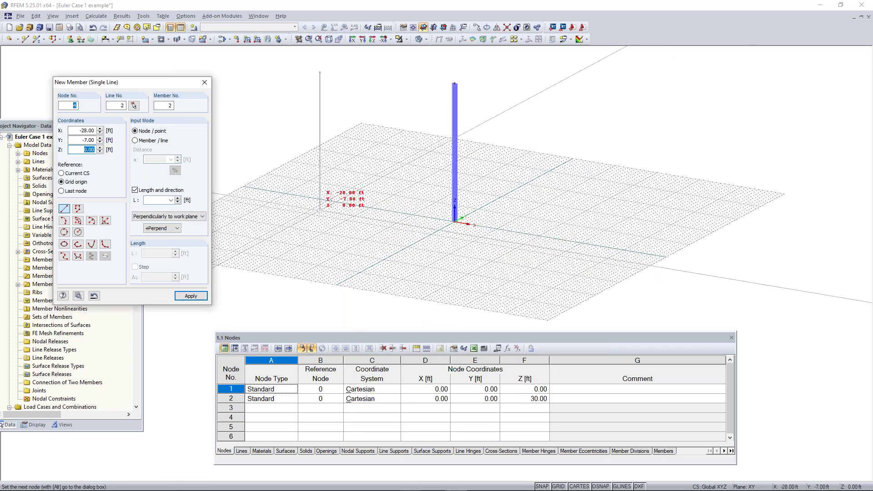
left_click(320, 210)
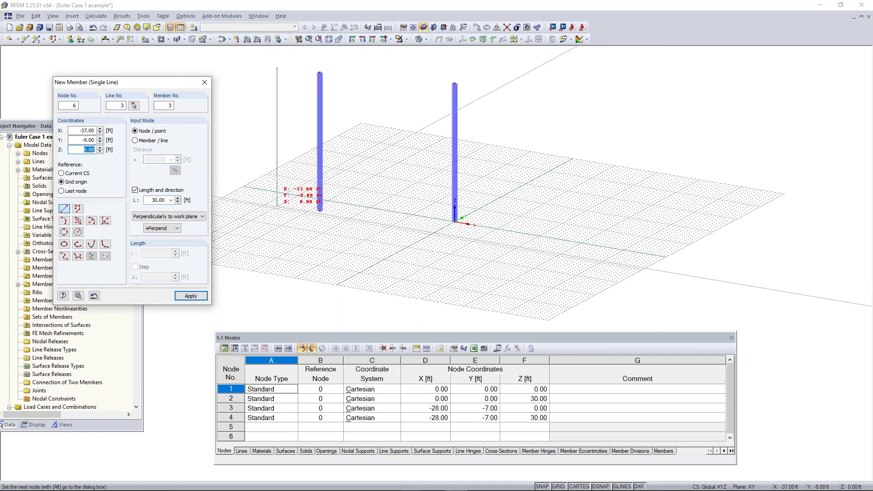
End the member placement and delete the second column together with its nodes
key("Escape")
left_click_drag(358, 65, 262, 233)
key("Delete")
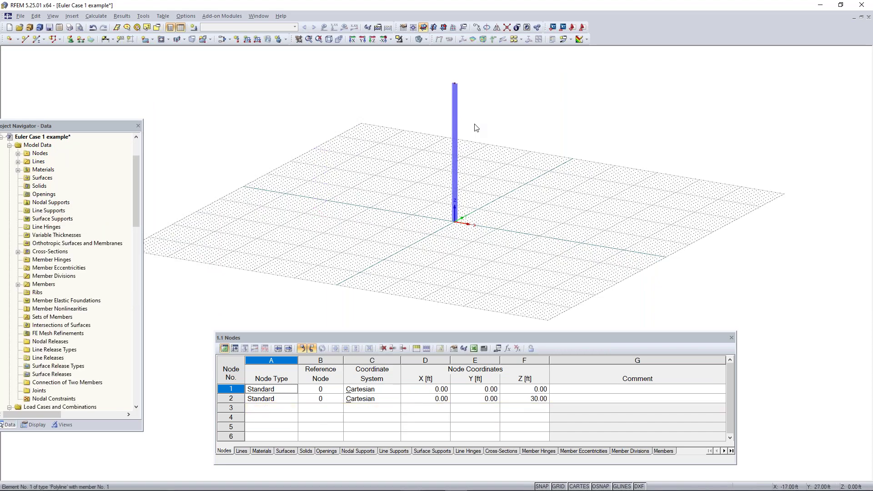
Examine the column's lower end at the origin, window-selecting the base node to check where it lies
middle_click_drag(488, 111, 468, 127, "ctrl")
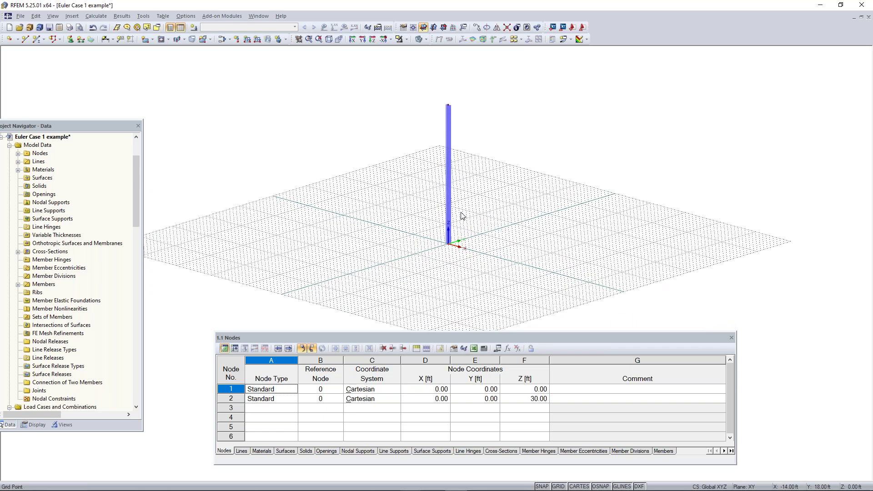
scroll(448, 249, "up", 5)
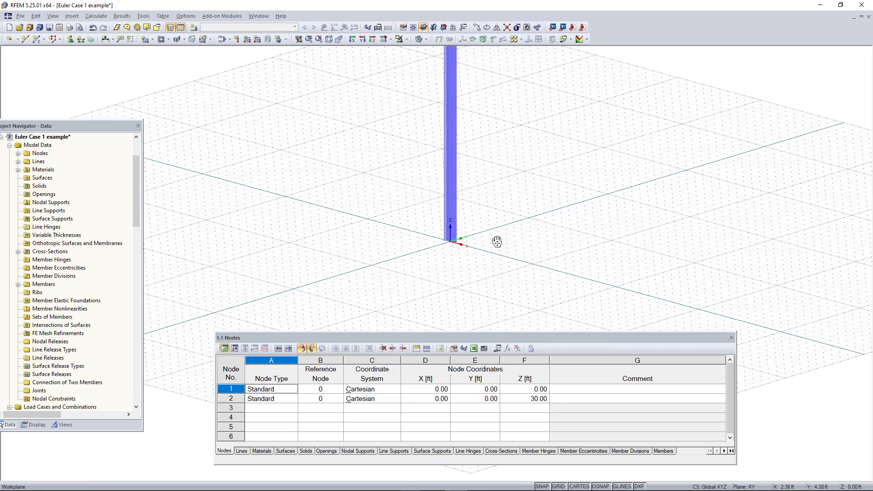
middle_click_drag(497, 241, 479, 249)
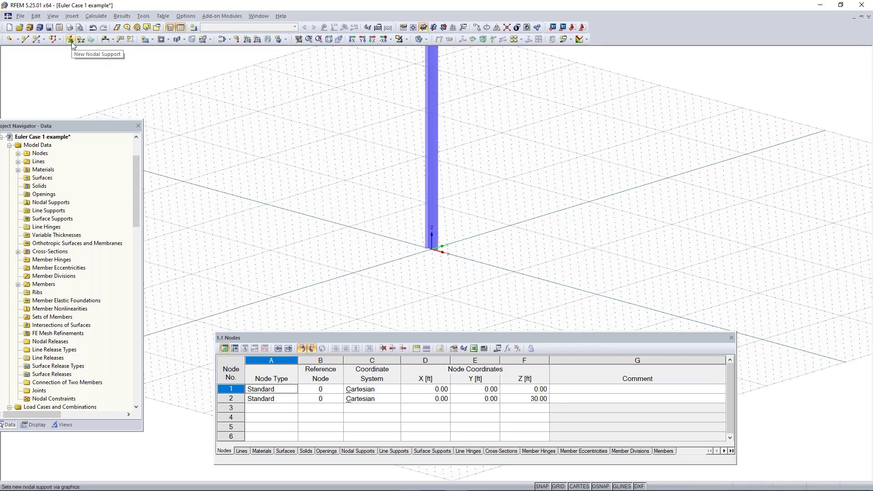
middle_click_drag(470, 263, 518, 249)
left_click_drag(337, 215, 254, 276)
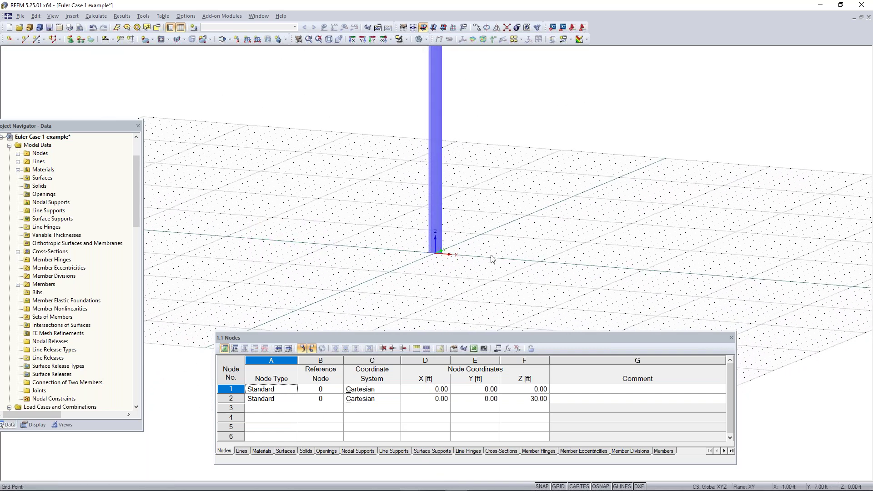
scroll(411, 275, "up", 2)
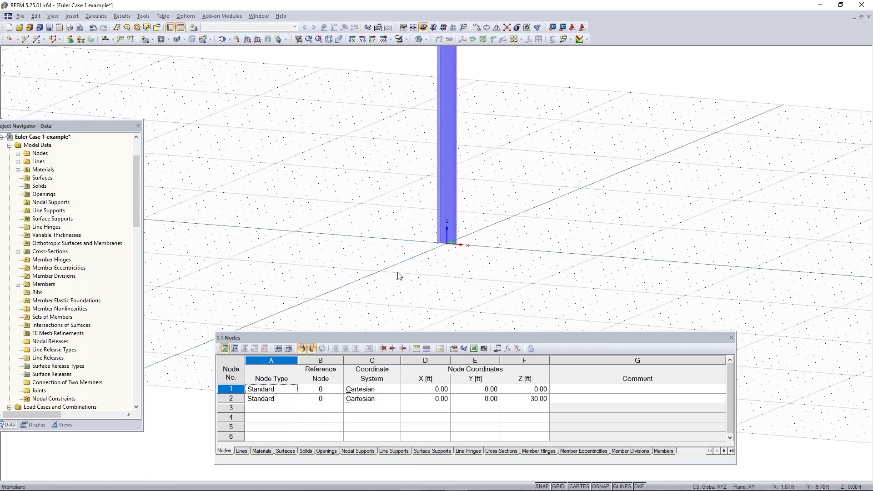
left_click_drag(393, 273, 585, 160)
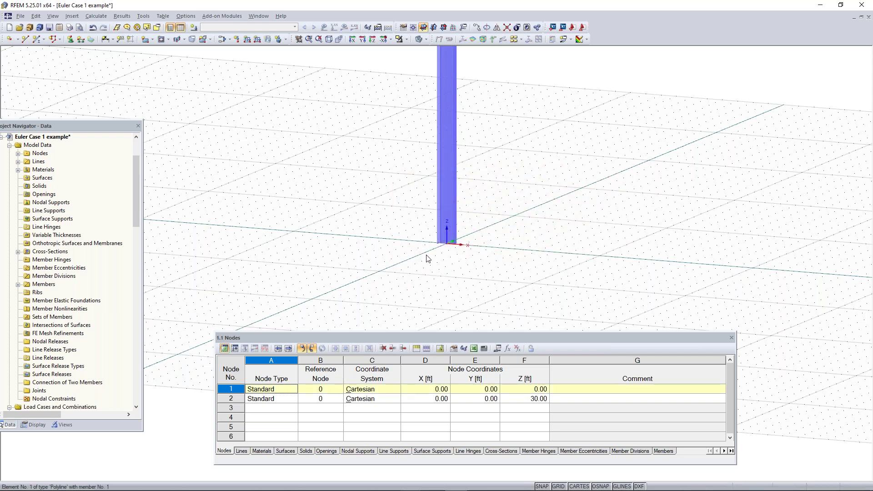
left_click_drag(411, 270, 455, 239)
scroll(452, 243, "up", 2)
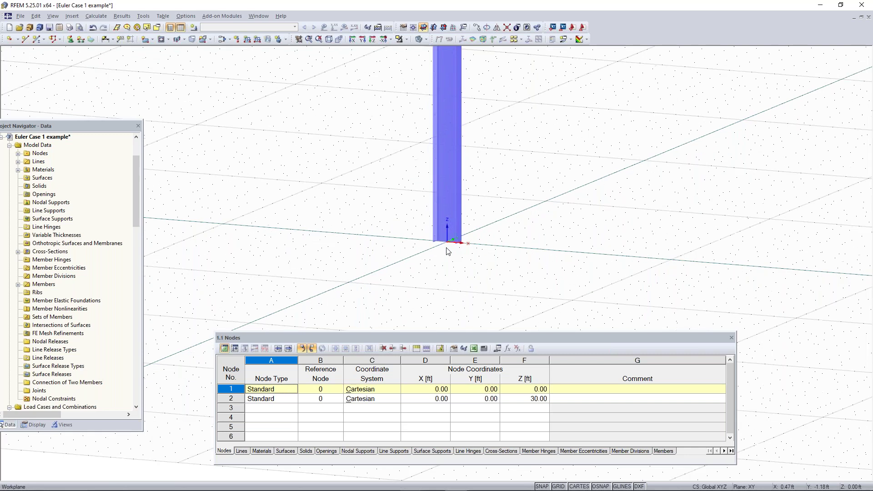
Examine the column's upper end, comparing window selections drawn around the top node in both directions, and clear the selection
scroll(471, 186, "down", 4)
middle_click_drag(490, 127, 453, 359)
scroll(416, 167, "up", 5)
left_click_drag(399, 181, 534, 96)
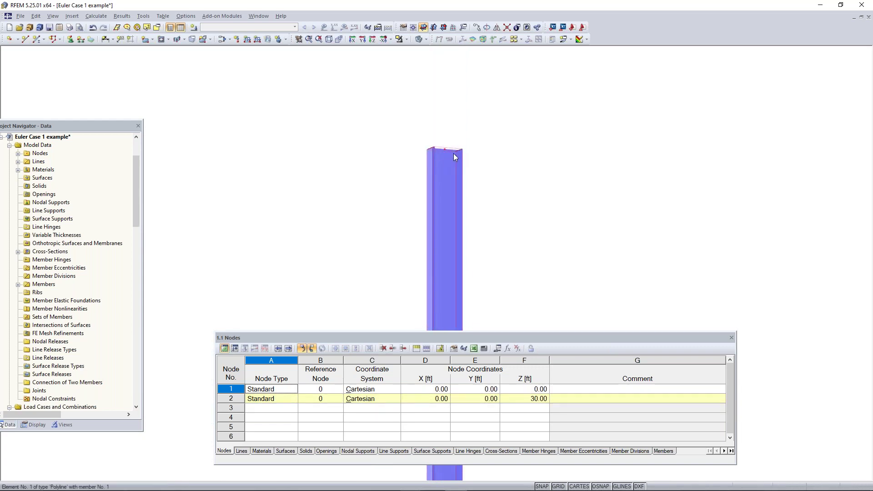
left_click_drag(536, 94, 325, 210)
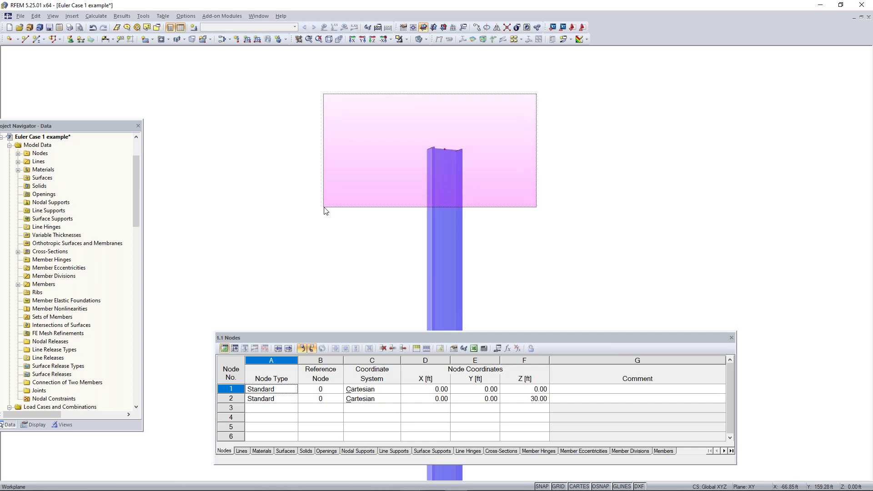
left_click_drag(325, 210, 323, 211)
scroll(331, 227, "down", 5)
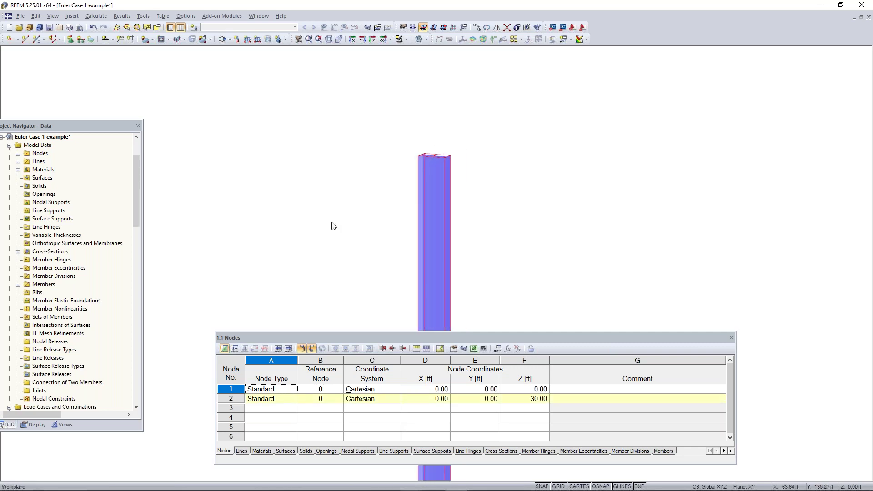
middle_click_drag(353, 280, 438, 132)
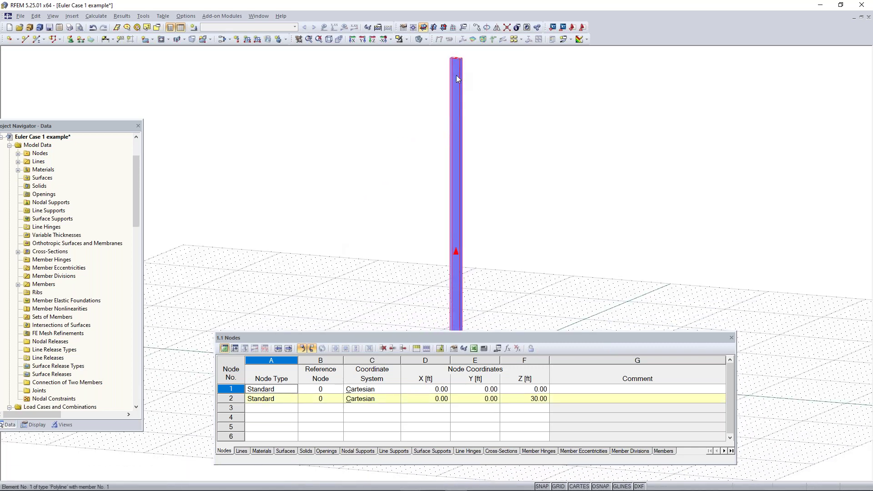
middle_click_drag(504, 198, 474, 275)
middle_click_drag(427, 131, 427, 176)
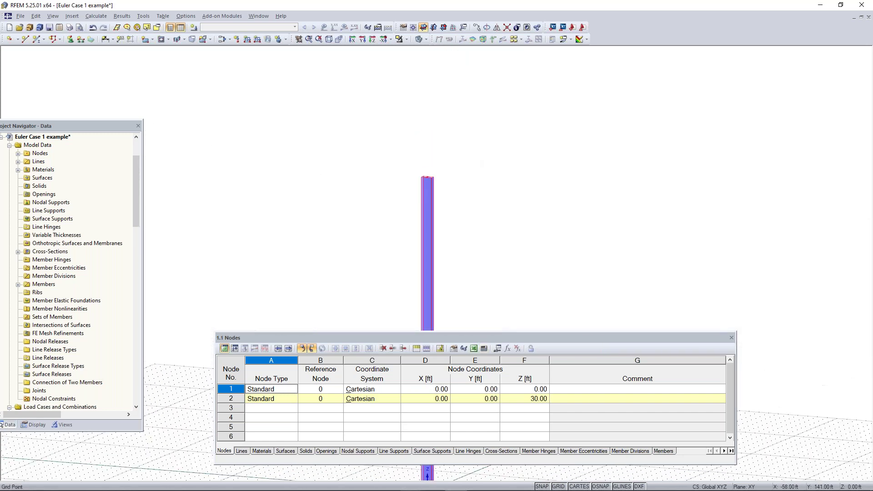
scroll(427, 176, "up", 6)
left_click(363, 130)
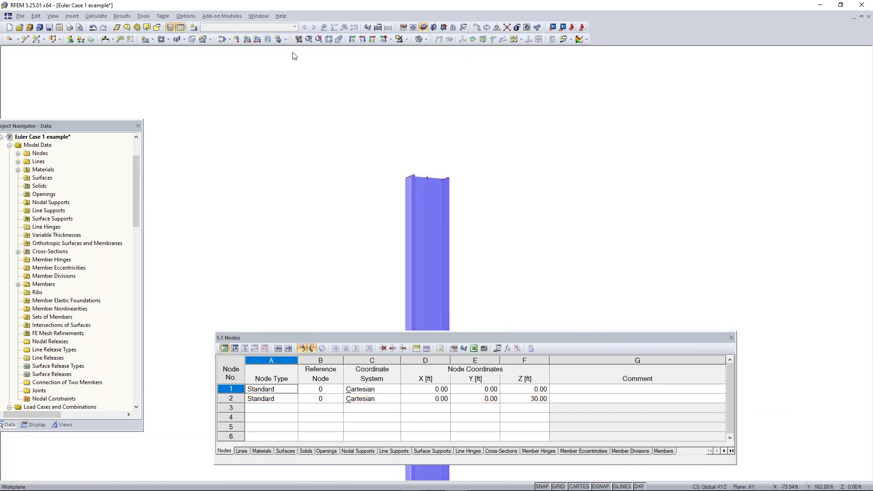
Define a Rigid nodal support and place it on the column's base node
left_click(70, 40)
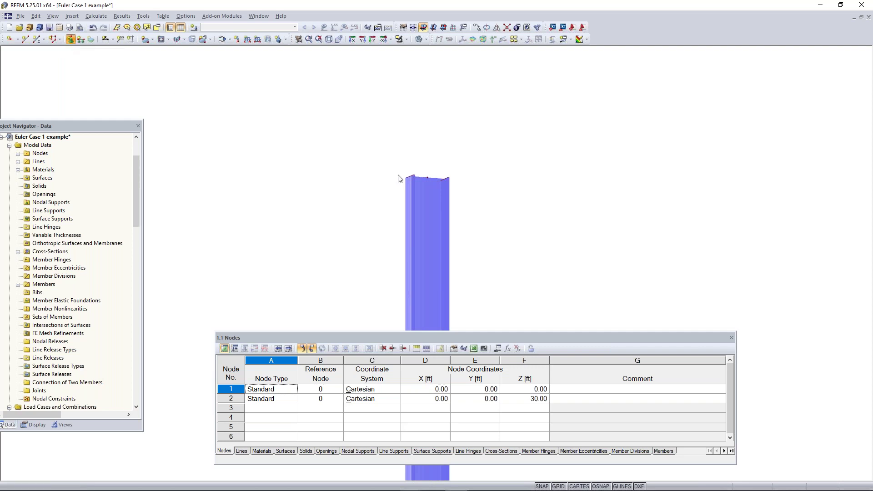
left_click(426, 182)
left_click(425, 183)
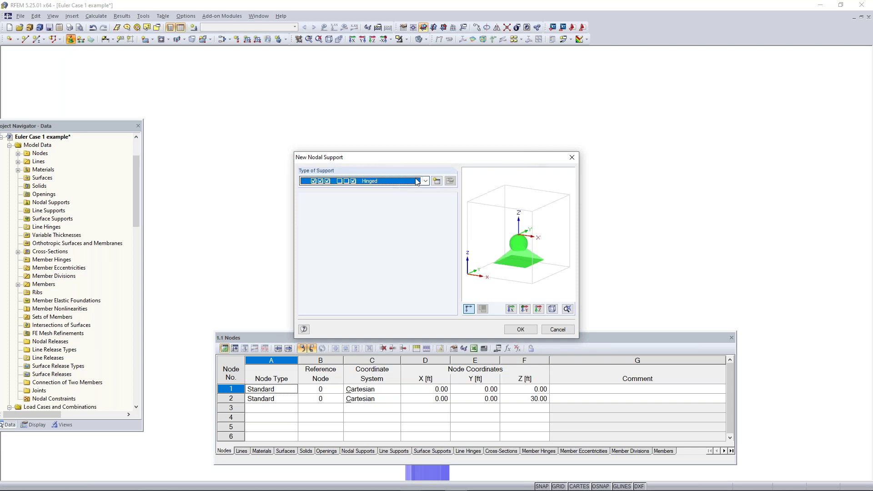
left_click(425, 180)
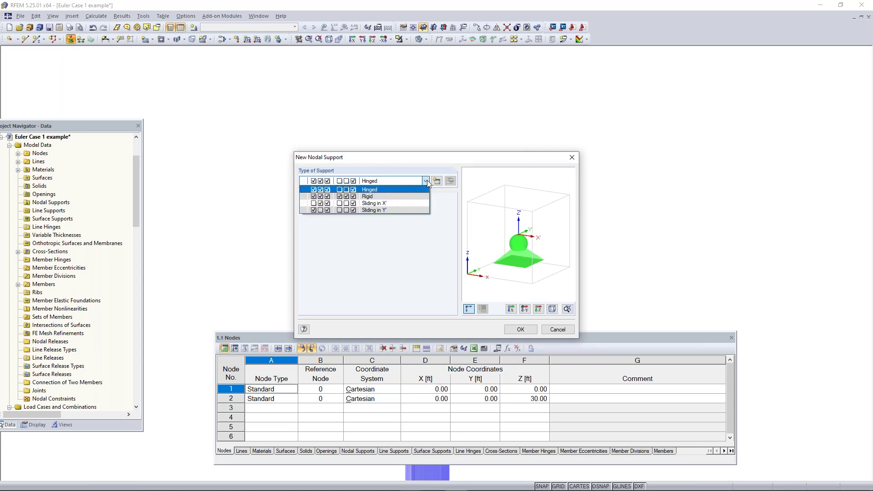
left_click(402, 197)
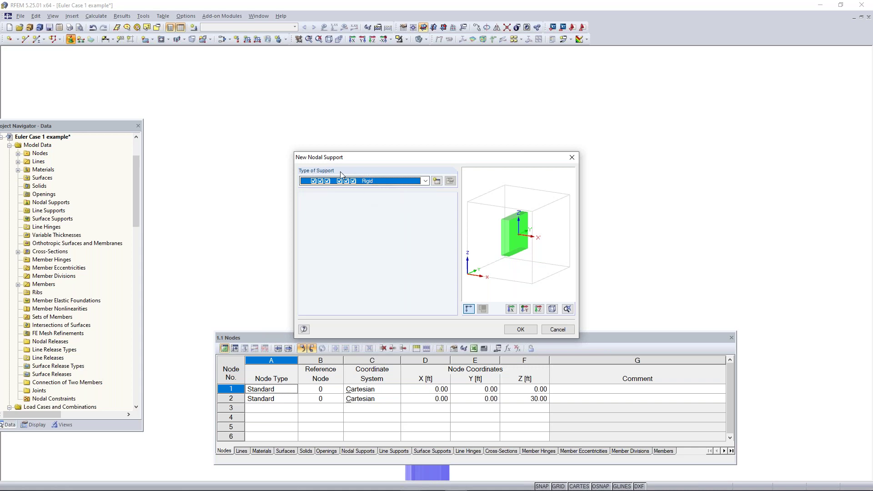
left_click(521, 330)
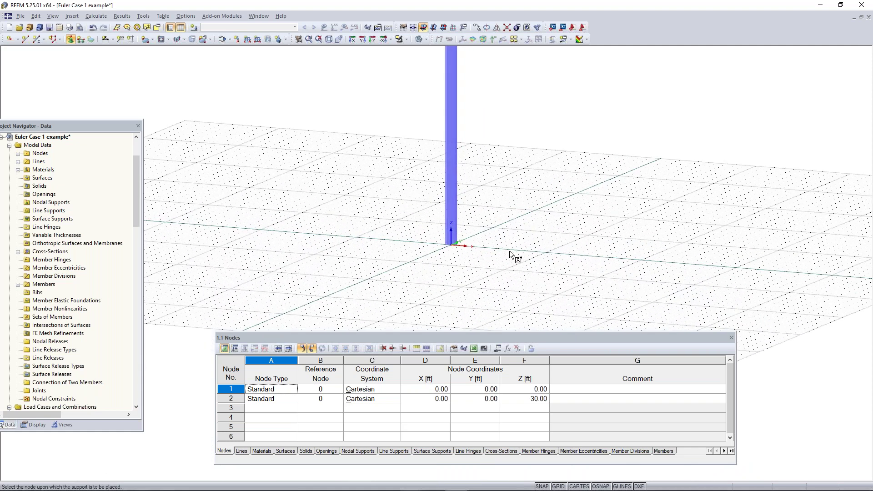
scroll(509, 250, "up", 3)
left_click_drag(369, 272, 570, 182)
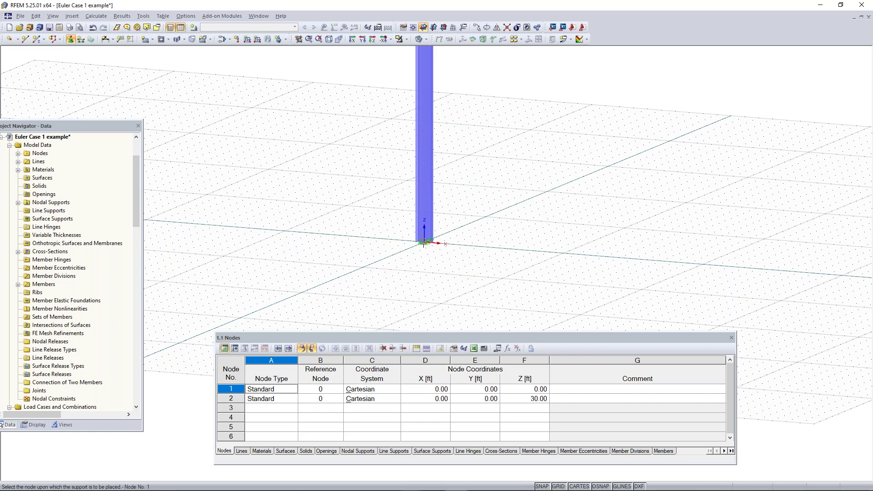
Inspect the nodal support at the column base and its available editing commands, leaving it as it is
scroll(427, 245, "up", 2)
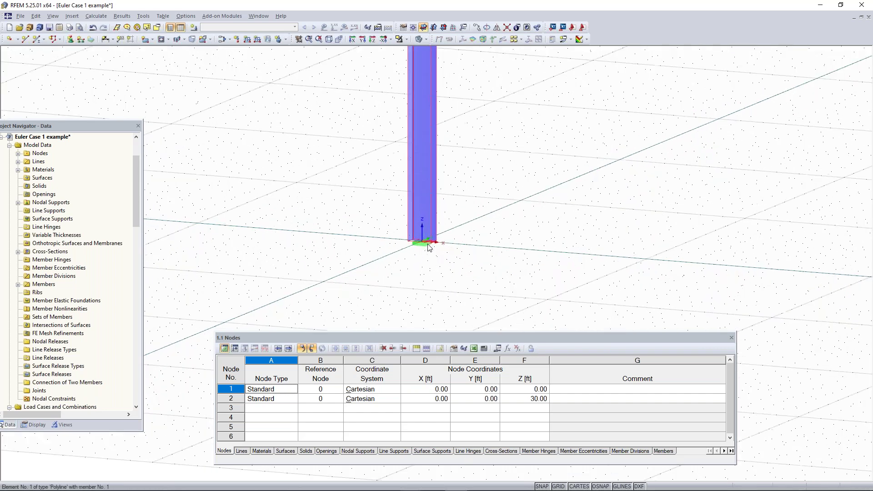
scroll(427, 245, "up", 2)
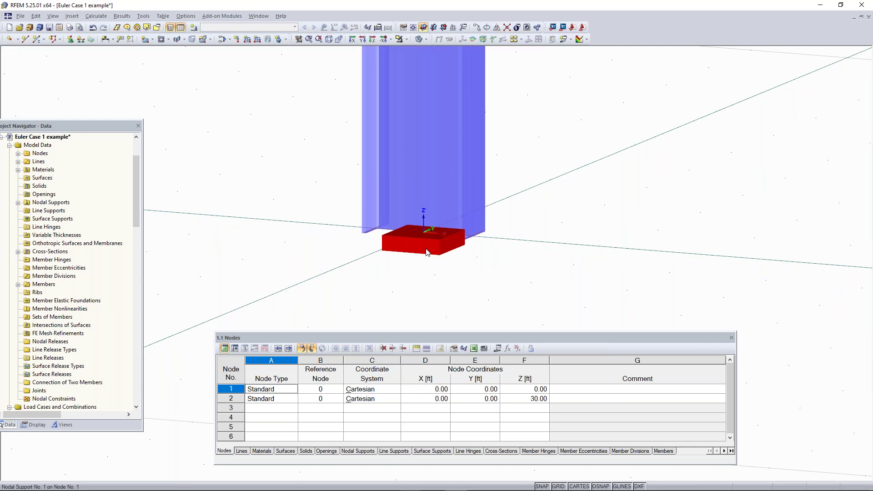
scroll(427, 252, "down", 2)
right_click(423, 248)
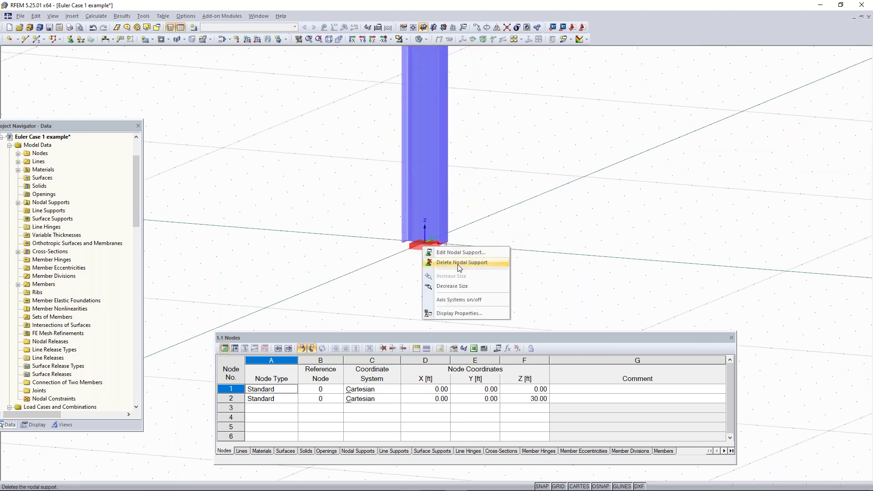
left_click(523, 274)
scroll(428, 252, "down", 2)
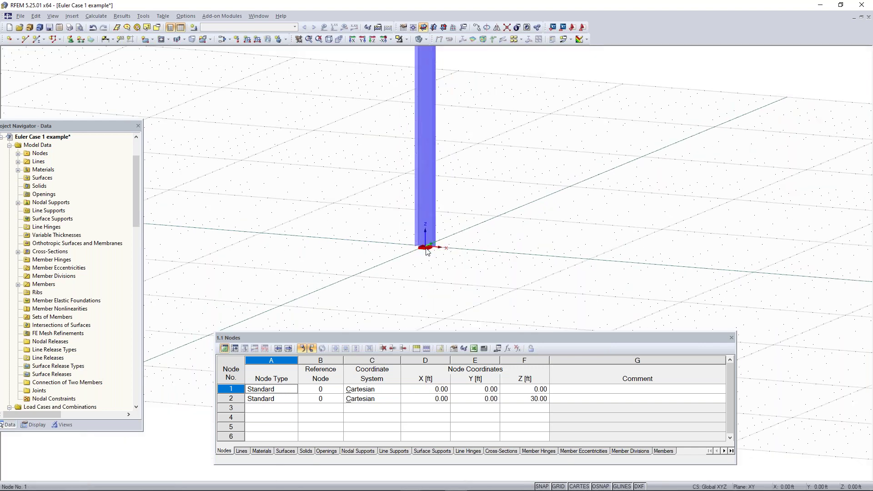
scroll(473, 137, "down", 3)
middle_click_drag(473, 138, 437, 164)
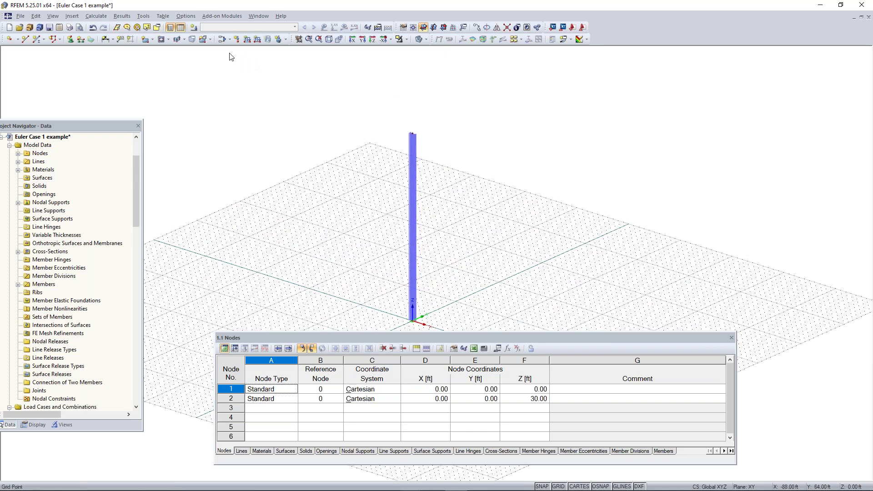
Create load case LC1 named Test in the Dead category with self-weight inactive, reviewing the load and result combinations
left_click(194, 27)
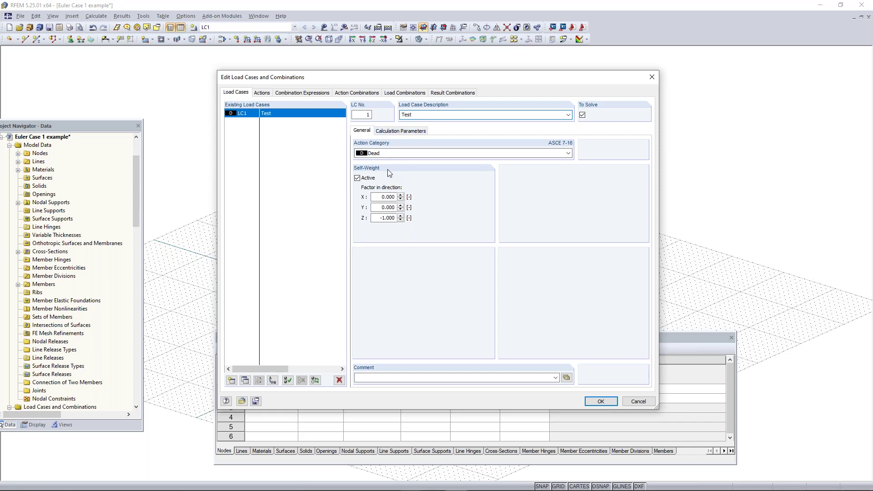
left_click(364, 179)
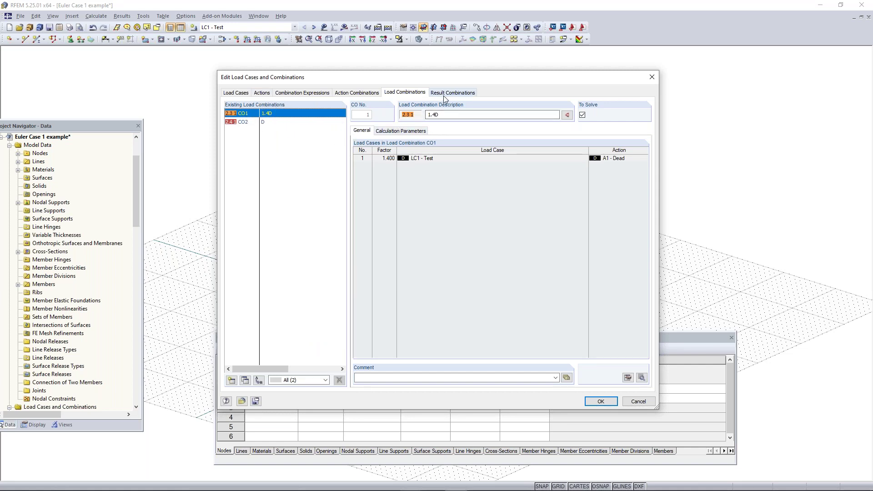
left_click(454, 96)
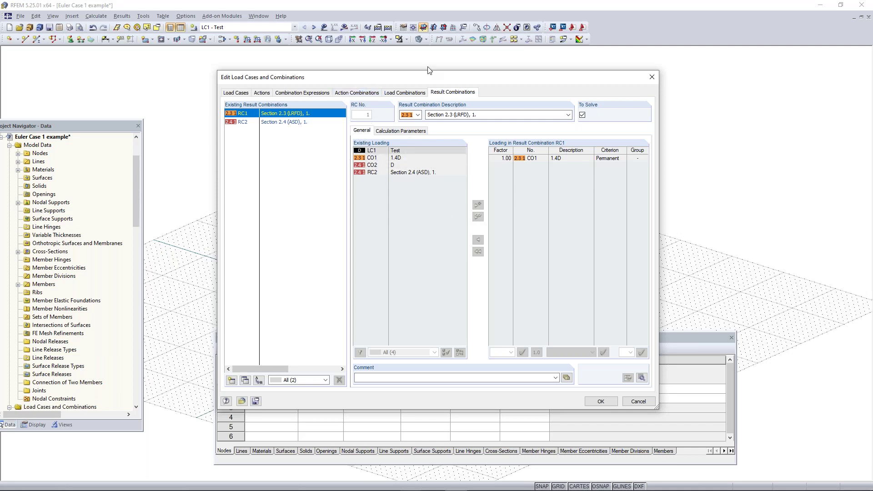
left_click(236, 93)
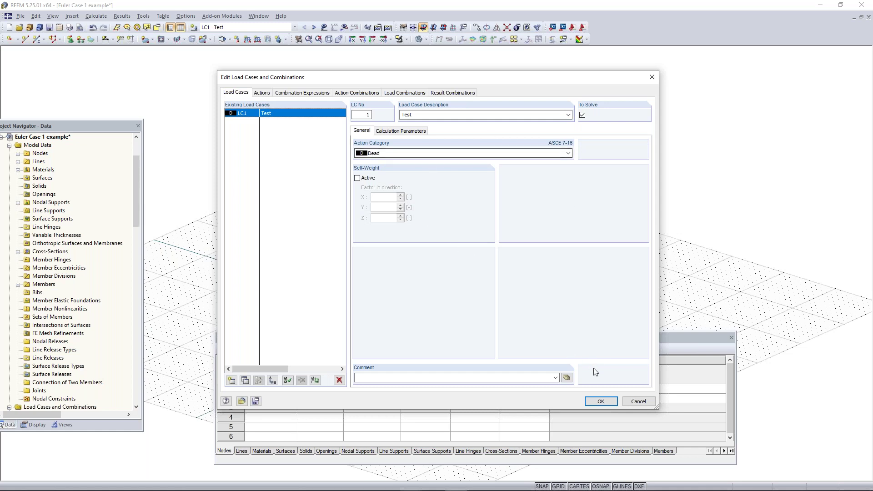
left_click(600, 401)
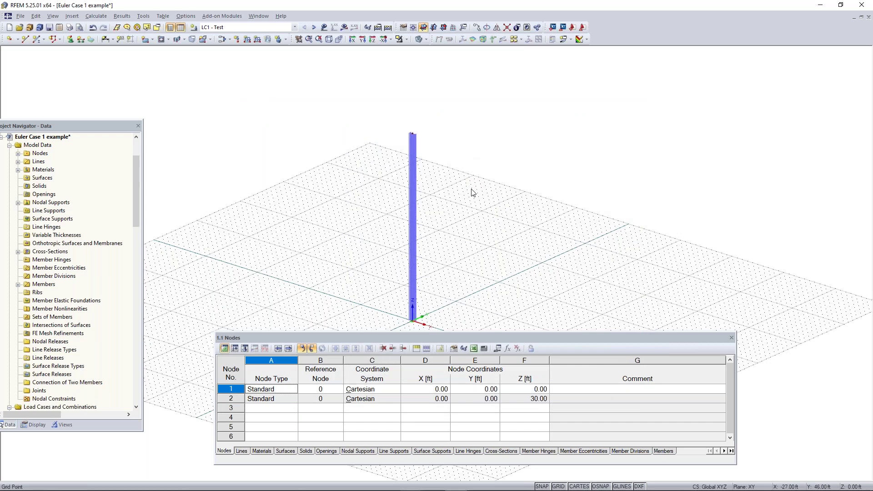
Define a nodal load by components in the global XYZ system with PX 2 kip and PZ -5 kip
middle_click_drag(483, 265, 498, 222, "ctrl")
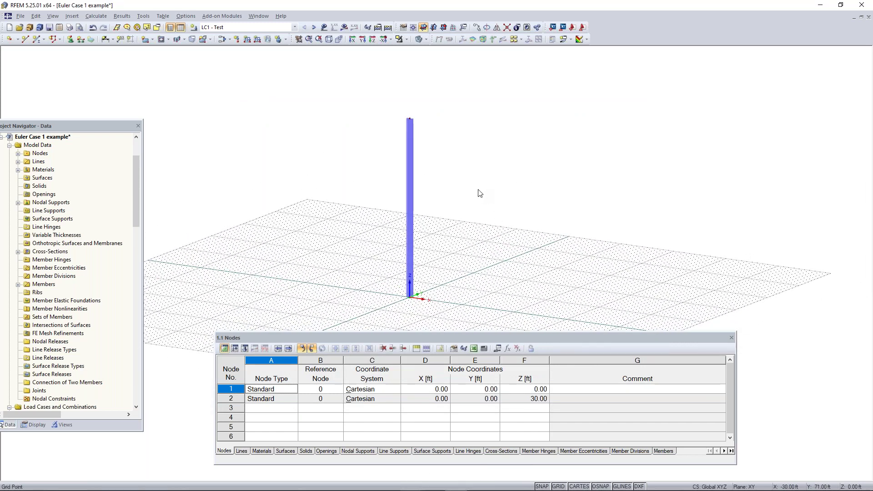
scroll(392, 124, "up", 1)
scroll(391, 124, "up", 2)
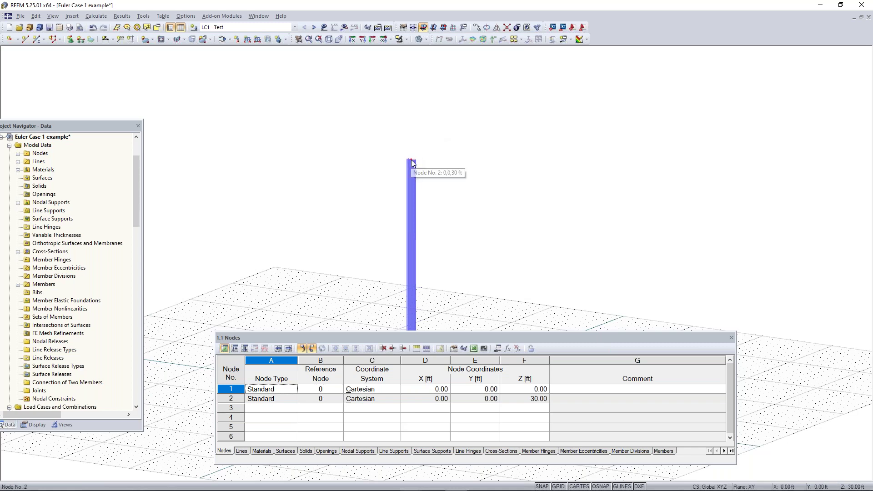
left_click(236, 40)
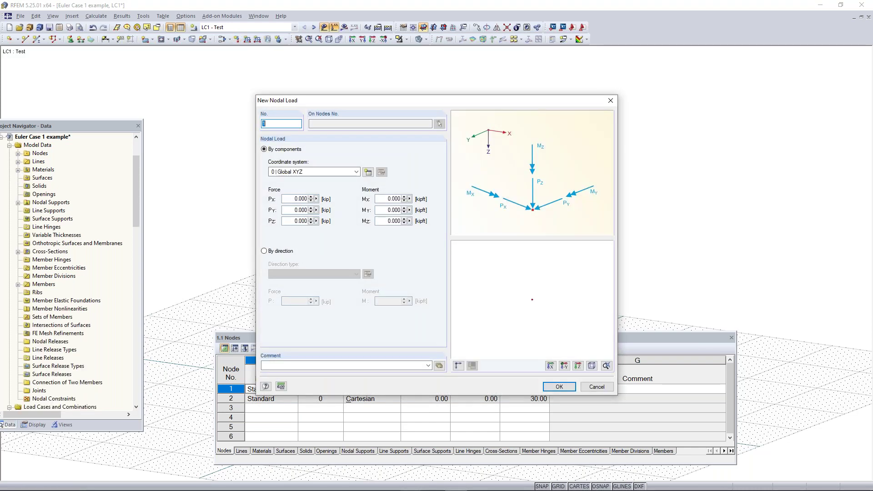
left_click_drag(380, 104, 422, 94)
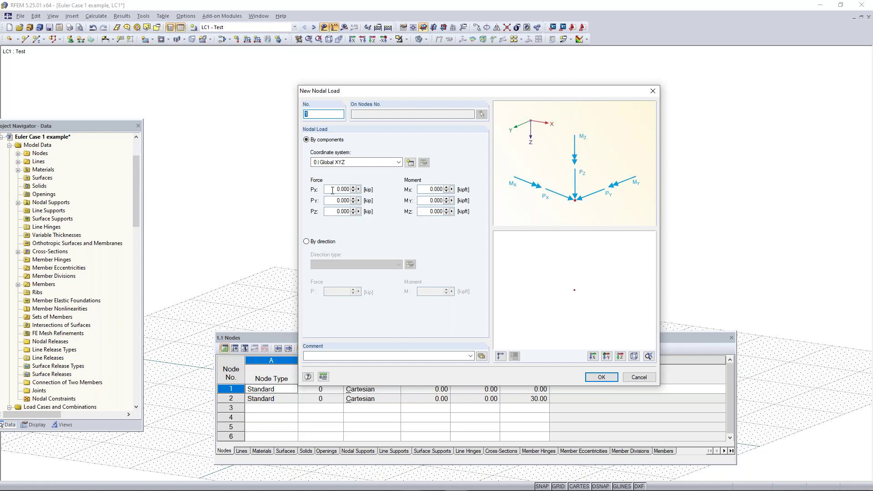
double_click(334, 212)
type("-5")
double_click(332, 190)
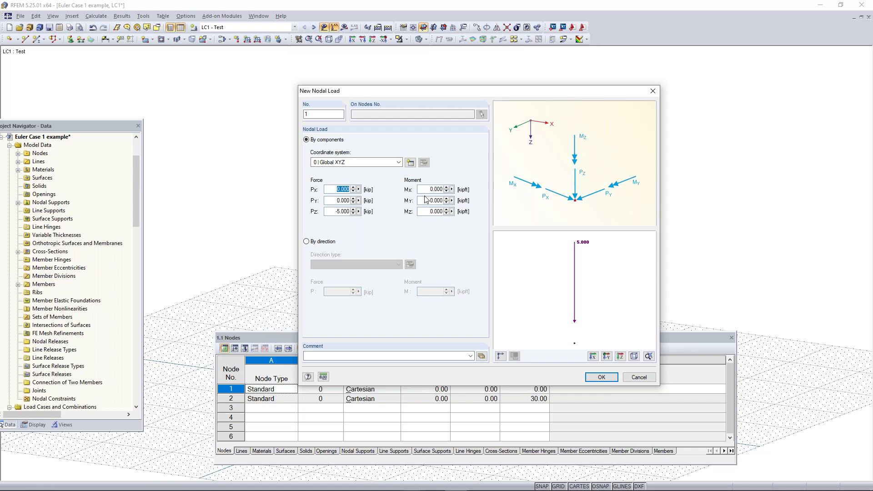
type("2")
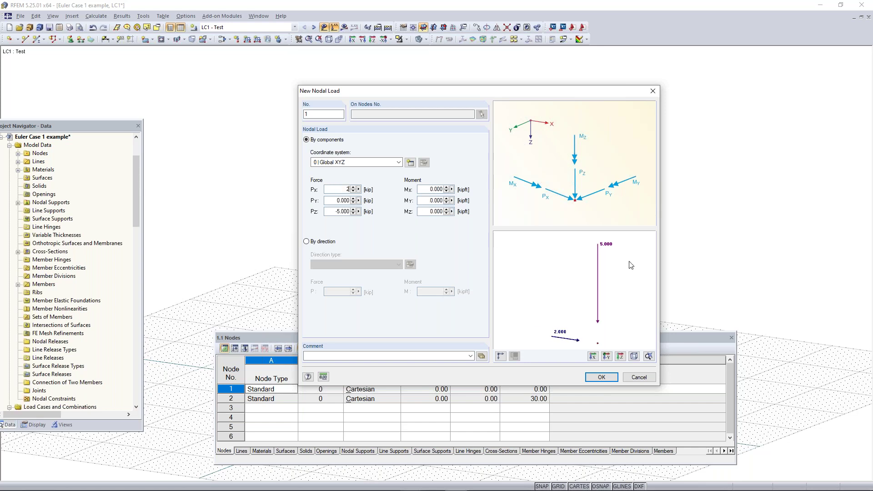
middle_click_drag(616, 311, 585, 314)
scroll(595, 328, "down", 2)
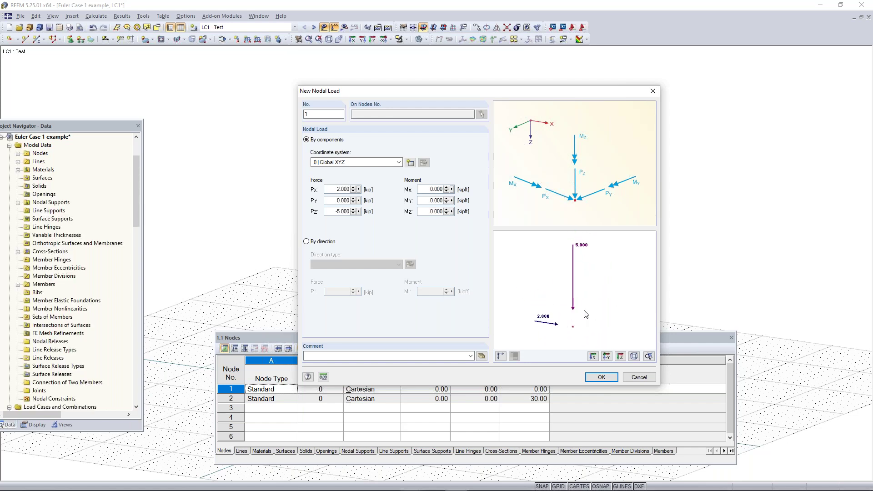
left_click(601, 377)
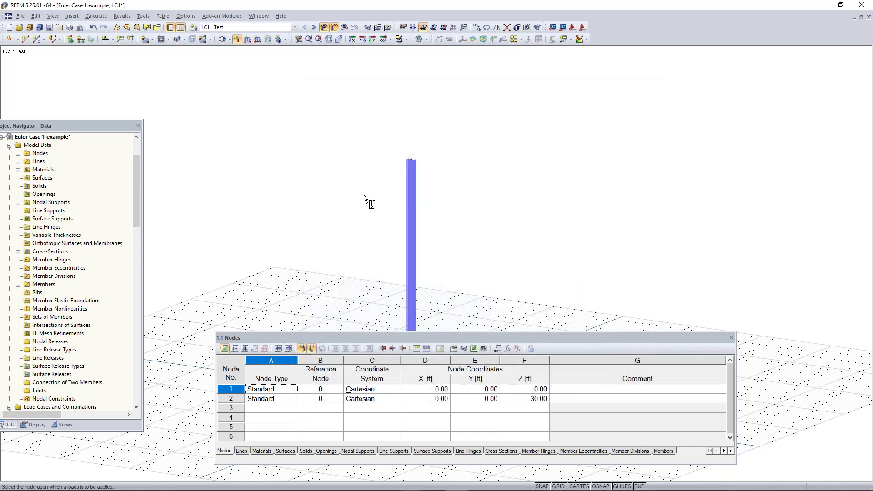
Apply the defined nodal load to the column's top node and end the load placement
left_click(413, 157)
key("Escape")
scroll(446, 170, "down", 3)
middle_click_drag(468, 243, 576, 222)
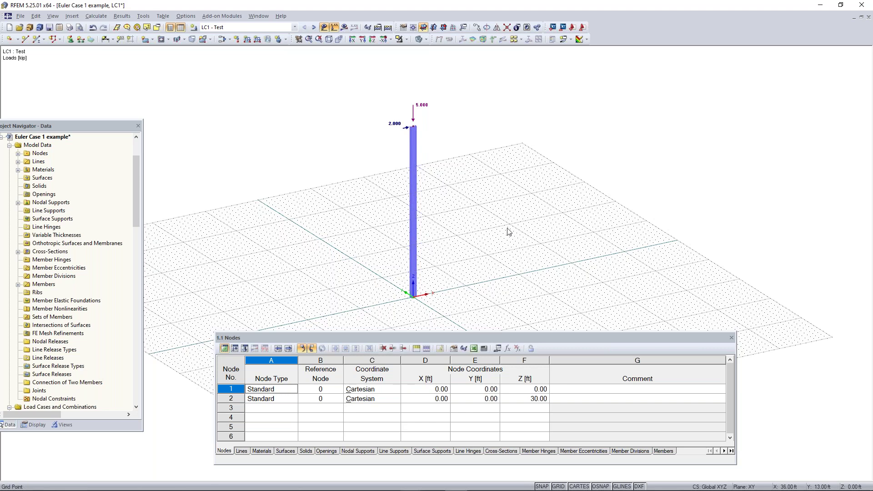
Calculate the model and bring up the global deformations of LC1 on the column
left_click(388, 28)
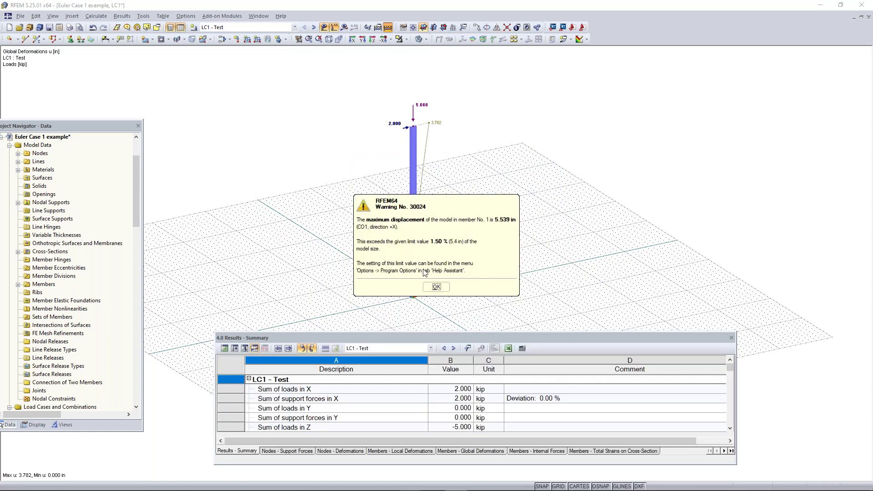
left_click(435, 287)
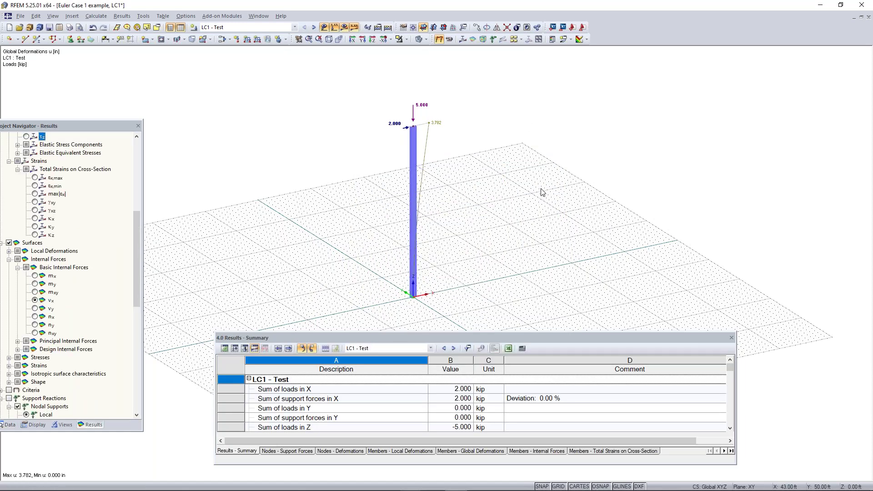
middle_click_drag(432, 132, 456, 119)
middle_click_drag(518, 222, 482, 213, "ctrl")
right_click(482, 213)
left_click_drag(44, 127, 49, 103)
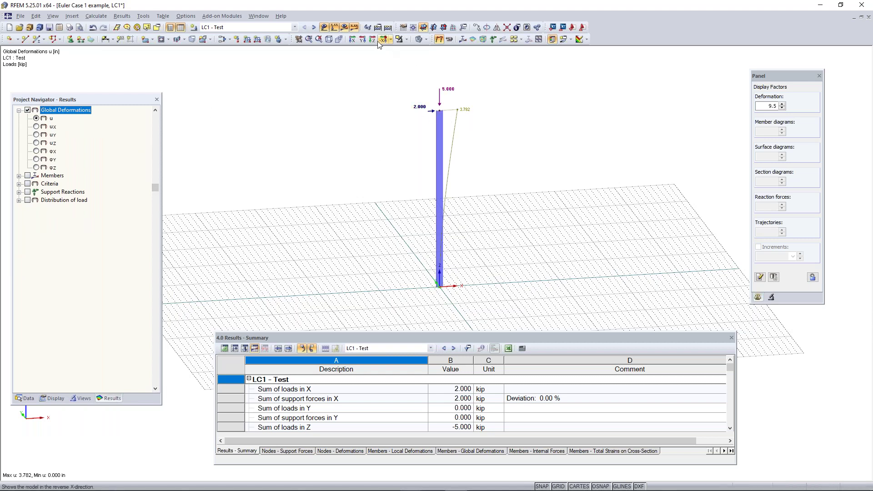
Show the deformed column in elevation along the Y-axis, with the results table closed and the work plane grid hidden
left_click(364, 40)
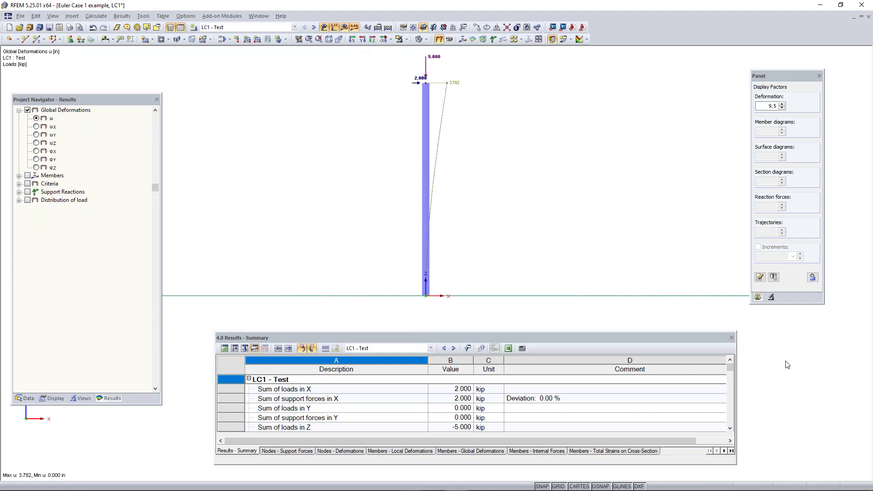
left_click(731, 337)
left_click(562, 486)
middle_click_drag(455, 193, 478, 316)
scroll(446, 278, "up", 2)
scroll(515, 280, "up", 2)
scroll(477, 316, "down", 1)
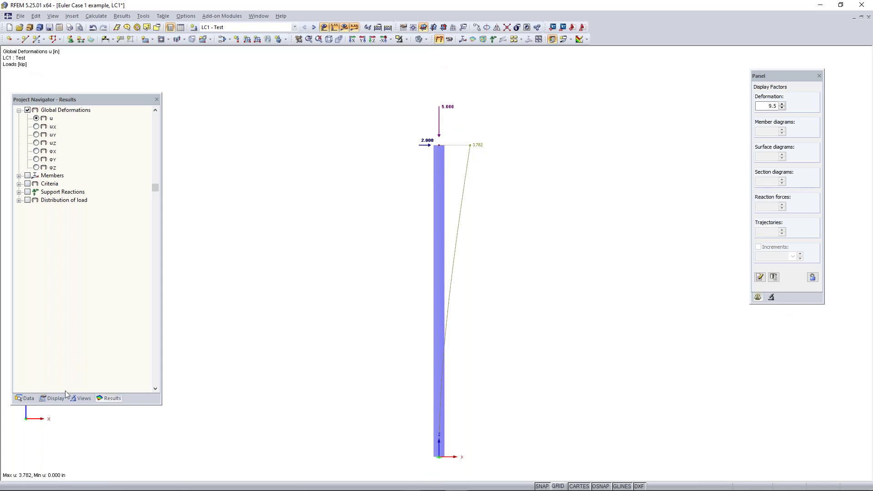
Set the member deformation display to Cross-Sections Colored
left_click(53, 399)
scroll(52, 251, "down", 15)
scroll(53, 251, "up", 3)
scroll(52, 251, "up", 10)
left_click(19, 127)
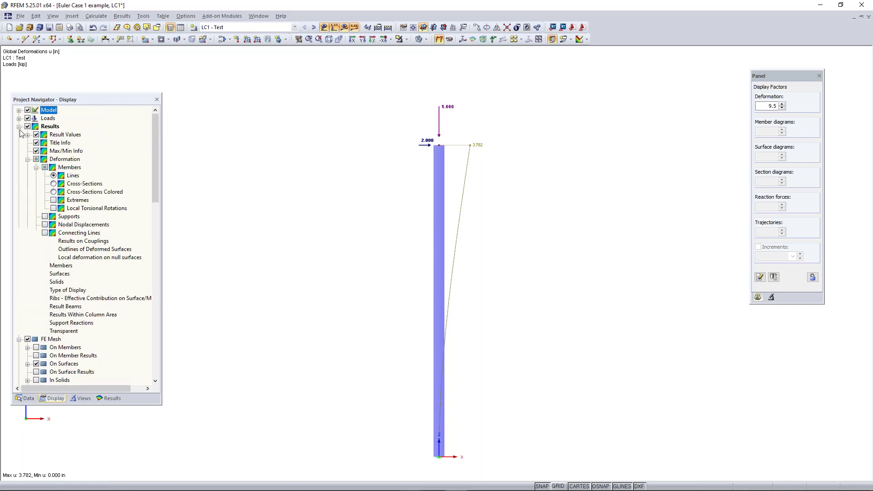
left_click(54, 192)
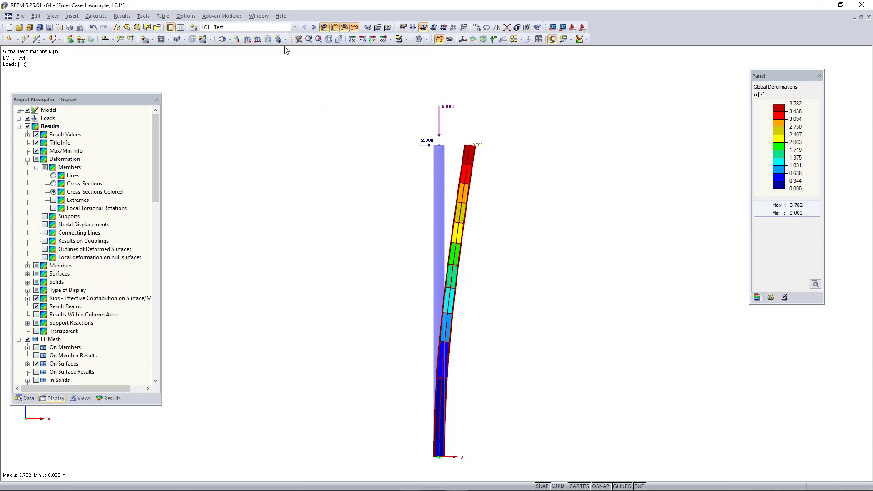
Display the column's My internal force diagram and examine the moment at the base
left_click(118, 398)
left_click(19, 176)
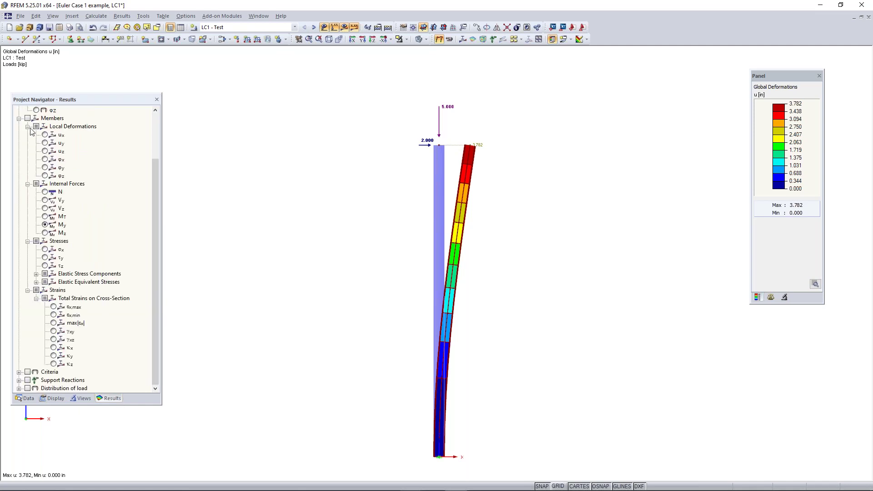
left_click(27, 118)
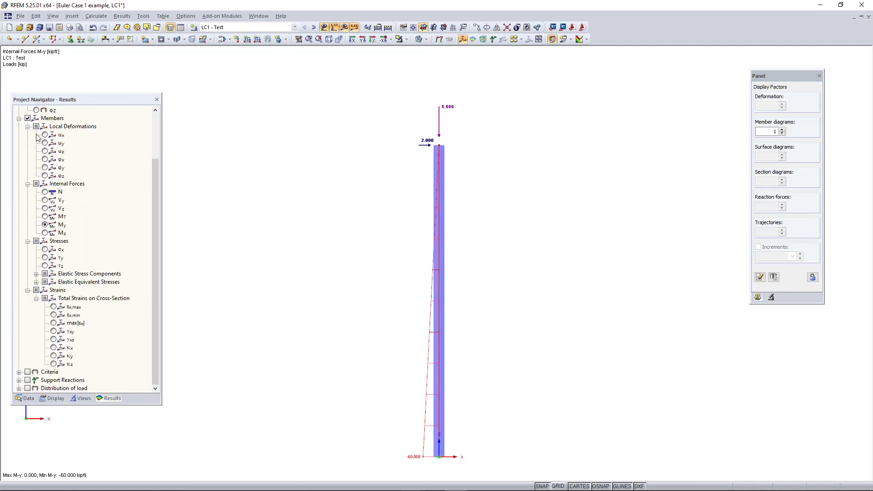
scroll(36, 139, "up", 2)
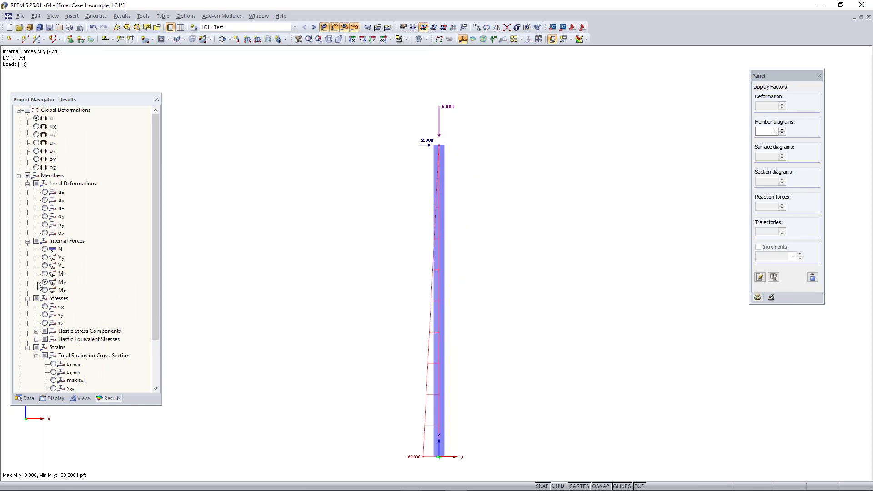
middle_click_drag(402, 441, 402, 420)
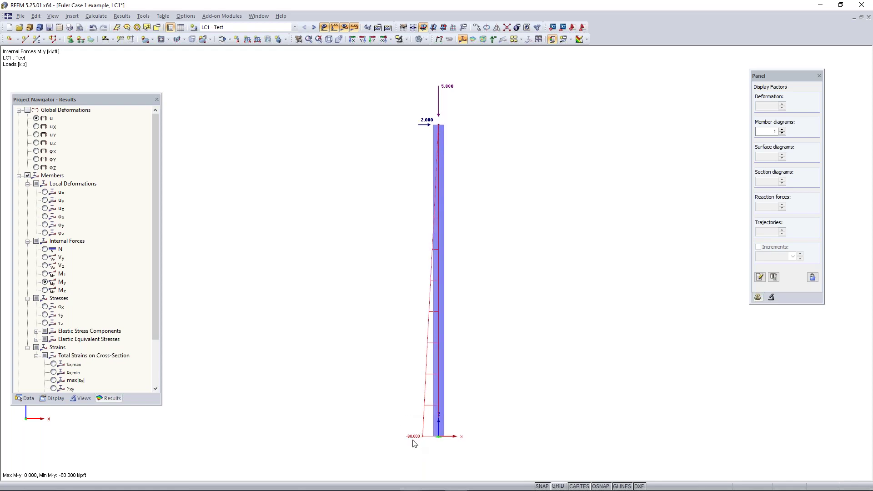
scroll(464, 438, "up", 2)
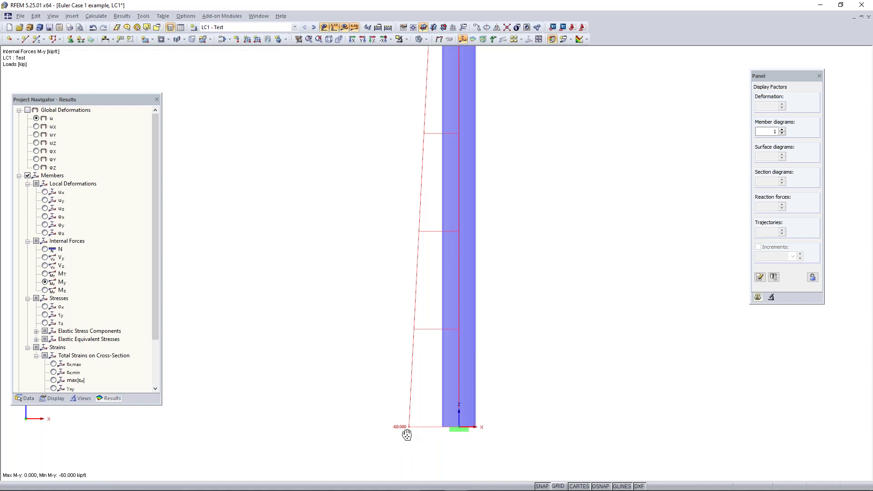
middle_click_drag(401, 433, 403, 409)
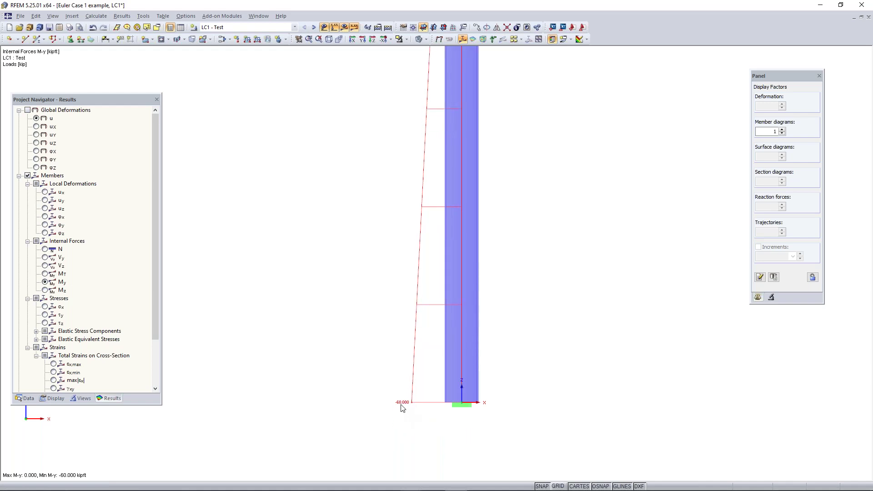
scroll(404, 402, "down", 3)
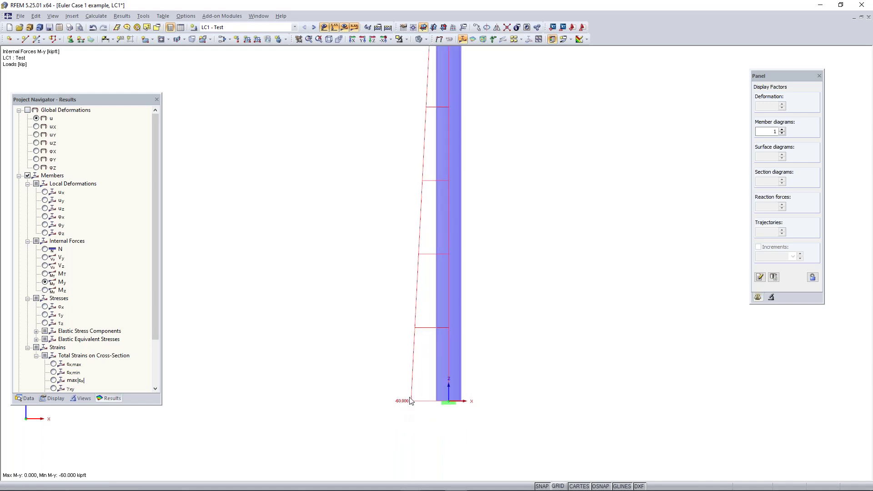
scroll(410, 400, "down", 2)
middle_click_drag(460, 269, 470, 291)
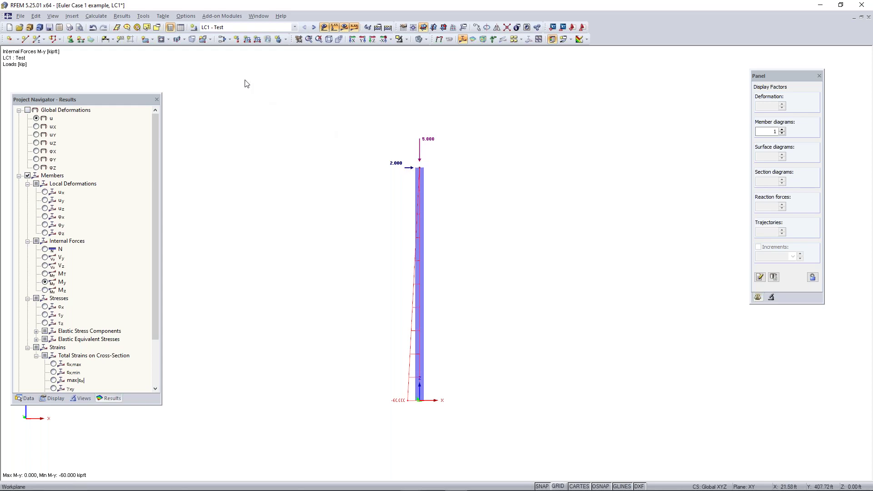
Set LC1's method of analysis to Second-order analysis (P-Delta / P-delta) in its calculation parameters
left_click(223, 40)
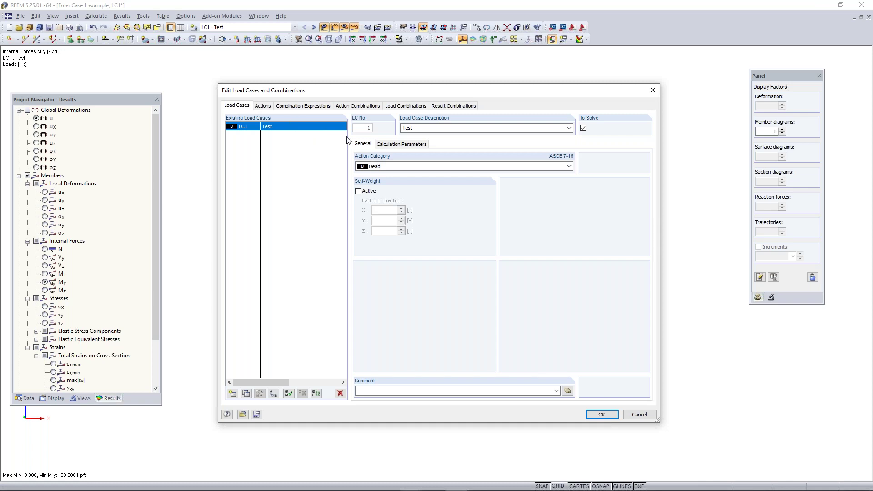
left_click(407, 146)
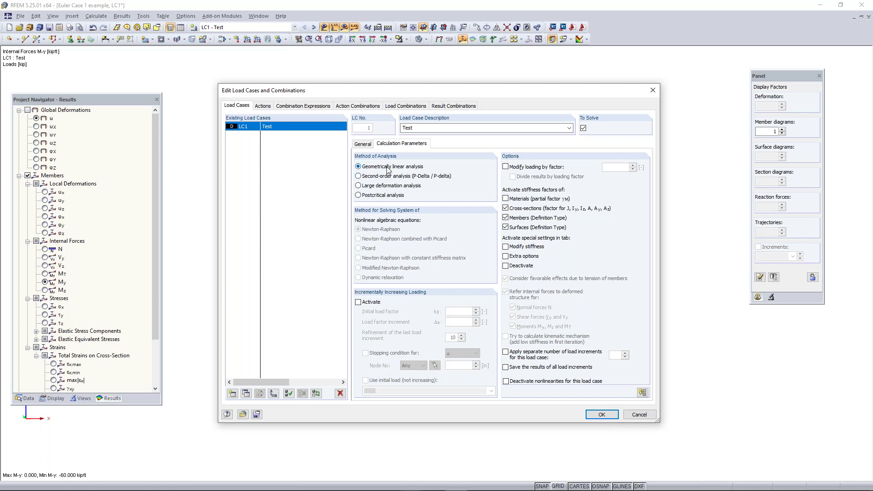
left_click(385, 178)
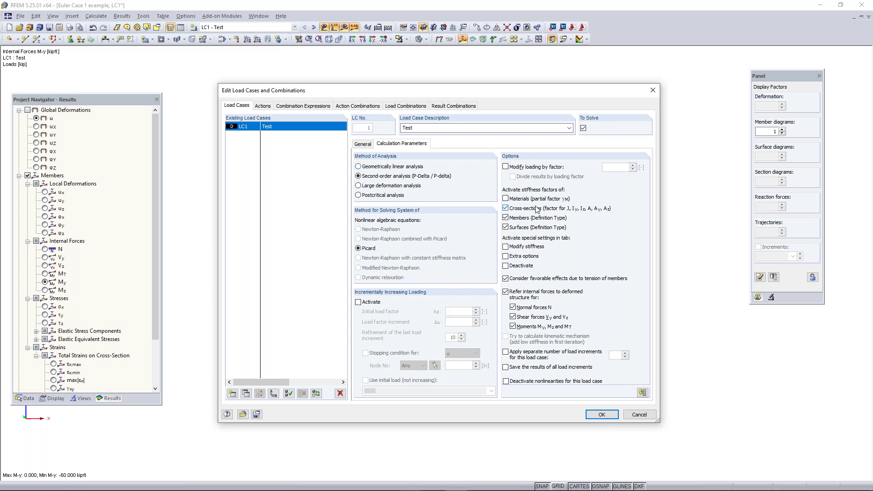
left_click(602, 414)
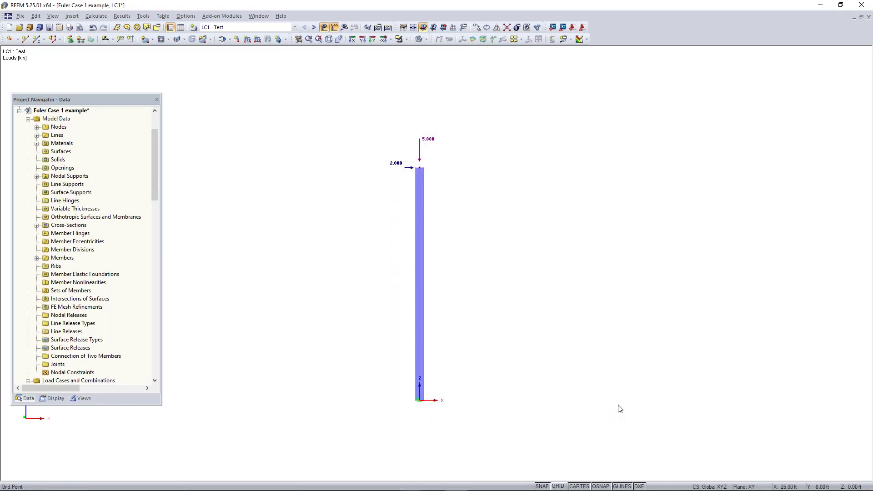
Recalculate LC1 with the second-order setting and show its My moment diagram on the column
left_click(344, 28)
key("Return")
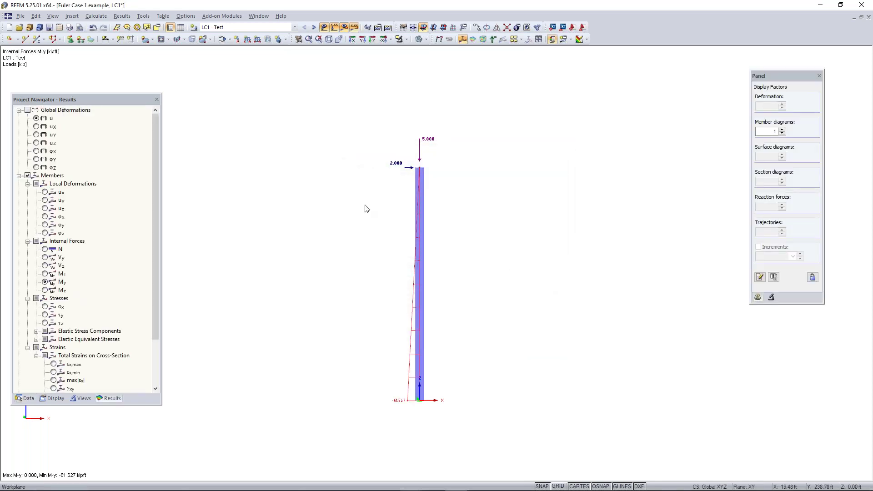
scroll(350, 264, "down", 2)
scroll(385, 365, "up", 1)
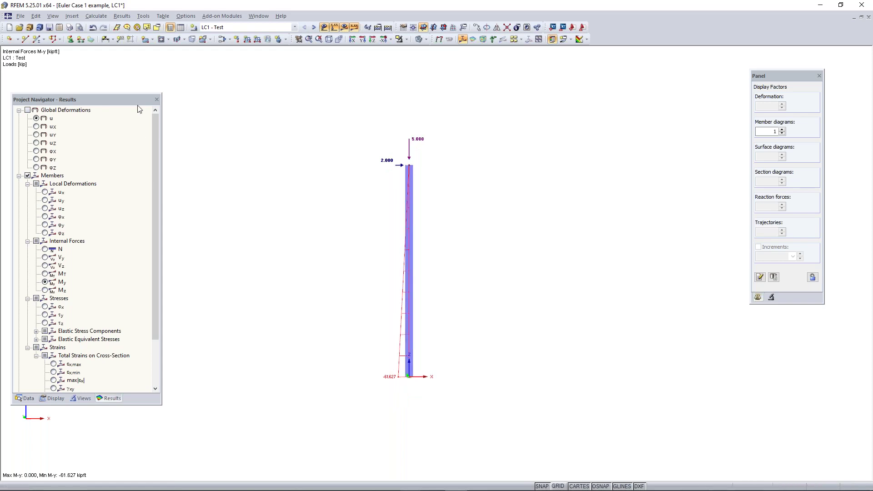
Examine the second-order global deformation at the column top and the My moment at its base
left_click(28, 110)
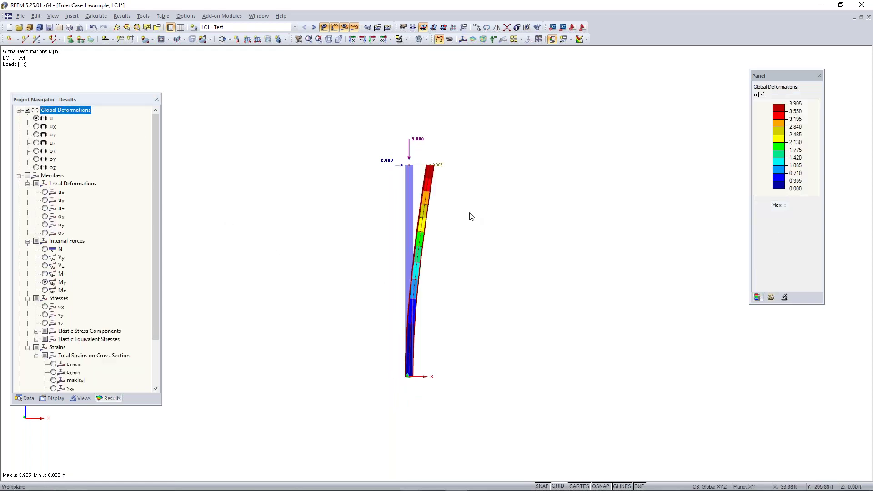
scroll(426, 170, "up", 2)
scroll(427, 170, "up", 1)
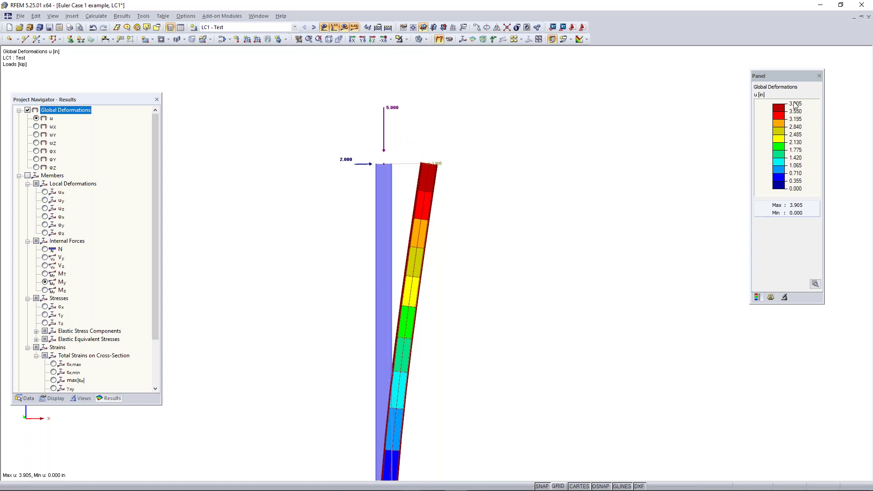
scroll(308, 216, "down", 2)
middle_click_drag(302, 263, 362, 226)
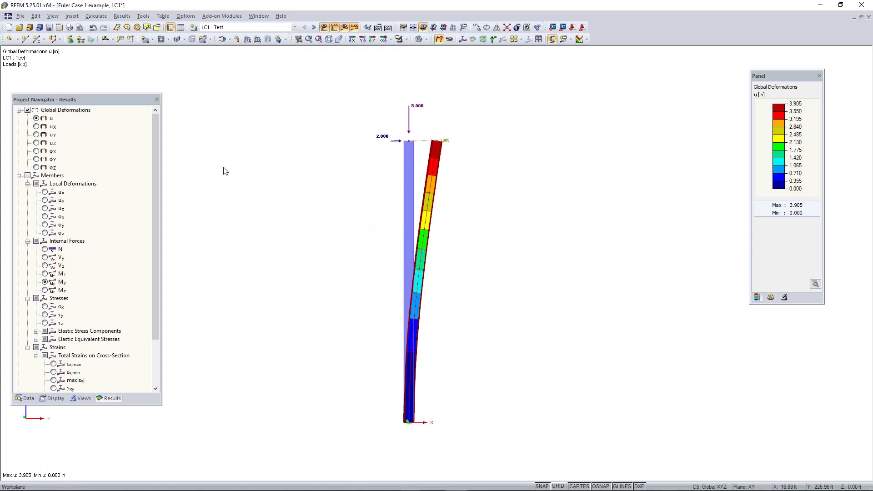
left_click(28, 176)
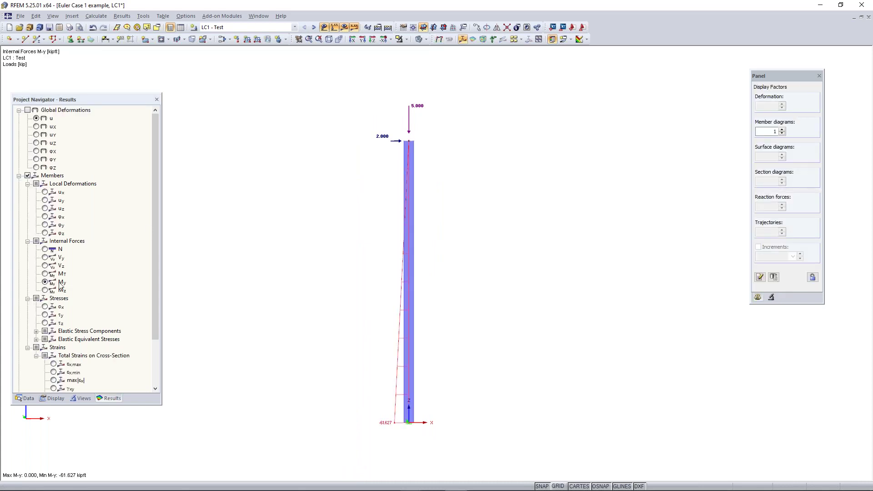
scroll(388, 430, "up", 2)
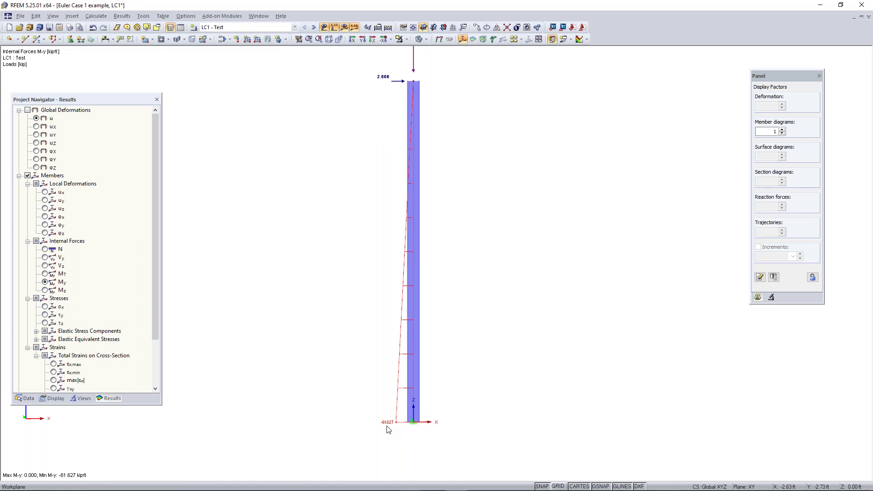
Check the method of analysis in the calculation parameters of load combination CO1 (1.4D), leaving the load combination settings as they are
scroll(390, 431, "up", 2)
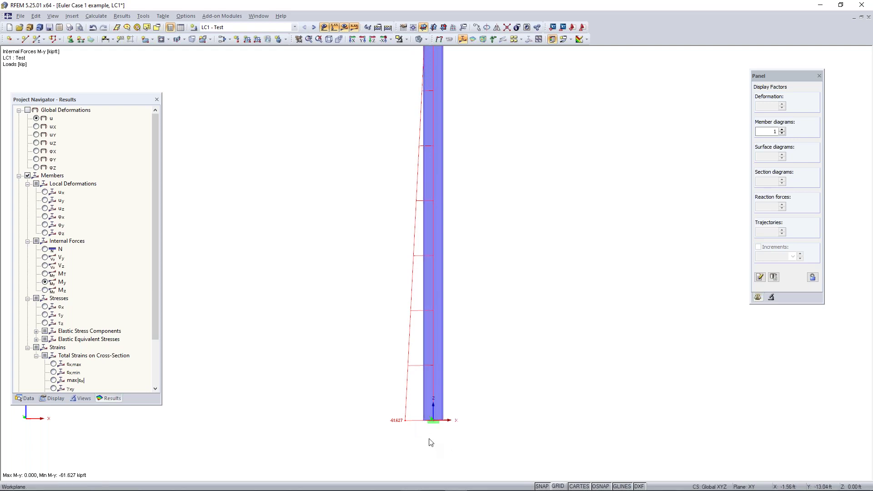
scroll(400, 422, "down", 1)
scroll(412, 424, "down", 1)
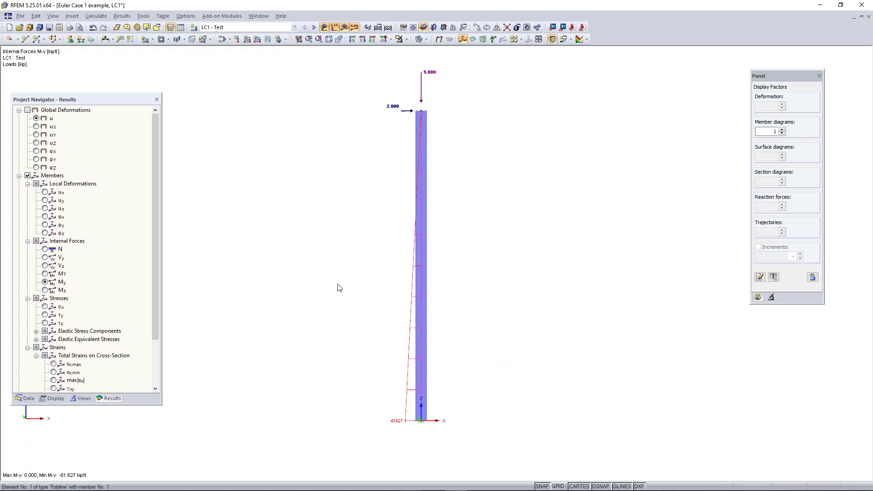
left_click(223, 39)
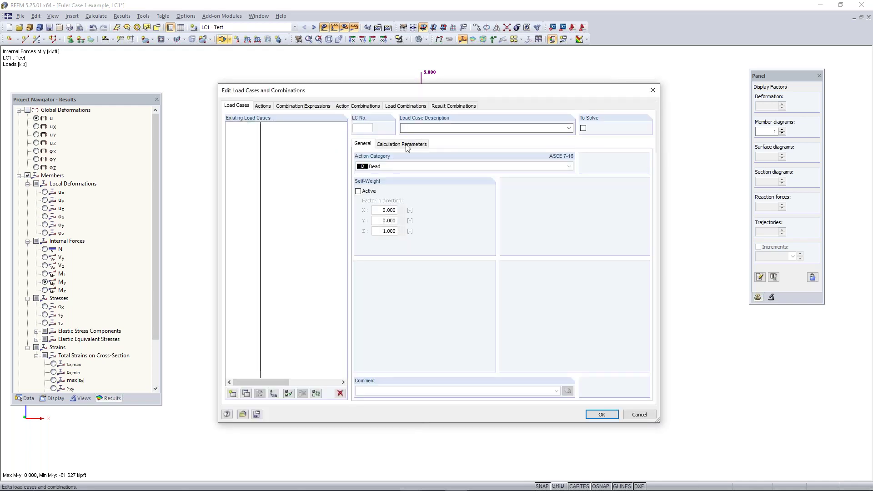
left_click(405, 144)
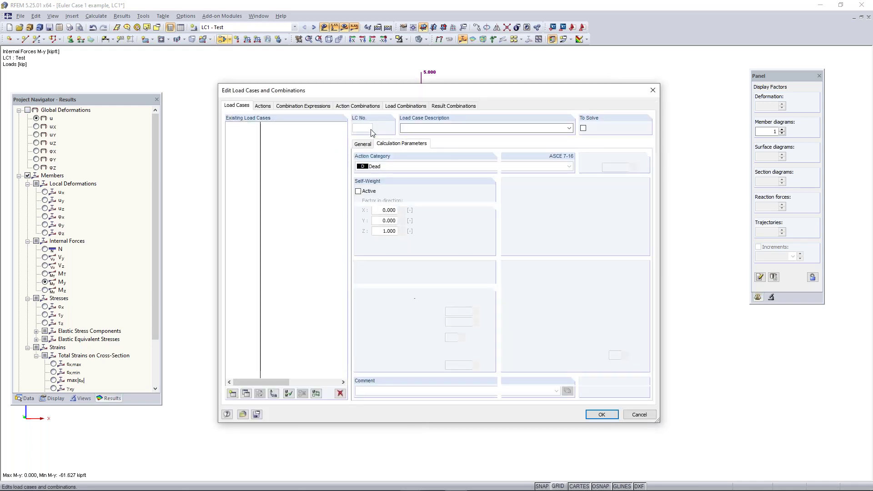
left_click(400, 108)
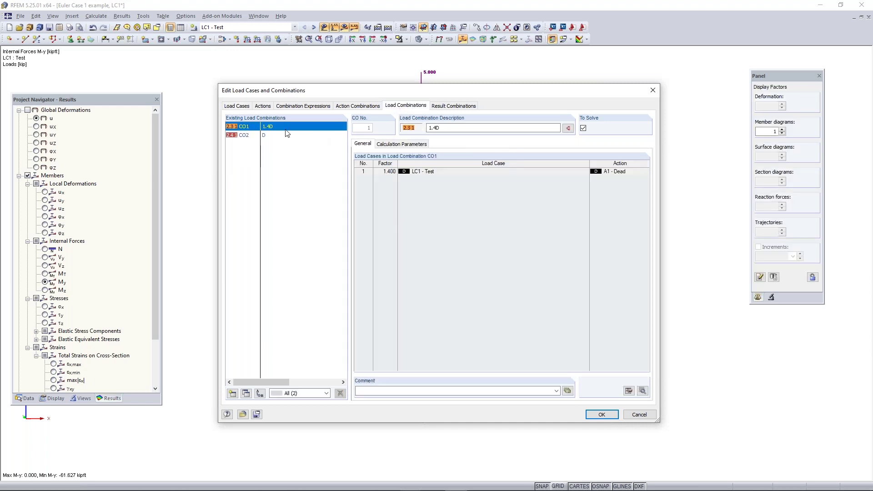
left_click(397, 144)
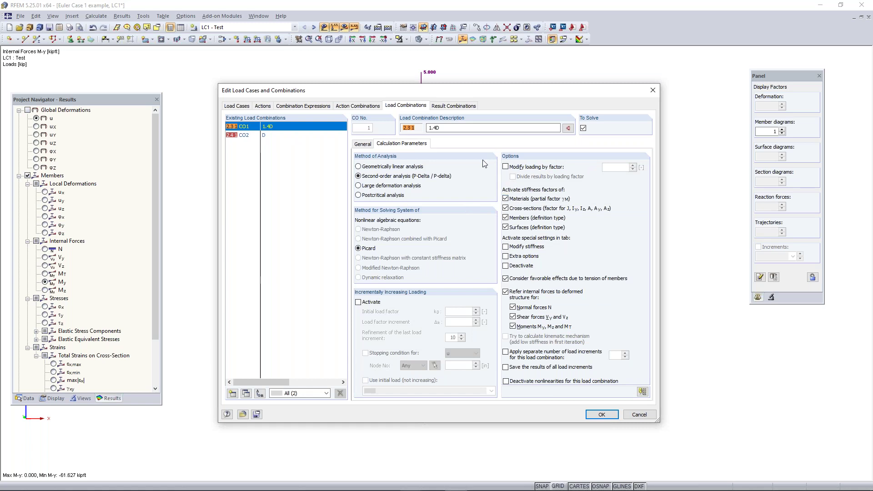
left_click(651, 92)
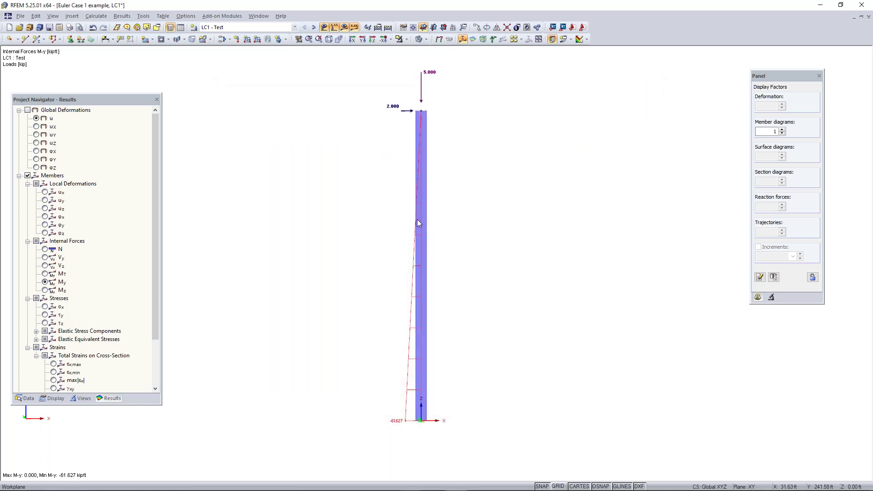
Edit the nodal load at the column top to PX 0 kip and PZ -0.1 kip
middle_click_drag(405, 288, 427, 290)
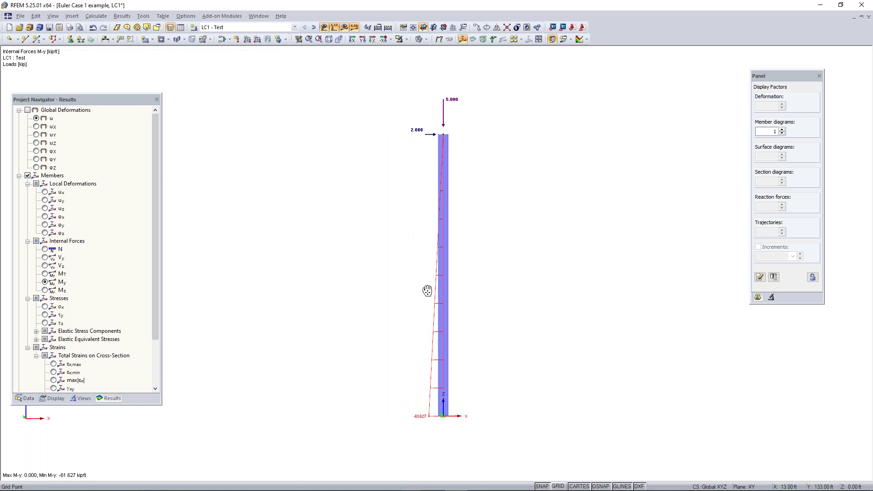
middle_click_drag(403, 209, 436, 231, "ctrl")
right_click(435, 232)
key("Escape")
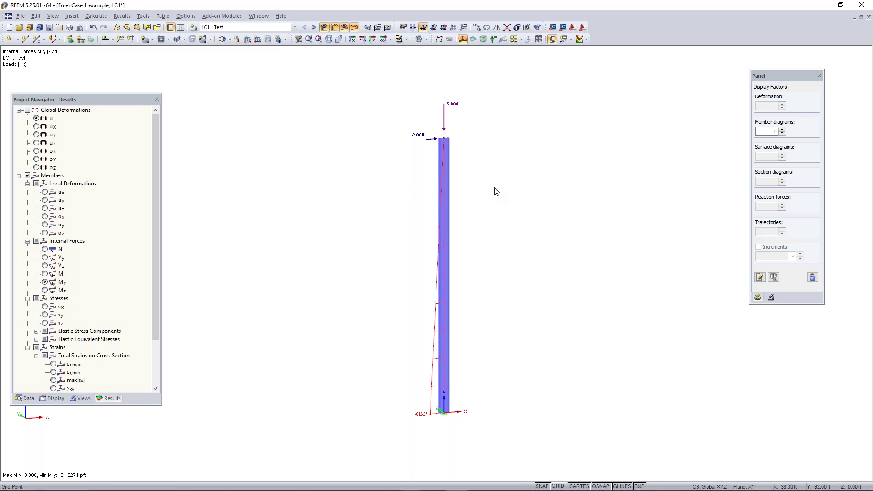
left_click(443, 108)
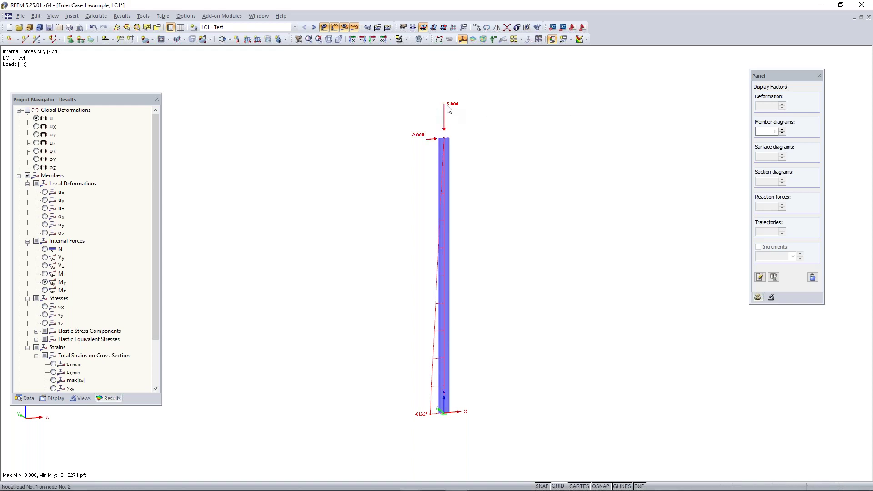
mouse_move(448, 109)
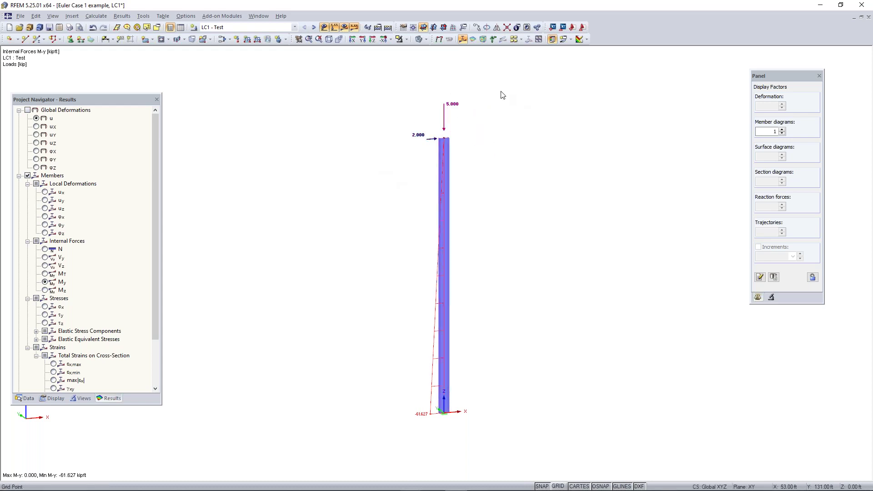
left_click_drag(390, 177, 530, 78)
scroll(413, 143, "up", 1)
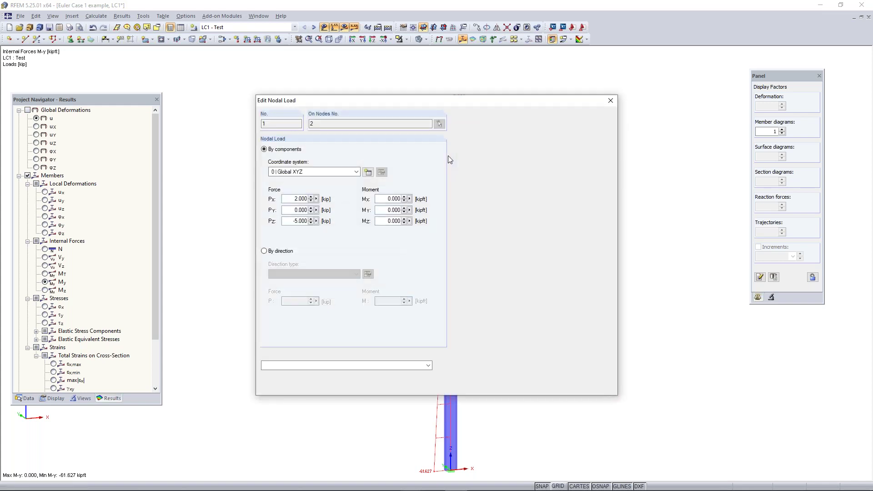
double_click(300, 221)
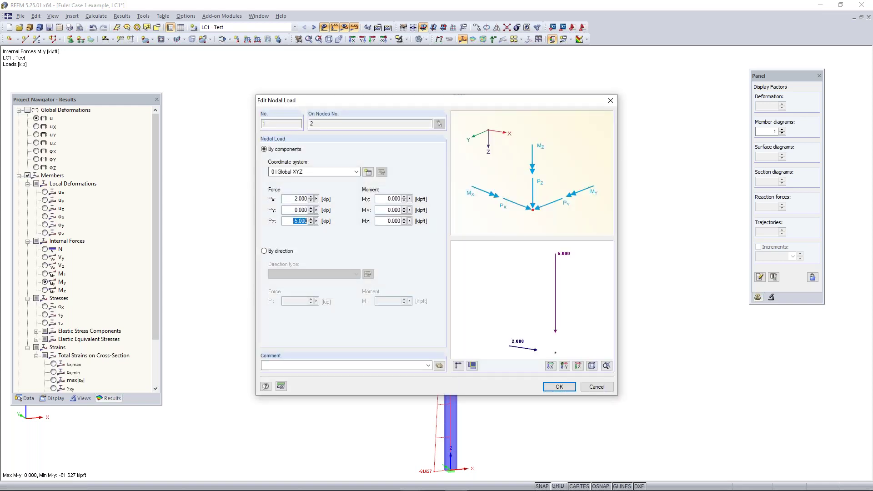
key("BackSpace")
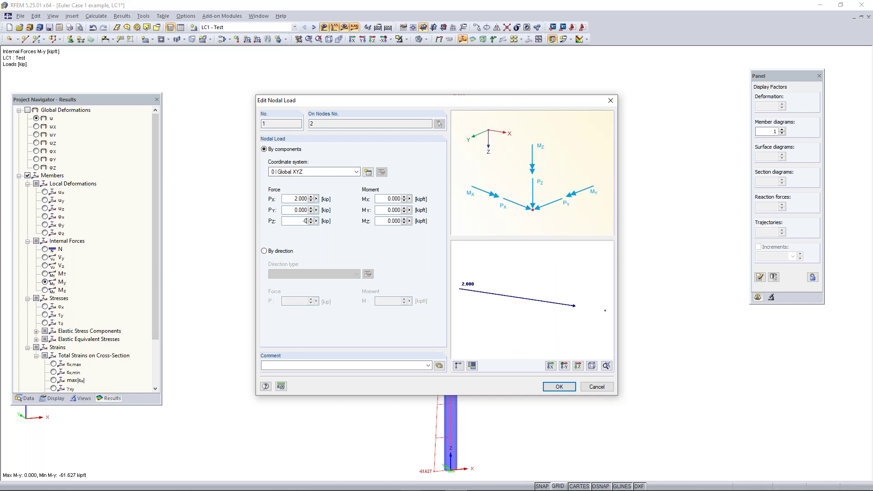
type("-0.1")
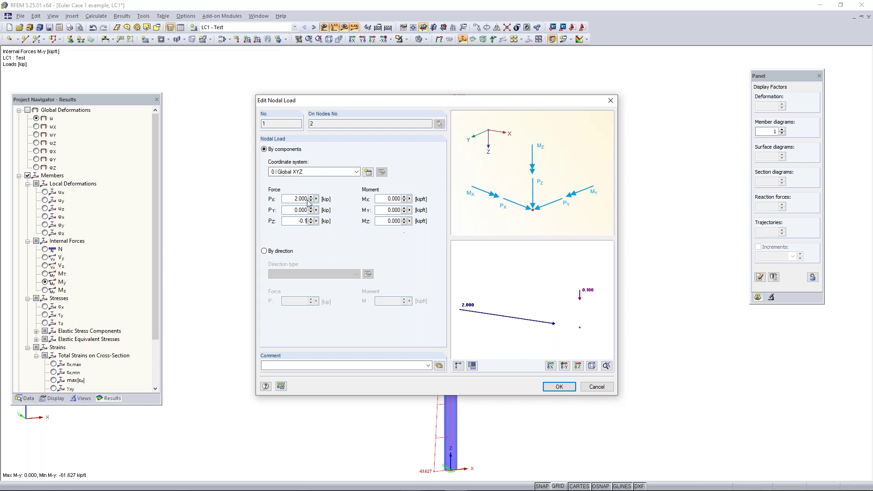
left_click(287, 199)
type("0")
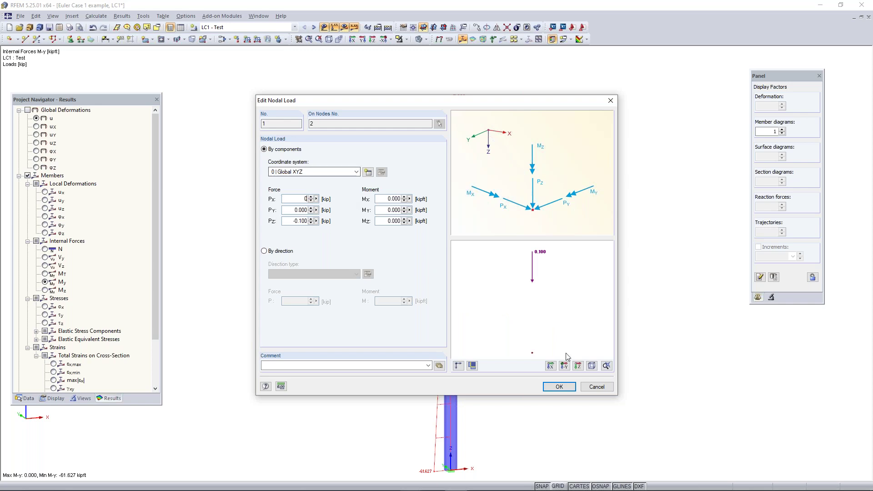
left_click(558, 392)
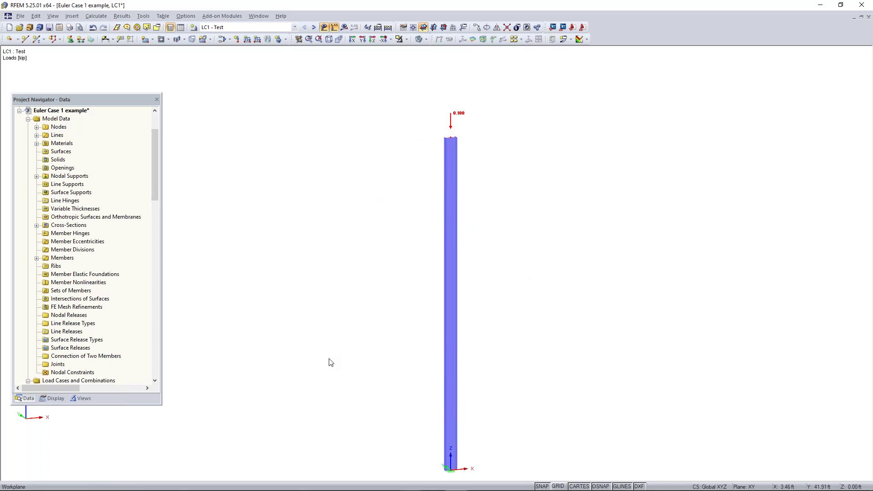
Add the RF-STEEL EC3 add-on module to the Favorites
scroll(345, 363, "down", 4)
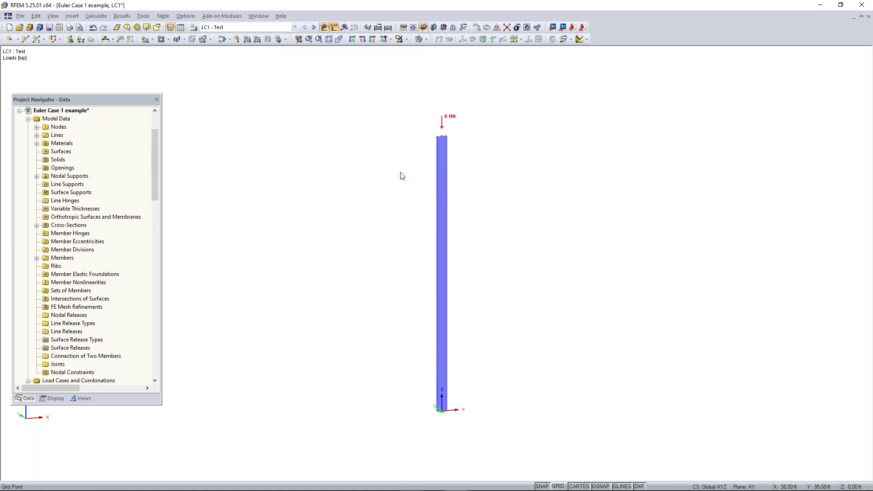
scroll(477, 285, "down", 1)
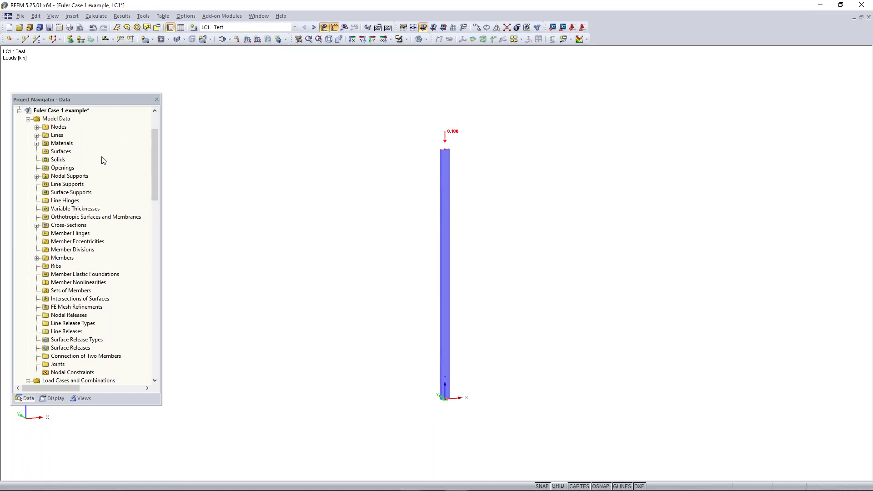
scroll(103, 160, "down", 1)
scroll(104, 160, "down", 10)
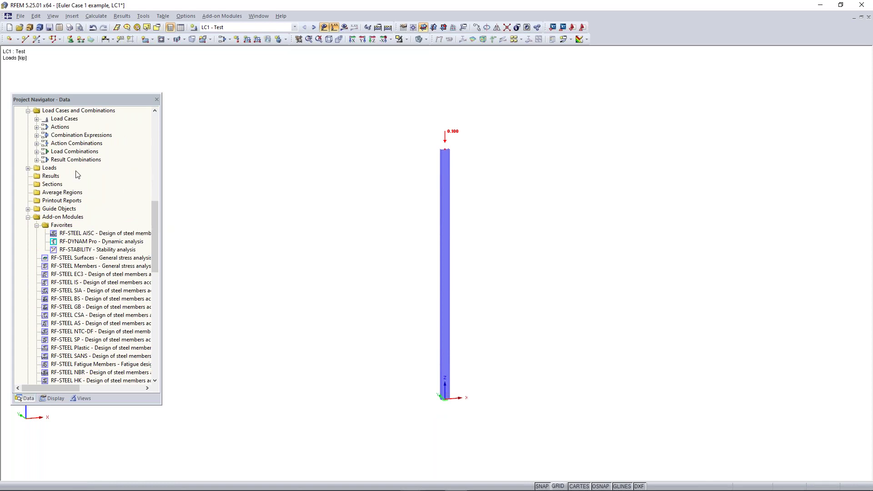
scroll(93, 225, "down", 2)
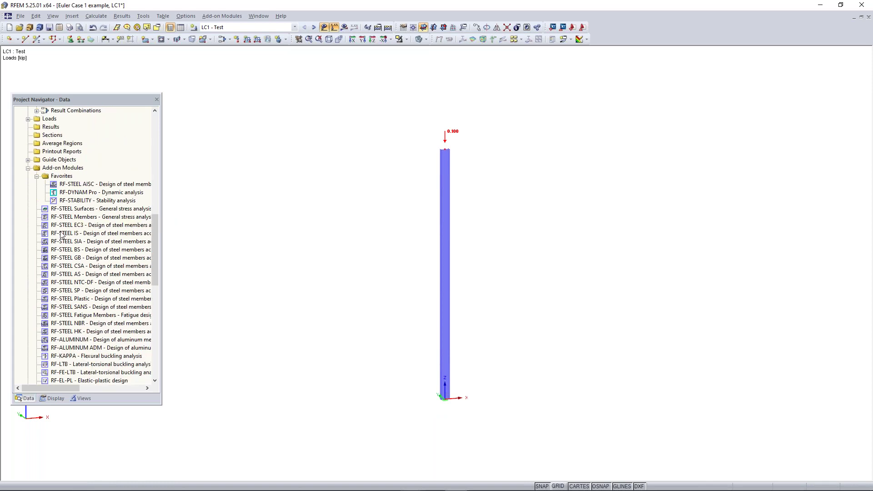
scroll(92, 189, "down", 3)
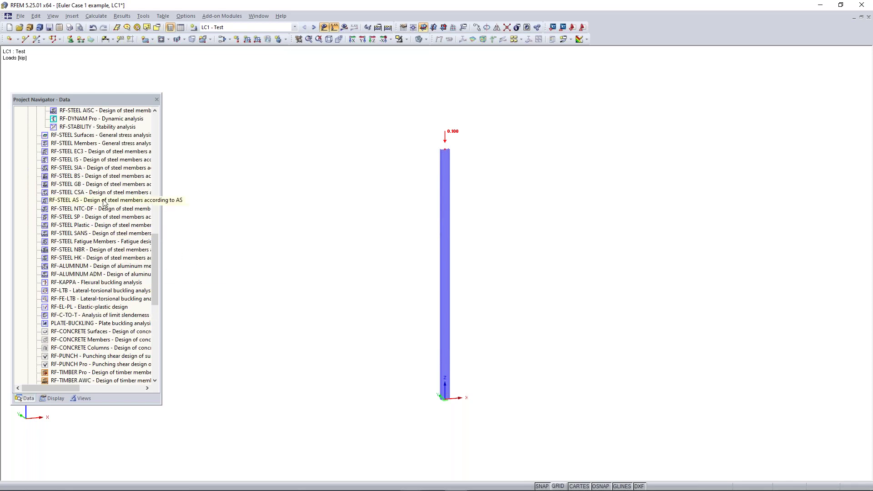
scroll(77, 200, "up", 1)
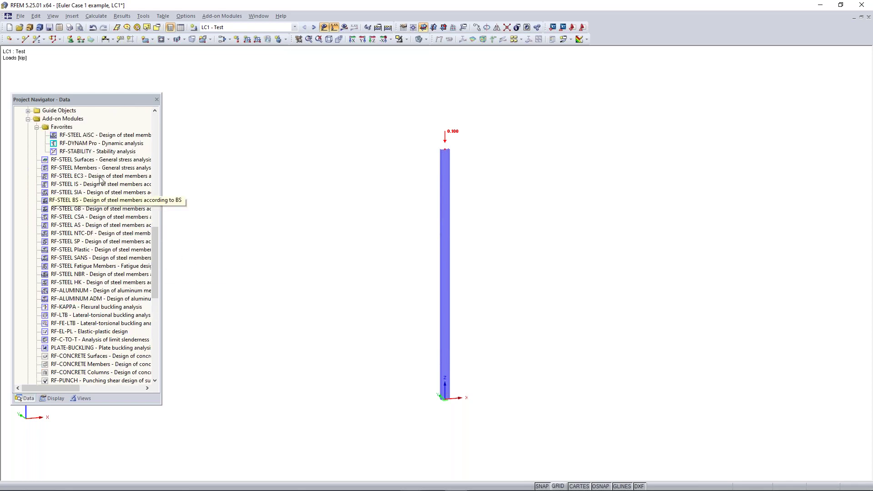
left_click(37, 128)
left_click(36, 128)
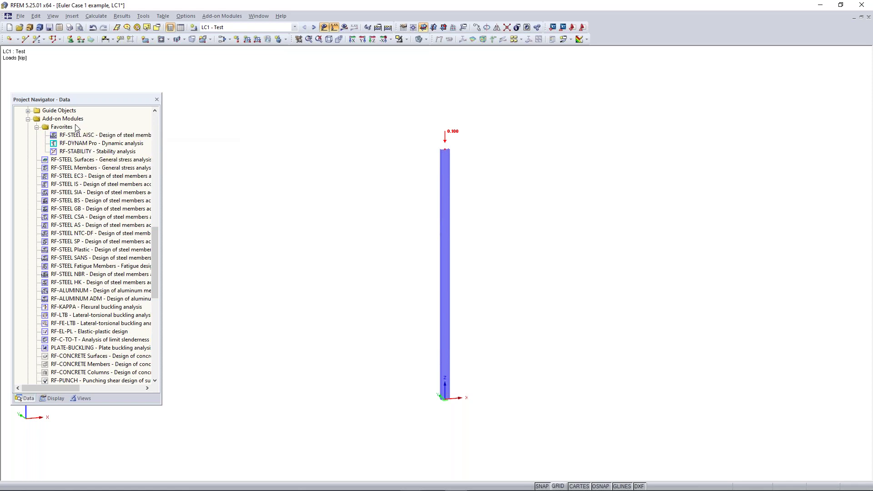
right_click(104, 177)
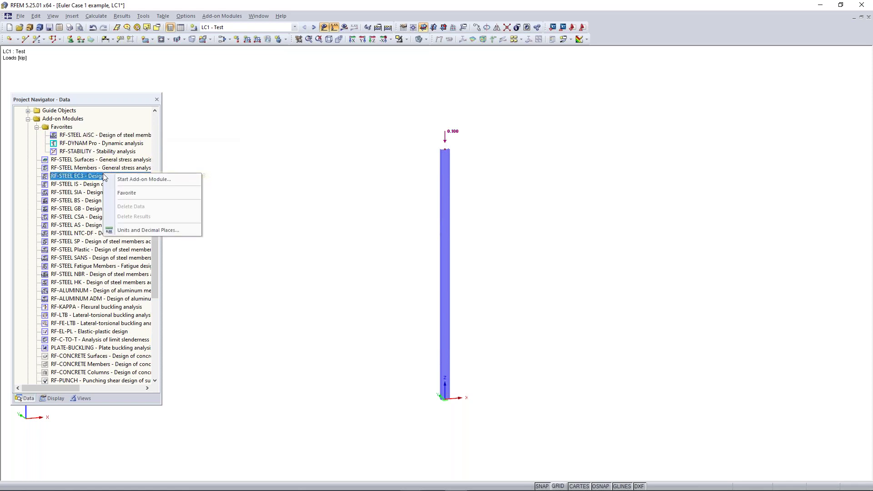
left_click(131, 193)
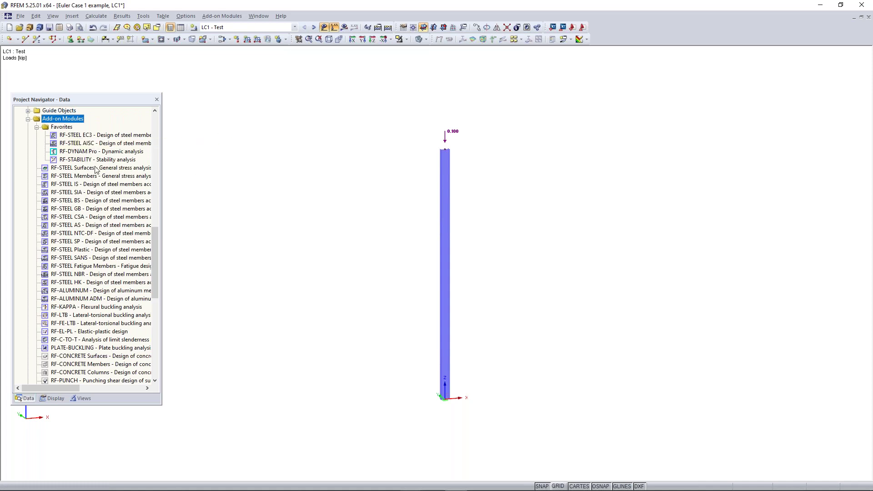
Start the RF-STABILITY add-on module and review its general data for the stability analysis
scroll(104, 184, "down", 3)
scroll(98, 161, "up", 3)
double_click(91, 160)
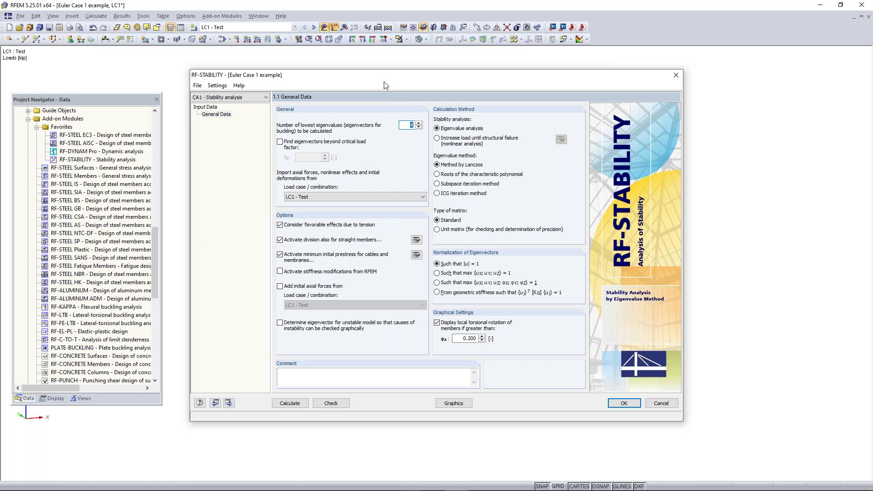
mouse_move(385, 80)
left_mouse_down()
mouse_move(423, 64)
mouse_move(397, 72)
left_mouse_up()
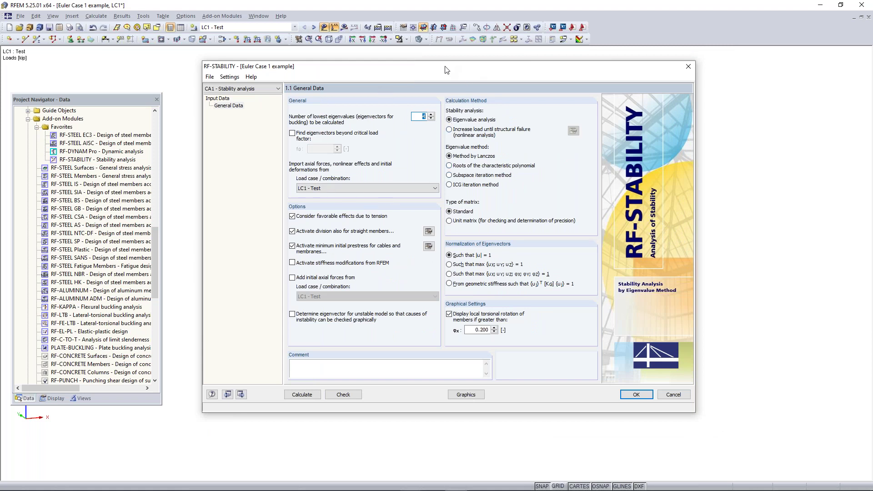
mouse_move(439, 66)
left_mouse_down()
mouse_move(460, 64)
mouse_move(449, 64)
left_mouse_up()
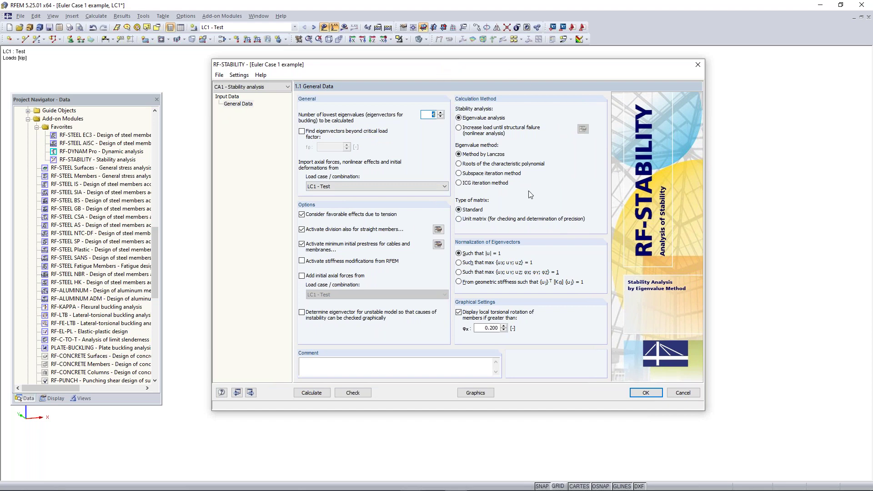
left_click_drag(451, 79, 427, 103)
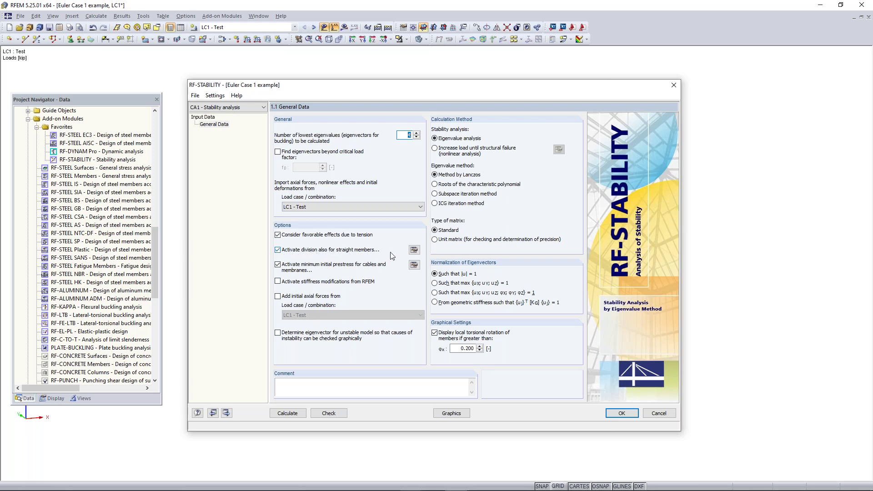
Check the minimum number of divisions for straight members in the stability analysis's FE mesh settings and accept the settings
left_click(414, 250)
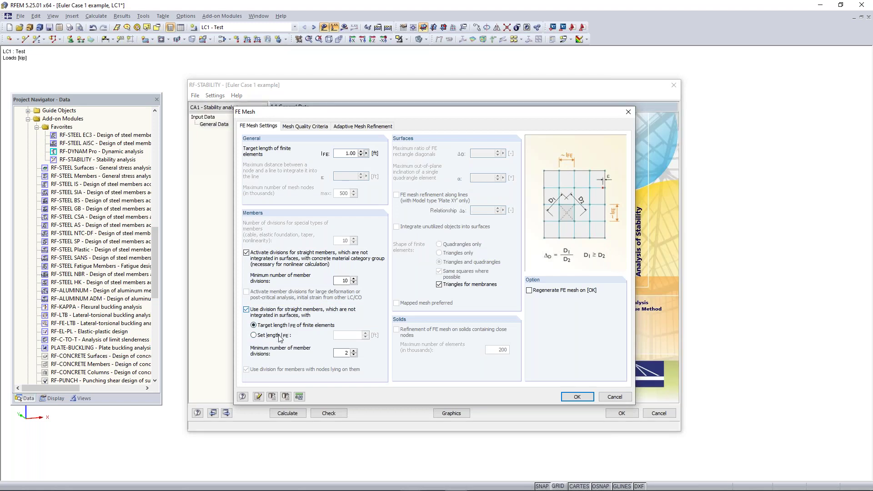
double_click(345, 352)
left_click(578, 397)
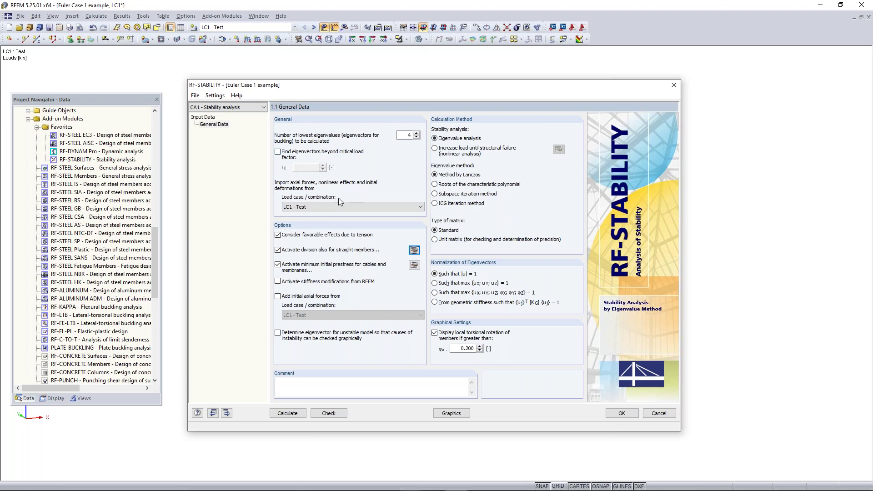
Import the axial forces from load case LC1 - Test and run the stability calculation
left_click(322, 206)
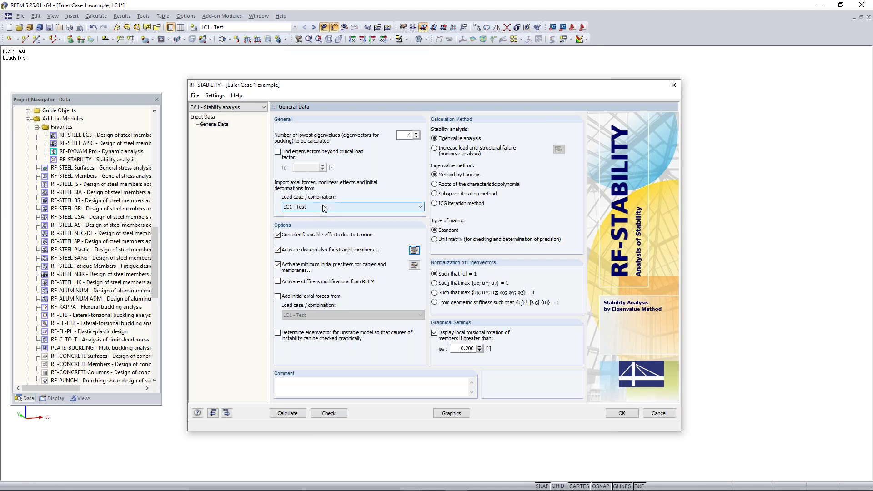
left_click(323, 207)
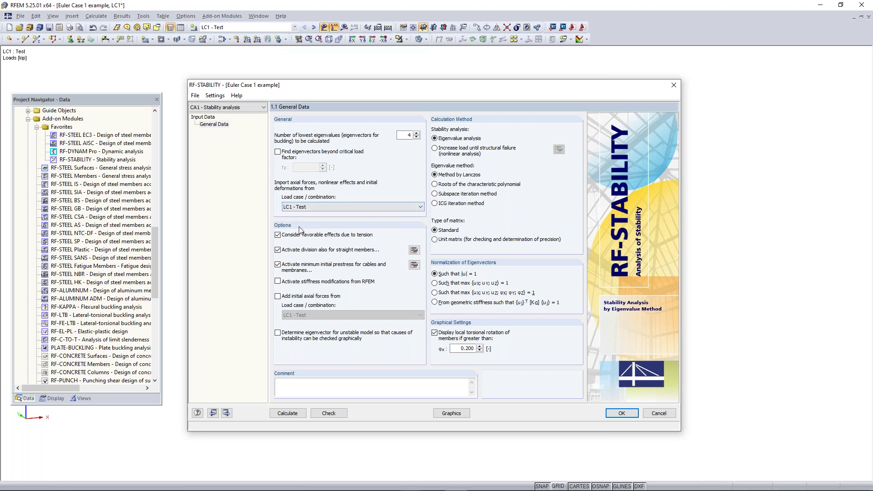
left_click(297, 208)
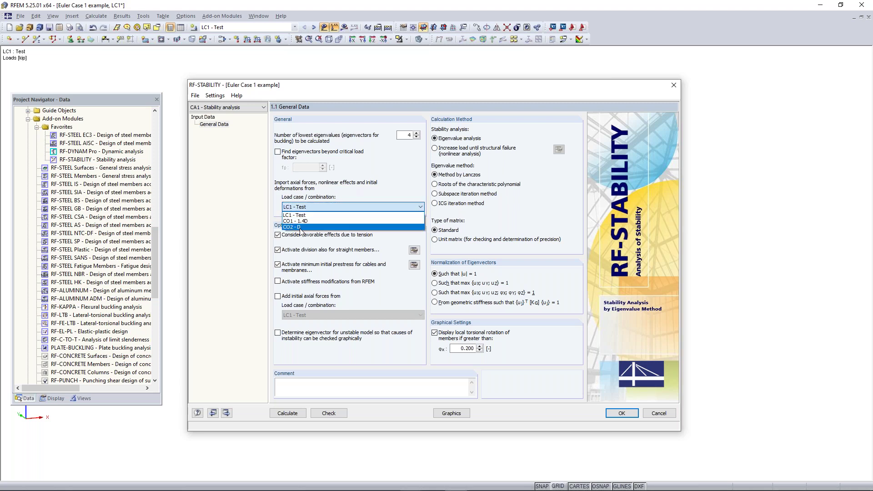
left_click(302, 215)
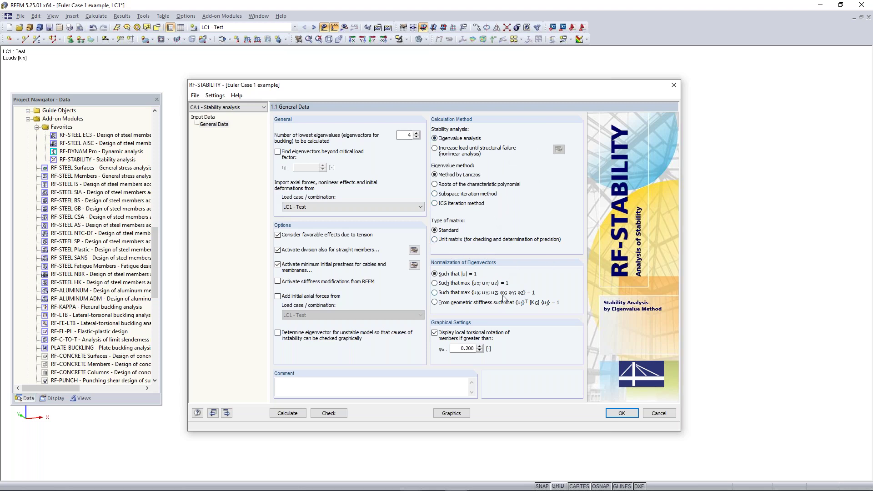
left_click(290, 415)
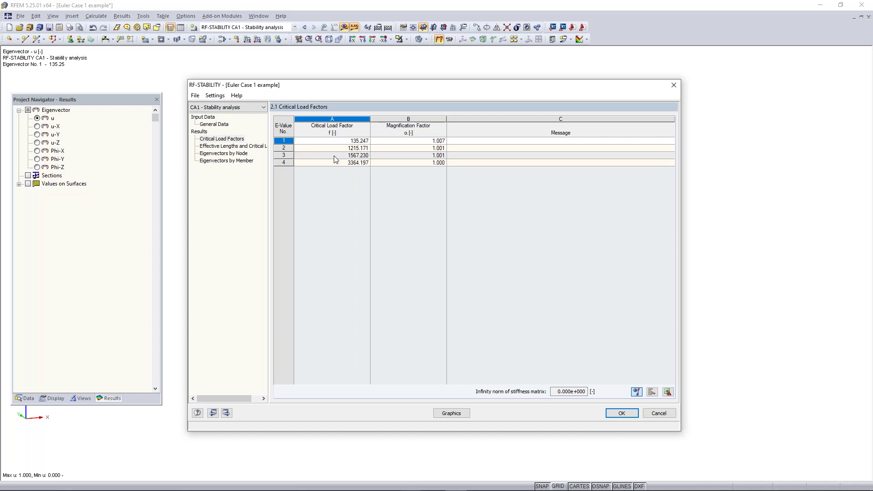
Review the critical load factors and the column's effective lengths and critical loads
left_click(302, 142)
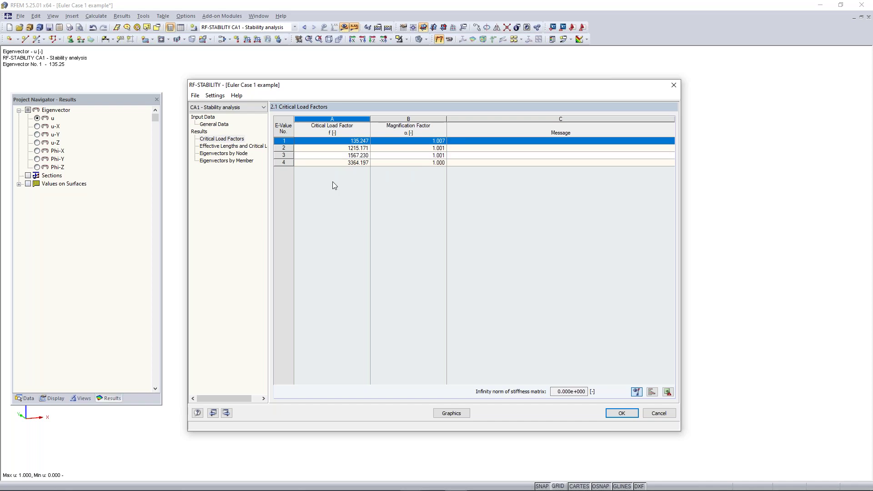
left_click(241, 146)
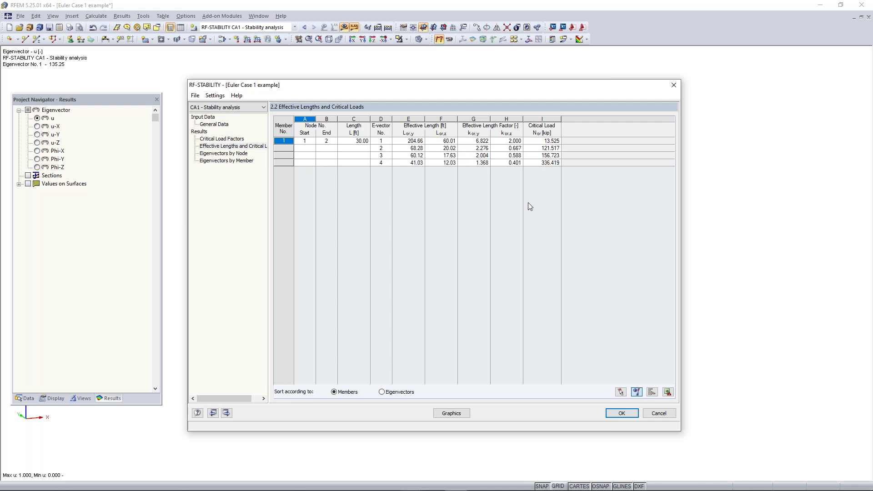
Display the stability results graphically and examine the column's buckled shape for the first eigenvector from different directions
left_click(459, 411)
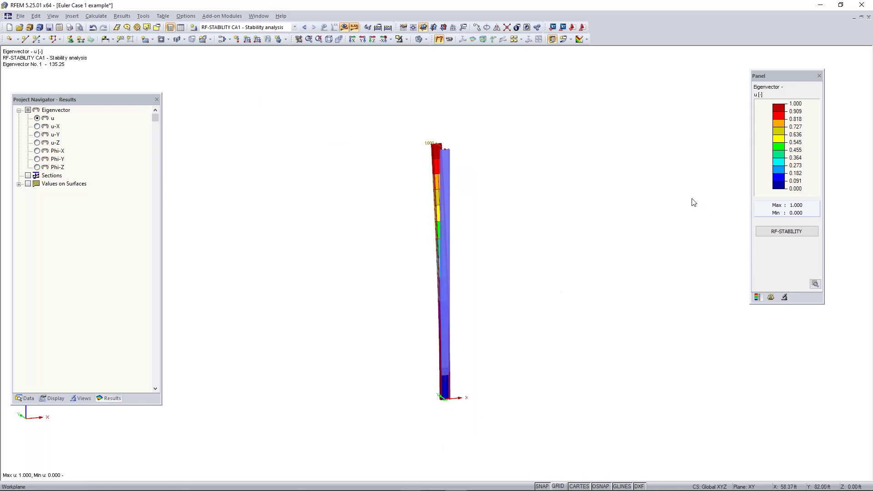
middle_click_drag(407, 288, 538, 278, "ctrl")
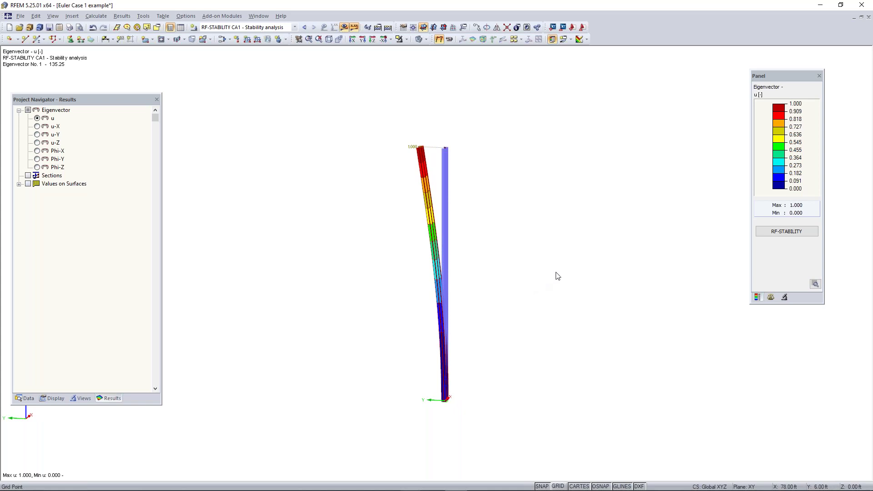
middle_click_drag(417, 209, 384, 219, "ctrl")
right_click(385, 219)
left_click(591, 188)
middle_click_drag(523, 233, 563, 237, "ctrl")
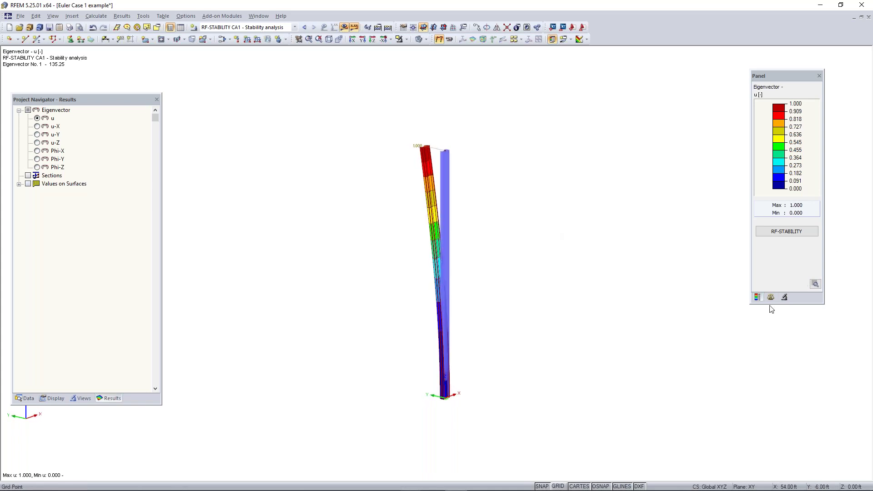
Examine the buckling shapes of eigenvectors No. 2 and No. 3 through the display factors, and return to eigenvector No. 1
left_click_drag(780, 77, 740, 123)
left_click(730, 343)
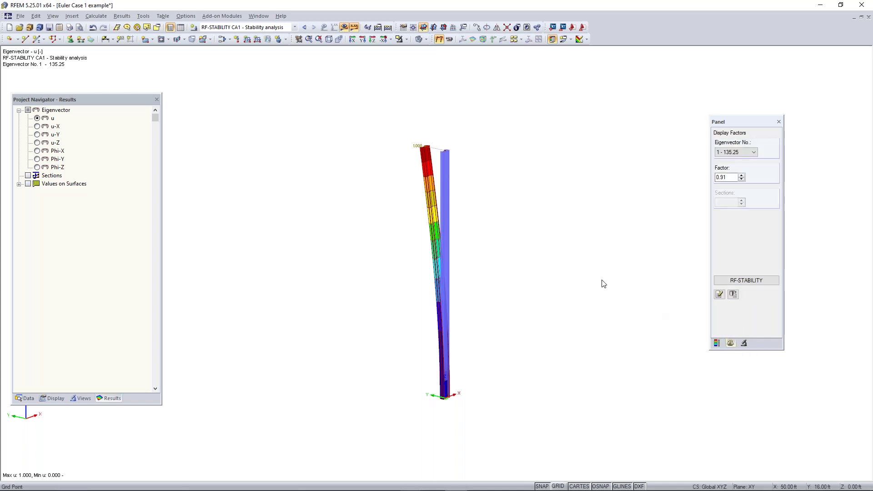
middle_click_drag(386, 333, 400, 310, "ctrl")
right_click(400, 310)
left_click(603, 192)
scroll(757, 154, "down", 1)
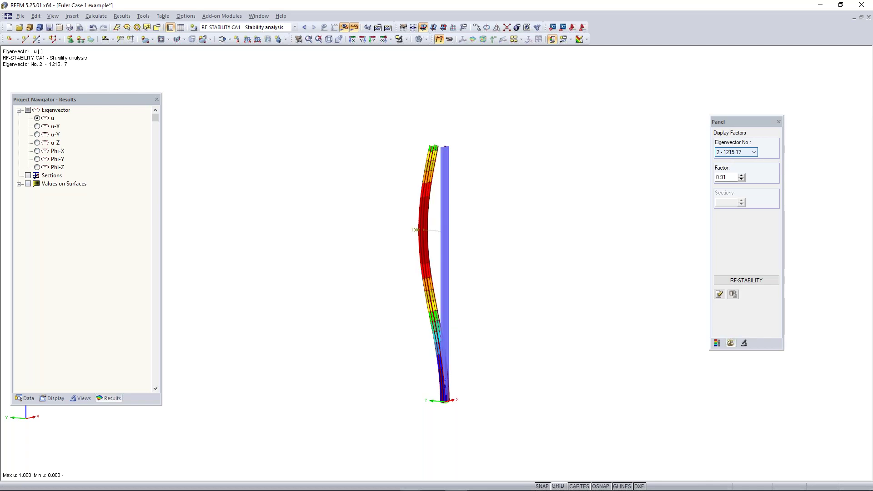
scroll(757, 154, "down", 1)
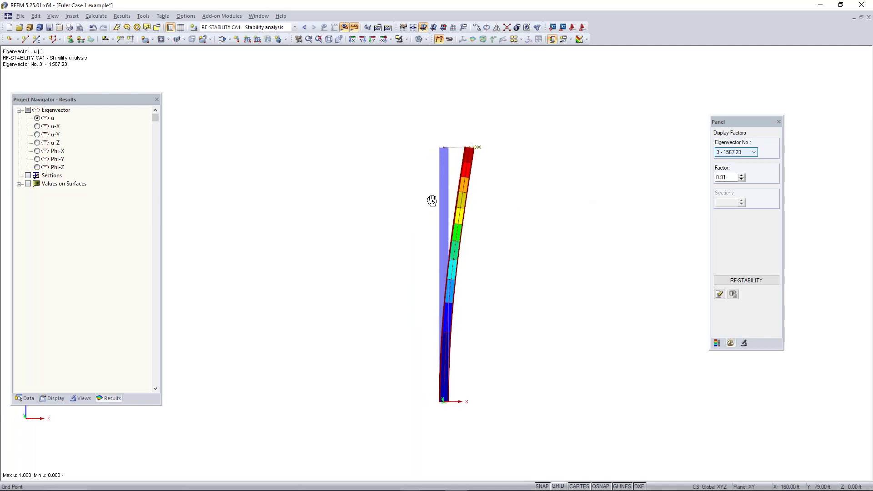
scroll(744, 154, "down", 1)
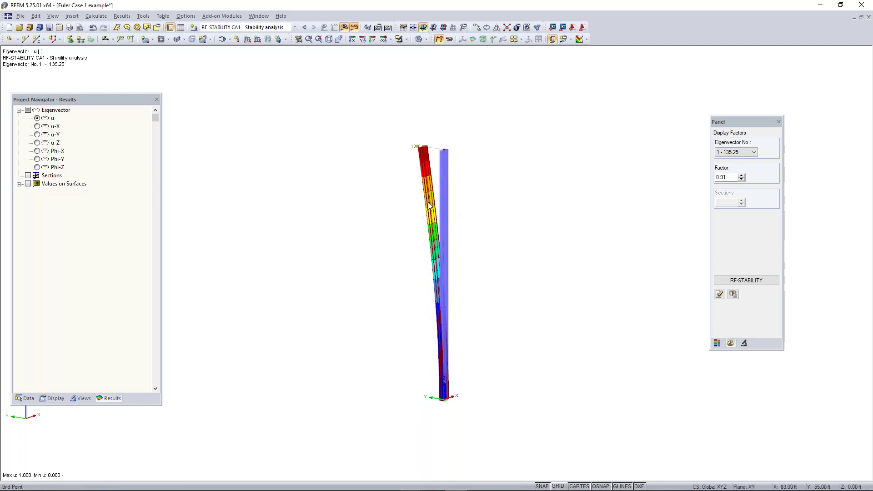
Look up the W 12x35 cross-section properties of the column member, including its moments of inertia, without changing the member
scroll(433, 201, "up", 1)
scroll(433, 202, "up", 2)
scroll(418, 234, "down", 1)
middle_click_drag(485, 292, 487, 240)
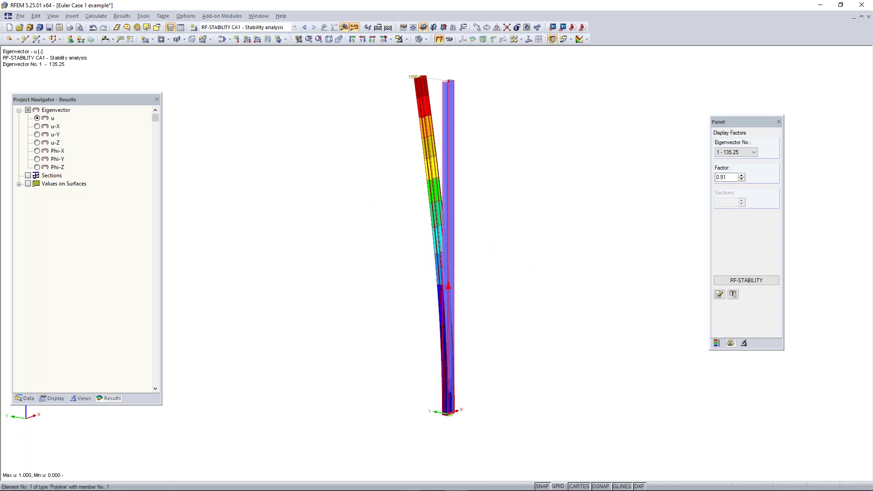
right_click(448, 318)
left_click(484, 259)
mouse_move(440, 211)
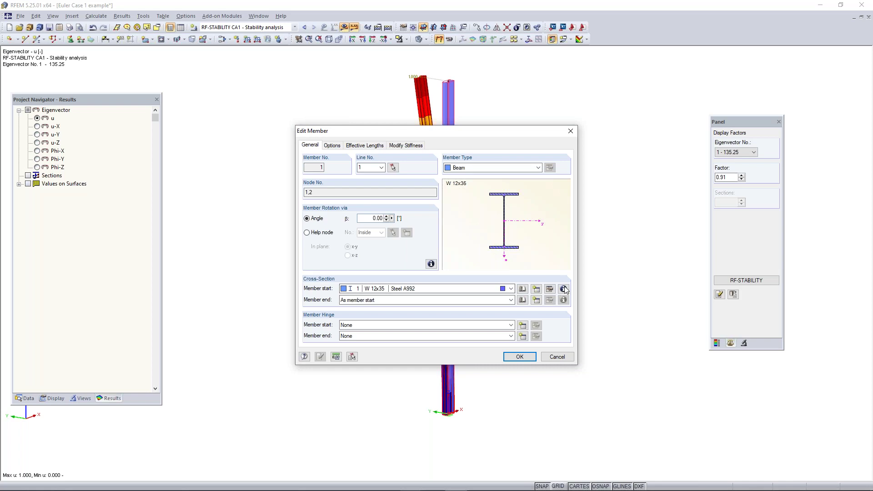
left_click(564, 288)
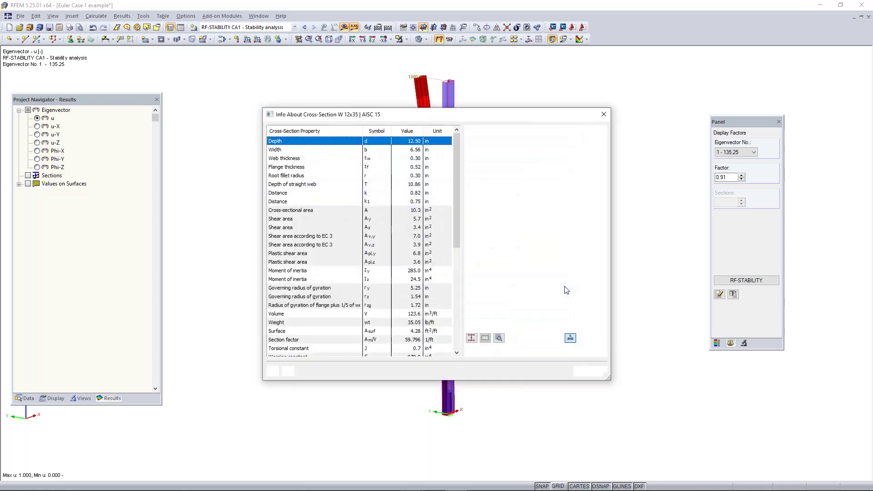
scroll(391, 261, "down", 1)
scroll(403, 262, "up", 1)
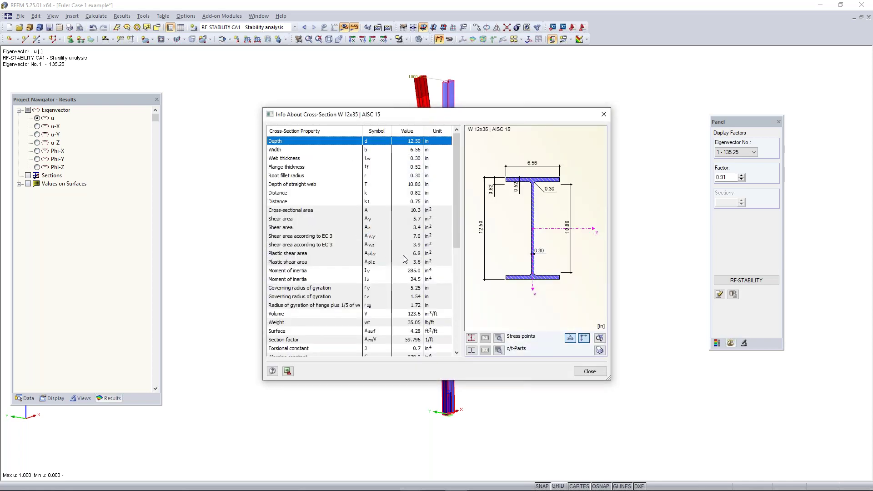
scroll(400, 262, "down", 1)
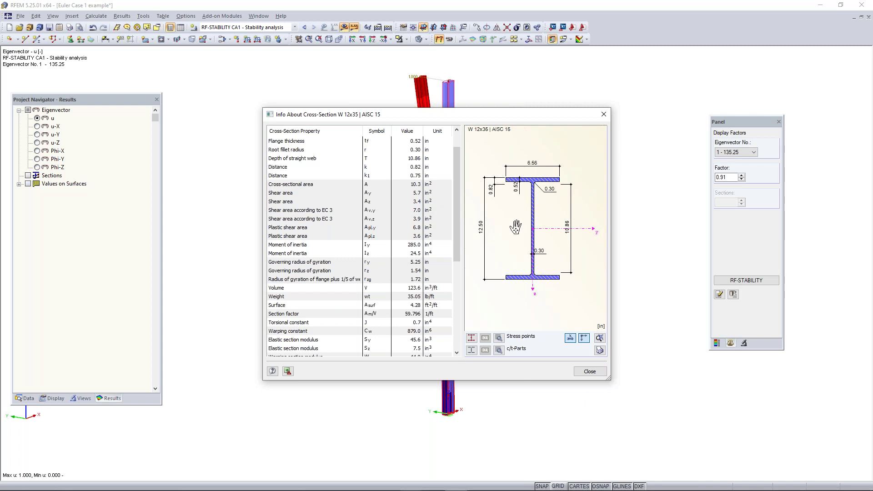
left_click(604, 117)
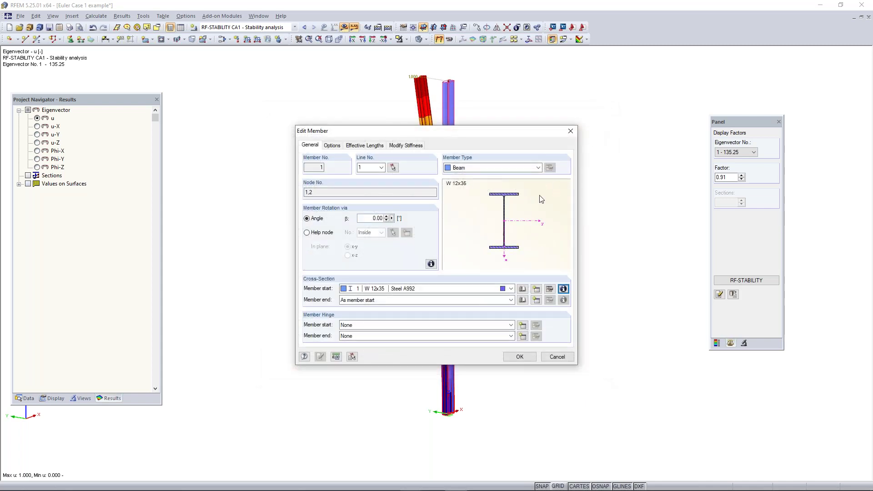
key("Escape")
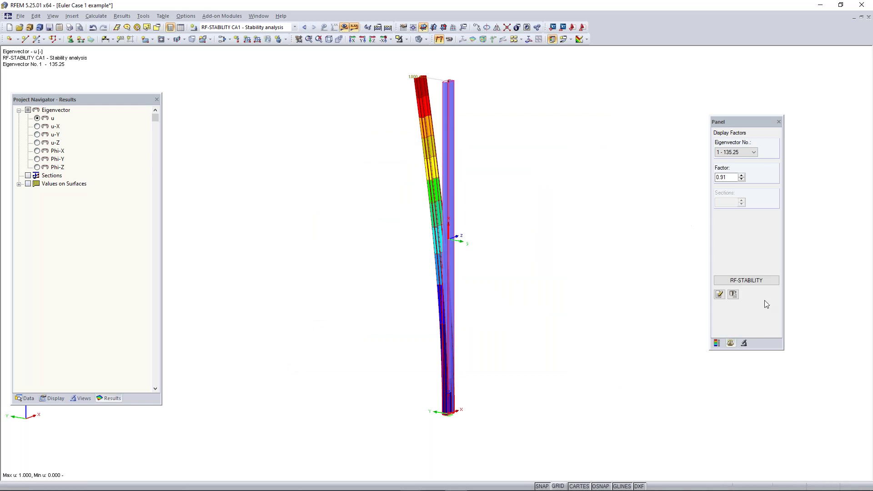
Reopen the RF-STABILITY results and check the column's critical load factors, effective lengths and critical loads
left_click(26, 399)
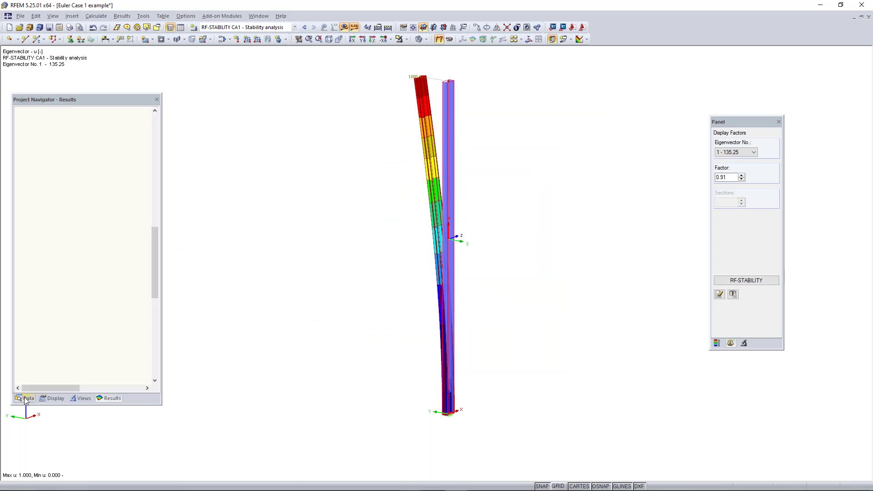
scroll(80, 337, "down", 1)
scroll(80, 337, "up", 1)
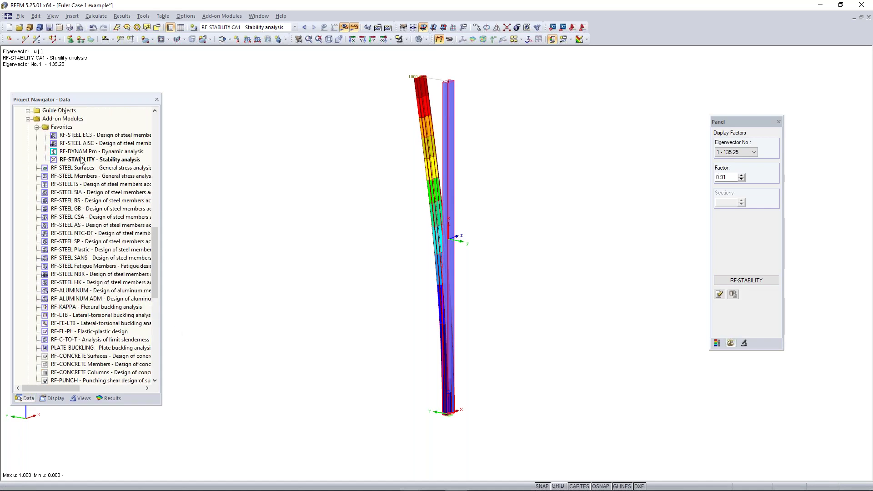
left_click(749, 281)
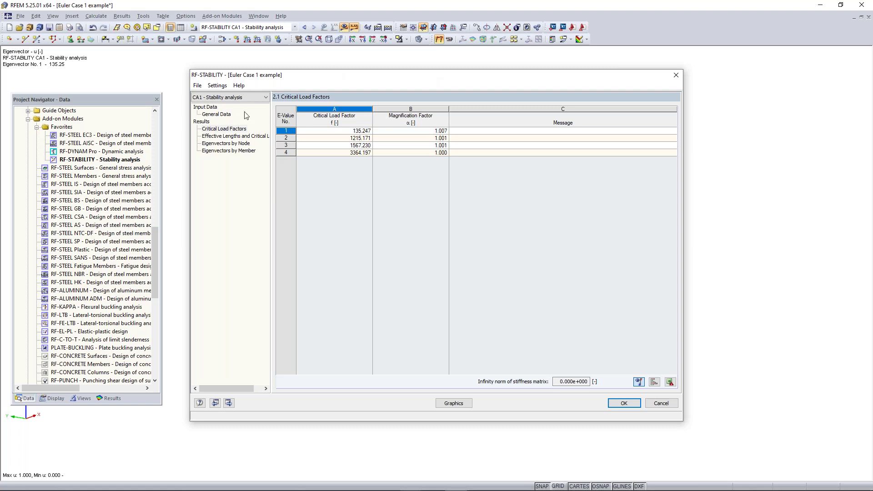
left_click(238, 137)
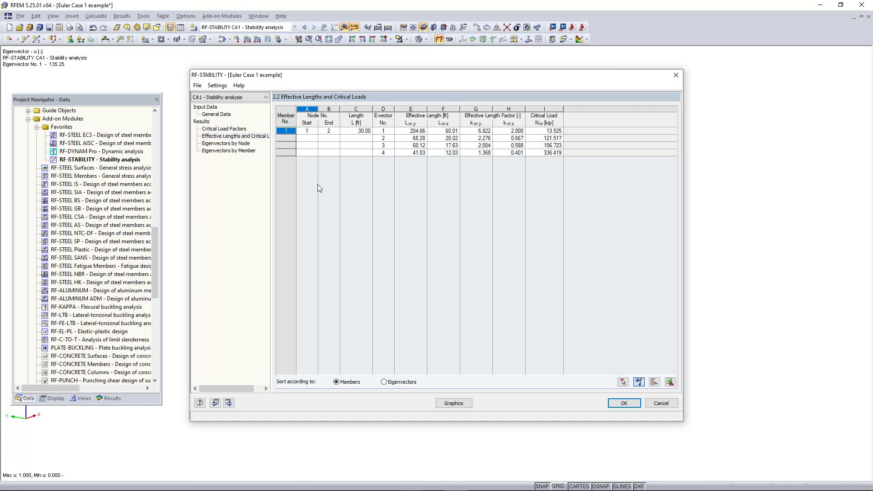
left_click(676, 75)
Switch to load case LC1 - Test and set the nodal load PZ at the column top to -14 kip
middle_click_drag(491, 97, 458, 149)
scroll(458, 149, "down", 1)
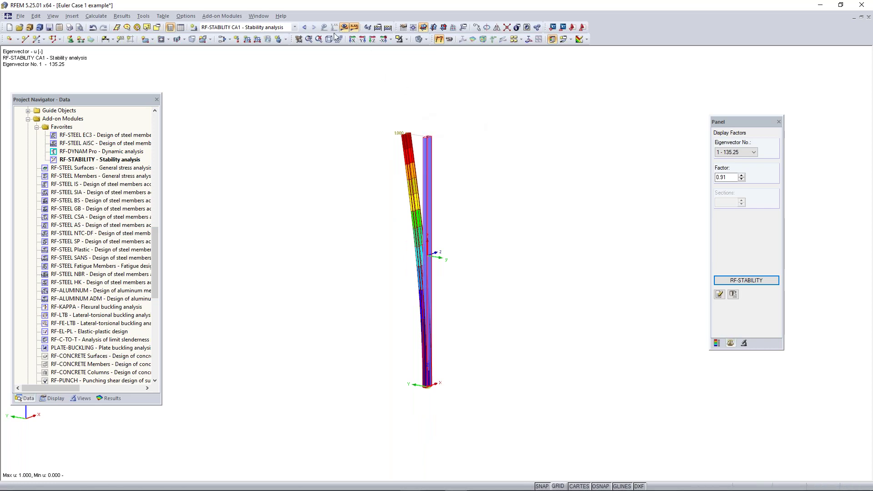
left_click(293, 28)
left_click(253, 34)
left_click(256, 39)
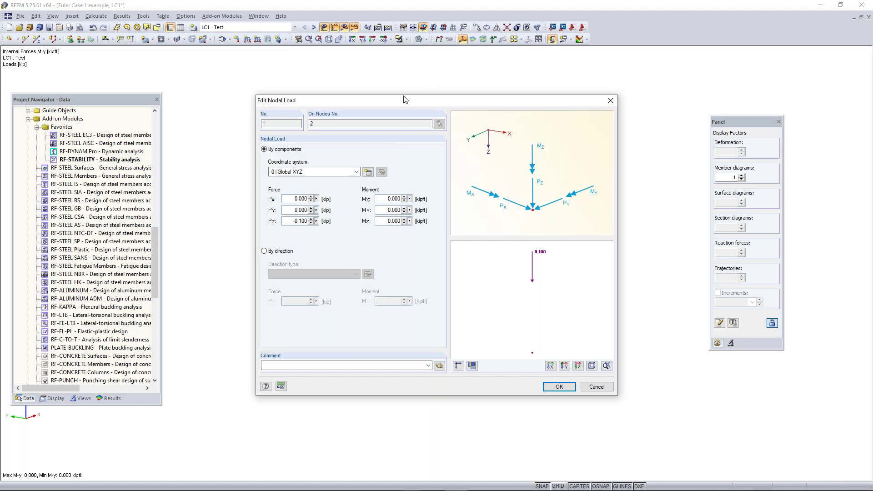
double_click(290, 223)
key("BackSpace")
type("-14")
left_click(559, 386)
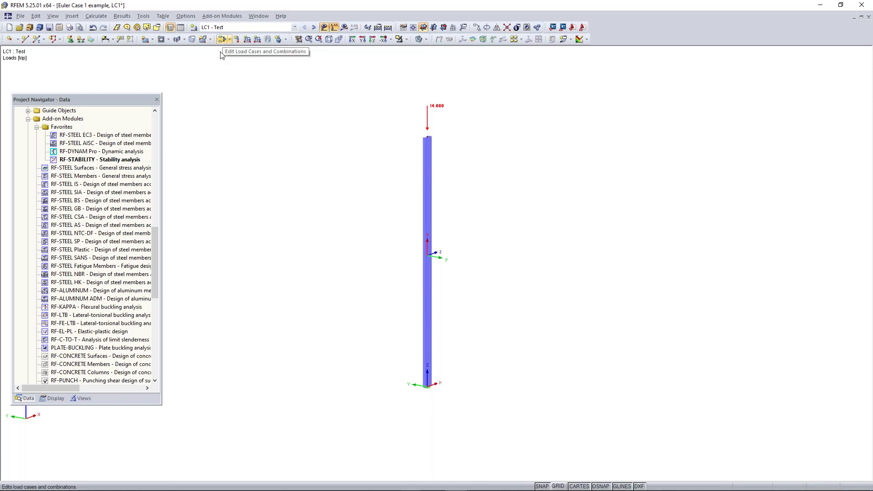
Try to calculate the results of load case LC1 under the increased axial load
left_click(344, 29)
left_click(417, 266)
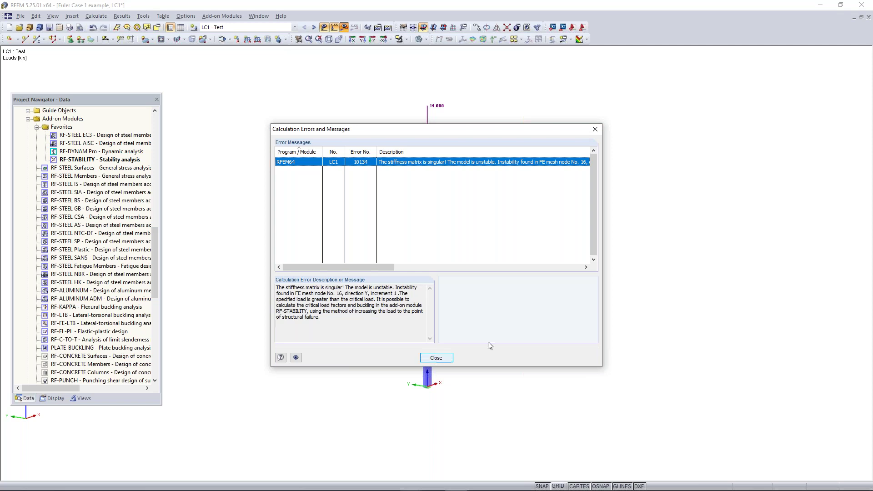
left_click(435, 359)
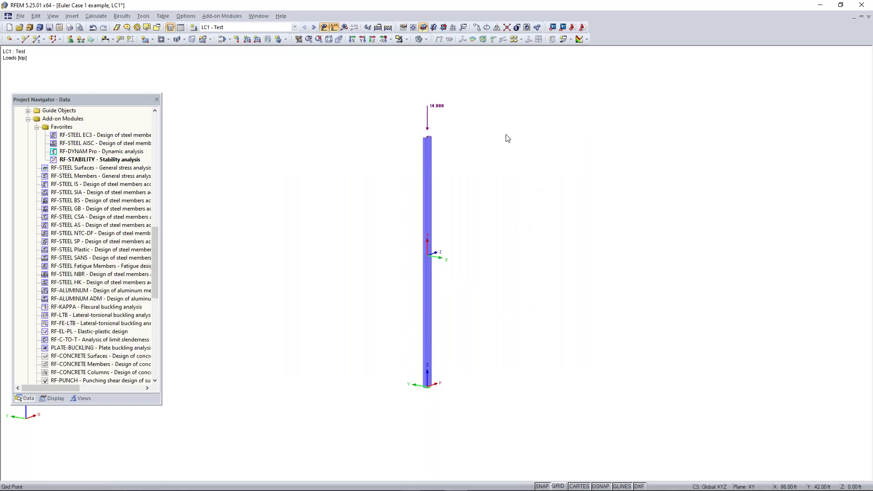
Change the calculation method of load case LC1 - Test to geometrically linear analysis
left_click(257, 28)
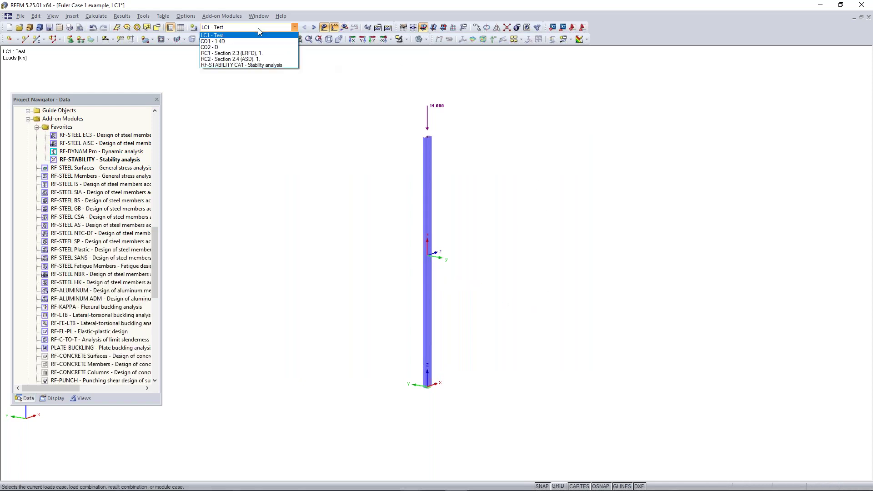
left_click(258, 29)
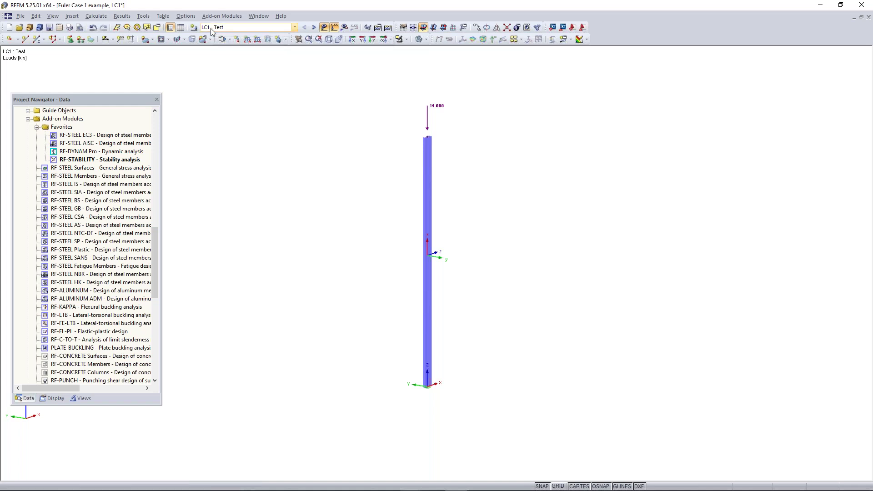
left_click(221, 39)
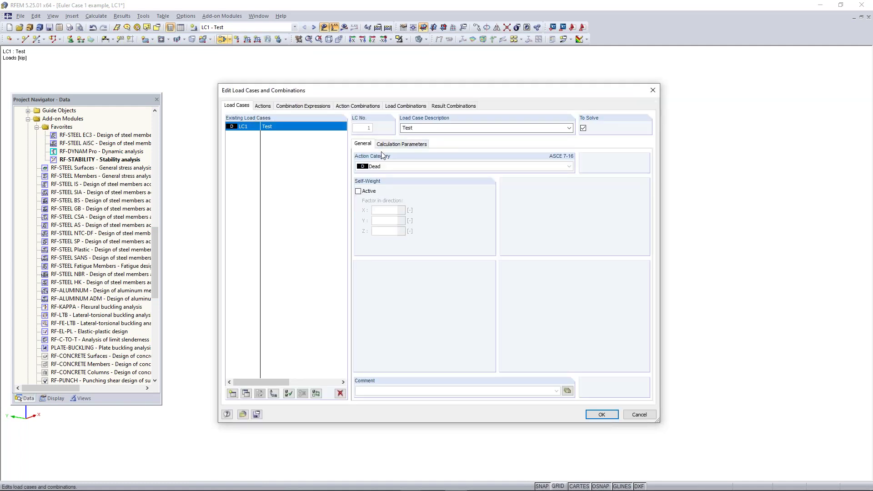
left_click(395, 144)
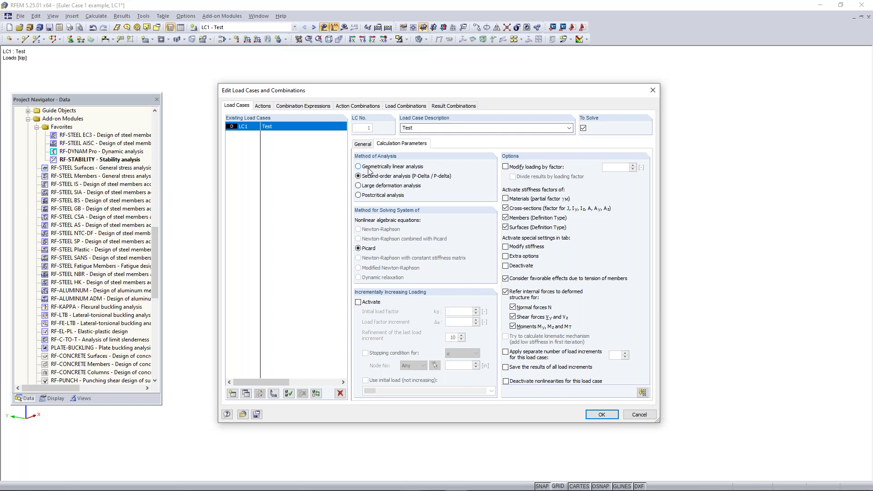
left_click(369, 168)
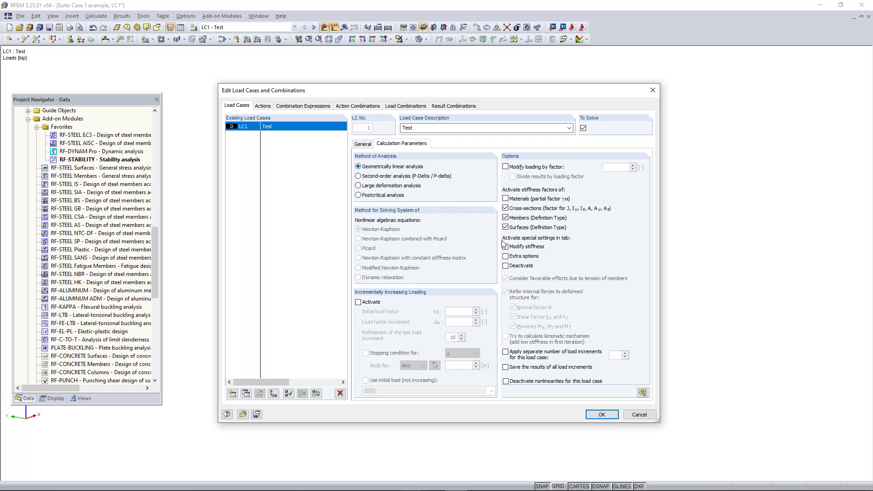
left_click(607, 415)
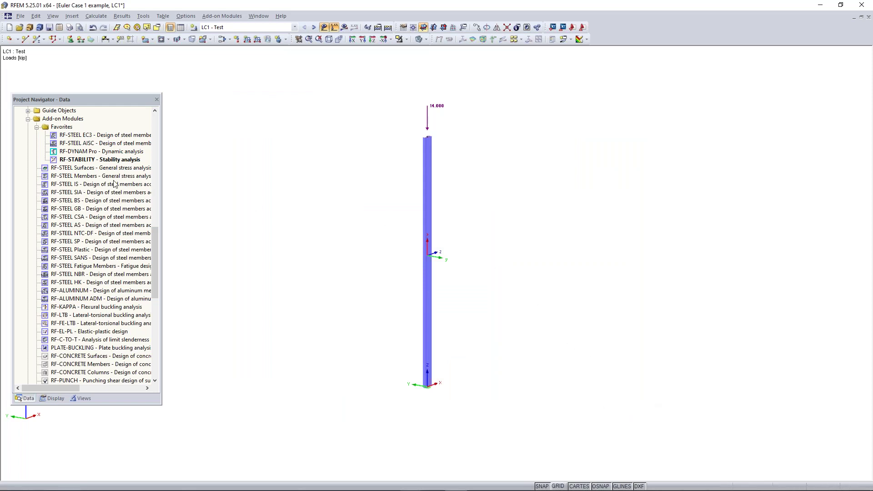
Run the RF-STABILITY eigenvalue calculation with axial forces imported from LC1 - Test and check the lowest critical load factor
double_click(107, 160)
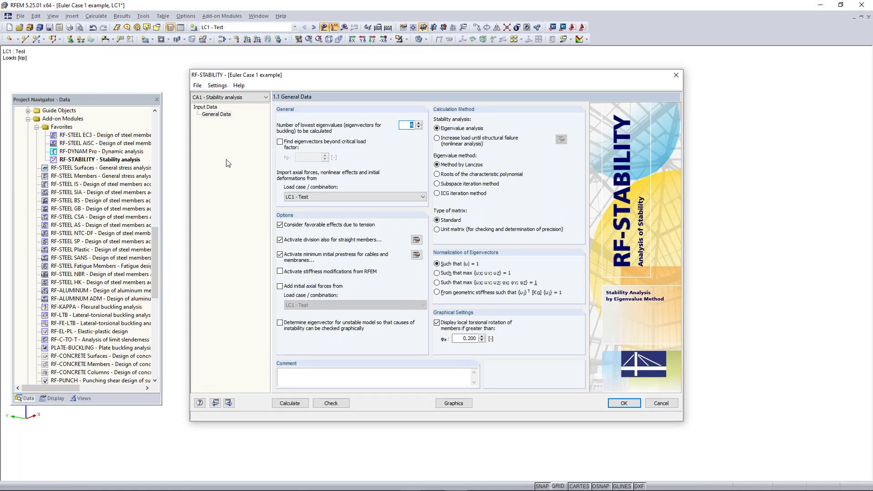
left_click(330, 197)
left_click(331, 201)
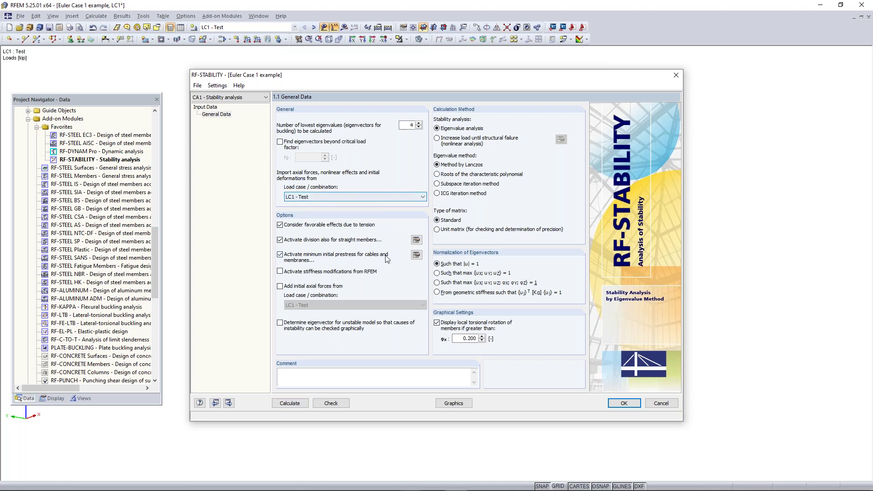
left_click(296, 403)
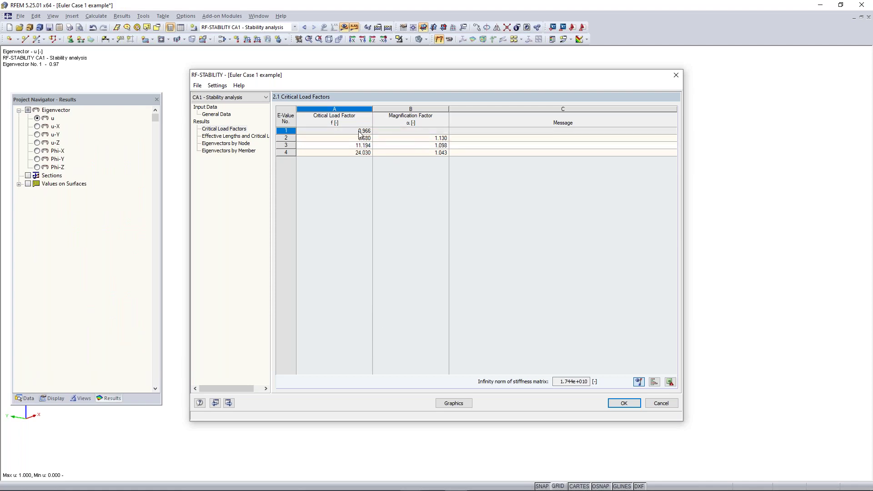
left_click(288, 131)
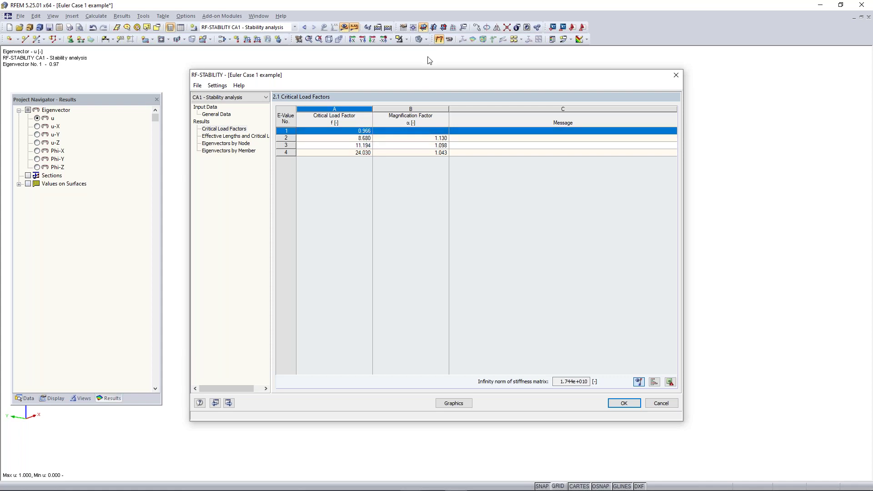
mouse_move(400, 77)
left_mouse_down()
mouse_move(518, 159)
mouse_move(422, 207)
mouse_move(400, 93)
left_mouse_up()
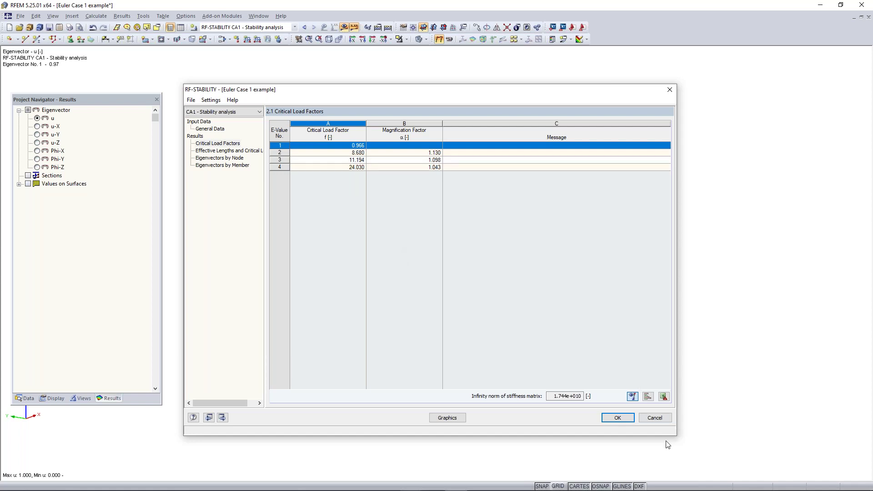
Display the column's first buckling mode graphically in the model and examine its shape
left_click(462, 419)
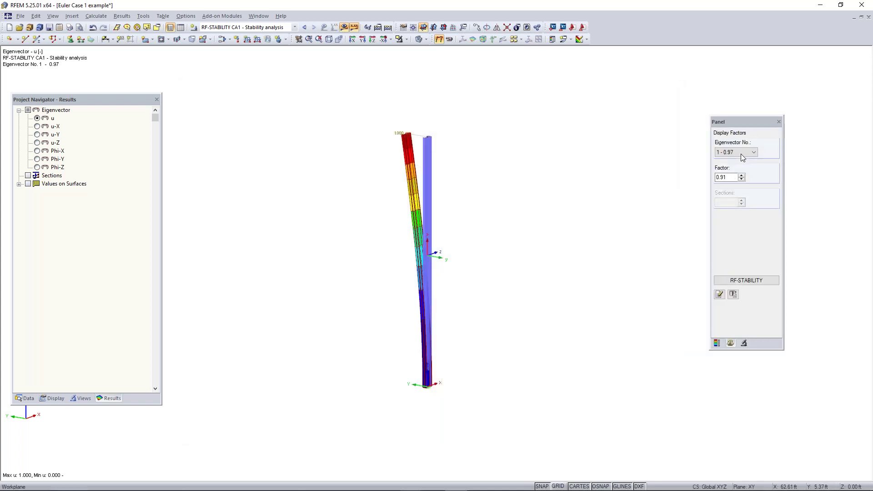
scroll(742, 156, "down", 1)
scroll(742, 155, "down", 1)
scroll(742, 155, "up", 1)
scroll(742, 155, "up", 1)
key("alt+Tab")
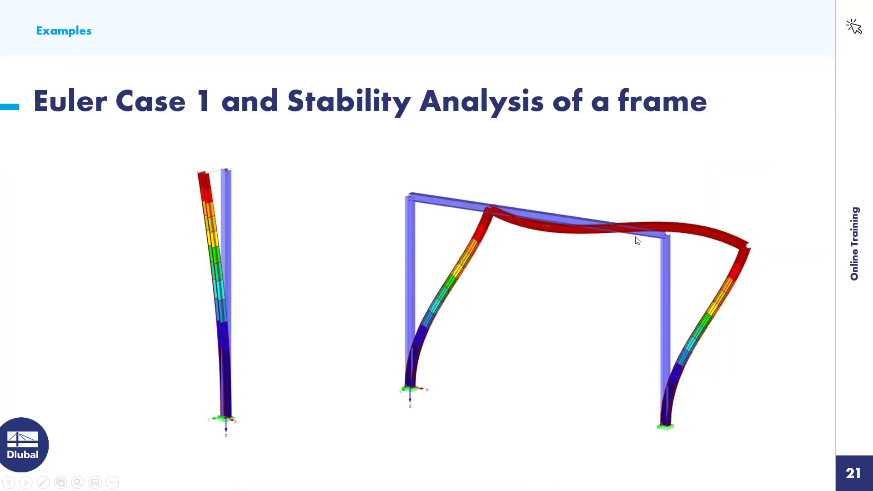
left_click(713, 244)
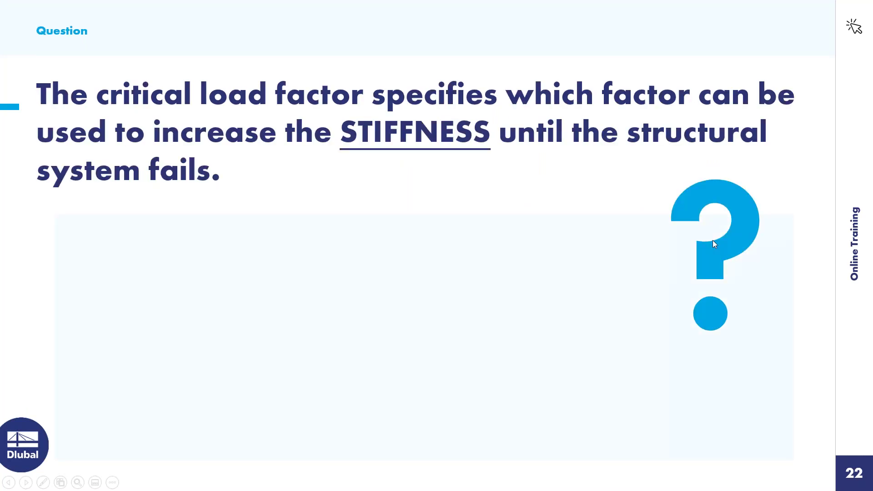
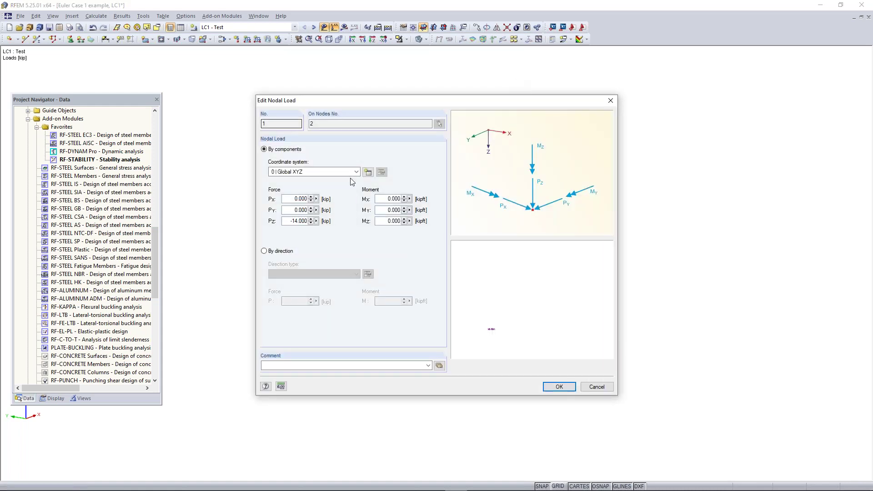
Set the nodal load PZ at the column top to -5 kip and calculate load case LC1
type("-5")
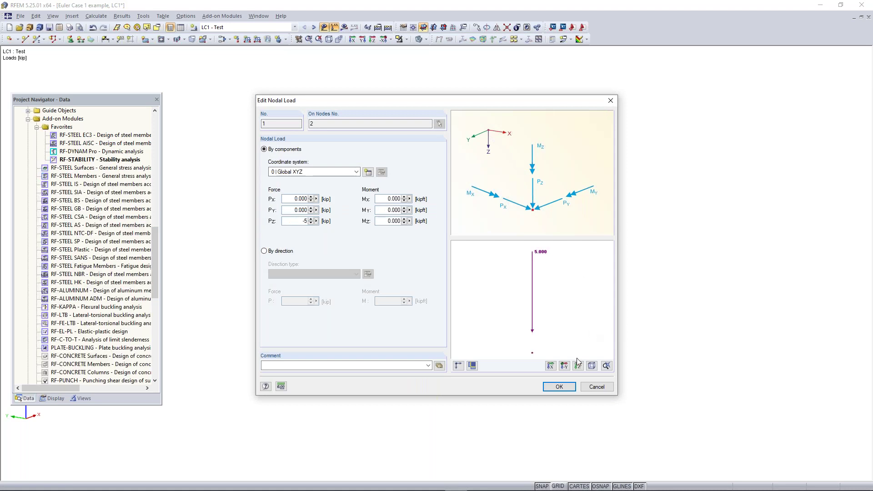
left_click(560, 387)
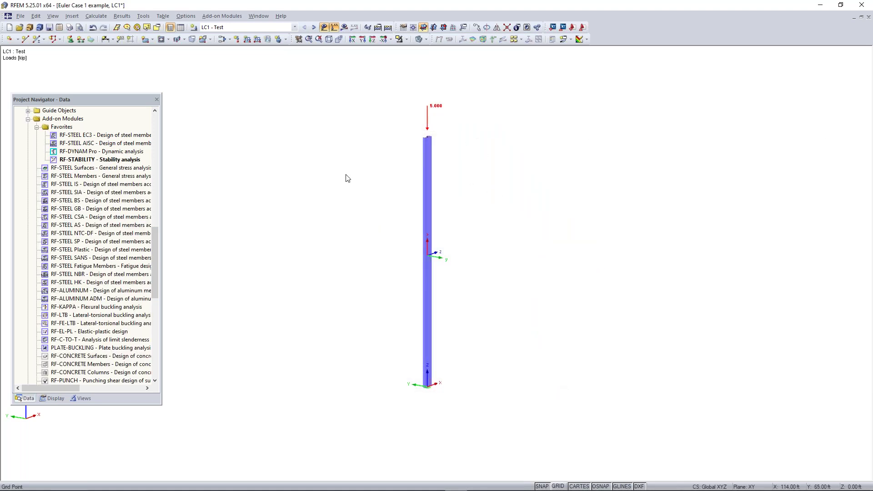
left_click(344, 27)
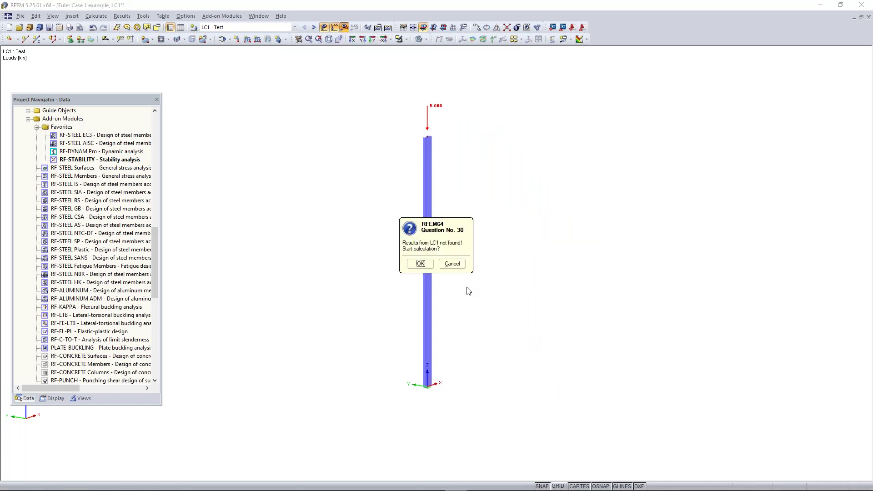
left_click(419, 265)
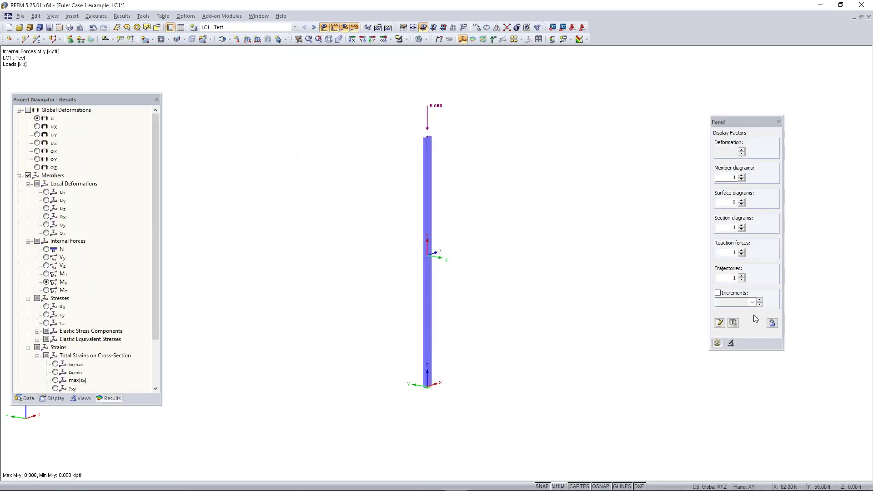
Rerun the RF-STABILITY calculation for the reduced column load and check the critical load factors
left_click(30, 396)
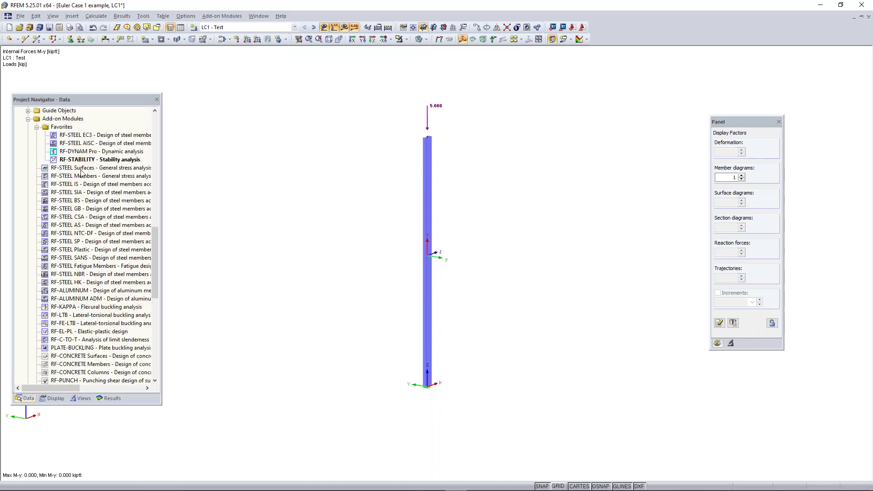
double_click(99, 160)
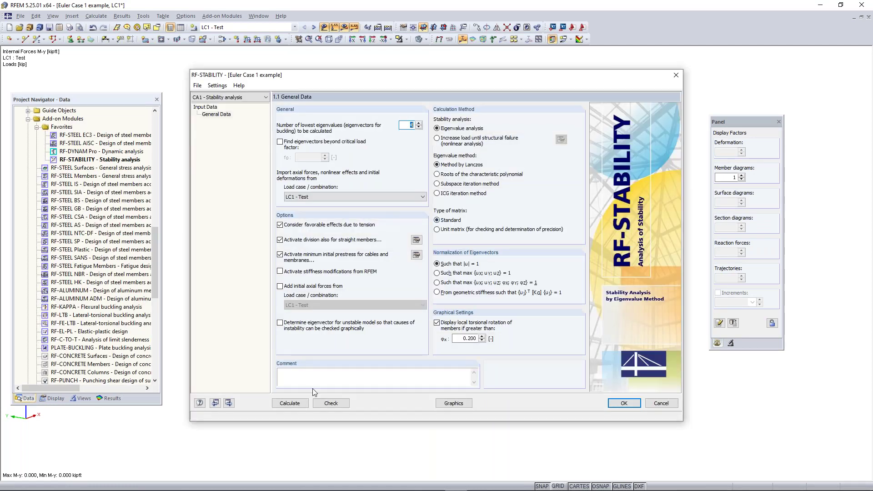
left_click(290, 403)
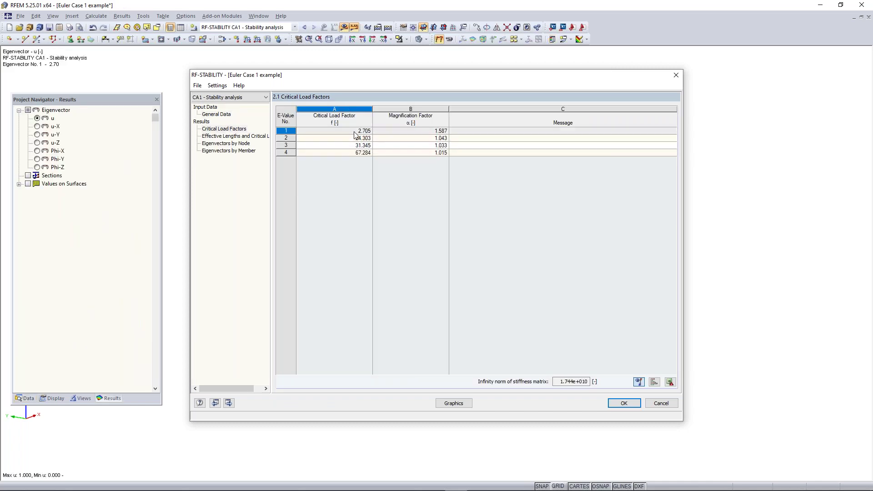
left_click(364, 138)
key("Up")
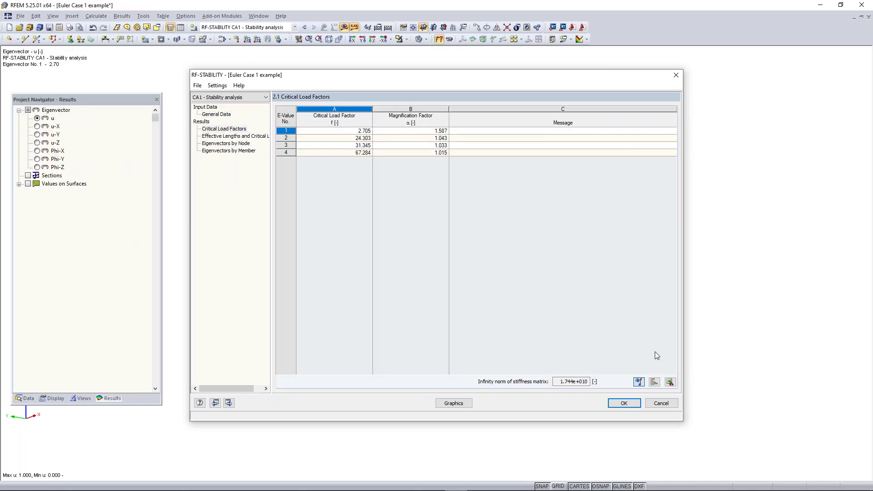
left_click(624, 403)
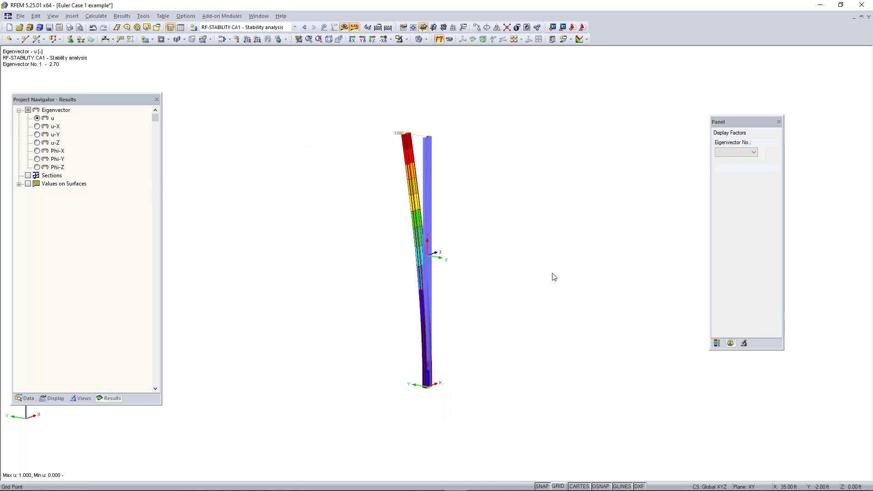
Hide the eigenvector results and turn on the work plane grid
middle_click_drag(508, 284, 428, 276, "ctrl")
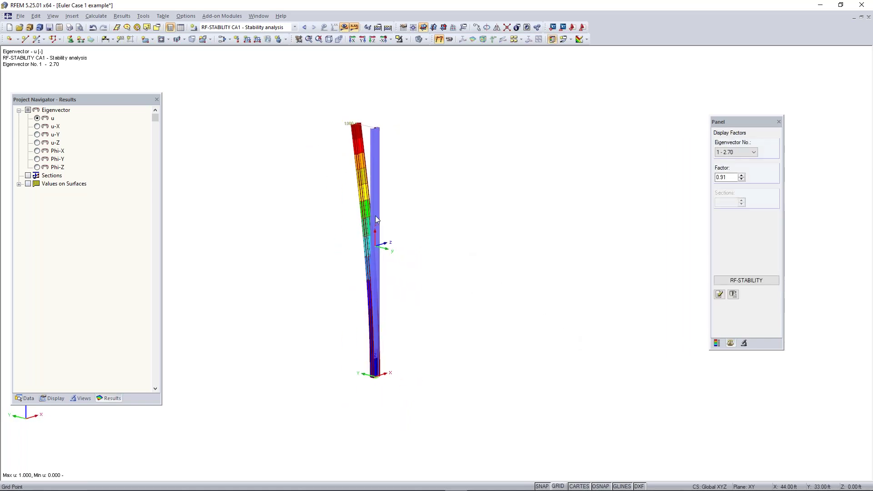
left_click(344, 27)
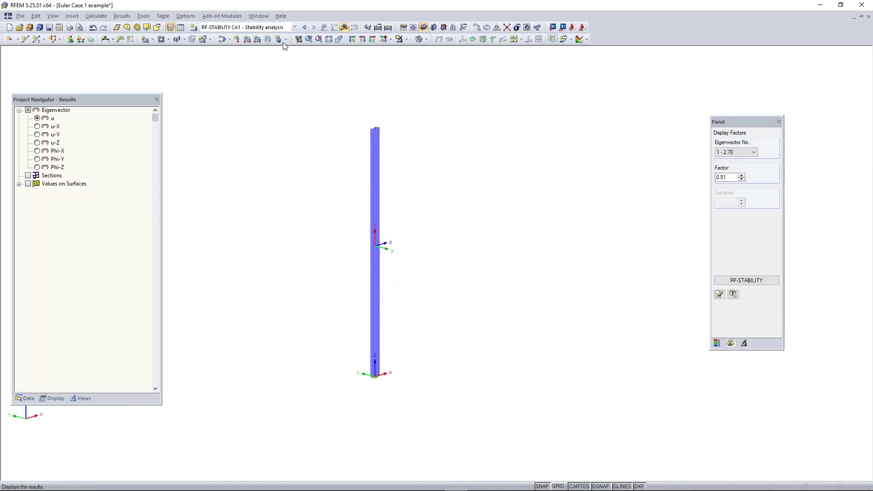
left_click(558, 486)
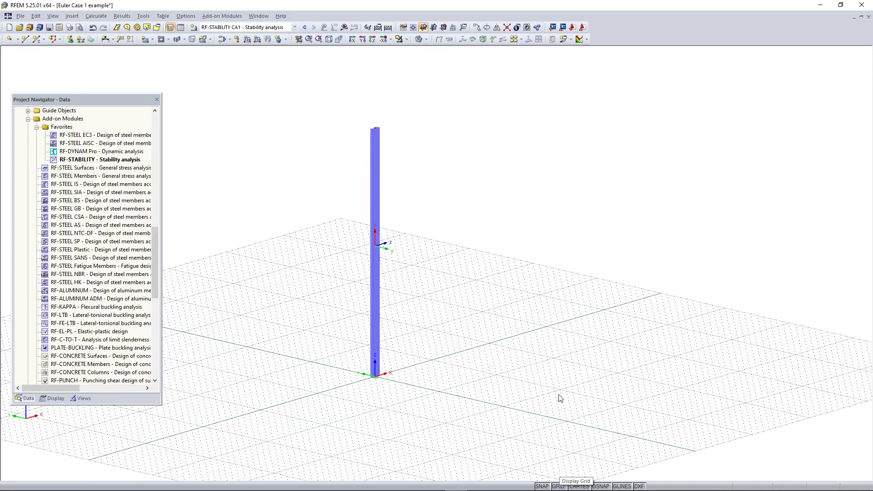
Copy the column with its base node along the global Y-axis to Y = -10 ft
scroll(481, 326, "down", 1)
middle_click_drag(477, 325, 384, 240, "ctrl")
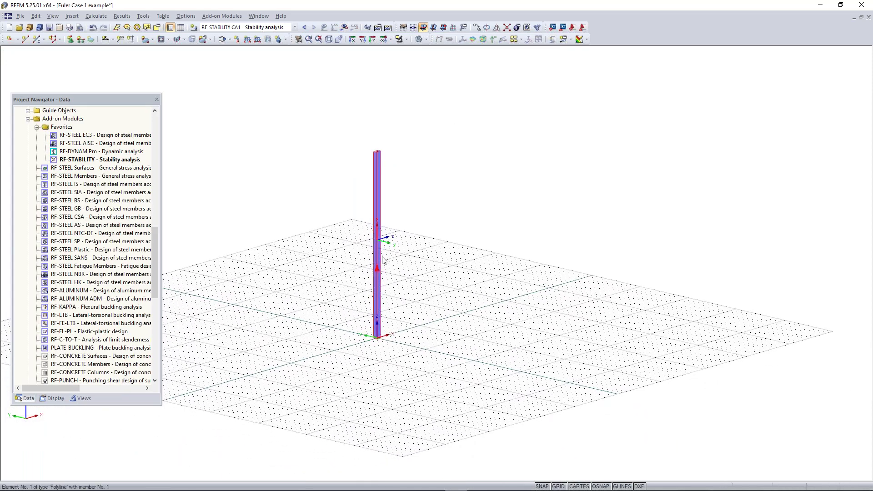
right_click(384, 240)
left_click(437, 271)
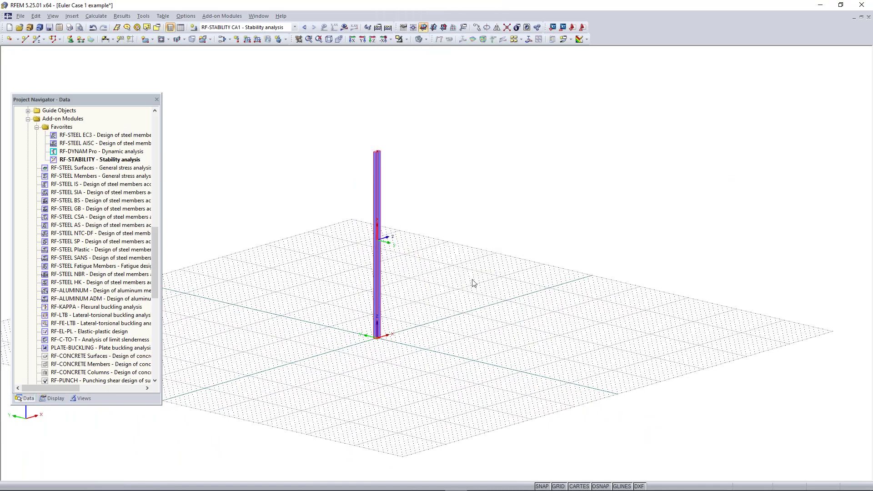
mouse_move(452, 282)
middle_mouse_down("ctrl")
mouse_move(432, 285)
mouse_move(462, 304)
mouse_move(439, 291)
mouse_move(446, 294)
middle_mouse_up("ctrl")
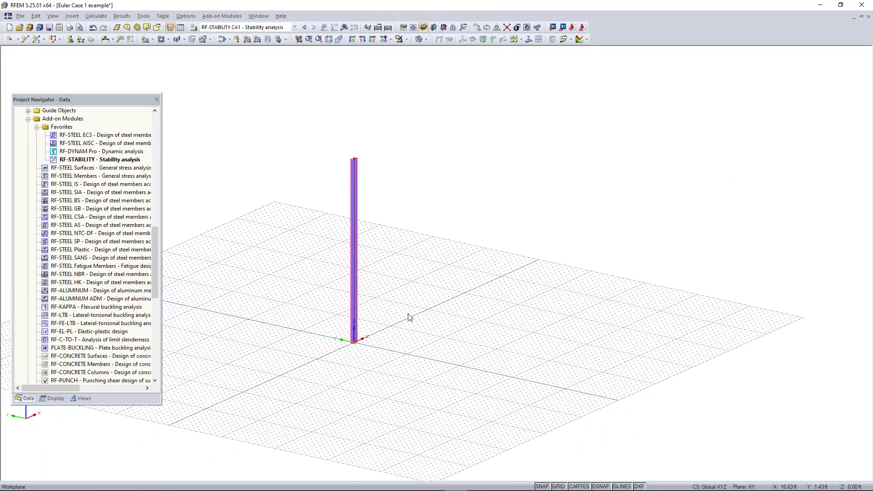
scroll(373, 342, "up", 2)
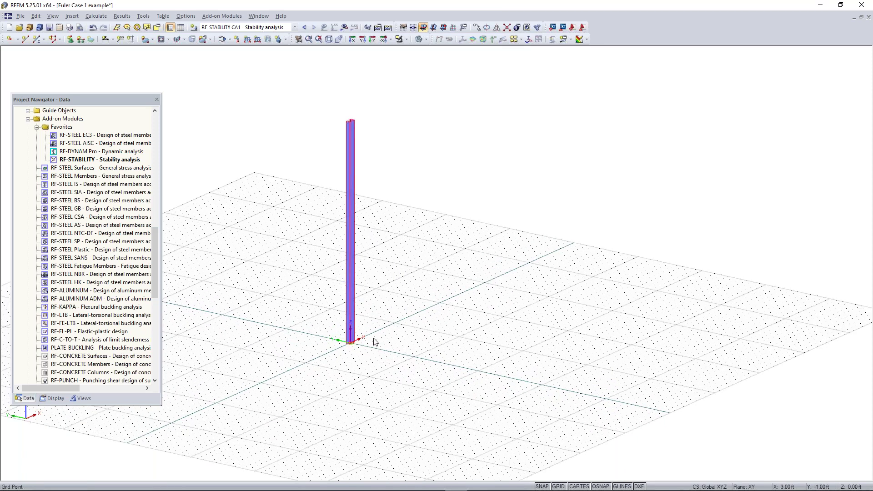
left_click(401, 144)
left_click_drag(414, 94, 302, 363)
mouse_move(352, 346)
left_click_drag(412, 361, 413, 360, "ctrl")
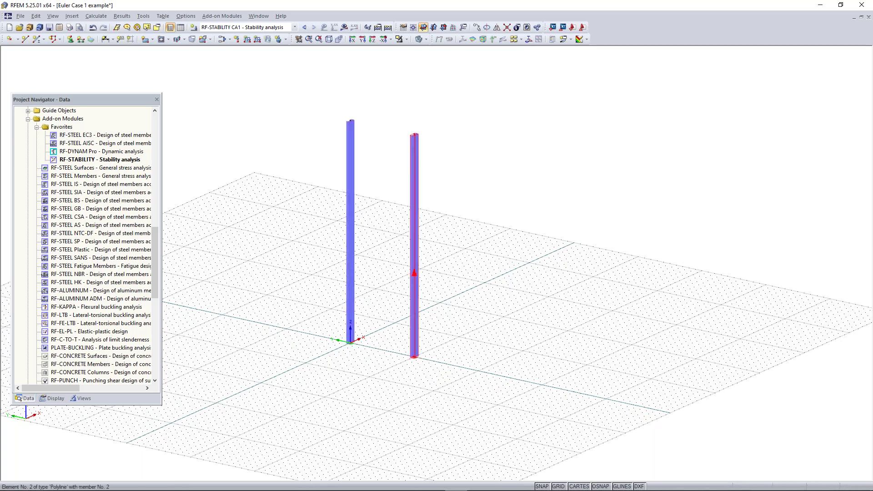
Set the Z coordinate of both column top nodes to 10 ft
left_click(382, 359)
middle_click_drag(363, 386, 403, 372, "ctrl")
right_click(404, 373)
left_click(387, 350)
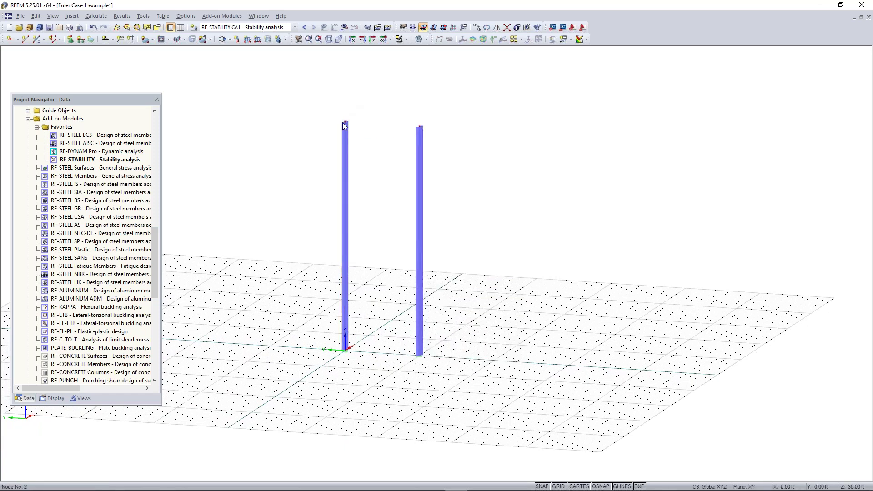
left_click_drag(318, 136, 556, 104)
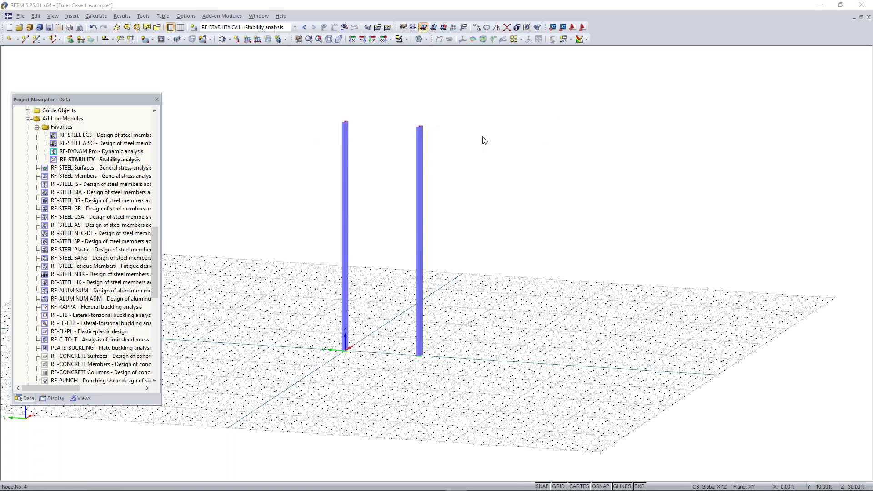
double_click(366, 271)
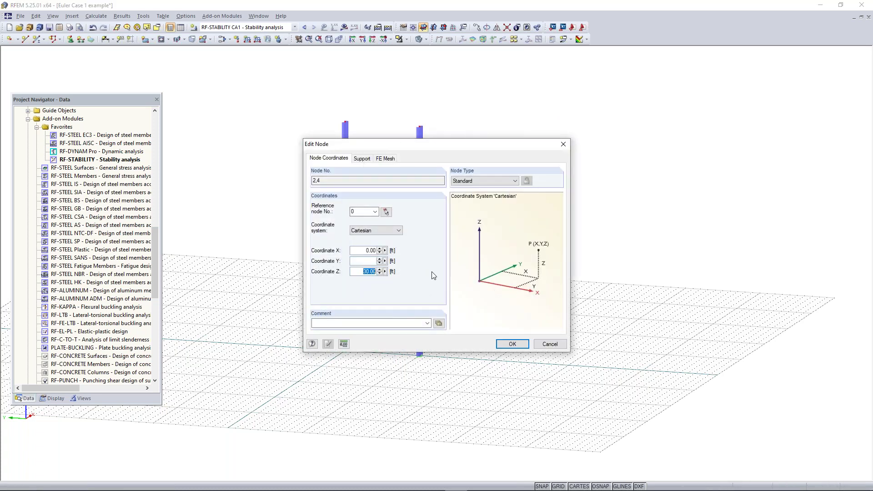
type("10")
left_click(510, 344)
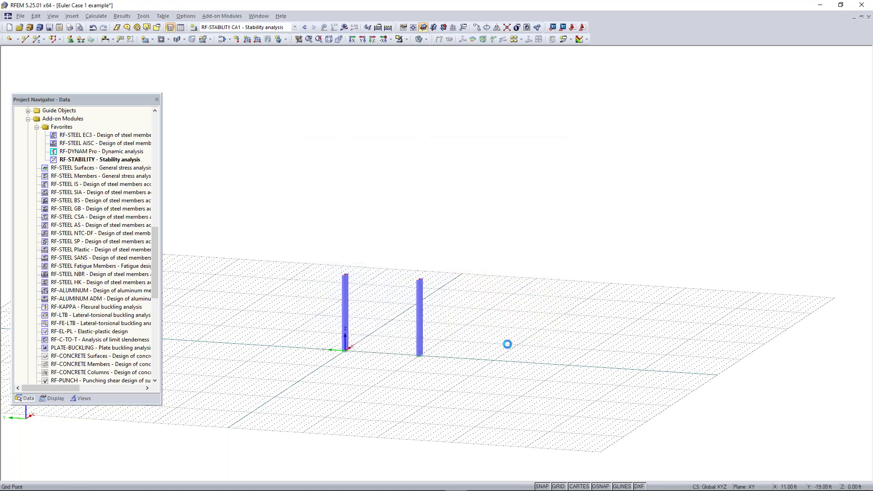
Set up a new beam member with a rolled W 8x15 cross-section from the AISC 15 library in Steel A992
scroll(345, 357, "up", 4)
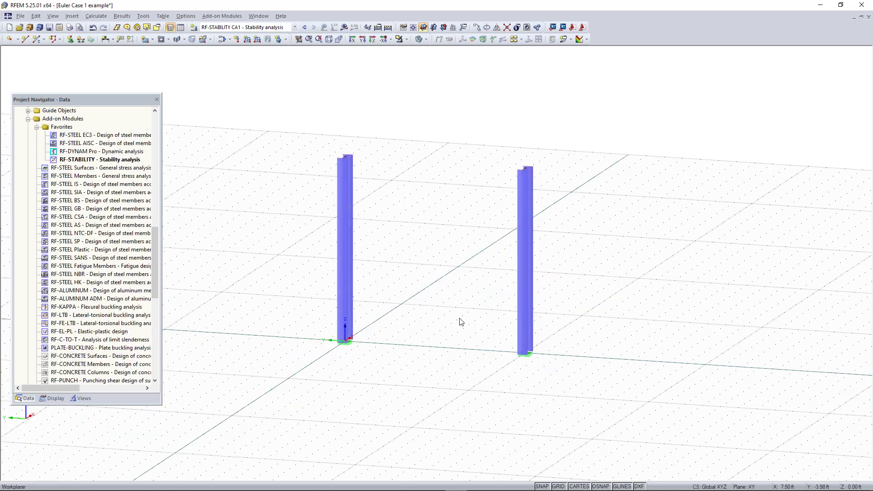
middle_click_drag(459, 318, 467, 304)
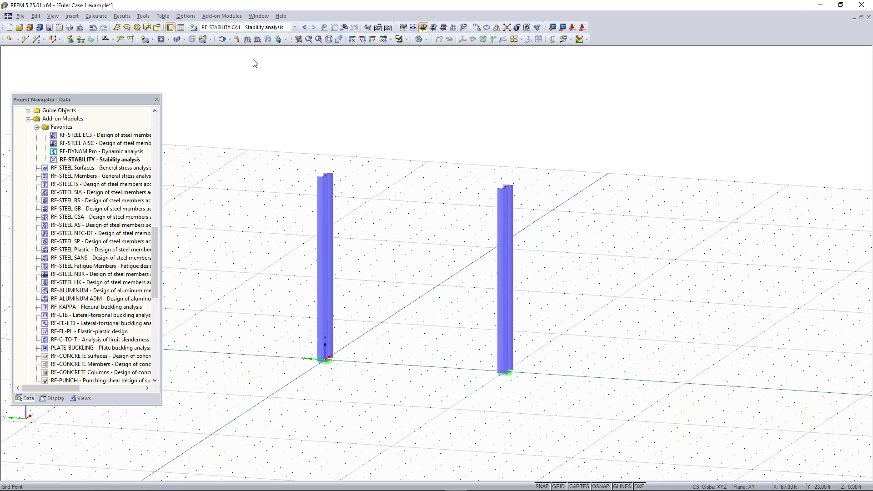
left_click(36, 38)
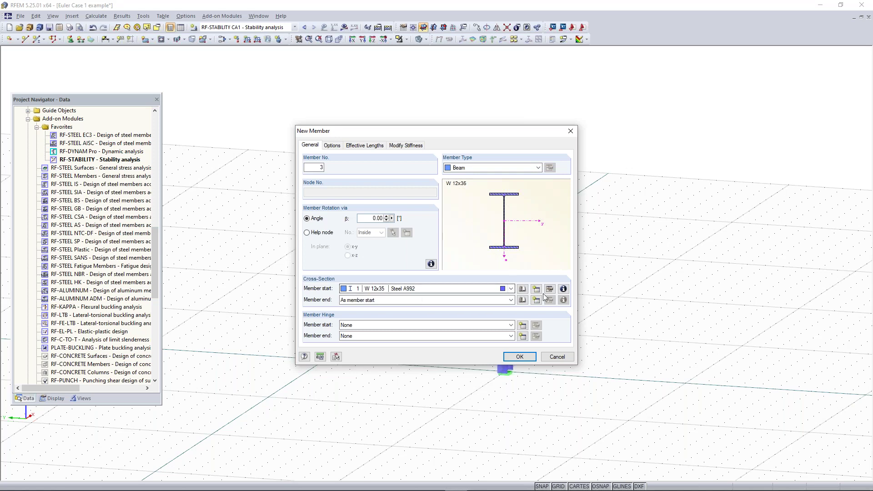
left_click(522, 292)
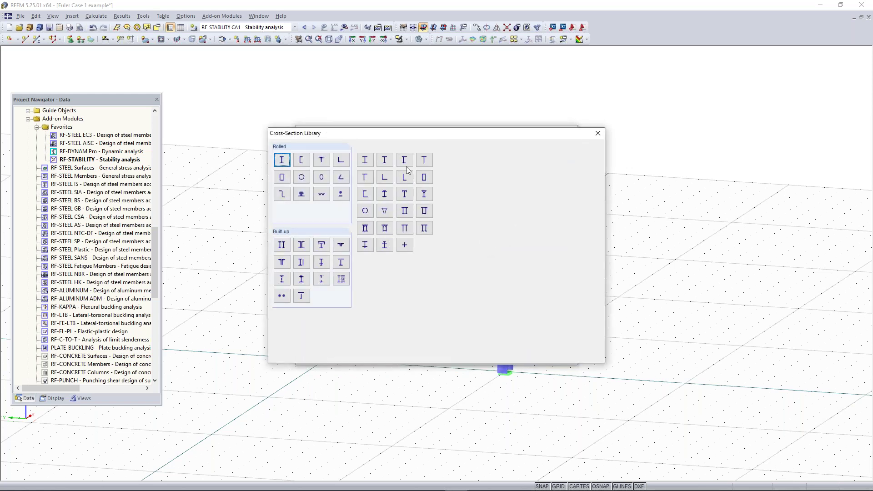
left_click(284, 161)
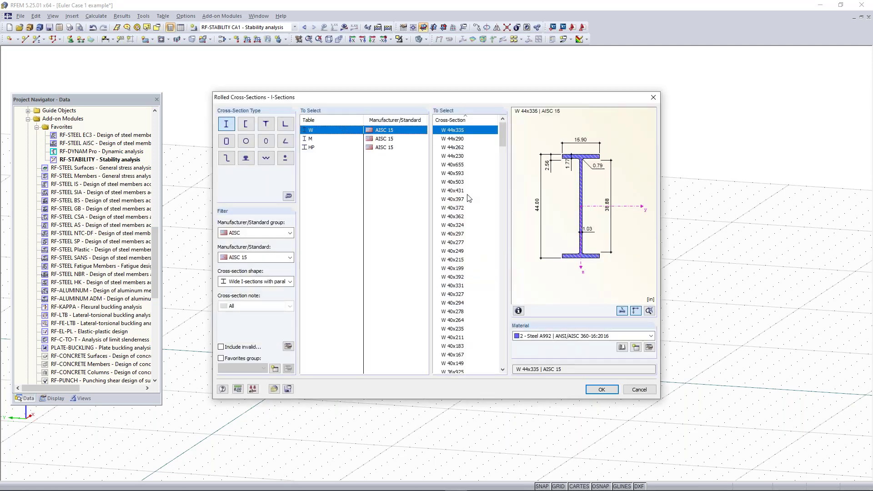
scroll(471, 199, "down", 3)
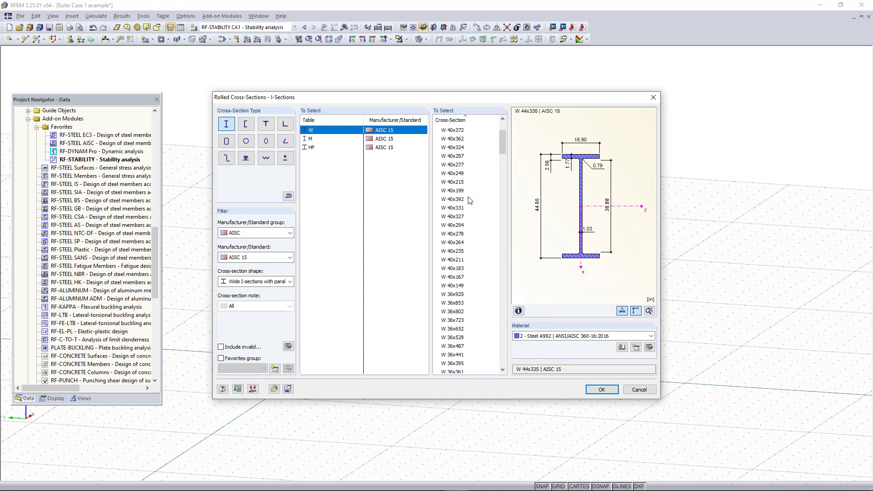
scroll(480, 219, "down", 20)
scroll(481, 227, "down", 10)
scroll(472, 264, "down", 20)
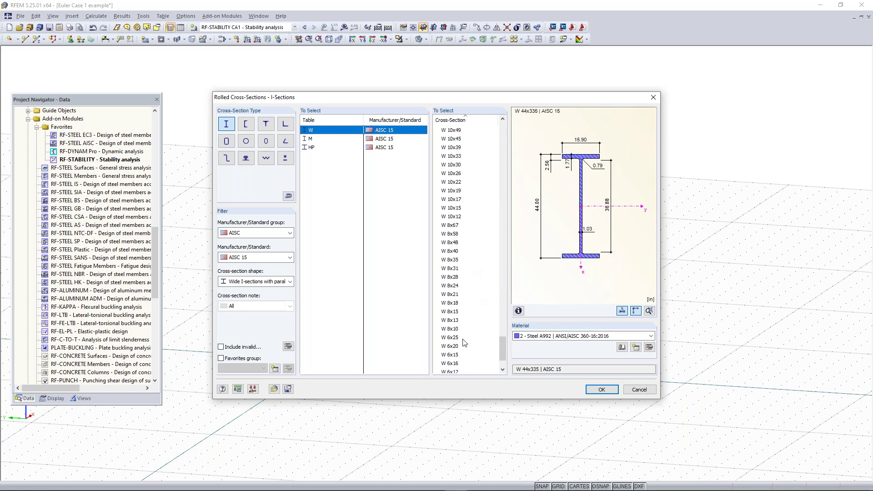
left_click(454, 312)
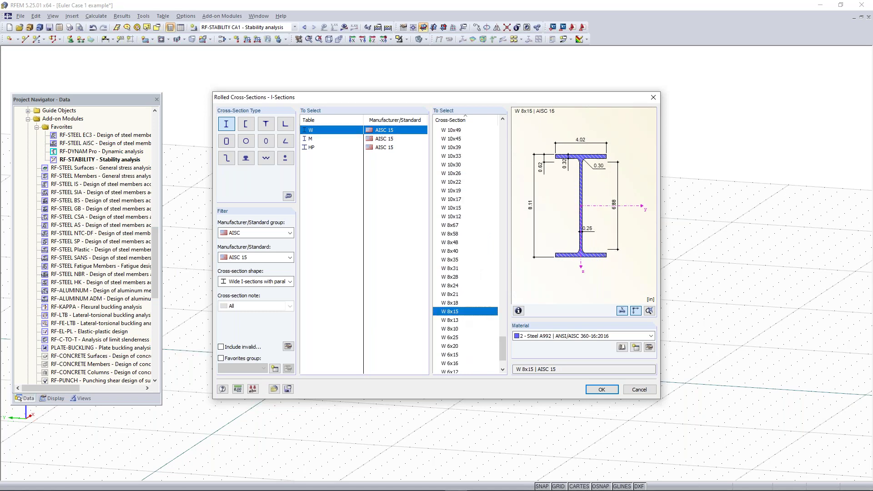
left_click(603, 388)
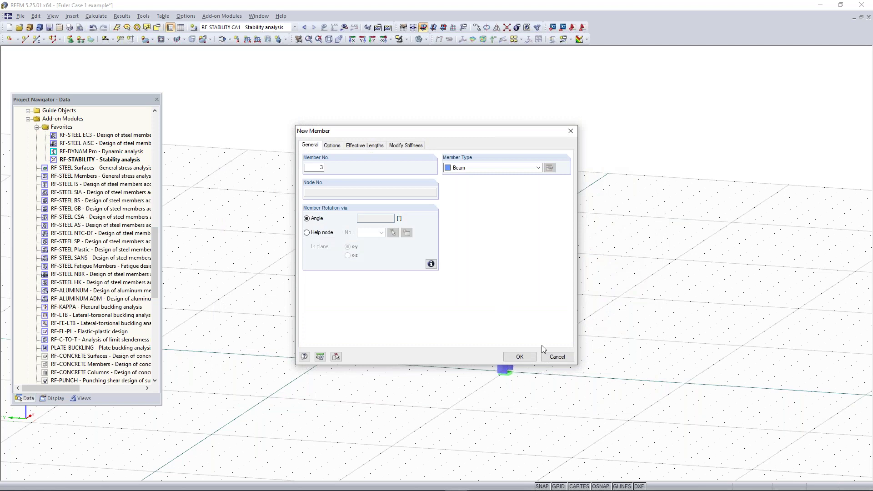
key("Return")
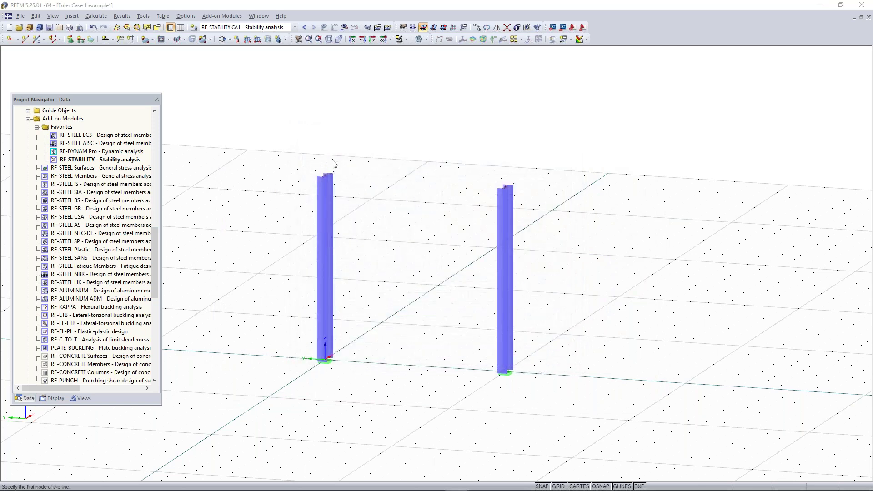
Place the beam member between the top nodes of the two columns to form a frame
left_click(325, 174)
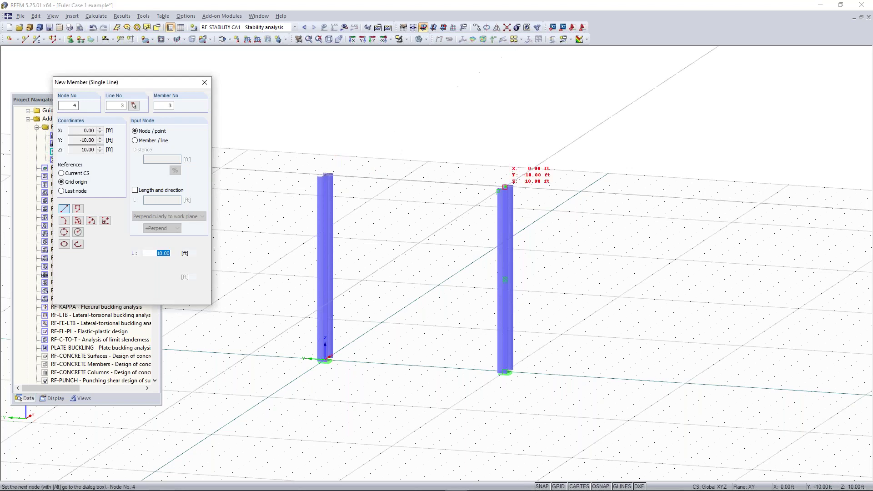
left_click(505, 186)
key("Escape")
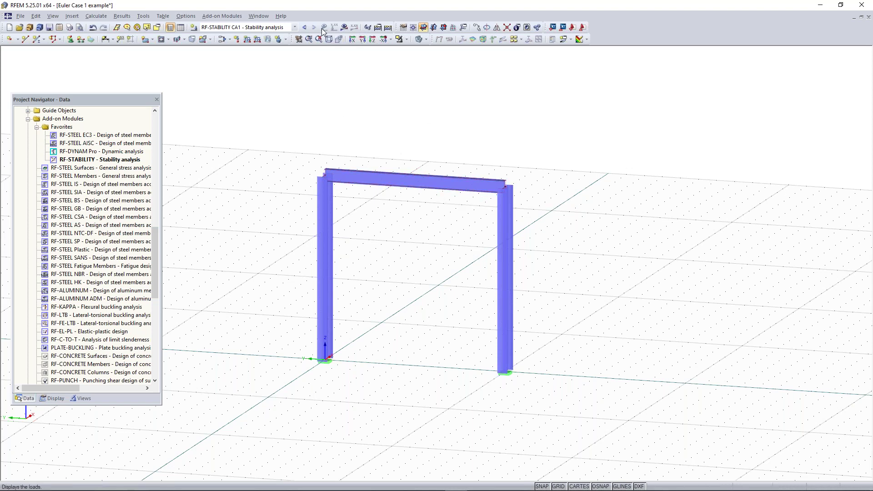
Show load case LC1 and copy the 5 kip vertical nodal load onto the top of the second column
left_click(259, 28)
left_click(254, 36)
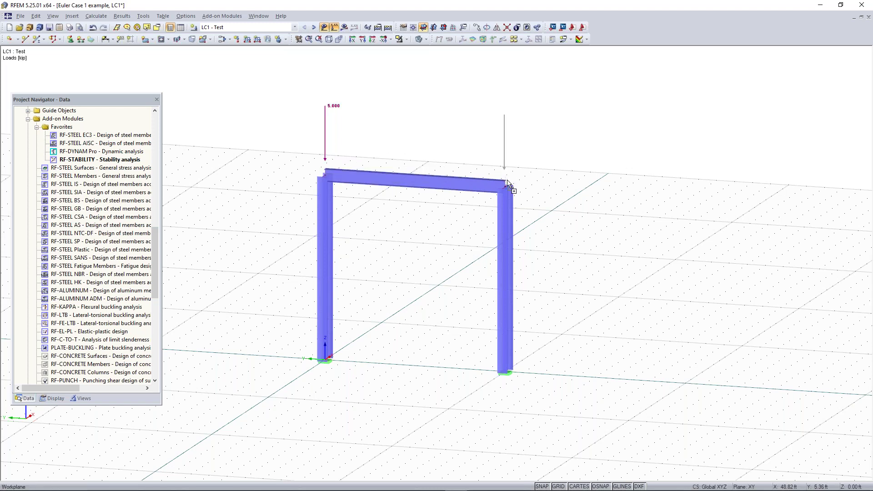
left_click_drag(326, 161, 506, 187, "ctrl")
Apply a uniform member load of -3 kip/ft in the global ZL direction to the beam
left_click(247, 39)
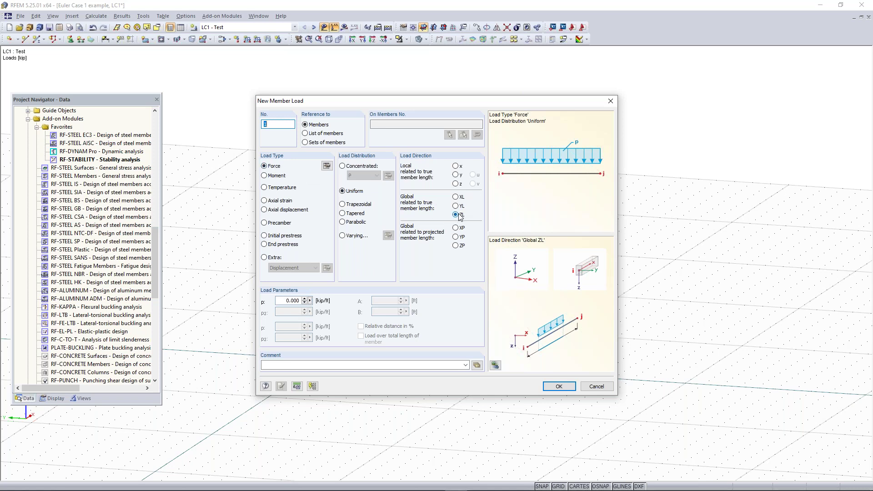
left_click(284, 302)
type("-3")
left_click(559, 386)
left_click(404, 178)
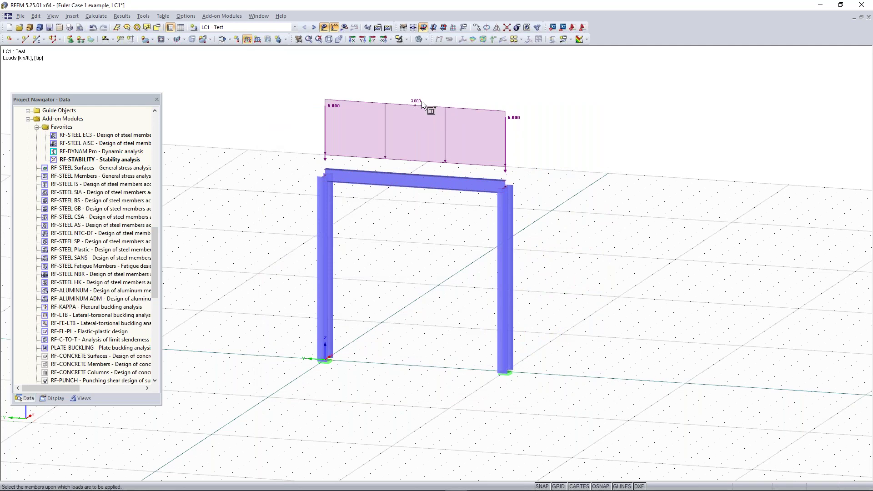
key("Escape")
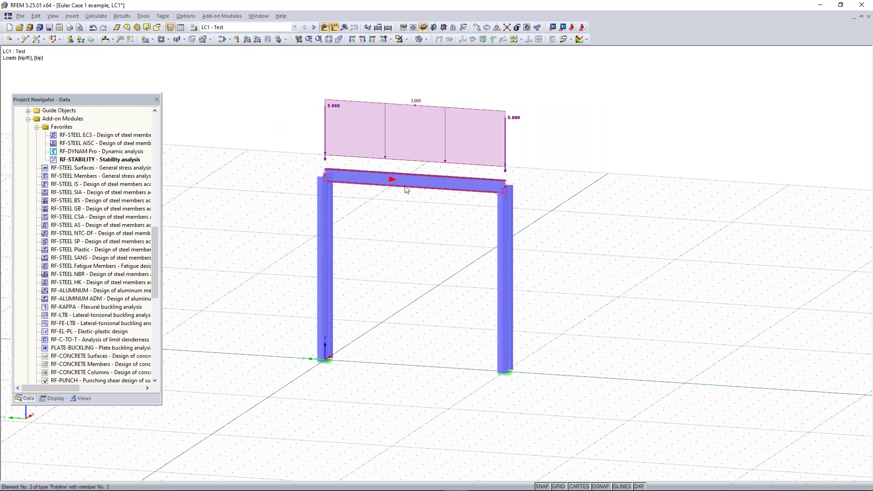
Calculate load case LC1 for the loaded frame and display its results
right_click_drag(566, 111, 527, 138)
left_click(412, 205)
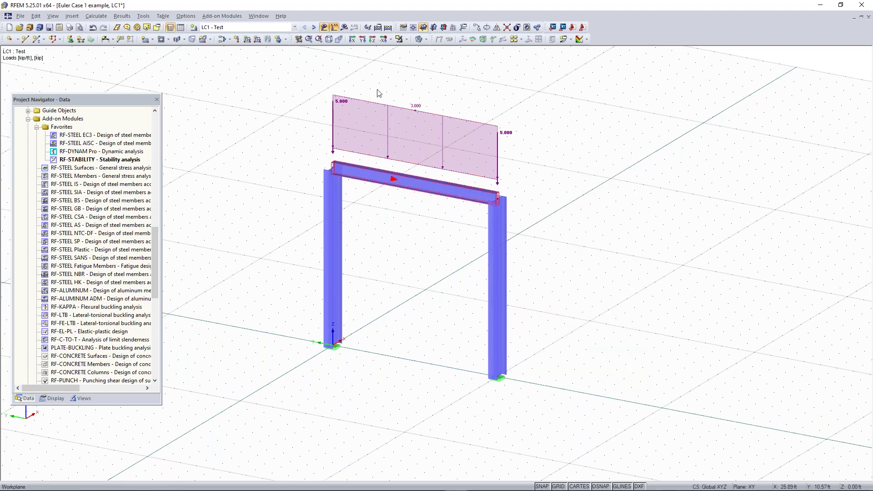
left_click(344, 27)
left_click(419, 264)
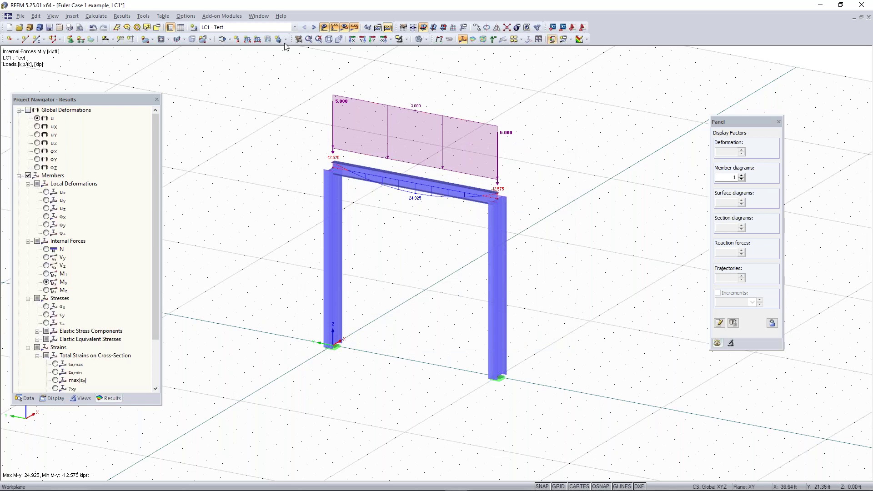
Display the RF-STABILITY CA1 stability analysis results for the frame
left_click(294, 27)
left_click(250, 27)
left_click(250, 27)
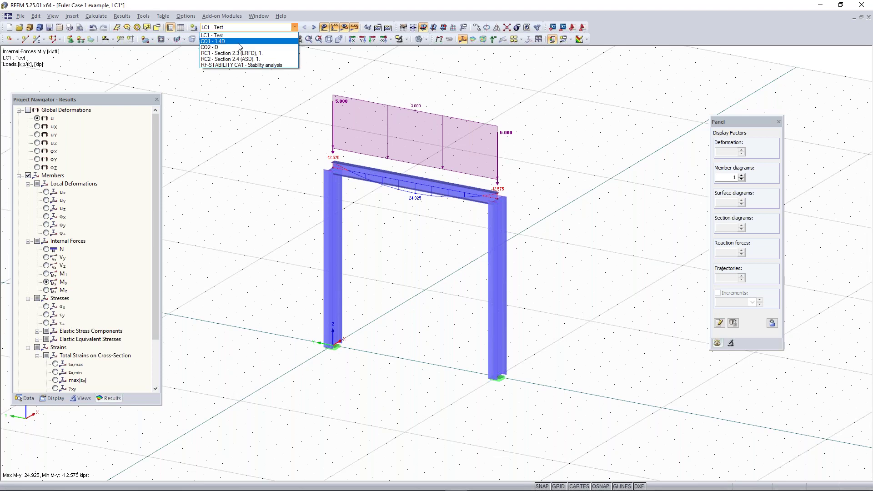
left_click(246, 65)
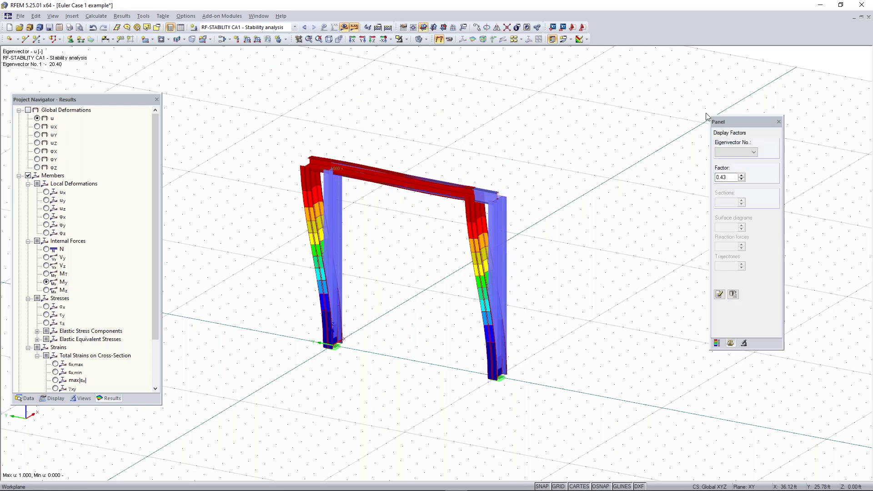
left_click_drag(738, 122, 735, 110)
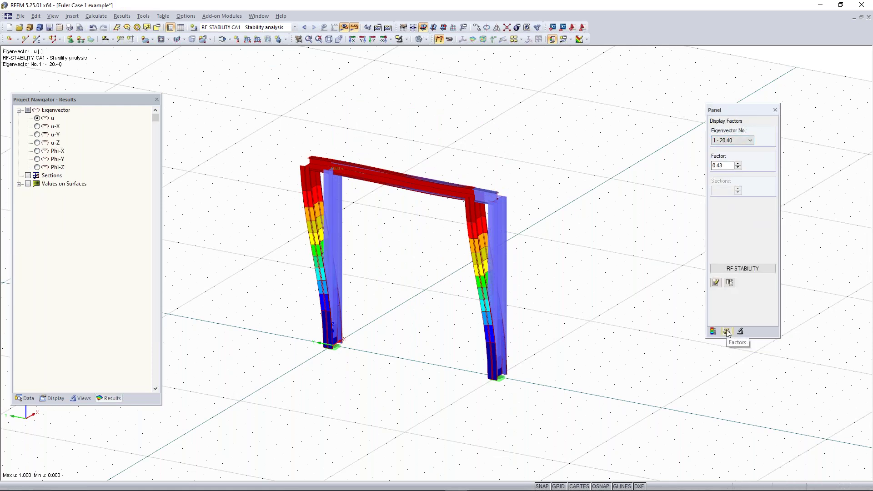
Examine the frame's buckling shapes by stepping through eigenvectors 2, 3 and 4, returning to 2 and 1
left_click(738, 144)
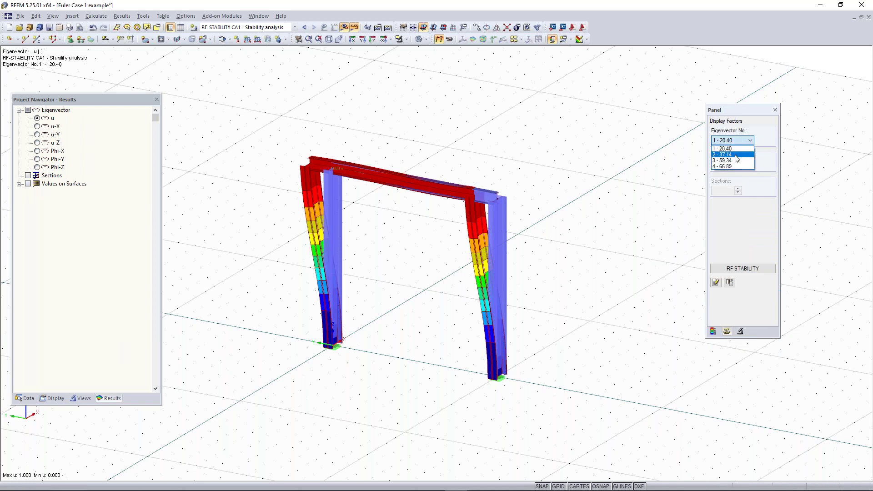
left_click(736, 155)
left_click(733, 141)
left_click(727, 163)
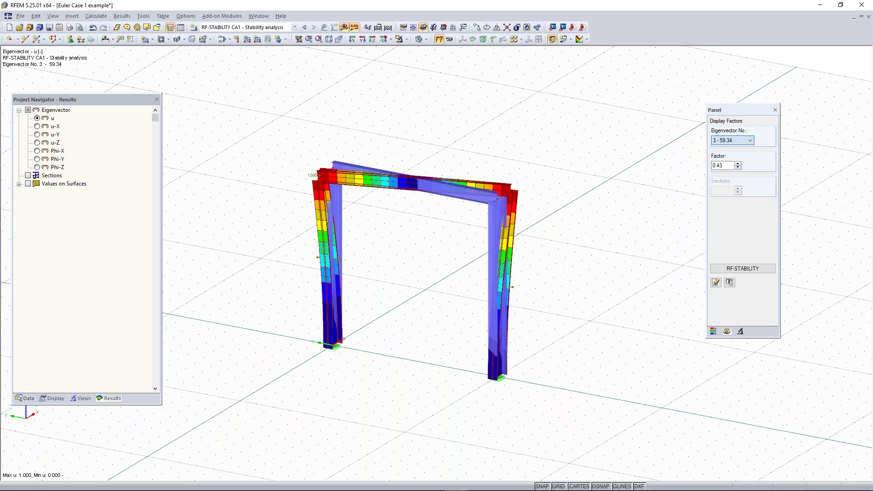
left_click(732, 141)
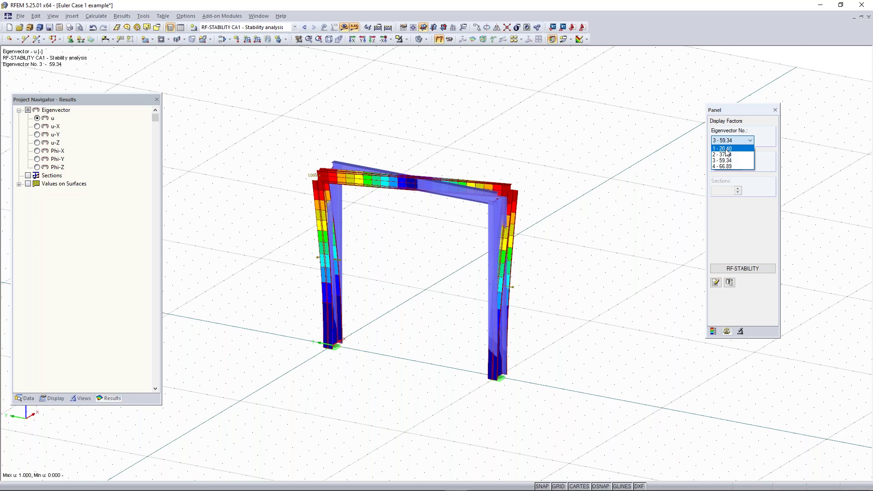
left_click(727, 166)
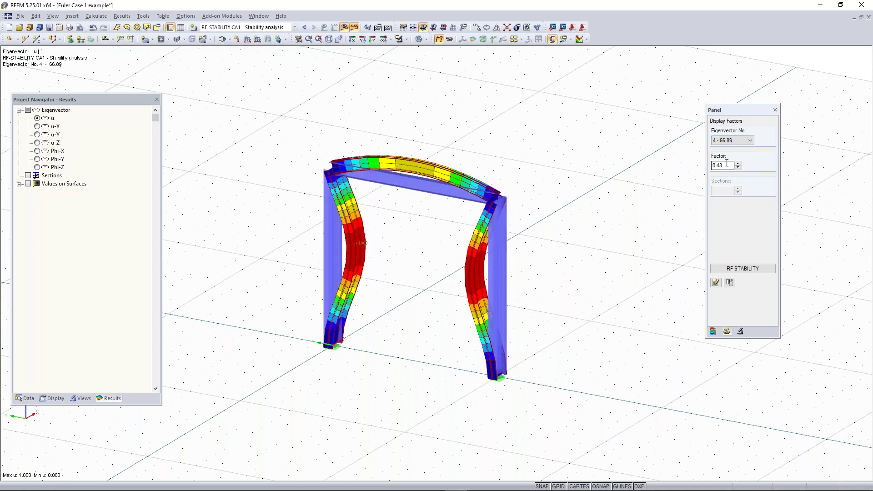
middle_click_drag(599, 220, 568, 214)
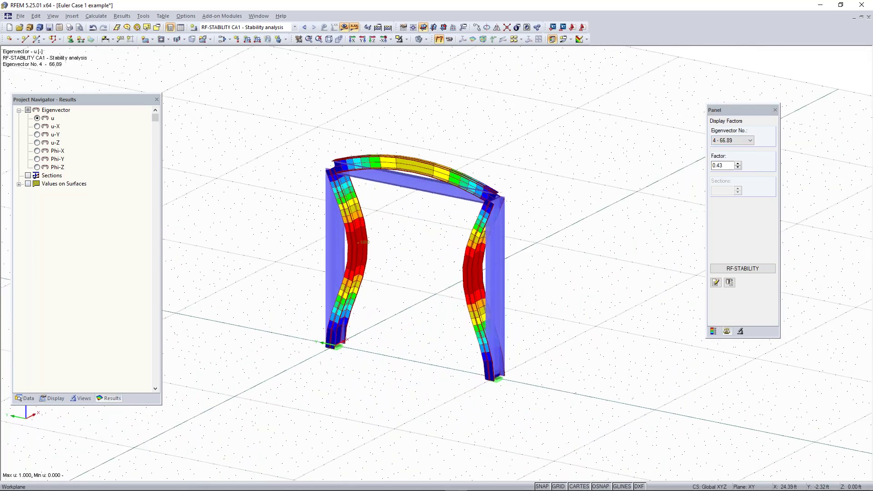
left_click(730, 141)
left_click(728, 152)
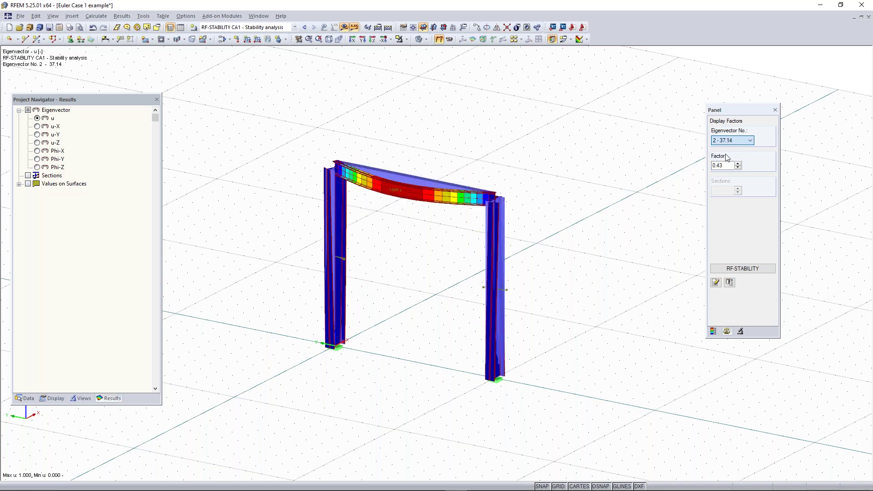
left_click(747, 141)
left_click(734, 147)
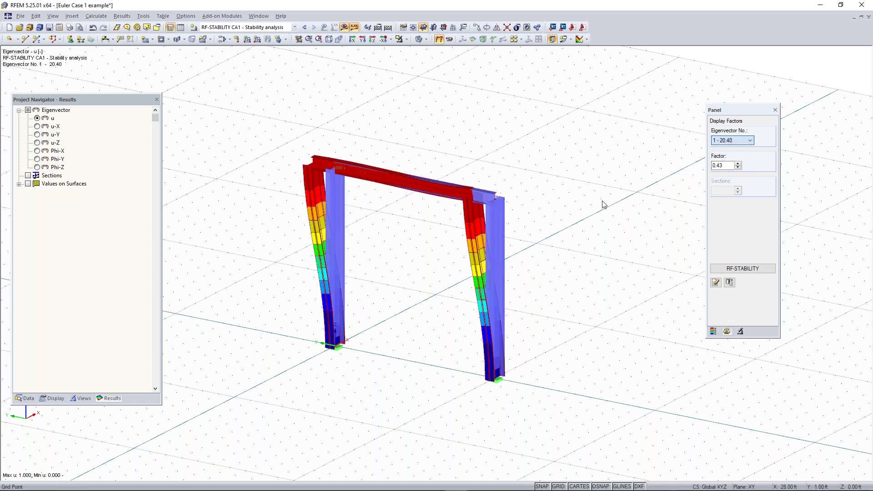
Display eigenvector 3 and examine the frame's buckling shape from several viewing angles
middle_click_drag(588, 197, 500, 201)
right_click(501, 200)
left_click(736, 145)
left_click(735, 142)
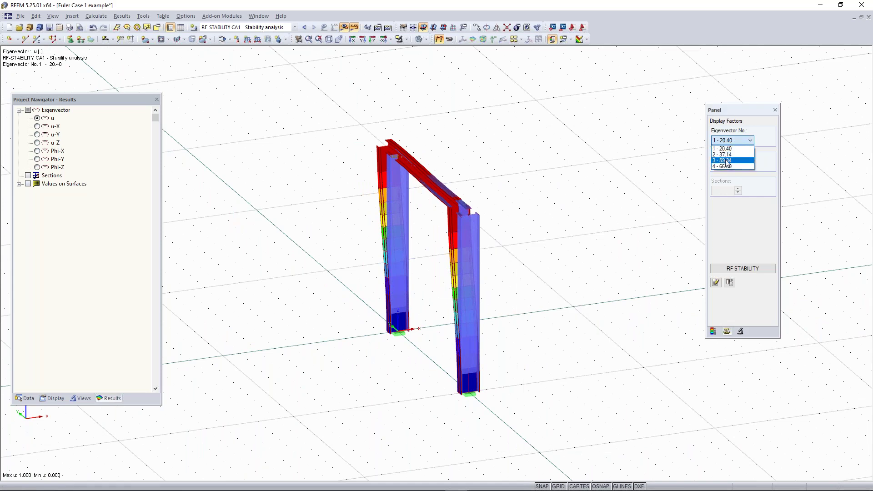
left_click(728, 159)
middle_click_drag(592, 226, 545, 214)
right_click(546, 215)
left_click(521, 169)
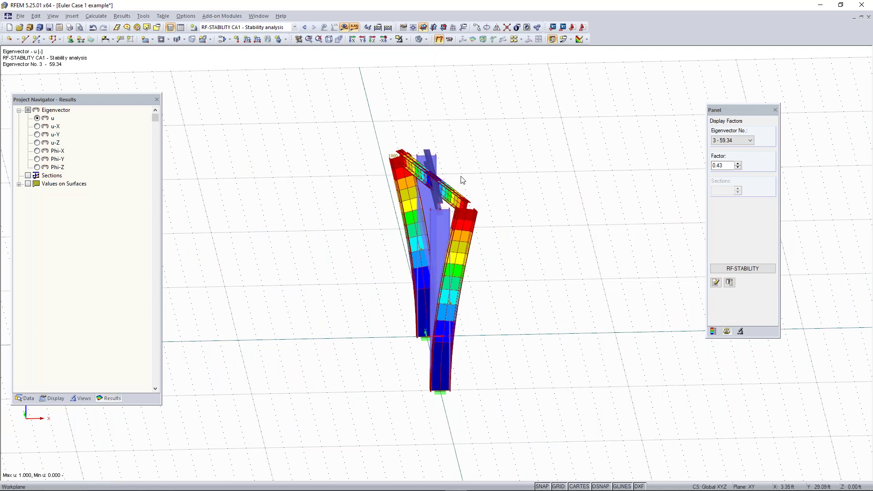
middle_click_drag(381, 255, 429, 321)
right_click(429, 321)
left_click(310, 144)
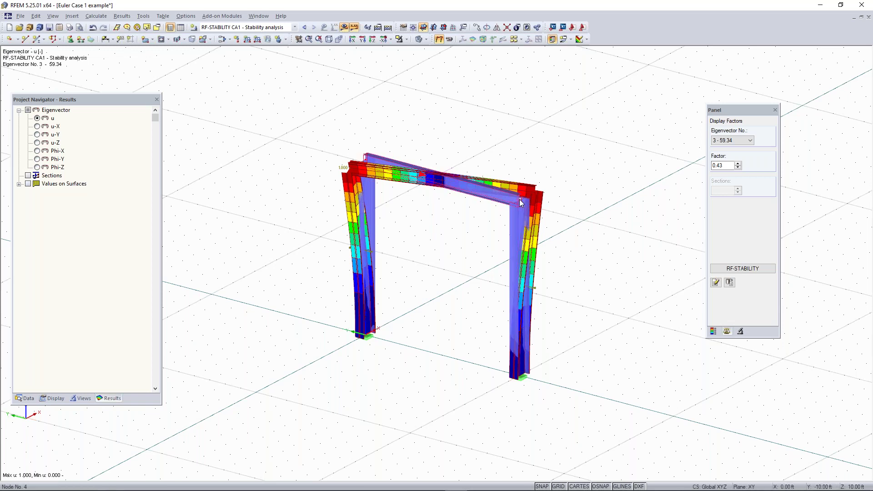
Add a nodal support to the frame's two top corner nodes, with only the uY translation fixed and all other directions free
mouse_move(521, 204)
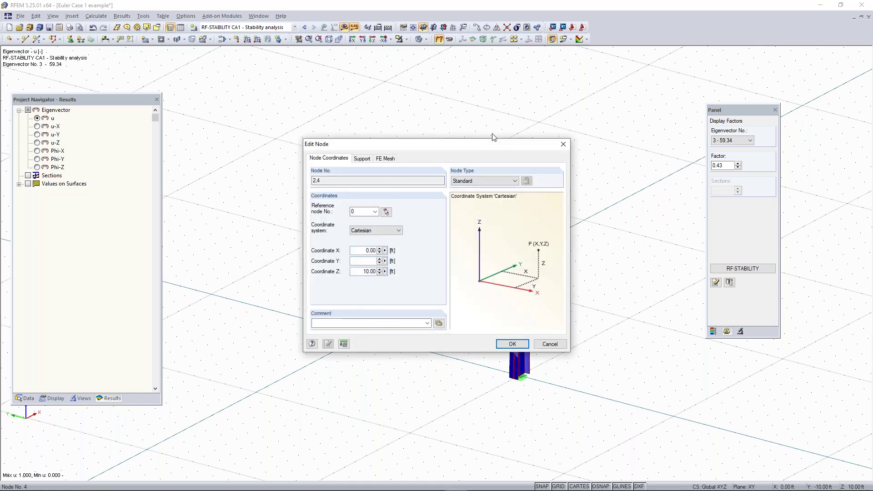
left_click(363, 159)
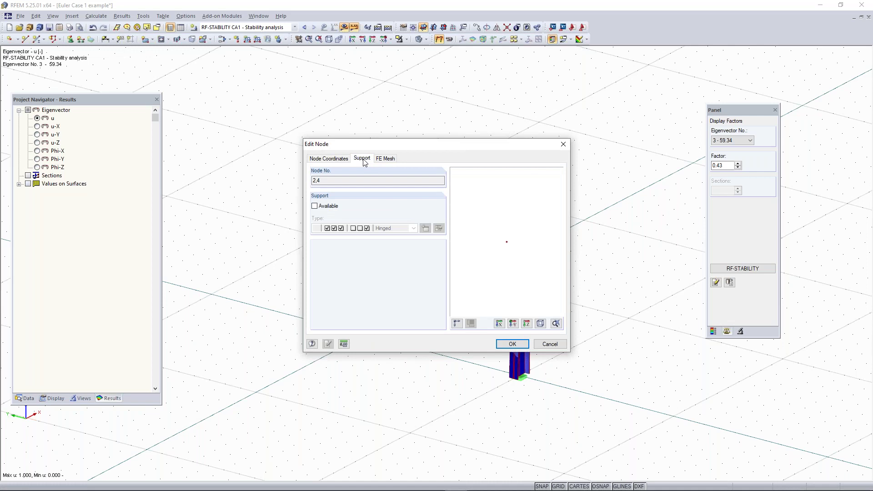
left_click(317, 207)
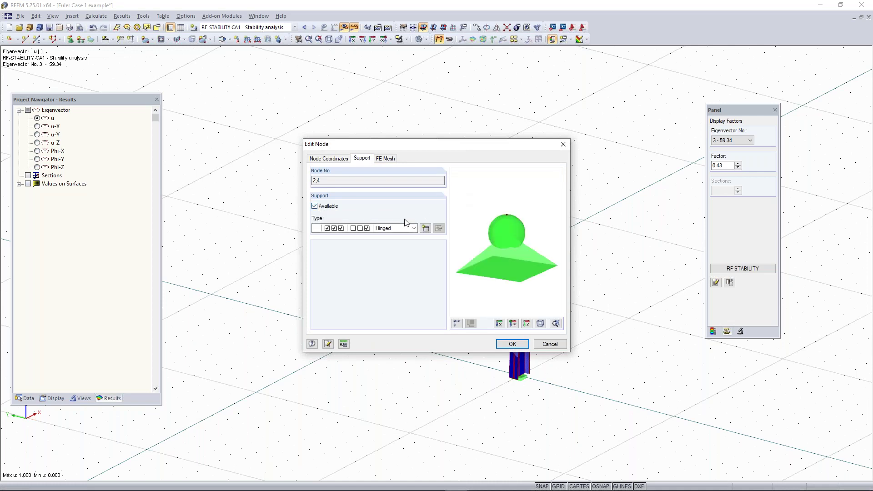
left_click(427, 229)
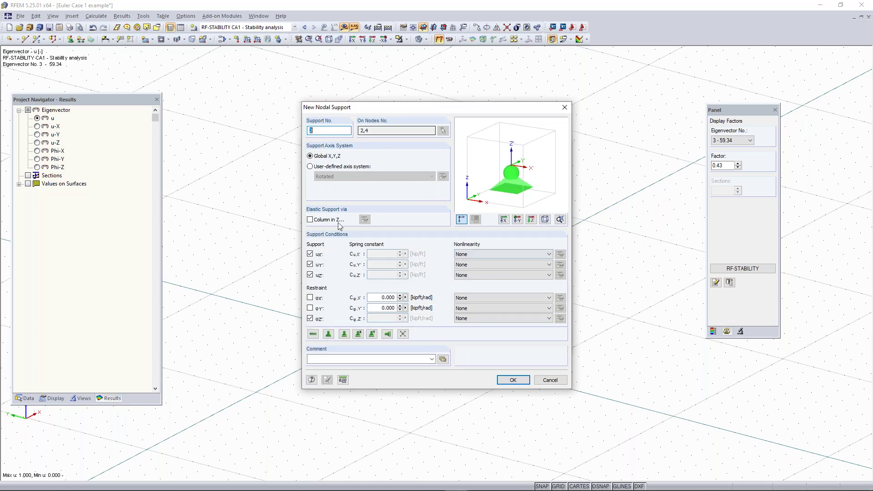
left_click(311, 254)
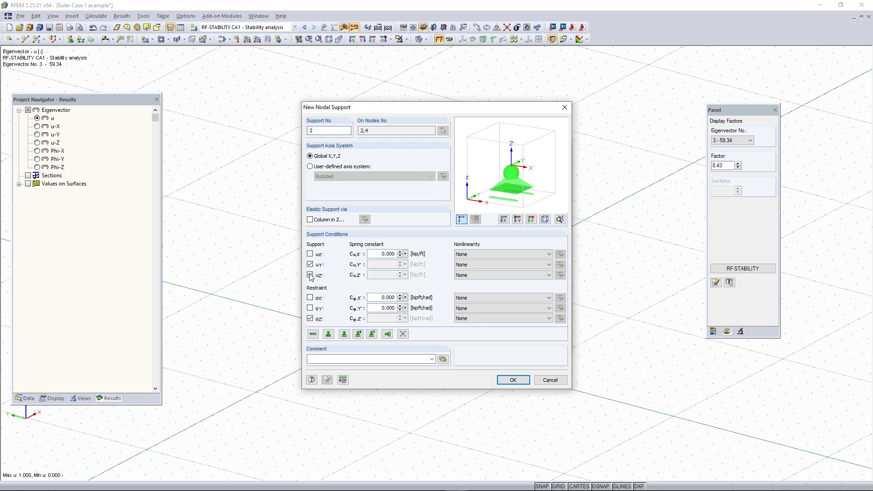
left_click(310, 275)
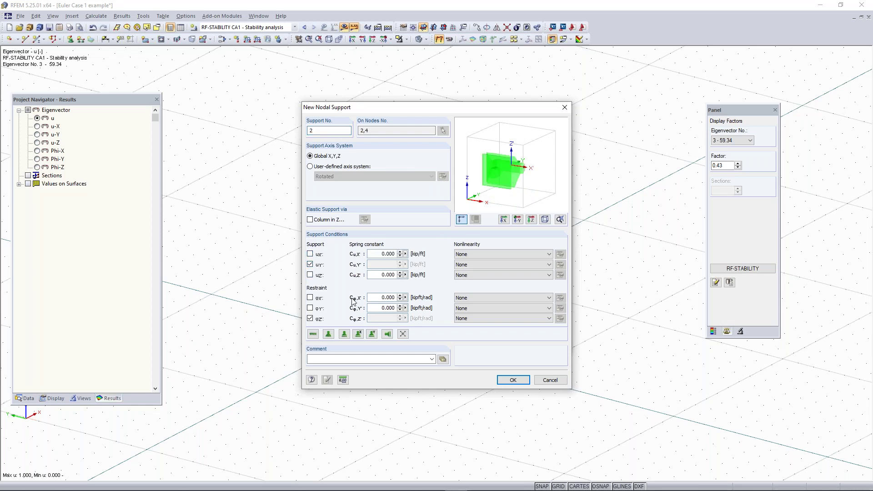
left_click(311, 318)
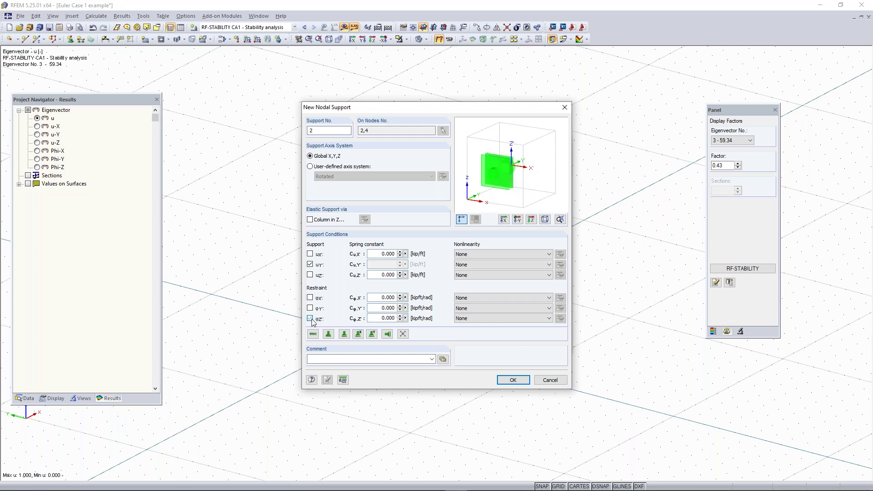
left_click(514, 381)
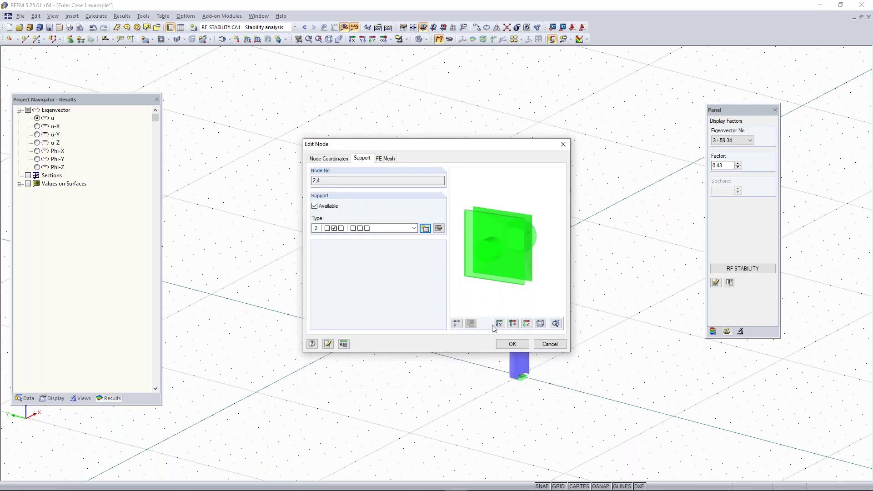
left_click(513, 344)
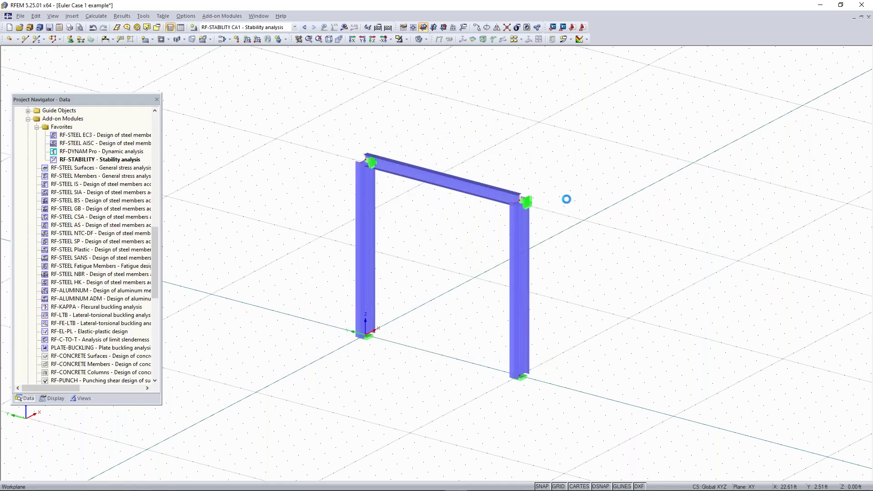
Change the support type at the two top corner nodes to fix uX instead of uY
middle_click_drag(543, 203, 404, 203, "ctrl")
right_click_drag(404, 203, 572, 193, "ctrl")
left_click(454, 276)
scroll(452, 203, "up", 4)
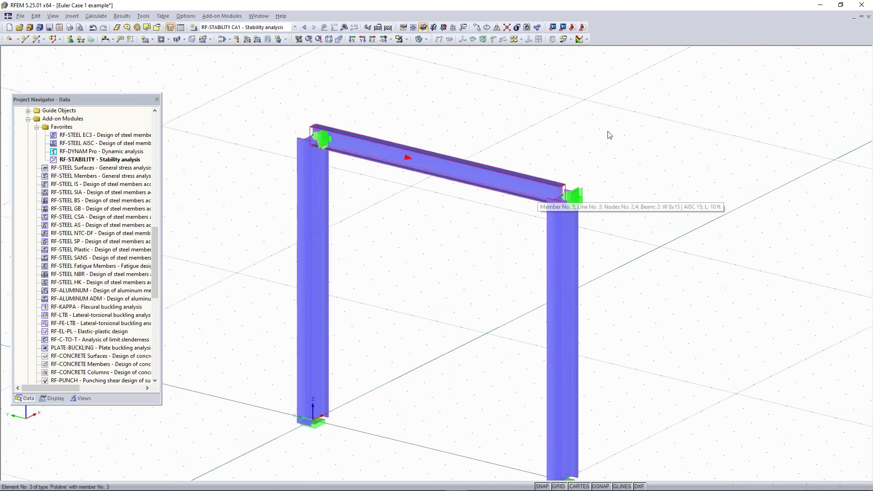
double_click(584, 200)
left_click(452, 209)
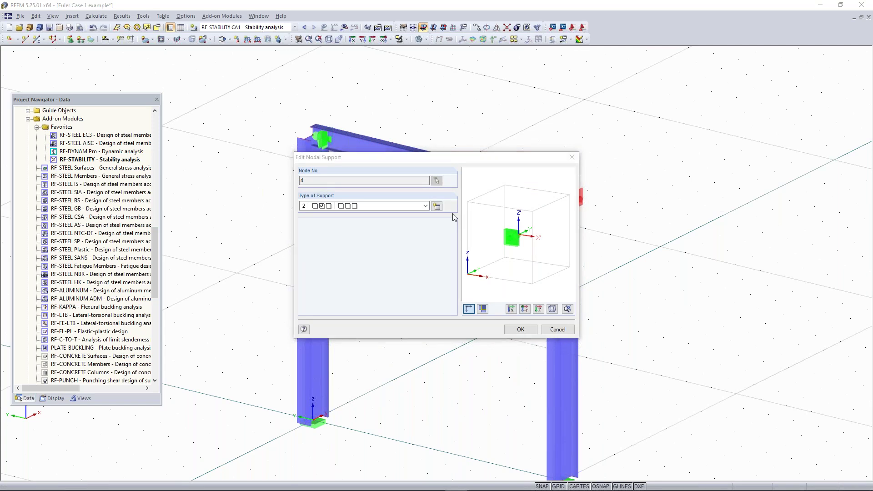
left_click(310, 264)
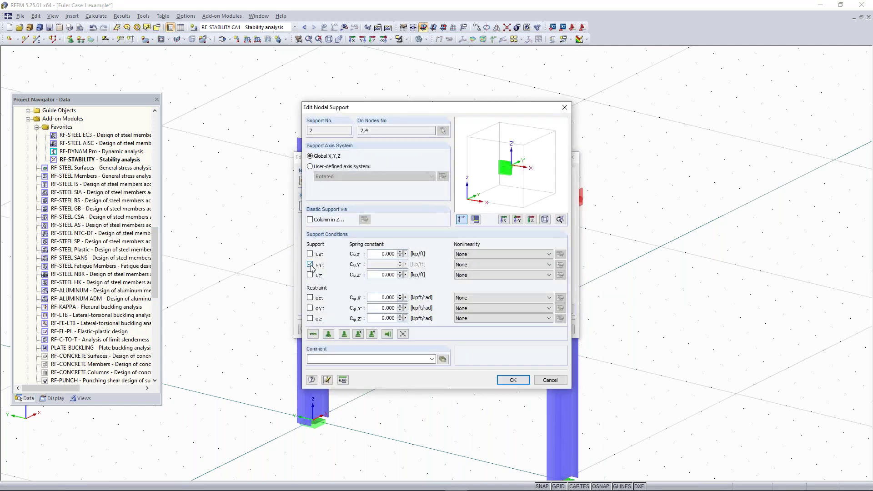
left_click(310, 253)
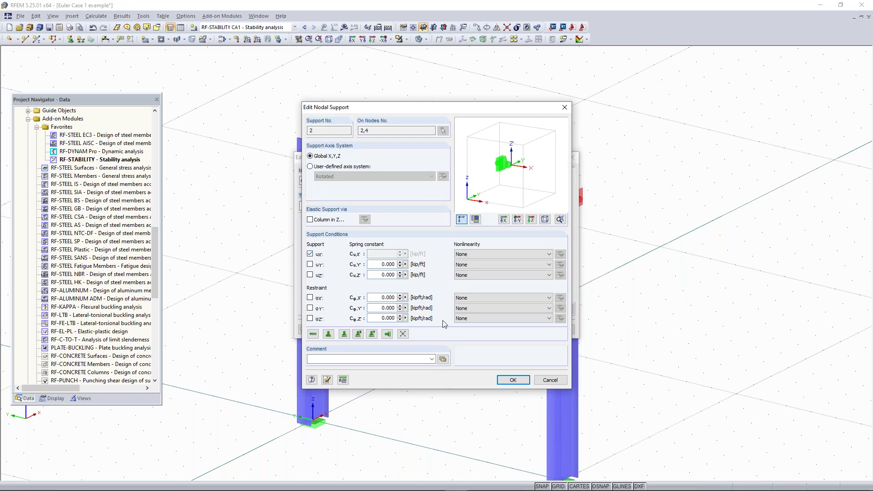
left_click(513, 380)
left_click(518, 329)
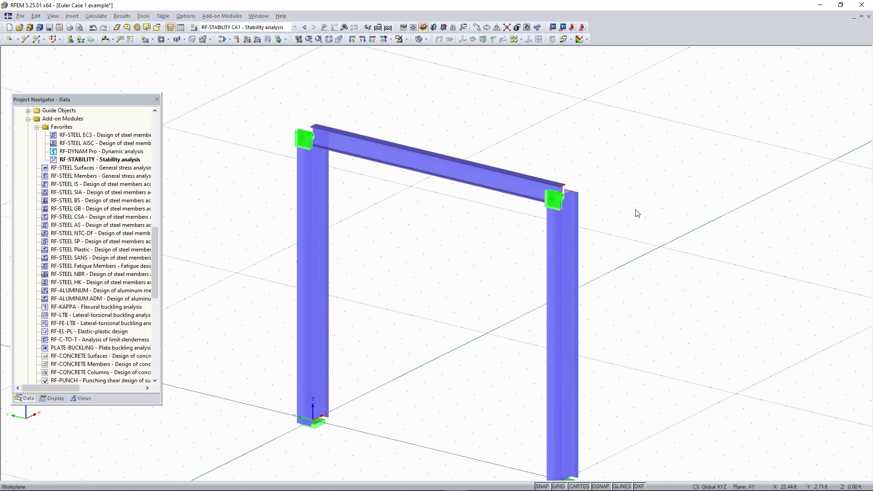
Calculate the RF-STABILITY CA1 stability analysis for the frame with the new top supports and display its results
middle_click_drag(637, 213, 564, 213, "ctrl")
right_click_drag(564, 213, 525, 210, "ctrl")
left_click(457, 237)
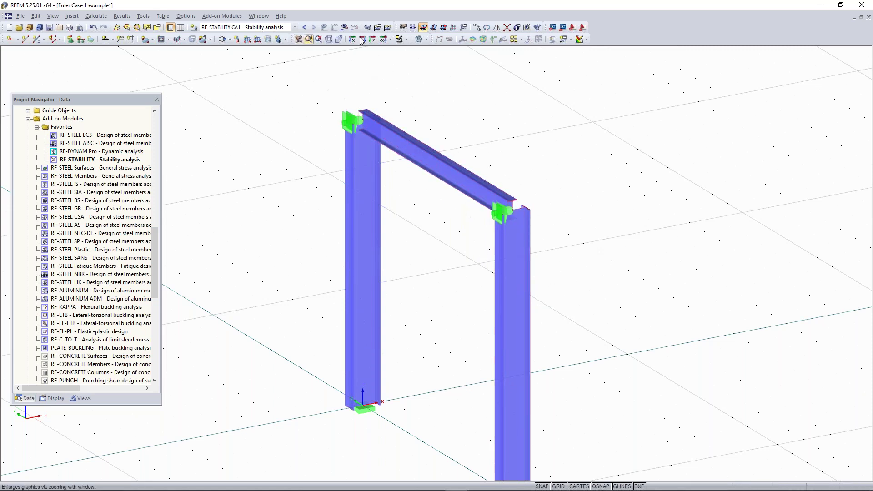
left_click(345, 28)
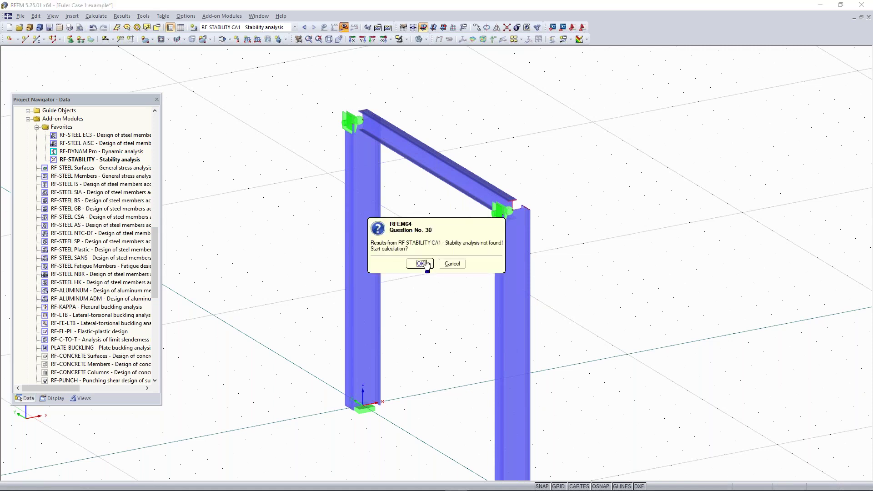
left_click(421, 264)
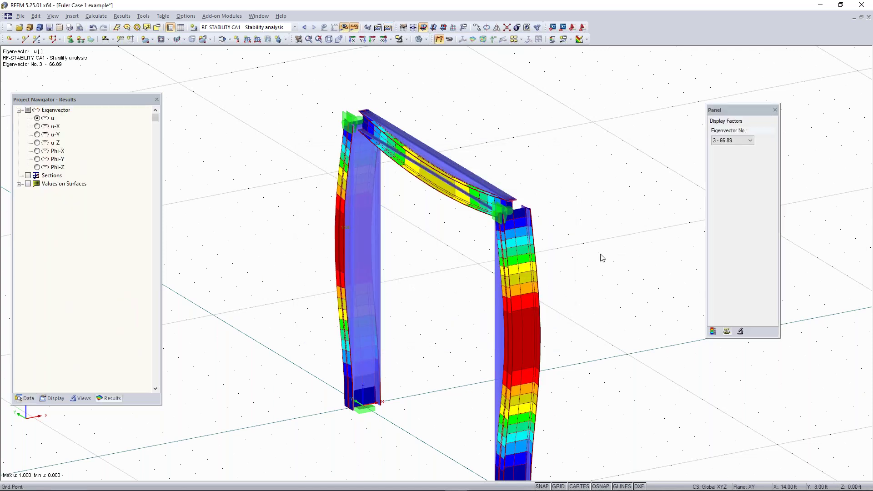
Examine the supported frame's buckling shapes by displaying eigenvector 1 and stepping through to eigenvector 4
left_click(746, 143)
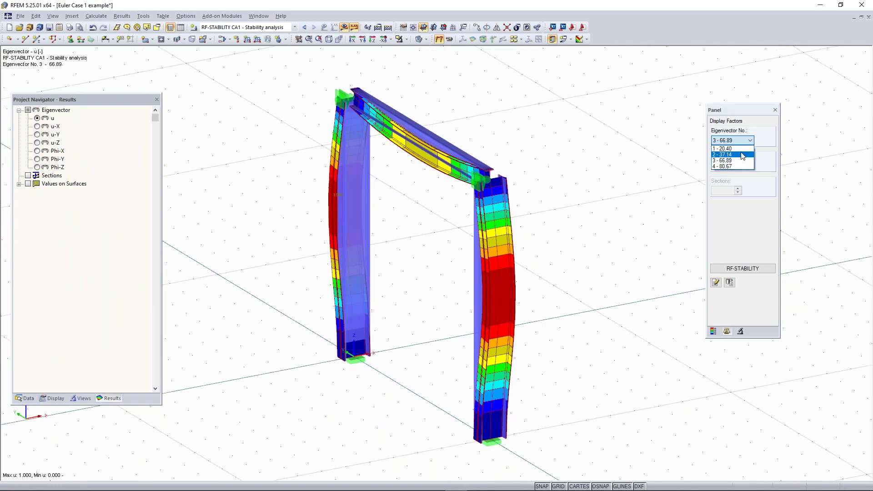
left_click(738, 147)
scroll(739, 143, "down", 1)
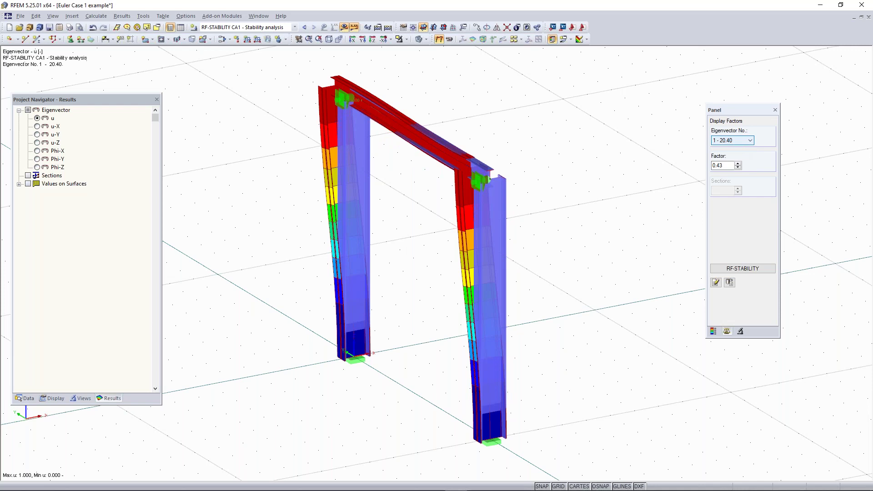
scroll(738, 141, "down", 1)
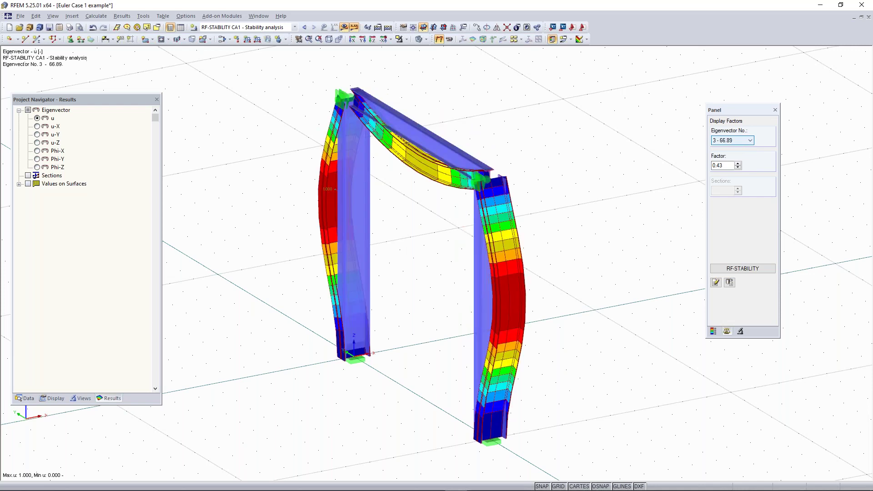
middle_click_drag(628, 214, 555, 200, "ctrl")
scroll(738, 140, "down", 1)
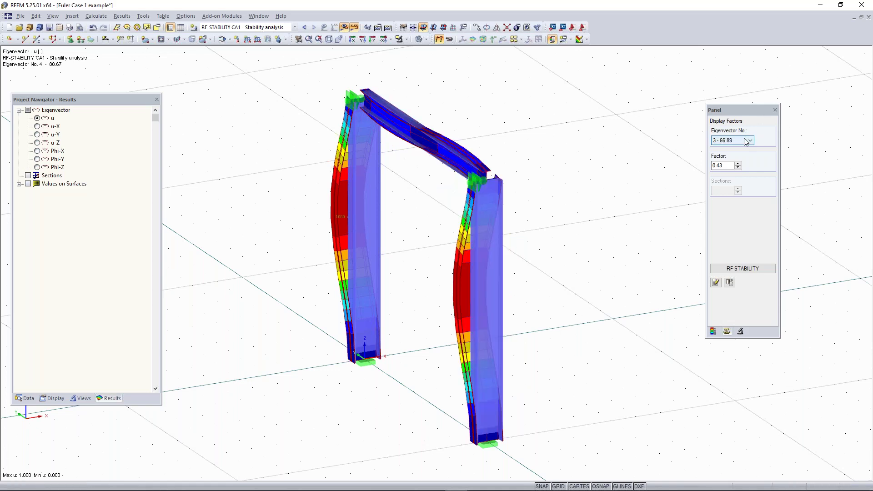
scroll(744, 140, "up", 2)
Display eigenvector 1 and examine the frame's first buckling shape from several viewing angles
left_click(737, 141)
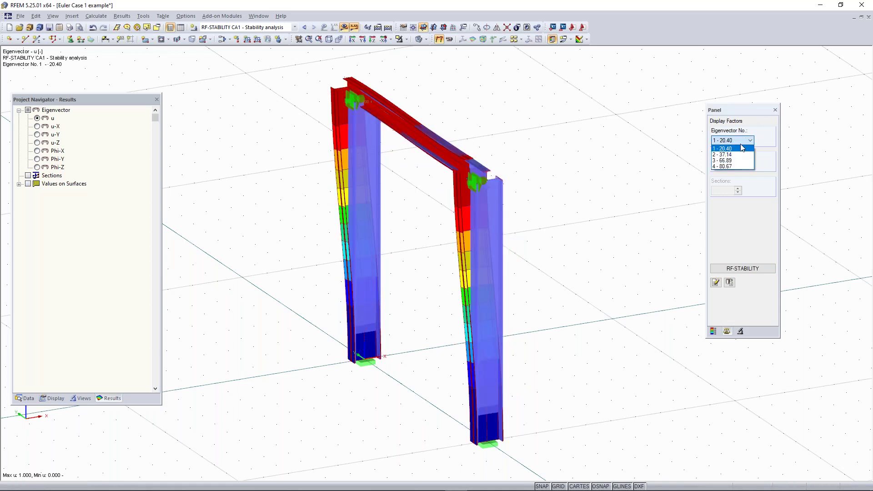
left_click(741, 148)
scroll(562, 231, "down", 2)
middle_click_drag(562, 231, 615, 212, "ctrl")
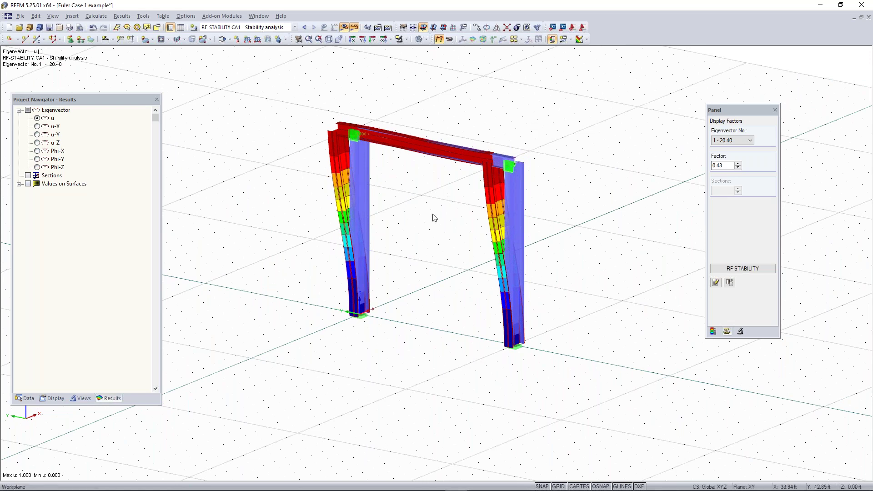
middle_click_drag(554, 188, 500, 136, "ctrl")
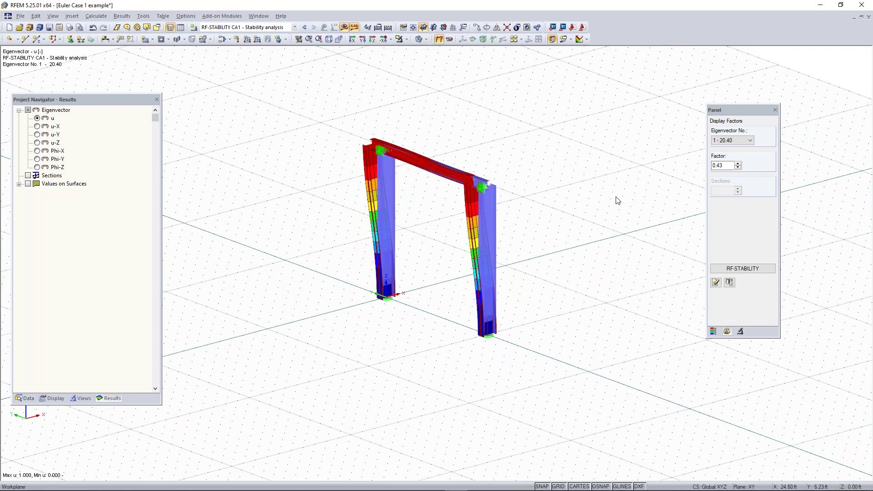
Switch to the PowerPoint slide show and go back to the question slide about the critical load factor
key("super")
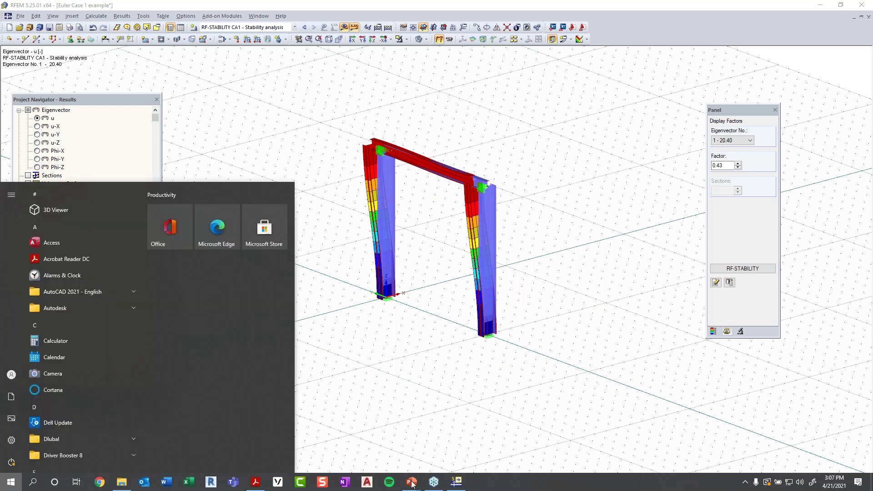
mouse_move(418, 483)
left_click(411, 444)
left_click(632, 287)
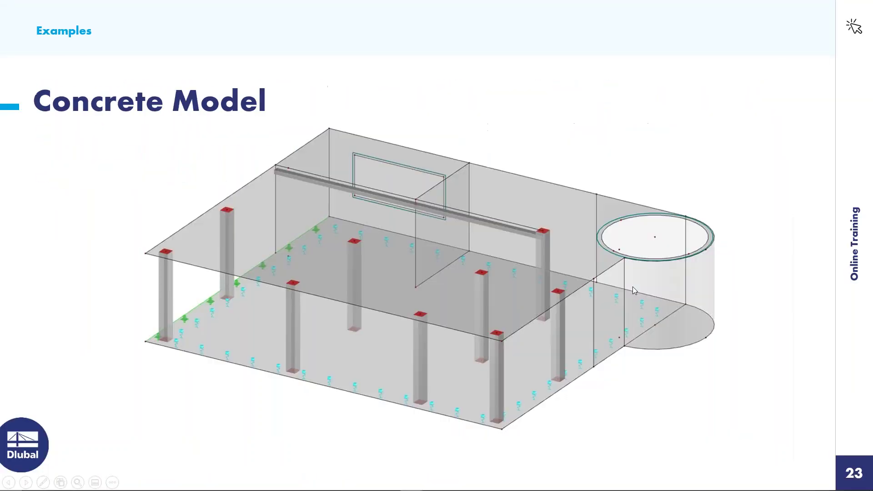
key("Left")
key("Left")
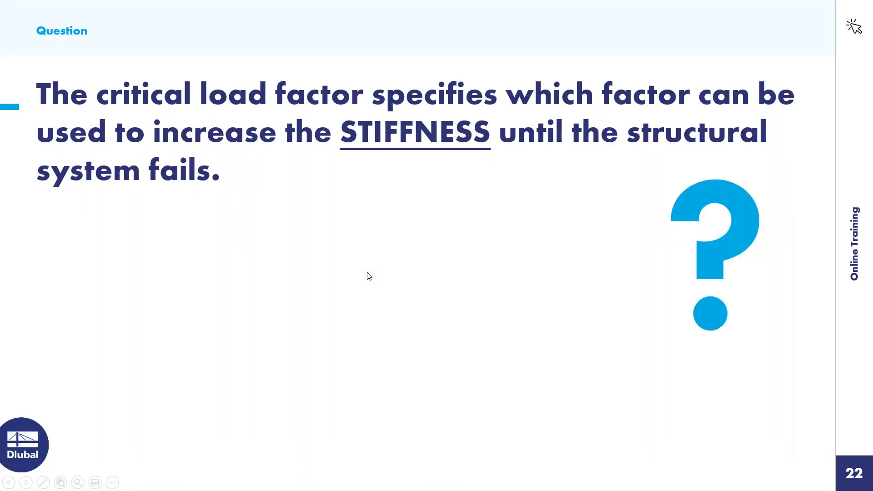
key("Left")
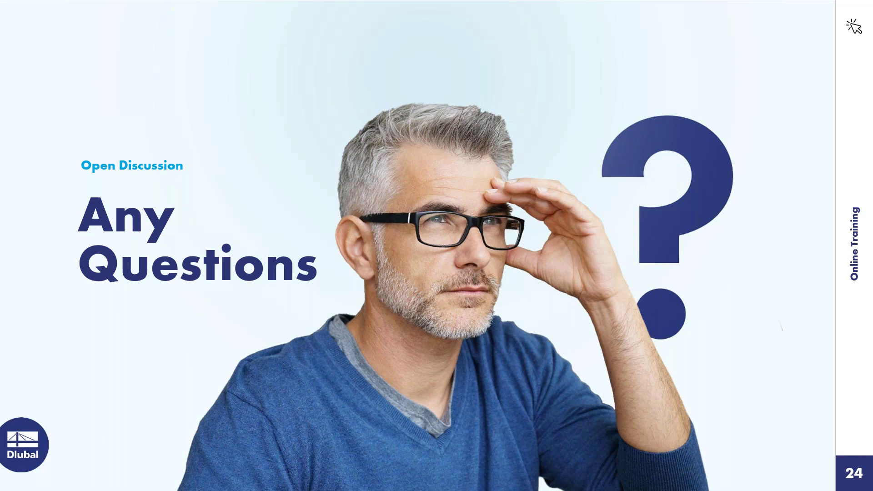
Leave the slide show and switch back to the frame model in RFEM
right_click(542, 432)
left_click(504, 360)
key("super")
key("super")
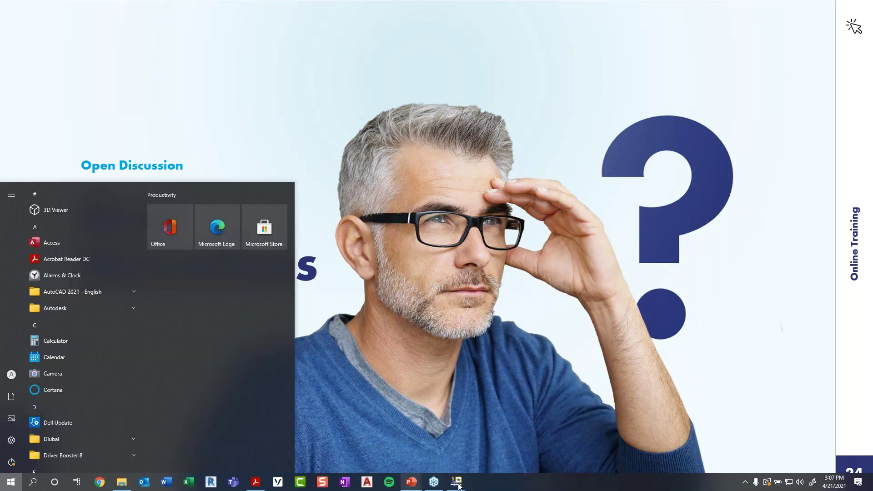
left_click(458, 486)
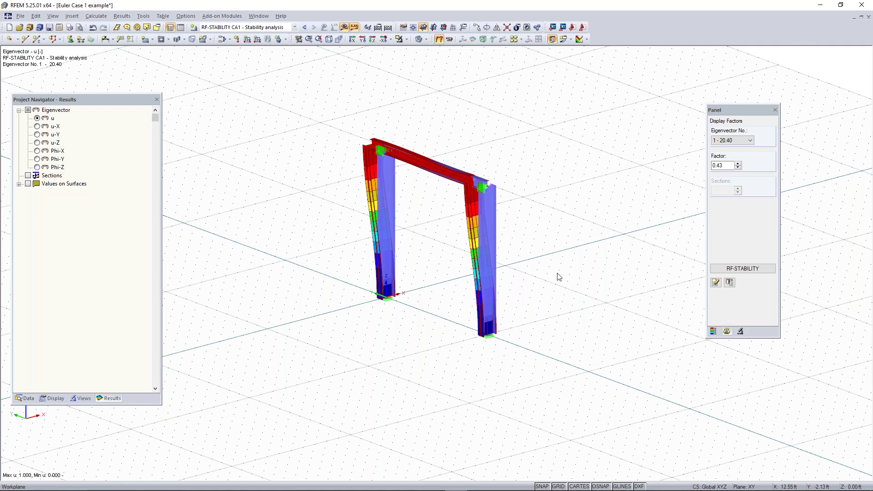
Set the frame's display to wireframe and hide the stability results
mouse_move(525, 322)
middle_mouse_down("ctrl")
mouse_move(510, 335)
mouse_move(525, 329)
middle_mouse_up("ctrl")
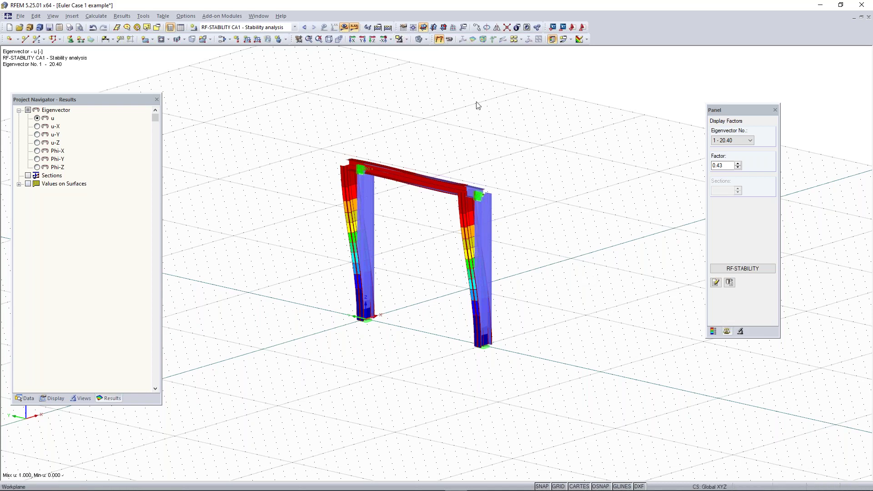
left_click(419, 39)
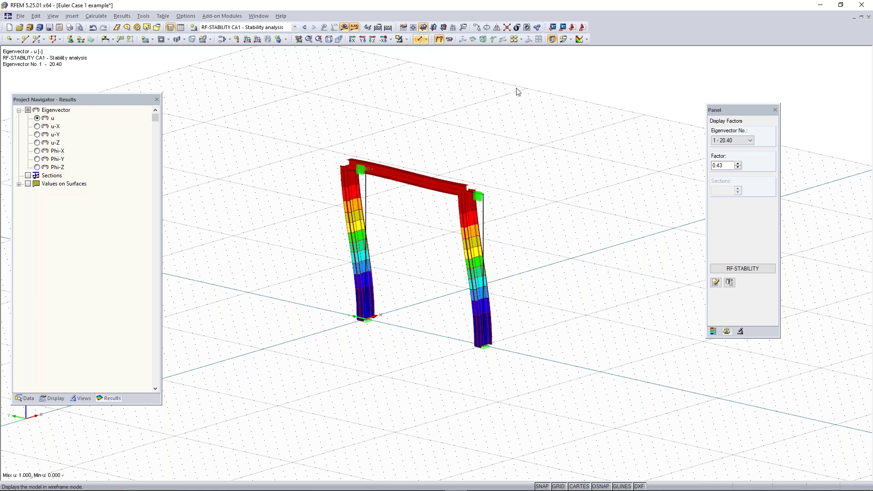
left_click(345, 27)
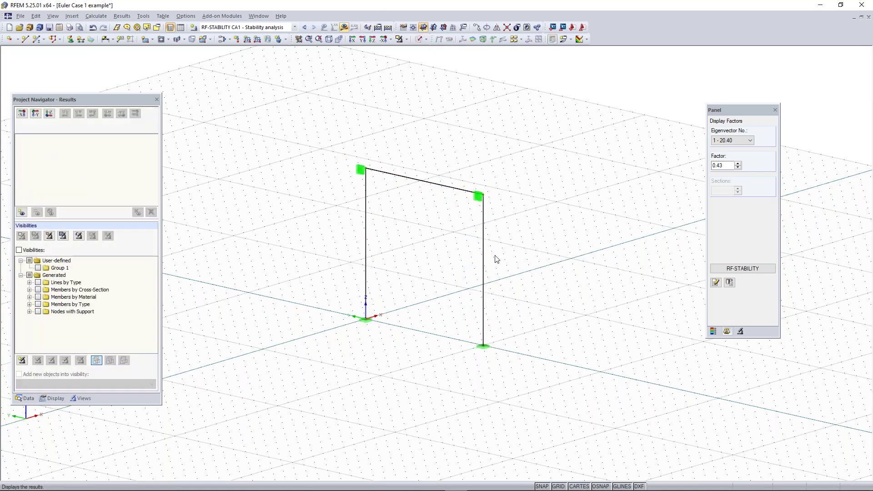
scroll(496, 258, "up", 5)
scroll(480, 238, "down", 5)
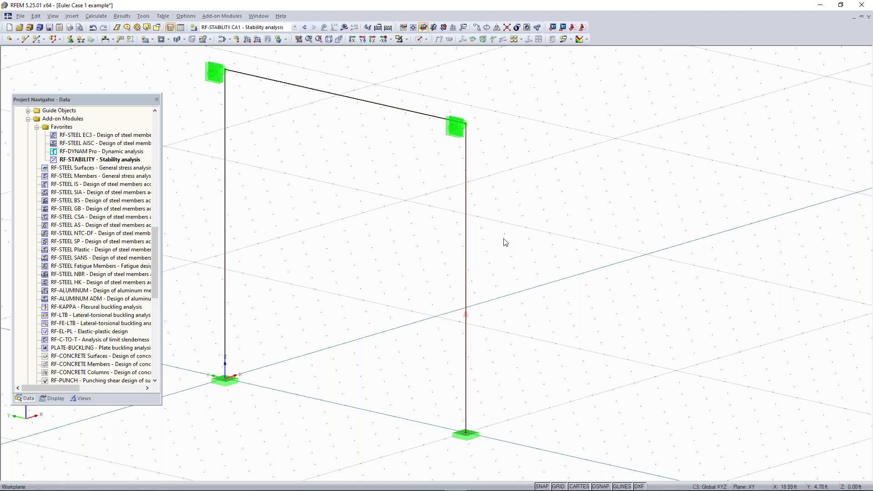
scroll(504, 241, "down", 2)
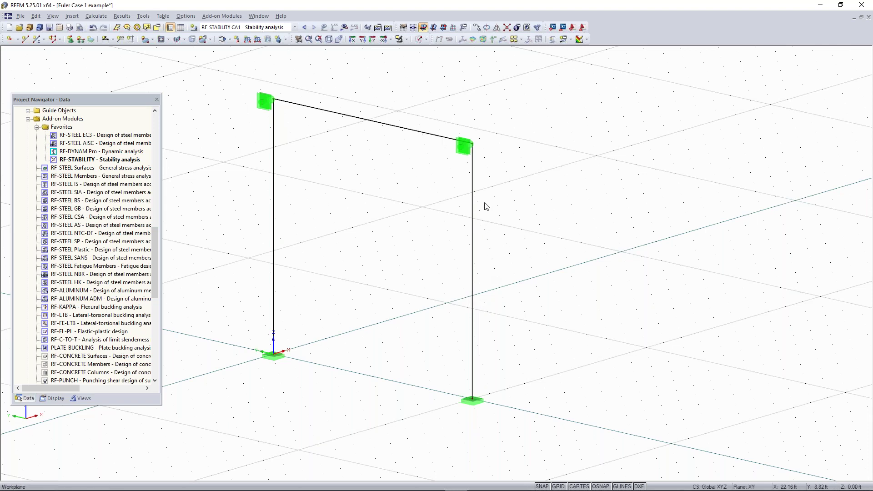
scroll(484, 203, "down", 1)
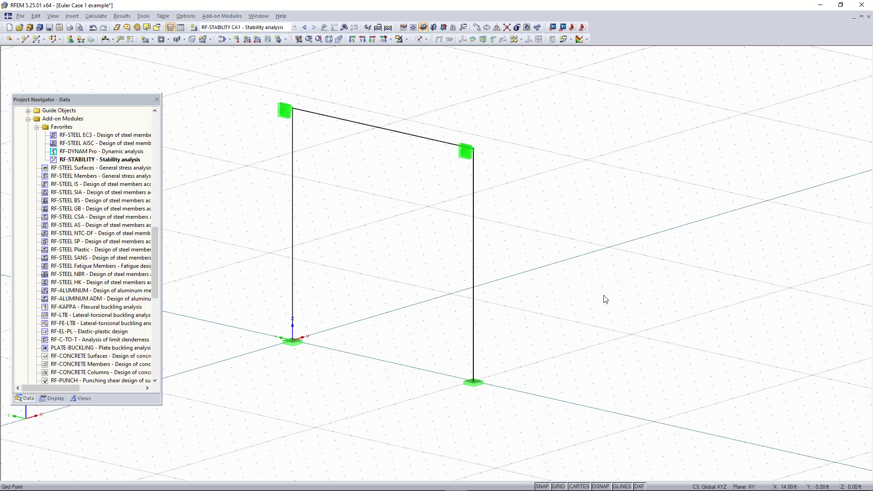
scroll(488, 268, "down", 1)
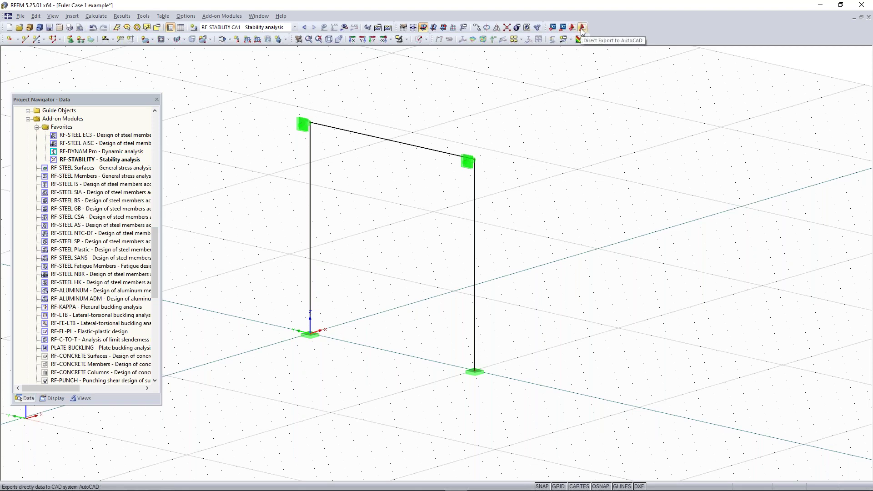
Review the file formats and direct interfaces available for importing a model
left_click(21, 16)
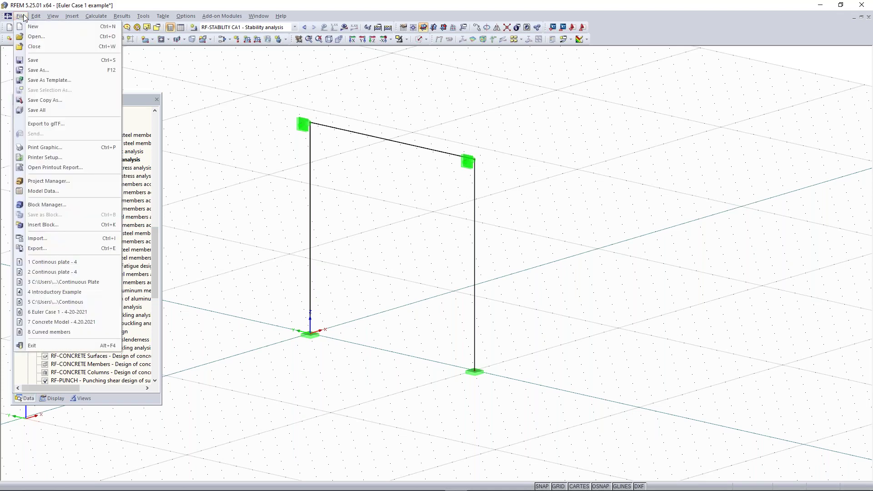
left_click(50, 239)
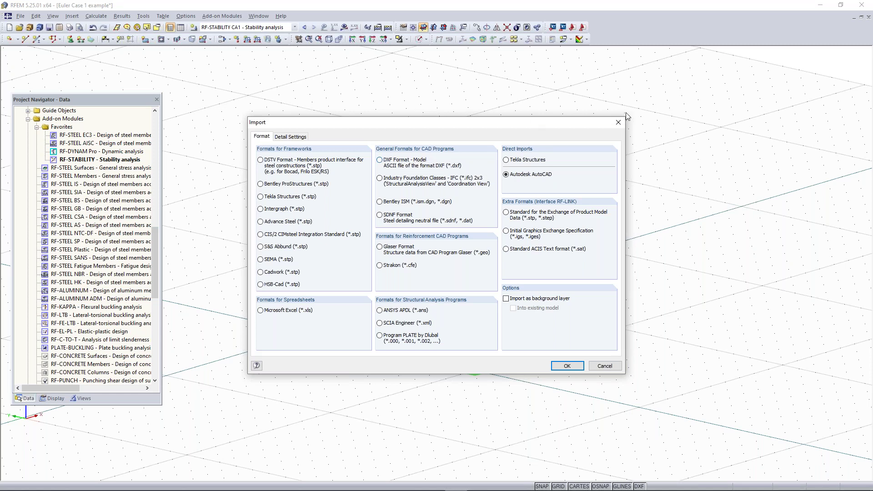
left_click(619, 124)
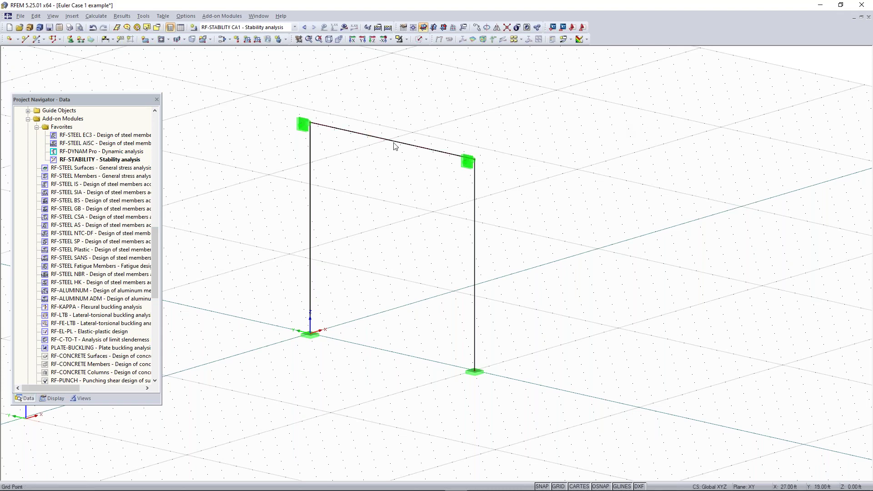
Try the Cable member type on the horizontal top member and discard the edit
scroll(411, 144, "down", 1)
middle_click_drag(446, 129, 431, 148, "ctrl")
left_click(382, 159)
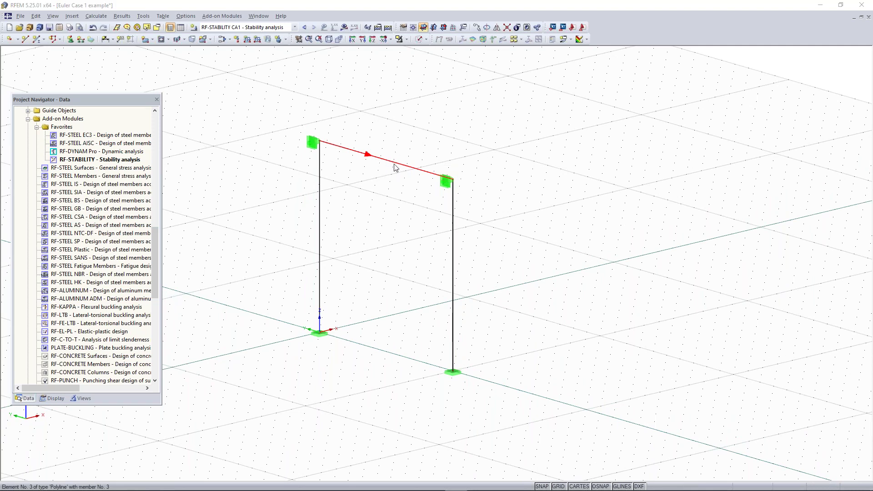
double_click(394, 168)
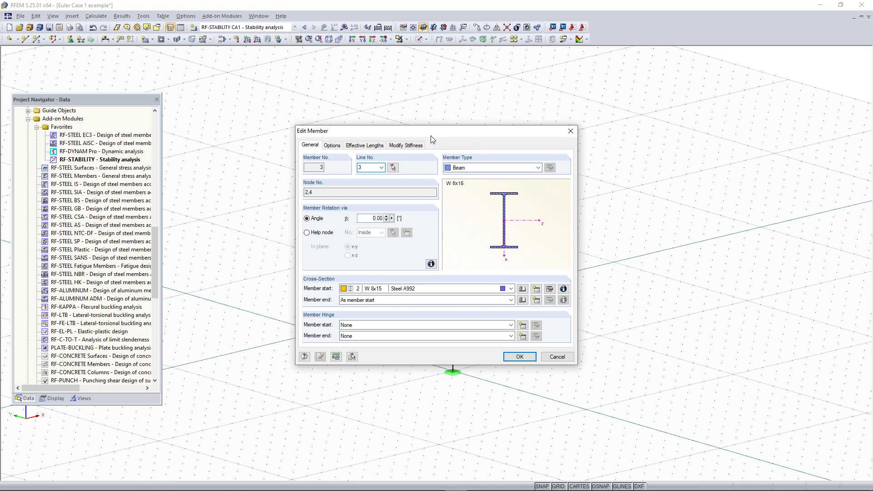
left_click_drag(428, 126, 403, 107)
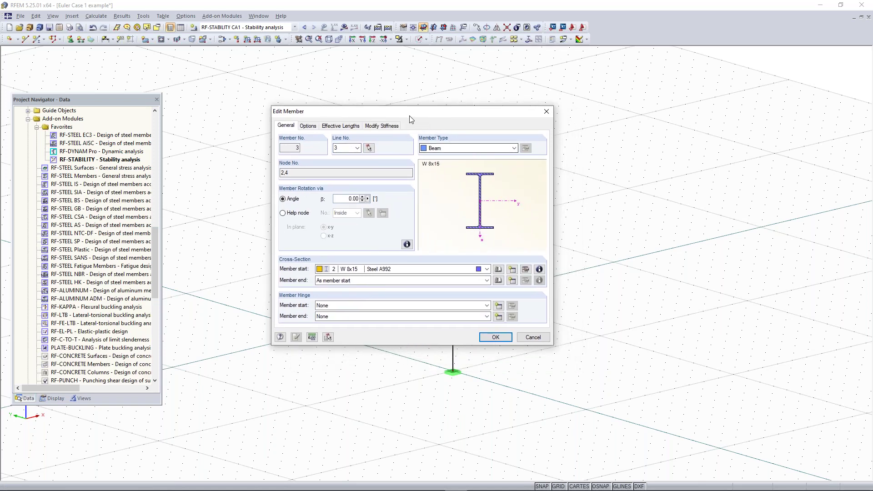
left_click_drag(408, 116, 402, 127)
left_click(472, 160)
left_click(472, 161)
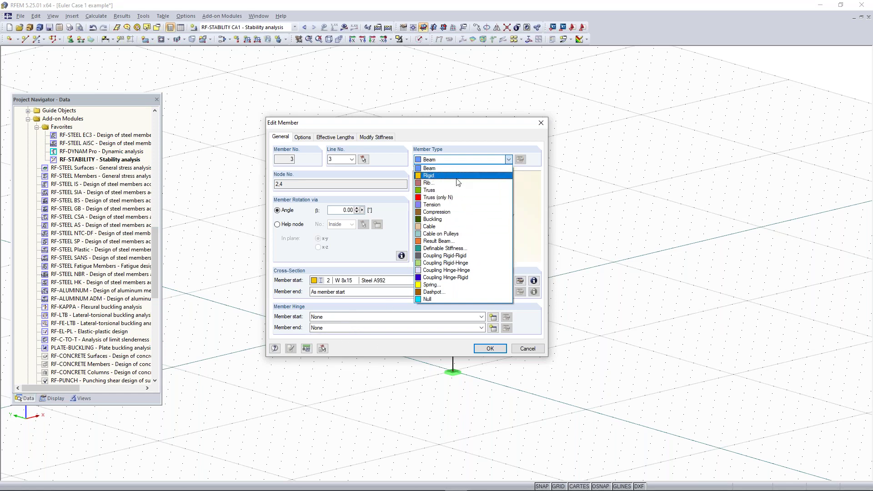
left_click(448, 227)
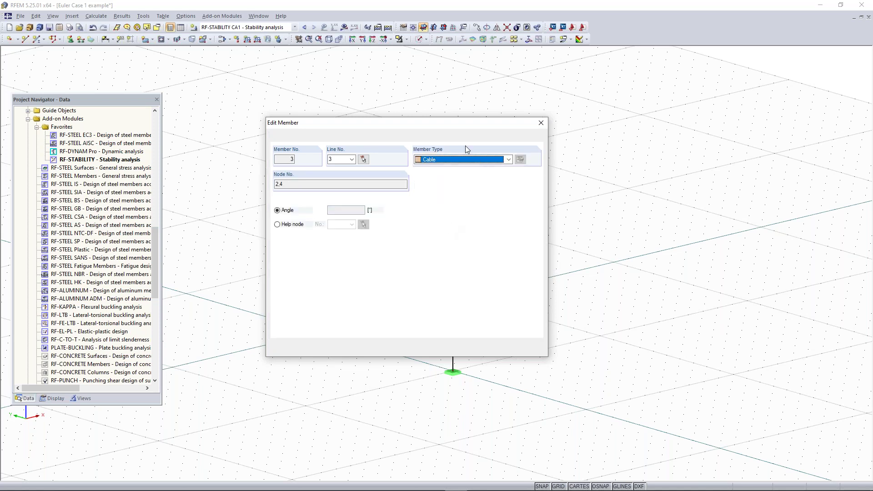
left_click(447, 163)
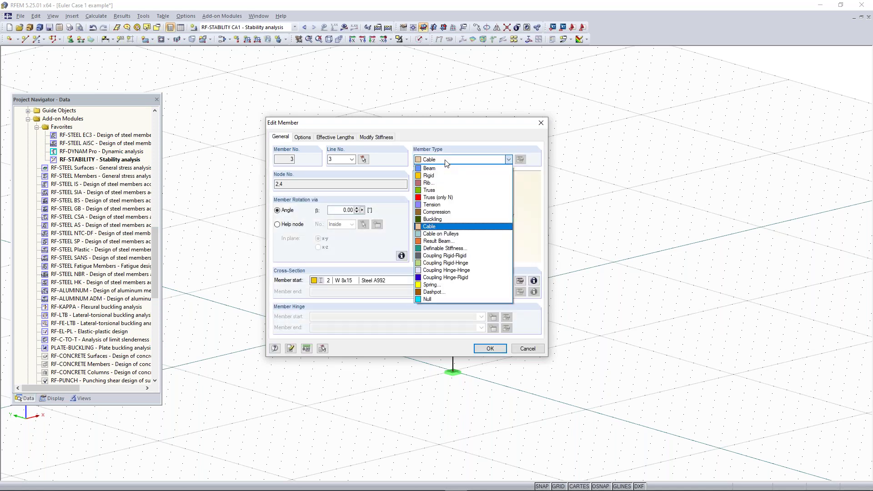
left_click(435, 227)
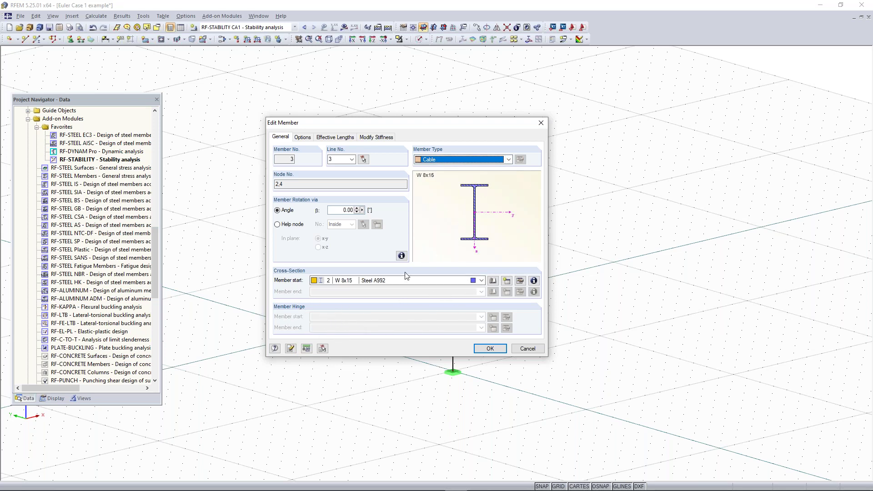
left_click(507, 160)
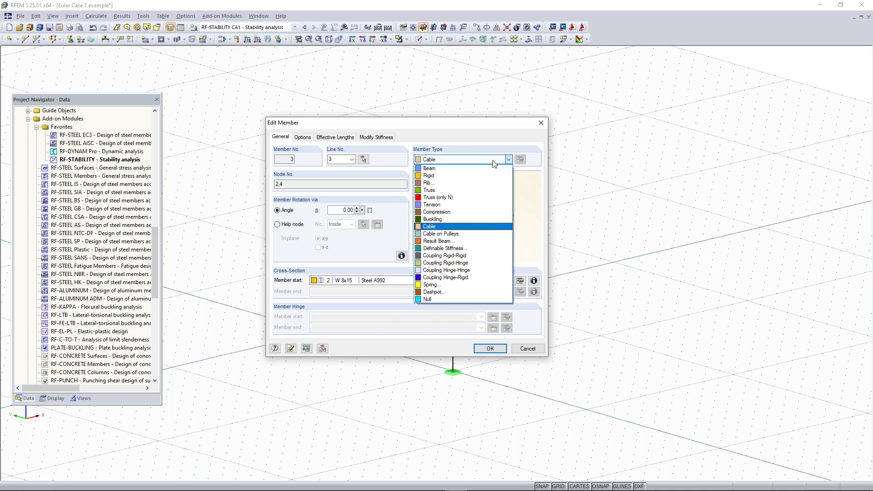
left_click(492, 160)
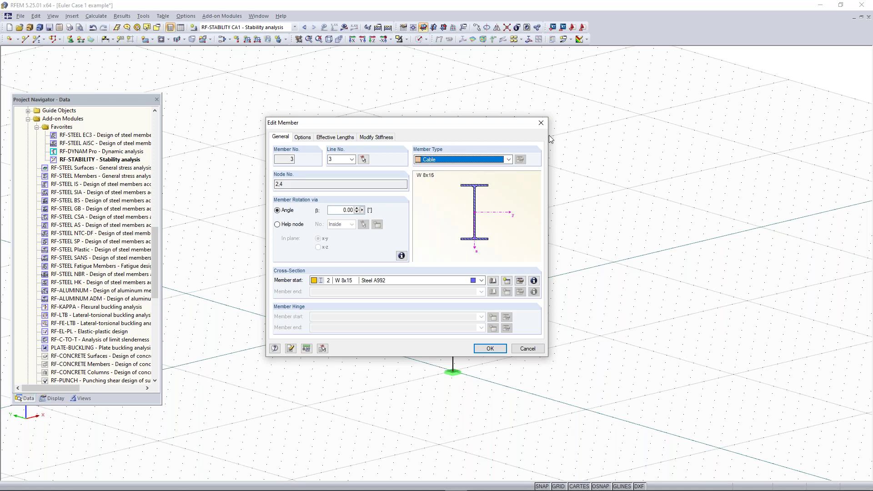
left_click(541, 123)
left_click(283, 87)
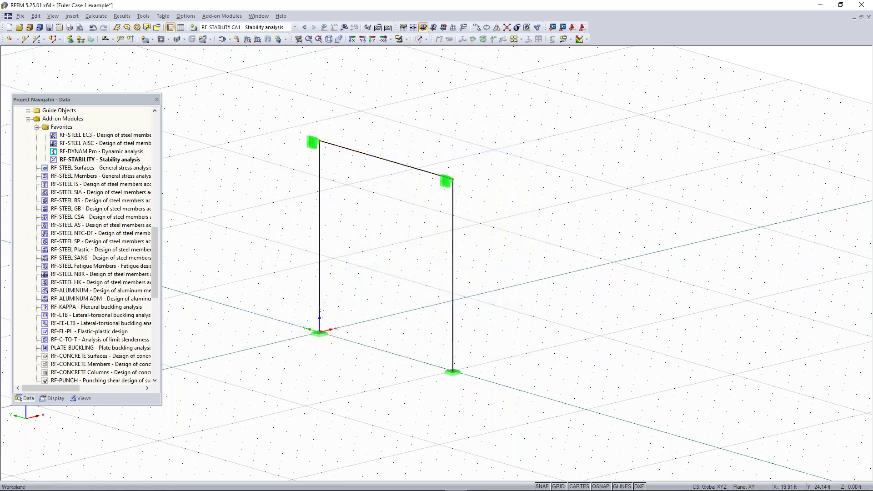
Examine the calculation parameters of load case LC1 and the general properties of the horizontal top member
left_click(222, 40)
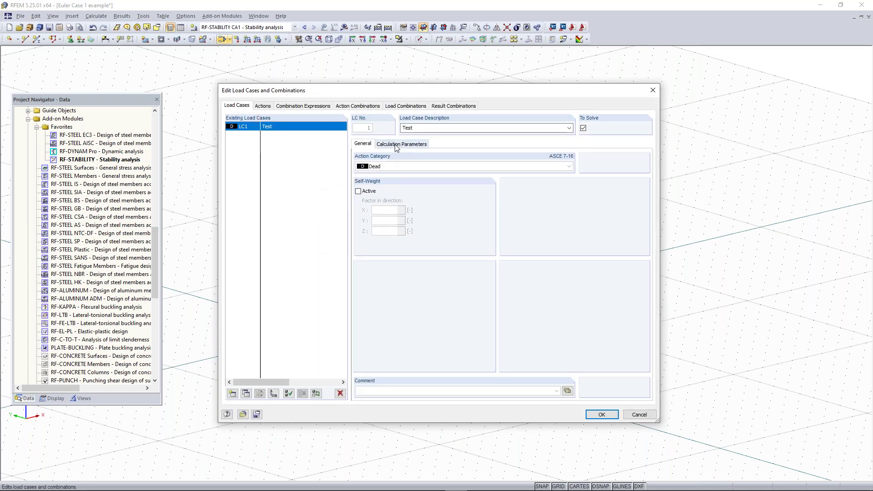
left_click(397, 145)
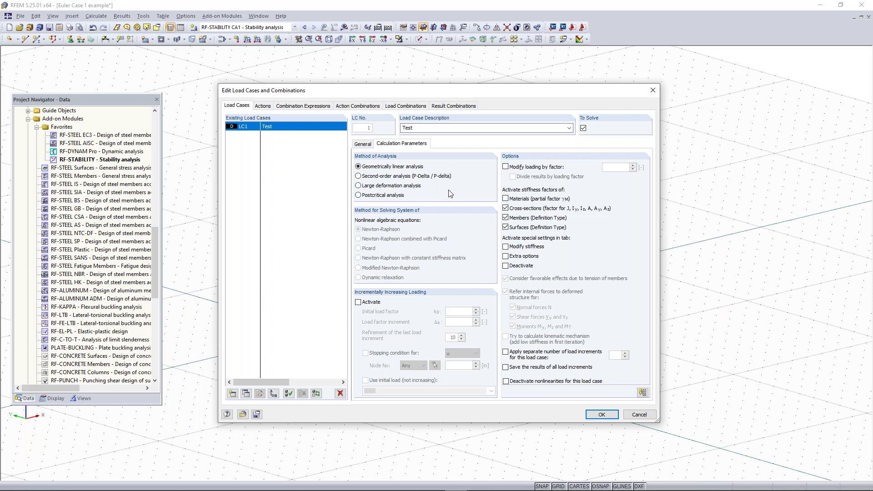
left_click(653, 91)
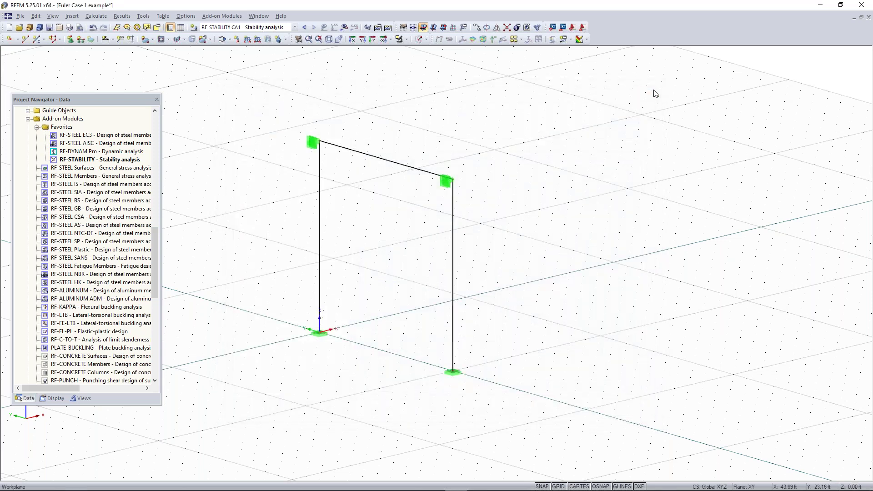
left_click(398, 165)
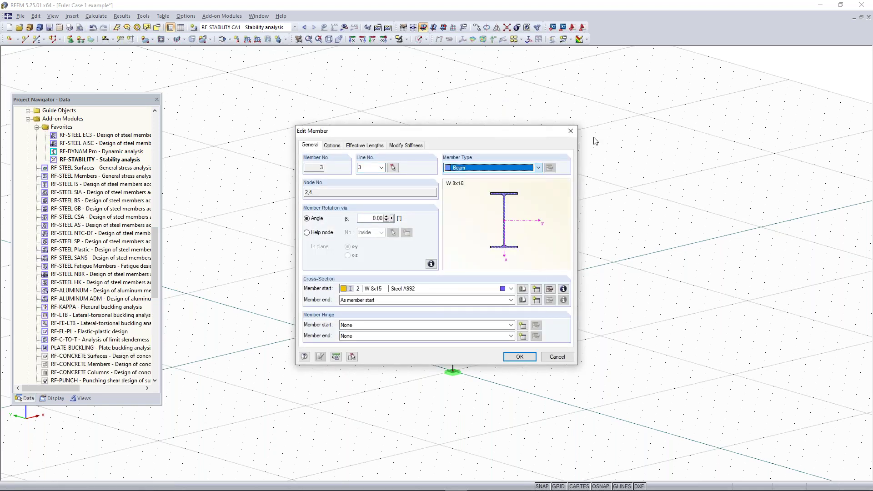
left_click(571, 132)
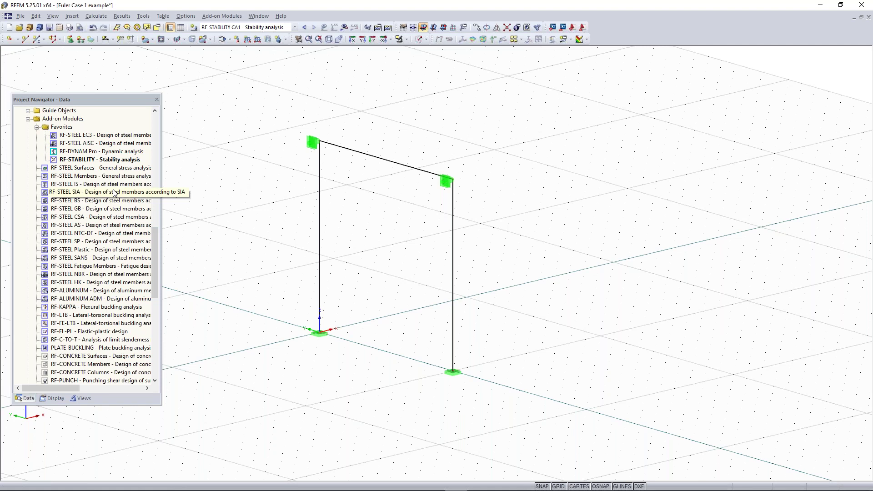
Display the frame's members as solid rendered cross-sections
left_click_drag(156, 243, 157, 217)
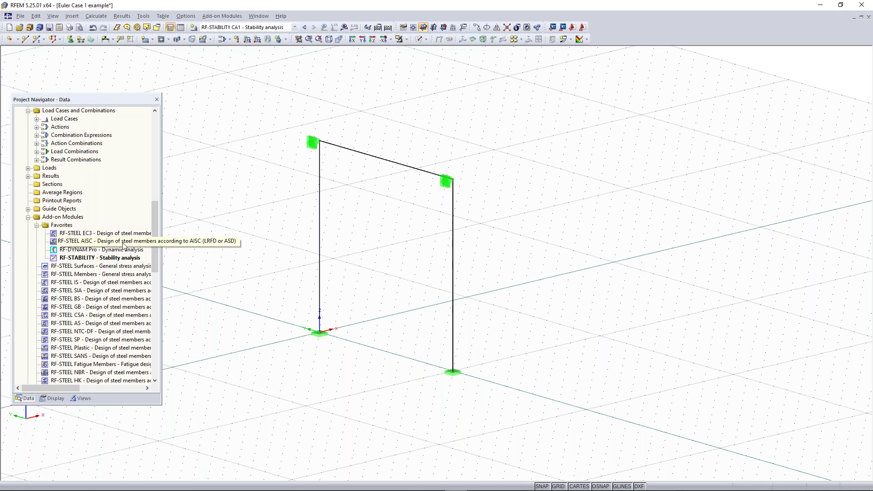
scroll(121, 240, "down", 5)
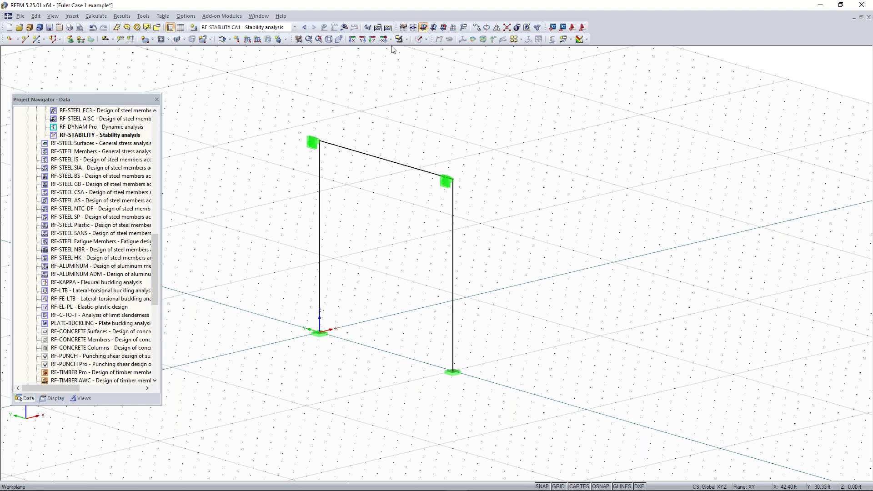
left_click(417, 40)
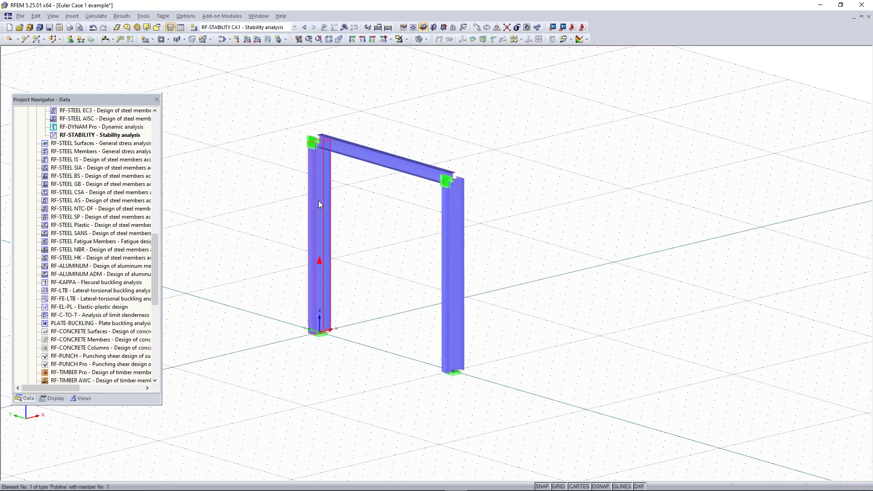
scroll(515, 163, "down", 3)
middle_click_drag(514, 164, 457, 214)
middle_click_drag(457, 214, 488, 195, "ctrl")
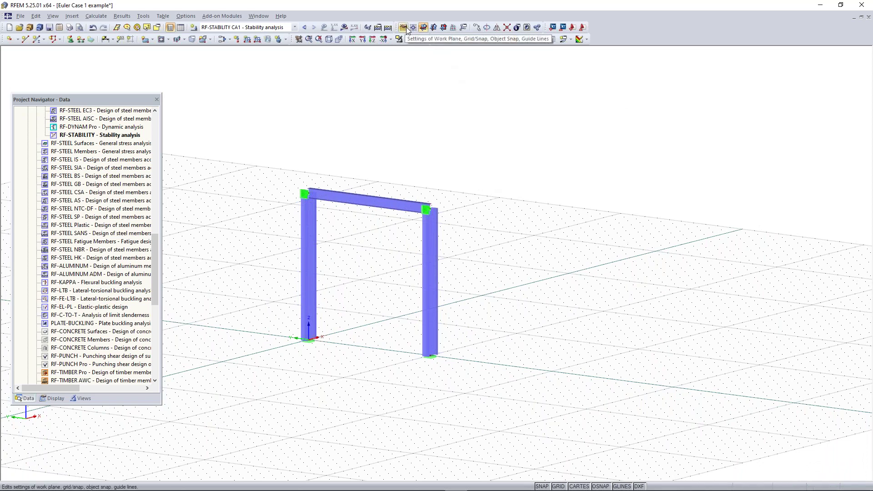
scroll(77, 200, "up", 4)
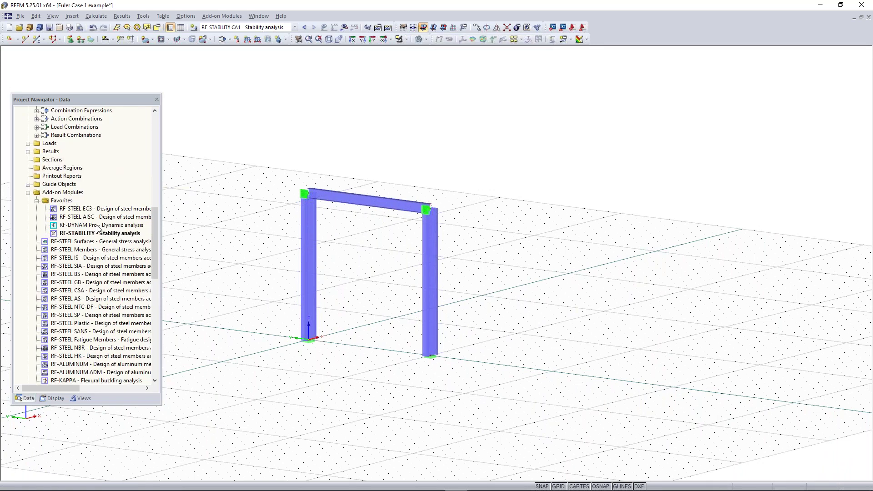
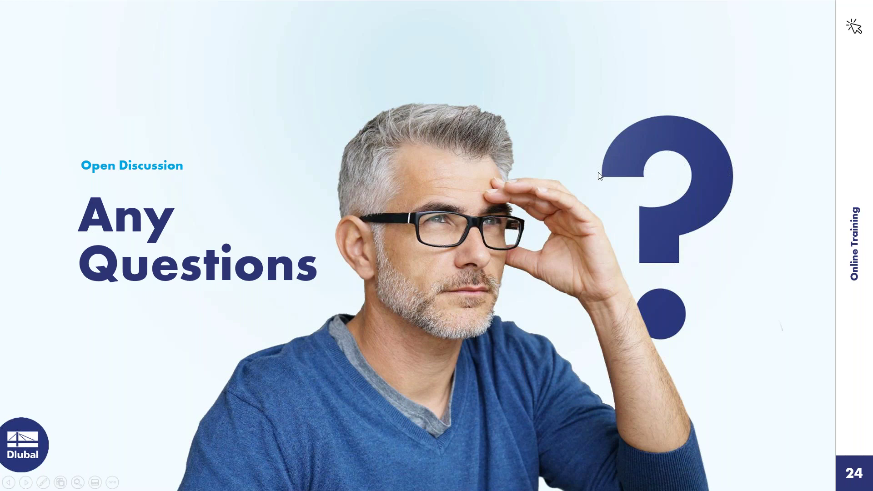
left_click(690, 255)
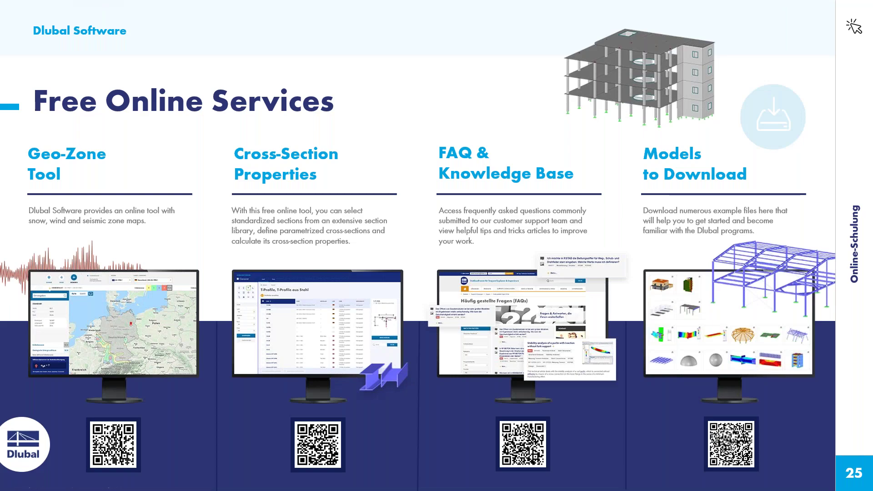
key("Left")
key("Left")
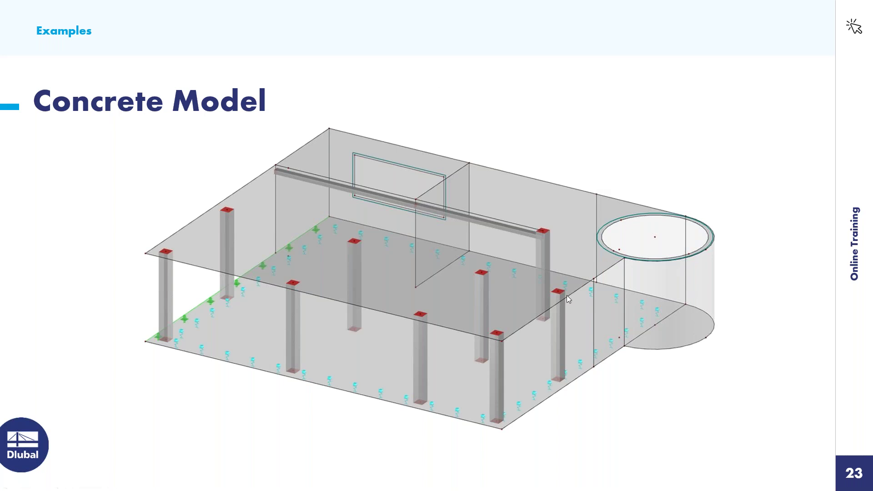
Switch from the presentation slides to the frame model in RFEM
key("super")
left_click(457, 483)
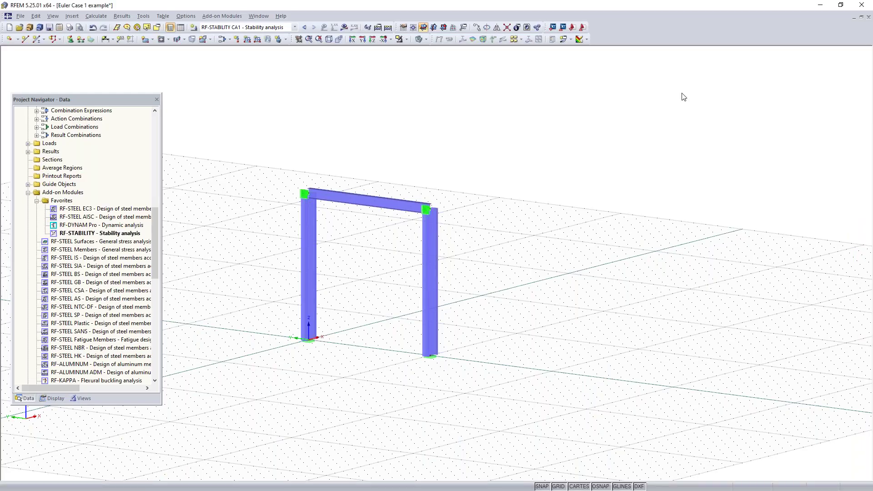
middle_click_drag(490, 255, 535, 254)
scroll(566, 249, "down", 2)
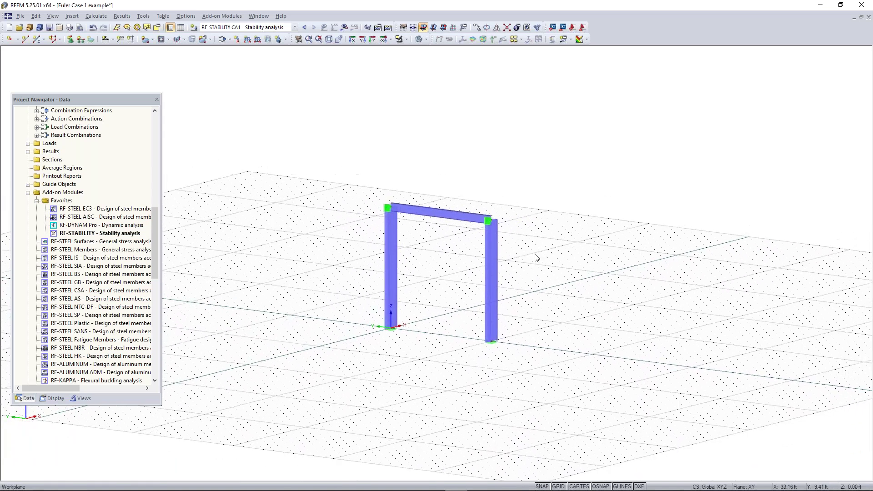
Create a new model in RFEM named "Concrete Model - Example"
left_click(9, 28)
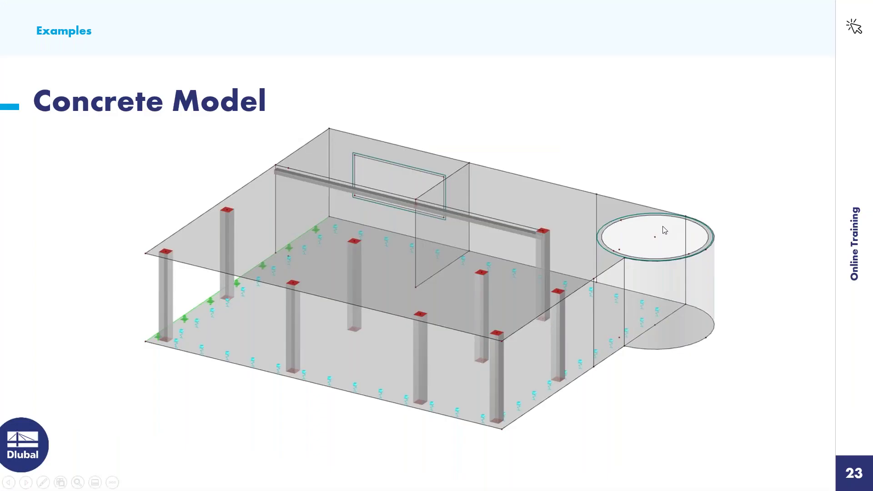
key("super")
left_click(456, 482)
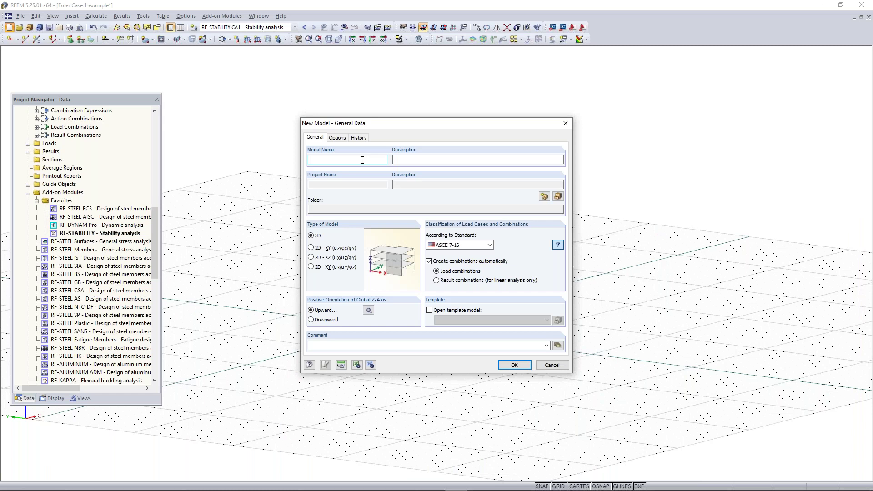
type("Concrete model")
key("BackSpace")
type("M")
left_click(360, 162)
type("- Example")
left_click(514, 365)
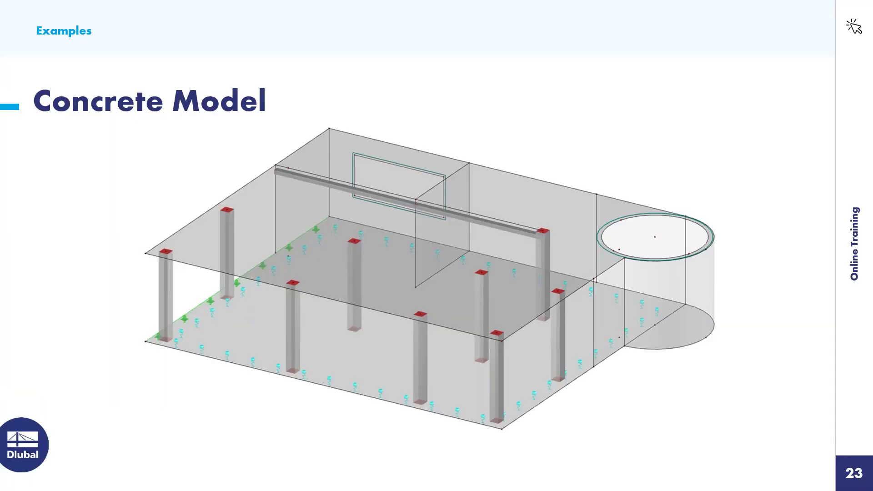
Switch from the presentation slides to the new concrete model in RFEM
key("super")
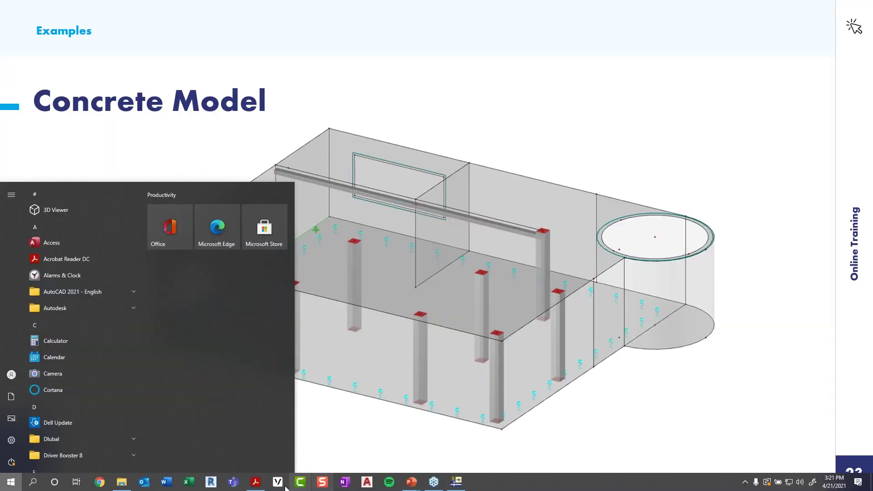
left_click(460, 486)
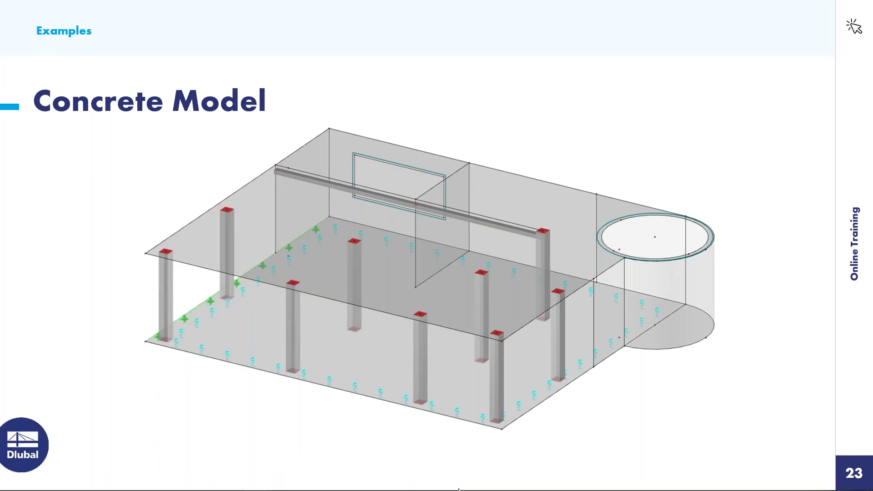
key("super")
left_click(459, 485)
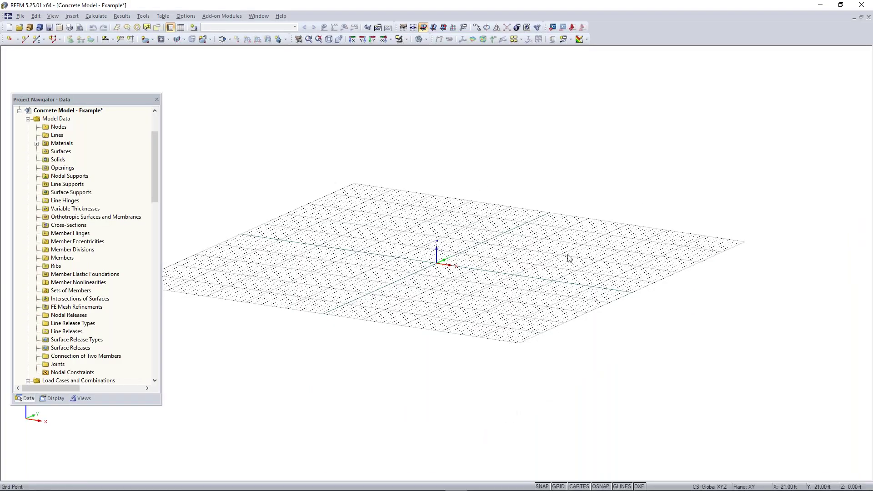
Create a rectangular concrete f'c = 4000 psi surface of constant thickness from the origin to X 46 ft, Y 40 ft
middle_click_drag(429, 277, 413, 295)
middle_click_drag(421, 292, 446, 350, "ctrl")
middle_click_drag(485, 262, 457, 289)
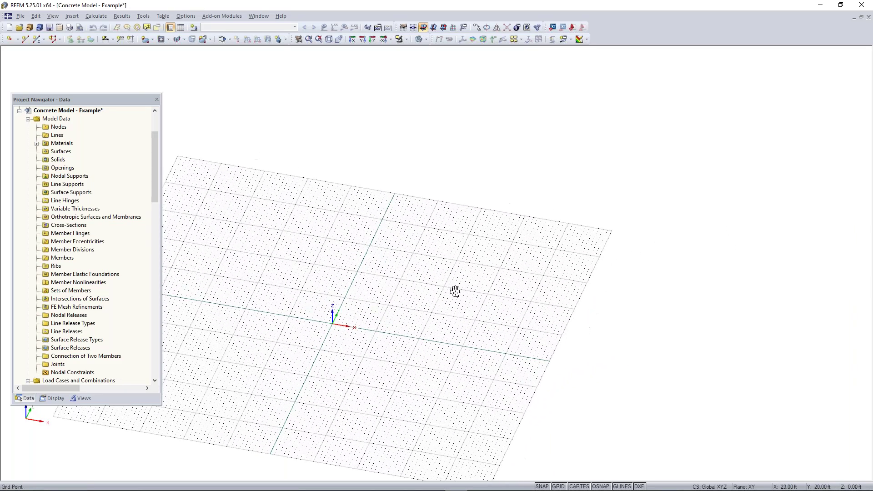
left_click(146, 42)
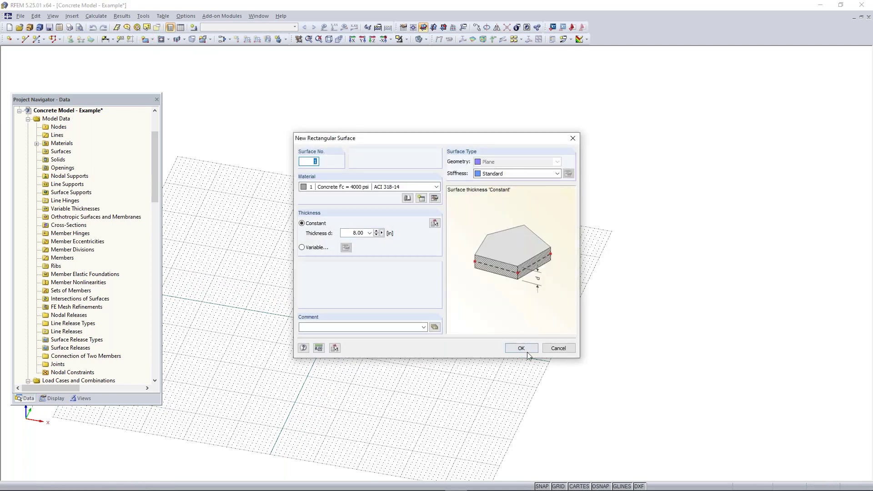
left_click(522, 349)
left_click_drag(349, 233, 414, 239)
left_click(517, 348)
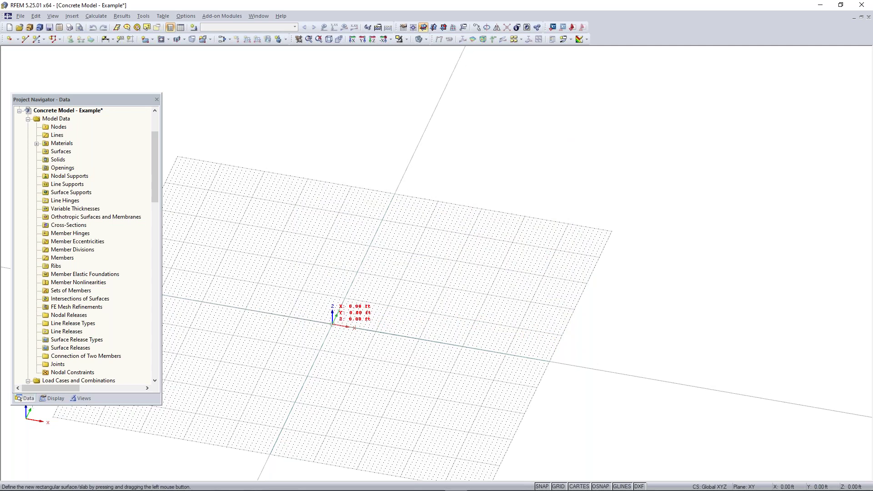
left_click(333, 324)
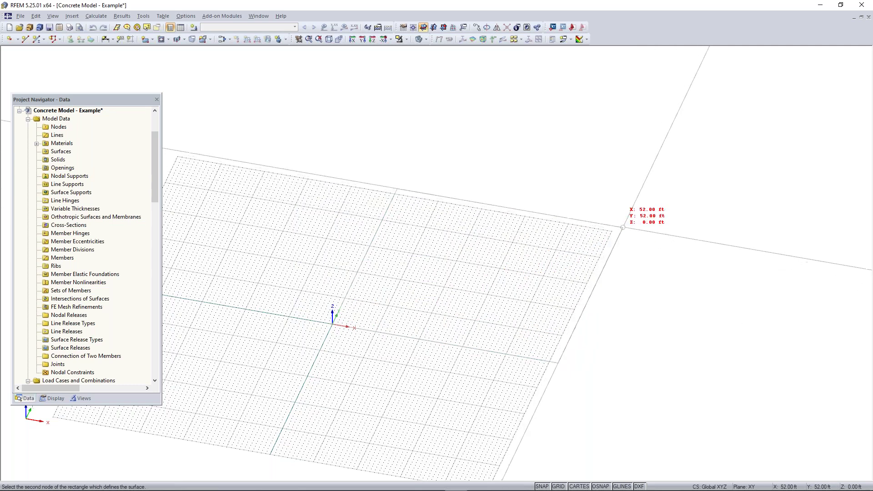
middle_click_drag(622, 227, 568, 249)
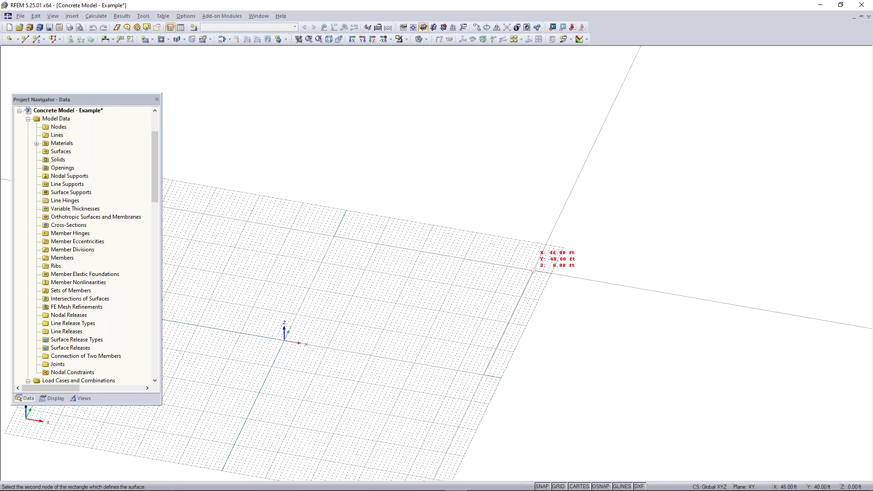
left_click(533, 271)
key("Escape")
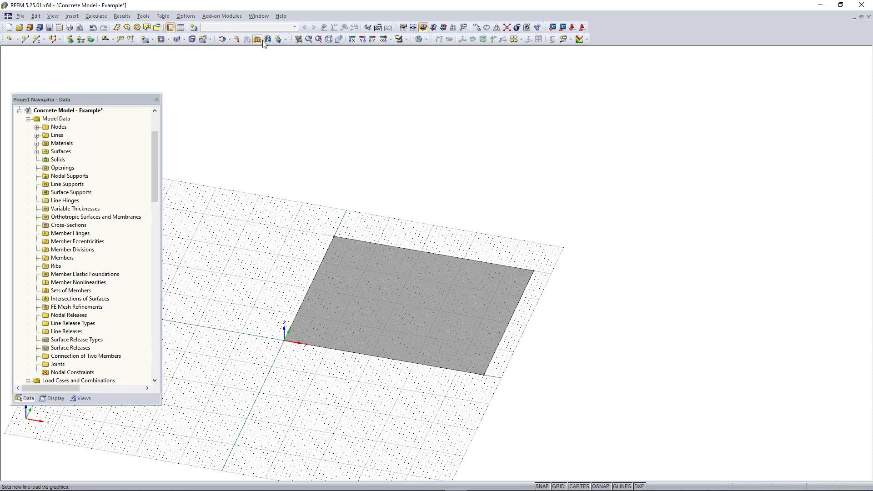
Show the slab in plan by setting the view to the reverse Z-direction
left_click(318, 39)
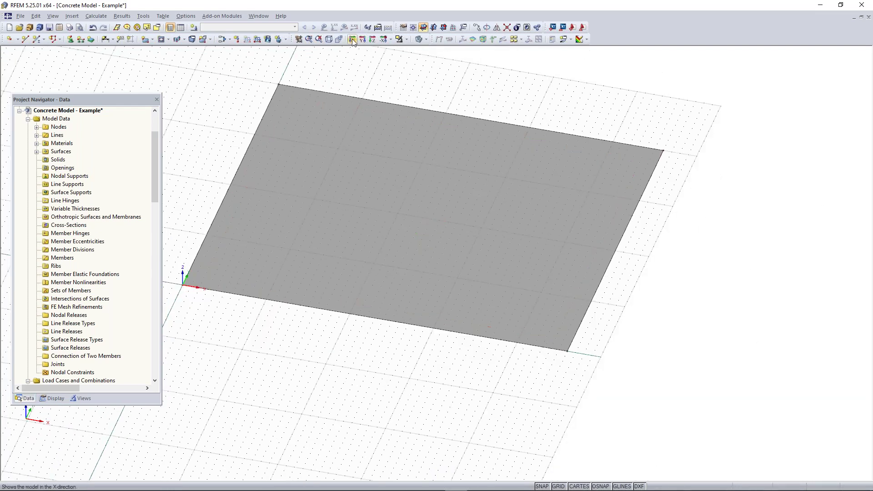
left_click(390, 41)
left_click(415, 77)
left_click(406, 39)
left_click(390, 38)
left_click(390, 41)
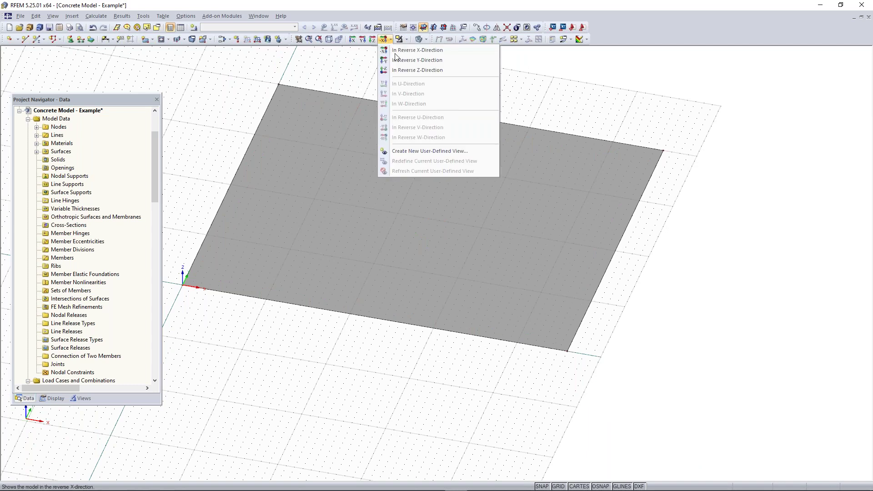
left_click(404, 70)
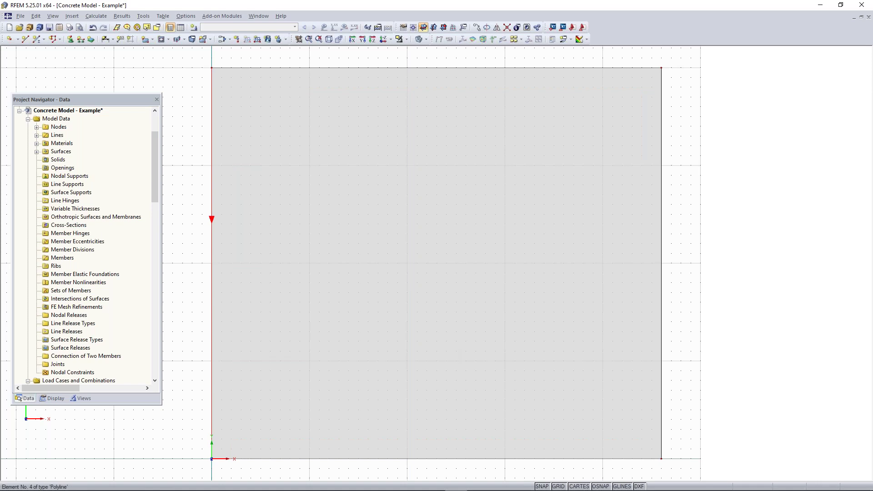
Copy the slab's corner node at the origin once, displaced 2 ft in X and 2 ft in Y
middle_click_drag(367, 252, 460, 125)
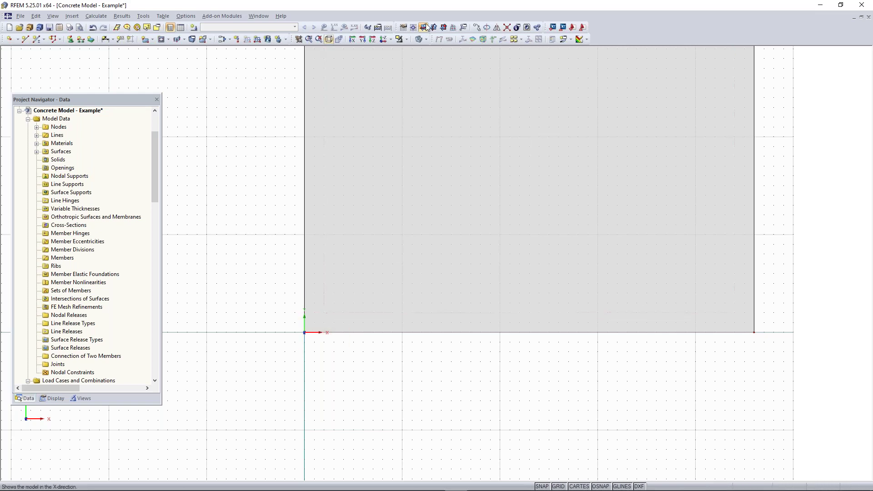
left_click(480, 30)
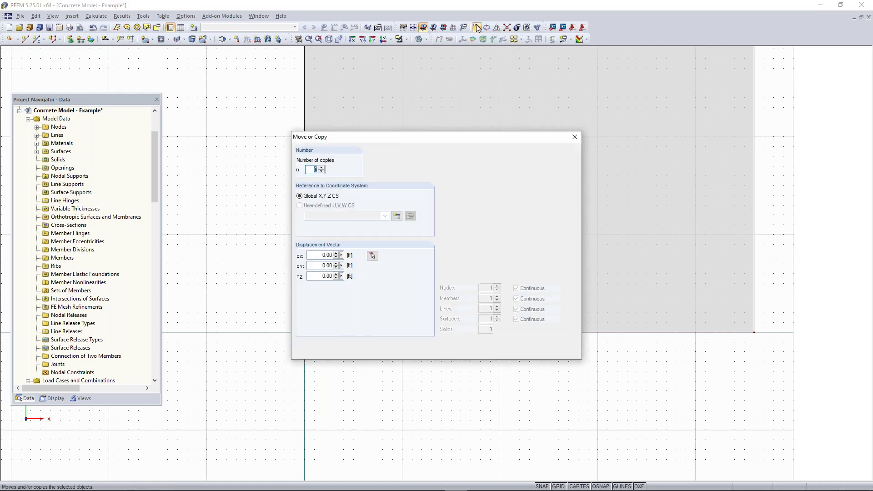
left_click(322, 167)
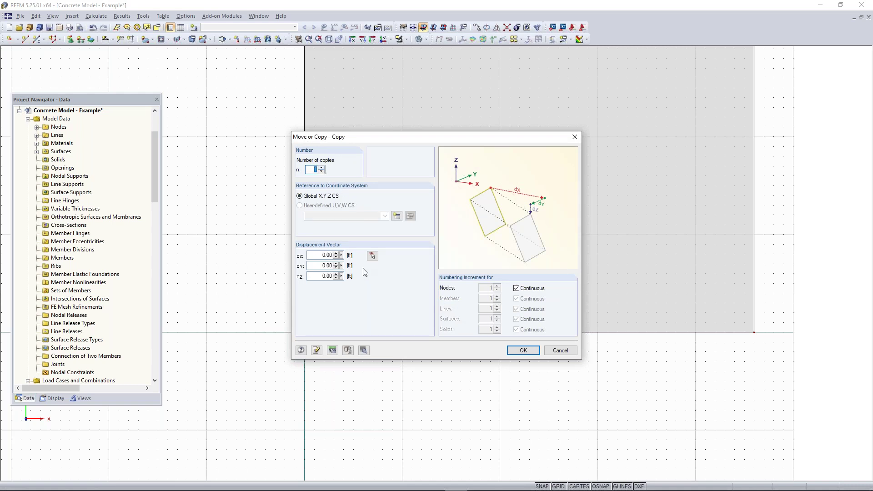
left_click(314, 253)
type("2")
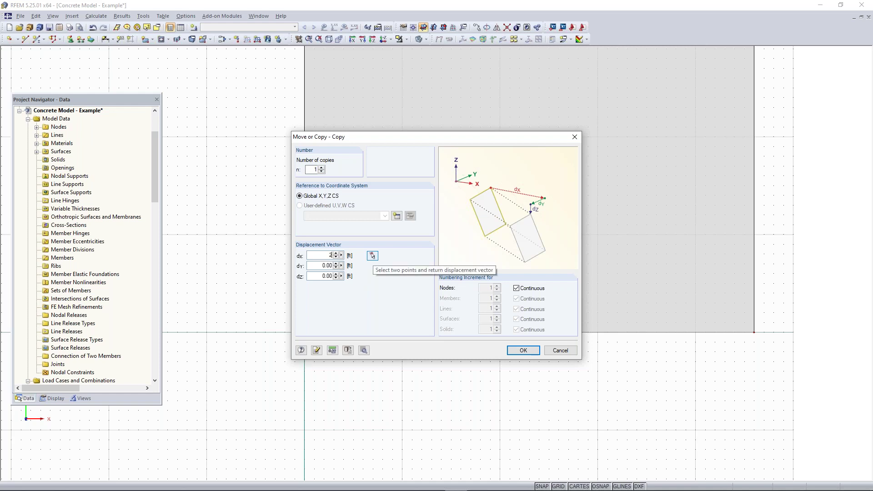
key("Tab")
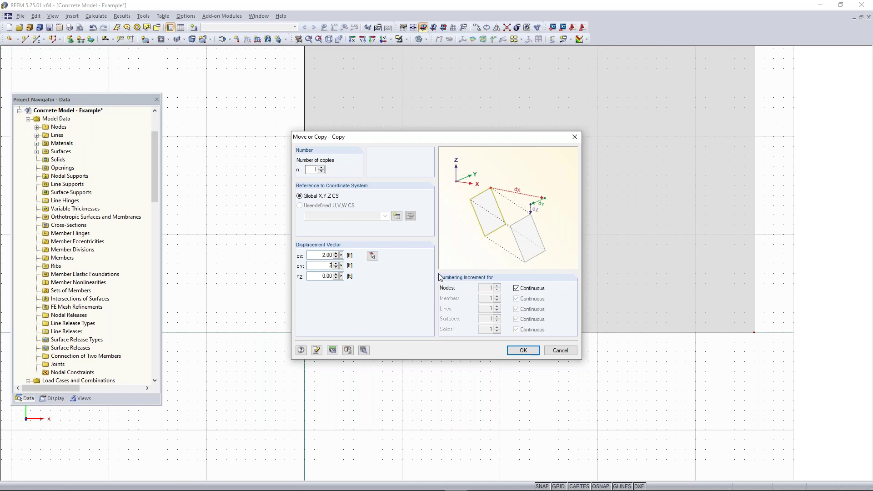
left_click(524, 350)
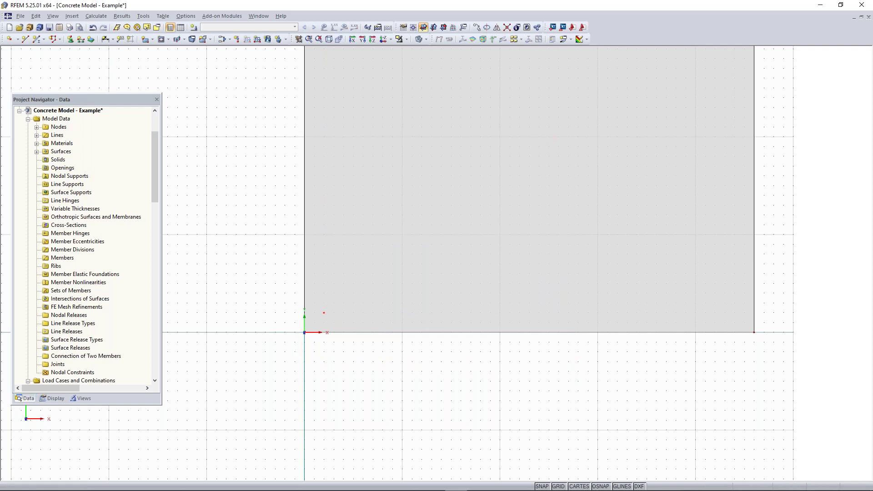
Copy the inset node twice along X at 16 ft spacing, with dY set to 0
left_click(476, 27)
left_click(477, 28)
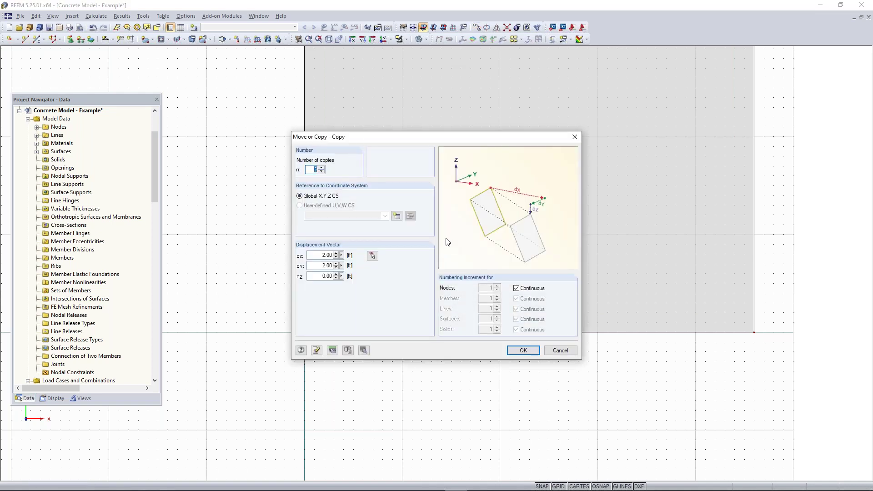
left_click_drag(320, 265, 360, 264)
type("0")
left_click(523, 350)
mouse_move(639, 367)
middle_mouse_down()
mouse_move(487, 379)
mouse_move(573, 396)
mouse_move(524, 409)
middle_mouse_up()
scroll(574, 395, "down", 4)
scroll(525, 412, "up", 1)
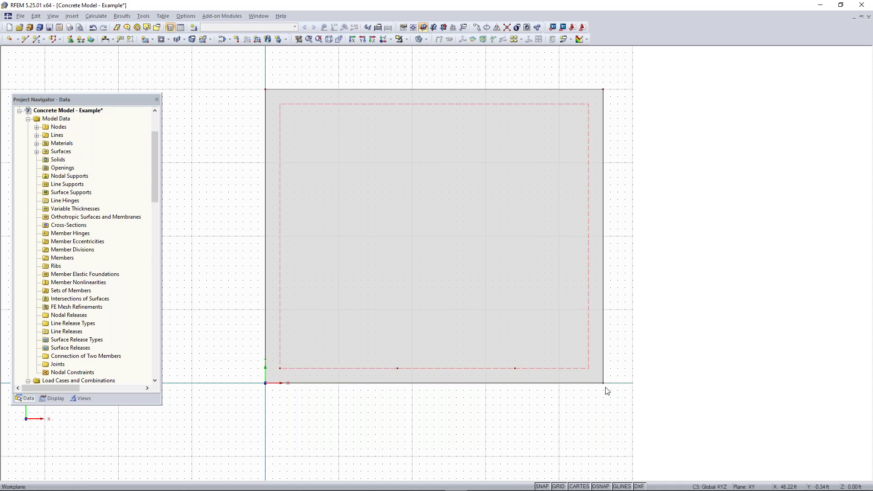
scroll(604, 386, "up", 2)
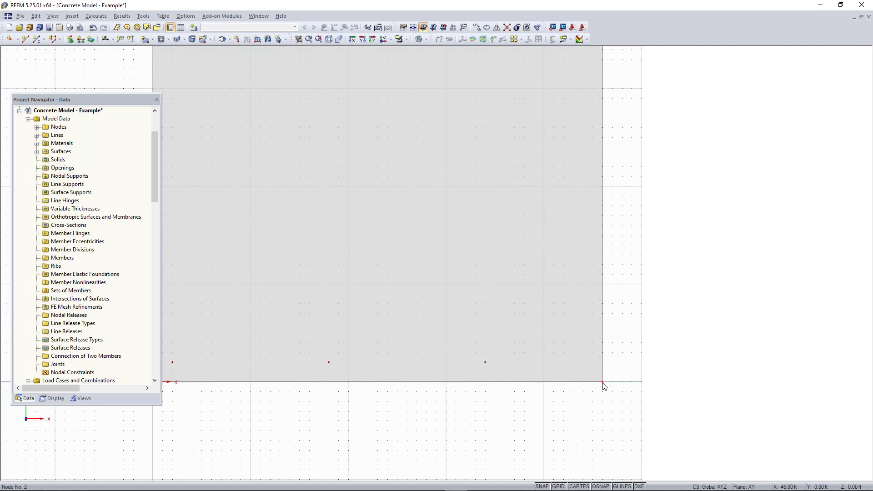
left_click_drag(604, 386, 583, 362)
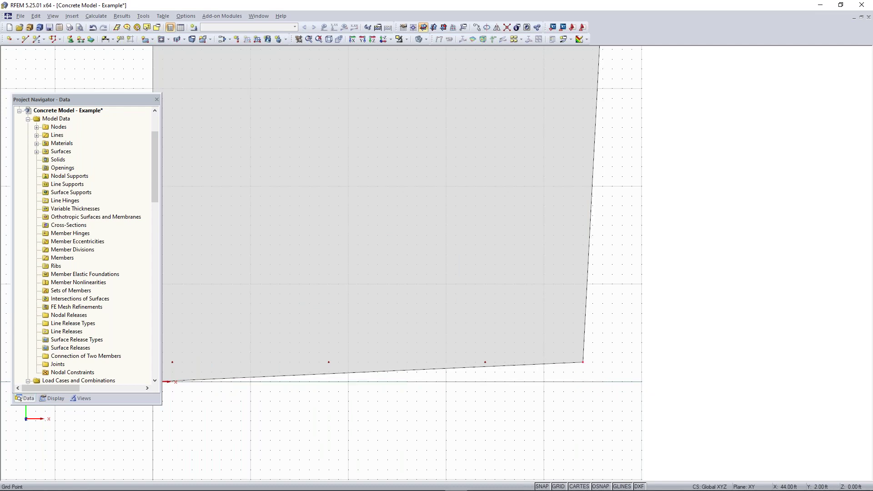
key("ctrl+z")
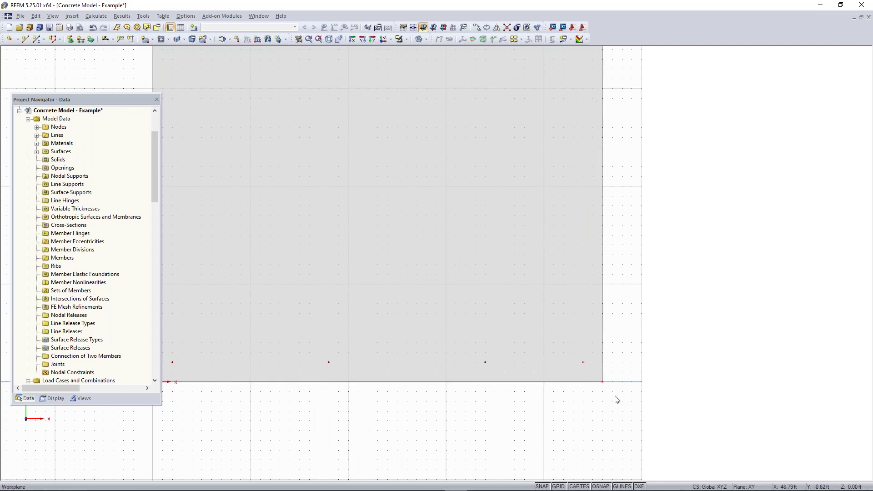
Copy the slab's lower-right corner node to X 44 ft, Y 2 ft, leaving the original corner in place
scroll(611, 396, "up", 2)
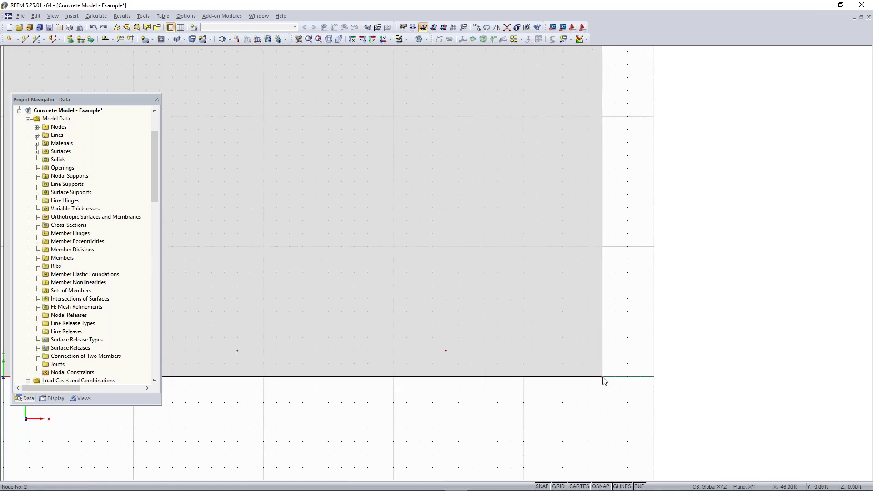
left_click_drag(596, 374, 572, 353, "ctrl")
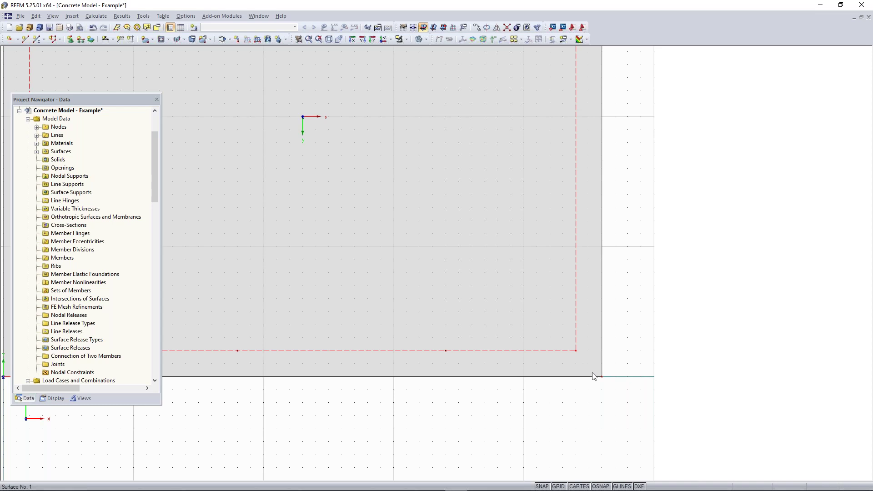
scroll(577, 399, "down", 1)
scroll(473, 404, "down", 1)
middle_click_drag(488, 403, 532, 426)
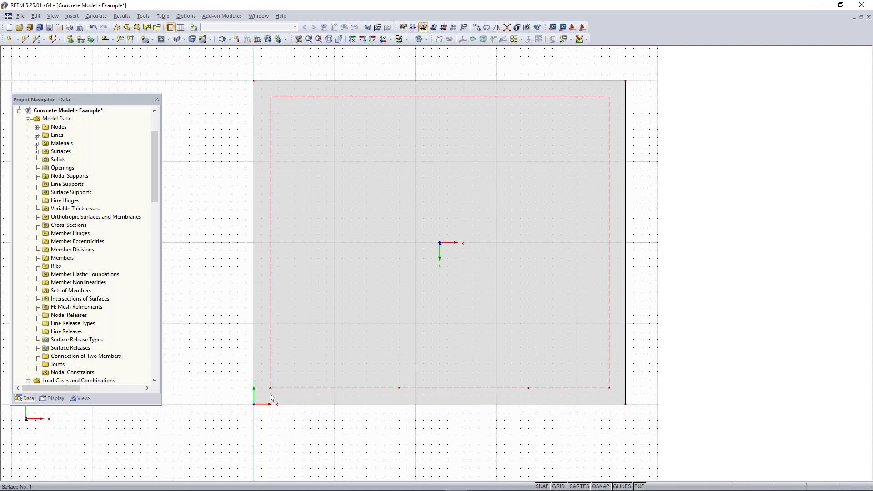
Switch the model display to wireframe so the row of inset nodes can be selected without the surface fill
middle_click_drag(438, 430, 460, 377)
scroll(400, 340, "up", 3)
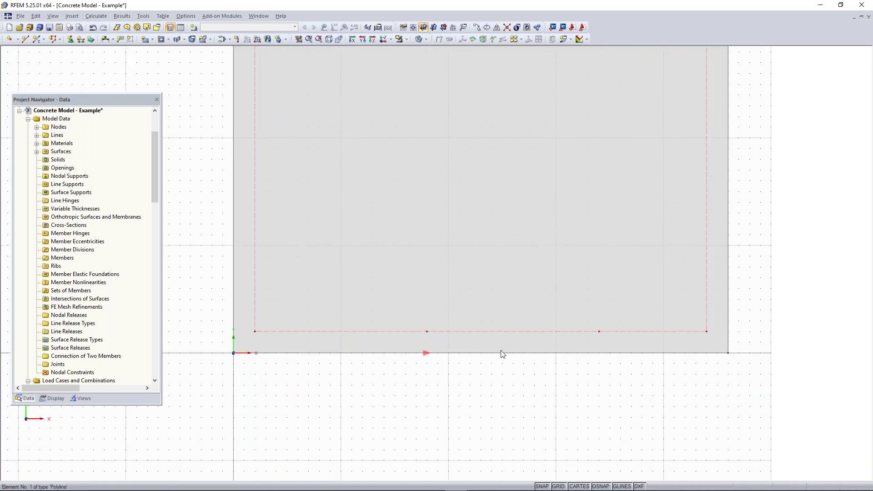
middle_click_drag(565, 342, 545, 333)
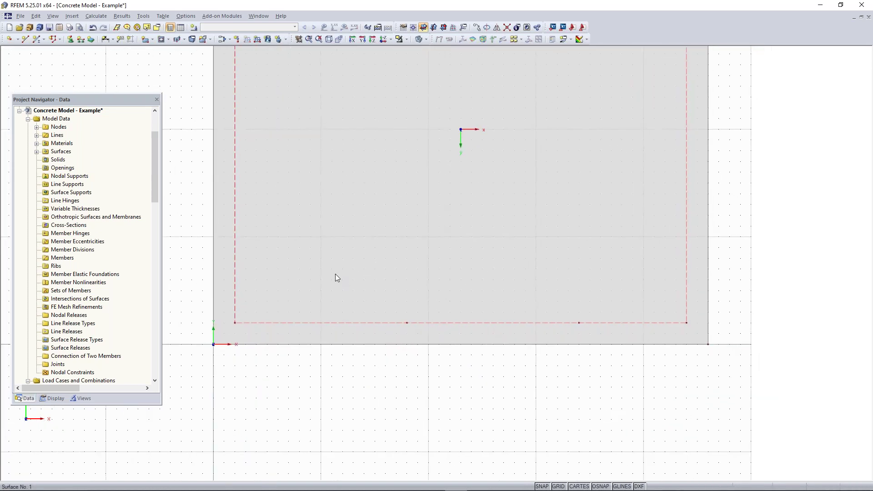
left_click_drag(227, 332, 698, 287)
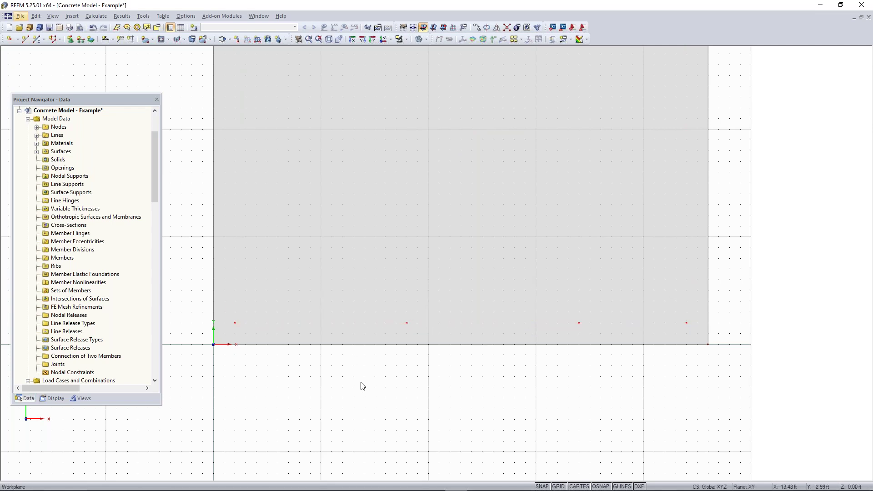
left_click(421, 40)
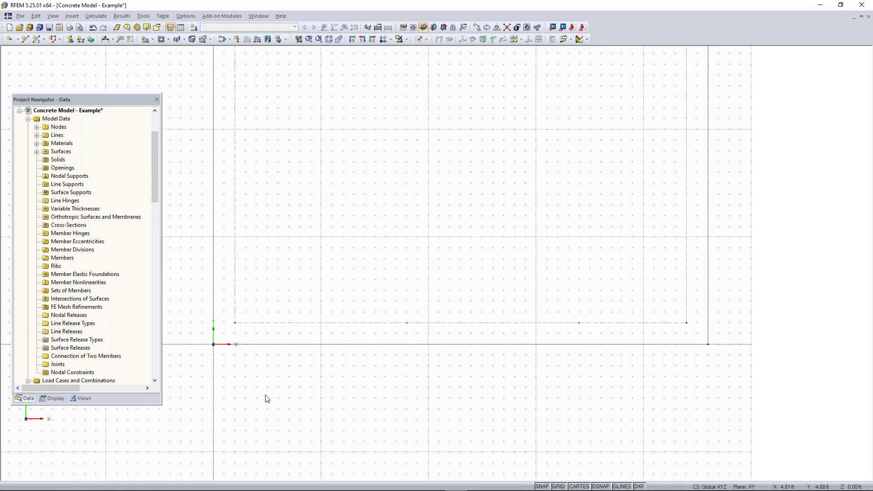
Copy the row of four inset nodes twice in the Y direction at 13 ft spacing, with dX set to 0
left_click_drag(226, 336, 702, 308)
left_click(477, 28)
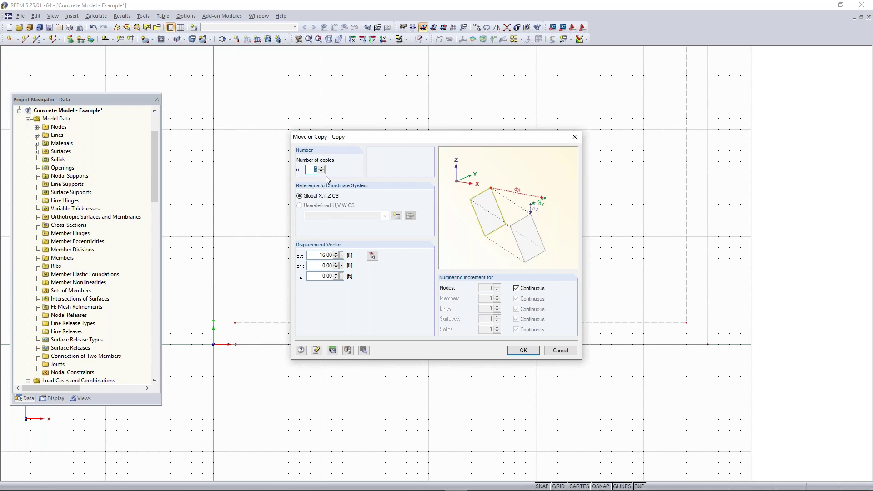
double_click(320, 256)
type("0")
key("Tab")
type("13")
left_click(523, 351)
scroll(553, 371, "down", 5)
middle_click_drag(536, 365, 493, 374)
scroll(501, 344, "up", 2)
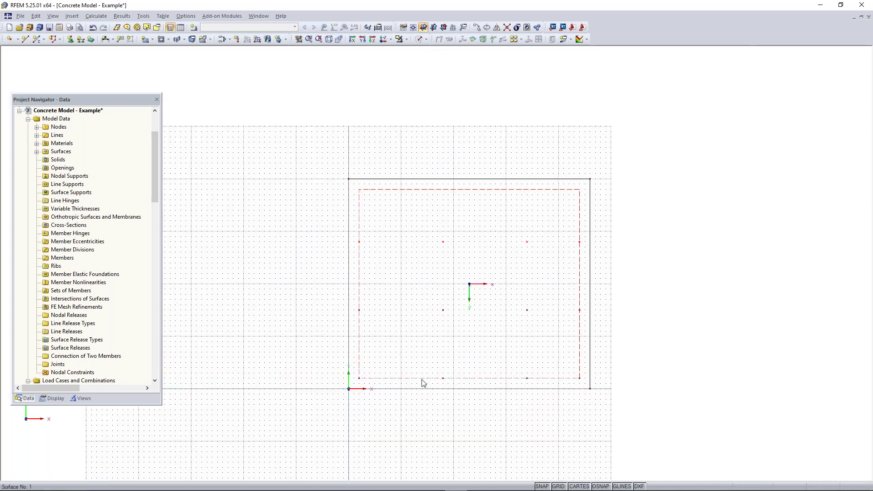
Divide the slab's left edge level with the uppermost inset node row, and its upper edge in line with the second node column
scroll(516, 384, "up", 1)
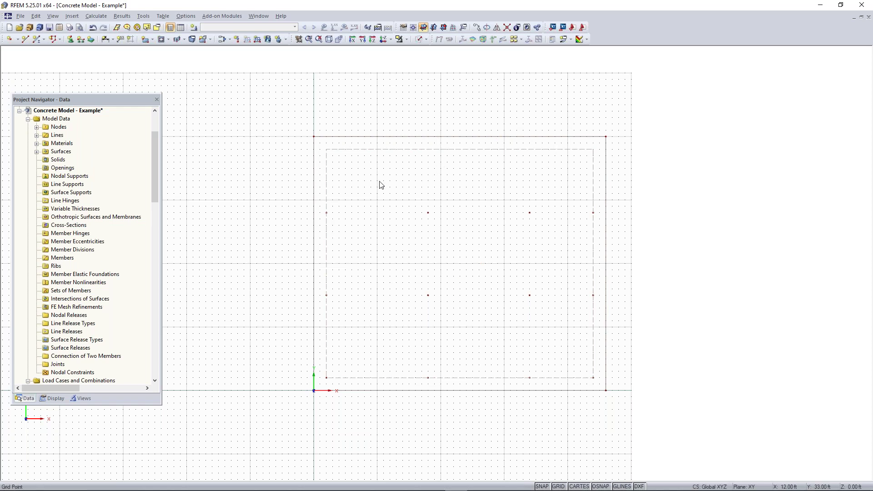
scroll(321, 195, "up", 1)
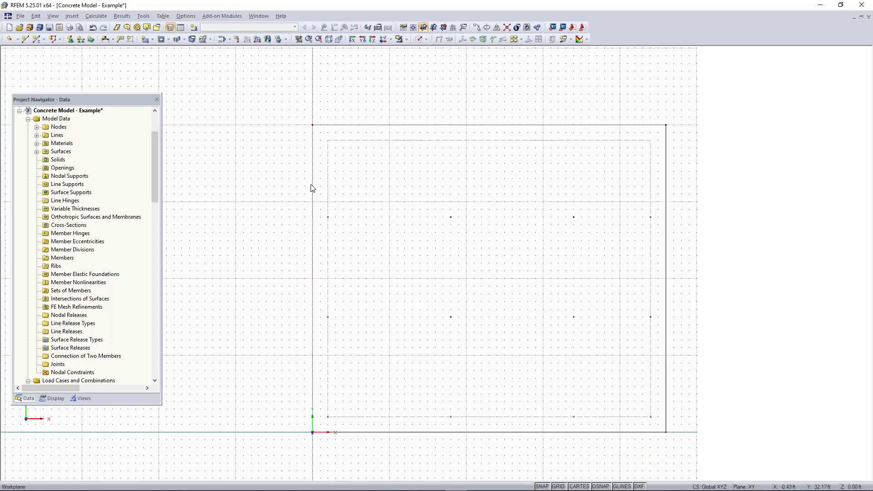
right_click(314, 183)
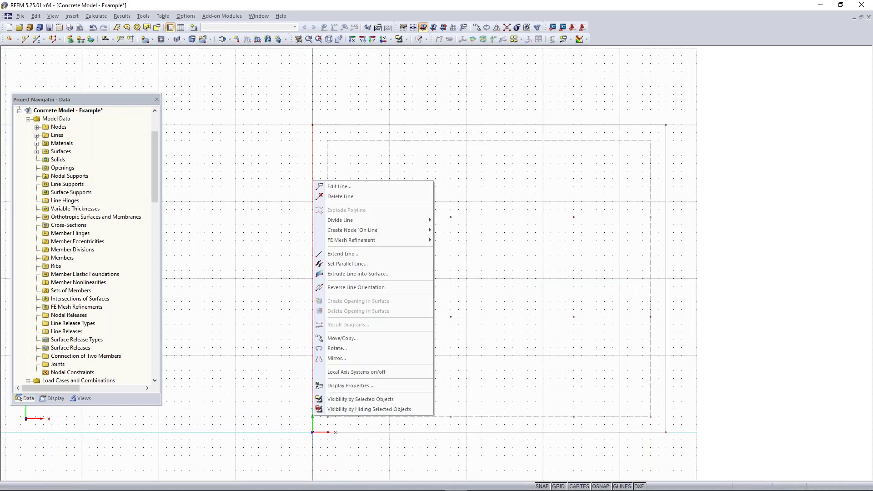
mouse_move(360, 220)
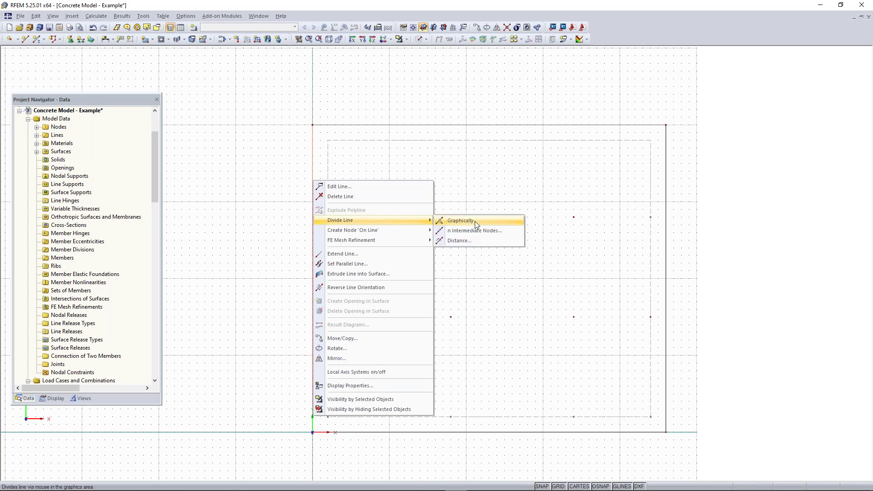
left_click(475, 221)
left_click(313, 132)
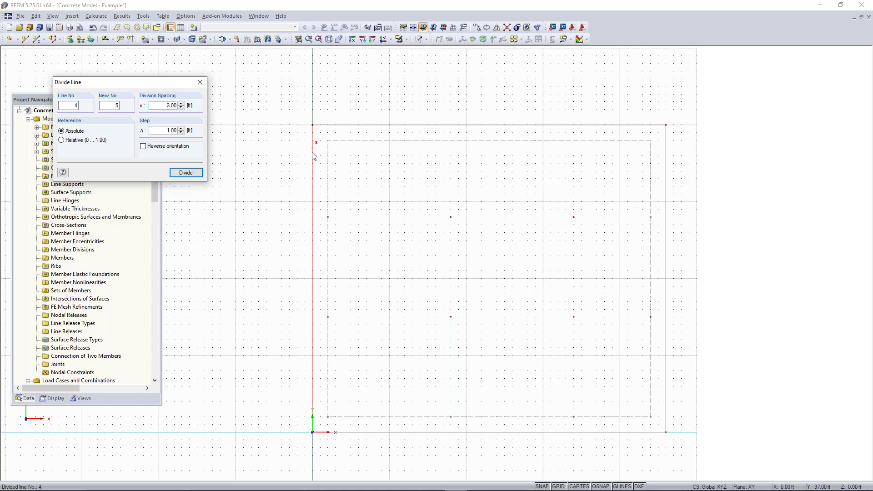
left_click(312, 219)
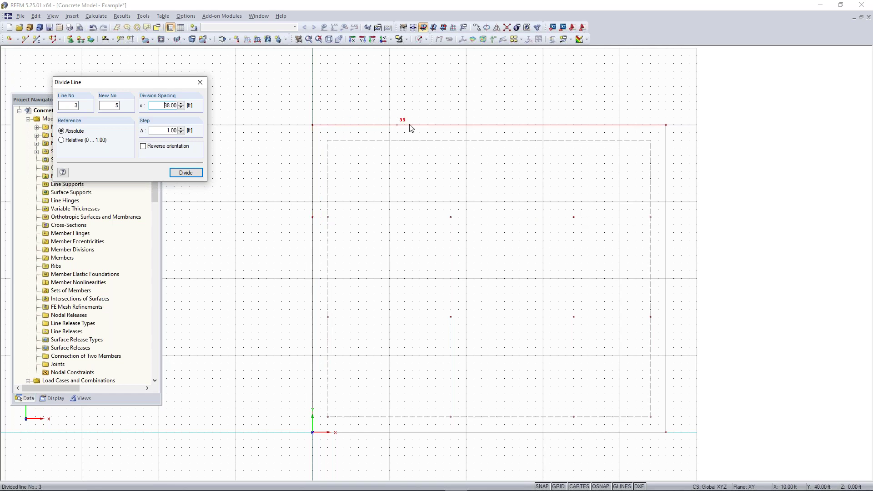
left_click(453, 128)
key("Escape")
Define a new semicircular surface in Concrete f'c = 4000 psi with a constant thickness of 8 in
scroll(344, 213, "down", 2)
middle_click_drag(348, 277, 309, 249)
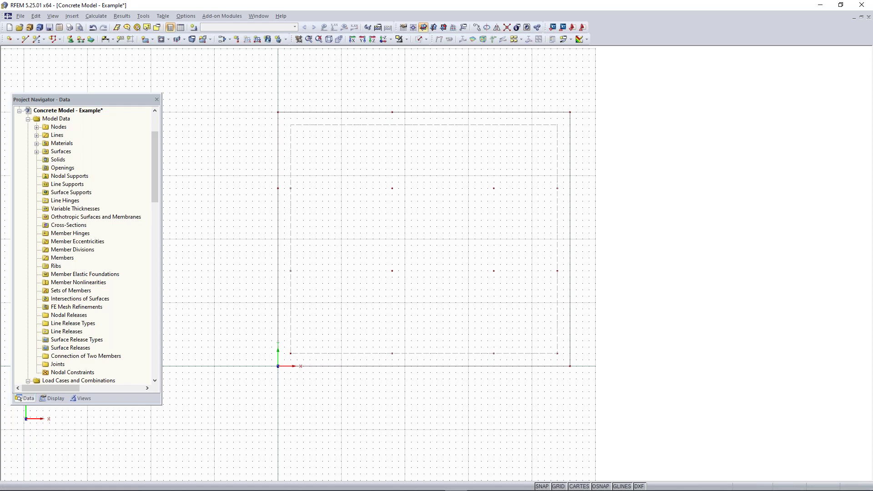
middle_click_drag(594, 146, 483, 141)
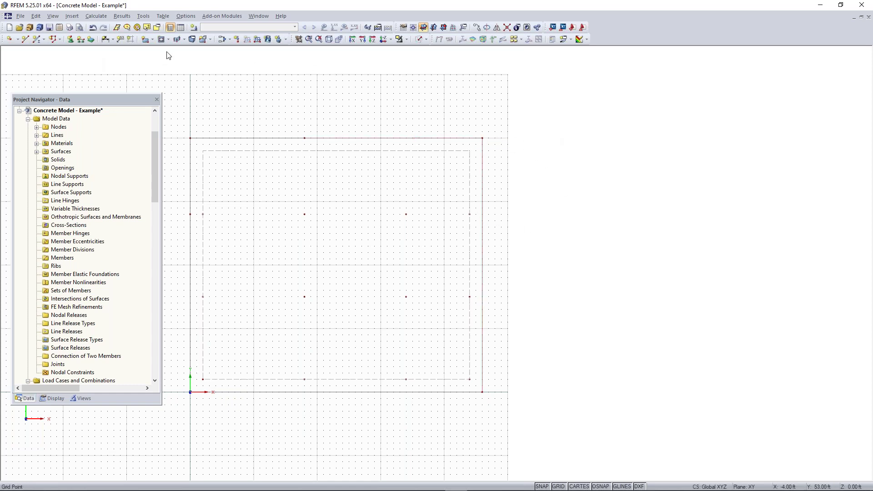
left_click(152, 40)
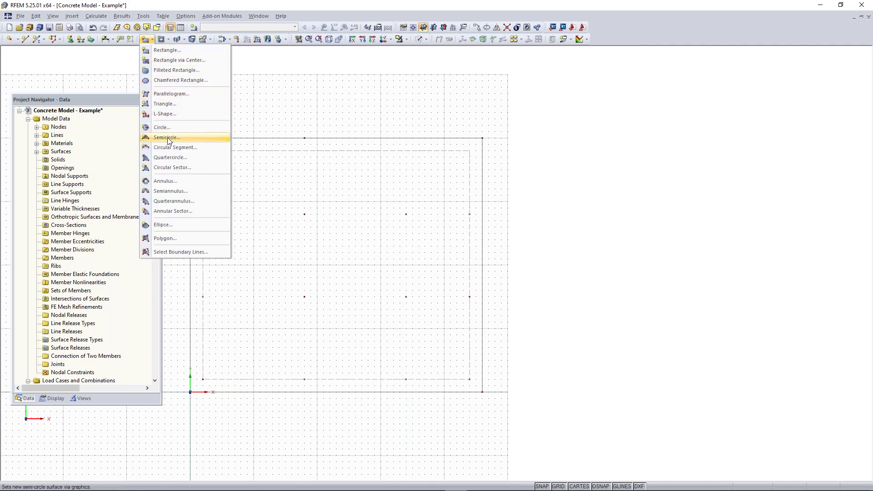
left_click(143, 41)
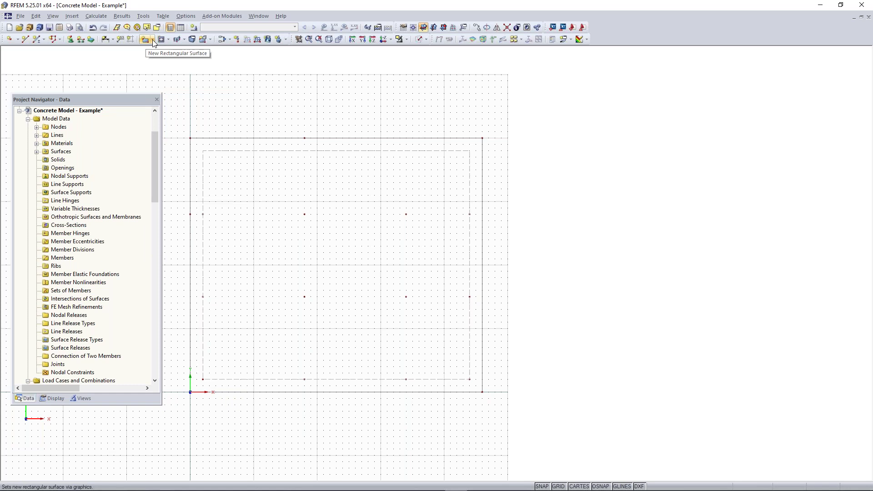
left_click(153, 41)
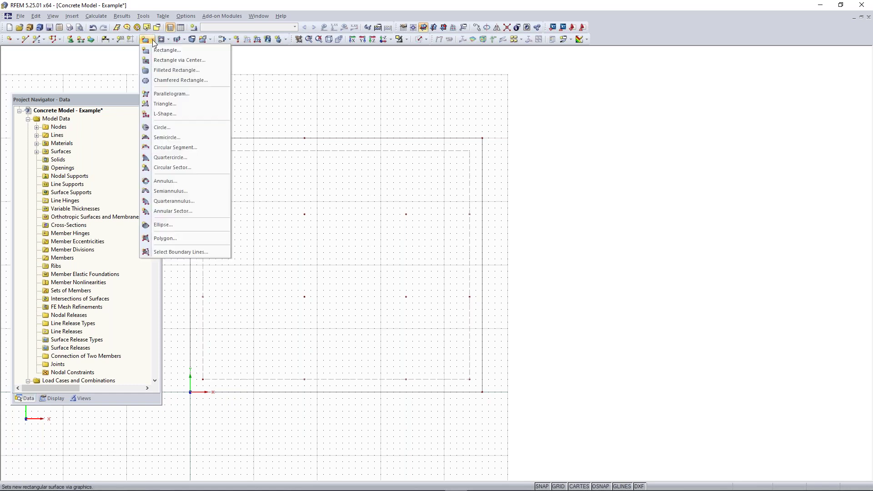
left_click(168, 138)
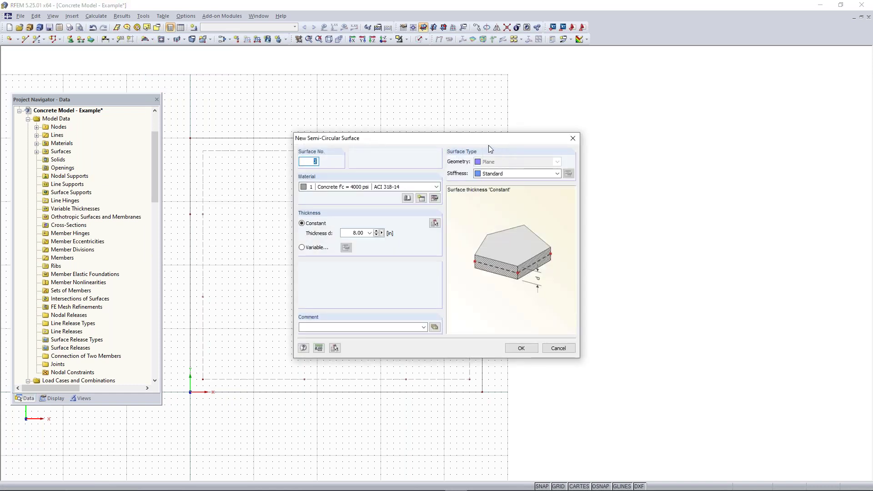
left_click_drag(479, 137, 220, 138)
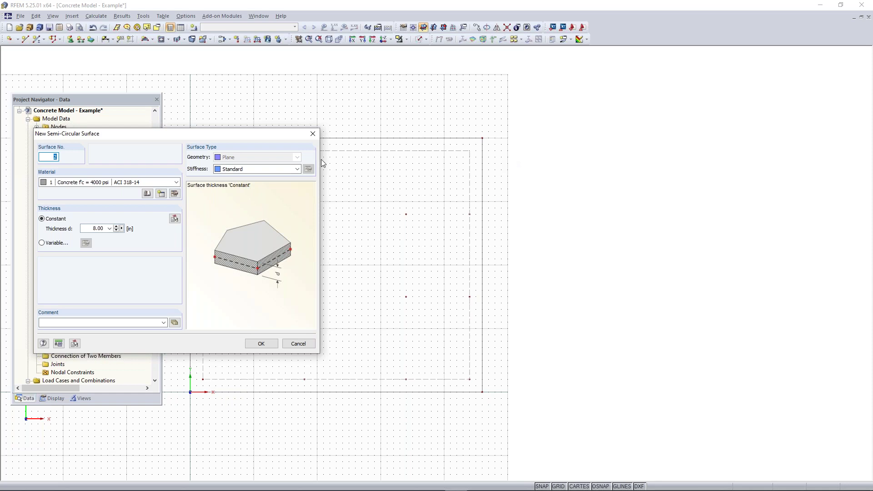
left_click(89, 228)
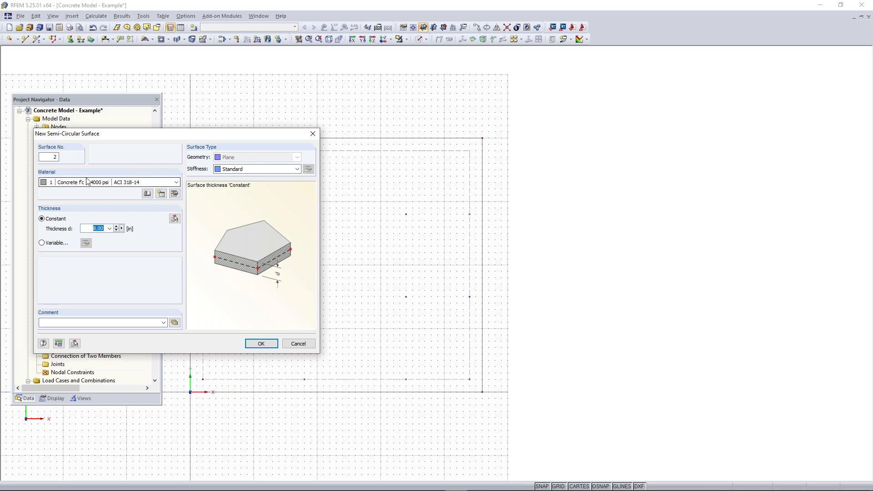
left_click(260, 344)
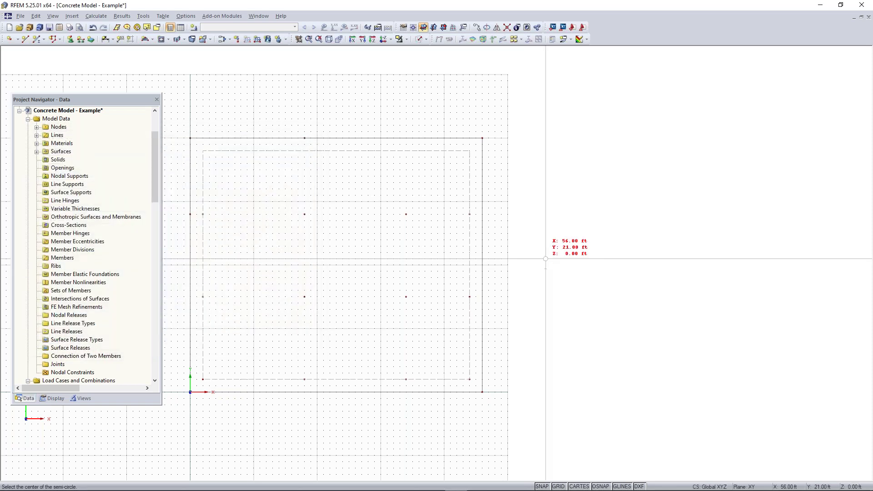
Place the semicircle outward from the slab's right edge, centred at X 46 ft, Y 33 ft and starting at corner X 46 ft, Y 40 ft
scroll(495, 208, "up", 1)
scroll(495, 207, "up", 1)
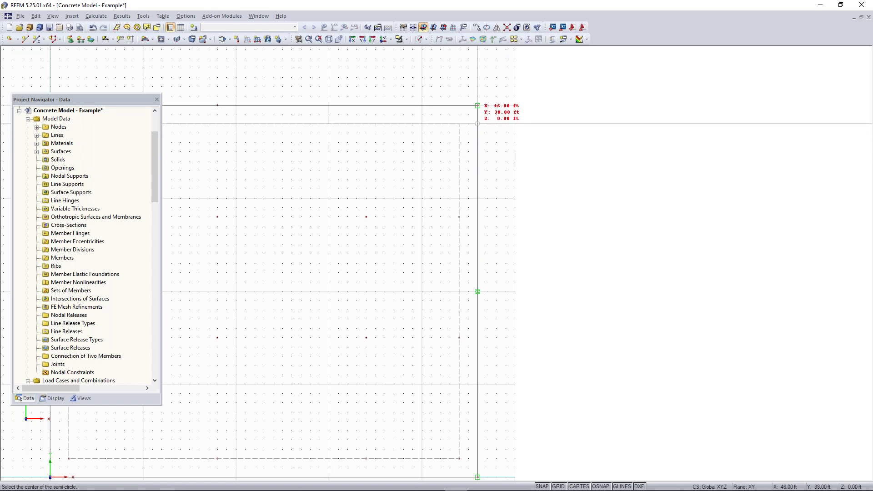
left_click(478, 170)
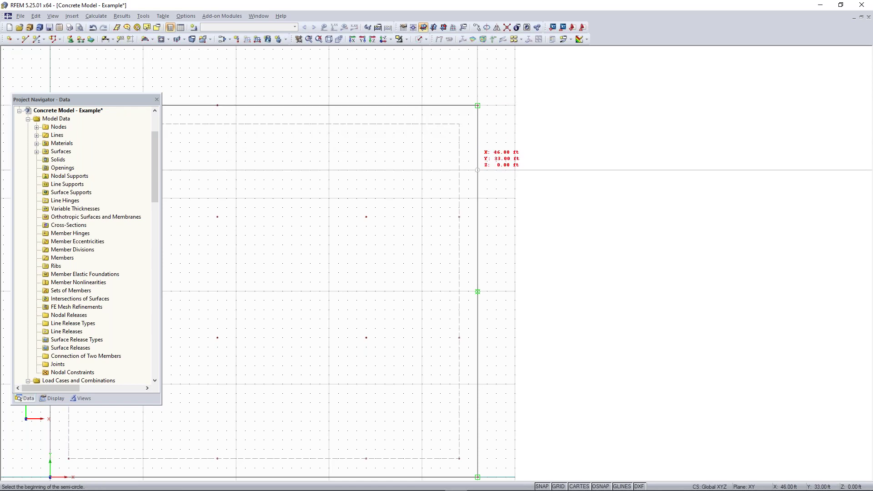
left_click(477, 106)
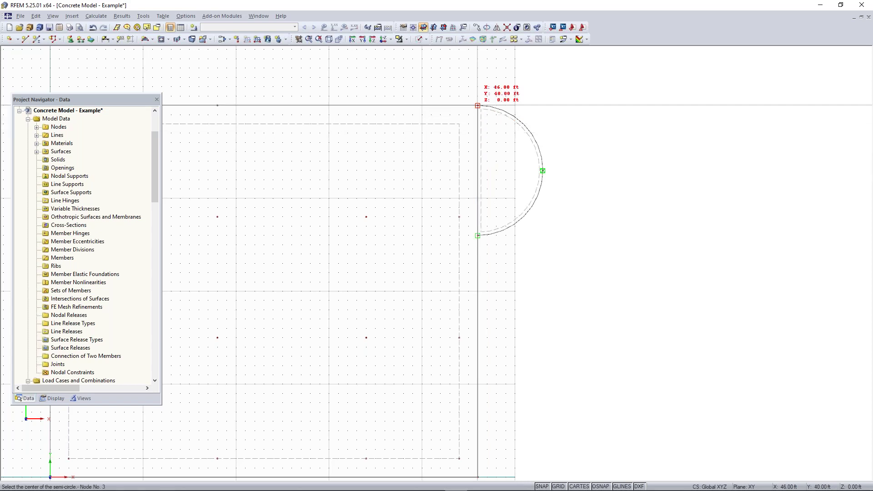
key("Escape")
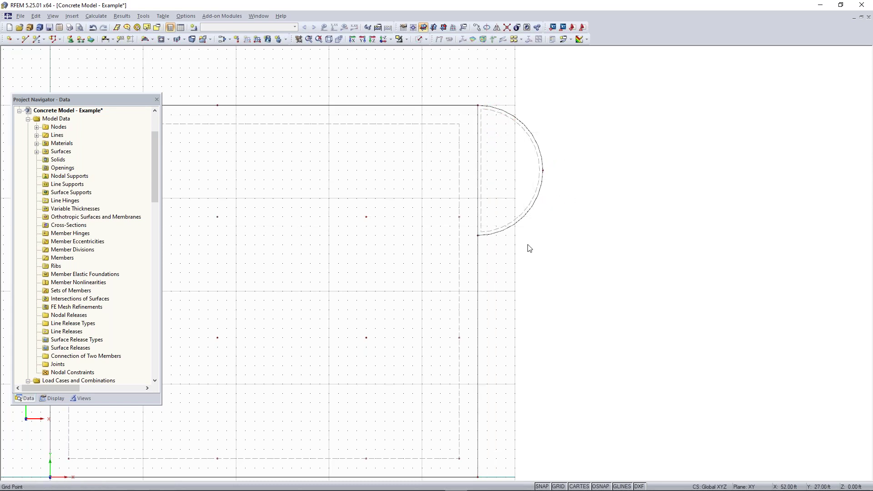
Select the whole model and copy it once by 11.83 ft in the Z direction, with dY set to 0
middle_click_drag(495, 290, 516, 160, "ctrl")
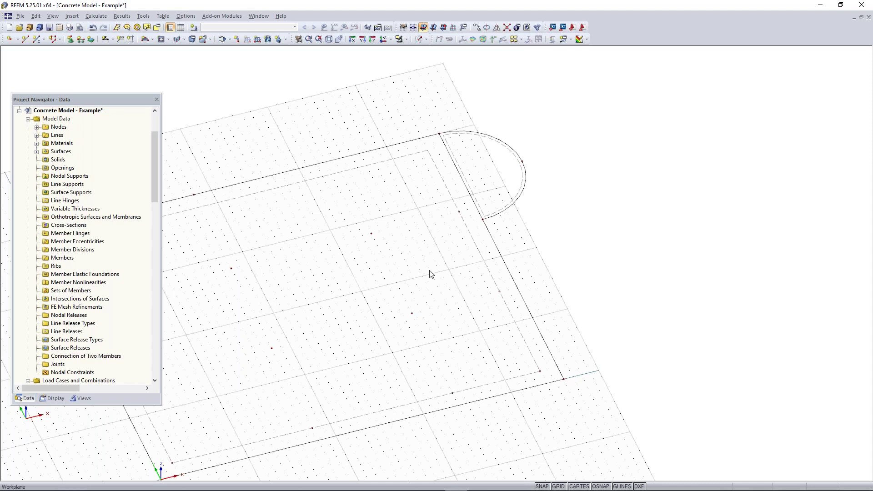
middle_click_drag(384, 299, 501, 273)
scroll(500, 274, "down", 2)
middle_click_drag(458, 310, 411, 229, "ctrl")
middle_click_drag(488, 287, 457, 292)
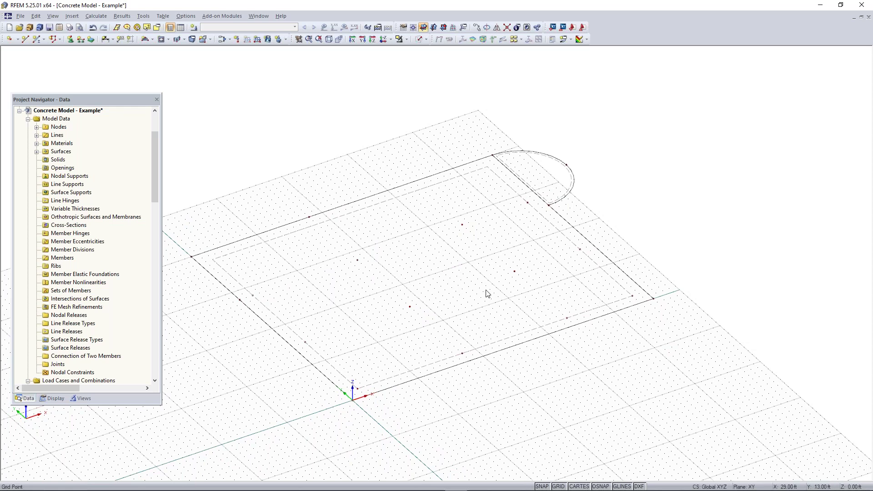
scroll(639, 173, "down", 2)
middle_click_drag(645, 163, 627, 166)
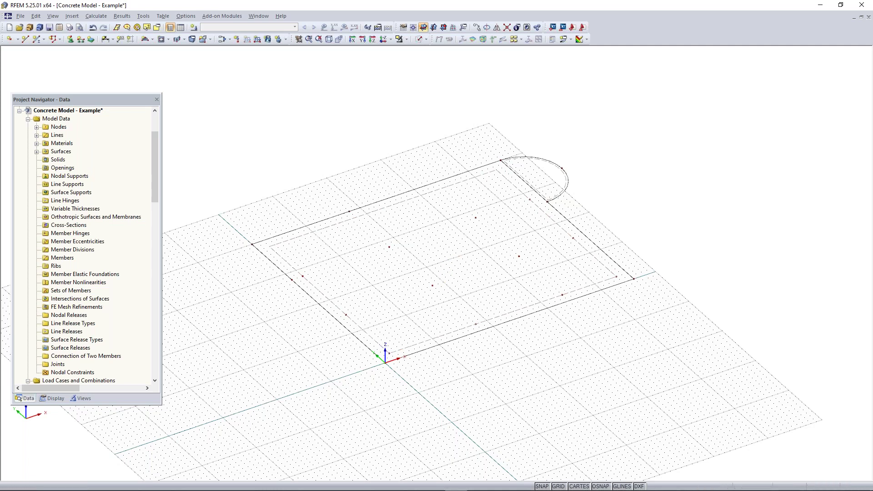
left_click_drag(641, 134, 234, 413)
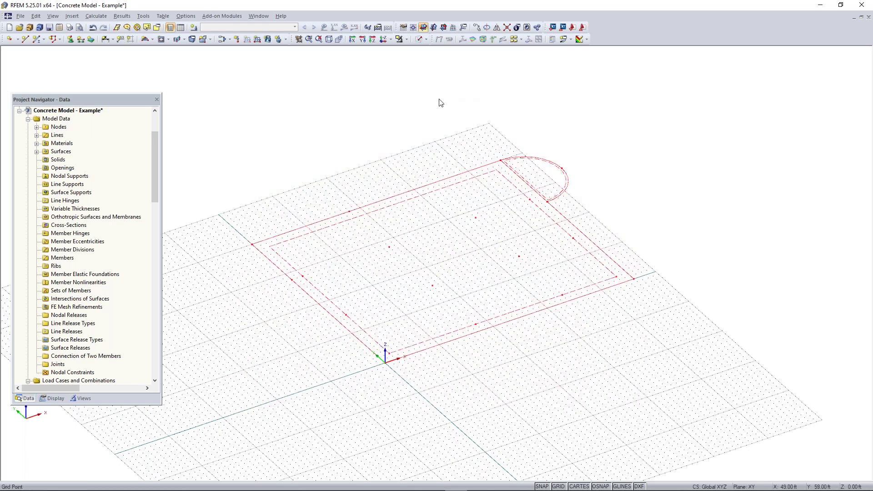
left_click(477, 27)
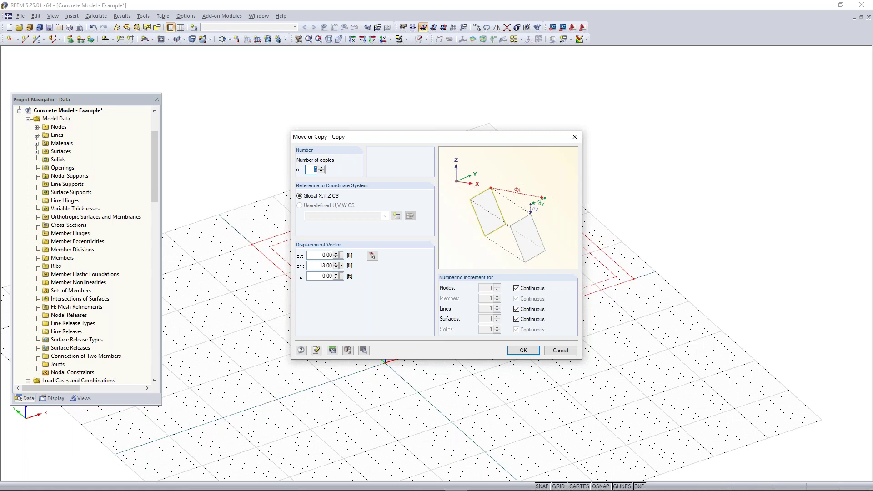
left_click(323, 171)
left_click_drag(313, 267, 392, 267)
type("0")
double_click(322, 276)
type("11.83")
left_click(520, 350)
View the two floor levels from above in the reverse Z direction with perspective projection
middle_click_drag(494, 393, 570, 265, "ctrl")
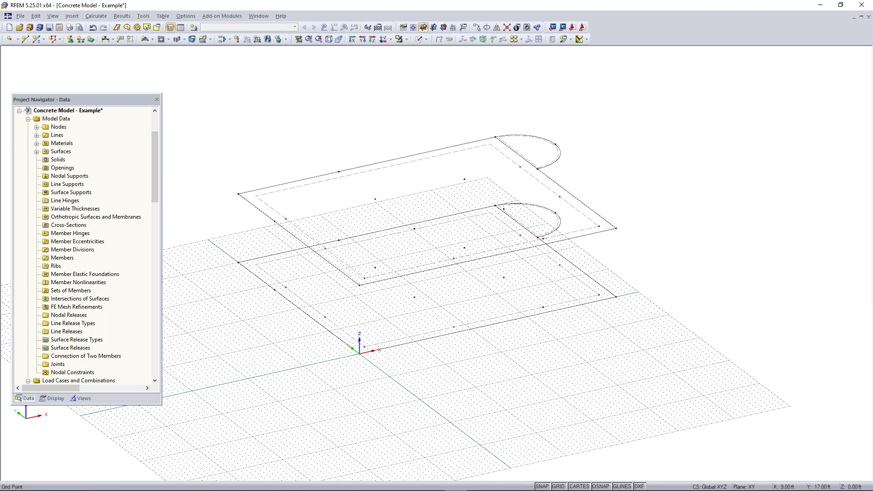
left_click(329, 40)
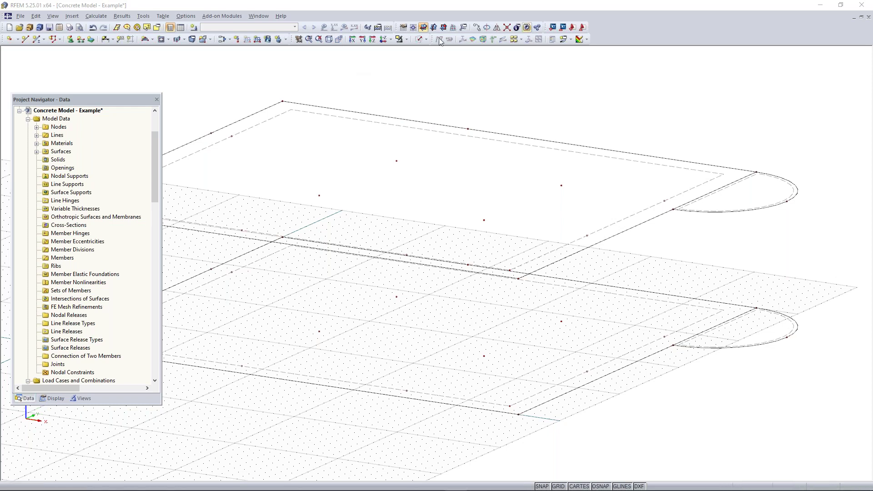
left_click(383, 40)
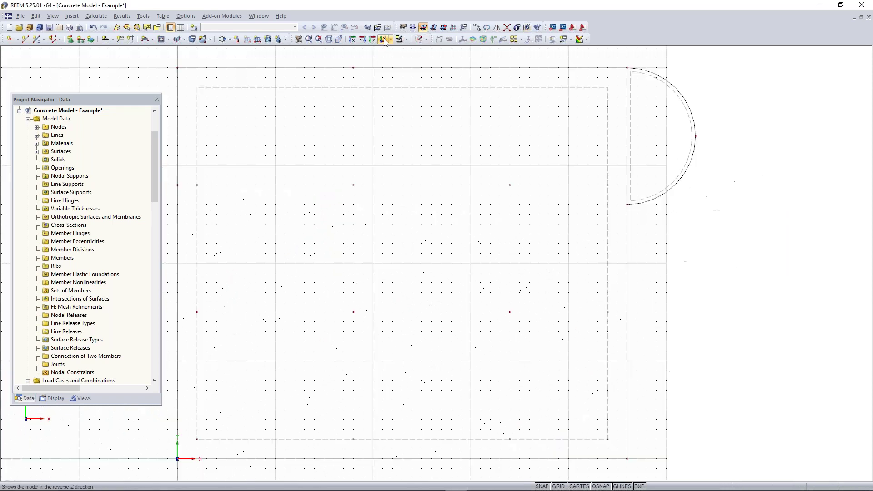
scroll(370, 121, "down", 1)
middle_click_drag(374, 121, 411, 121)
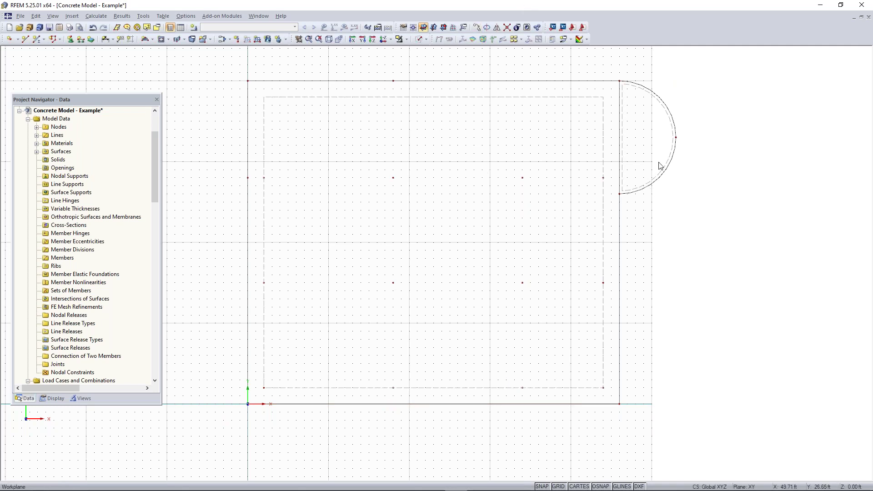
left_click(339, 40)
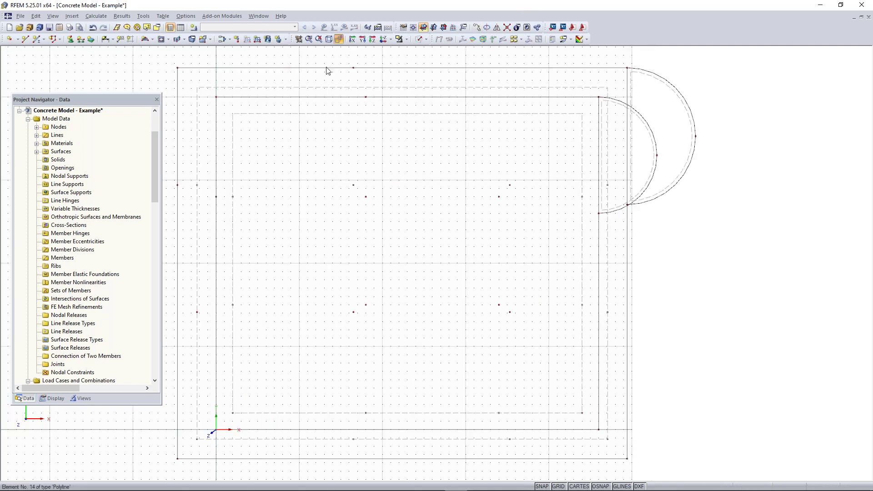
Display the model as solid transparent and show the numbering of its nodes, lines and surfaces
left_click(422, 40)
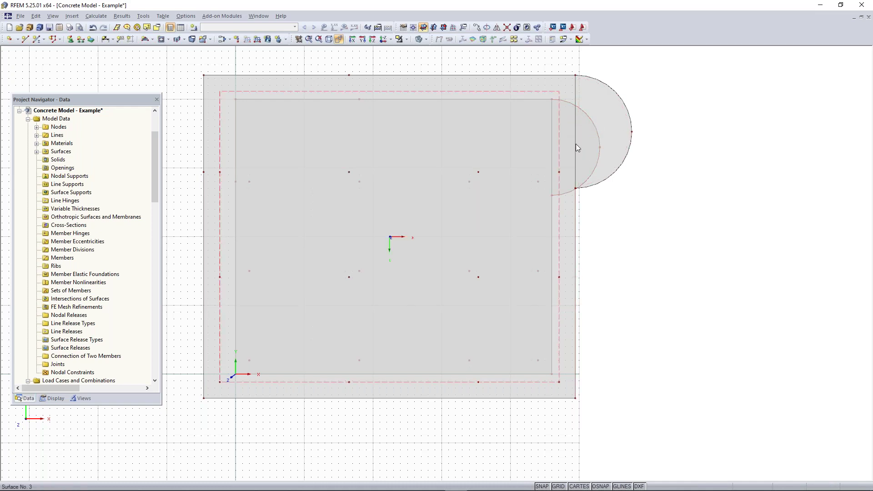
scroll(598, 126, "up", 2)
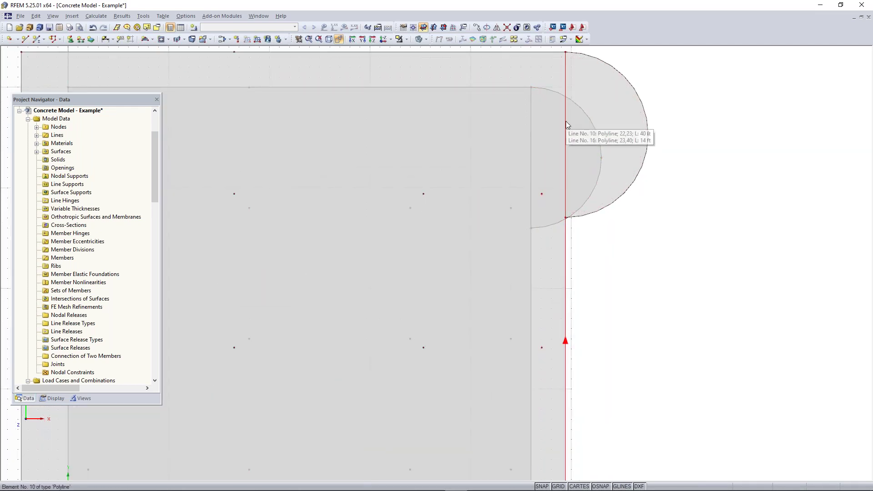
scroll(565, 244, "down", 1)
scroll(565, 244, "down", 1)
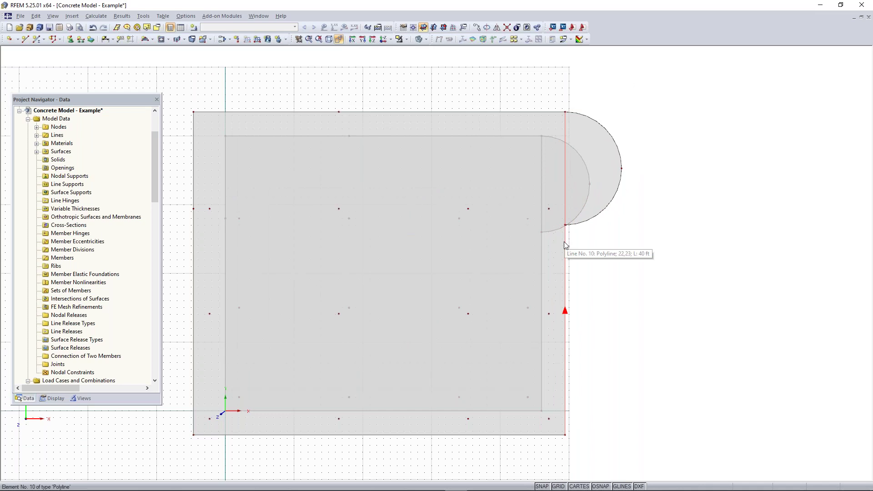
right_click(600, 251)
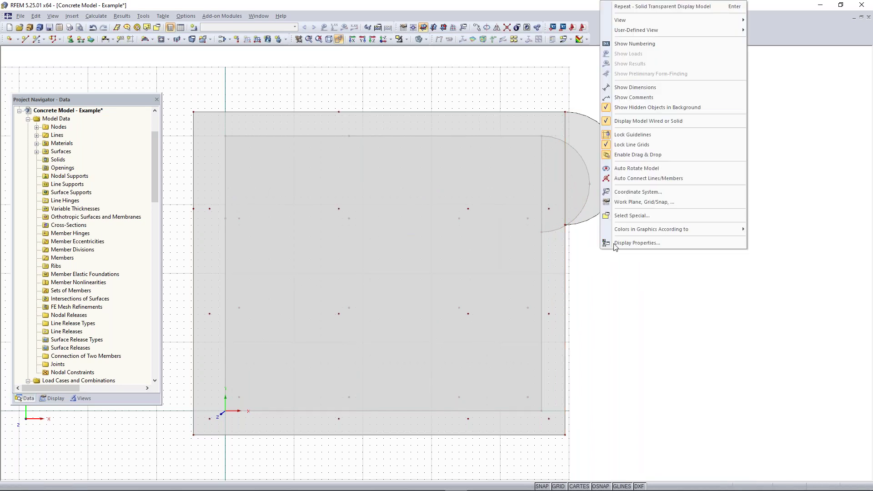
left_click(618, 44)
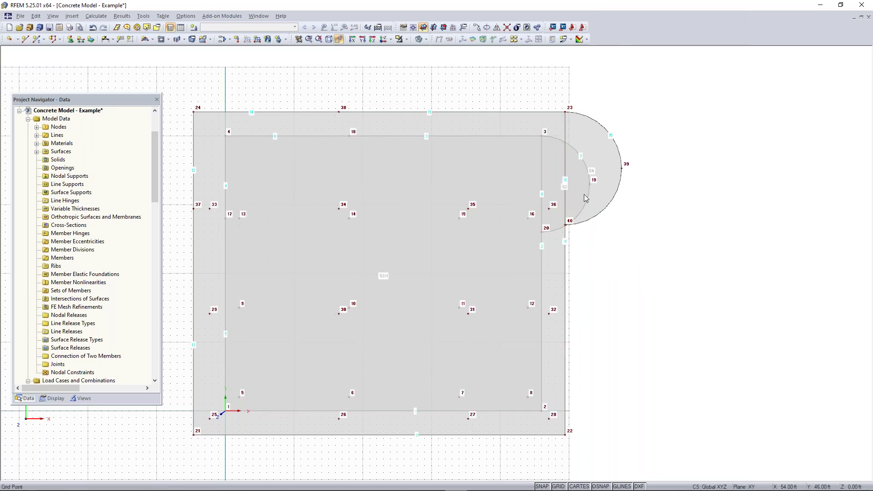
scroll(566, 255, "up", 1)
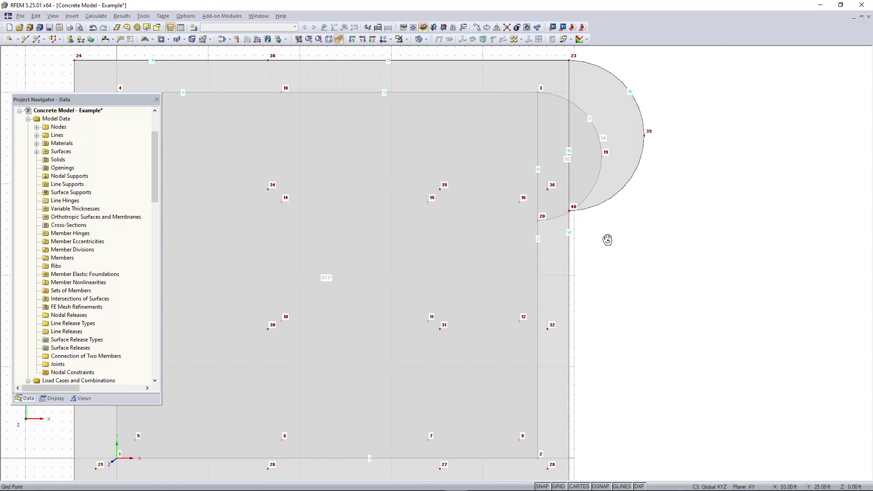
Connect the touching lines at node 40, where the semicircle's end meets the upper slab's straight edge
middle_click_drag(606, 239, 617, 248, "ctrl")
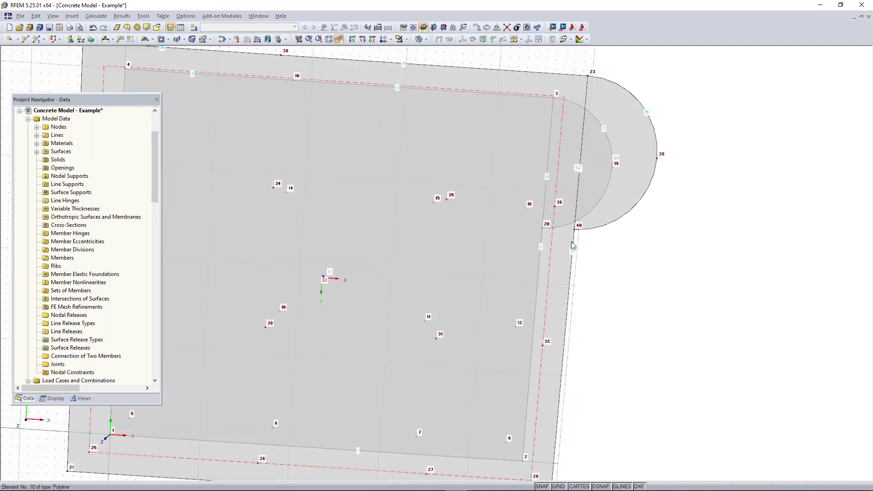
scroll(572, 245, "up", 3)
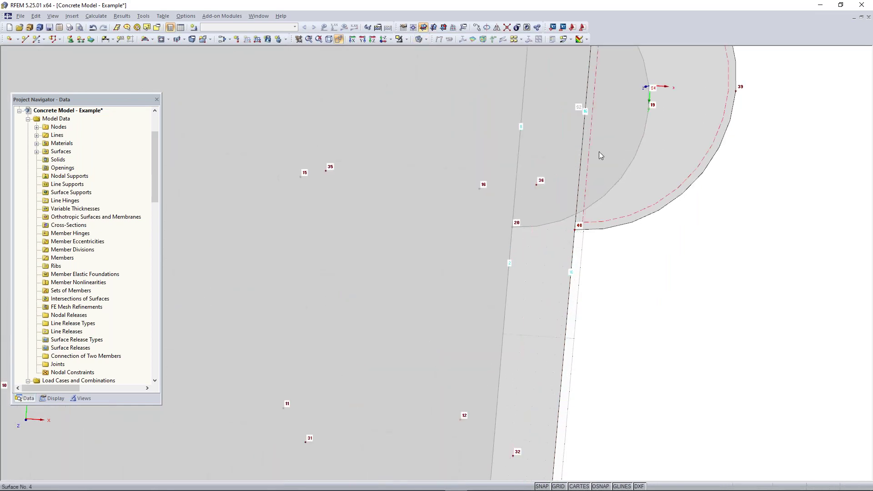
left_click(506, 28)
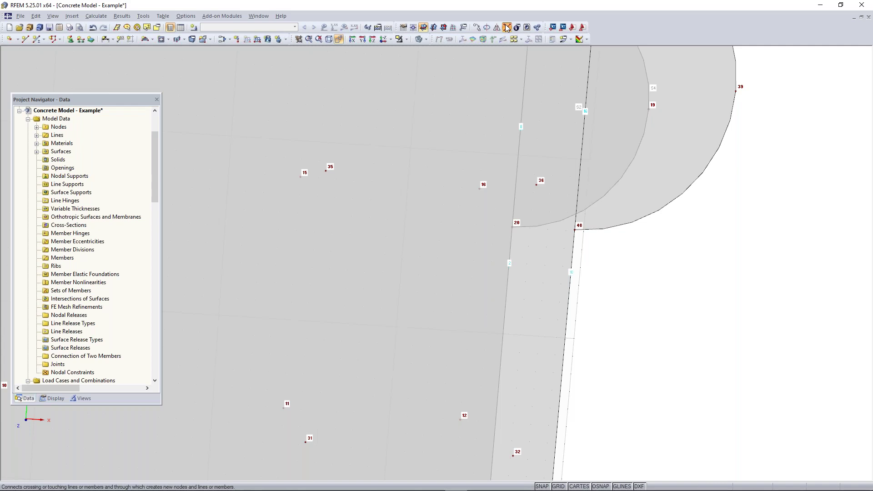
left_click_drag(593, 250, 564, 224)
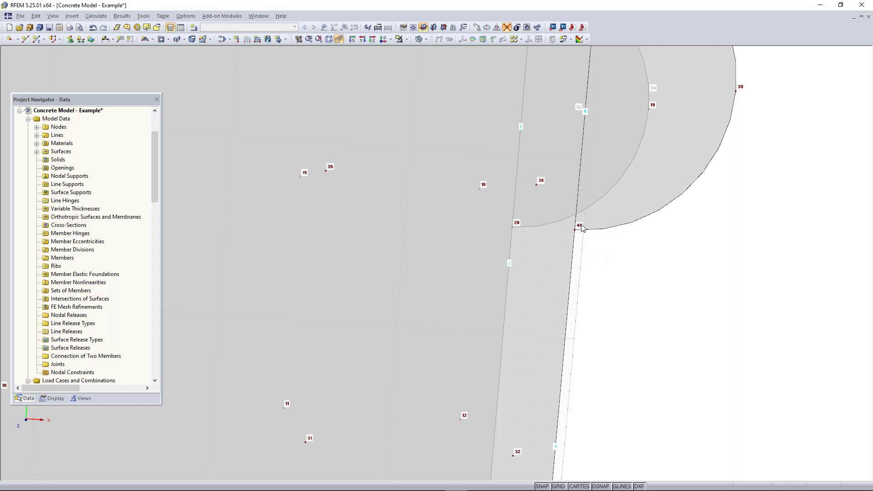
key("Escape")
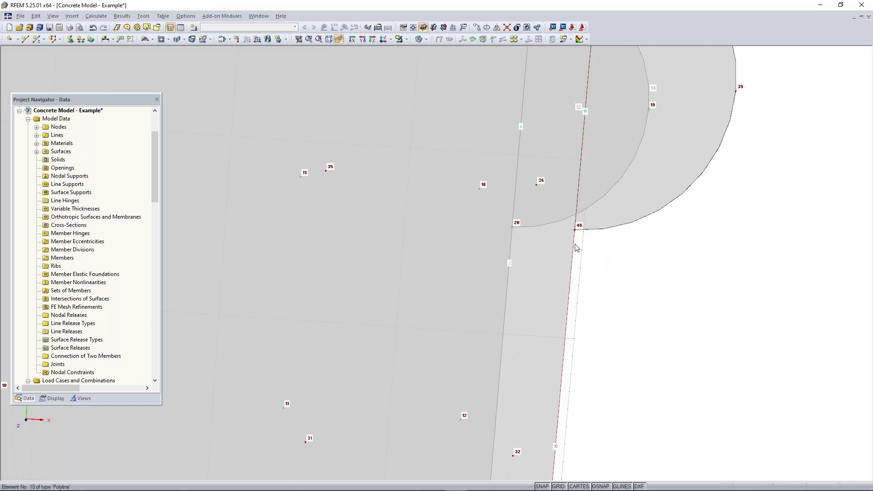
scroll(574, 247, "down", 4)
scroll(575, 197, "up", 1)
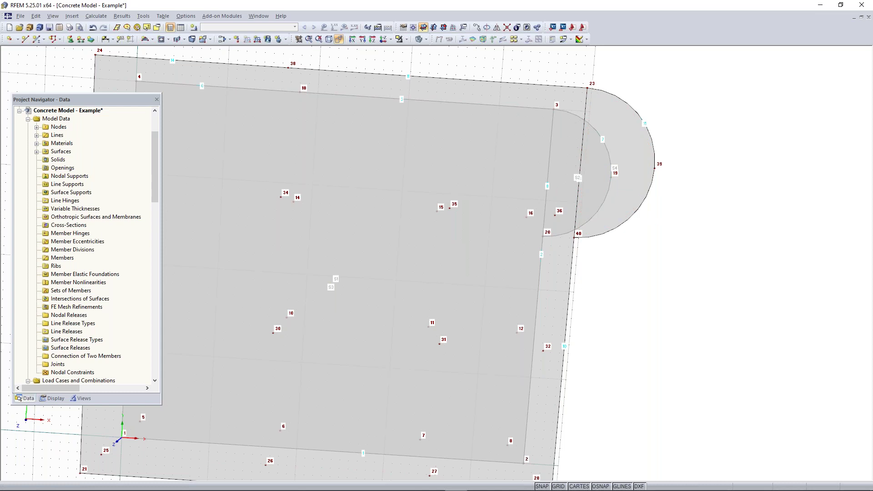
Divide the upper level's line between nodes 23 and 40 by a new intermediate node 7 ft (50 %) from its start
right_click(581, 160)
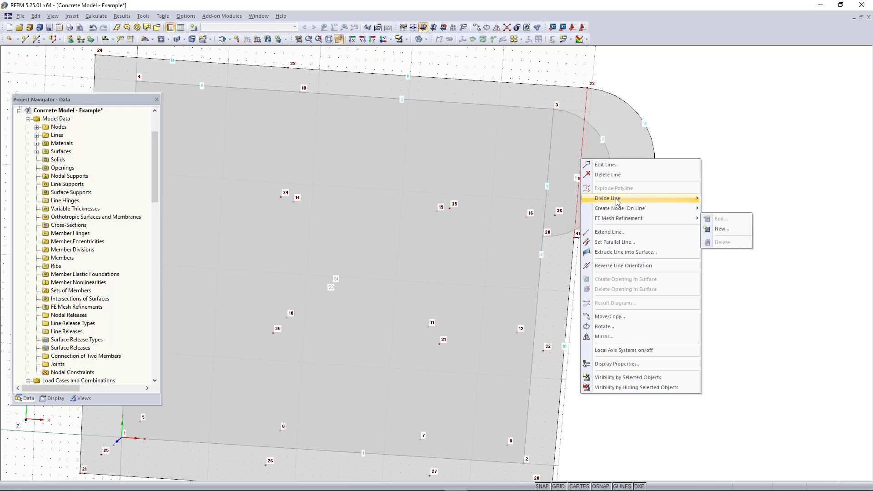
mouse_move(616, 201)
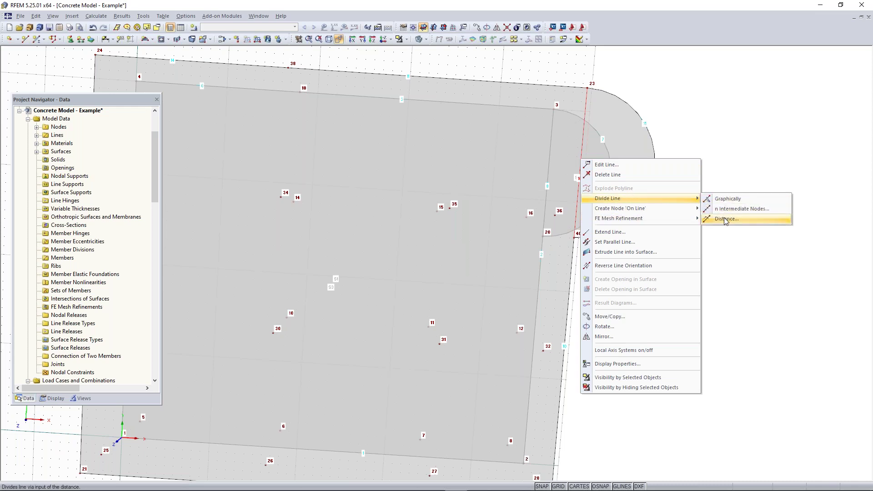
left_click(725, 220)
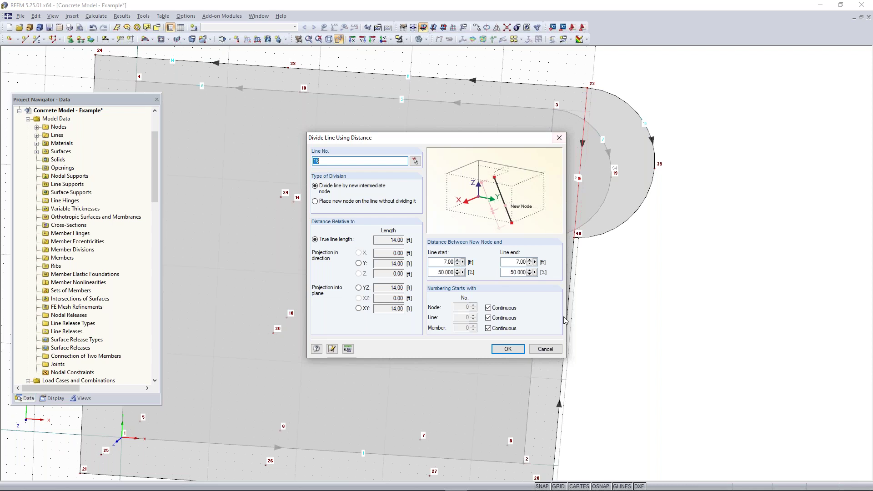
left_click(508, 349)
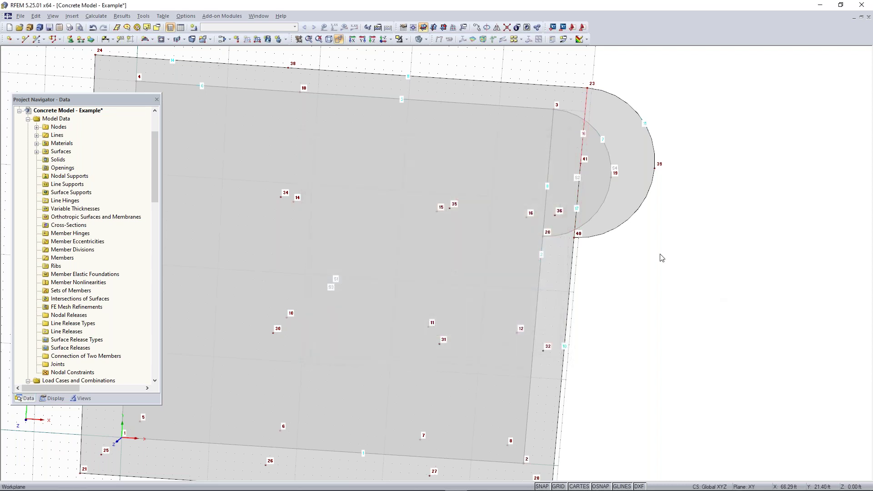
Turn off the perspective projection and show both floor levels in isometric view
scroll(592, 168, "up", 4)
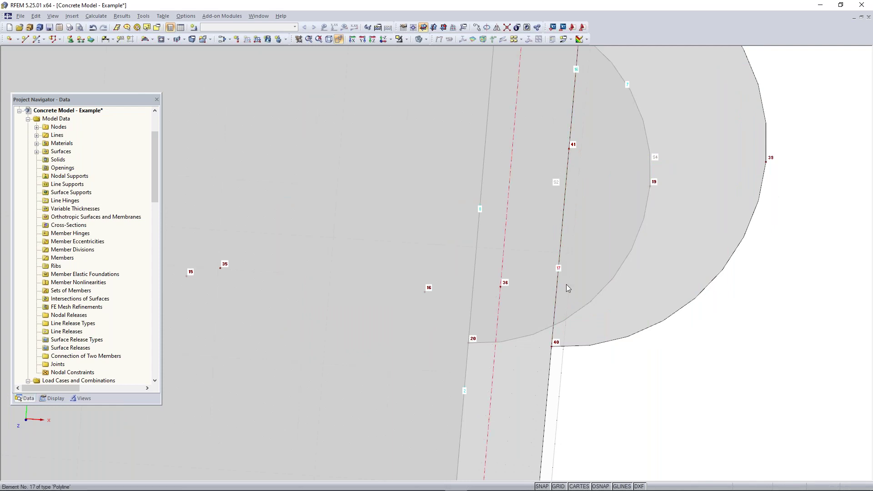
scroll(569, 284, "down", 1)
middle_click_drag(602, 402, 613, 292)
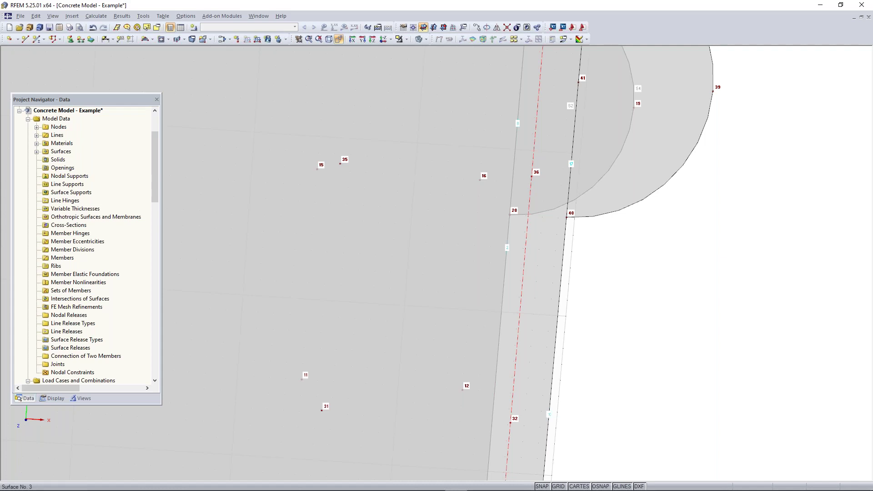
scroll(584, 272, "down", 5)
middle_click_drag(593, 294, 600, 148, "ctrl")
left_click(339, 39)
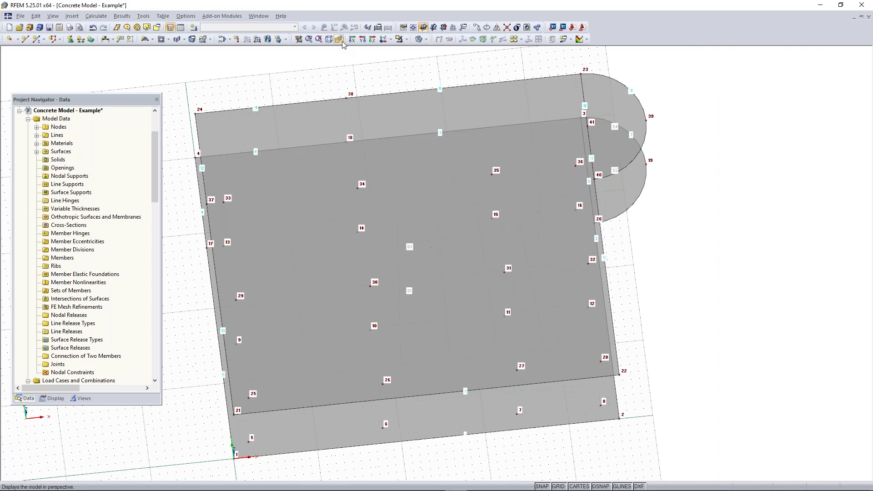
left_click(329, 39)
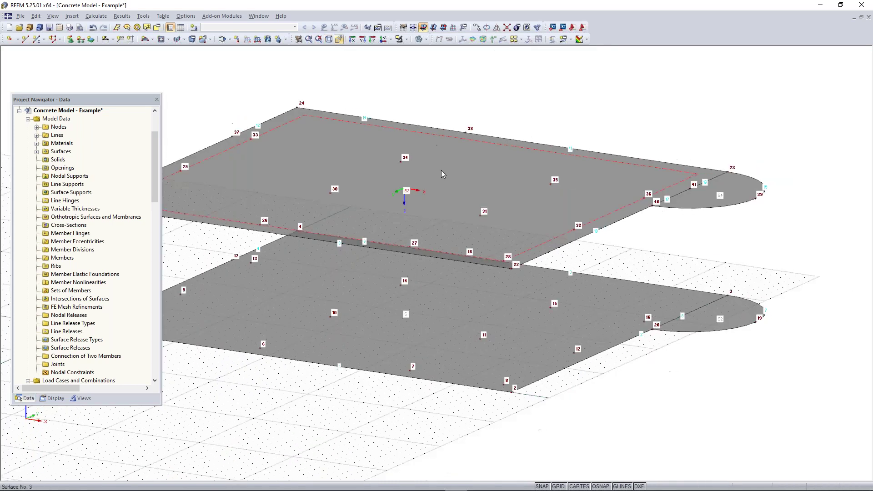
middle_click_drag(702, 130, 633, 189, "ctrl")
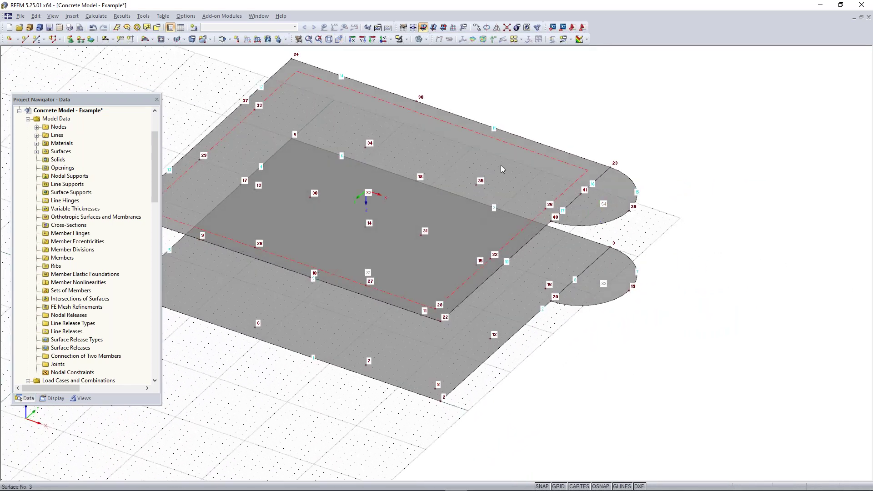
Delete the upper level's rectangular slab surface and its semicircular surface, keeping their boundary lines
left_click(503, 169)
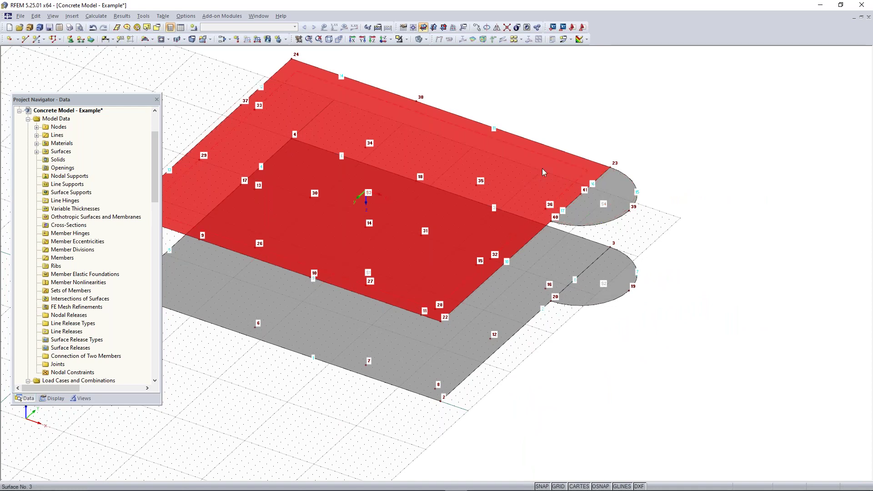
key("Delete")
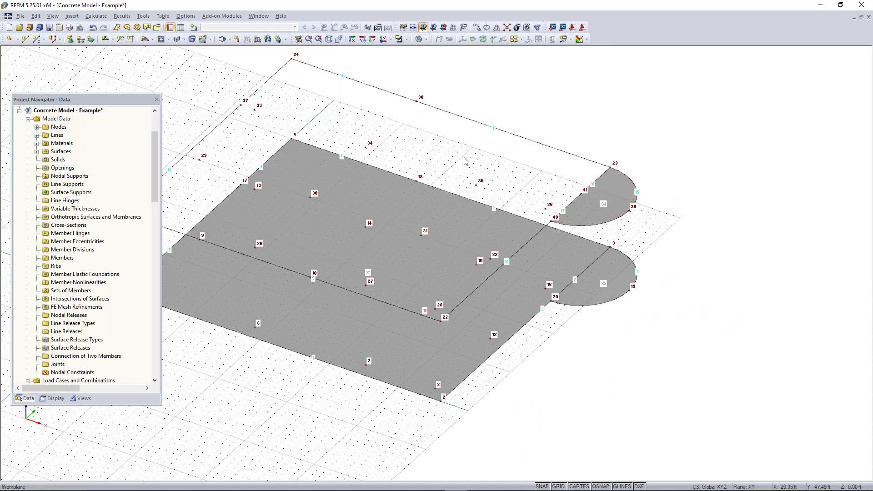
left_click(607, 196)
key("Delete")
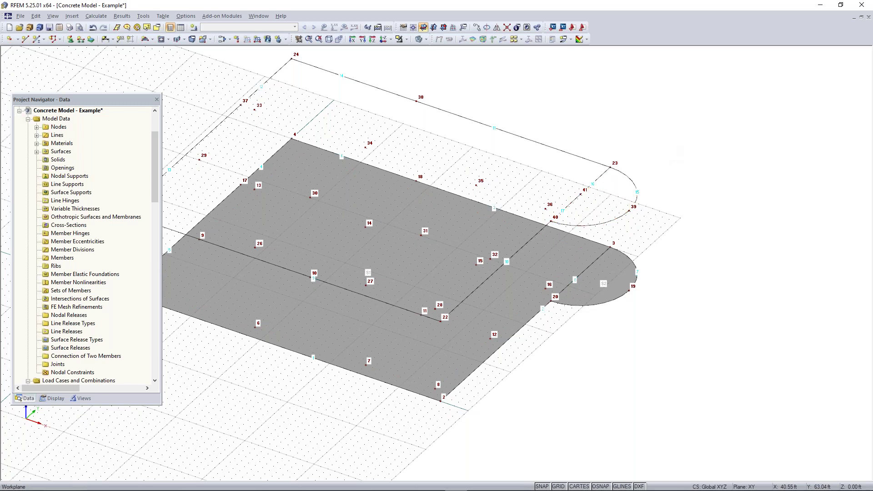
Select the upper level's two line segments between nodes 23, 41 and 40 in the list of lines and delete them
scroll(633, 196, "up", 2)
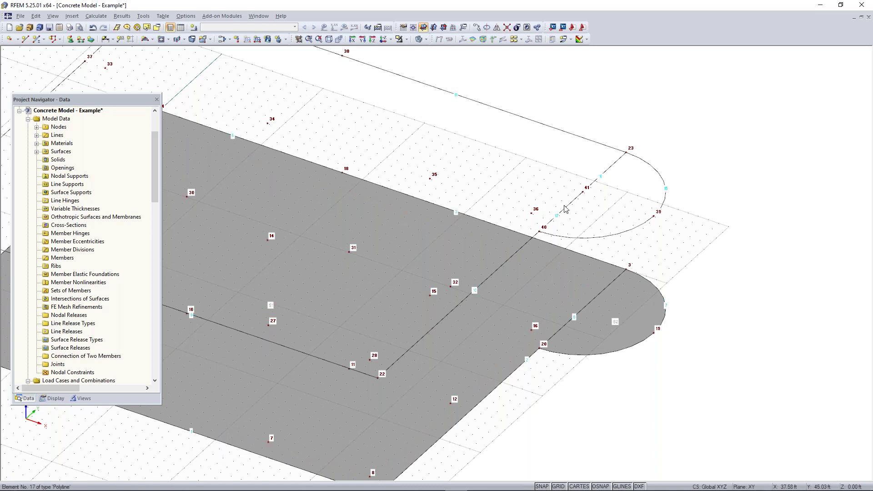
middle_click_drag(470, 224, 561, 221)
middle_click_drag(561, 222, 756, 197, "ctrl")
middle_click_drag(756, 196, 729, 237)
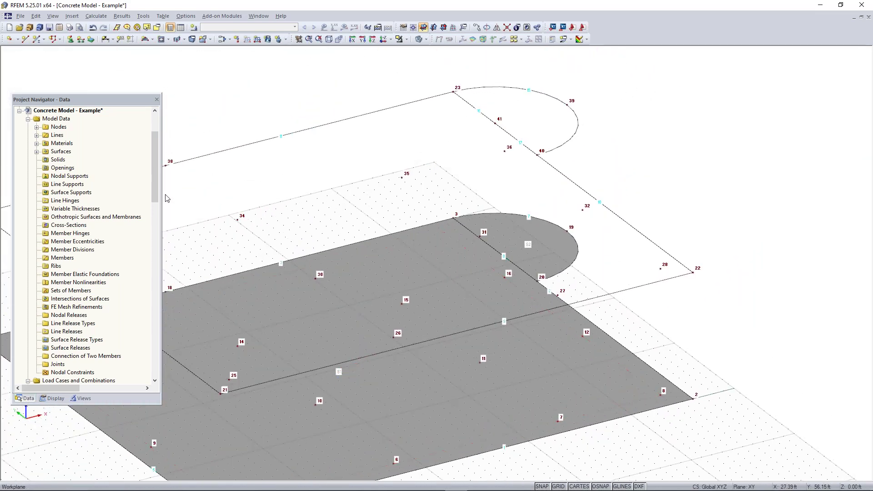
left_click(37, 136)
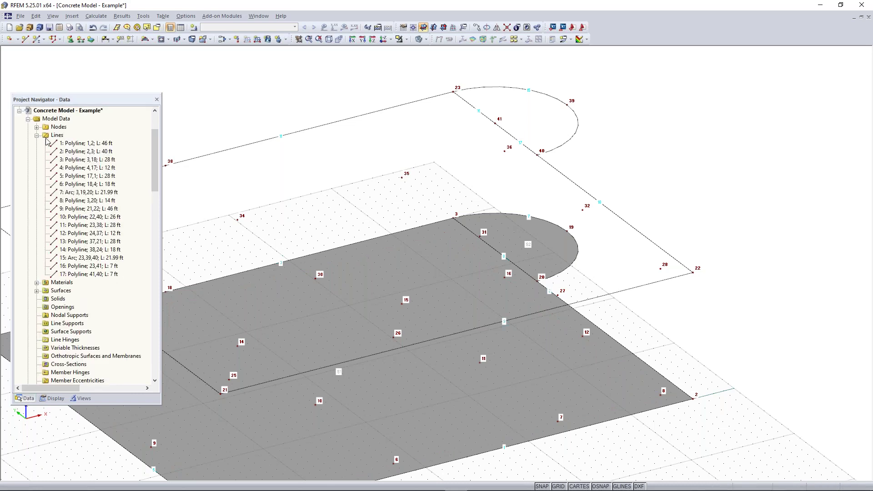
left_click(79, 266)
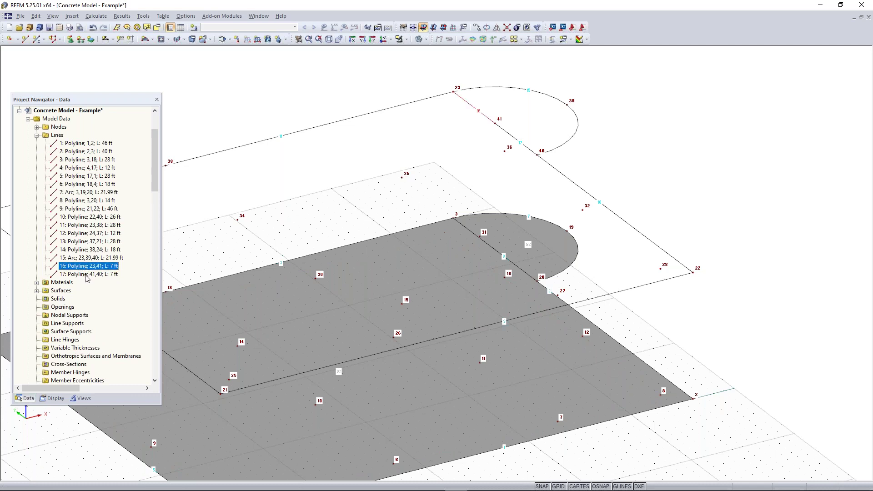
left_click(91, 275, "ctrl")
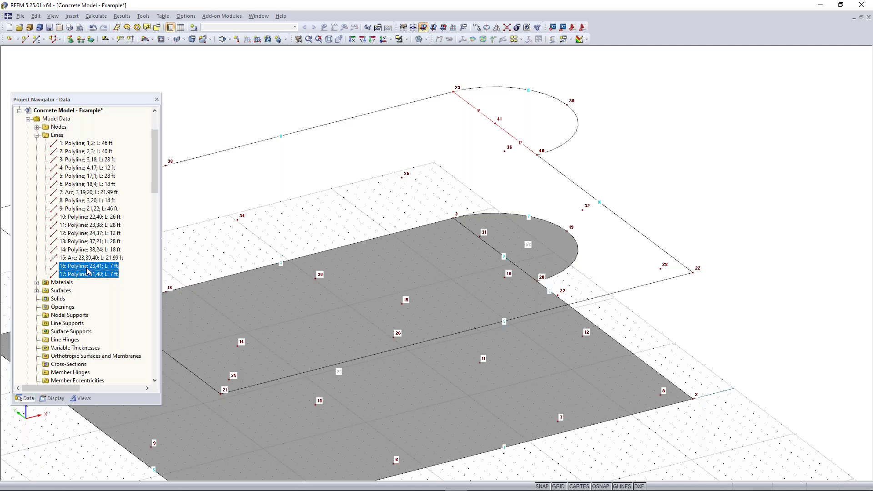
key("Delete")
Create a plane surface, 12 in thick in 4000 psi concrete with standard stiffness, from the upper level's outer boundary lines including the arc
middle_click_drag(526, 172, 513, 206, "ctrl")
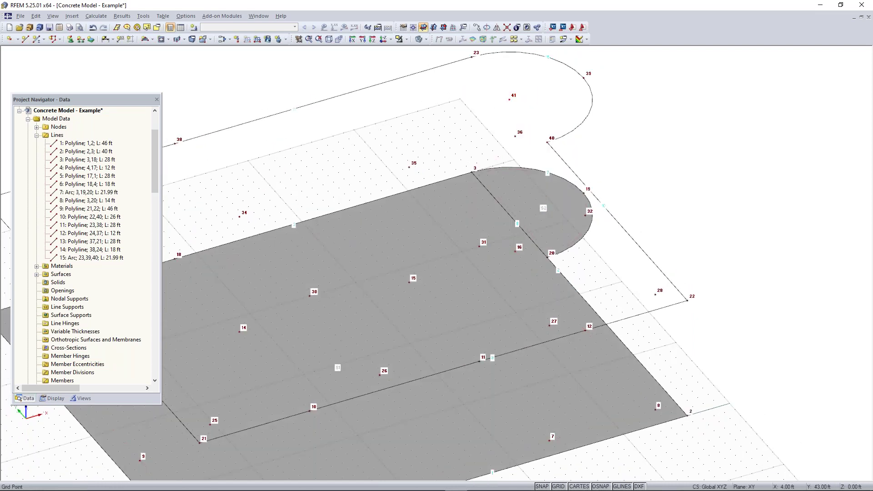
middle_click_drag(229, 229, 437, 157, "ctrl")
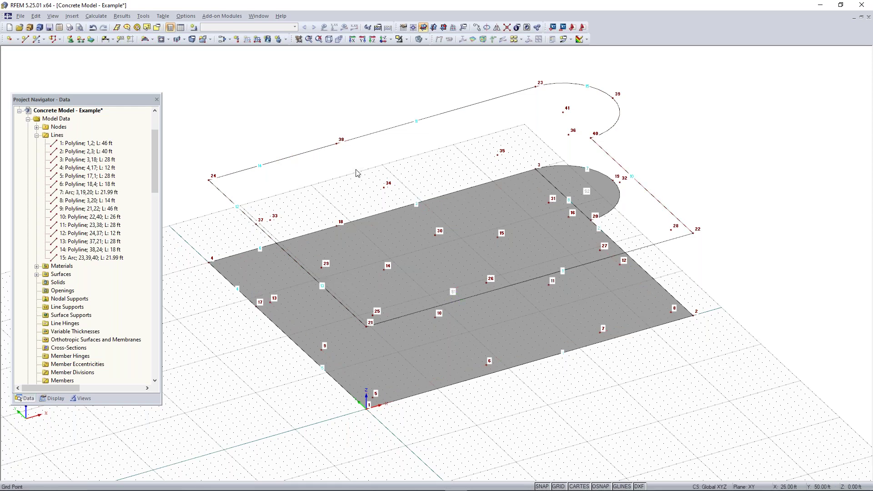
left_click(154, 40)
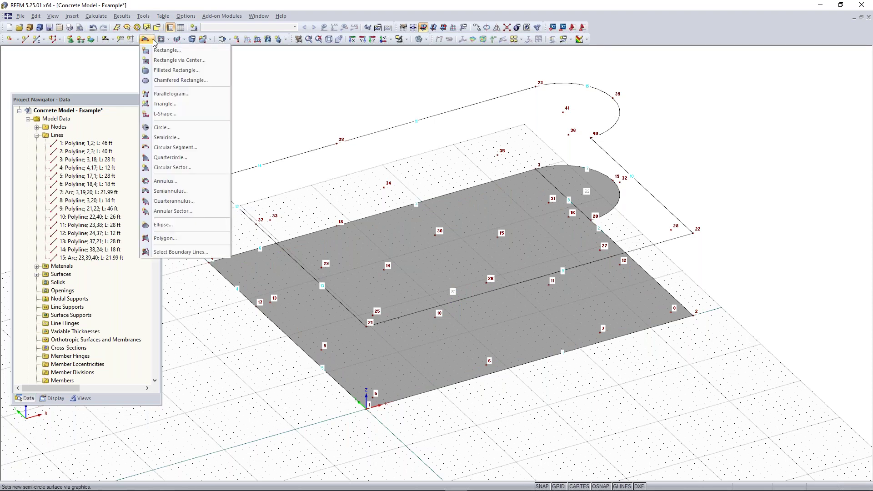
left_click(177, 253)
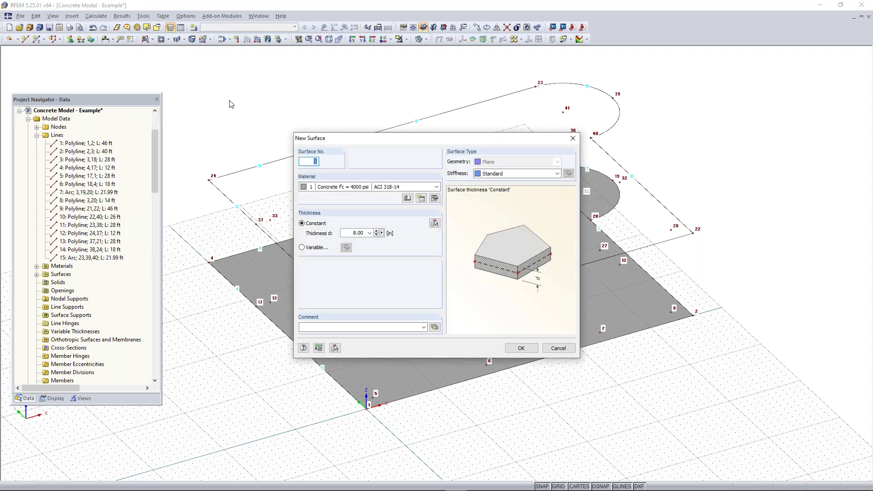
double_click(354, 233)
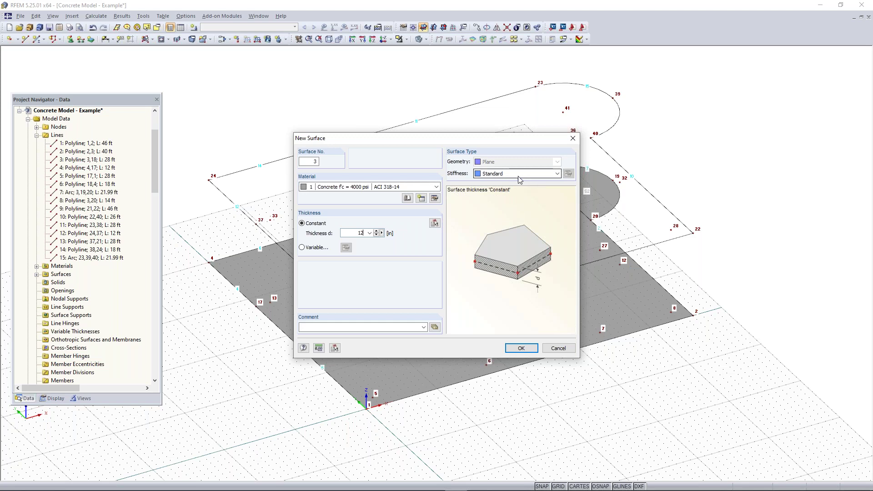
left_click(520, 348)
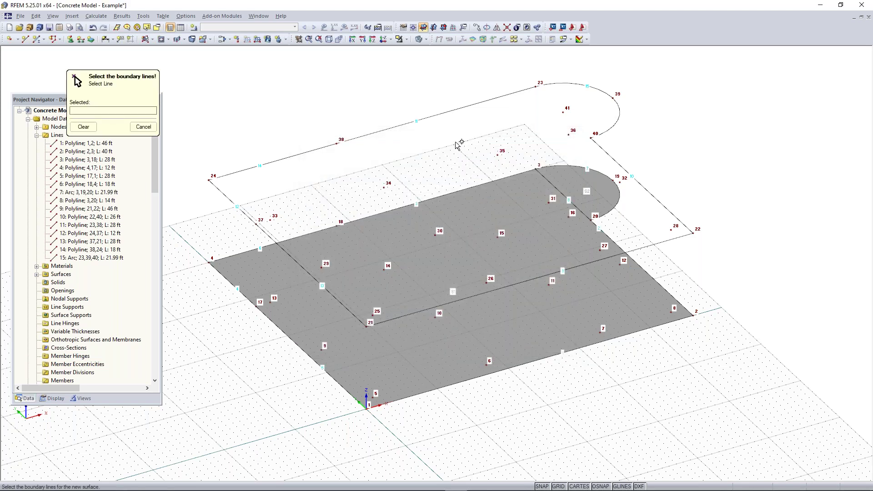
left_click(387, 129)
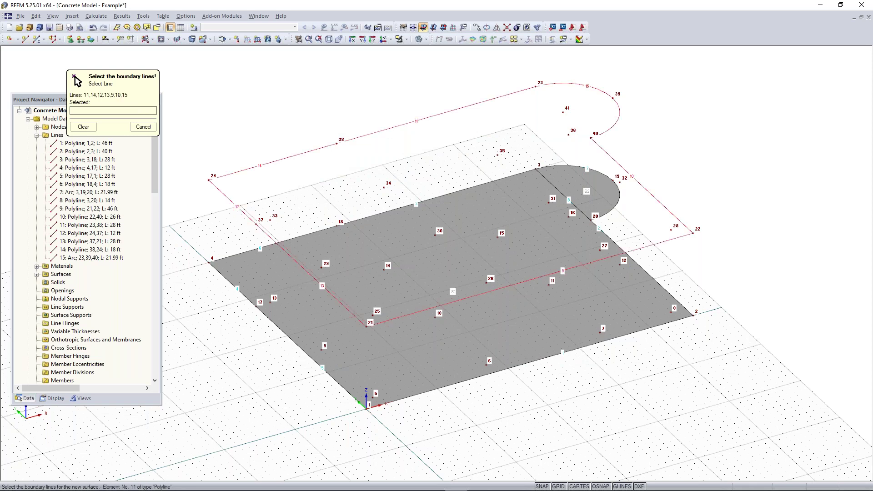
left_click(445, 111)
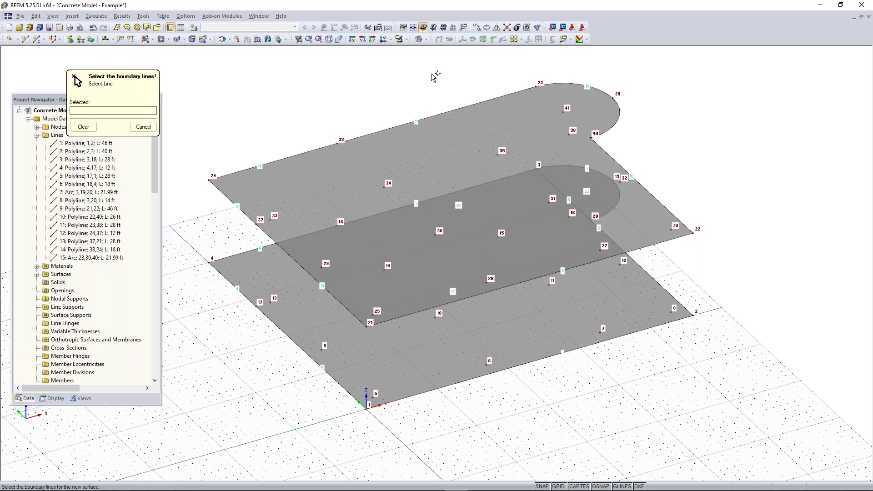
key("Escape")
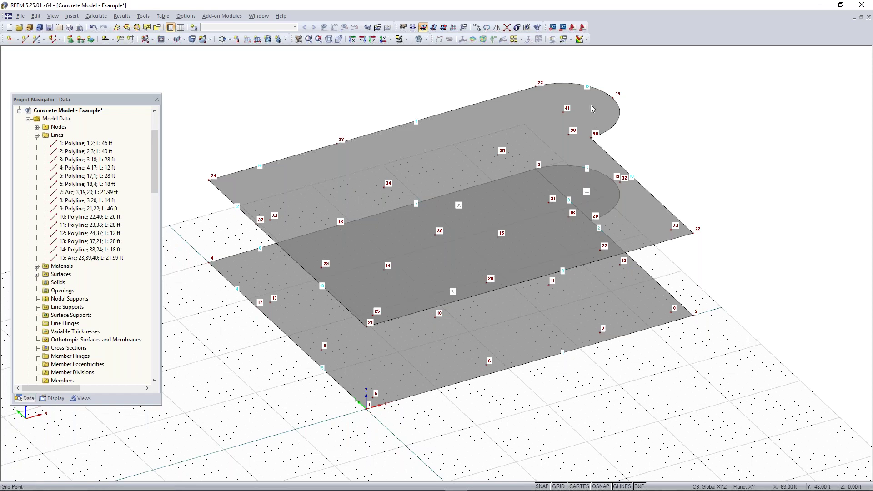
middle_click_drag(619, 376, 603, 364, "ctrl")
right_click(614, 364)
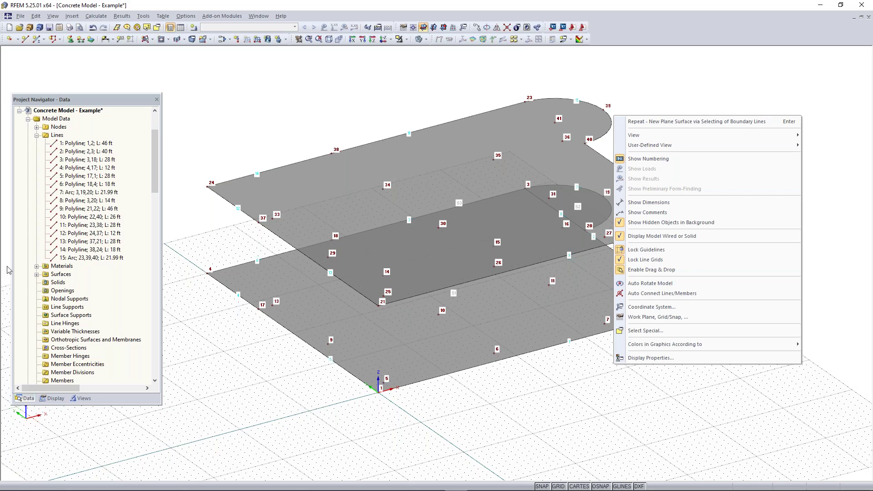
left_click(643, 77)
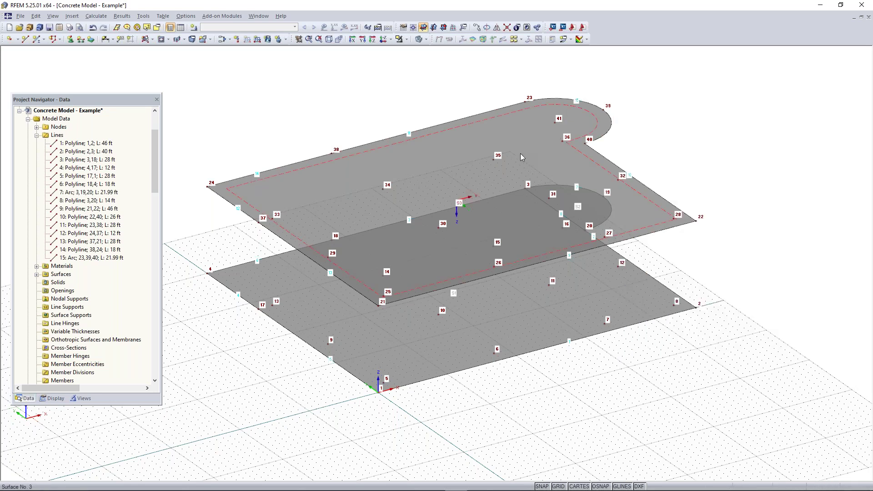
middle_click_drag(710, 132, 574, 218, "ctrl")
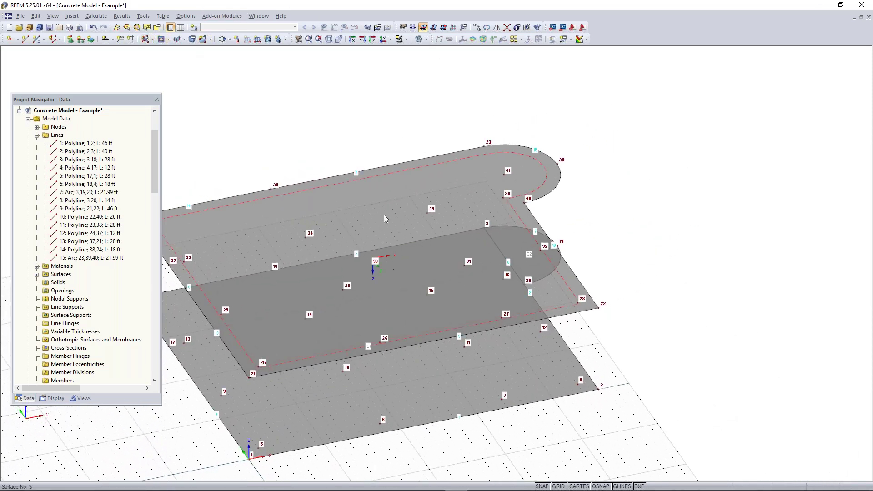
Cut a circular opening with a 6 ft radius in the upper floor surface, centered on node 41
left_click(169, 40)
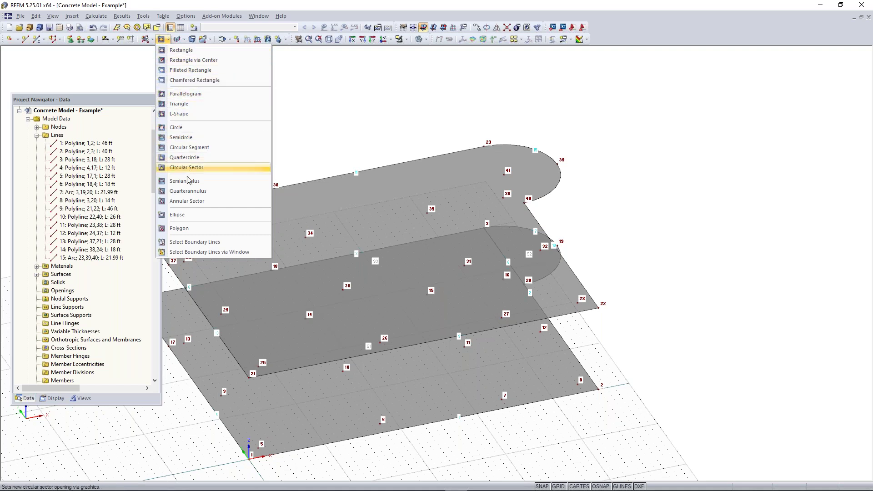
left_click(183, 129)
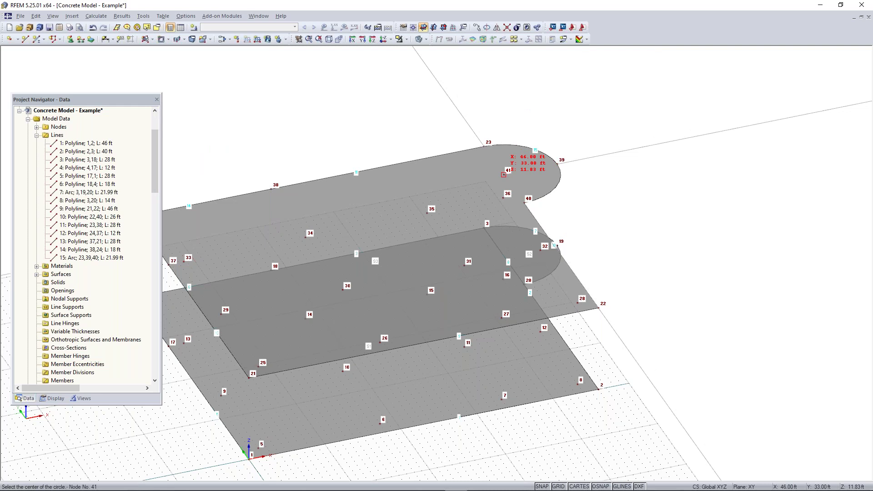
left_click(504, 174)
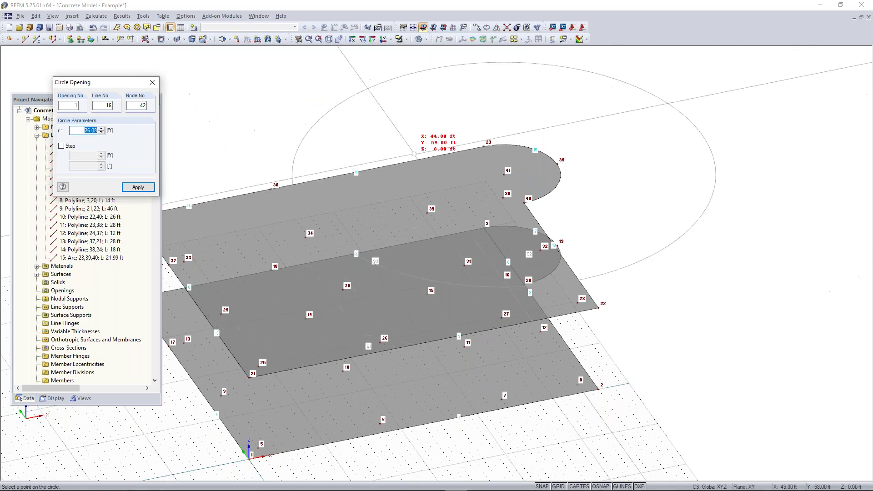
left_click(62, 147)
left_click_drag(80, 154, 149, 165)
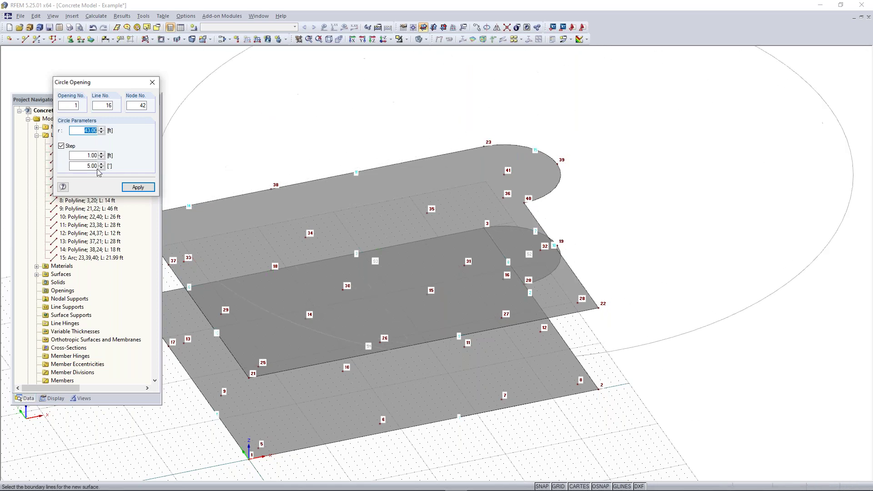
left_click_drag(93, 83, 134, 96)
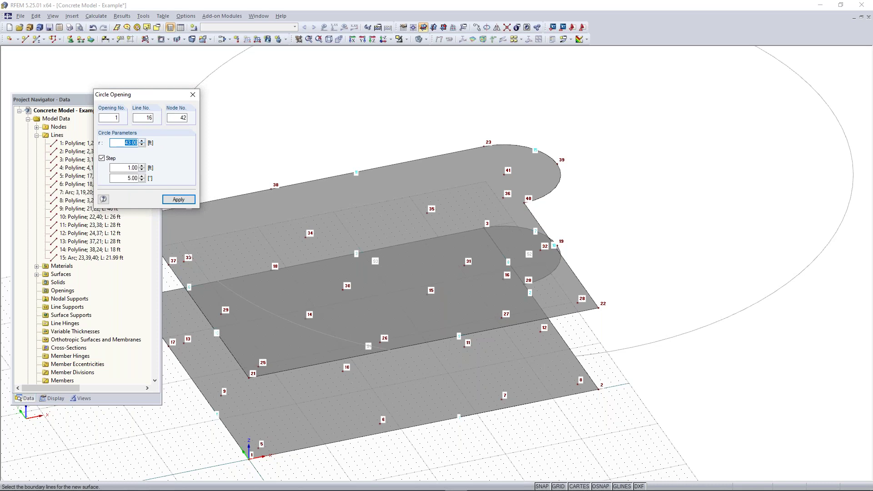
type("6")
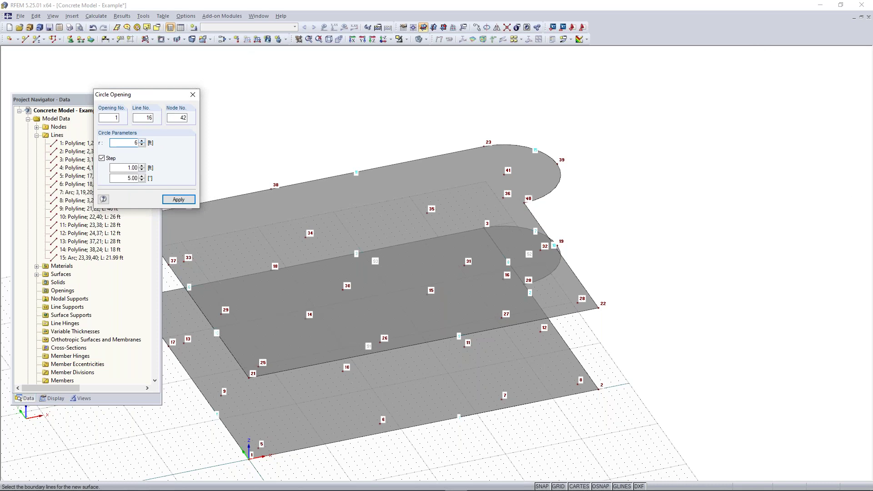
key("Return")
key("Escape")
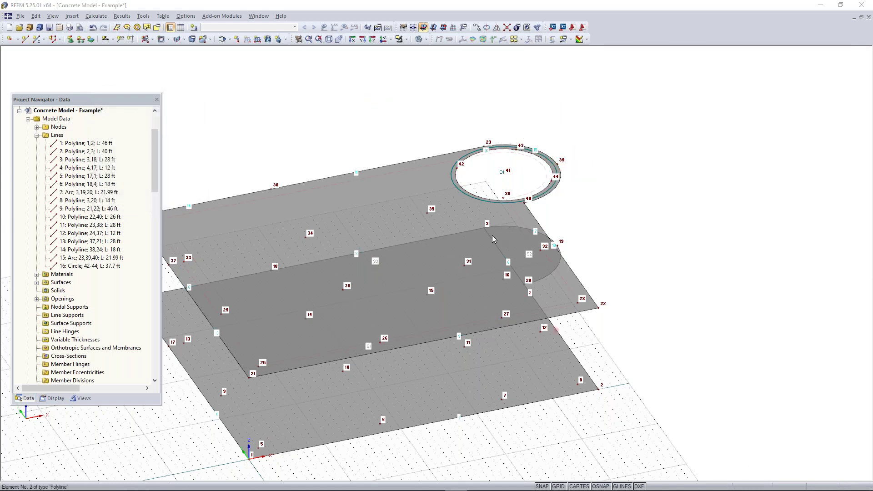
Draw a vertical line from the lower slab's straight edge at X 46, Y 19 ft up to the upper floor's edge
middle_click_drag(473, 239, 291, 258, "ctrl")
scroll(239, 270, "up", 3)
middle_click_drag(229, 274, 337, 262)
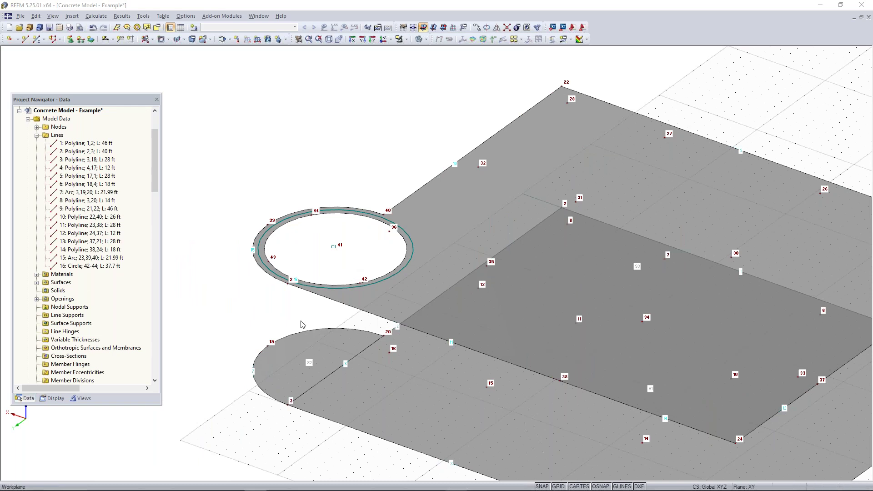
middle_click_drag(441, 326, 656, 262)
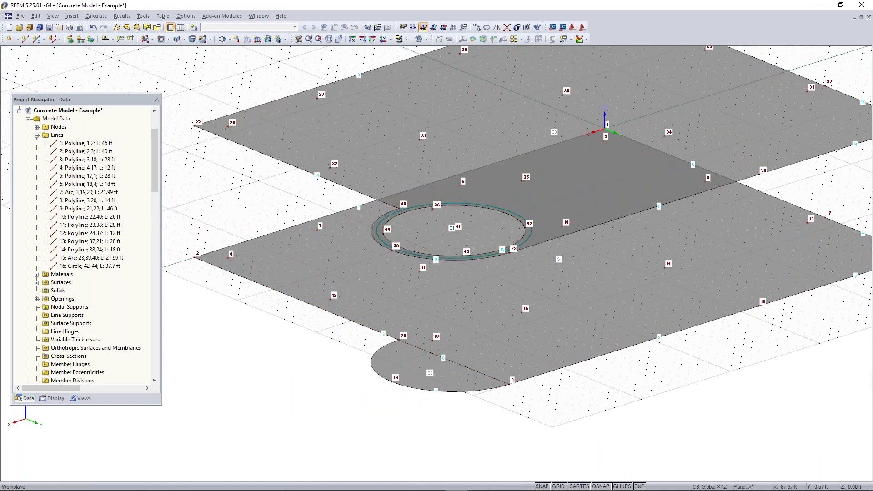
left_click(331, 39)
middle_click_drag(681, 375, 485, 359, "ctrl")
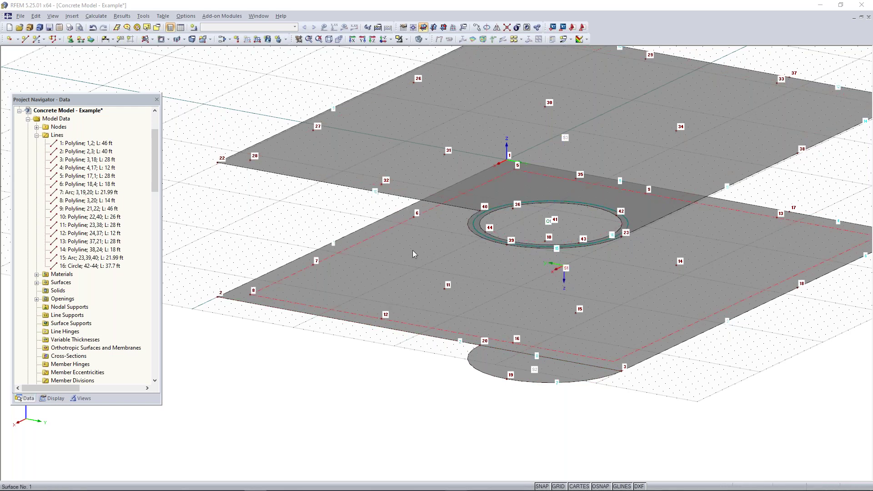
left_click(25, 39)
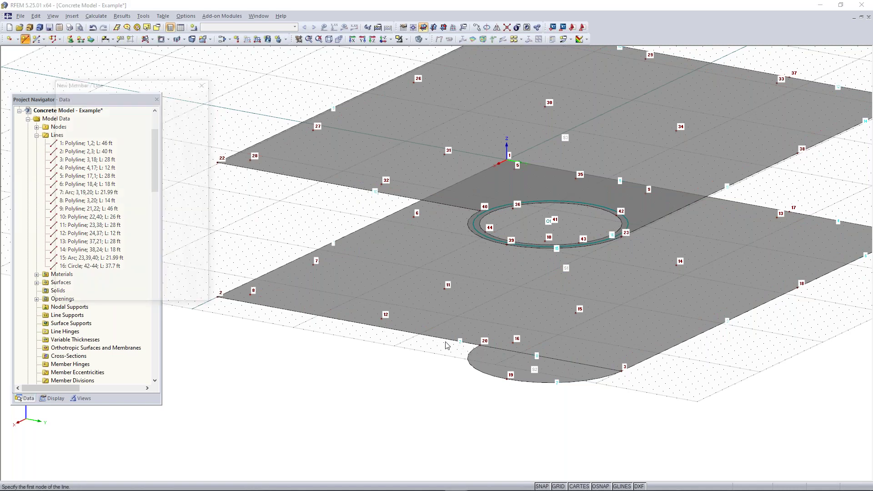
scroll(445, 342, "up", 5)
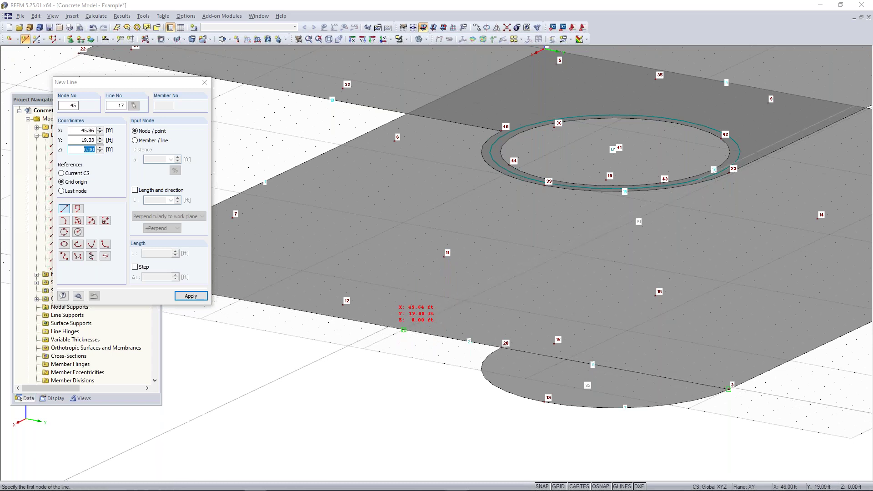
left_click(404, 330)
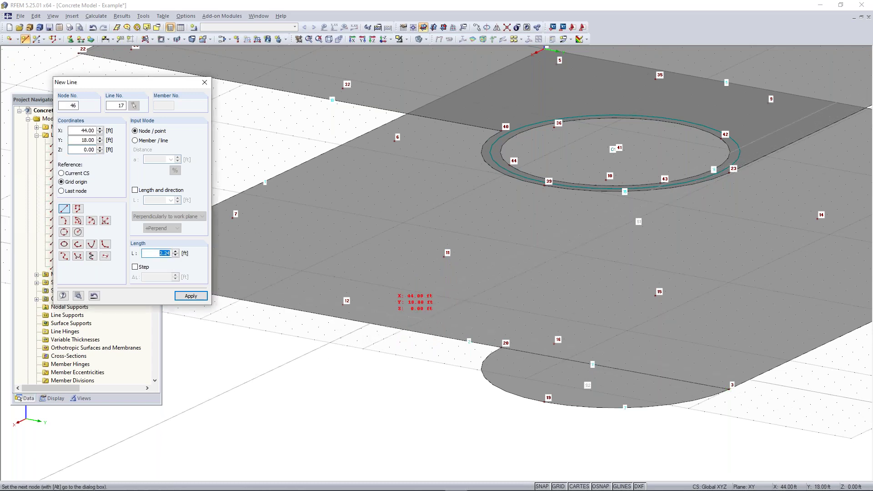
scroll(384, 231, "down", 2)
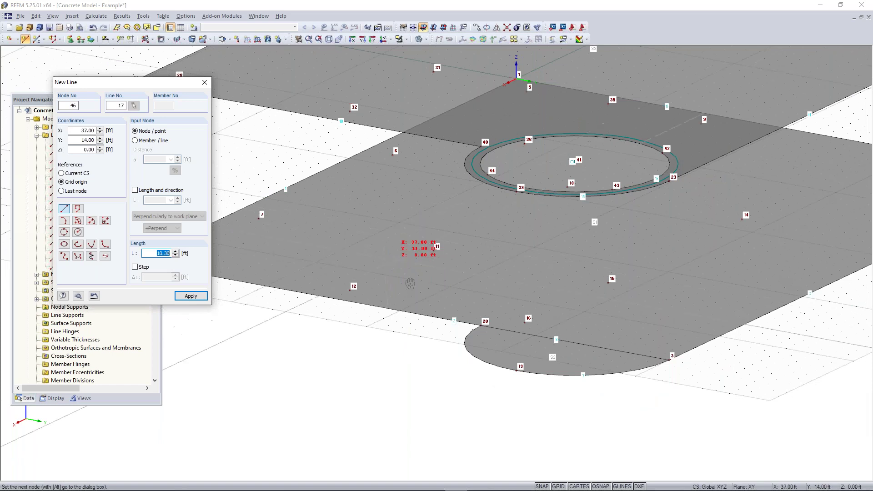
middle_click_drag(405, 278, 447, 344)
middle_click_drag(429, 240, 432, 194, "ctrl")
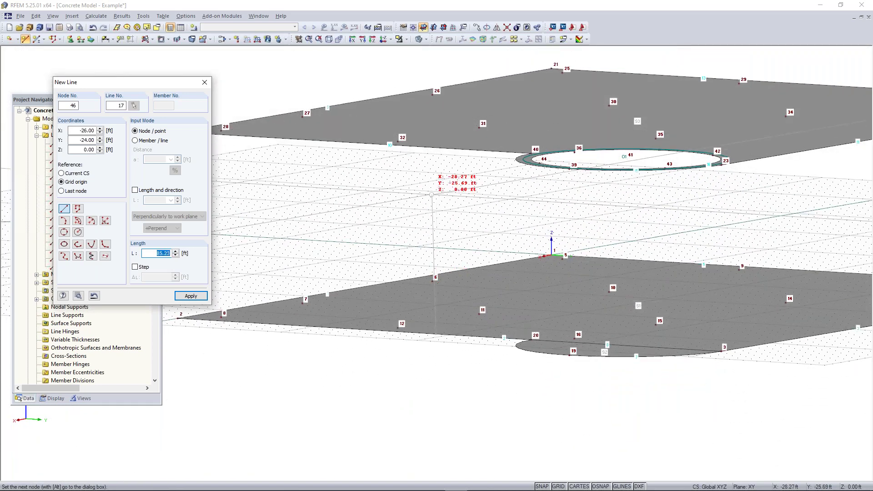
left_click(435, 148)
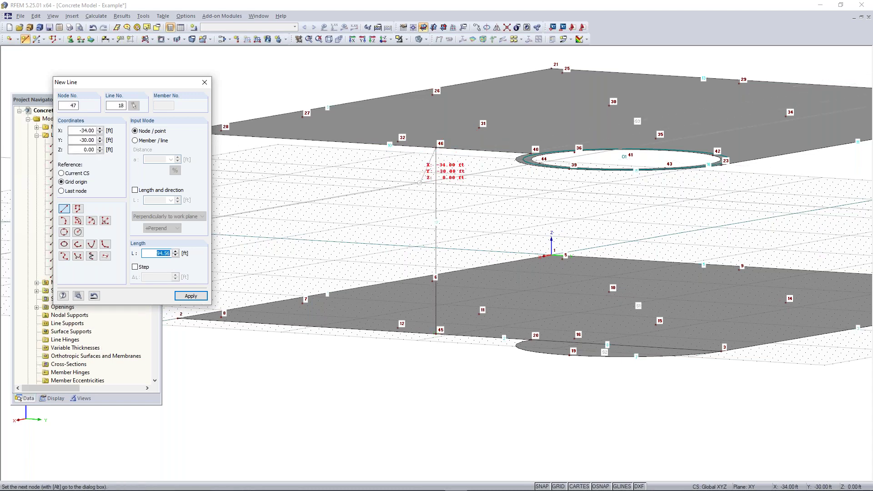
key("Escape")
Draw a vertical line from the lower slab's long edge at X 34, Y 40 ft up to the upper floor edge, 11.83 ft high
right_click_drag(490, 214, 471, 251)
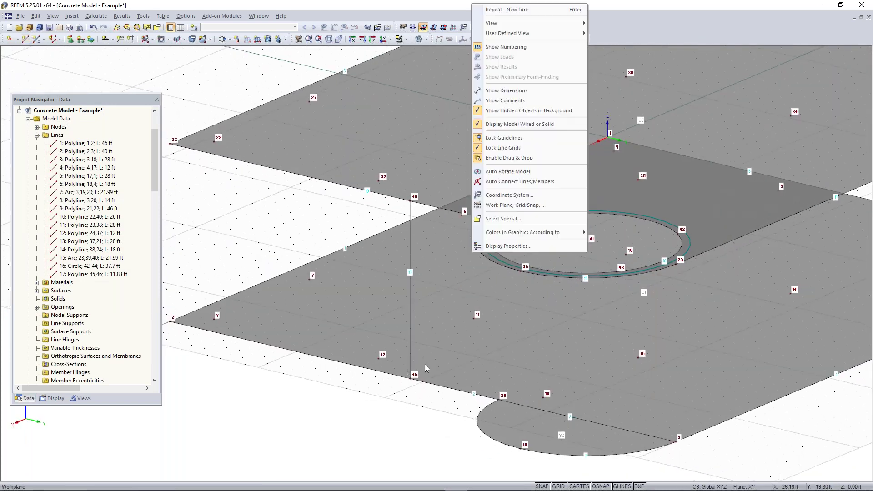
left_click(340, 231)
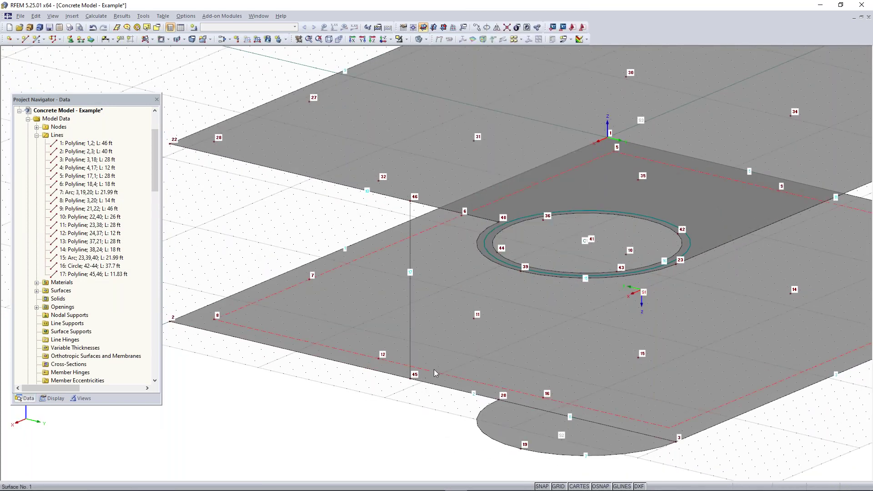
middle_click_drag(452, 301, 341, 248)
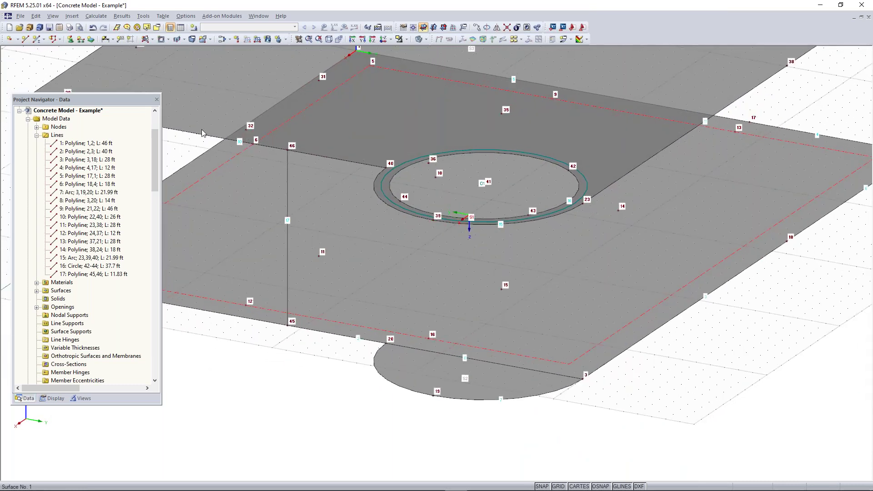
left_click(25, 39)
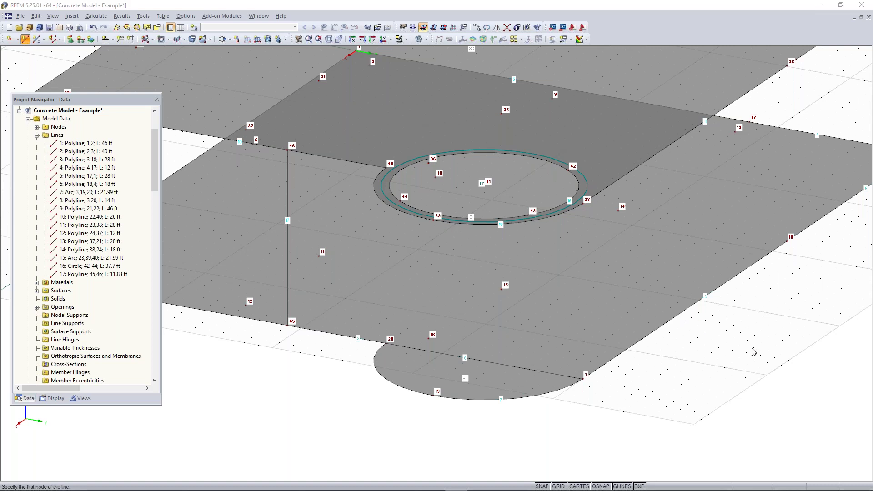
middle_click_drag(740, 331, 612, 375)
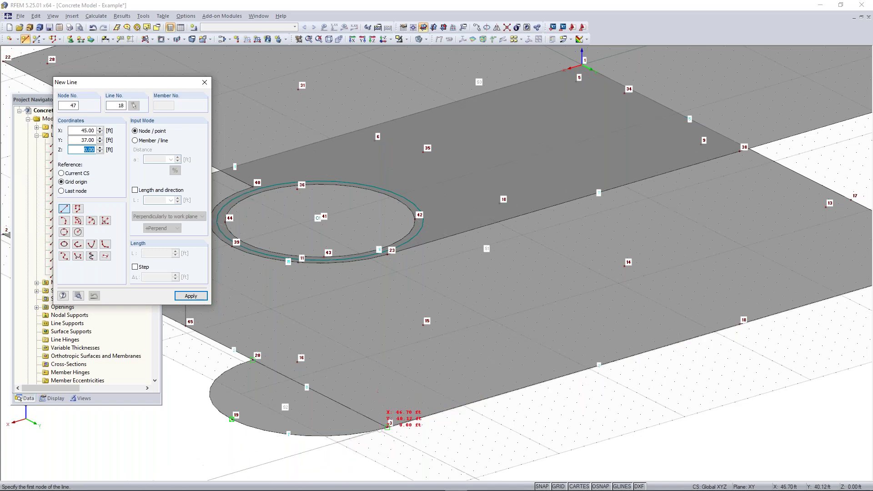
left_click(386, 427)
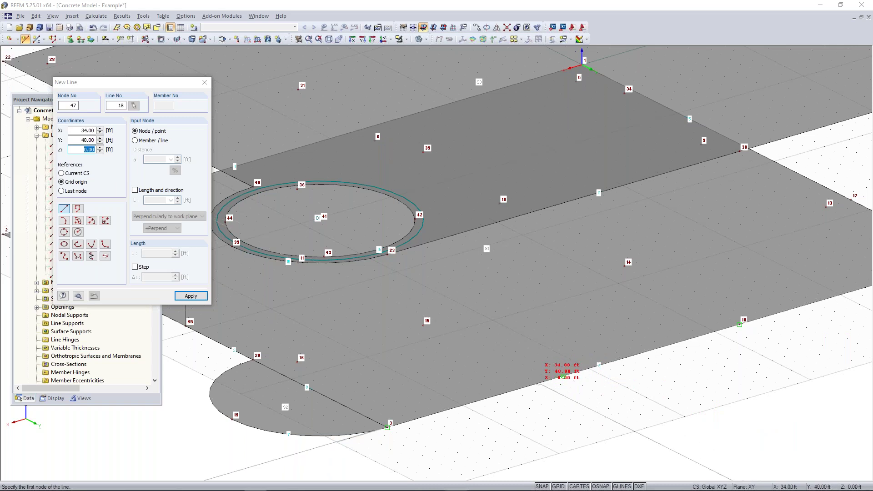
left_click(564, 377)
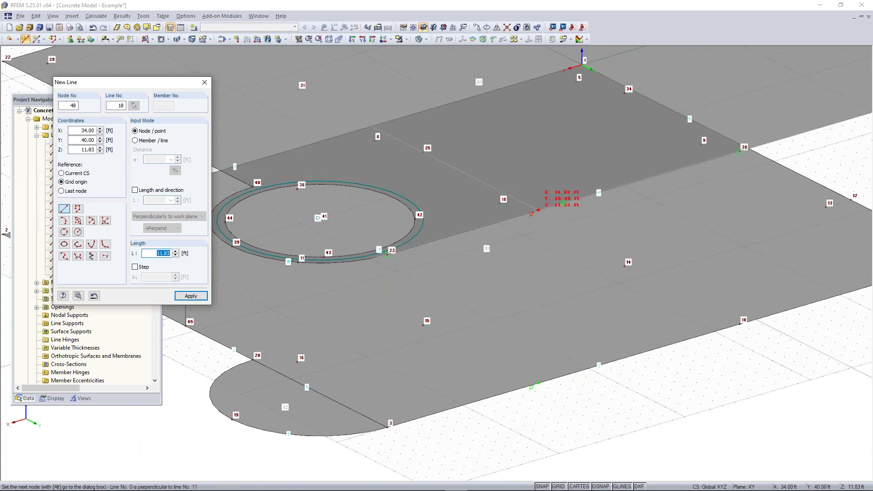
left_click(537, 210)
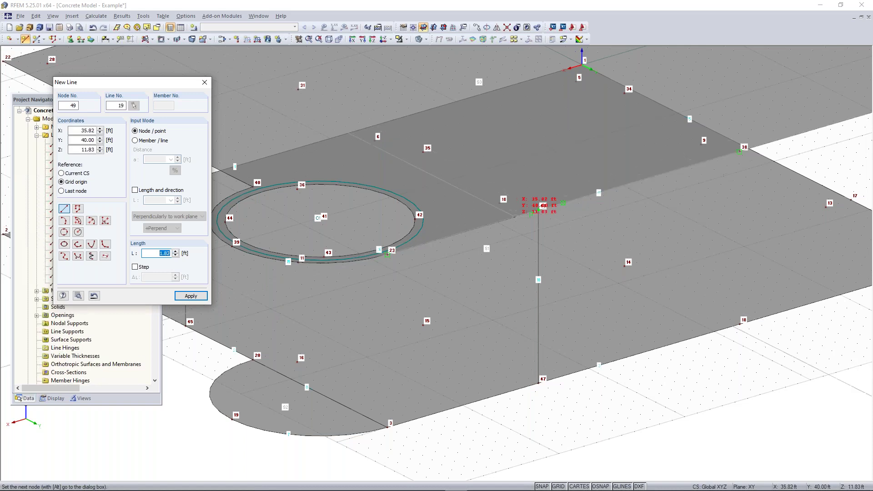
right_click(621, 404)
Draw vertical lines between the floors at both ends of the semicircle, from node 20 to 40 and from node 3 to 23
middle_click_drag(329, 338, 432, 316)
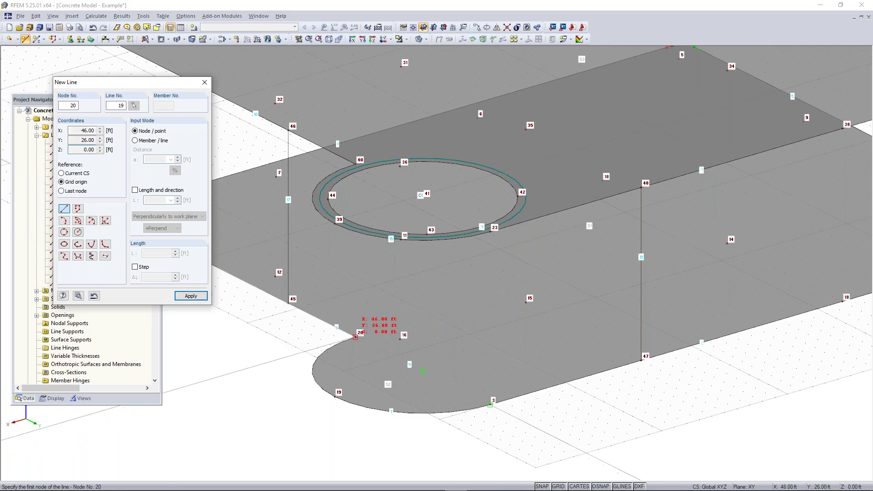
left_click(355, 336)
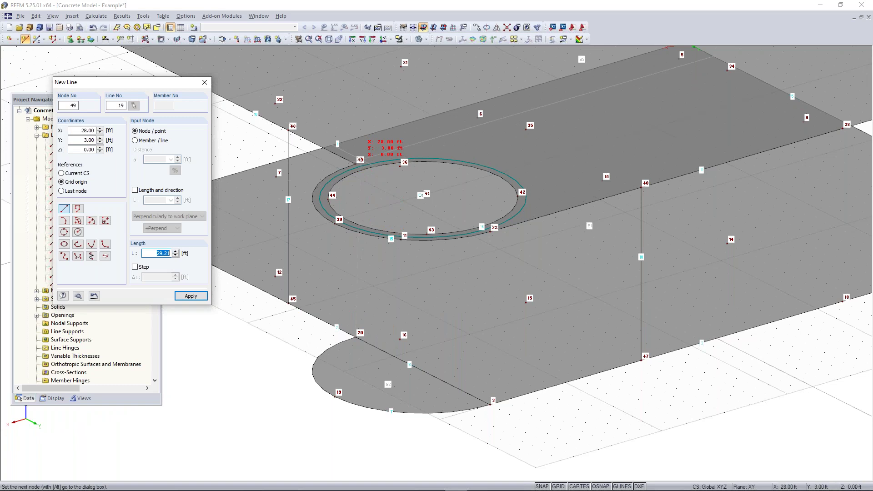
left_click(355, 164)
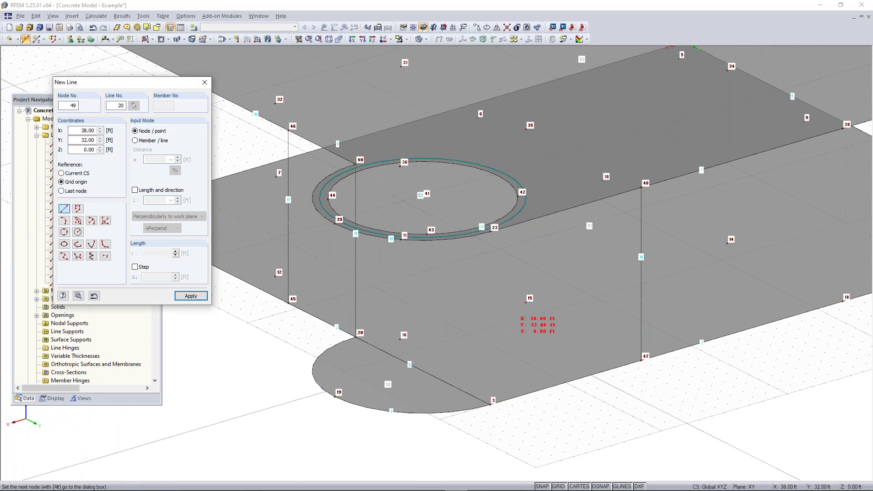
left_click(489, 404)
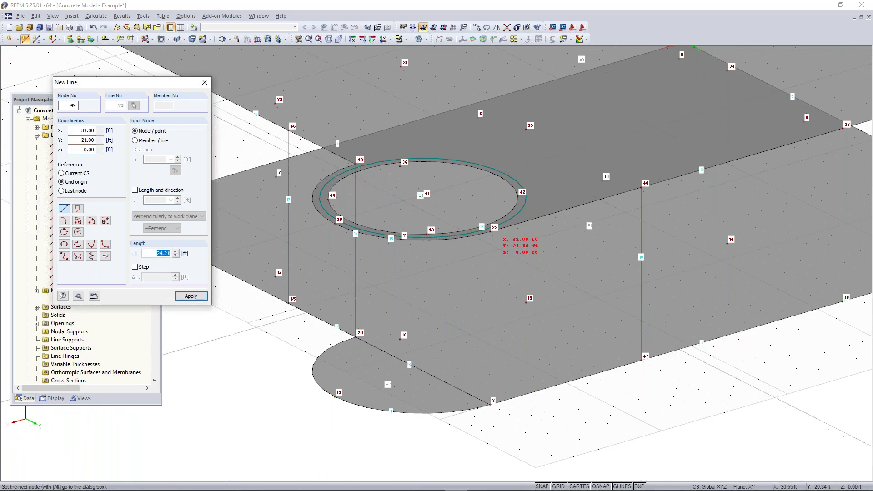
left_click(489, 232)
left_click(490, 231)
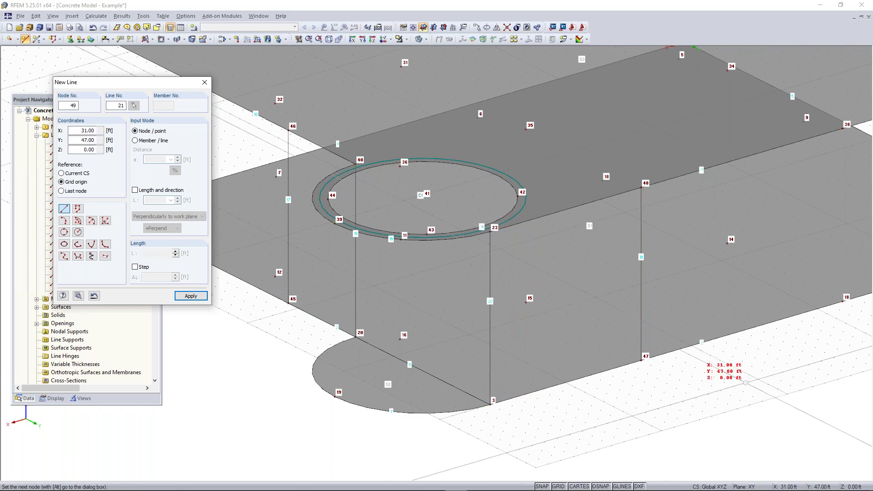
Draw vertical lines between the floors from node 18 to 38 and from corner node 4 to 24
middle_click_drag(721, 364, 476, 411)
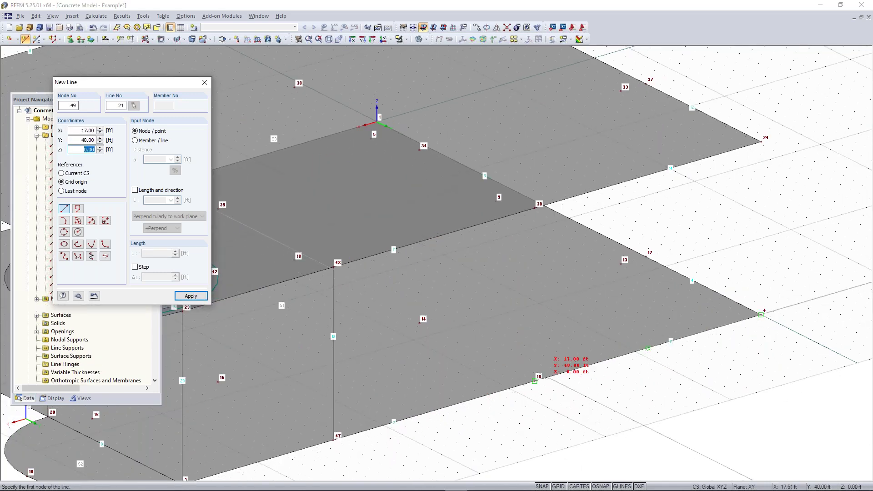
left_click(535, 381)
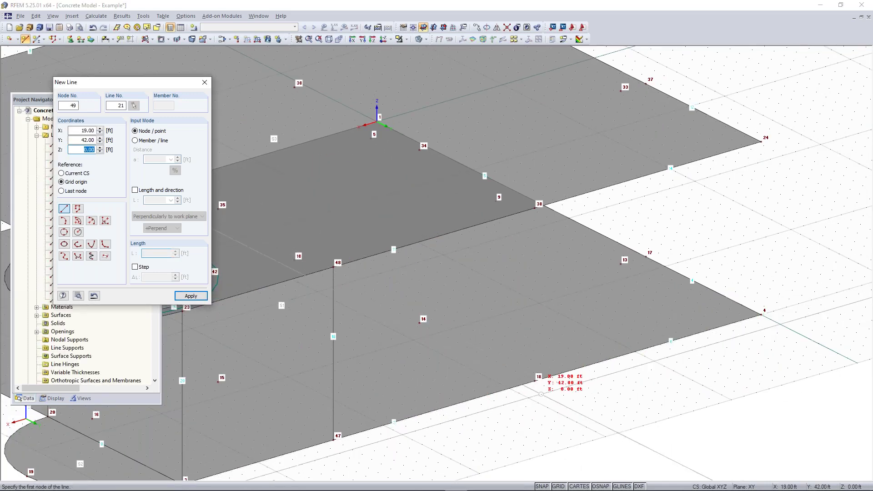
left_click(535, 208)
left_click(763, 313)
left_click(761, 143)
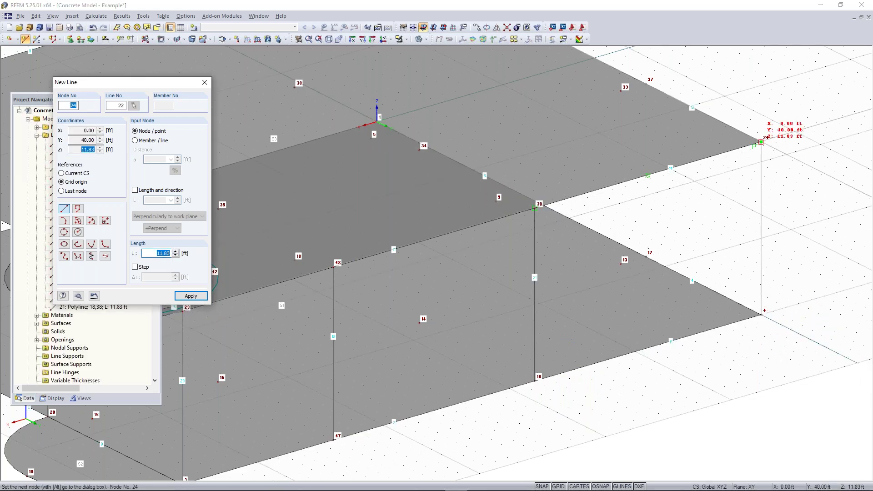
Draw a vertical line between the floors from node 17 to 37 and finish line drawing
middle_click_drag(614, 262, 523, 173, "ctrl")
left_click(500, 388)
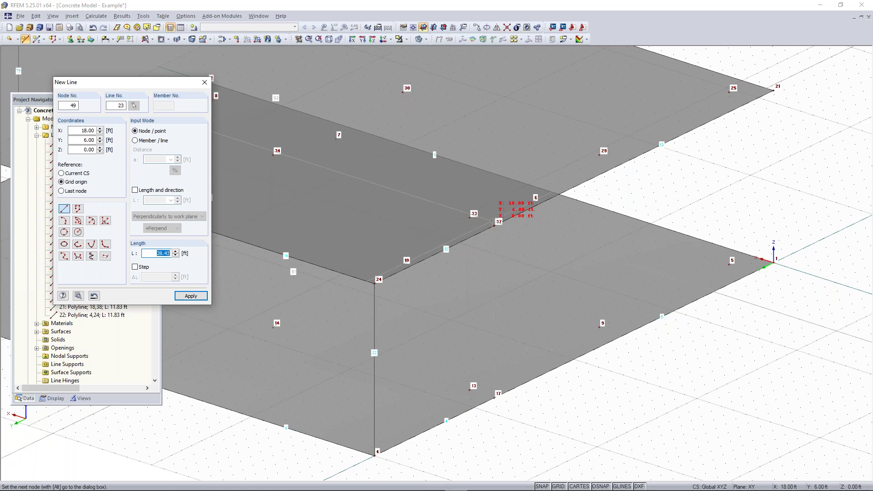
left_click(494, 224)
right_click(560, 385)
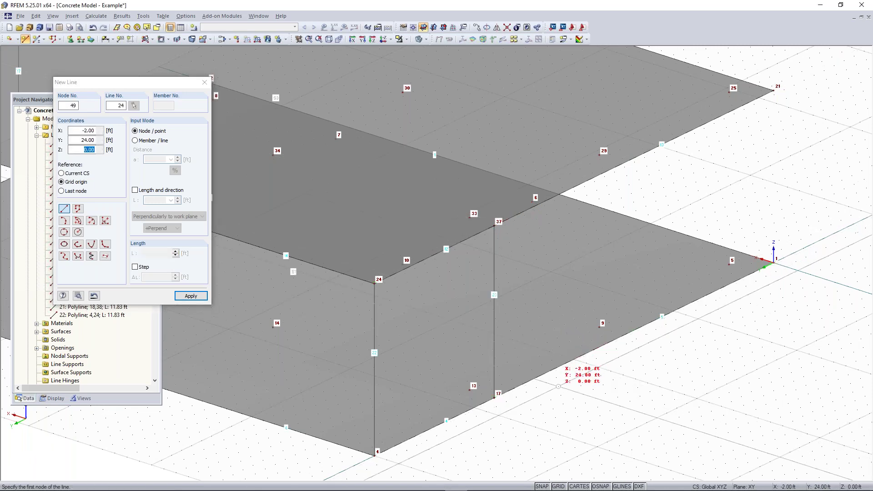
right_click(559, 386)
scroll(486, 390, "down", 5)
middle_click_drag(423, 382, 594, 343, "ctrl")
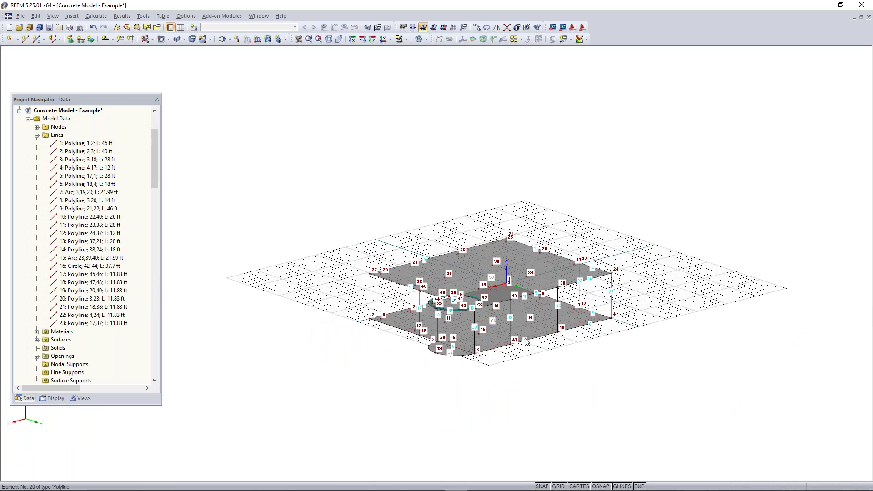
Connect lines and members across the entire model so the floor edges are split at the touching vertical lines
scroll(575, 302, "up", 2)
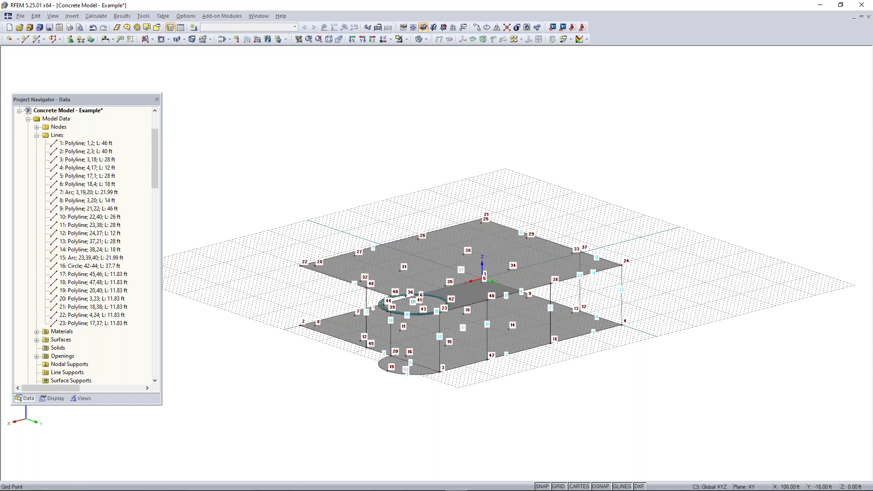
scroll(484, 305, "up", 4)
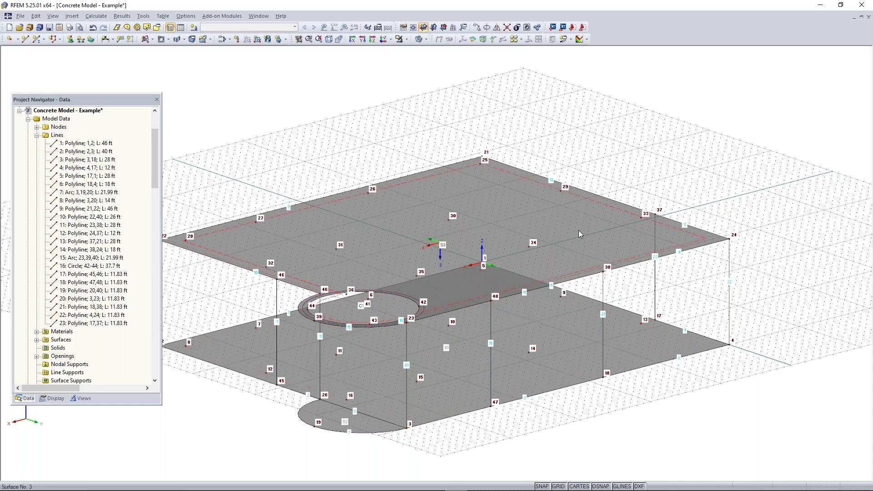
scroll(579, 230, "down", 2)
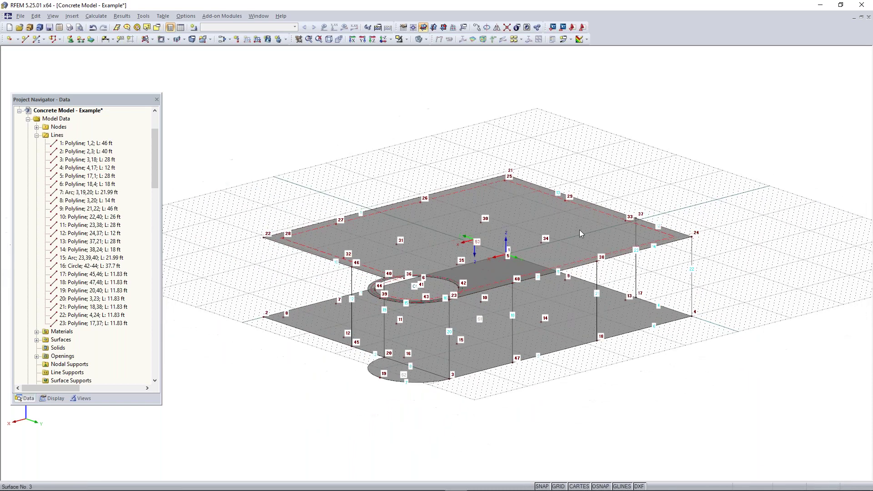
left_click(509, 29)
left_click_drag(776, 95, 225, 426)
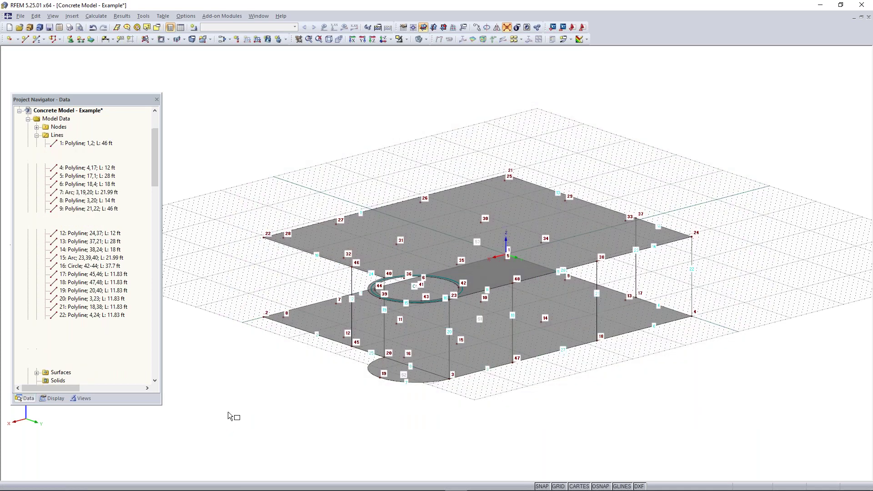
key("Escape")
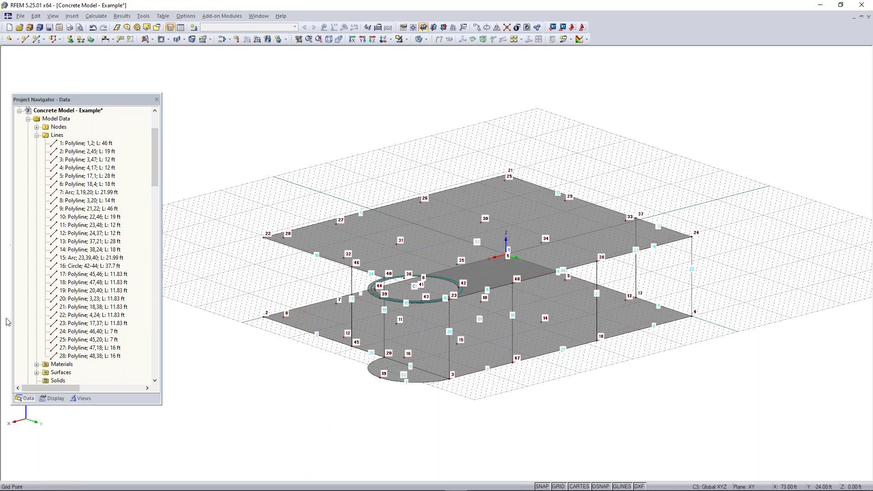
Toggle the Auto Connect Lines/Members option and switch it back
right_click(715, 154)
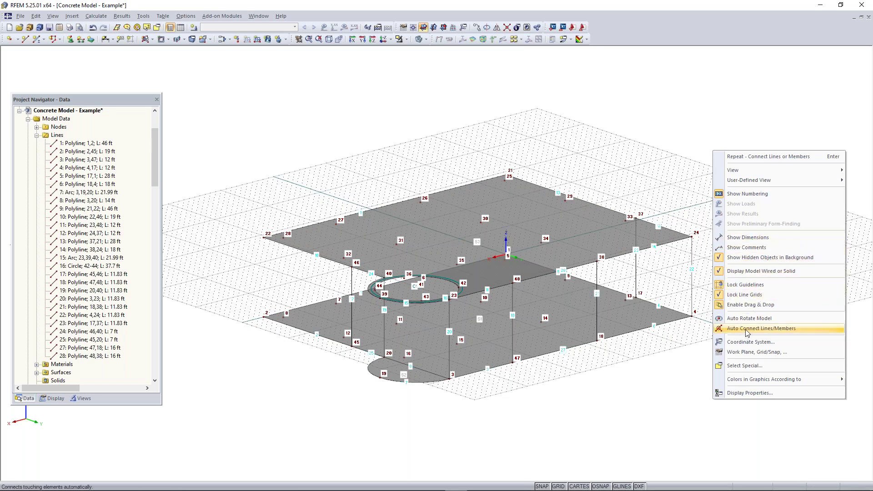
left_click(746, 331)
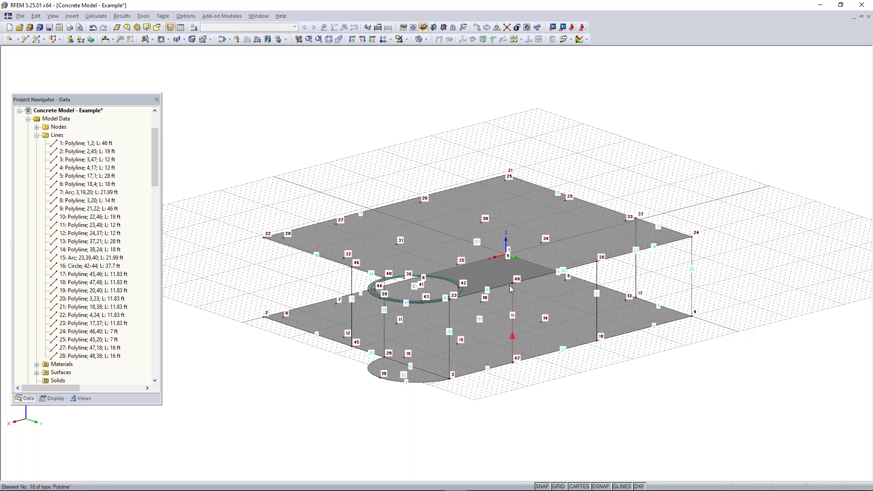
scroll(512, 291, "up", 2)
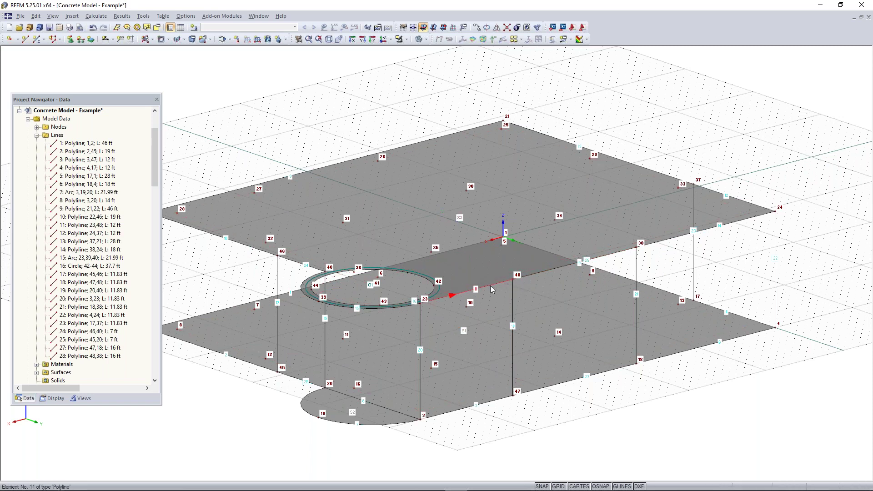
scroll(516, 284, "down", 3)
right_click(639, 272)
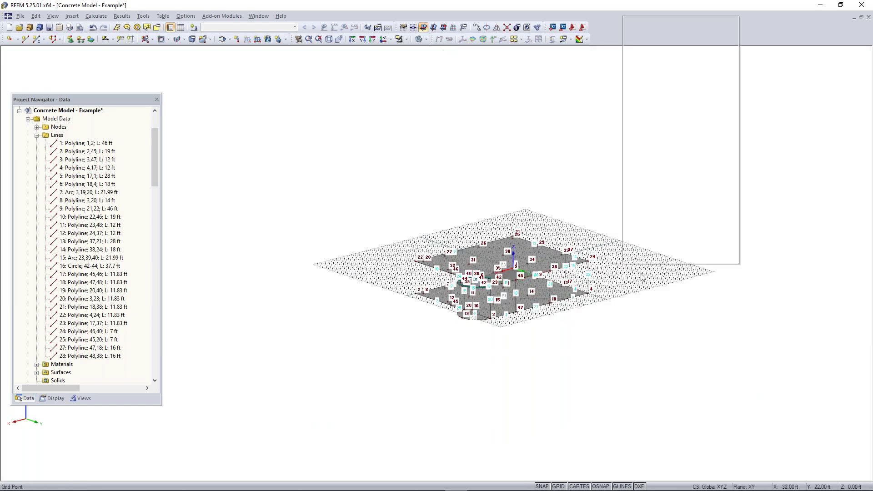
left_click(653, 194)
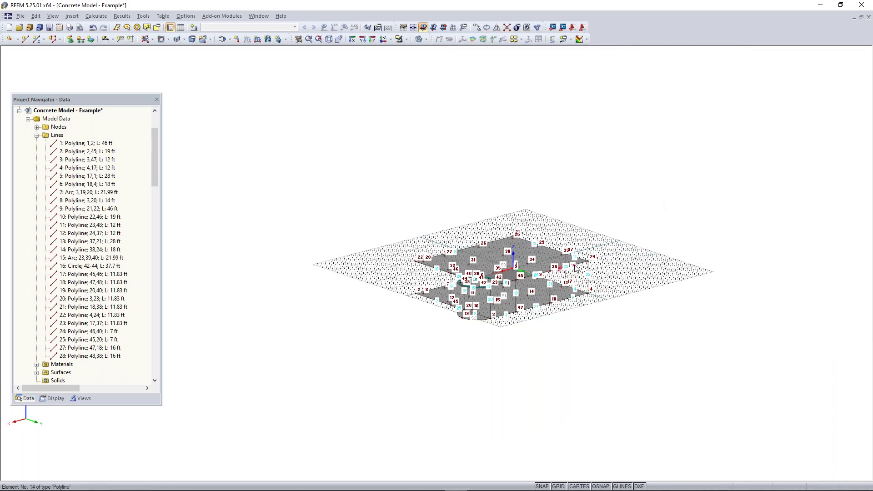
Create an 8 in thick plane wall surface between the floors, bounded by lines 17, 25, 19 and 24
scroll(590, 252, "up", 3)
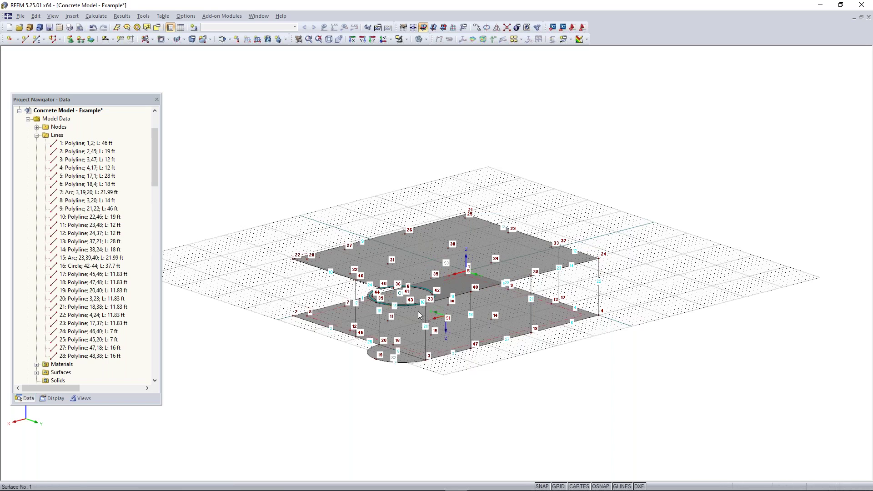
left_click(145, 40)
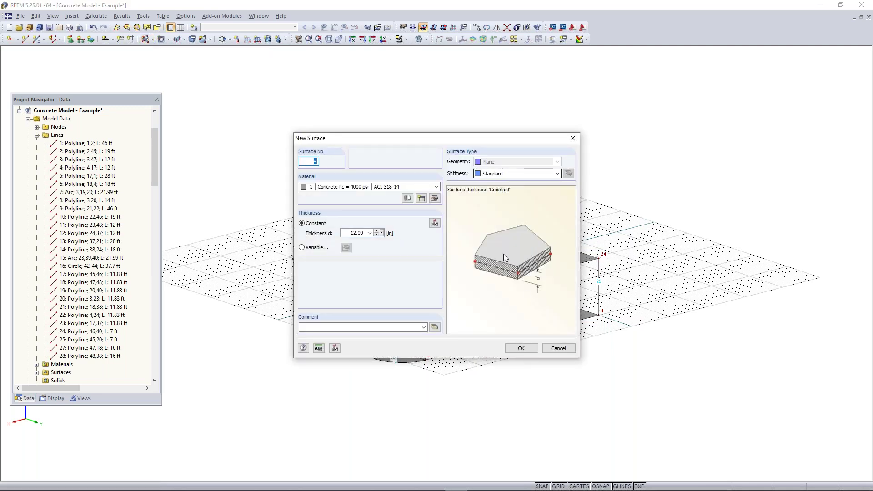
left_click(349, 233)
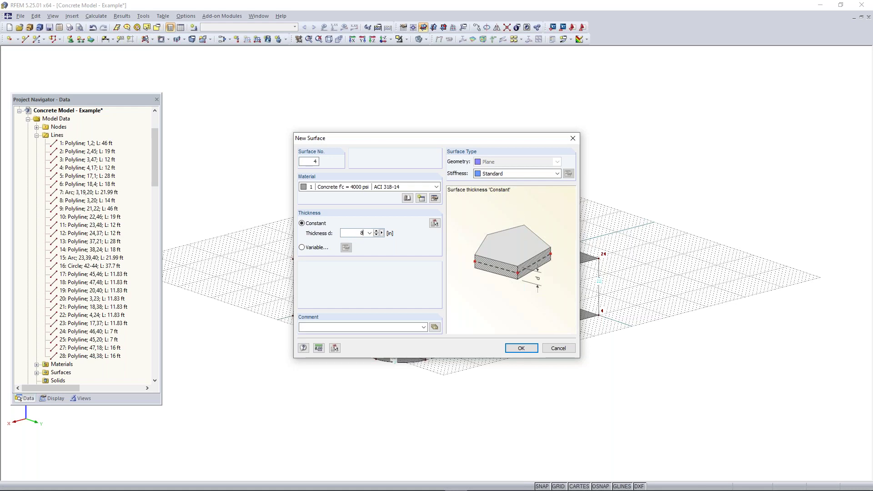
left_click(521, 348)
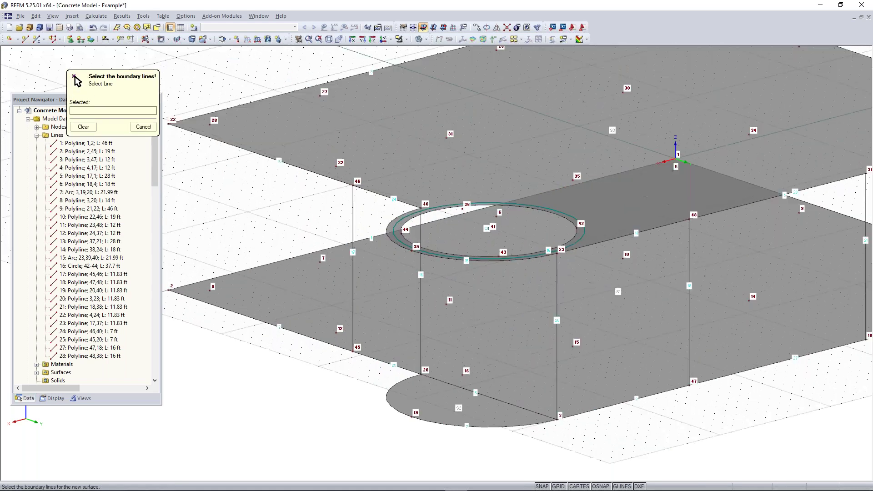
left_click(353, 296)
left_click(371, 359)
left_click(427, 320)
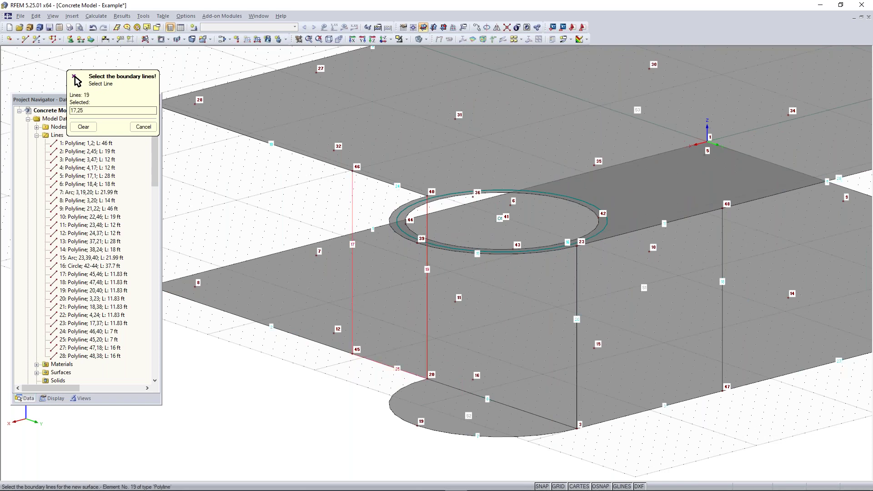
left_click(386, 181)
Add a wall surface between nodes 3 and 47, bounded by lines 20, 3, 18 and 11
middle_click_drag(593, 309, 417, 281)
left_click(400, 291)
left_click(459, 383)
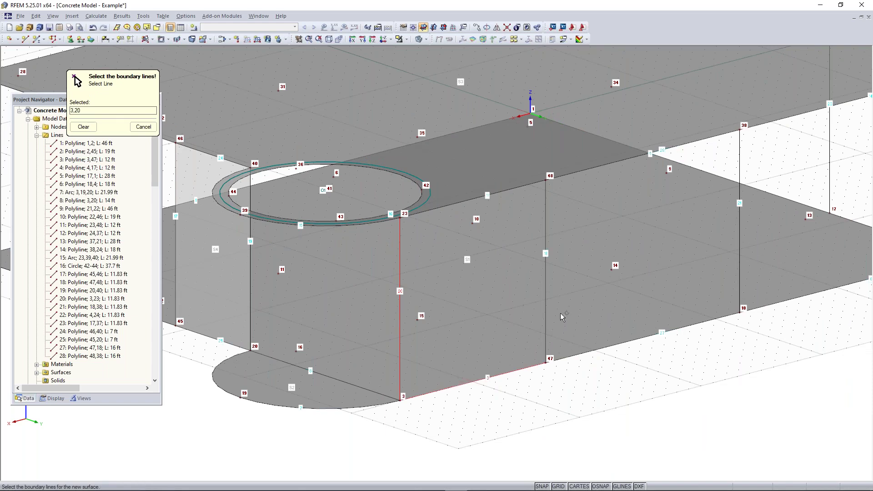
left_click(546, 305)
left_click(502, 192)
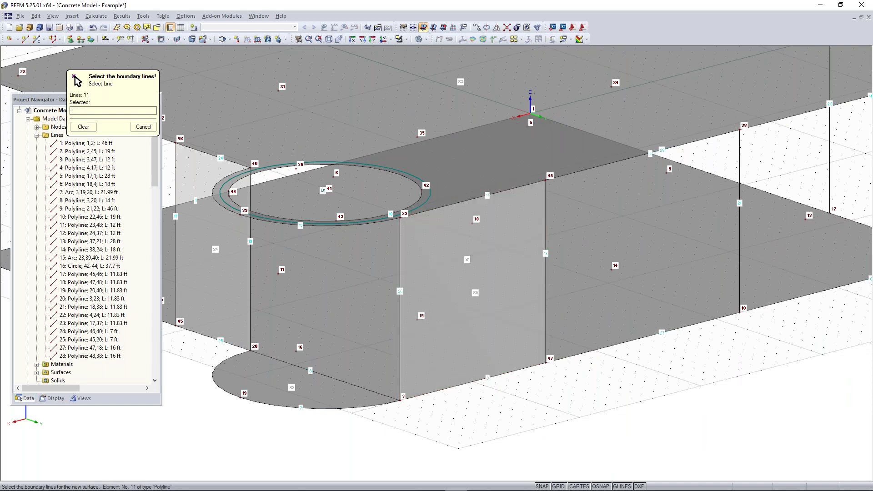
Add a wall surface between nodes 18 and 4, bounded by lines 6, 21, 14 and 22
middle_click_drag(502, 192, 183, 249)
left_click(486, 352)
left_click(421, 293)
left_click(467, 175)
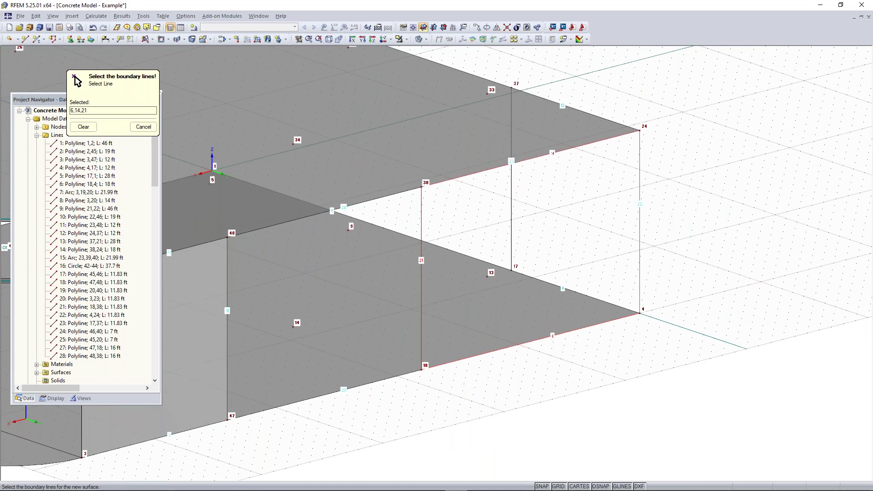
left_click(639, 148)
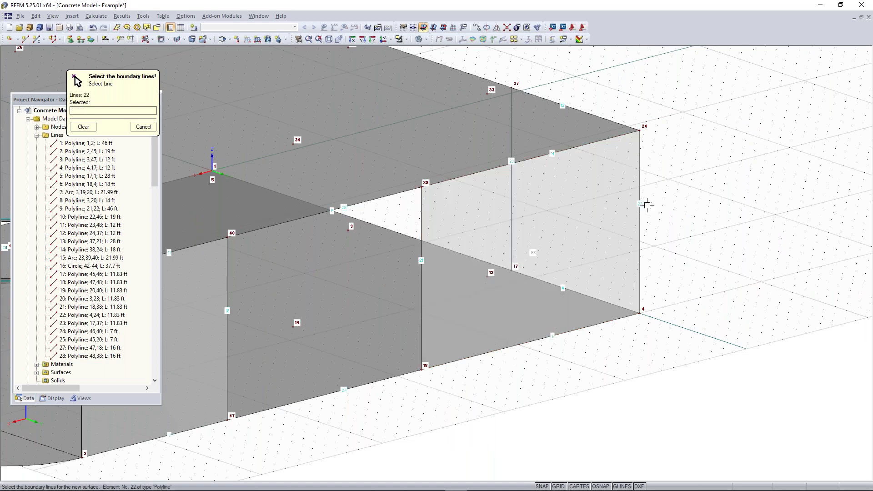
Add the adjoining corner wall surface bounded by lines 4, 23, 12 and 22, and finish creating plane surfaces
middle_click_drag(713, 297, 614, 214)
left_click(527, 379)
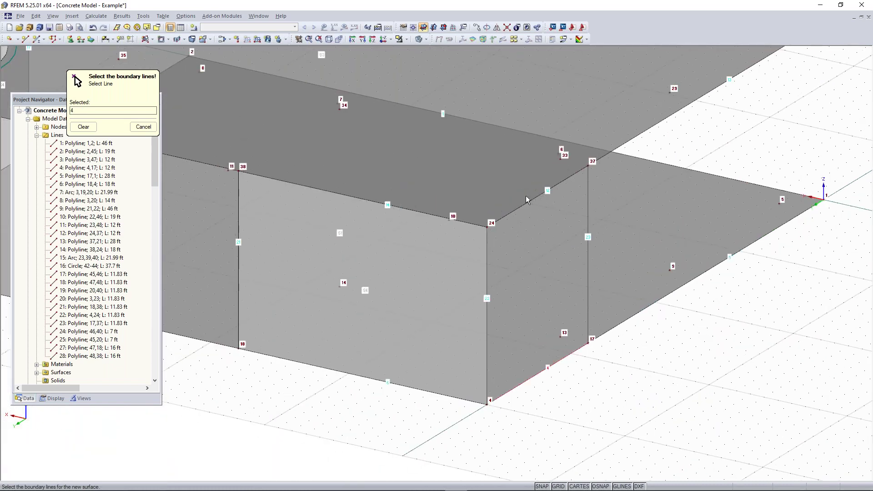
left_click(588, 282)
left_click(523, 204)
left_click(485, 253)
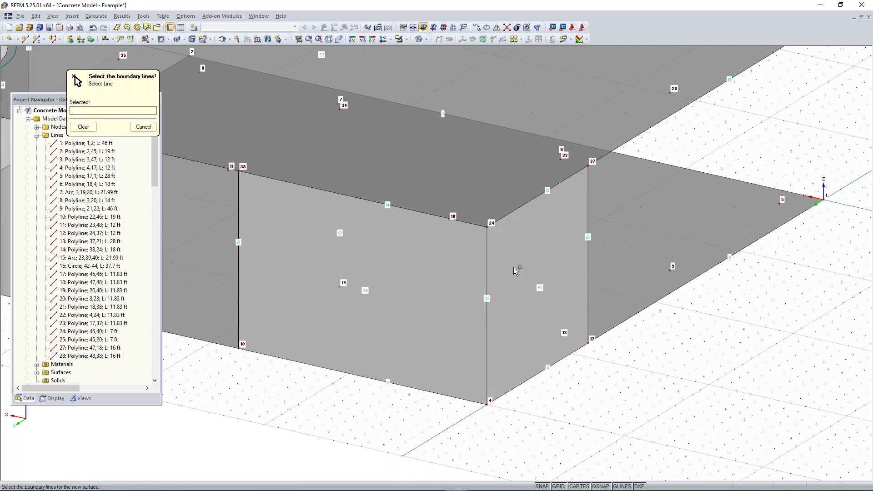
scroll(450, 392, "down", 6)
scroll(450, 392, "up", 5)
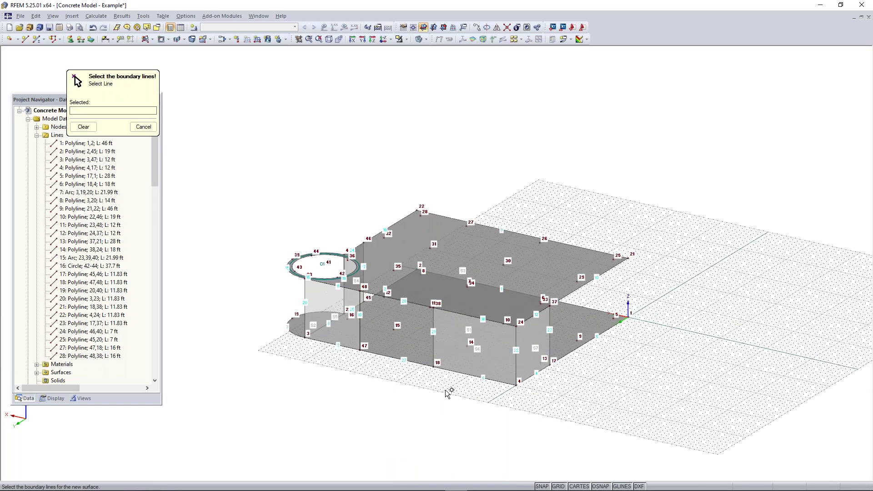
key("Escape")
Create an 8 in thick quadrangle surface as the curved wall, bounded by both semicircular arcs and vertical lines 19 and 20
middle_click_drag(372, 386, 591, 382, "ctrl")
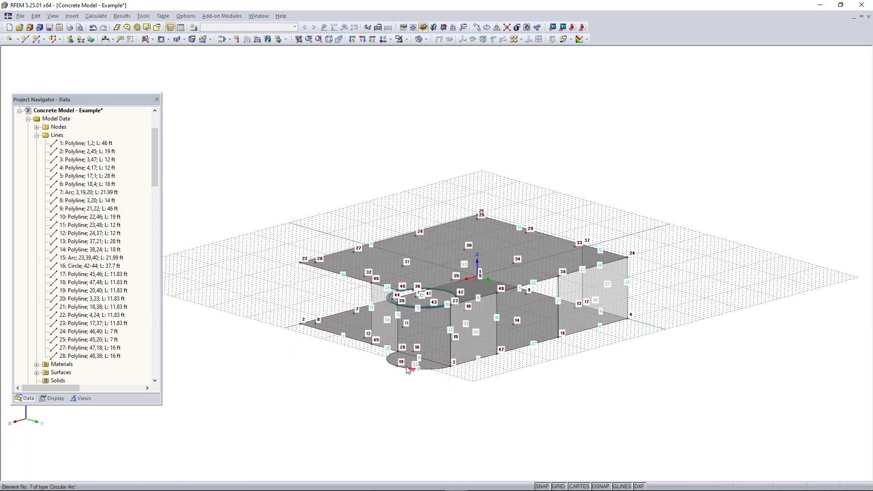
scroll(410, 362, "up", 4)
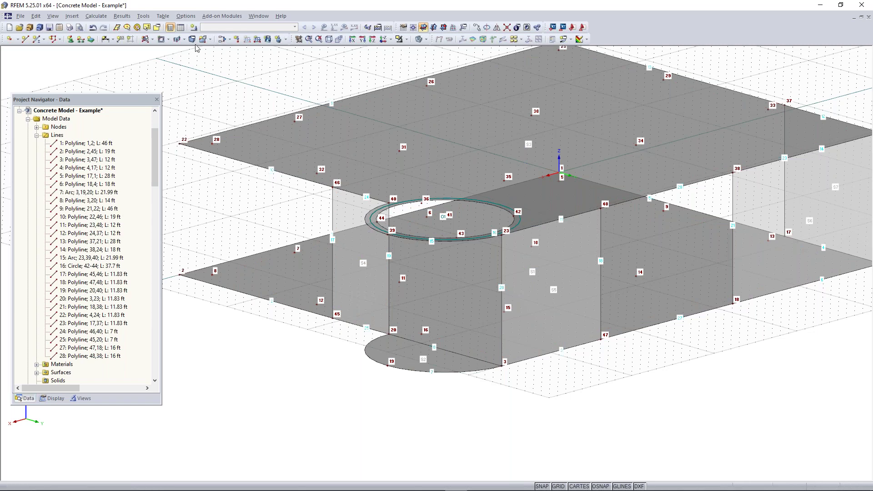
left_click(153, 40)
left_click(153, 40)
left_click(209, 40)
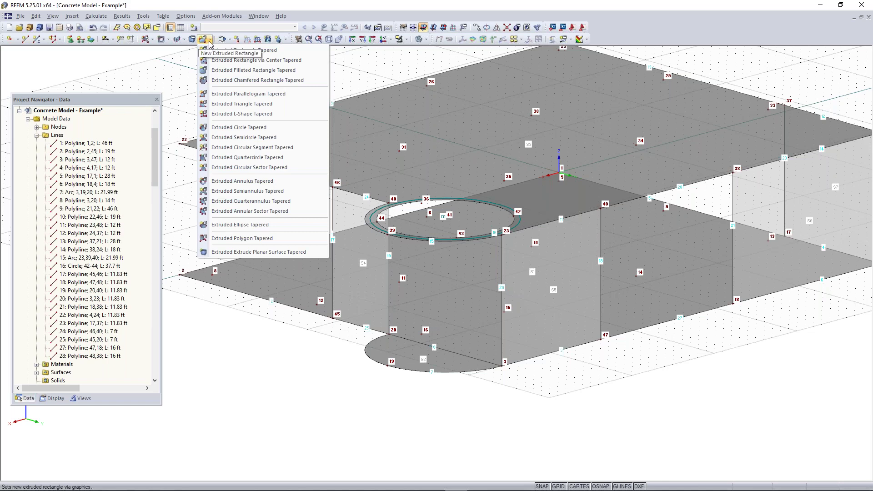
left_click(183, 41)
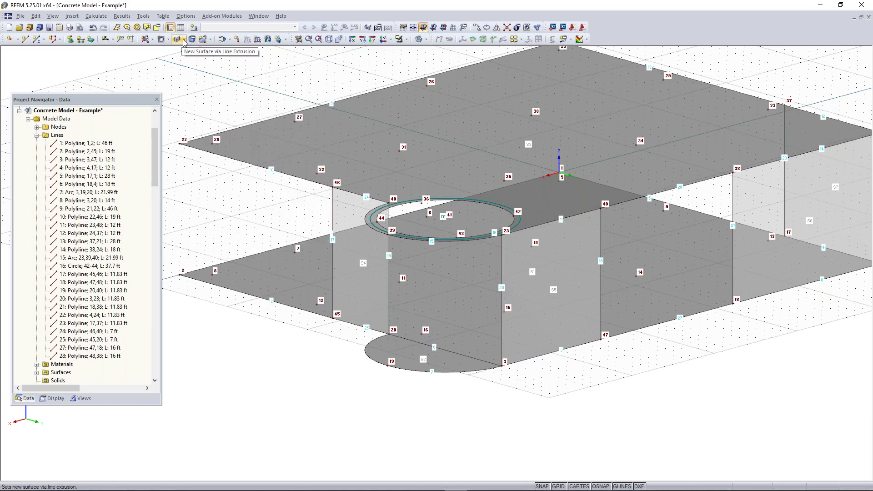
left_click(184, 41)
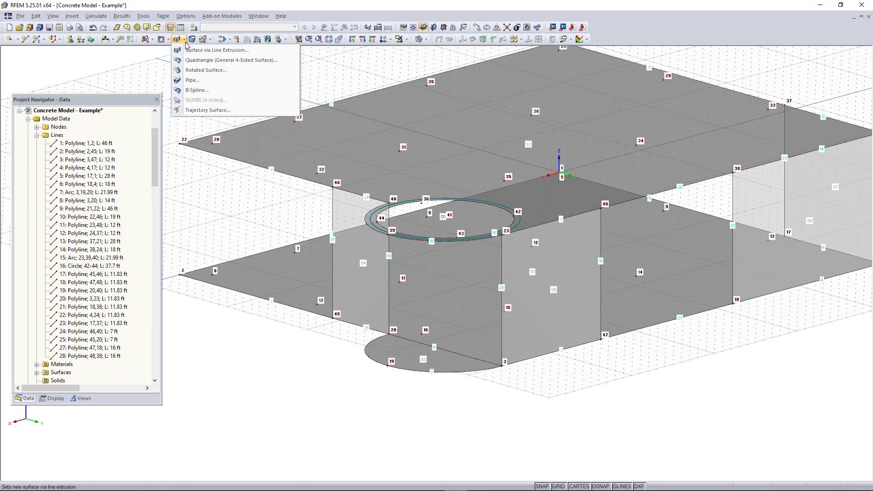
left_click(208, 62)
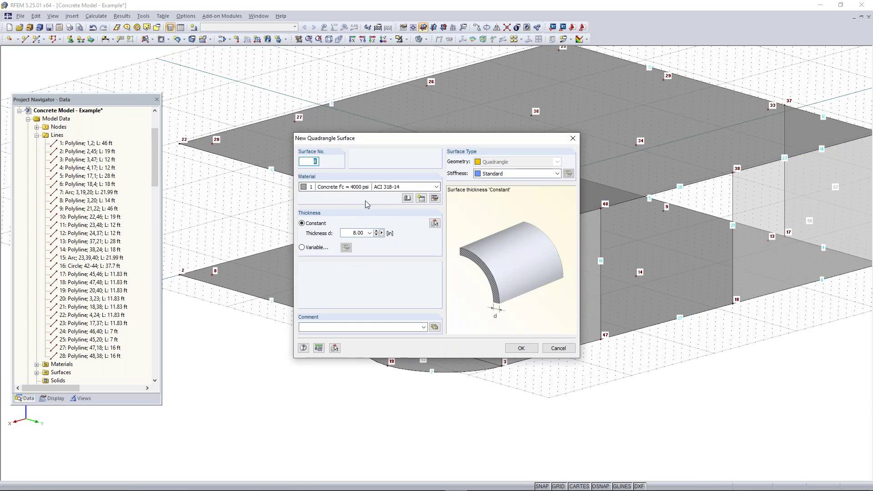
left_click(521, 348)
left_click(488, 368)
left_click(501, 327)
left_click(455, 240)
left_click(389, 298)
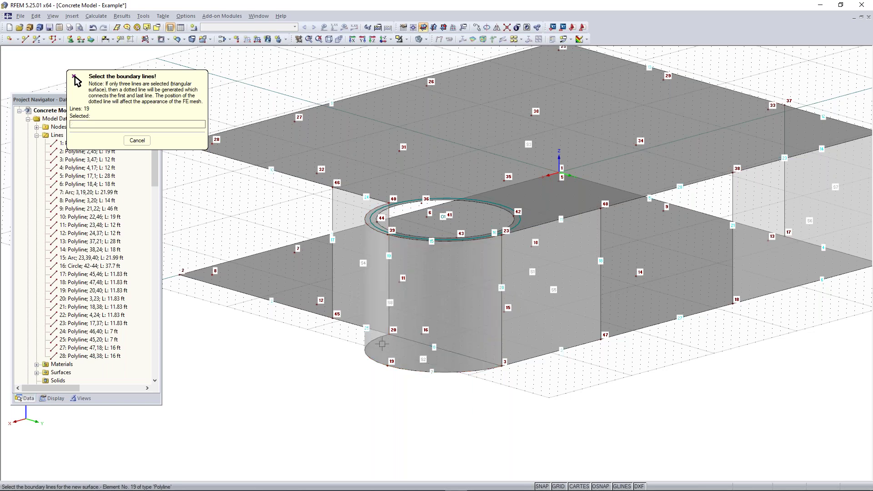
right_click(434, 382)
Examine the curved wall and the adjoining plane walls from several sides of the model
left_click(490, 266)
middle_click_drag(489, 266, 170, 326, "ctrl")
right_click(170, 326)
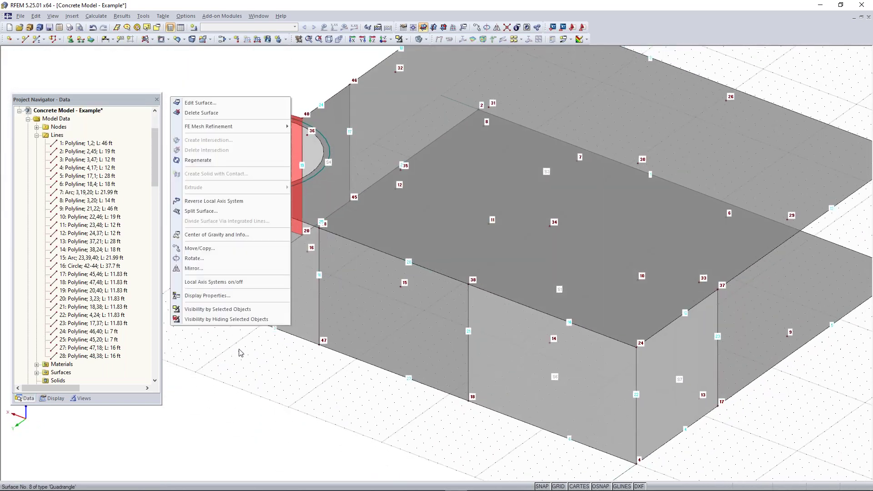
left_click(260, 360)
middle_click_drag(264, 350, 351, 418)
left_click(216, 239)
middle_click_drag(312, 395, 436, 311)
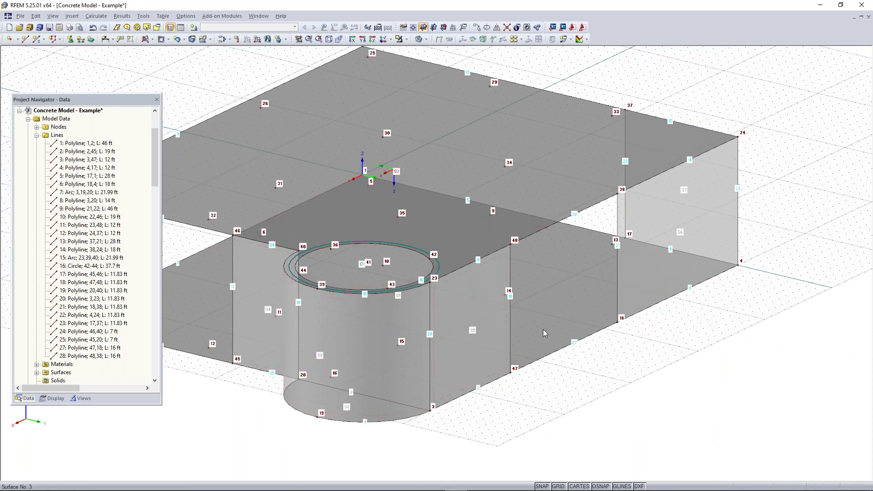
mouse_move(582, 357)
middle_mouse_down("ctrl")
mouse_move(596, 371)
mouse_move(568, 363)
middle_mouse_up("ctrl")
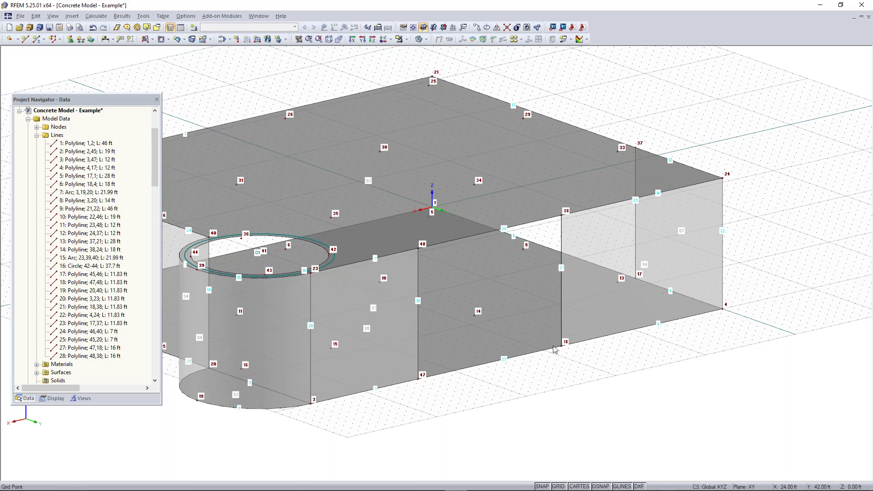
Set the work plane origin at node 18 on the lower slab's edge
scroll(558, 284, "down", 1)
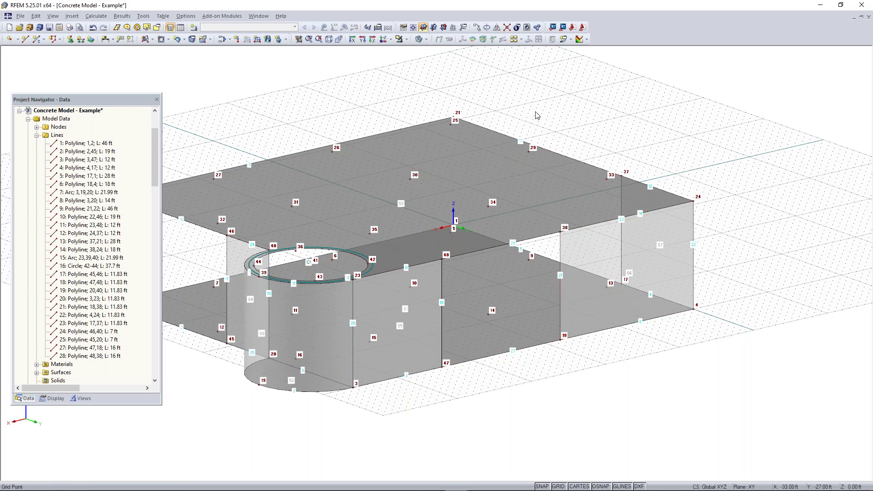
left_click(413, 29)
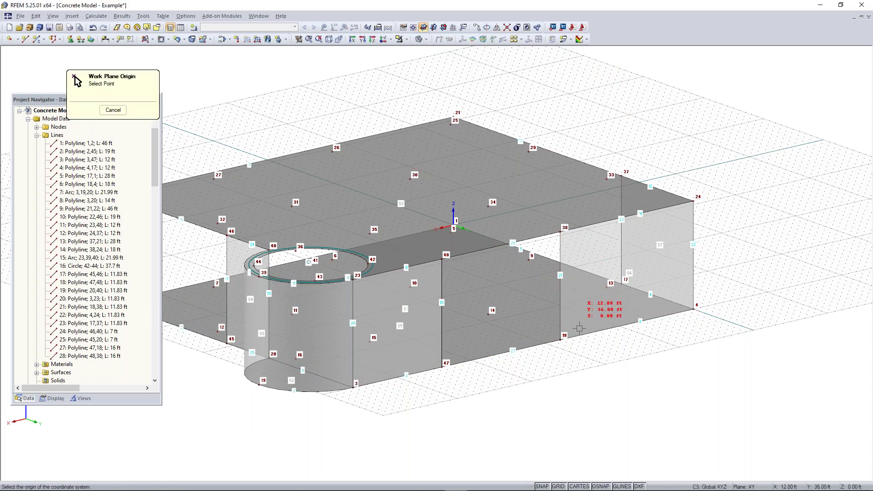
left_click(561, 339)
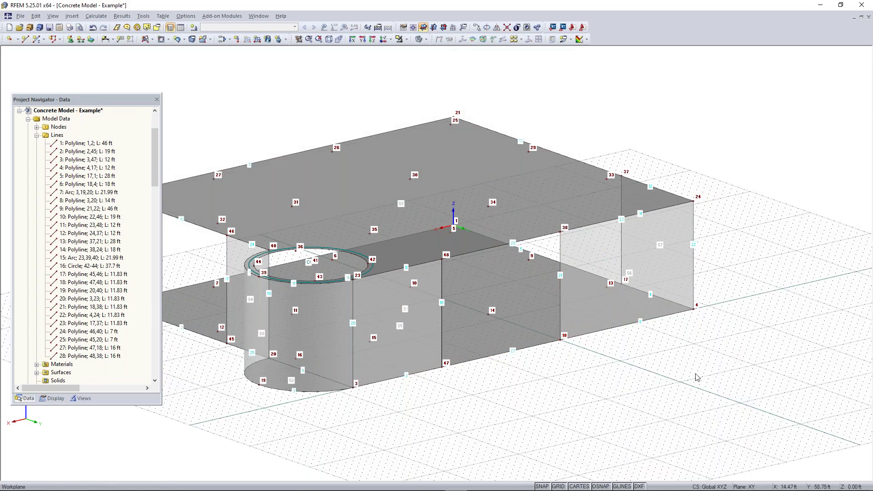
Create a rectangular wall surface in the YZ work plane from node 18 to node 34, and return the work plane to XY
scroll(609, 381, "up", 1)
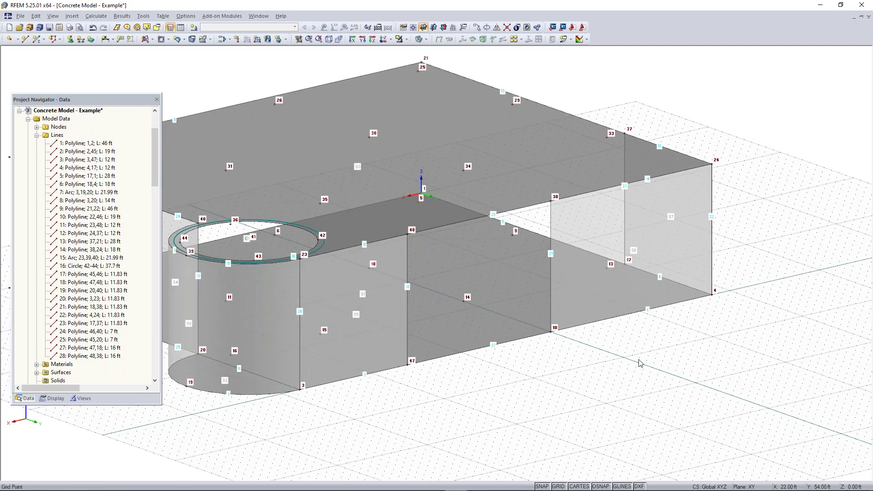
left_click(433, 28)
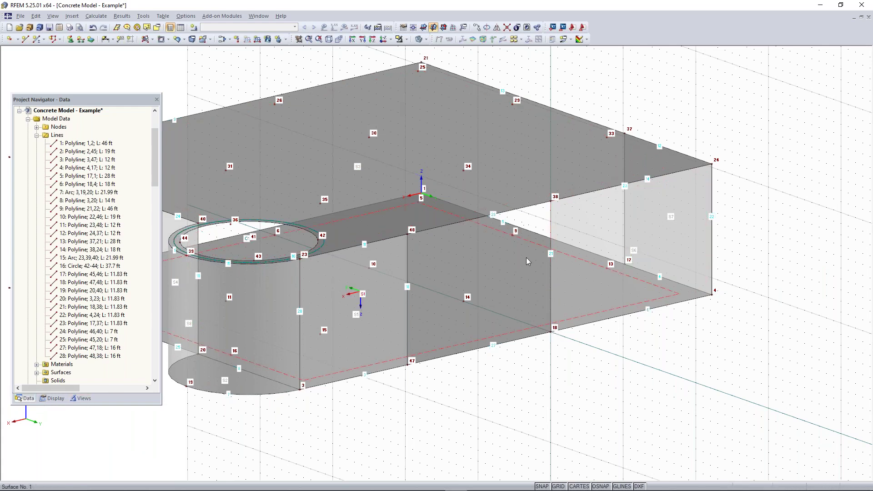
left_click(153, 39)
left_click(153, 39)
left_click(527, 350)
left_click(550, 332)
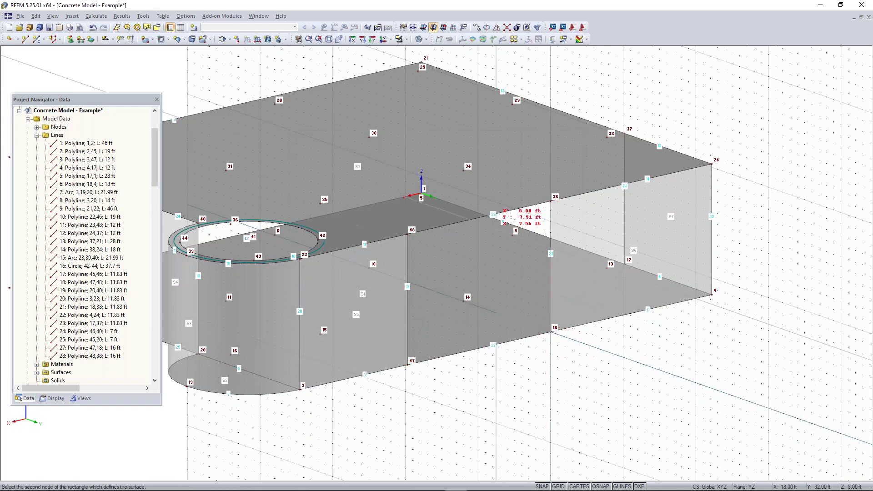
left_click(464, 170)
mouse_move(597, 387)
middle_mouse_down("ctrl")
mouse_move(415, 353)
mouse_move(613, 369)
mouse_move(490, 70)
mouse_move(585, 354)
mouse_move(748, 399)
mouse_move(544, 380)
mouse_move(534, 474)
mouse_move(425, 412)
mouse_move(731, 400)
mouse_move(368, 400)
mouse_move(577, 400)
mouse_move(591, 450)
mouse_move(602, 402)
middle_mouse_up("ctrl")
left_click(423, 27)
right_click(600, 431)
left_click(573, 434)
scroll(614, 396, "down", 2)
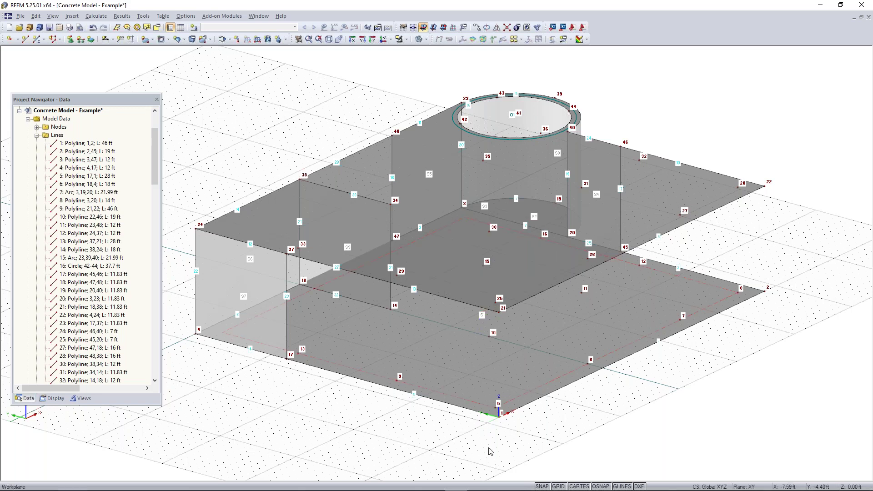
Draw a single vertical line from node 5 on the lower slab up to node 25 on the upper slab
middle_click_drag(487, 399, 452, 407)
middle_click_drag(448, 455, 490, 427, "ctrl")
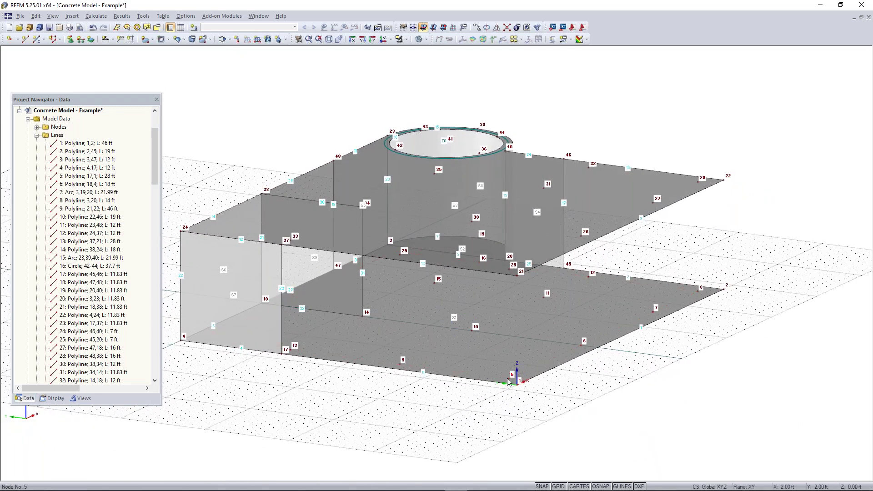
left_click(25, 40)
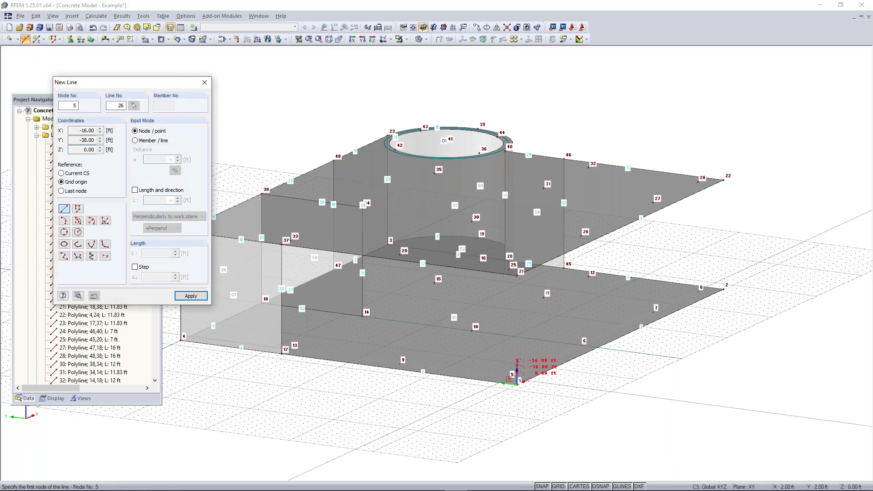
left_click(517, 380)
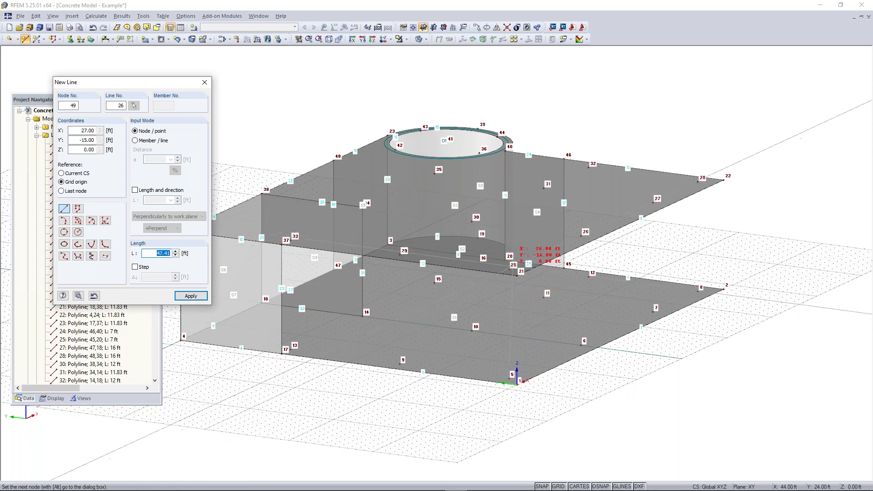
left_click(510, 268)
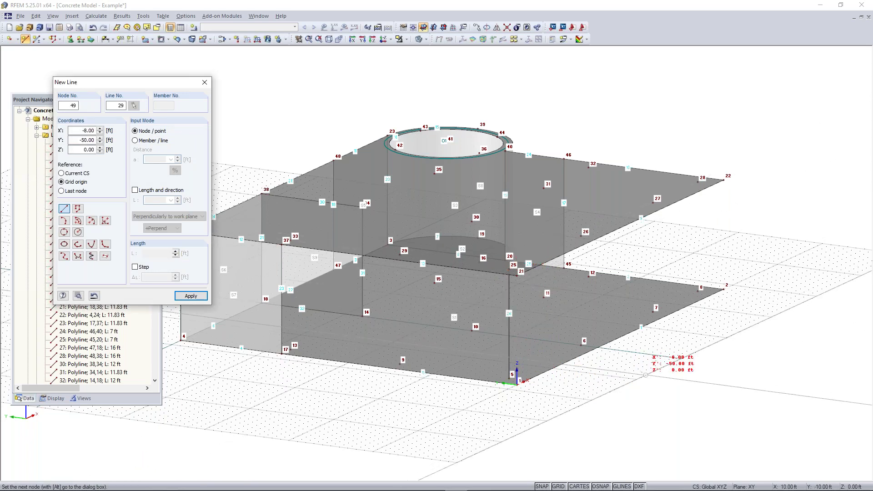
key("Escape")
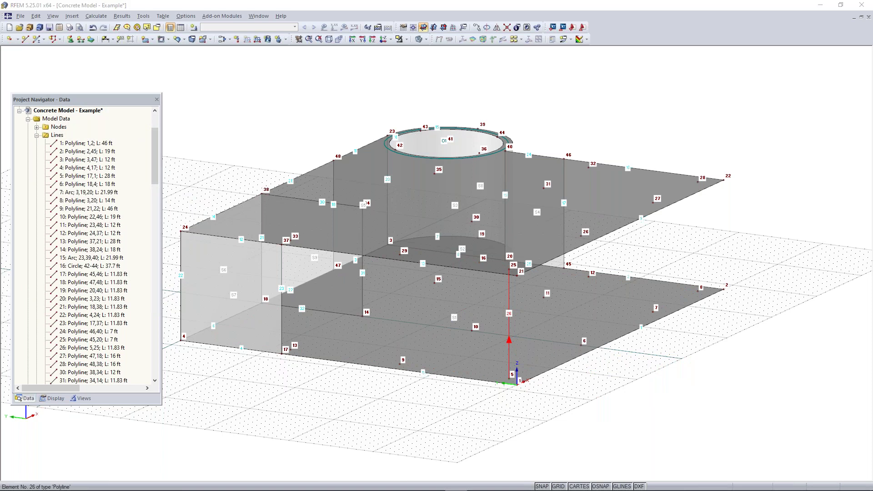
Assign a beam member with a 12 by 12 in solid rectangular cross-section in concrete f'c = 4000 psi to the line between nodes 5 and 25
double_click(508, 314)
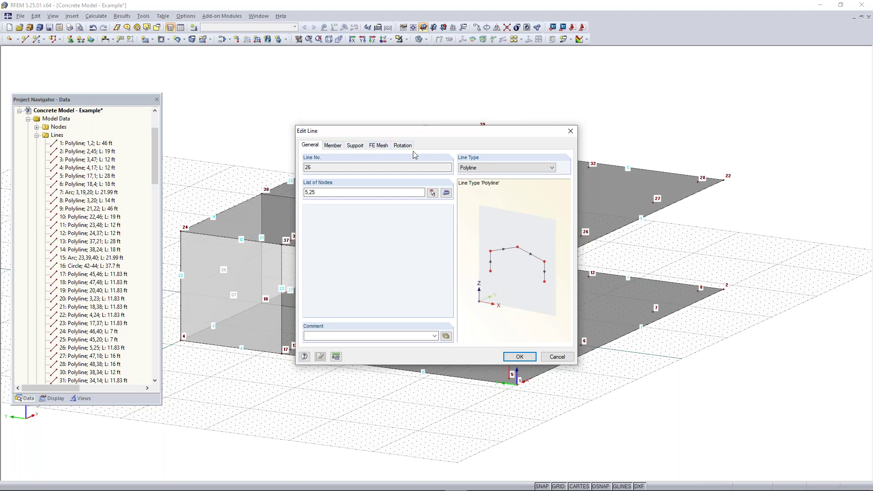
left_click(332, 146)
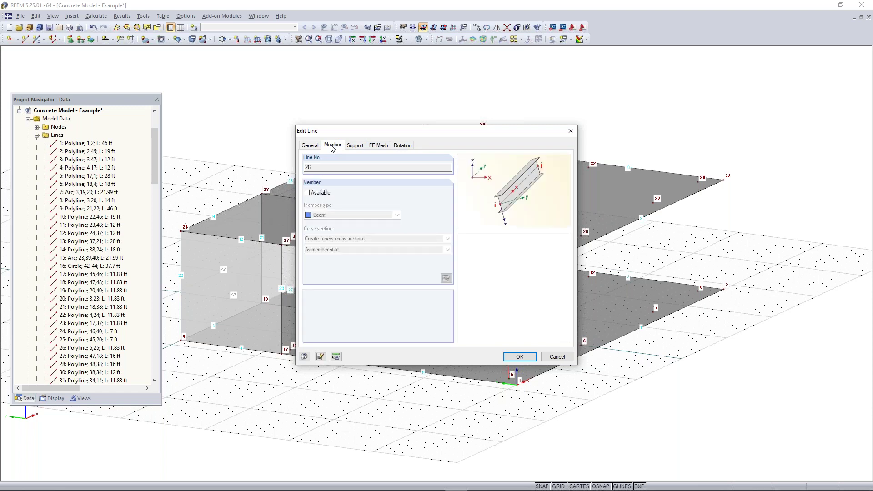
left_click(312, 197)
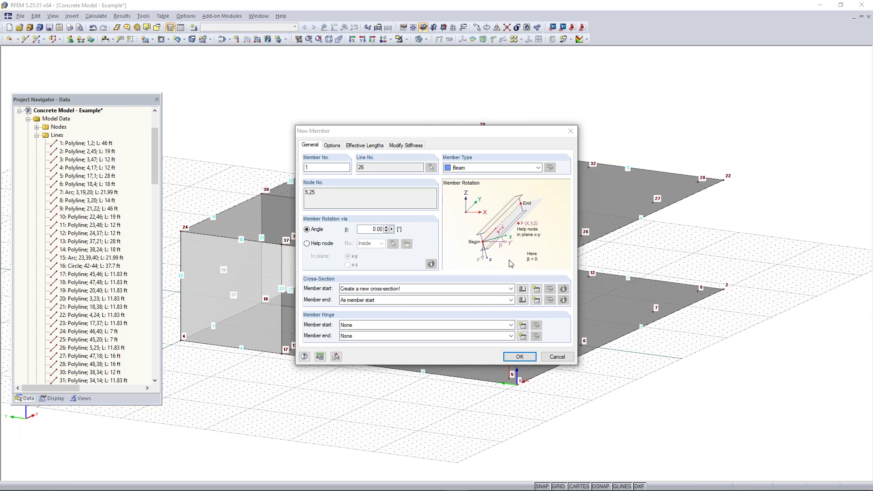
left_click(521, 289)
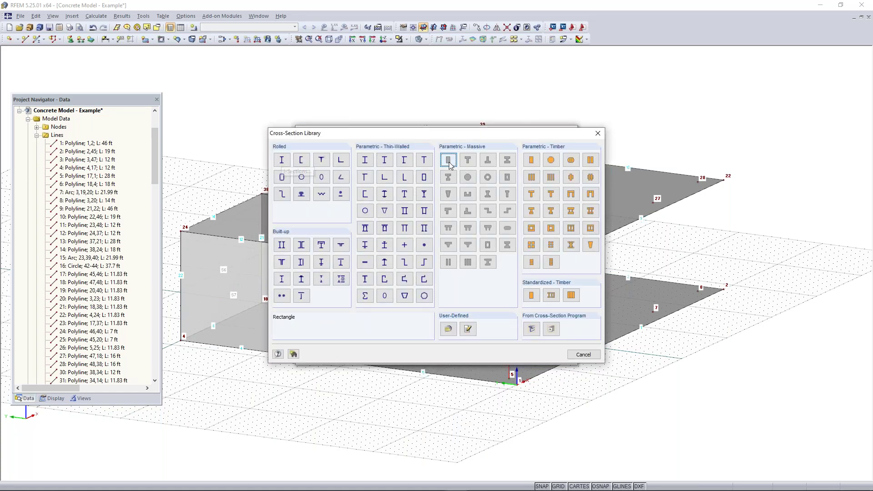
key("Escape")
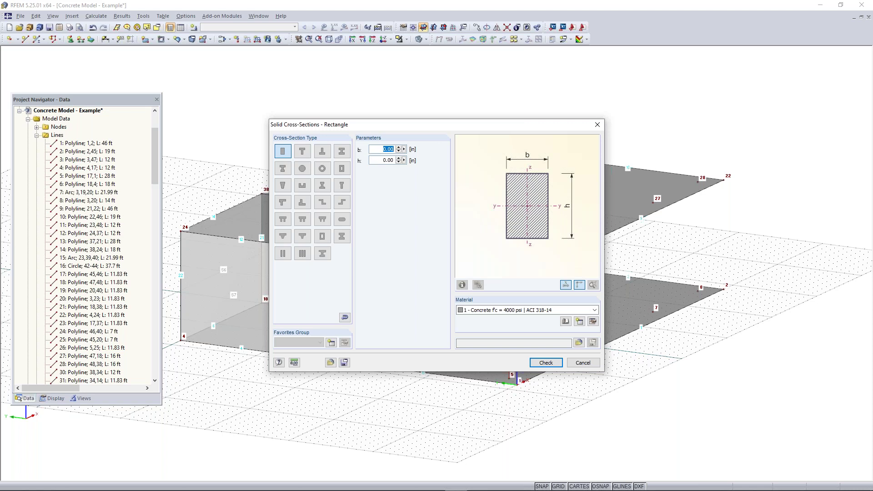
type("12")
key("Tab")
type("12")
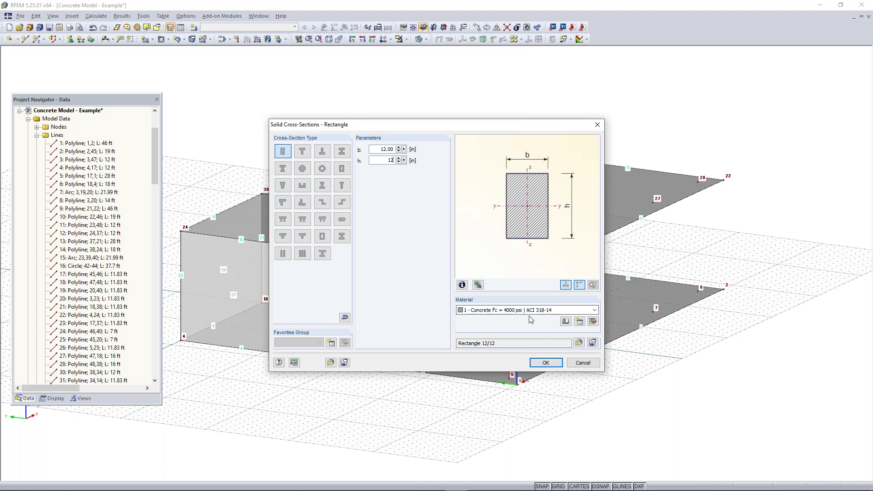
left_click(546, 362)
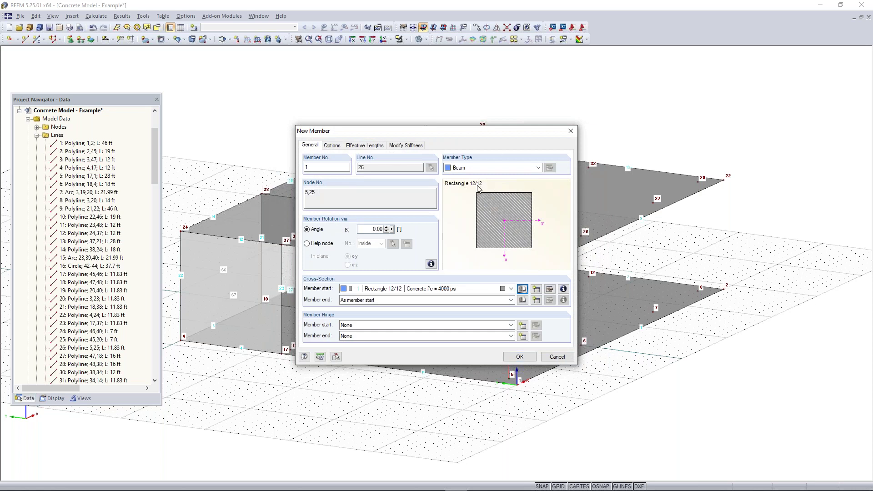
left_click(511, 358)
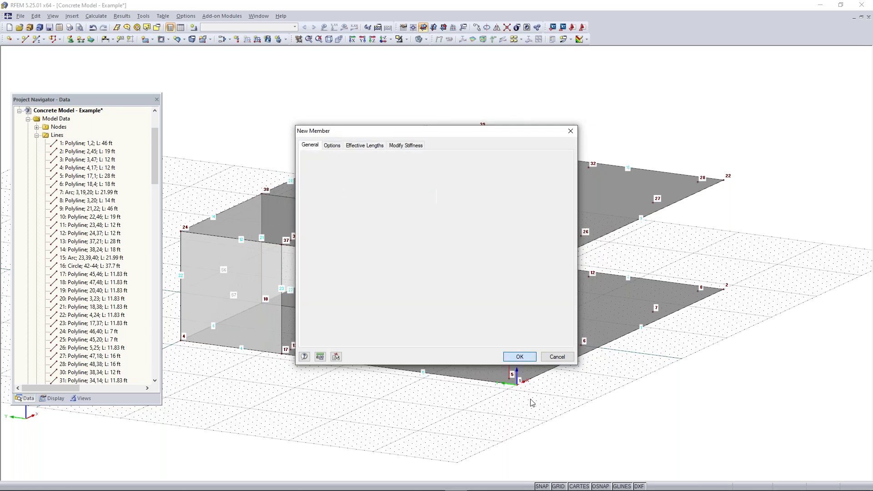
left_click(516, 358)
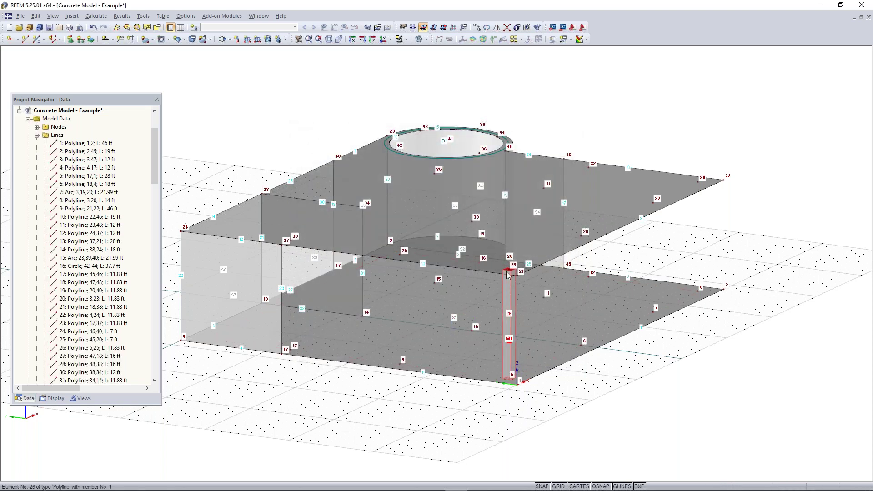
Copy the column at node 5 to node 6 along the slab edge
scroll(506, 347, "up", 3)
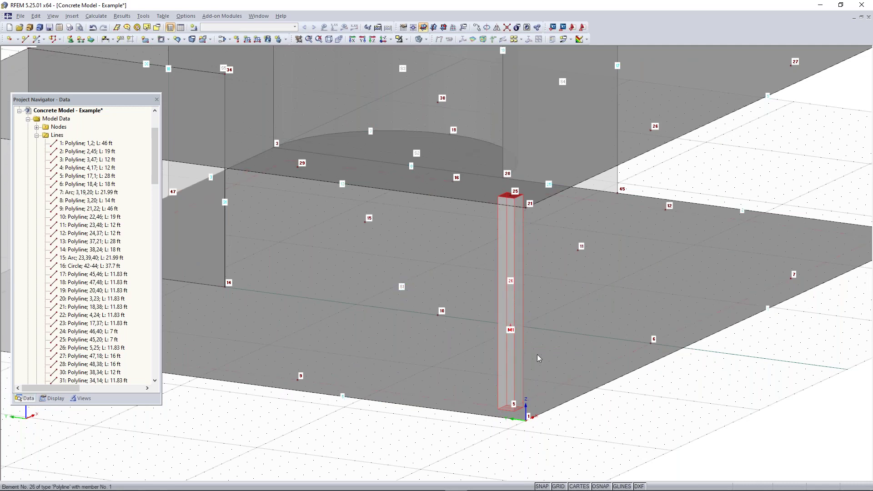
scroll(639, 395, "down", 2)
middle_click_drag(640, 394, 291, 395)
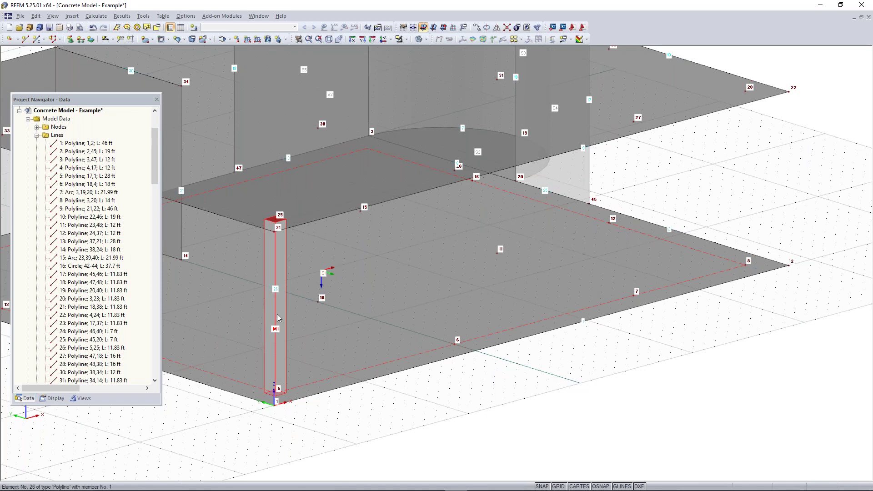
scroll(277, 314, "down", 2)
middle_click_drag(265, 314, 342, 333)
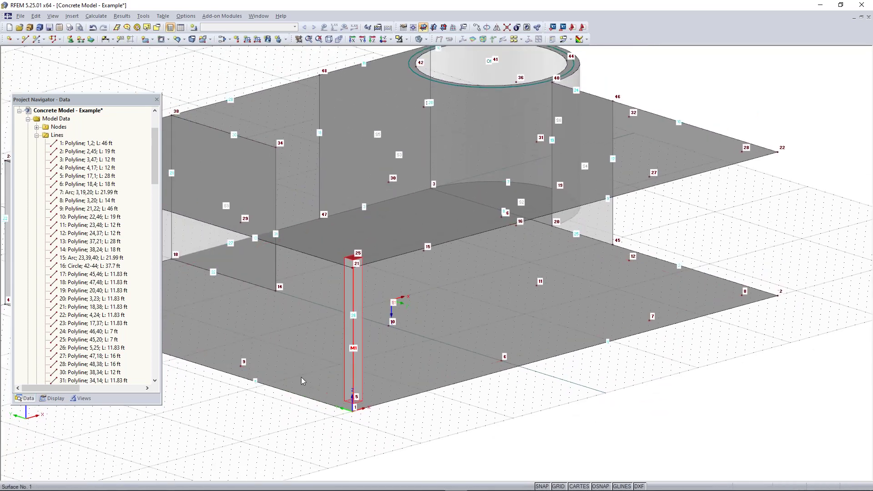
scroll(386, 431, "up", 1)
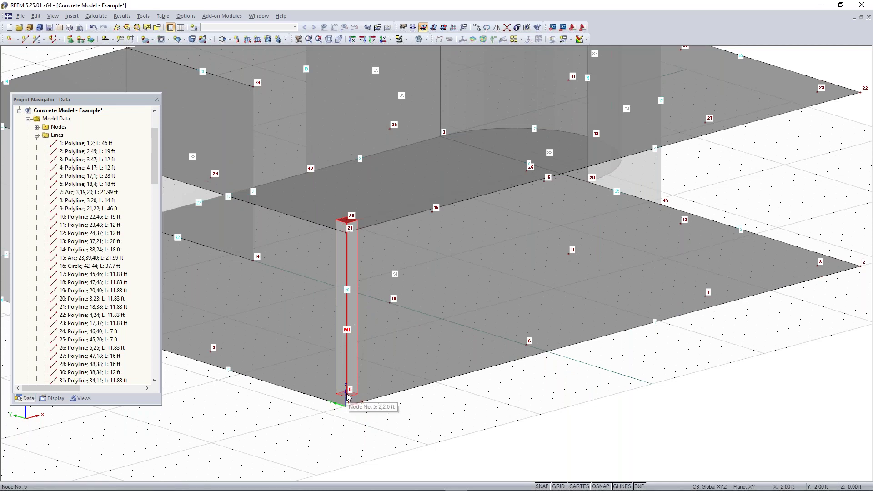
left_click(527, 345)
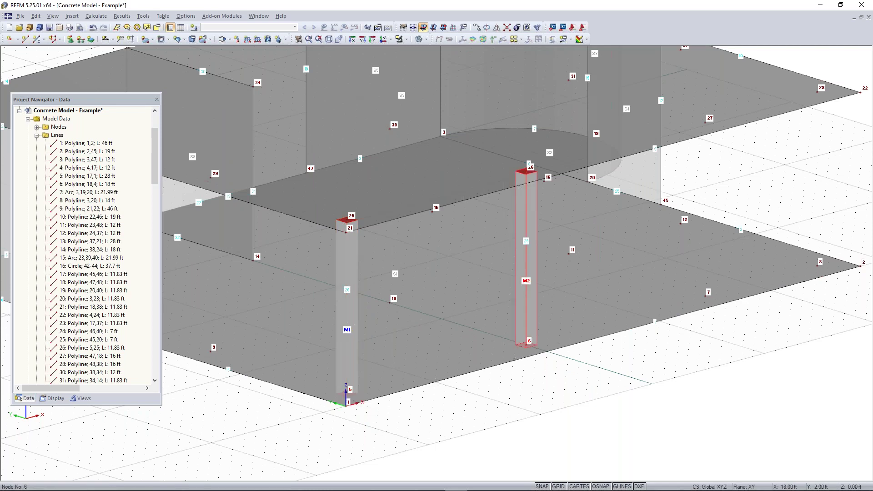
middle_click_drag(615, 389, 489, 413)
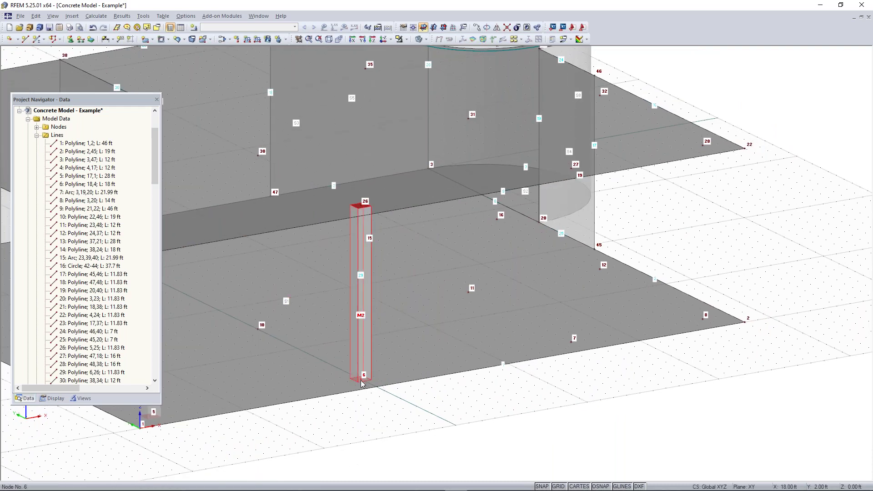
left_click_drag(361, 380, 576, 350)
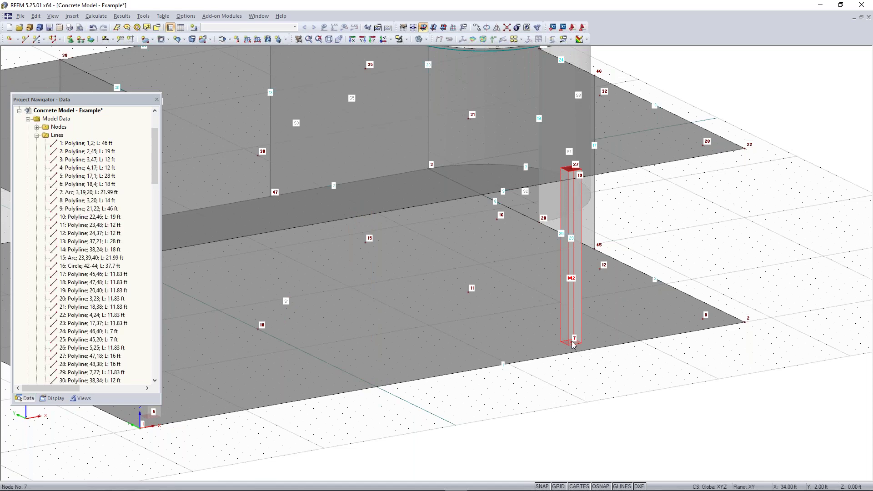
left_click_drag(461, 353, 347, 375)
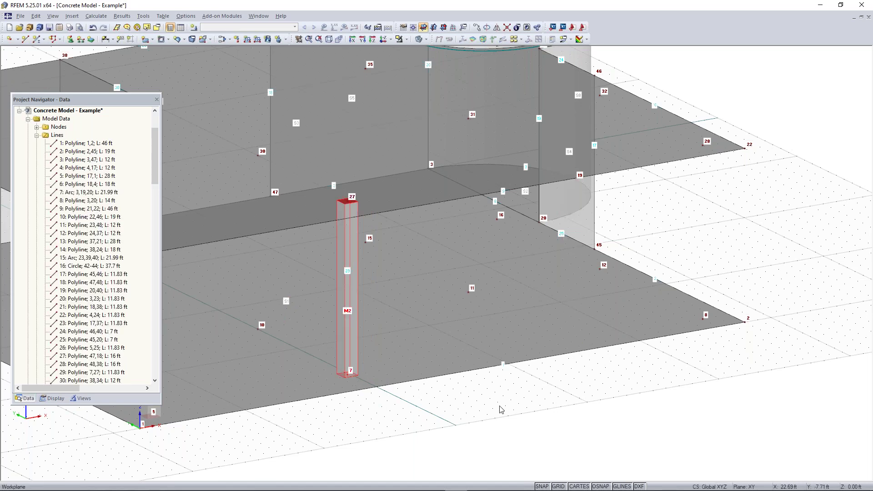
key("ctrl+z")
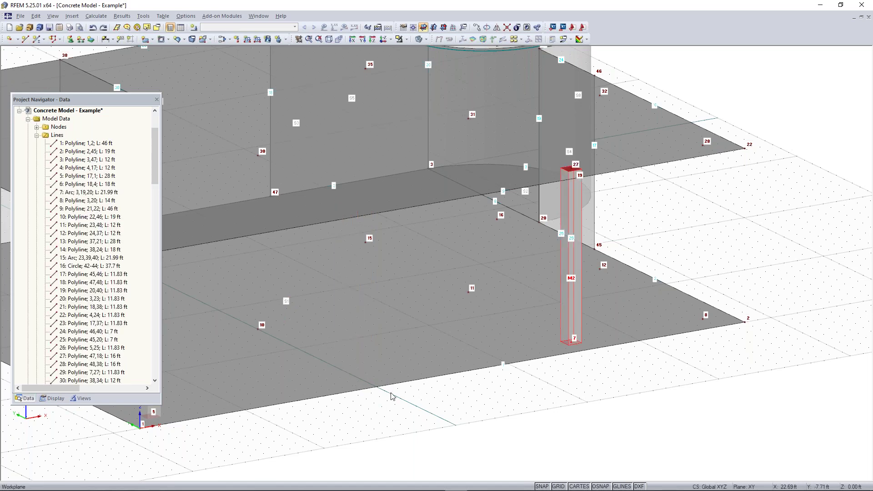
key("ctrl+y")
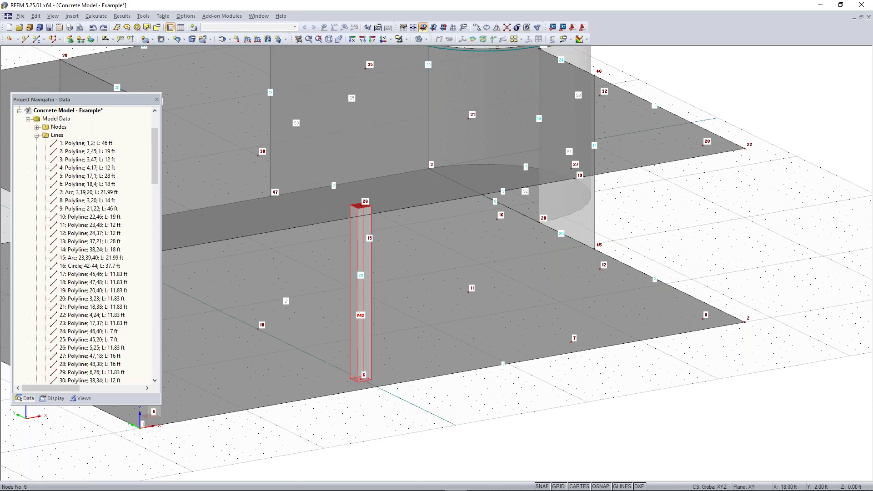
key("ctrl+z")
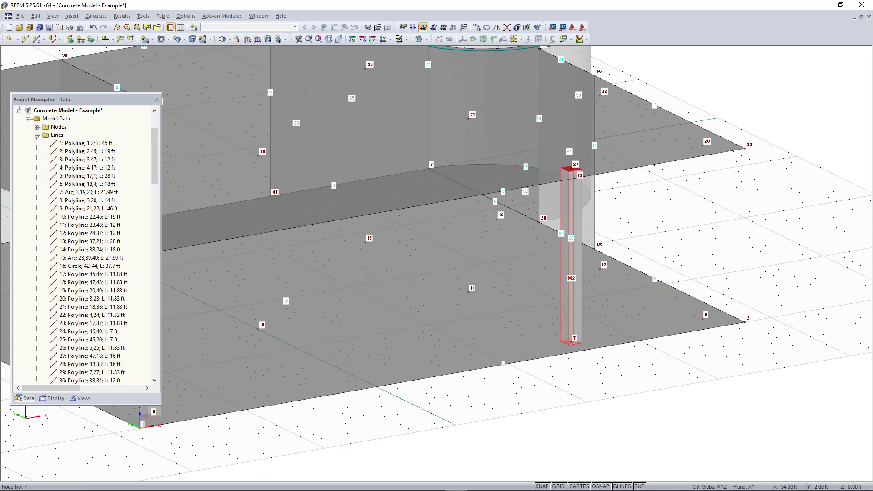
key("ctrl+y")
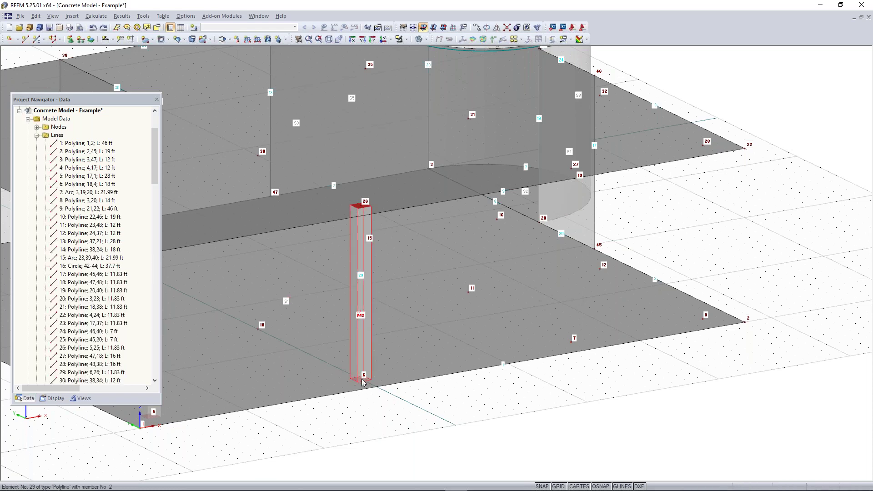
Copy the column at node 6 to node 7, and copy the column at node 7 to node 8
left_click_drag(361, 380, 573, 342, "ctrl")
middle_click_drag(573, 343, 419, 391)
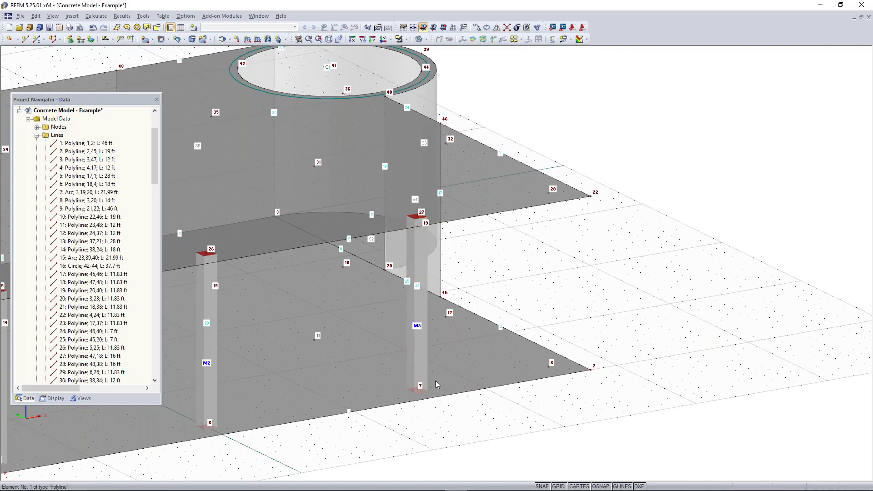
left_click_drag(418, 393, 552, 370)
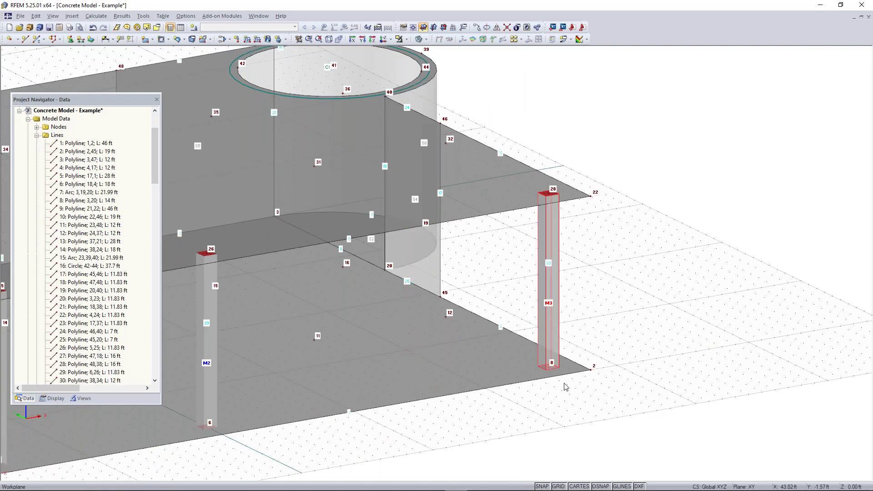
key("ctrl+z")
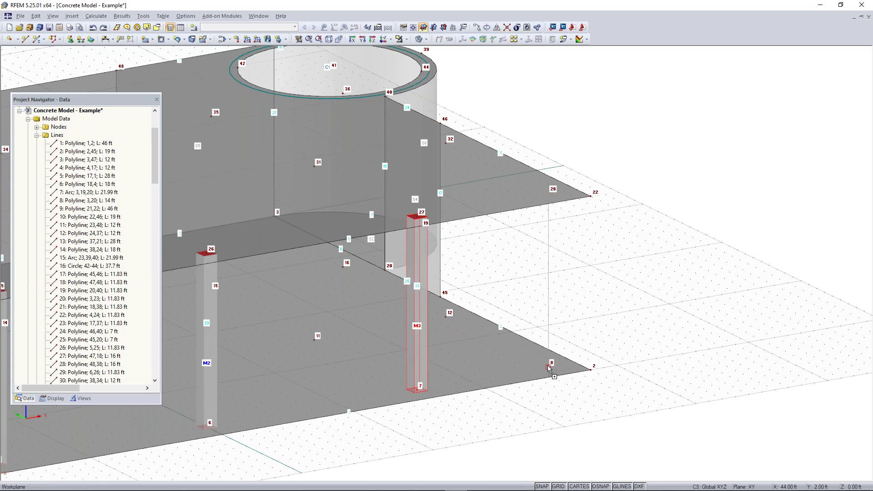
scroll(625, 357, "down", 5)
middle_click_drag(625, 356, 380, 415, "ctrl")
middle_click_drag(526, 404, 500, 396)
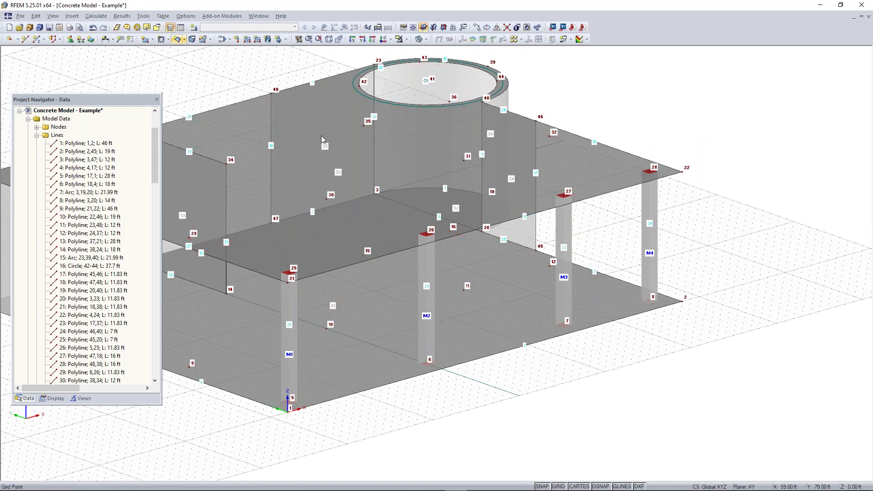
scroll(445, 228, "down", 1)
middle_click_drag(462, 234, 588, 271)
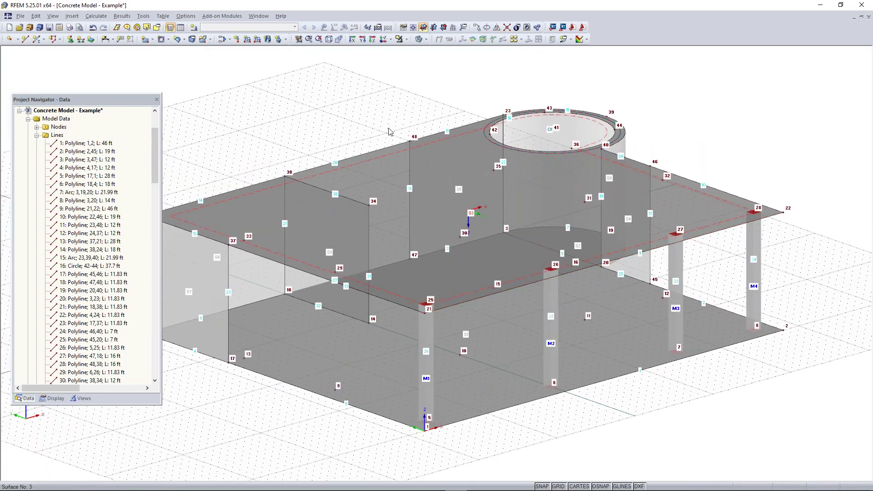
Select all members with the Rectangle 12/12 cross-section and copy the row of columns from node 5 to node 9
left_click(157, 28)
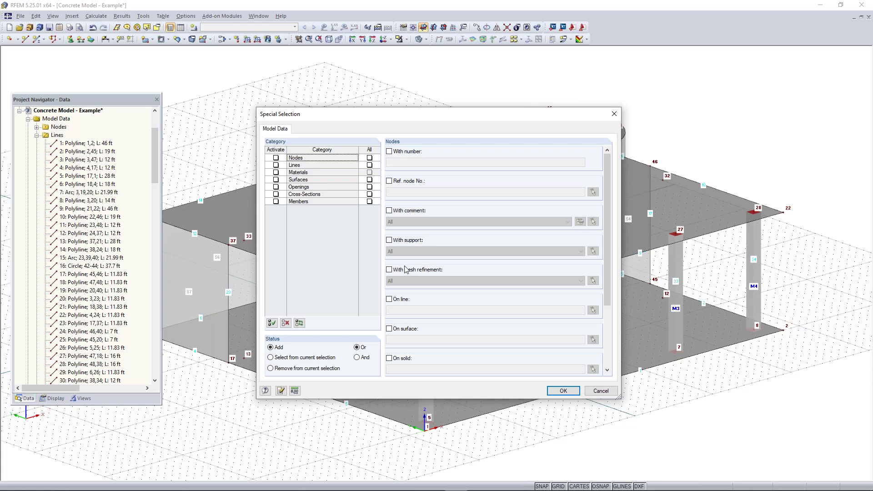
left_click(276, 202)
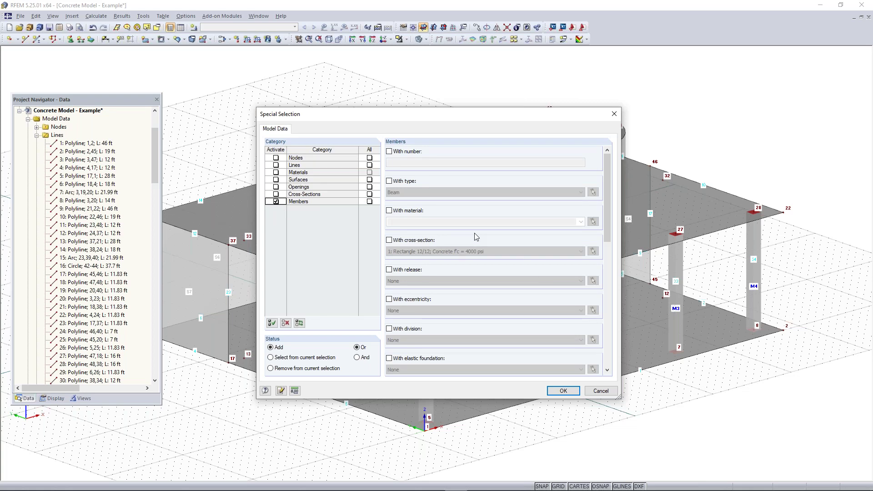
left_click(390, 240)
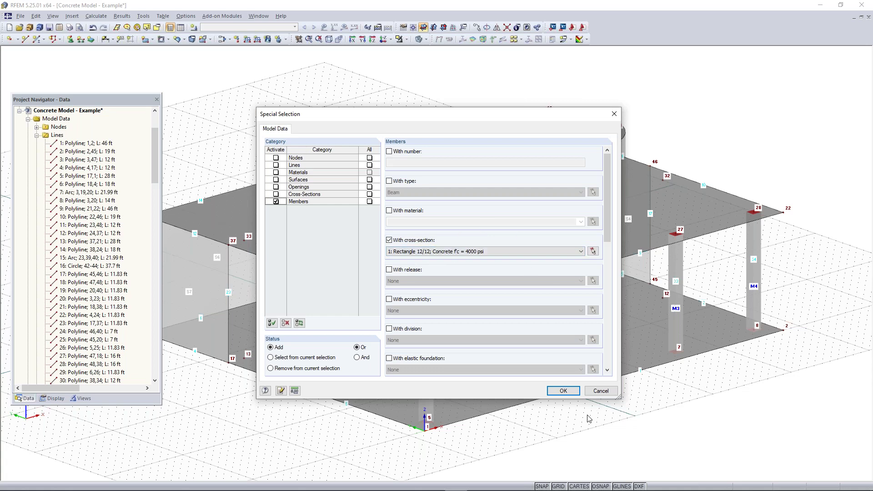
left_click(563, 391)
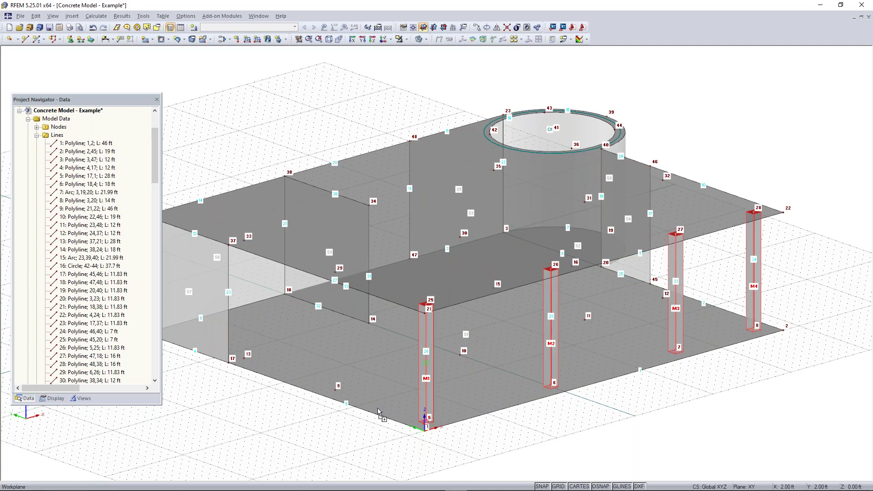
left_click_drag(425, 422, 335, 390, "ctrl")
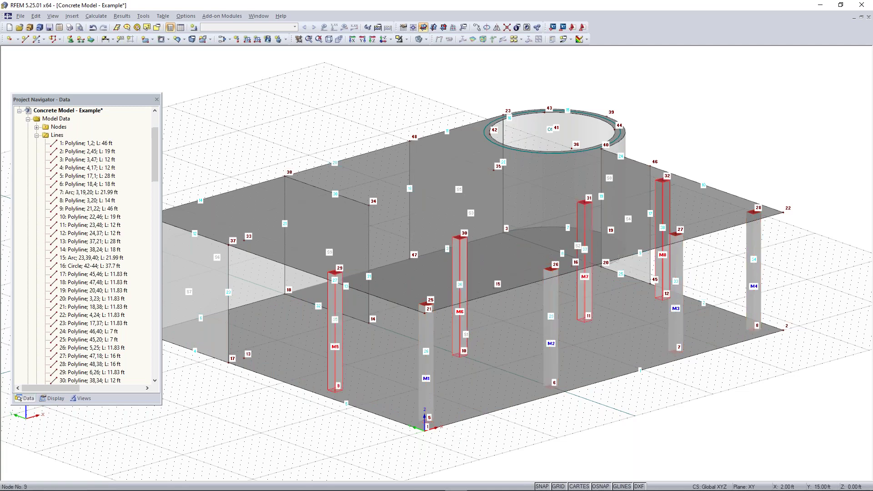
left_click(489, 443)
Copy the single column at node 11 to node 15
mouse_move(447, 448)
middle_mouse_down("ctrl")
mouse_move(552, 408)
mouse_move(442, 439)
middle_mouse_up("ctrl")
right_click(442, 439)
left_click(682, 409)
middle_click_drag(691, 397, 663, 438, "ctrl")
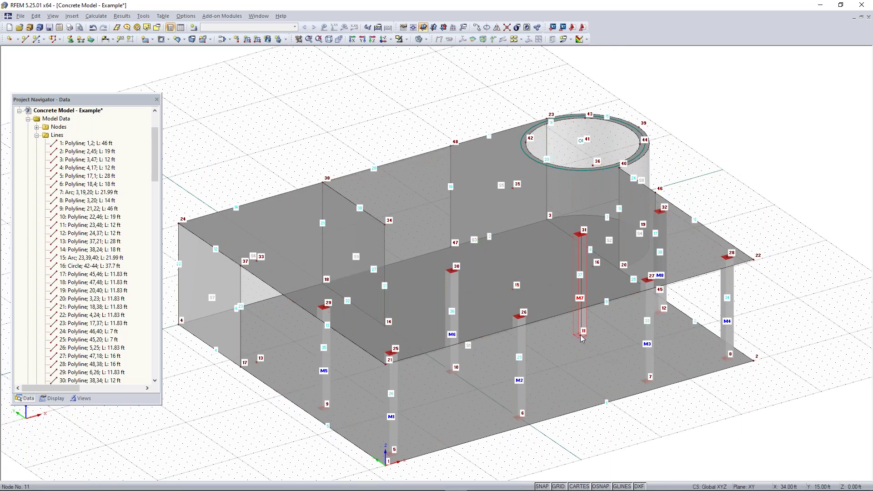
left_click(512, 288)
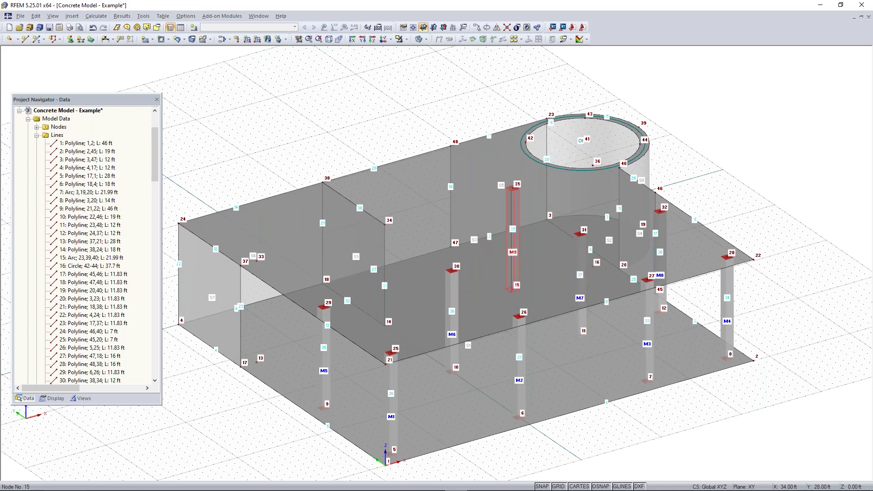
middle_click_drag(618, 448, 625, 409, "ctrl")
right_click(625, 409)
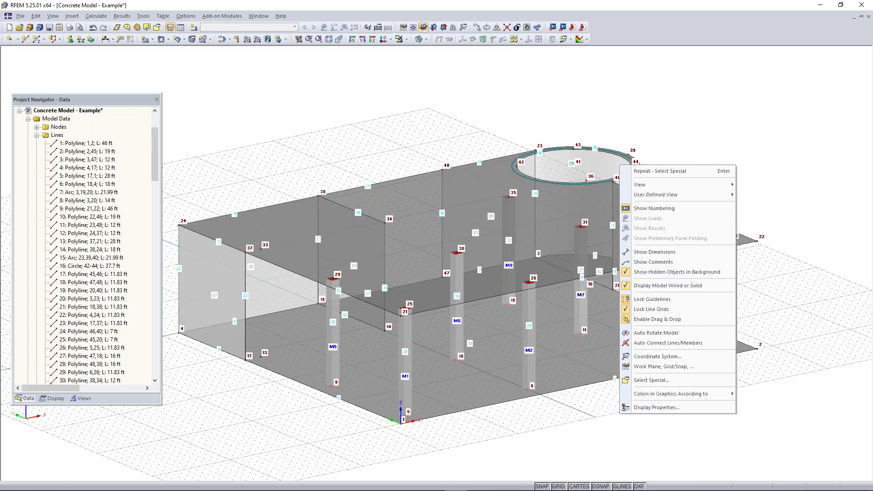
left_click(291, 155)
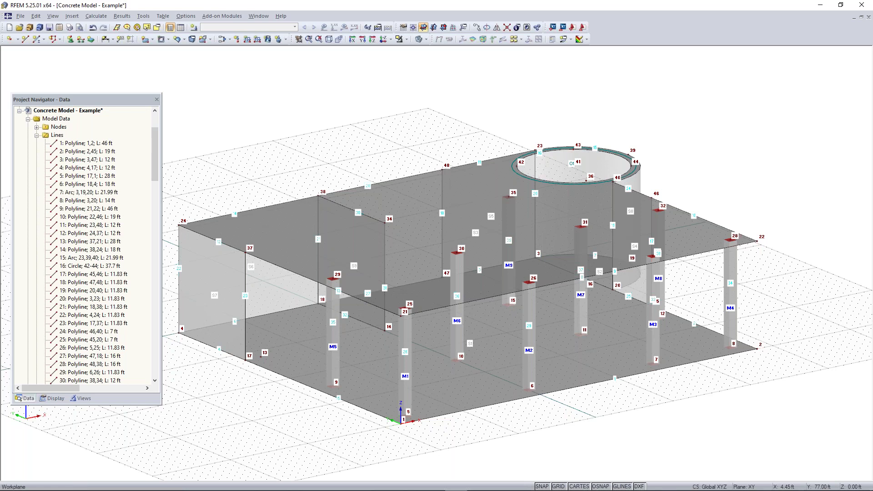
Start a new member with a 12 by 12 in solid rectangular cross-section in concrete f'c = 4000 psi
left_click(37, 40)
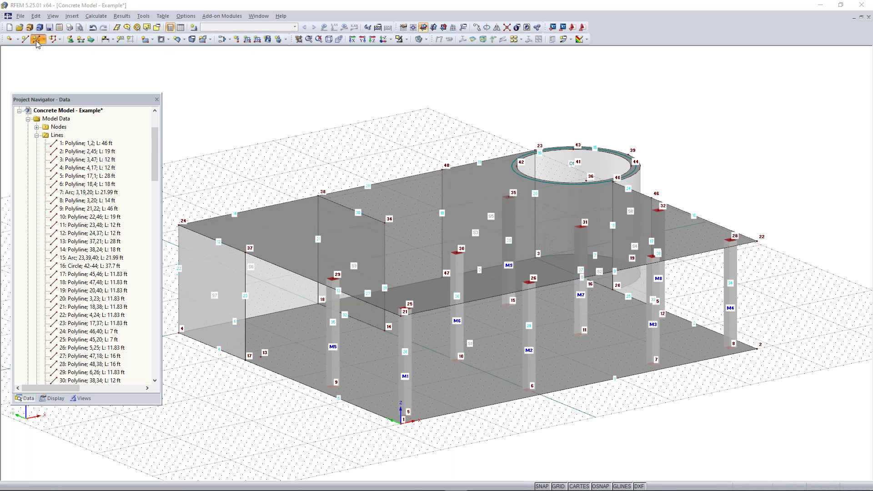
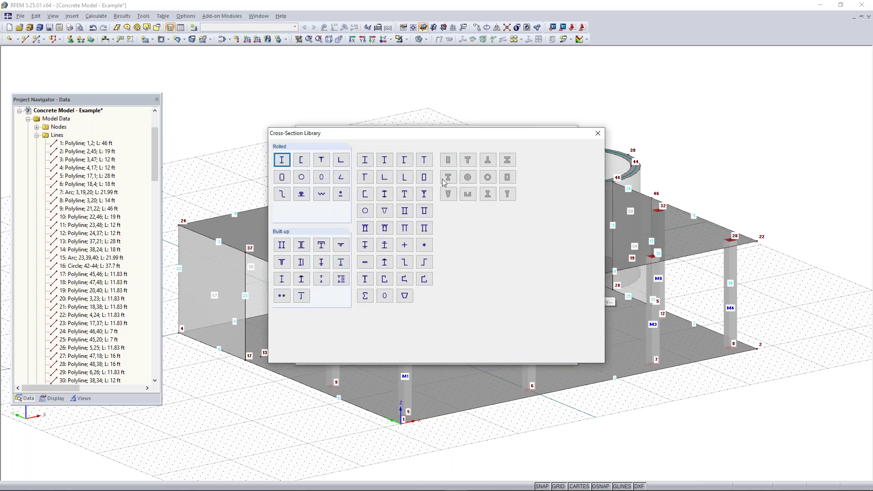
left_click(449, 161)
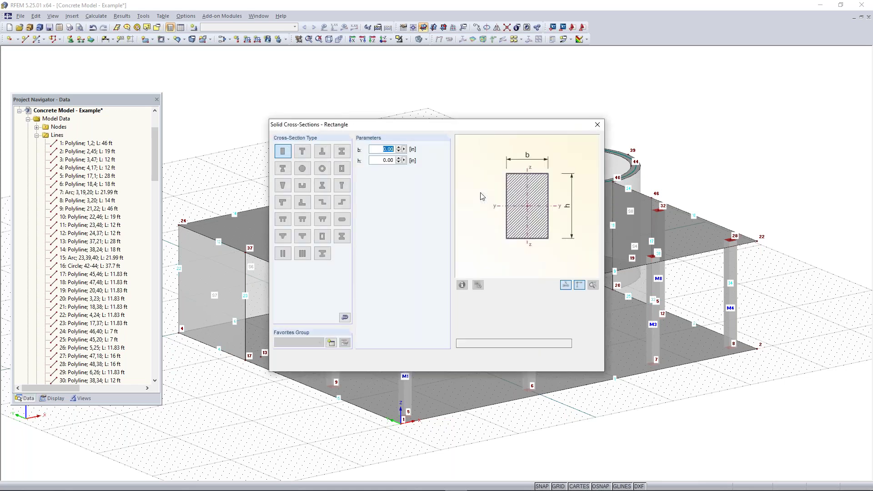
type("12")
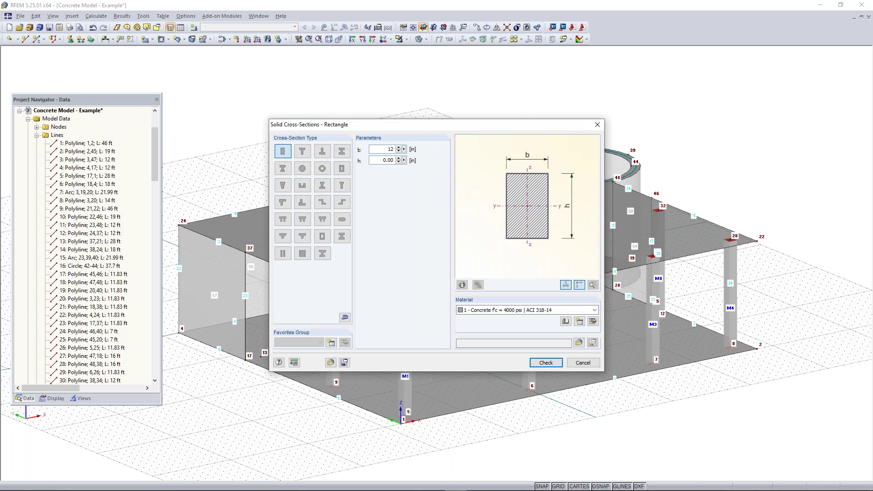
type("12")
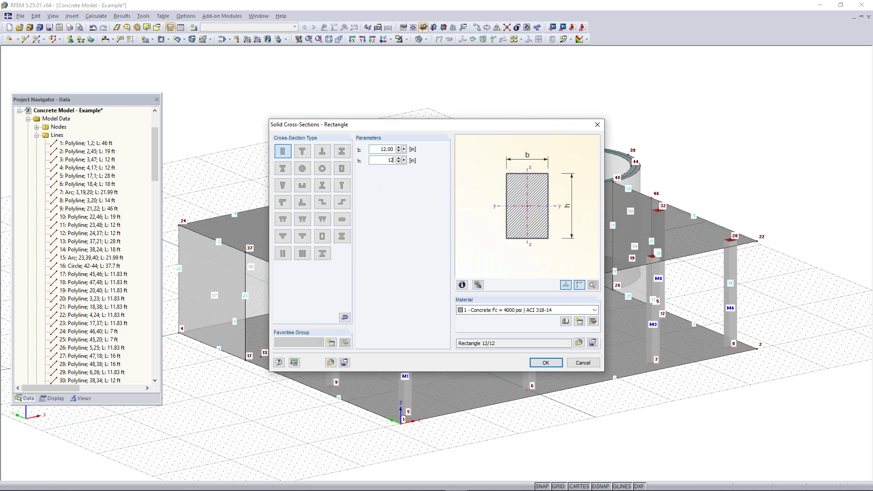
left_click(547, 362)
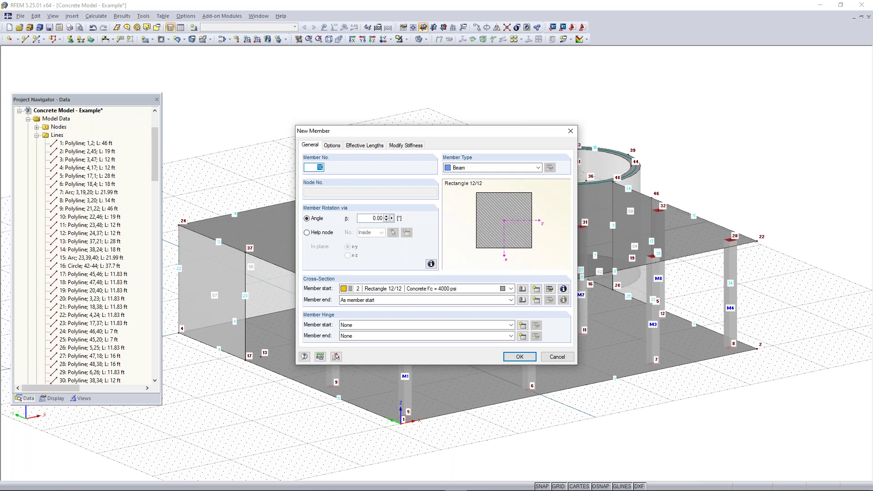
Set the new member's type to Rib on the +z-side of the surface, with L/8 integration widths on both sides
left_click(502, 168)
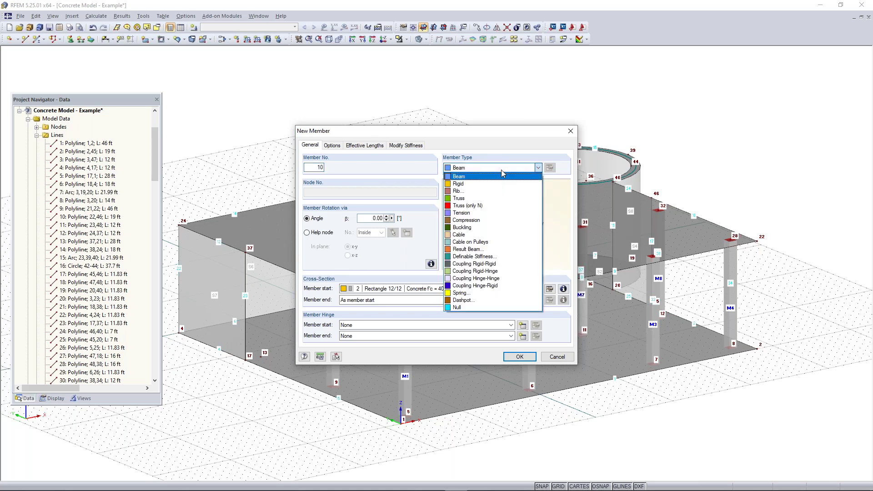
left_click(471, 191)
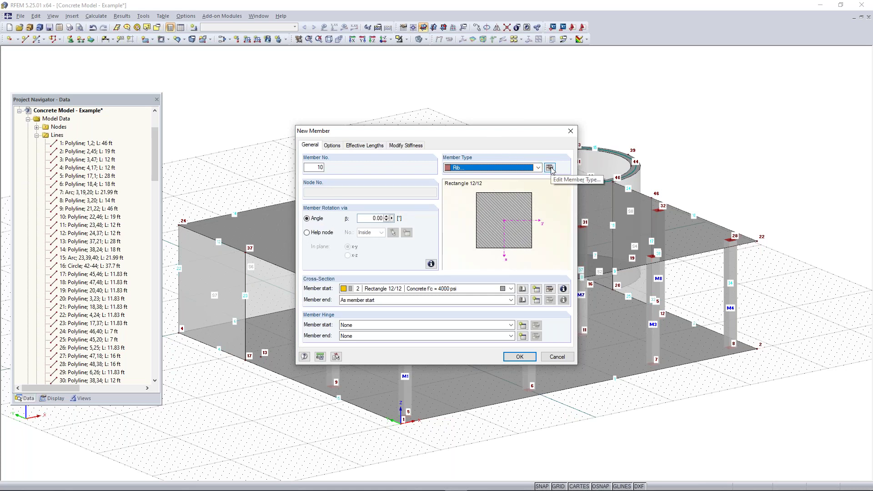
left_click(549, 167)
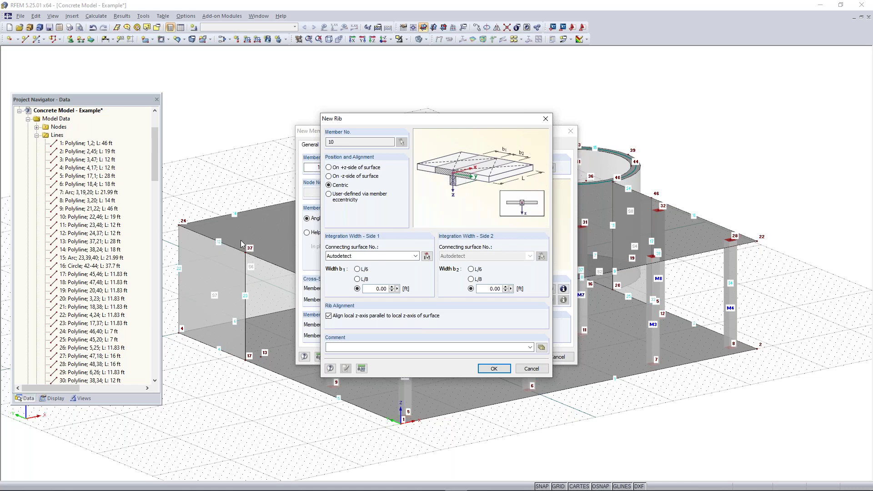
left_click(328, 167)
left_click(363, 279)
left_click(472, 279)
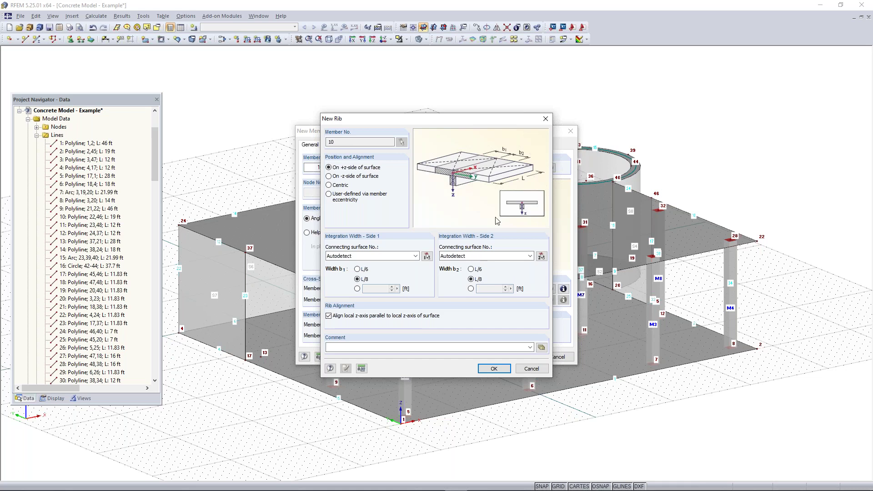
left_click(493, 369)
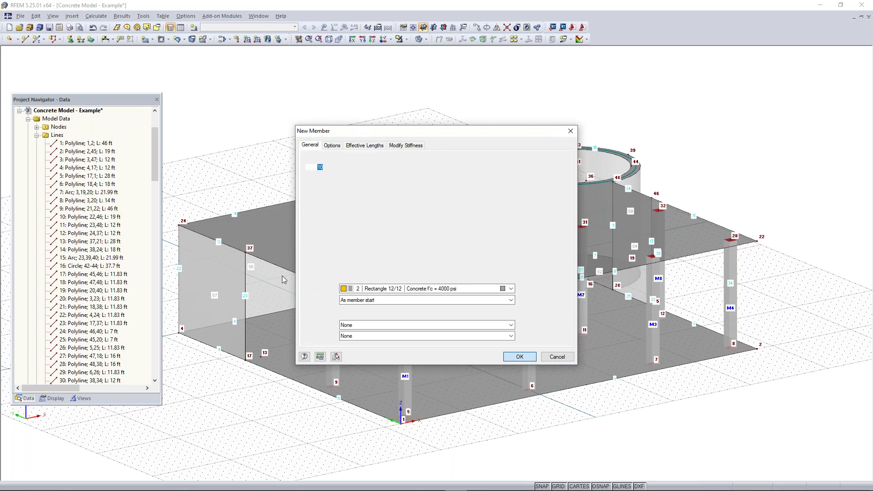
Try to place the rib member on the vertical line between nodes 34 and 14, and undo the placement
key("Return")
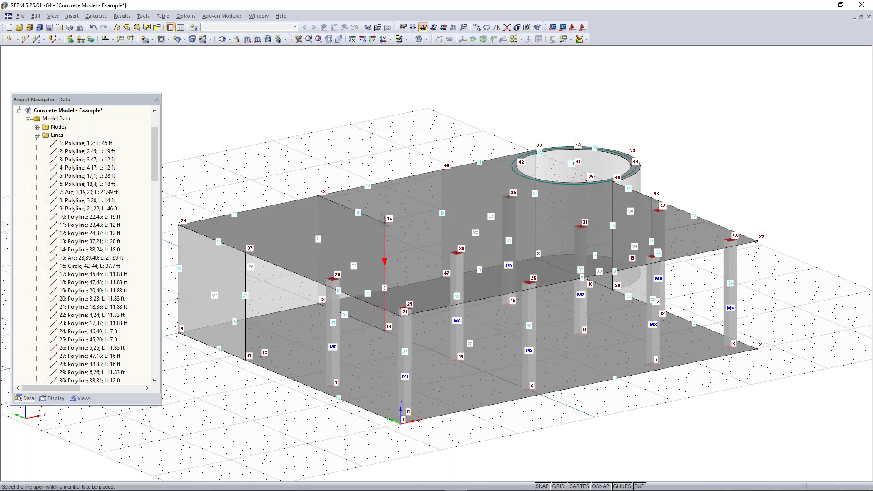
left_click(385, 223)
key("Escape")
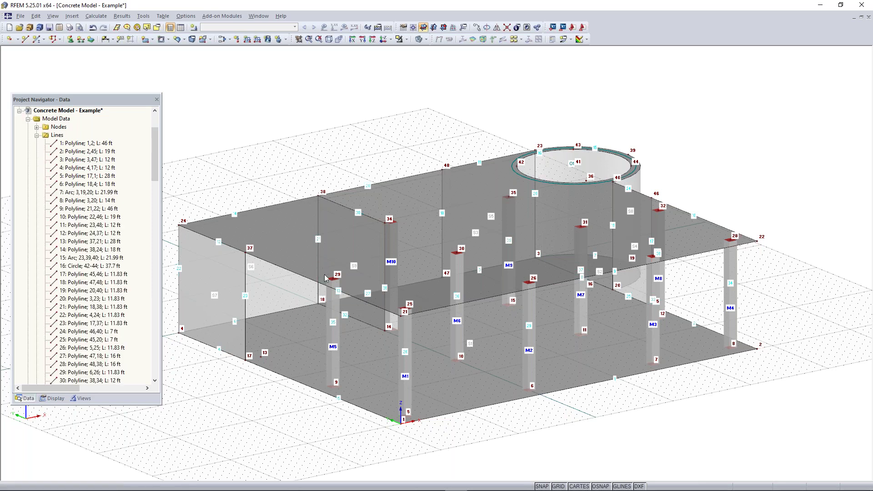
key("ctrl+z")
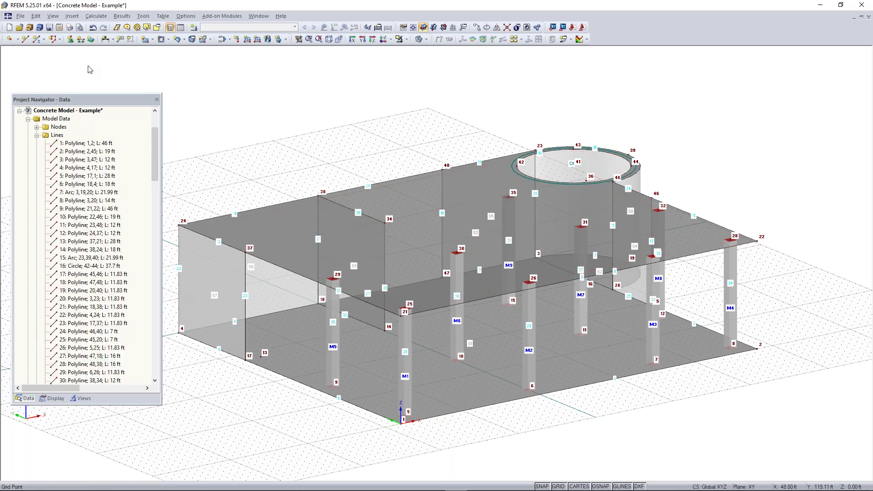
left_click(36, 39)
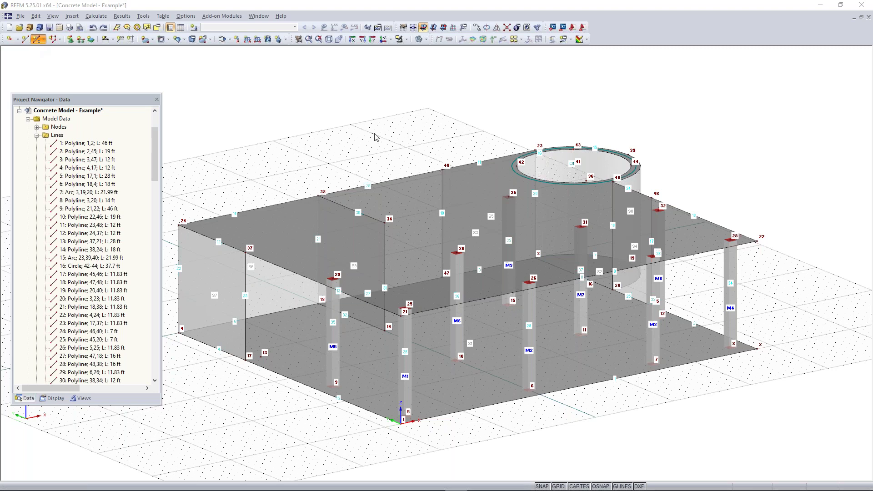
left_click(521, 149)
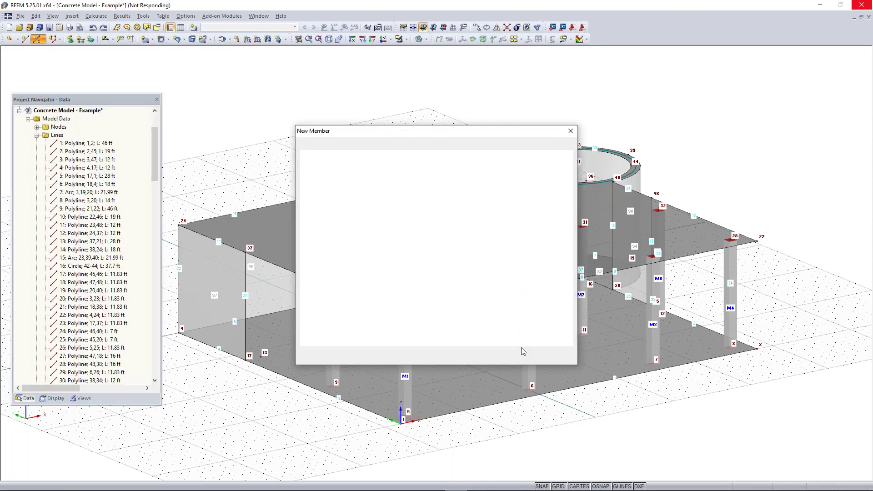
left_click(520, 357)
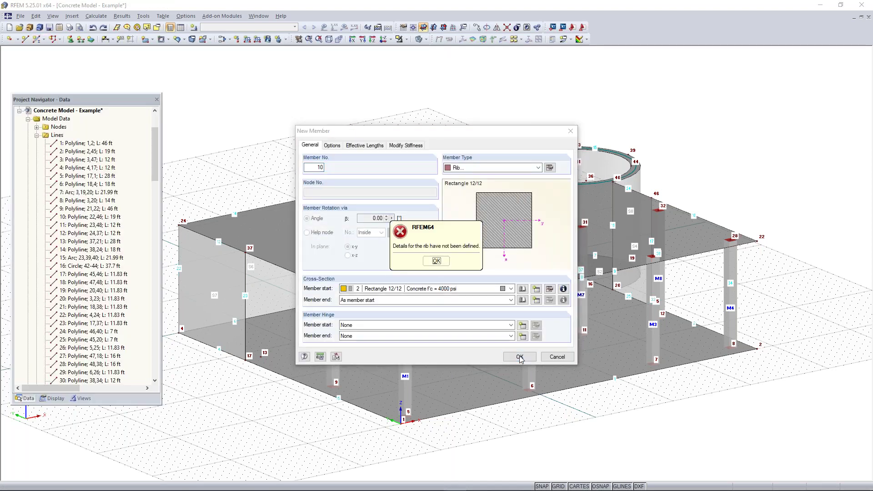
left_click(435, 261)
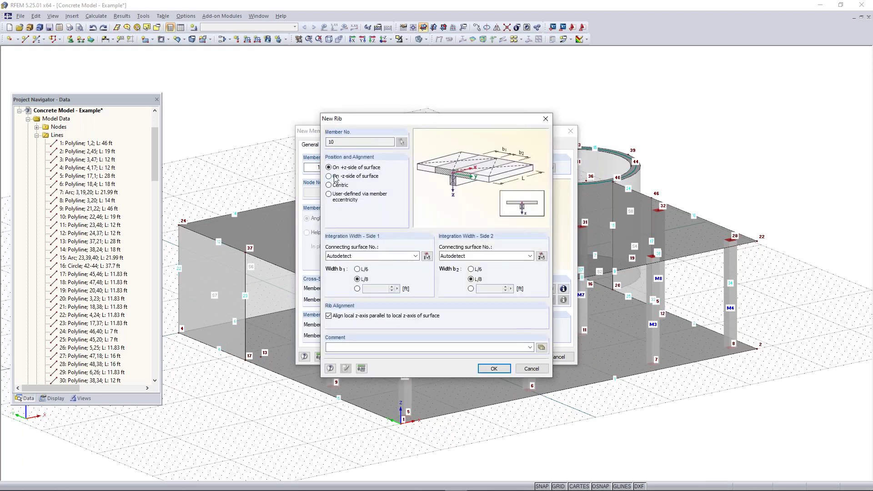
left_click(493, 368)
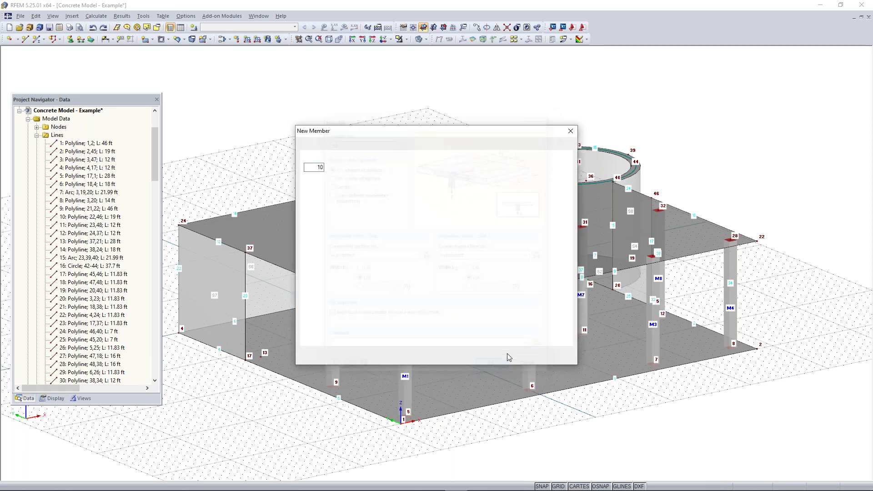
left_click(510, 359)
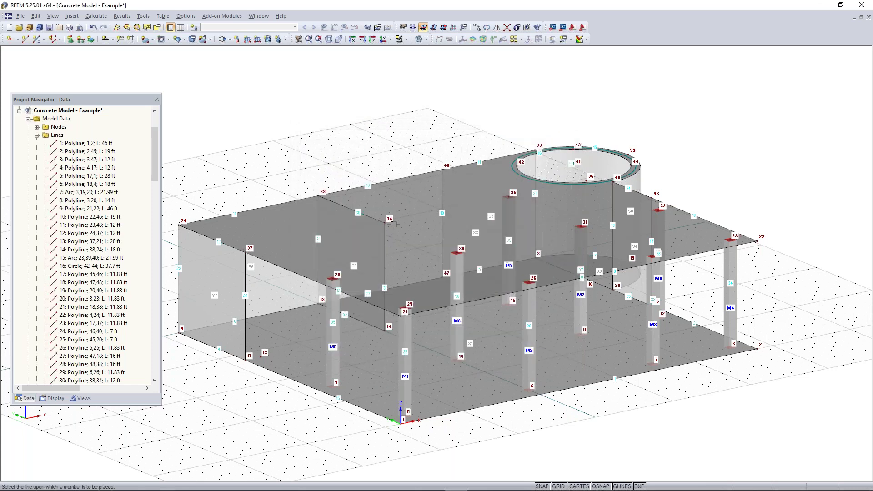
right_click(259, 134)
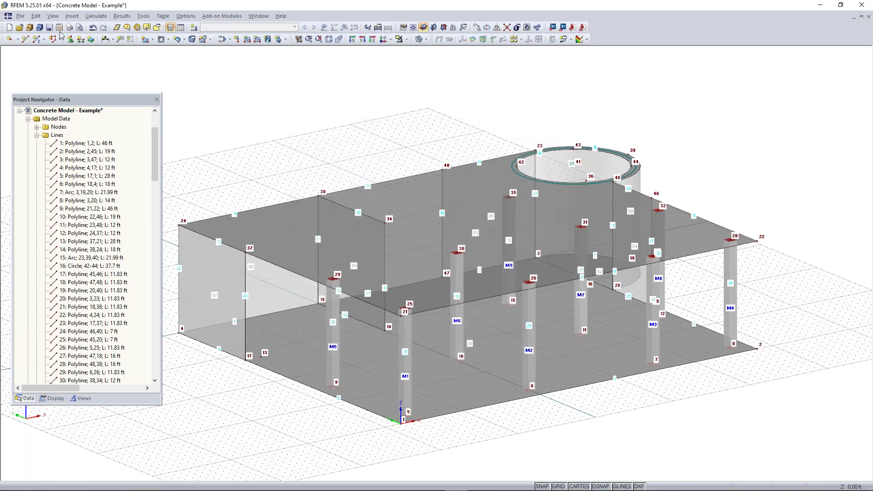
Draw a beam-type member with the Rectangle 12/12 cross-section from node 37 to node 34 on the upper slab
left_click(35, 40)
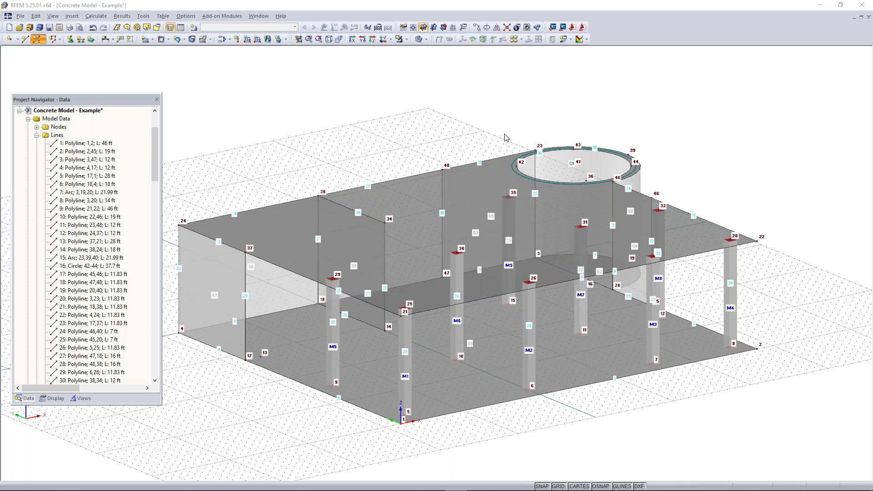
left_click(510, 168)
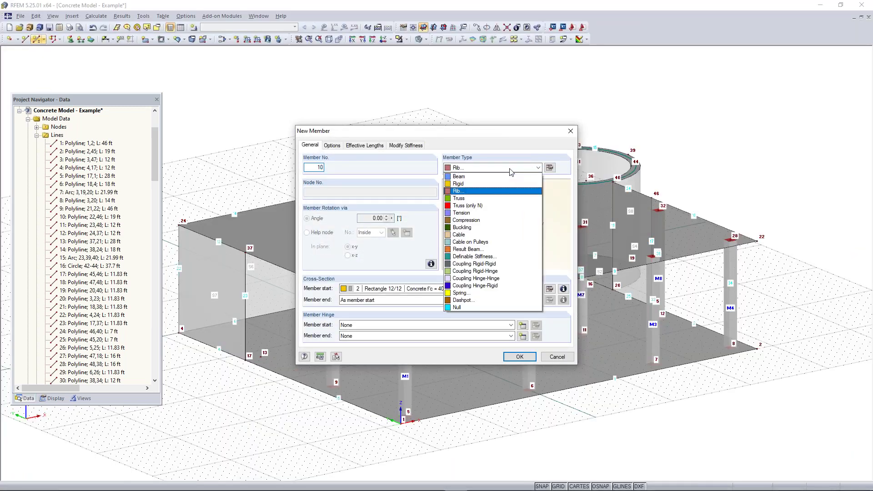
left_click(509, 176)
left_click(520, 356)
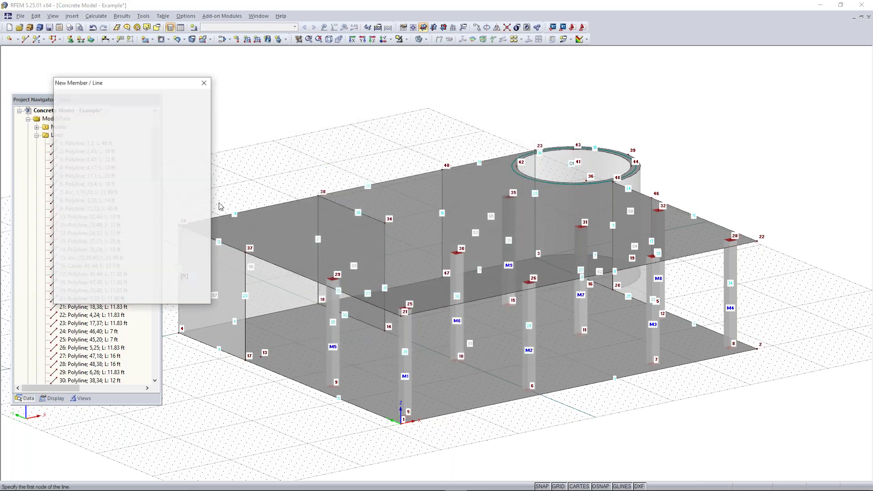
left_click(244, 252)
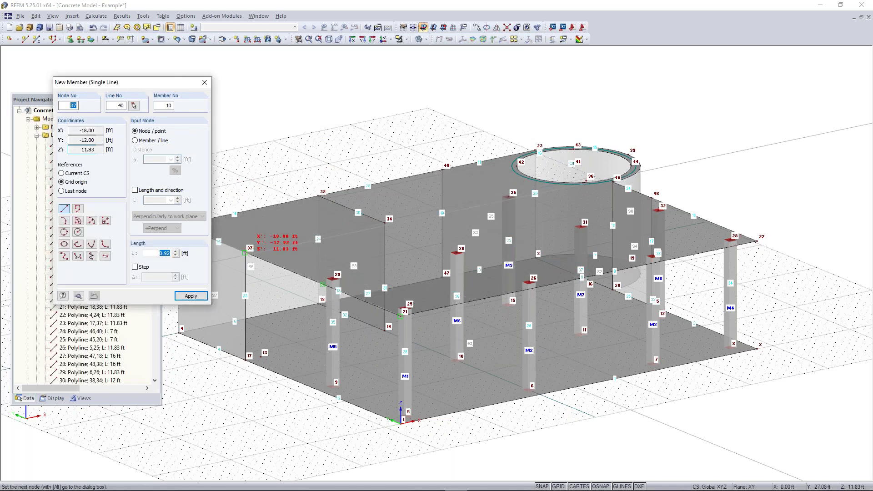
left_click(384, 223)
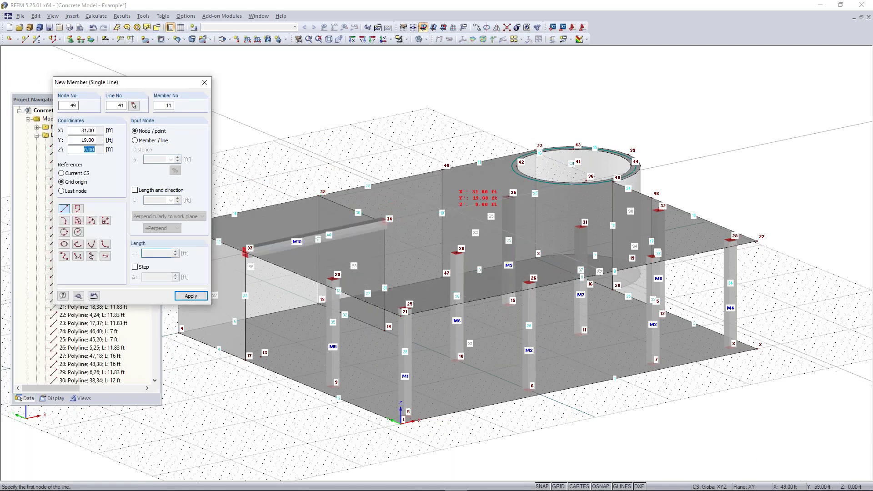
Draw a second beam-type member with the Rectangle 12/12 cross-section from node 34 to node 35 under the upper slab
left_click(385, 223)
left_click(508, 197)
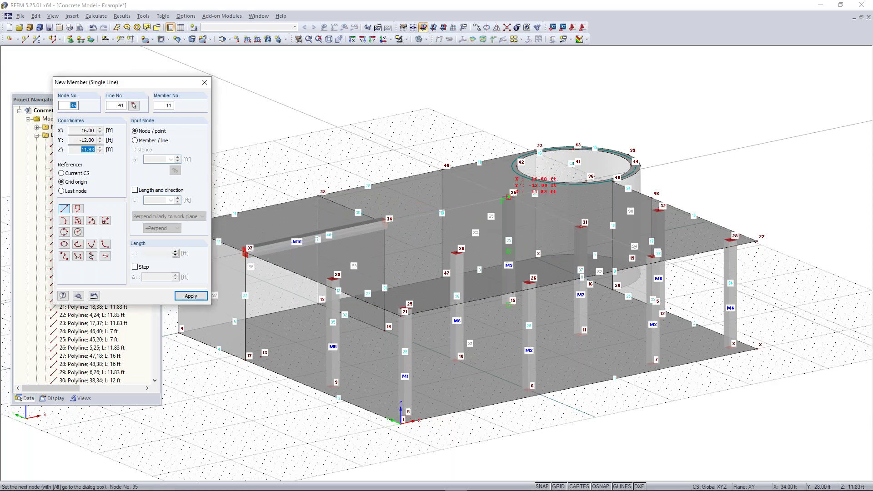
key("Escape")
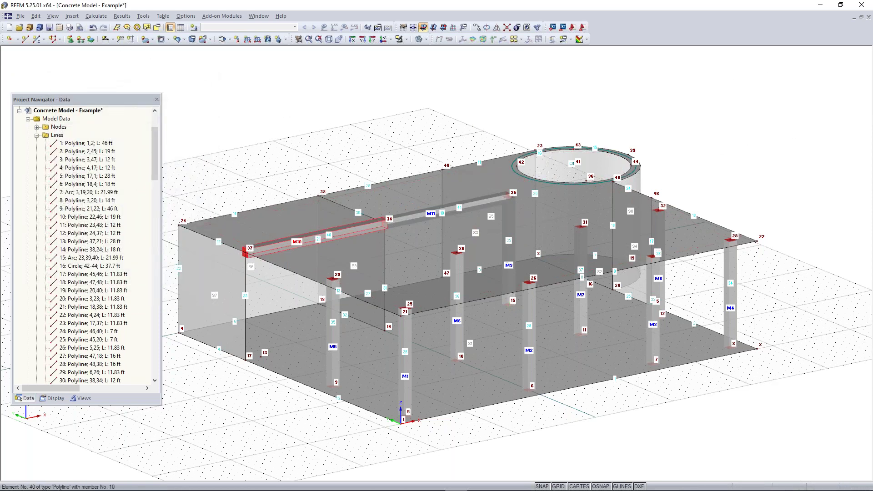
Change members 10 and 11 to type Rib on the +z-side of the surface, with L/8 integration widths on both sides
double_click(407, 219)
left_click(538, 168)
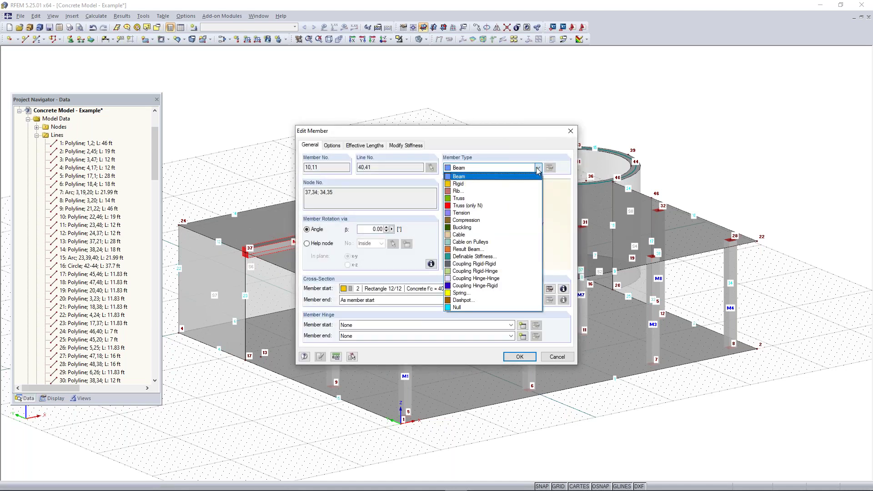
left_click(486, 192)
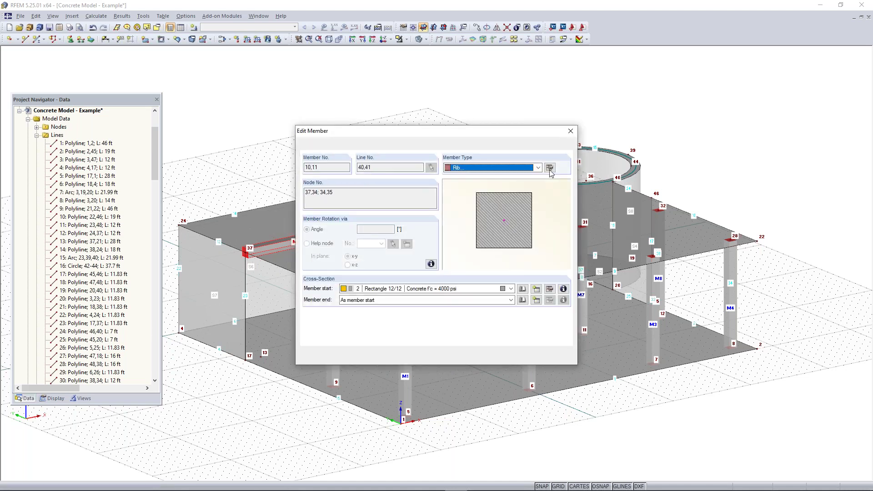
left_click(549, 168)
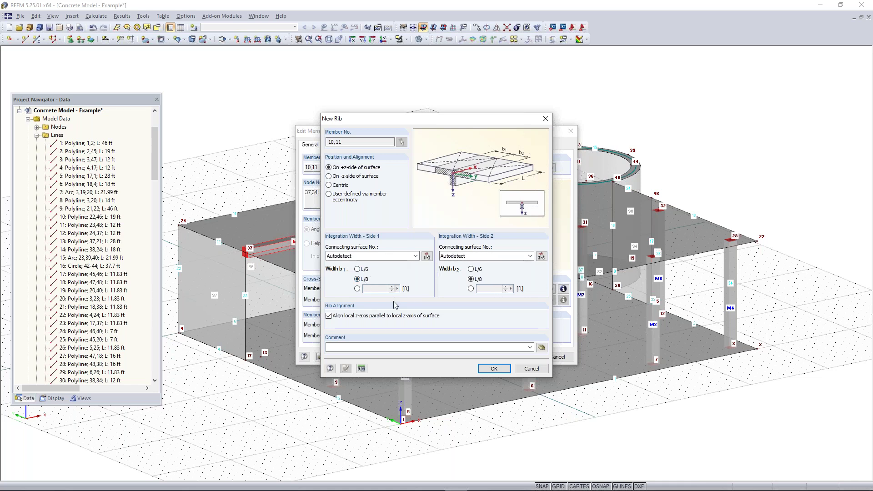
left_click(509, 366)
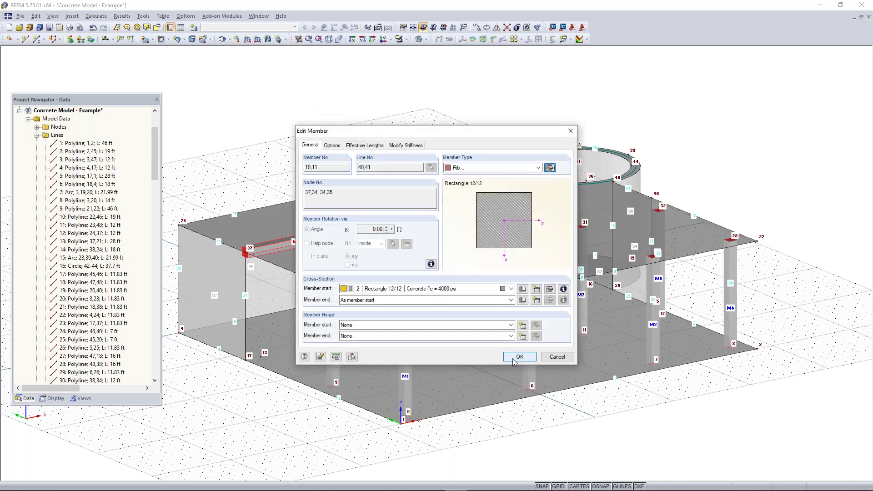
key("Return")
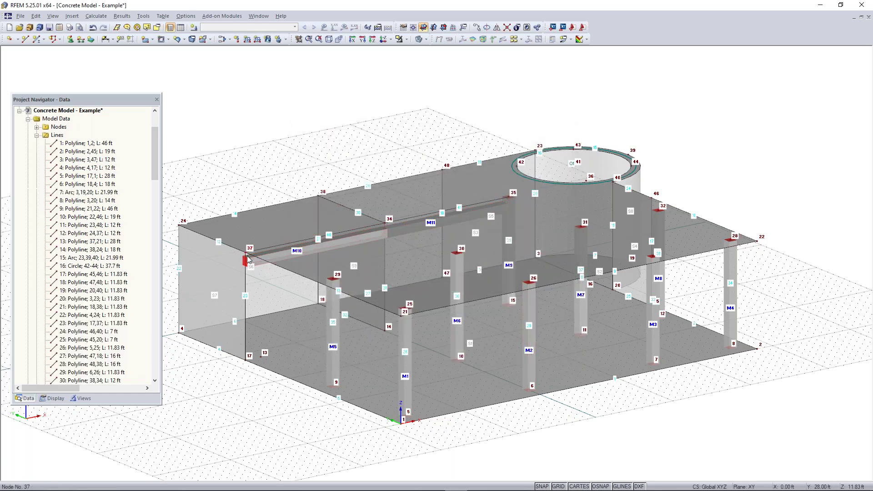
Examine how the two rib members sit beneath the upper slab between nodes 37 and 35
scroll(261, 268, "up", 3)
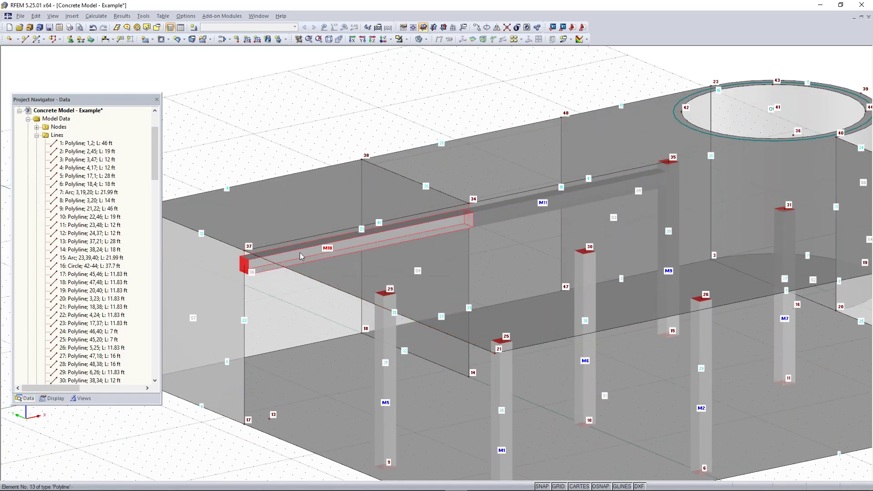
scroll(243, 257, "up", 1)
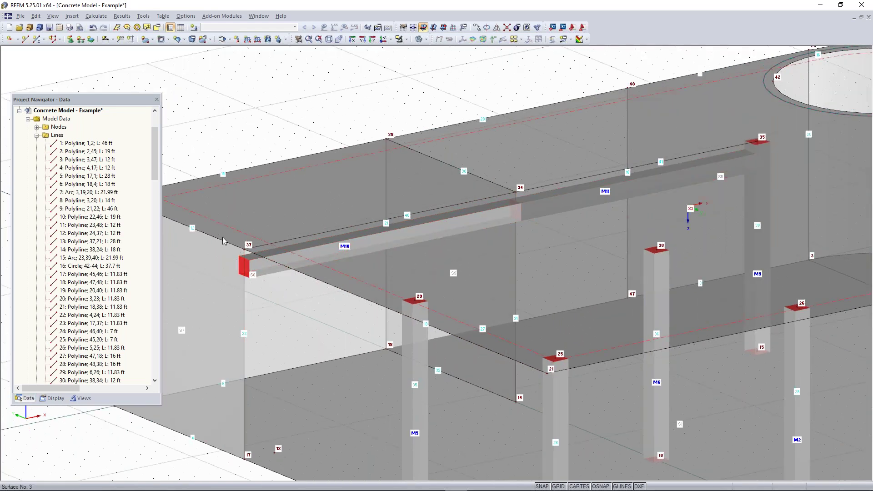
scroll(336, 239, "down", 1)
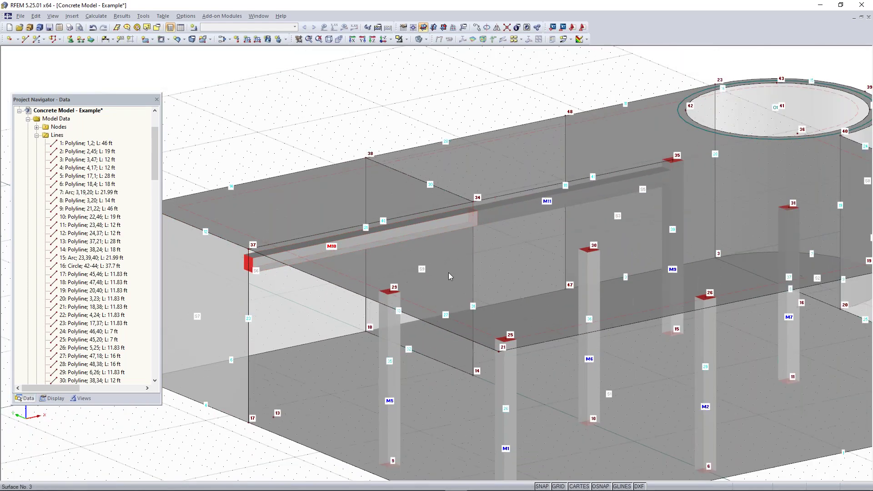
scroll(531, 235, "down", 1)
scroll(531, 236, "down", 1)
middle_click_drag(531, 236, 493, 238)
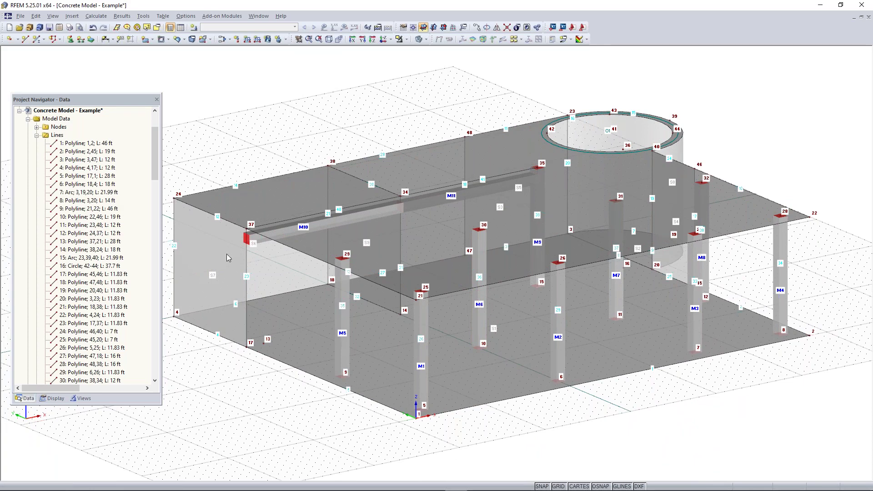
Make XZ the current work plane and set its origin at node 4, the lower corner of the wall between nodes 4 and 18
middle_click_drag(233, 344, 613, 285, "ctrl")
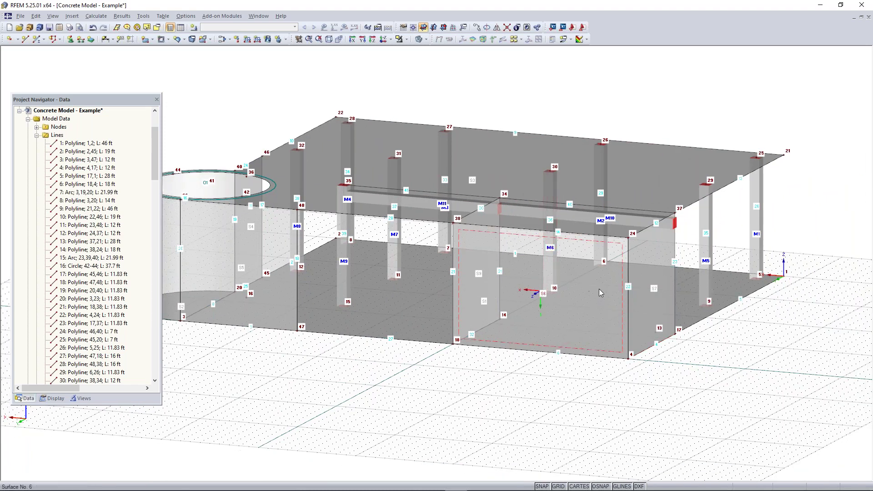
left_click(599, 288)
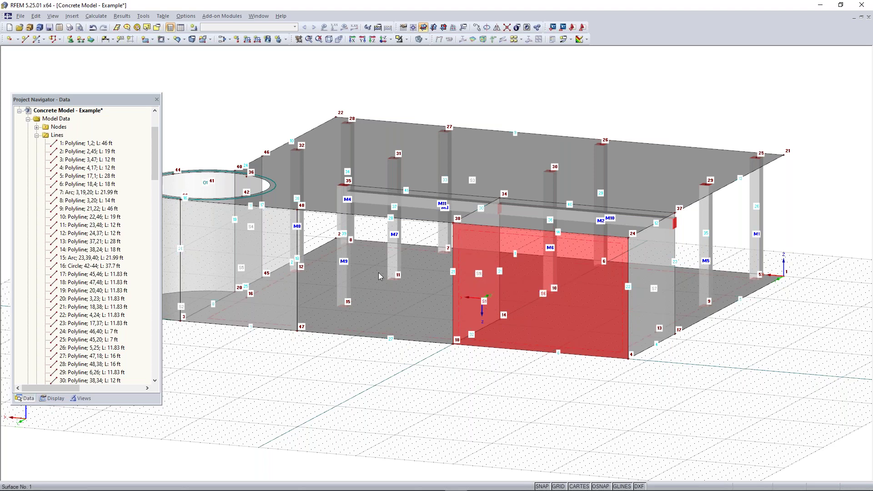
left_click(575, 399)
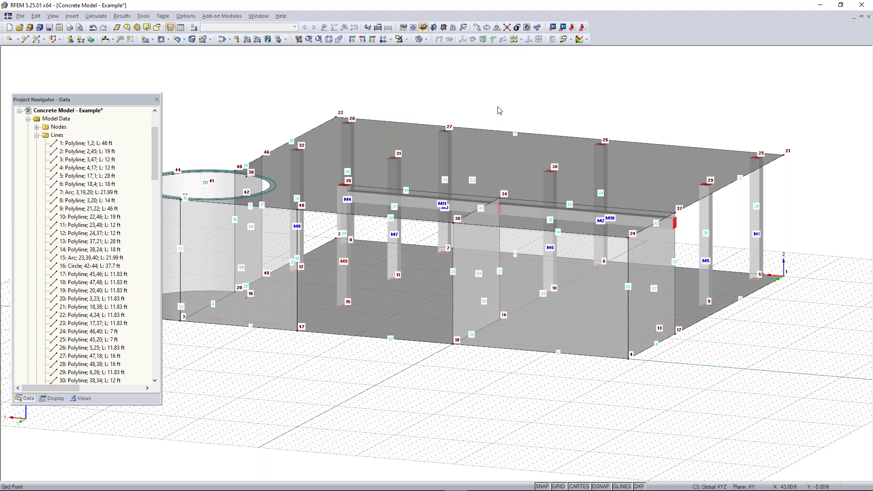
left_click(443, 27)
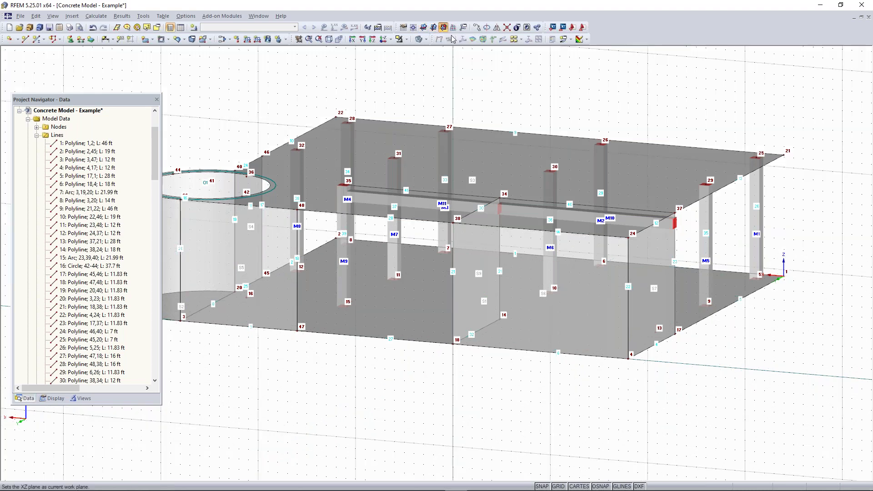
middle_click_drag(630, 377, 430, 366, "ctrl")
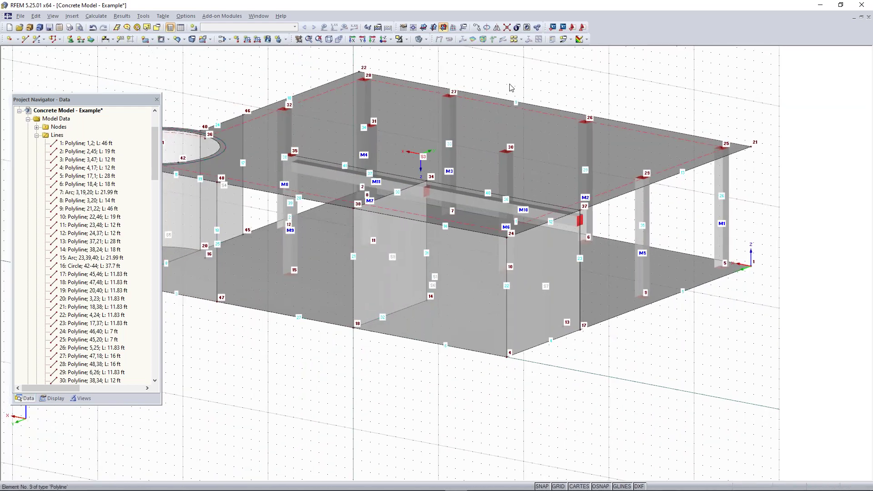
left_click(413, 27)
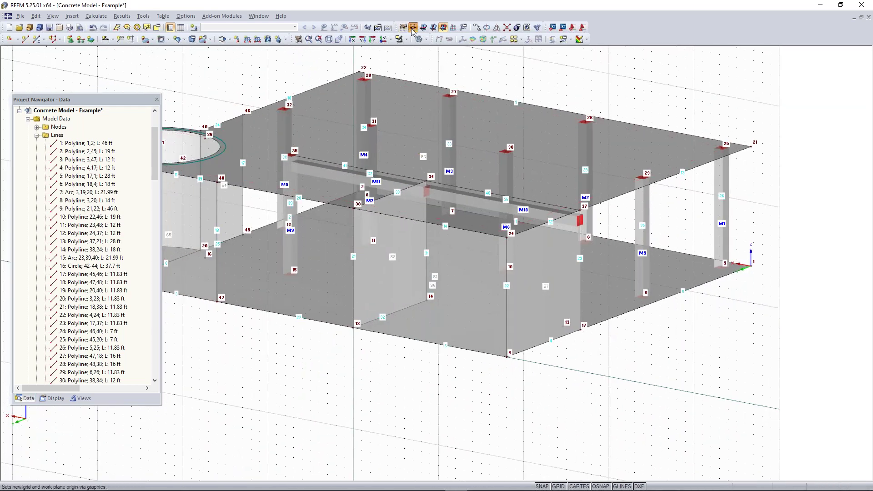
left_click(507, 357)
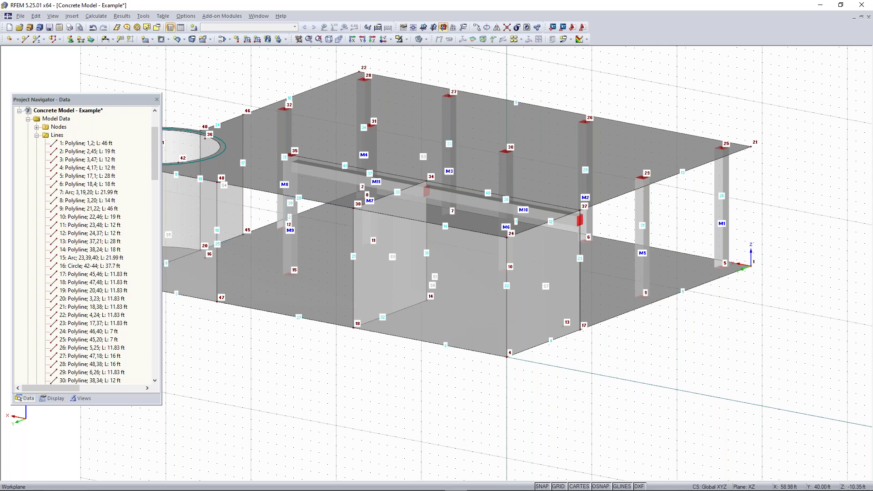
Draw a rectangular opening in the wall between nodes 4 and 18, ending at the corner X' 14 ft, Z' 8 ft
left_click(168, 40)
left_click(168, 40)
left_click(169, 40)
left_click(182, 52)
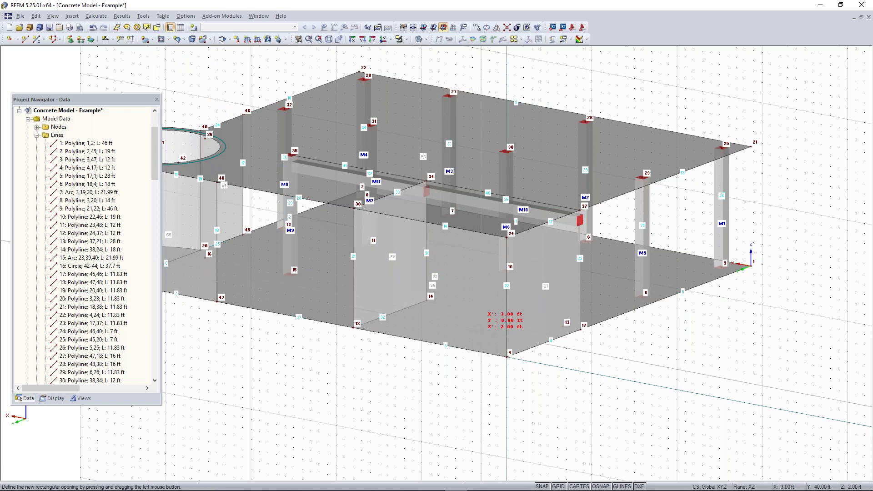
scroll(480, 331, "up", 1)
scroll(481, 314, "up", 1)
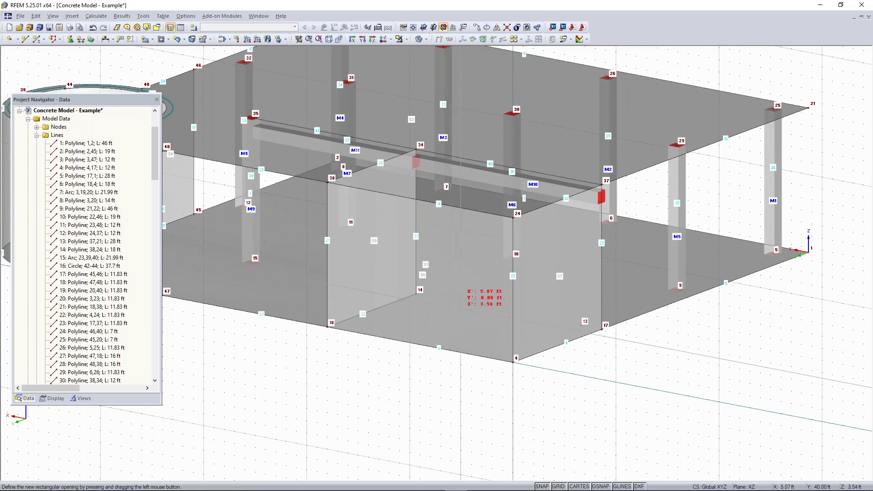
left_click(461, 315)
scroll(373, 223, "up", 2)
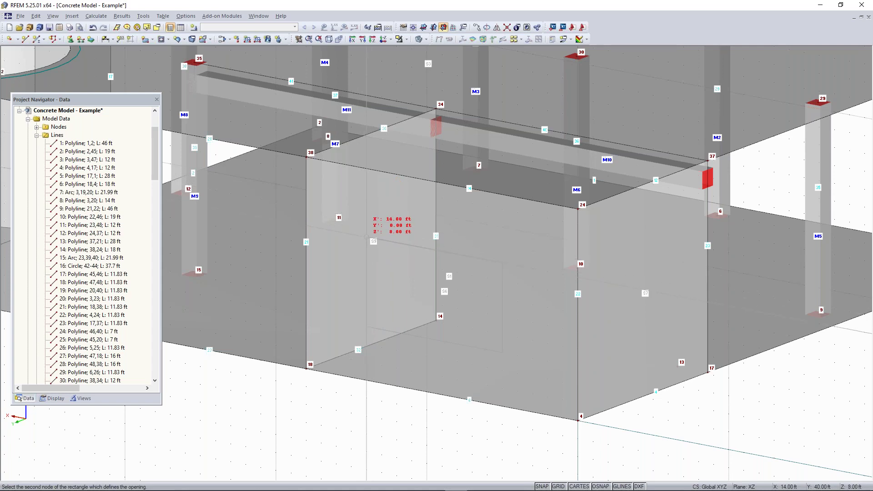
left_click(366, 237)
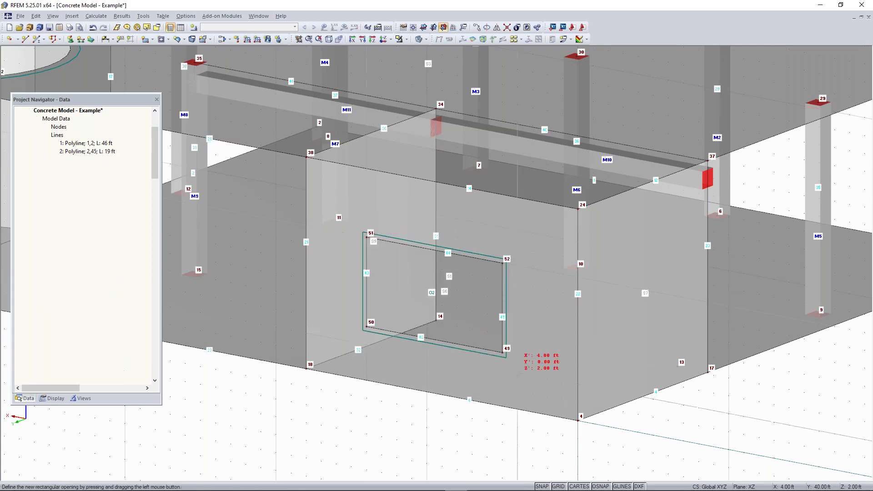
Finish placing openings and make XY the current work plane
scroll(455, 418, "down", 4)
middle_click_drag(480, 394, 337, 364, "ctrl")
left_click(423, 27)
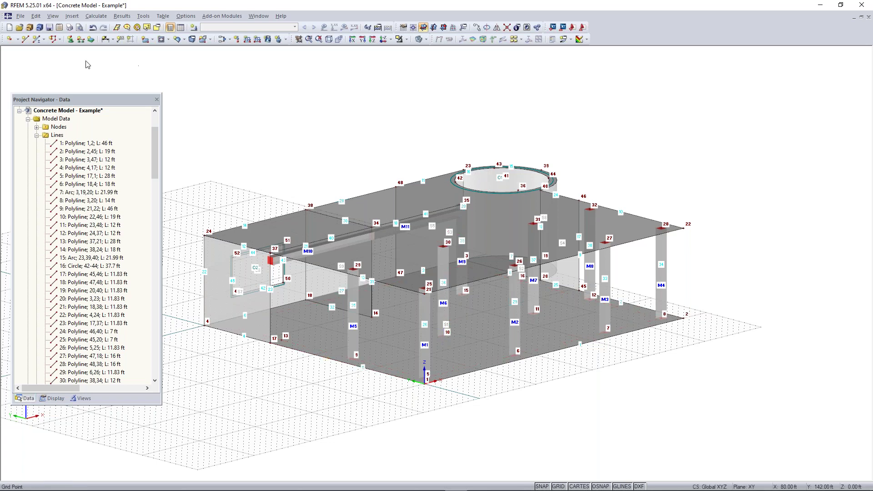
Create a new line support type in global axes with only the uZ translation supported, leaving uX, uY and all rotations free
left_click(81, 39)
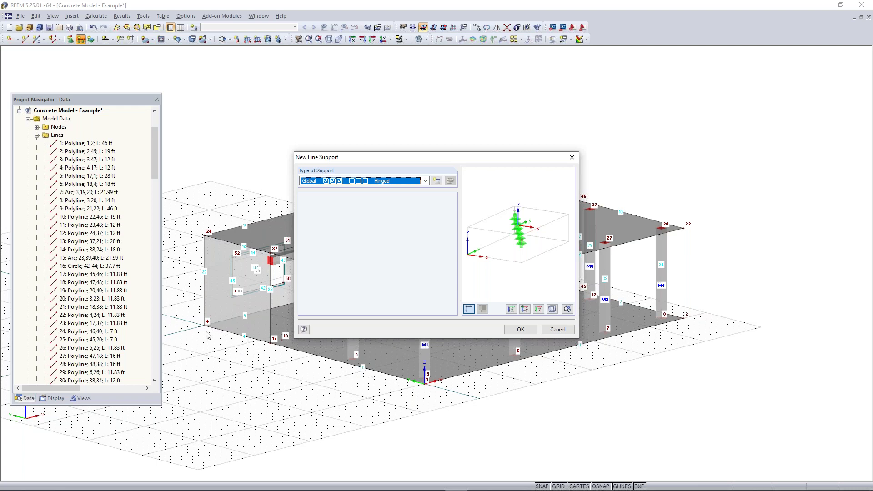
left_click(437, 182)
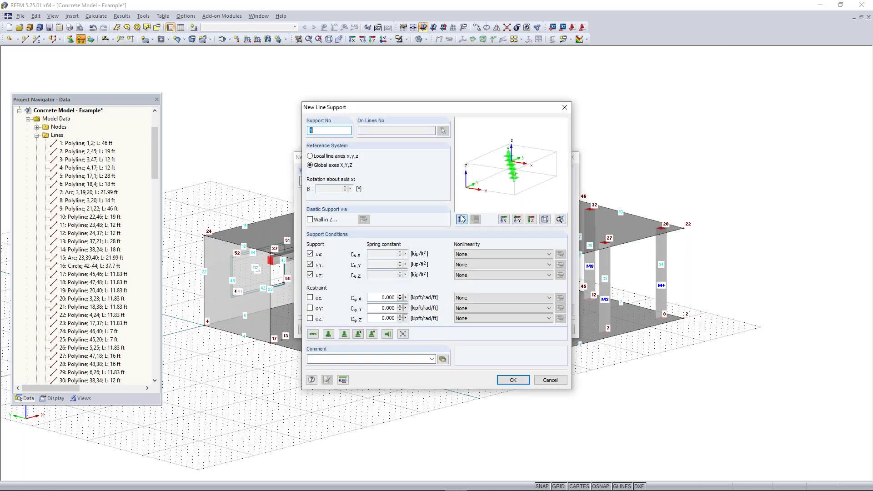
left_click(310, 318)
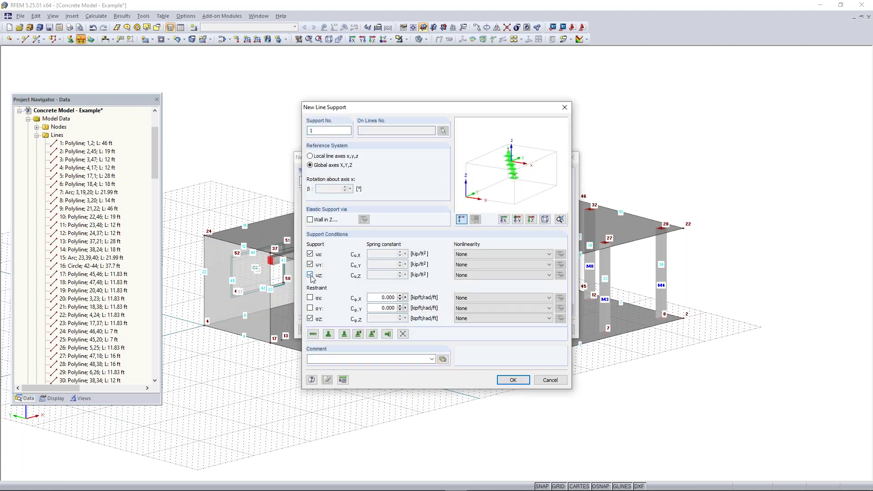
left_click(310, 318)
left_click(310, 265)
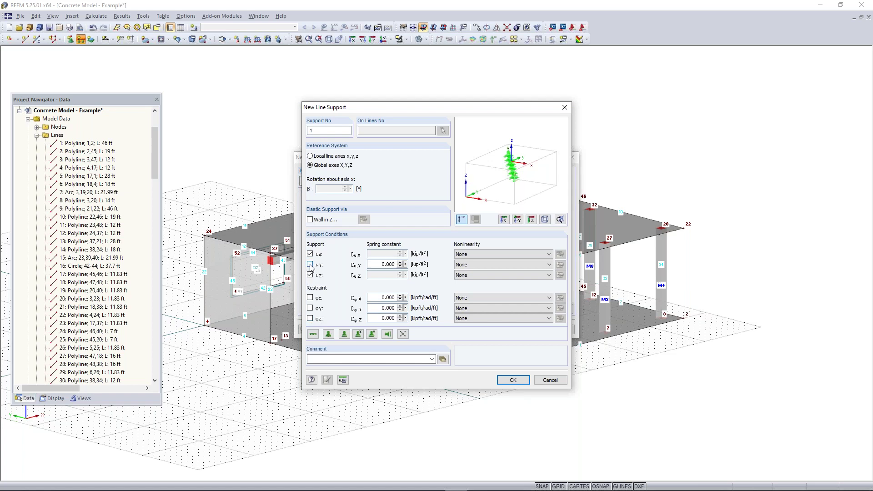
left_click(310, 254)
left_click(310, 255)
left_click(310, 254)
left_click(513, 380)
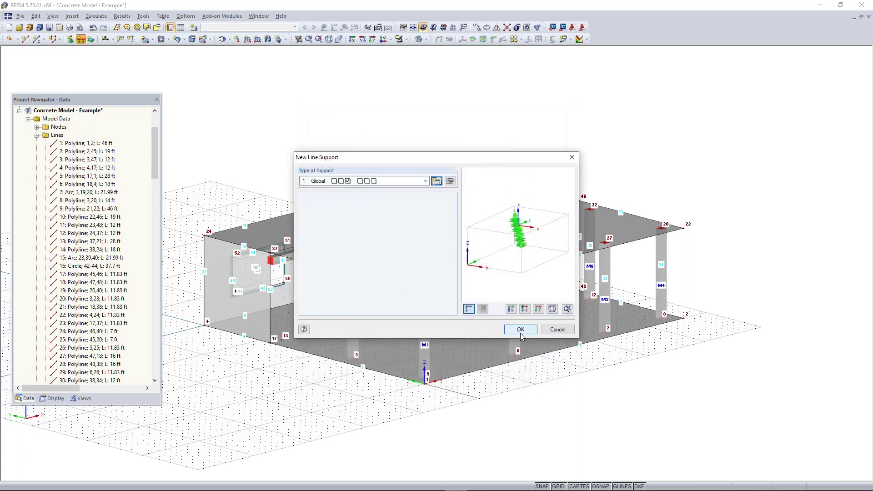
left_click(520, 331)
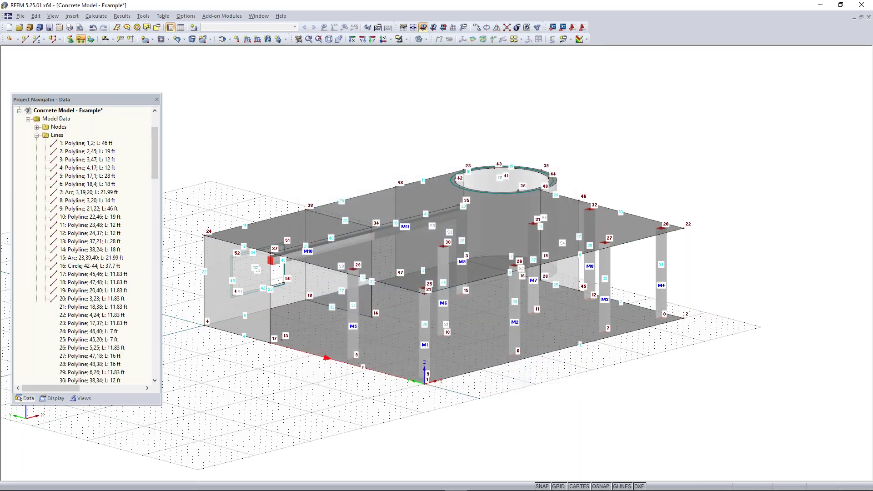
Apply the line support to the lower slab's edge lines between nodes 1 and 17 and between nodes 17 and 4
left_click(290, 349)
left_click(257, 339)
key("Escape")
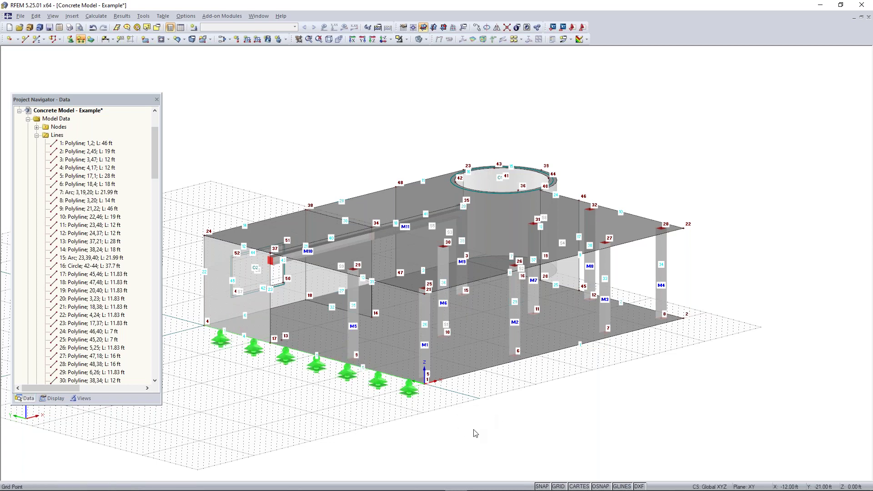
Select surfaces 1 and 2 of the lower slab together and open their properties for editing
middle_click_drag(555, 384, 491, 393, "ctrl")
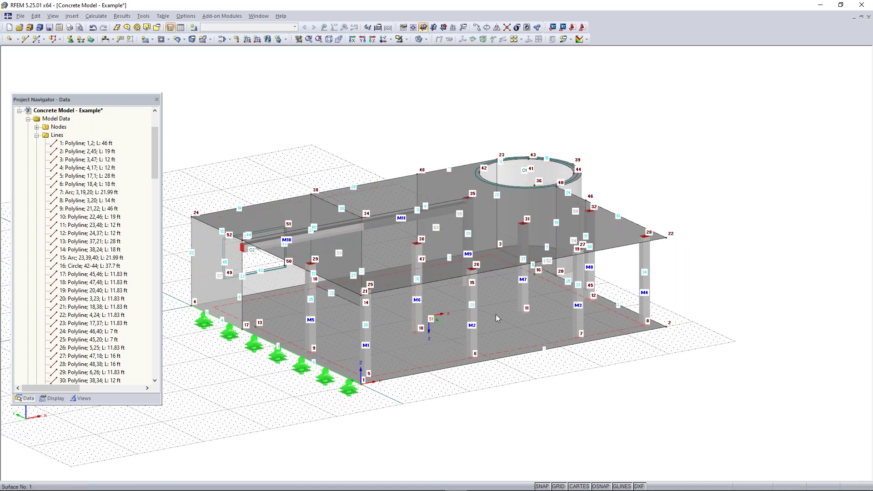
left_click(38, 136)
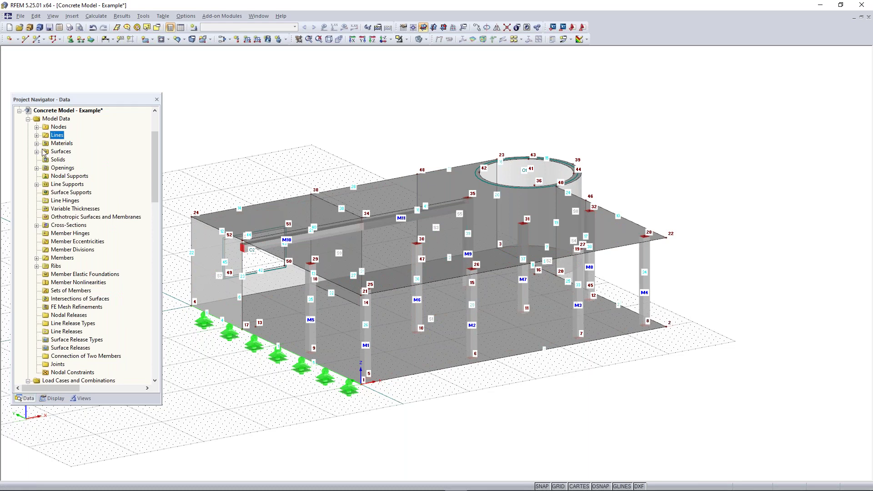
left_click(37, 151)
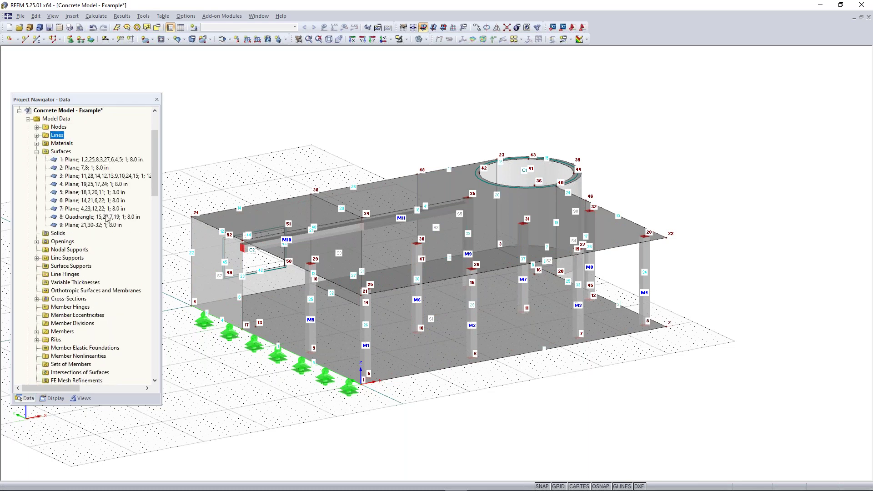
left_click(86, 161)
left_click(86, 168, "ctrl")
right_click(85, 162)
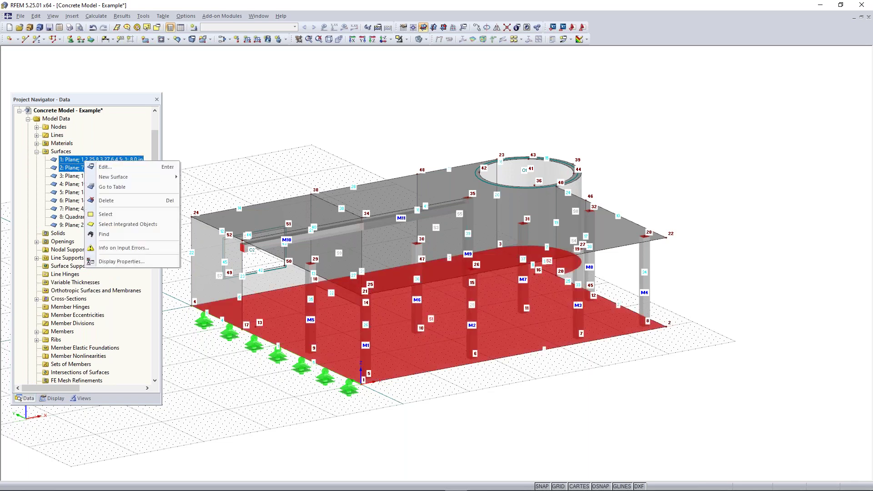
left_click(104, 167)
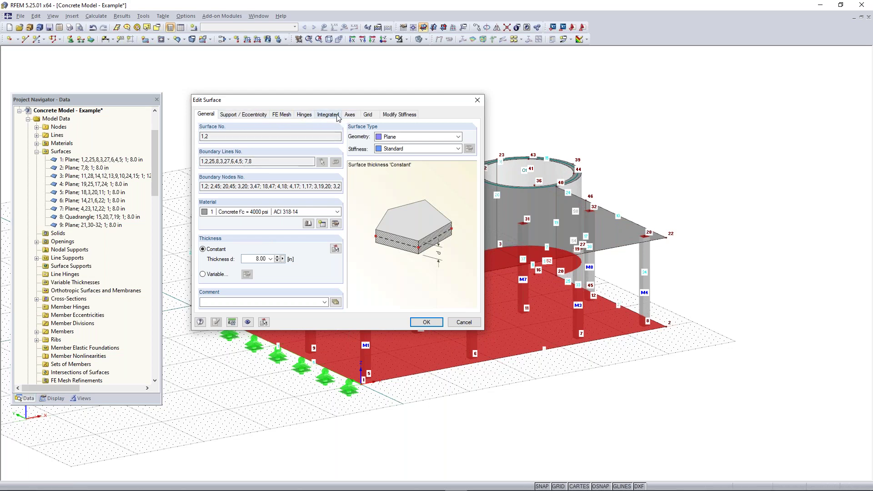
Enable surface support for the lower slab and create a new support type with a Cu,z spring constant of 640 kip/ft³
left_click(255, 117)
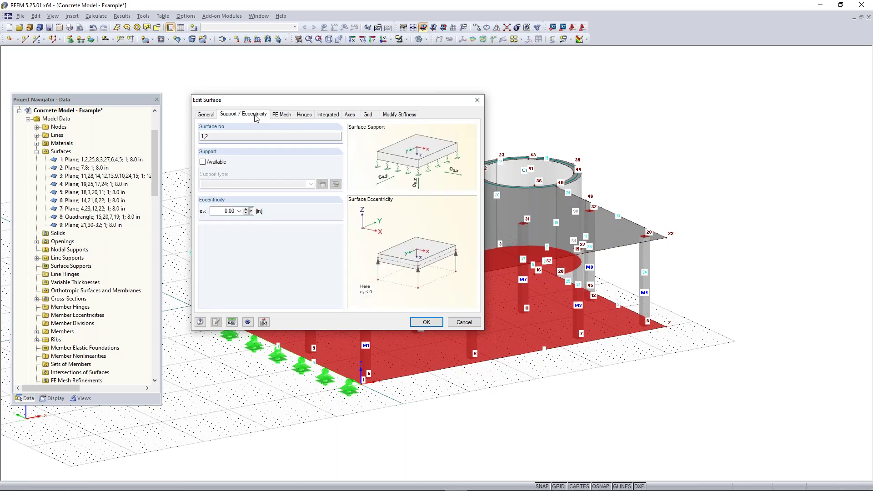
left_click(203, 163)
left_click(321, 183)
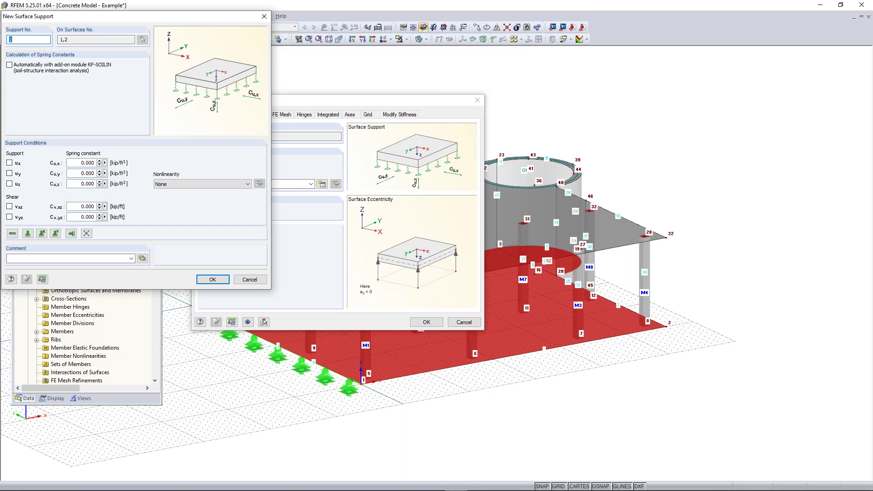
left_click_drag(112, 17, 350, 86)
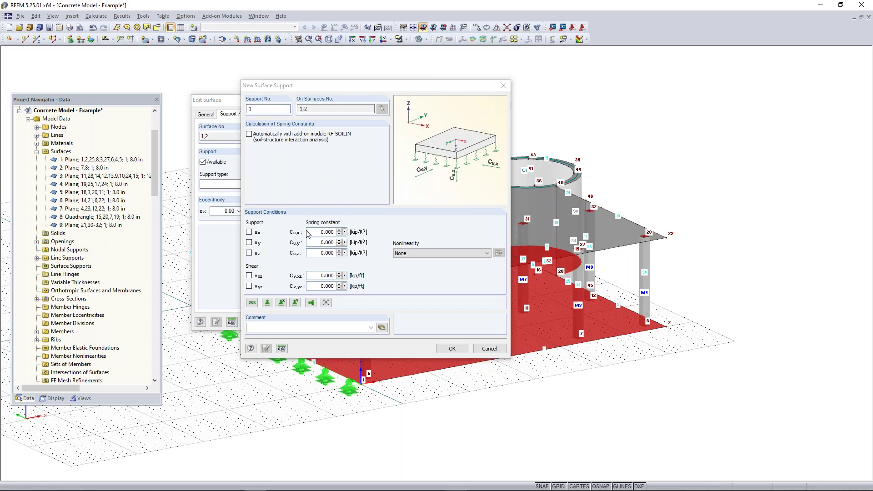
left_click(314, 252)
type("640")
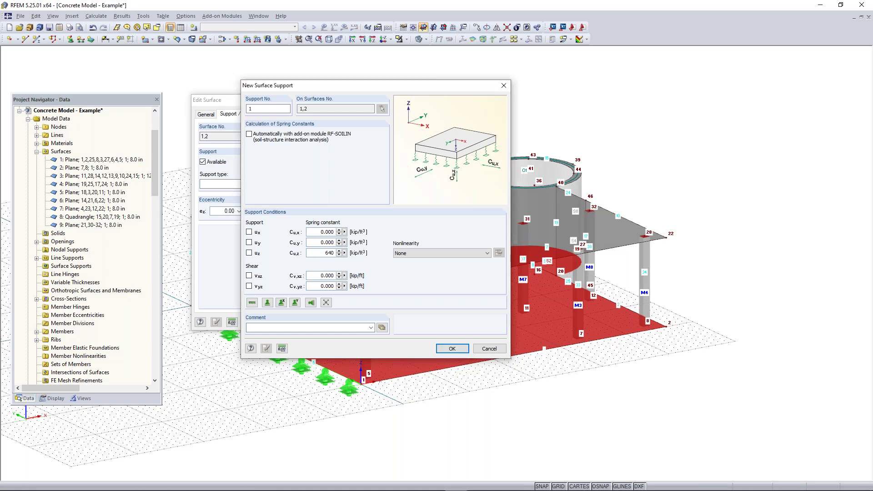
Set the surface support's nonlinearity to failure if negative contact stress in z
left_click(427, 253)
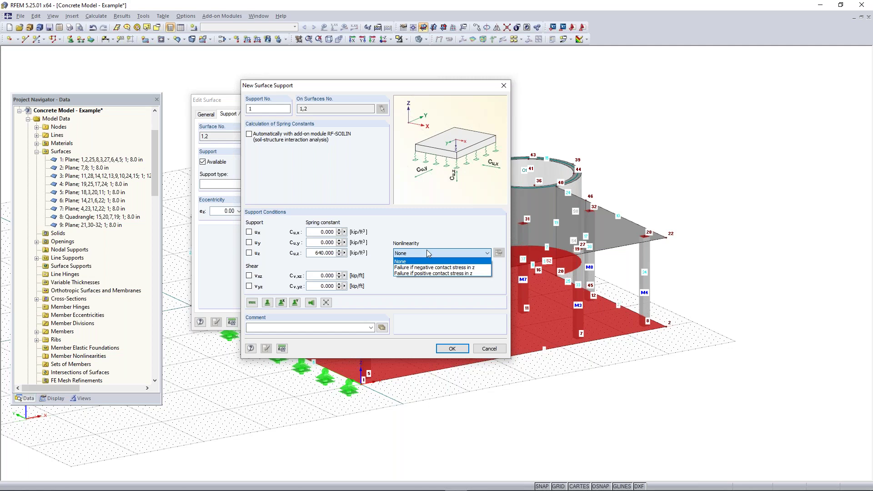
left_click(435, 254)
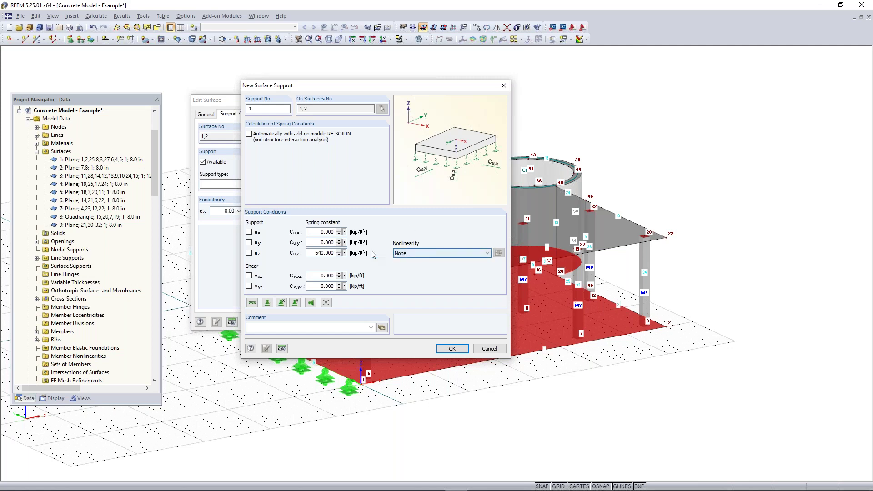
left_click(455, 254)
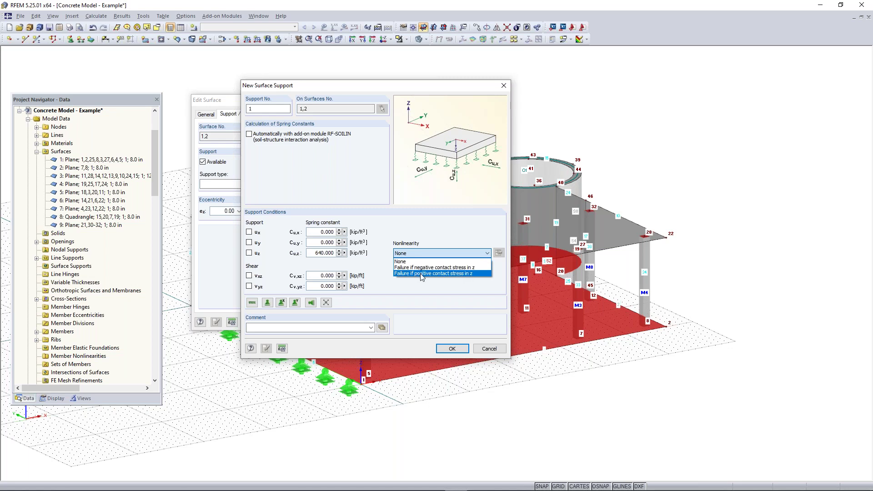
left_click(443, 269)
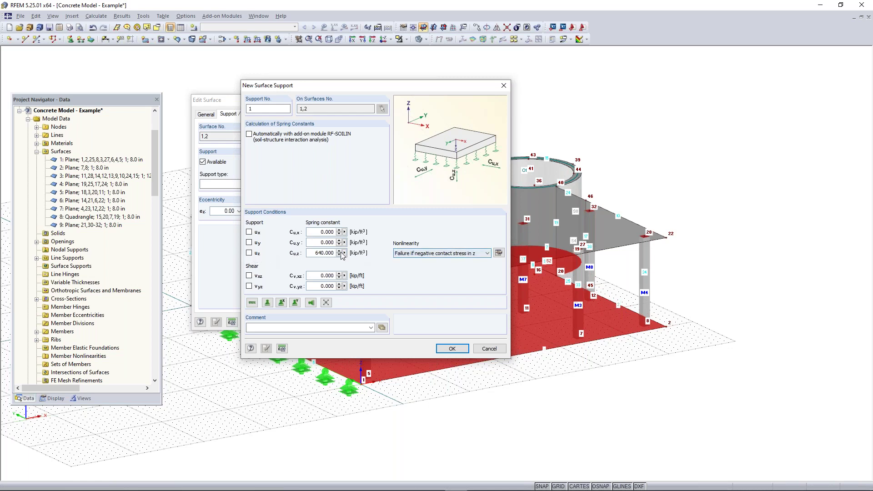
Set Cu,x and Cu,y to 64 kip/ft³ and shear constants Cv,xz and Cv,yz to 32 kip/ft, and apply the support to both slab surfaces
double_click(328, 231)
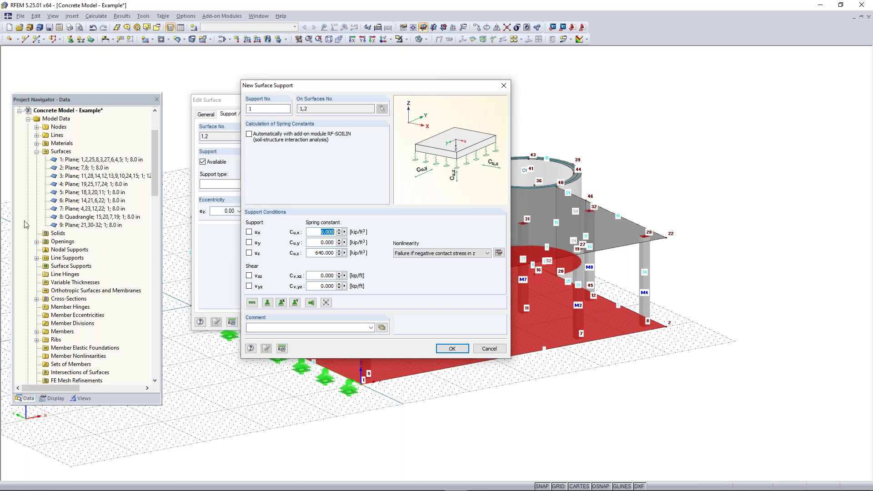
type("64")
double_click(317, 242)
type("64")
double_click(319, 275)
type("32")
key("Tab")
type("32")
left_click(452, 348)
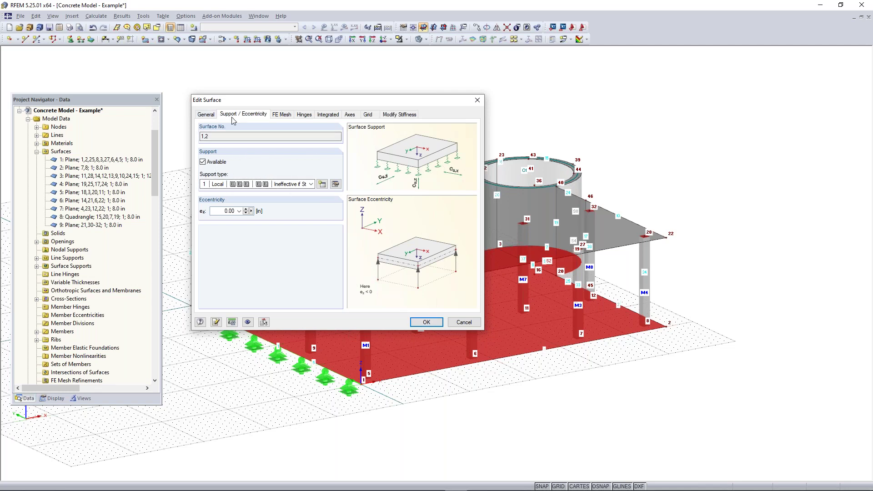
left_click(212, 116)
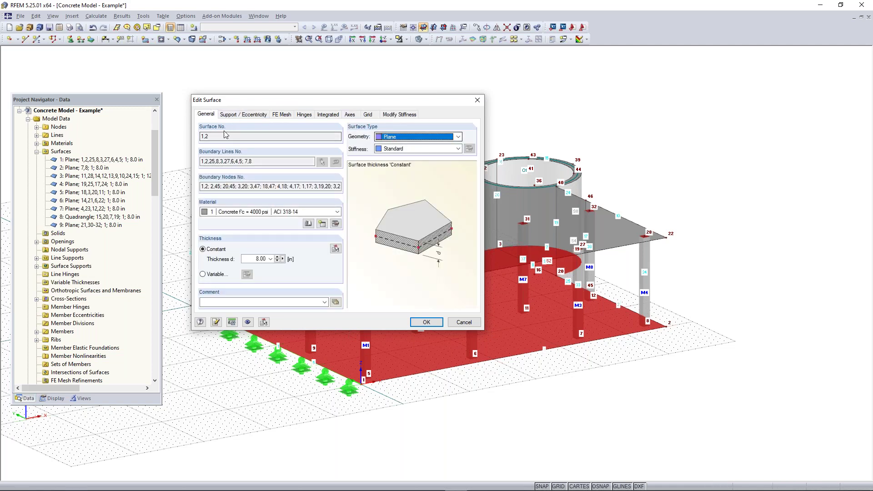
left_click(210, 136)
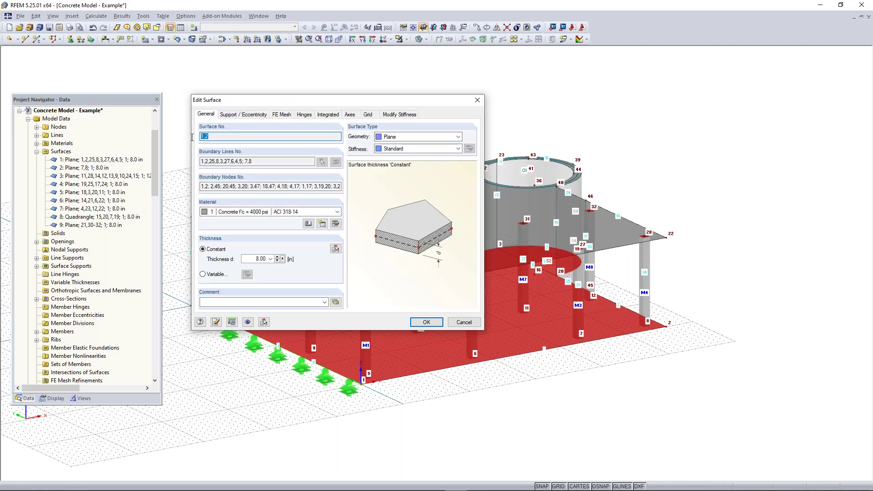
left_click(426, 323)
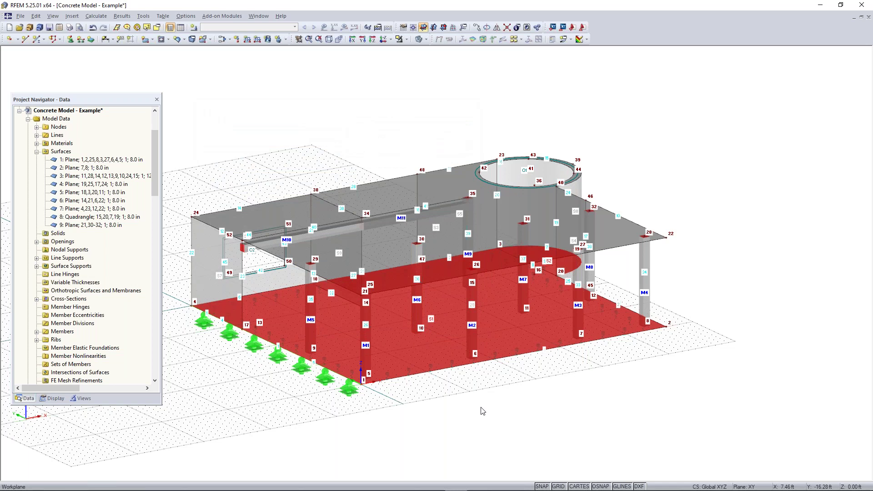
Examine the surface support symbols beneath the lower slab and the line supports along its edge
scroll(415, 351, "up", 2)
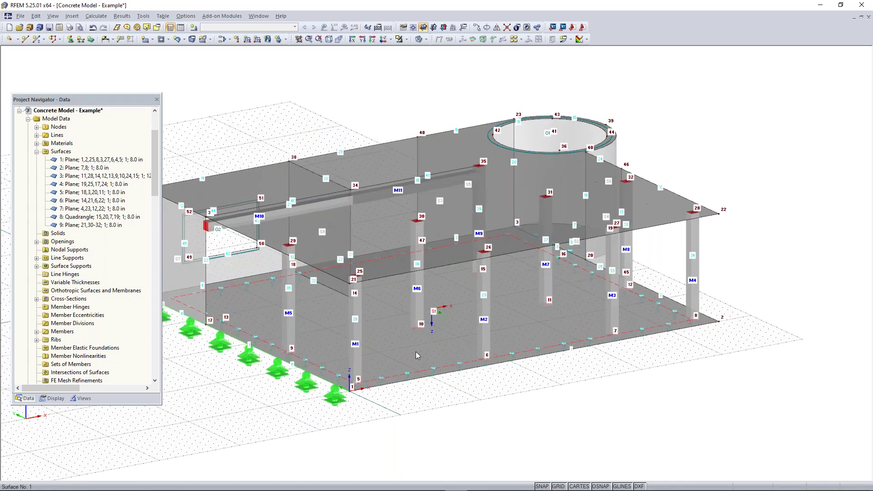
scroll(419, 351, "up", 4)
scroll(619, 269, "down", 2)
middle_click_drag(682, 235, 541, 318)
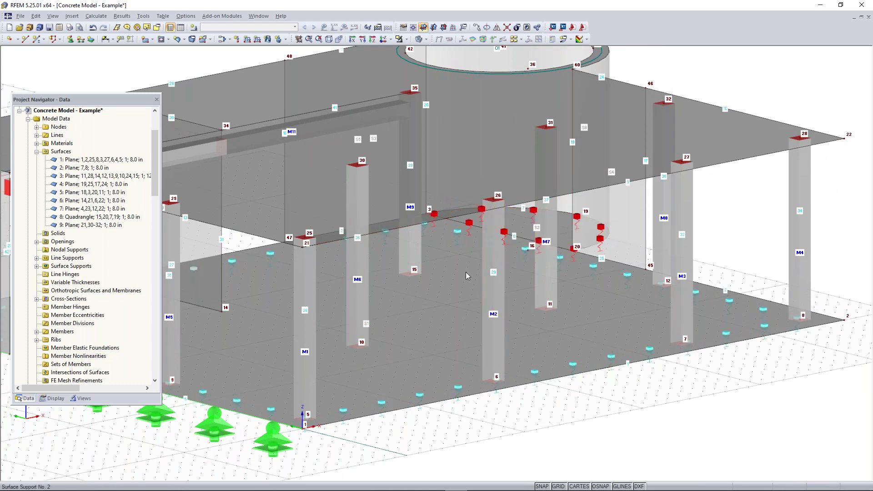
scroll(473, 327, "down", 3)
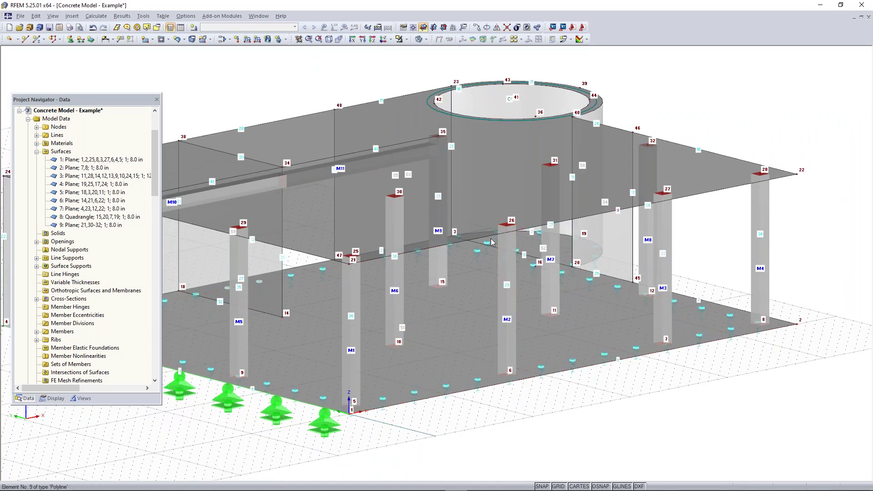
scroll(302, 416, "down", 1)
middle_click_drag(302, 416, 497, 387)
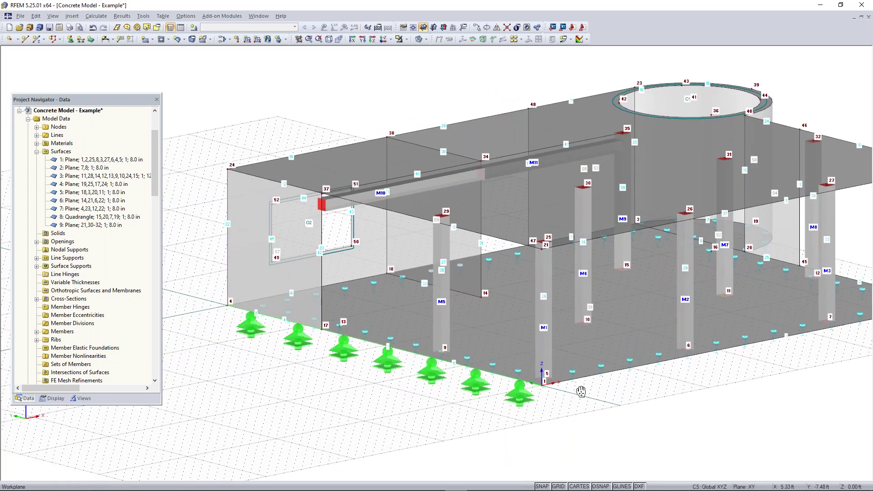
scroll(497, 400, "up", 3)
scroll(456, 385, "up", 3)
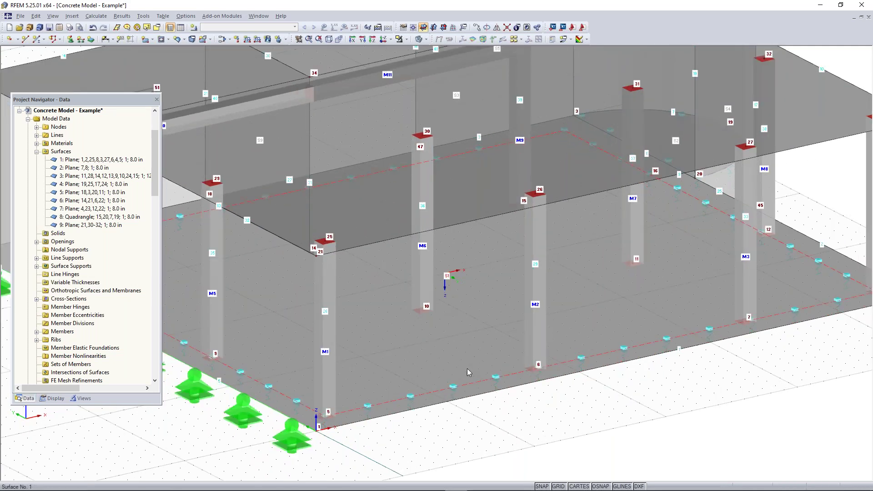
middle_click_drag(596, 291, 641, 275, "ctrl")
middle_click_drag(744, 256, 746, 254, "ctrl")
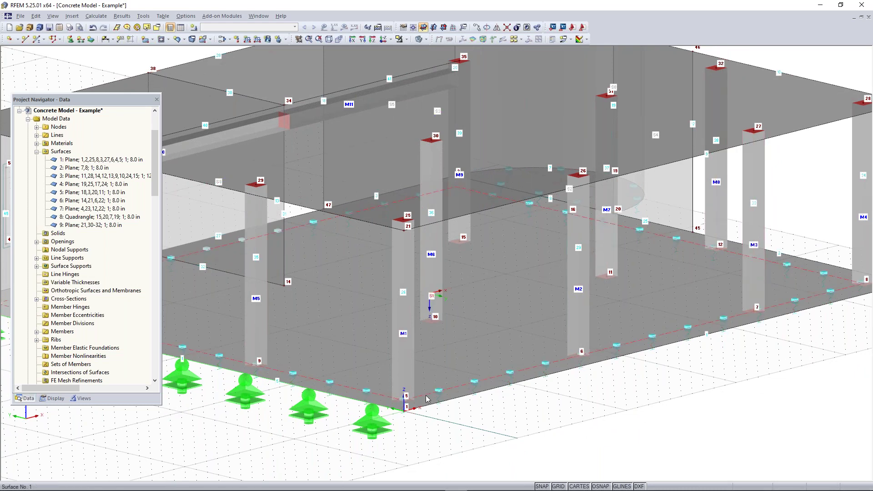
scroll(426, 393, "down", 3)
middle_click_drag(581, 370, 700, 359, "ctrl")
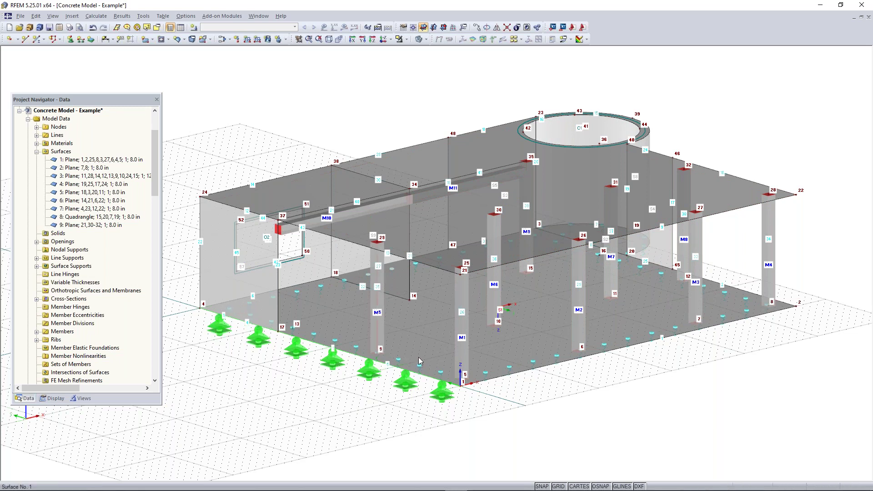
Select the vertical elements between the two slabs in a side view and open the nine column members for editing
middle_click_drag(549, 408, 564, 356, "ctrl")
left_click_drag(814, 213, 173, 242)
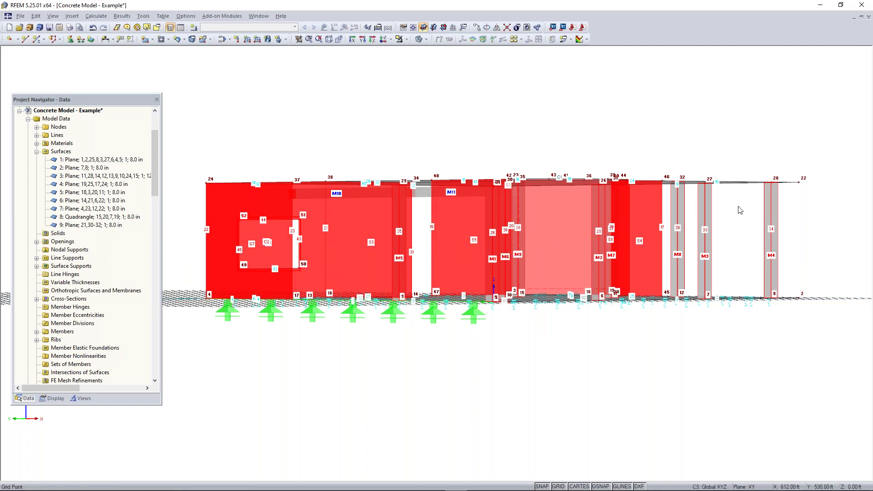
right_click(679, 209)
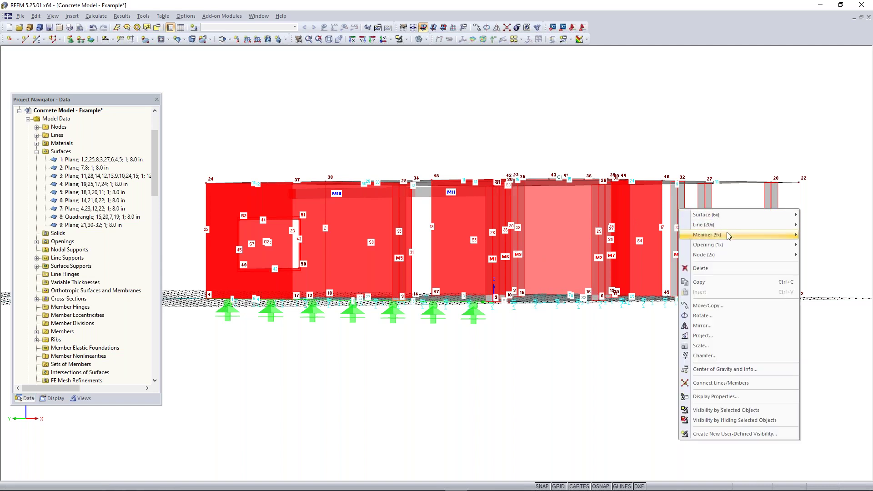
mouse_move(727, 236)
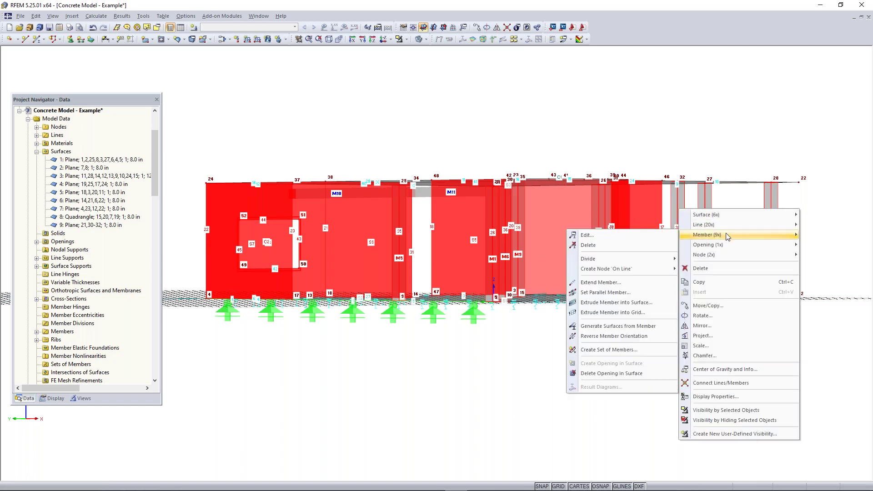
left_click(411, 150)
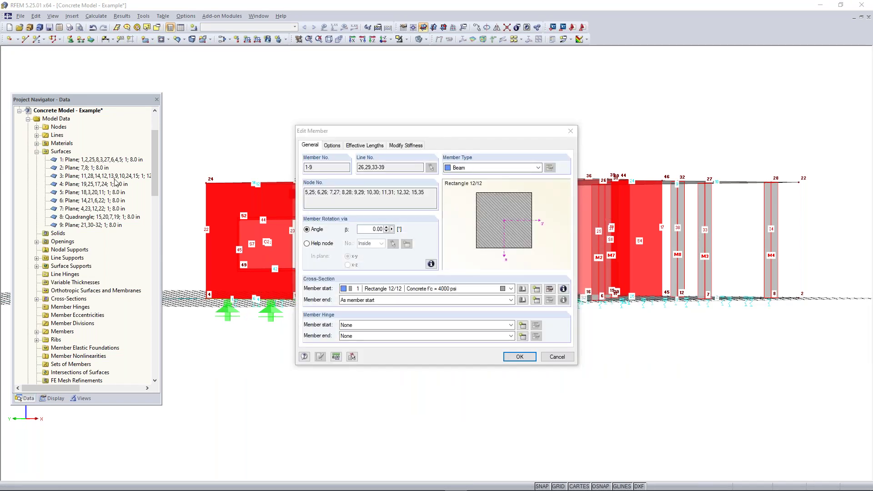
Modify the stiffness of columns 1-9 according to ACI 318-19 Table 6.6.3.1.1(a) with component type Columns
left_click(400, 145)
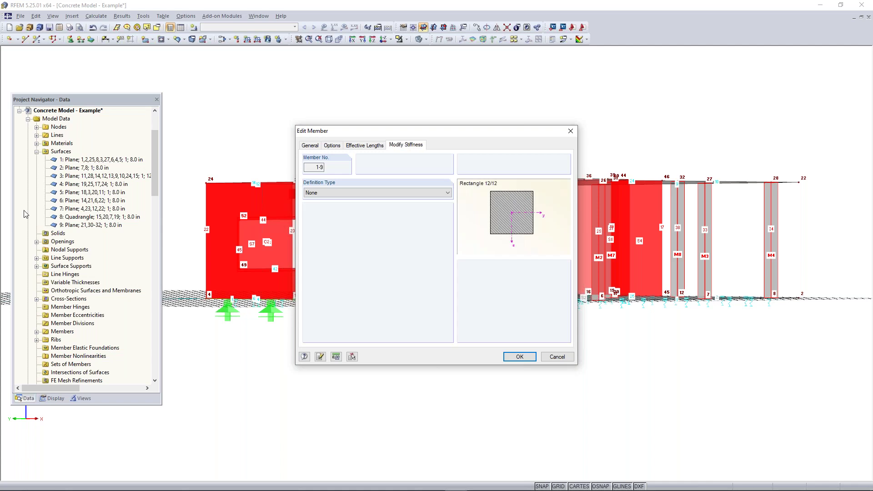
left_click(364, 196)
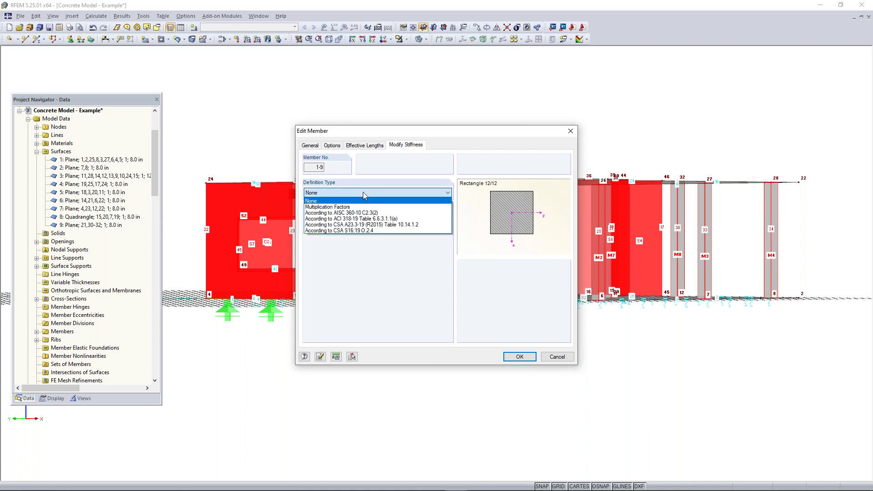
left_click(366, 206)
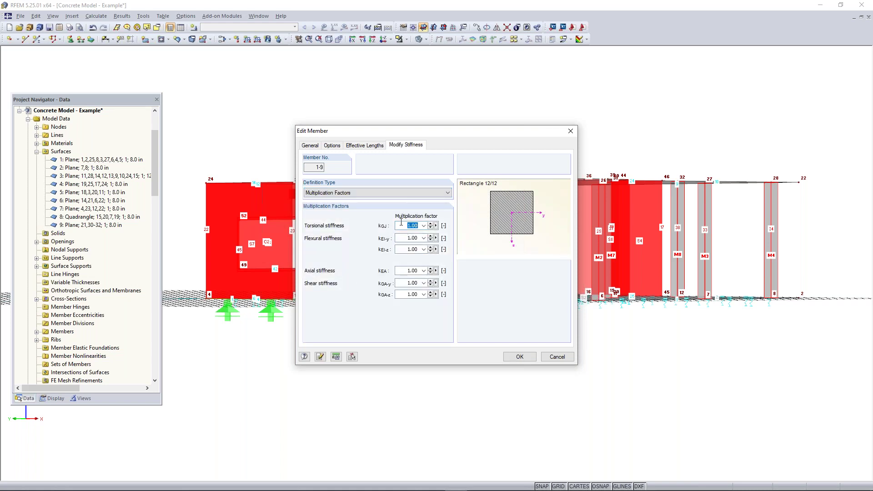
left_click(374, 196)
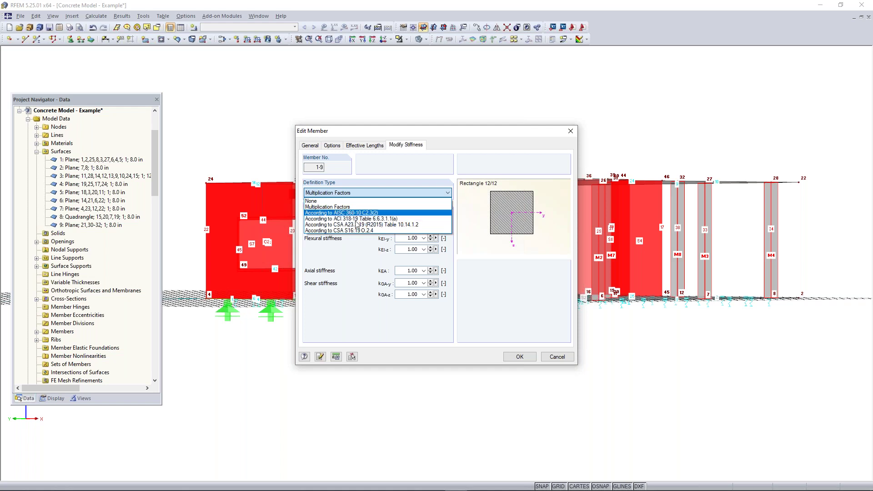
left_click(355, 219)
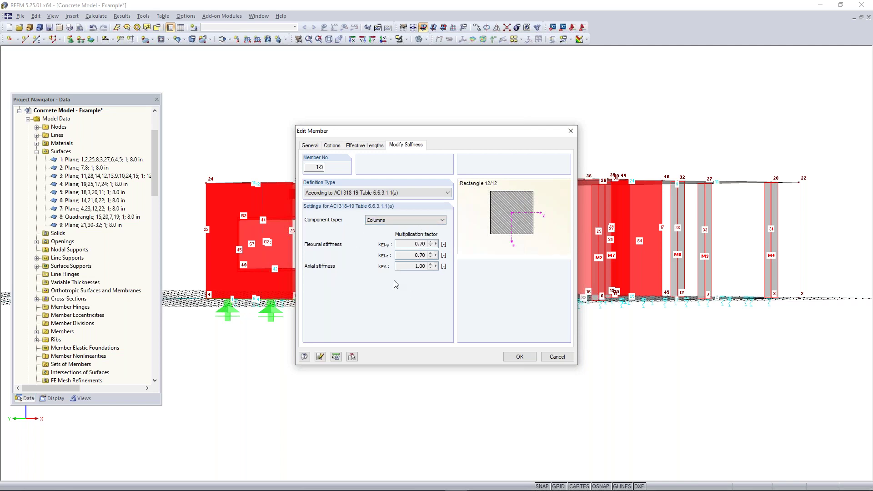
left_click(514, 357)
left_click(516, 352)
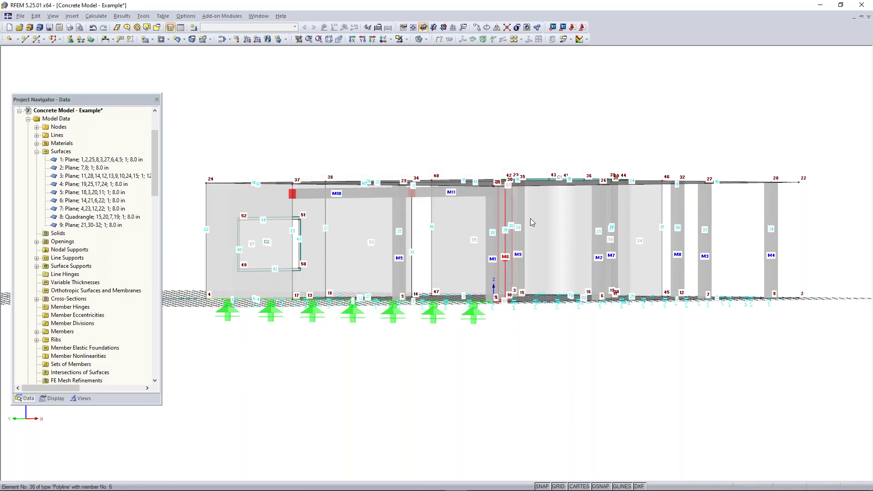
Modify the stiffness of wall surfaces 4-9 according to ACI 318-19 Table 6.6.3.1.1(a) with component type Walls uncracked
left_click_drag(814, 210, 166, 261)
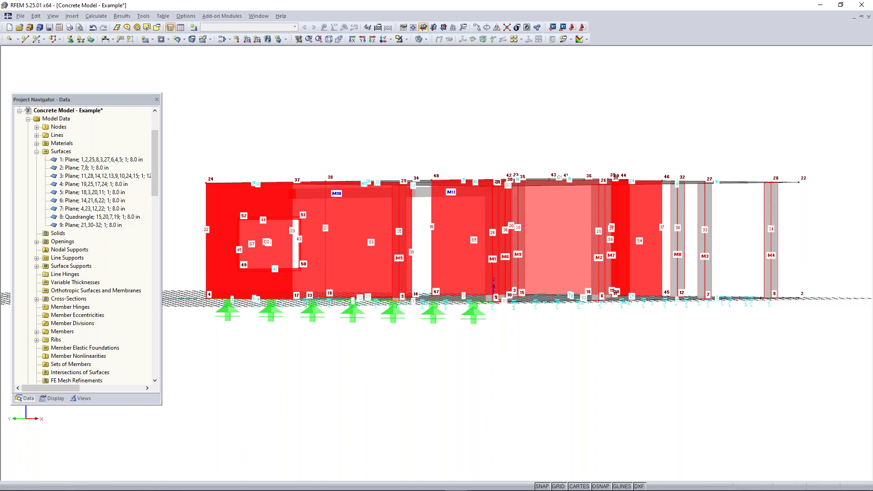
right_click(218, 248)
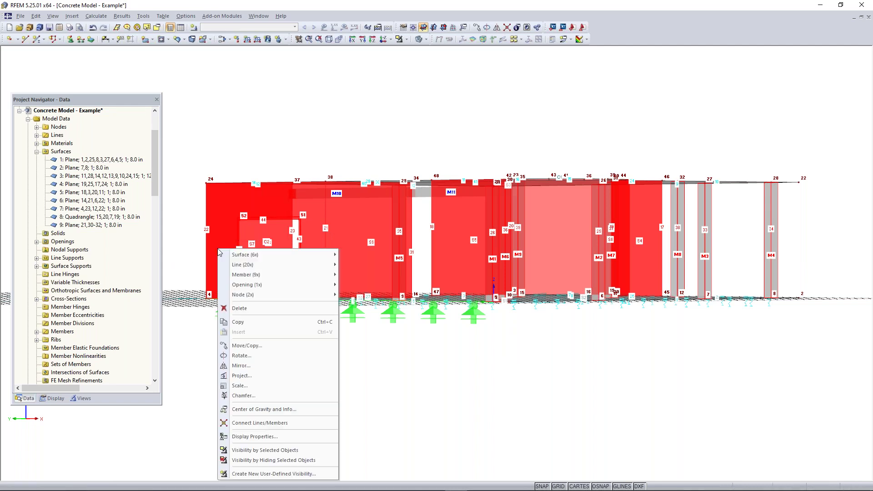
mouse_move(266, 254)
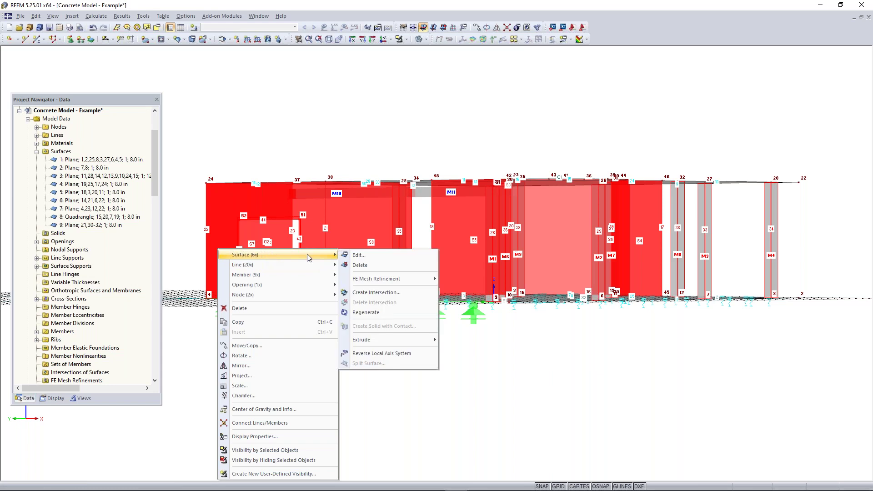
left_click(372, 255)
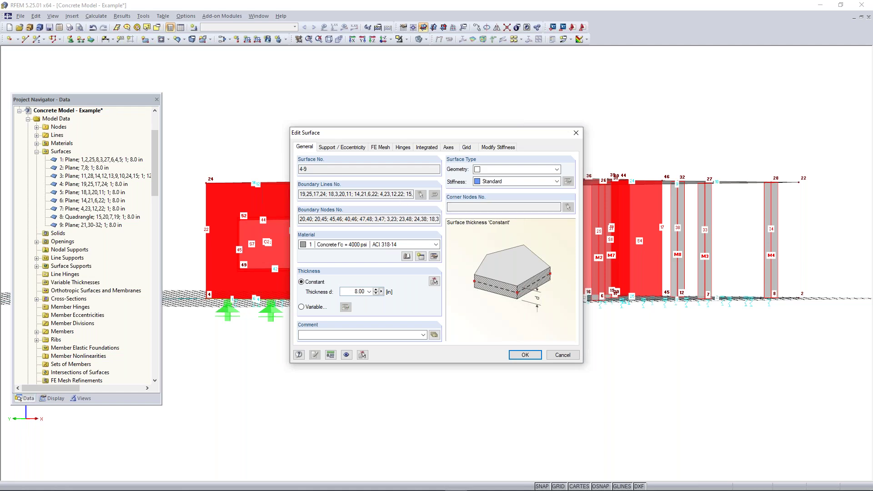
left_click(499, 148)
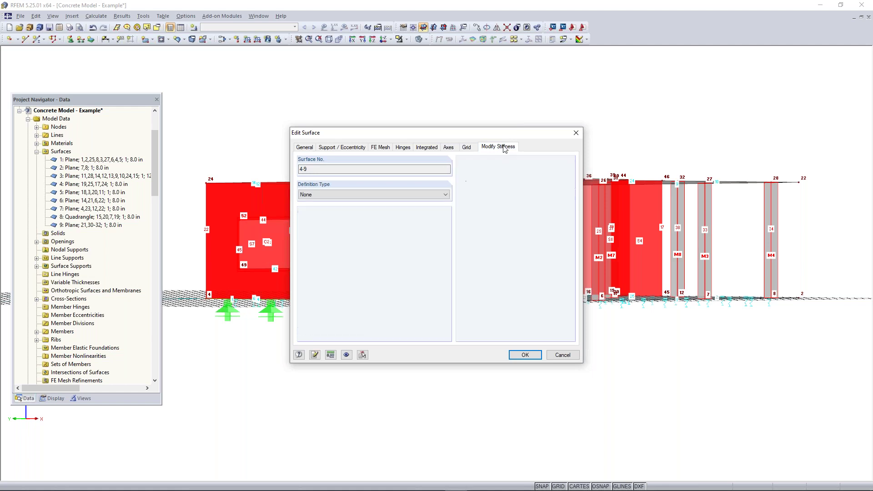
left_click(371, 194)
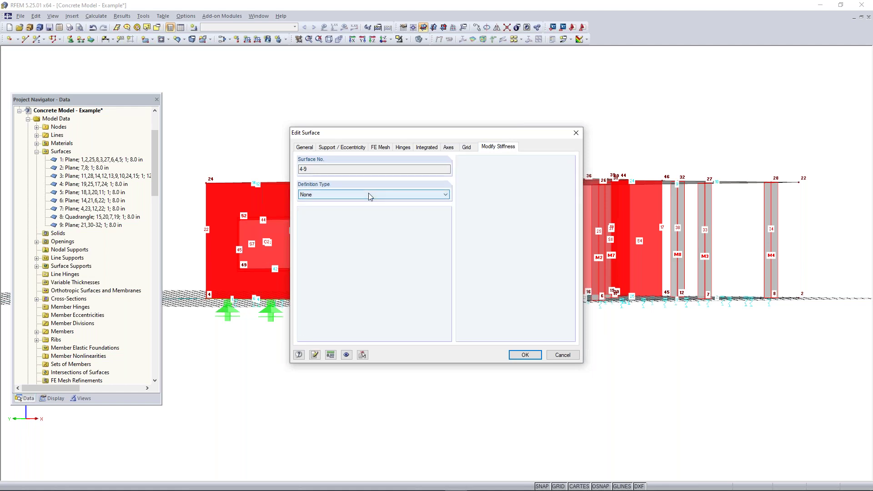
left_click(348, 215)
left_click(378, 223)
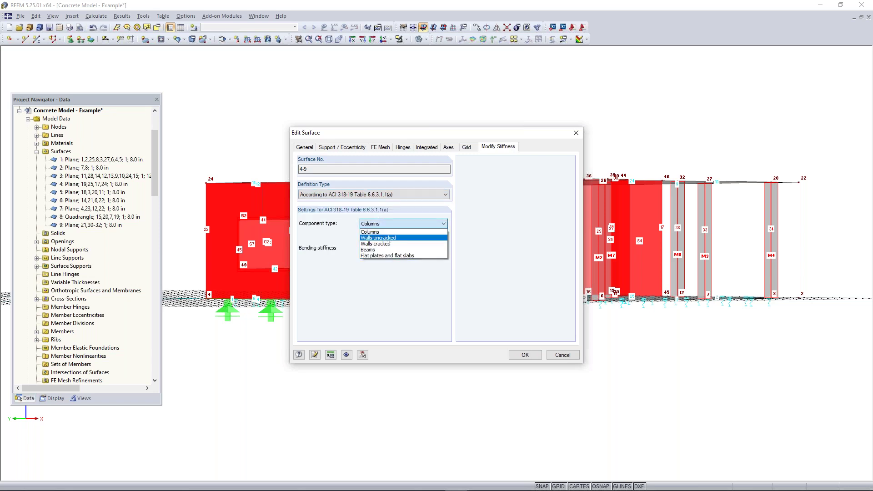
left_click(401, 238)
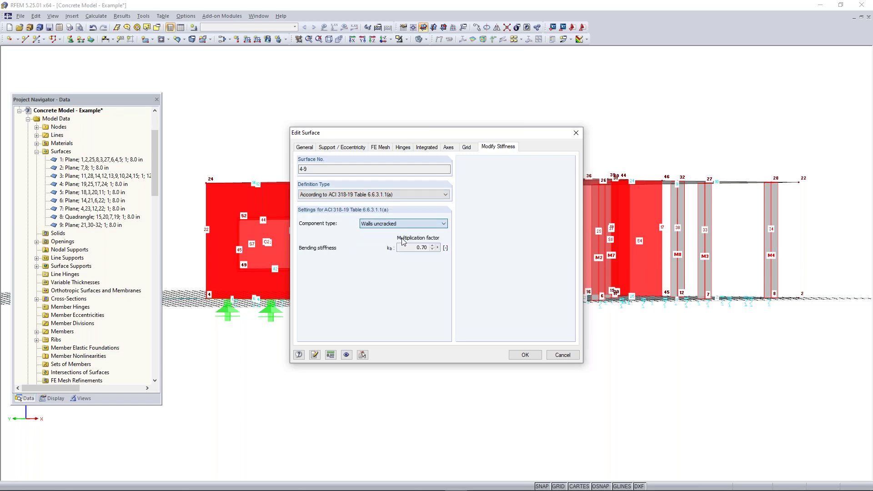
left_click(525, 354)
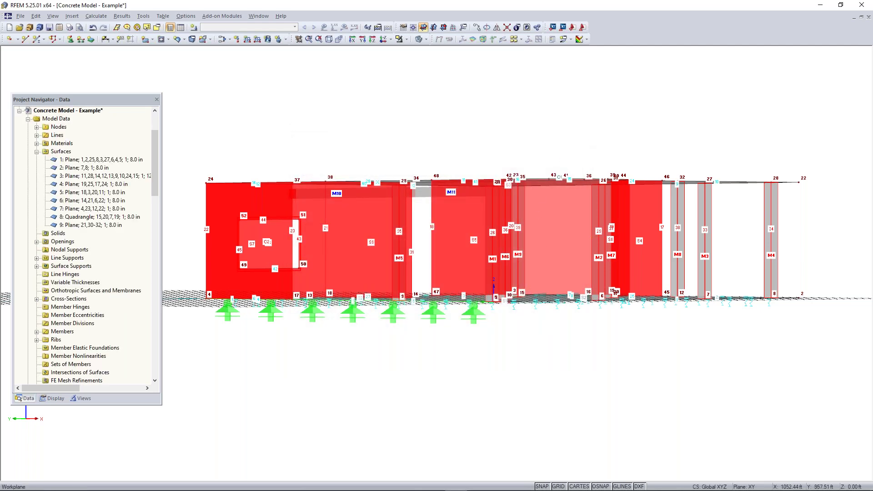
Modify the stiffness of slab surfaces 1-3 according to ACI 318-19 Table 6.6.3.1.1(a) with component type Flat plates and flat slabs
middle_click_drag(590, 135, 529, 374, "ctrl")
left_click(529, 374)
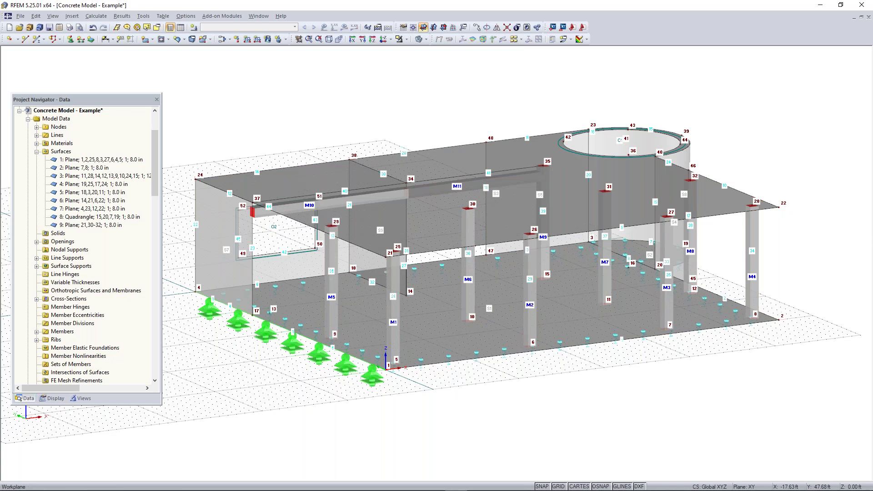
left_click(81, 160)
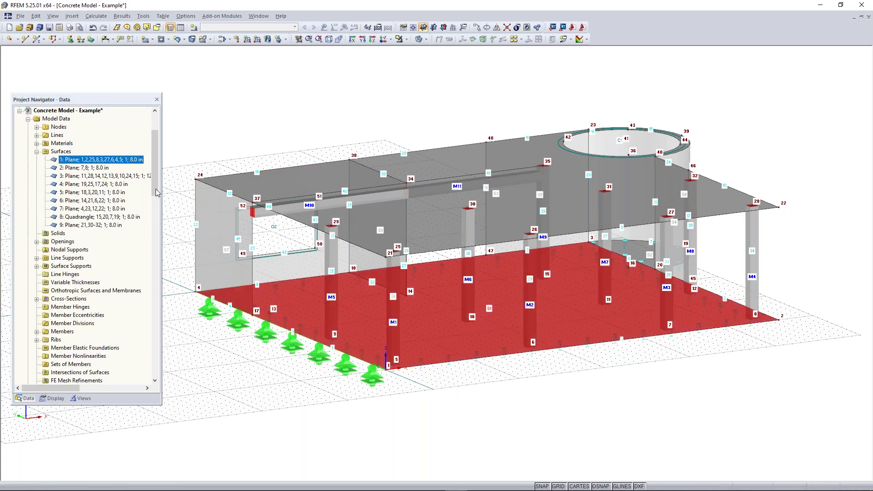
left_click(84, 168, "ctrl")
left_click(86, 176, "ctrl")
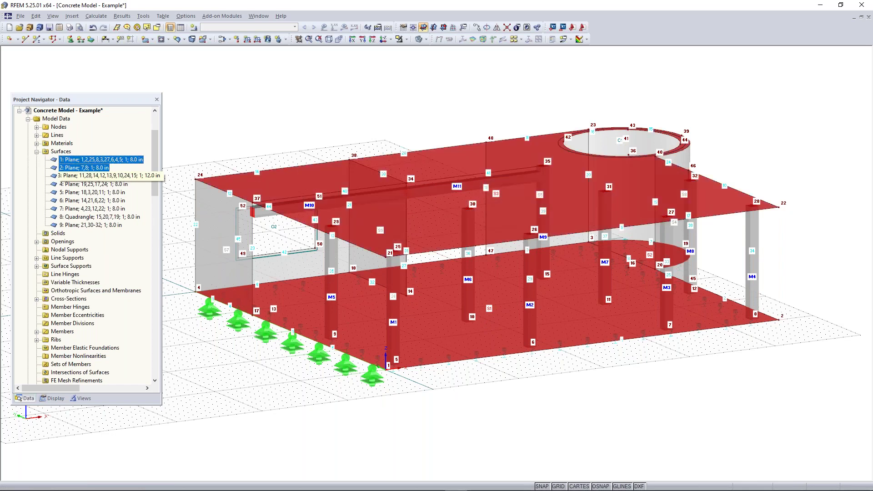
right_click(281, 182)
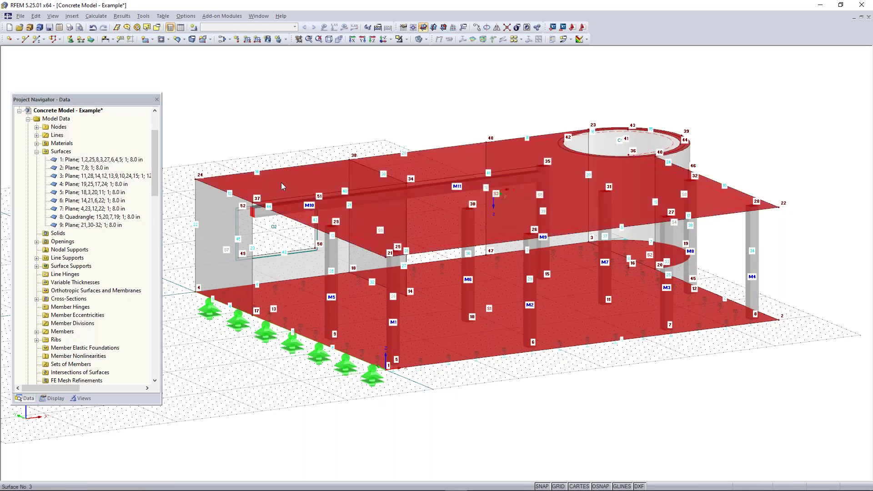
left_click(317, 189)
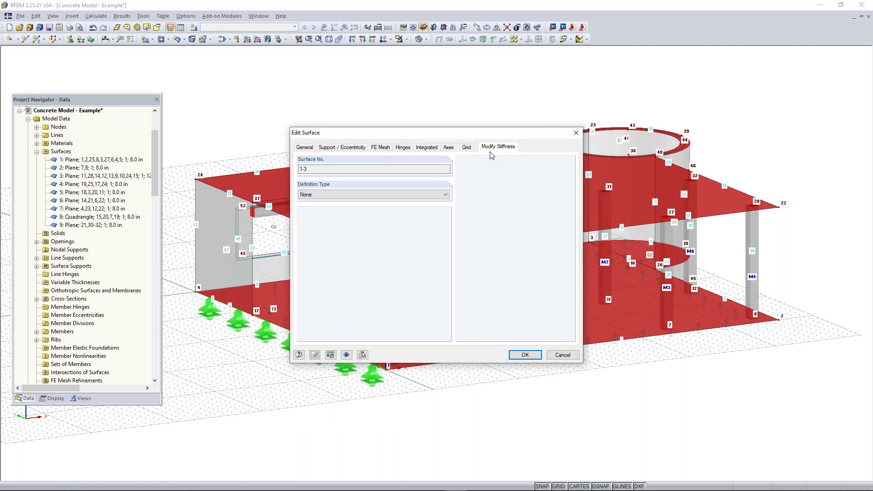
left_click(394, 194)
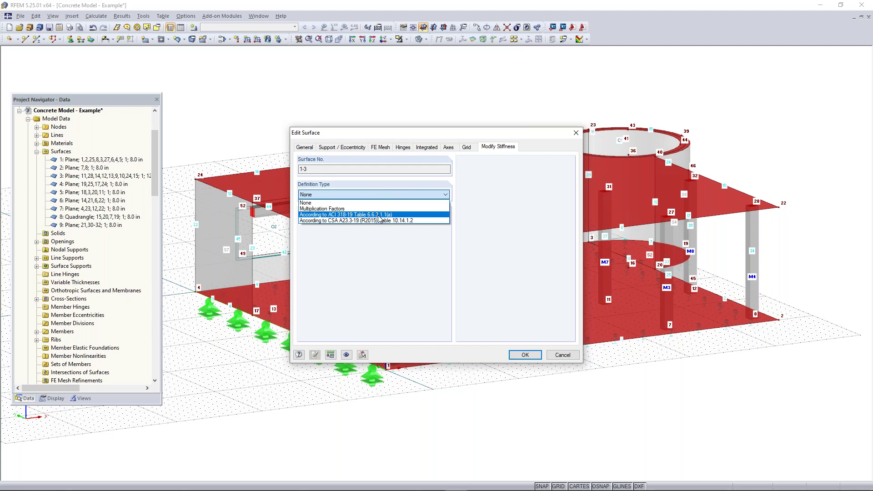
left_click(374, 217)
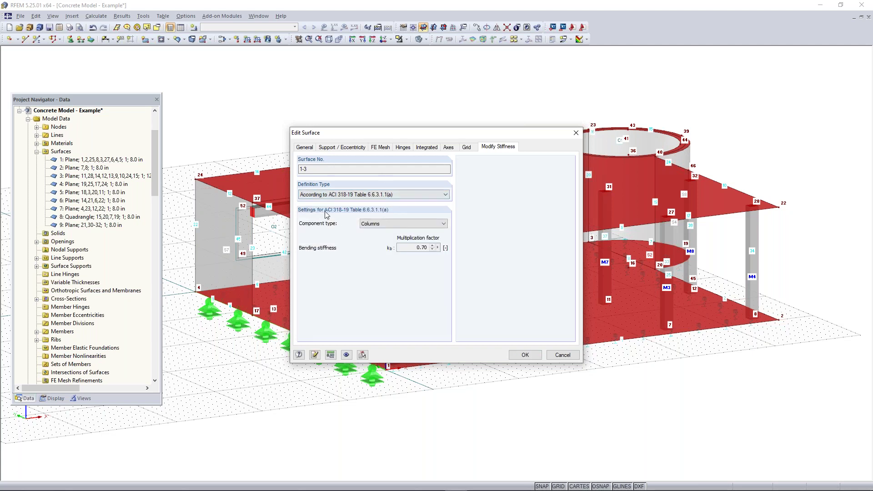
left_click(384, 225)
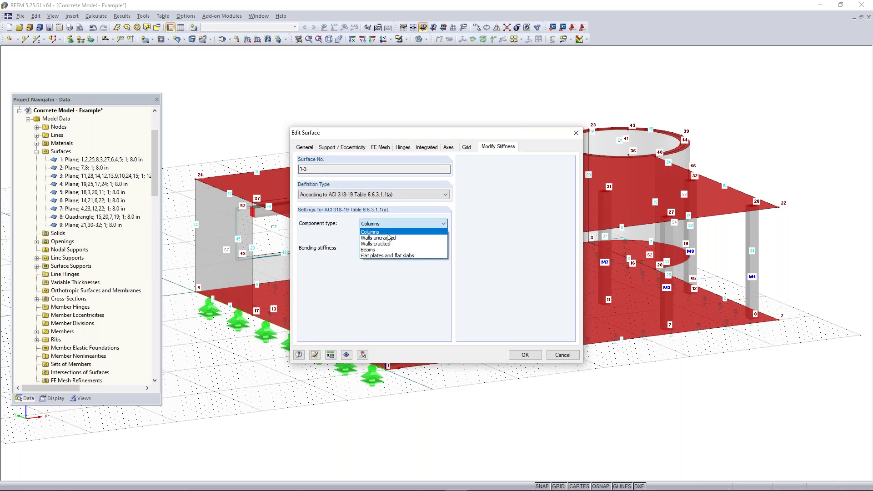
left_click(394, 256)
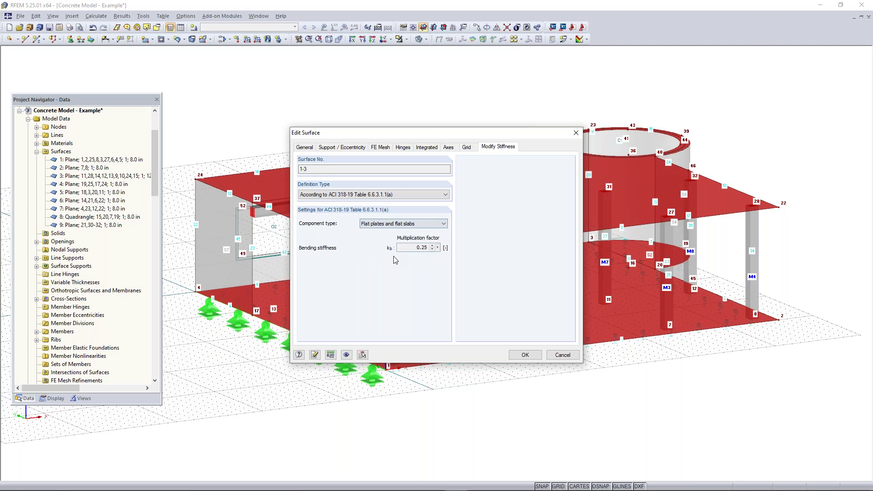
left_click(528, 355)
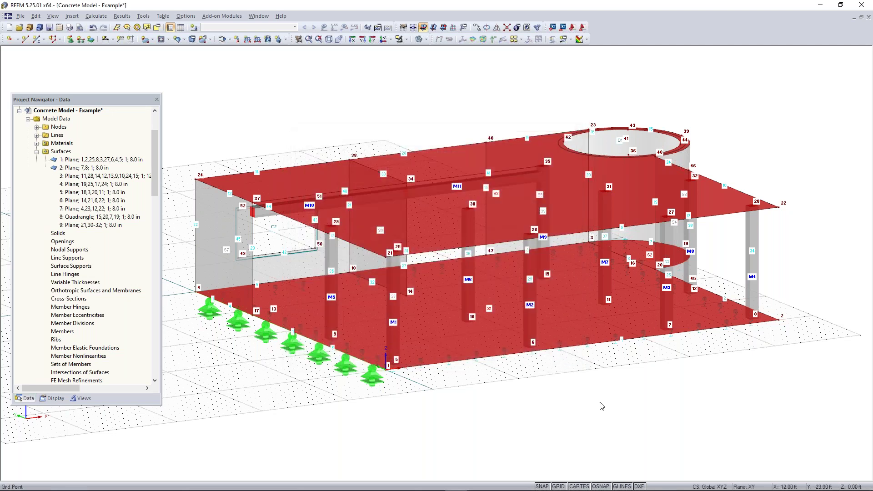
Modify the stiffness of rib members 10 and 11 according to ACI 318-19 Table 6.6.3.1.1(a) with component type Beams
left_click(342, 202)
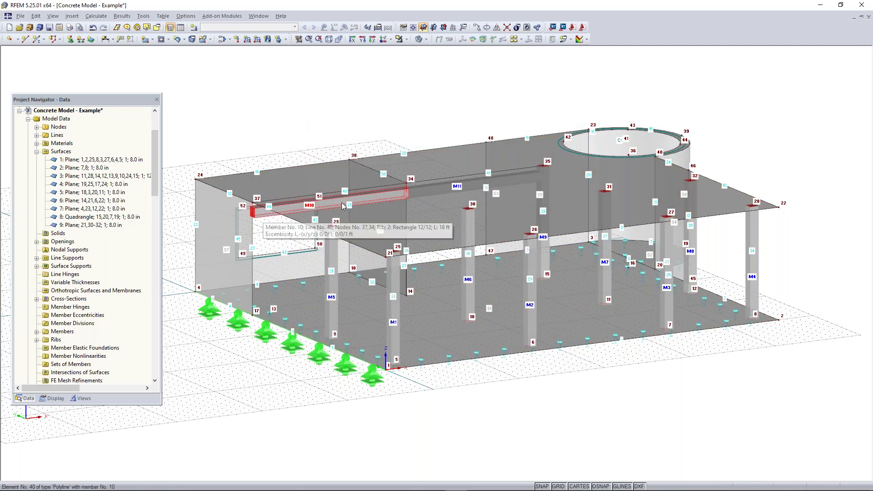
right_click(420, 190)
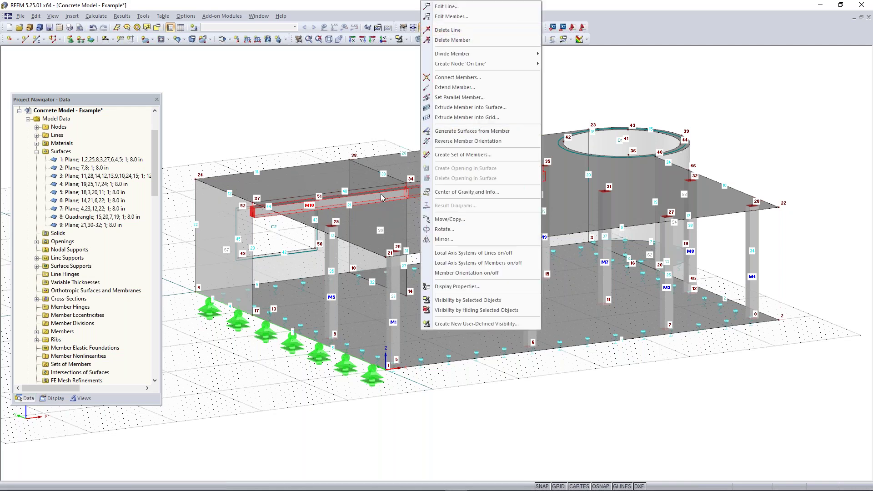
left_click(453, 16)
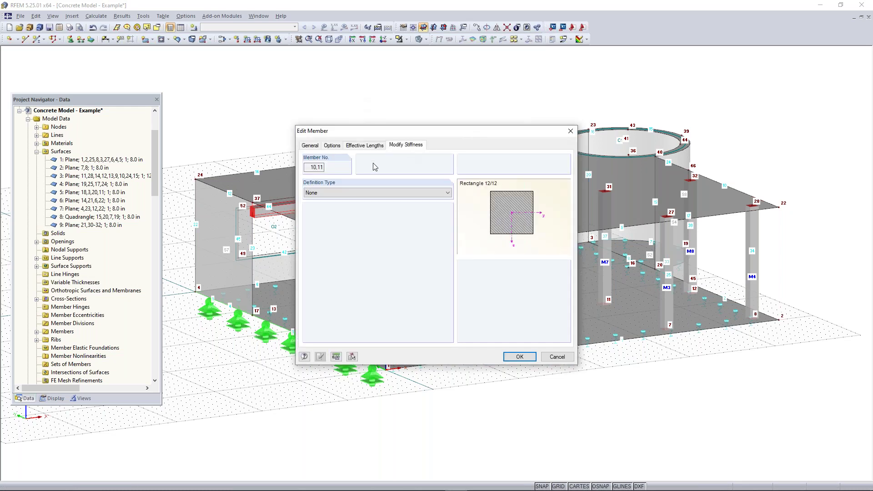
left_click(389, 193)
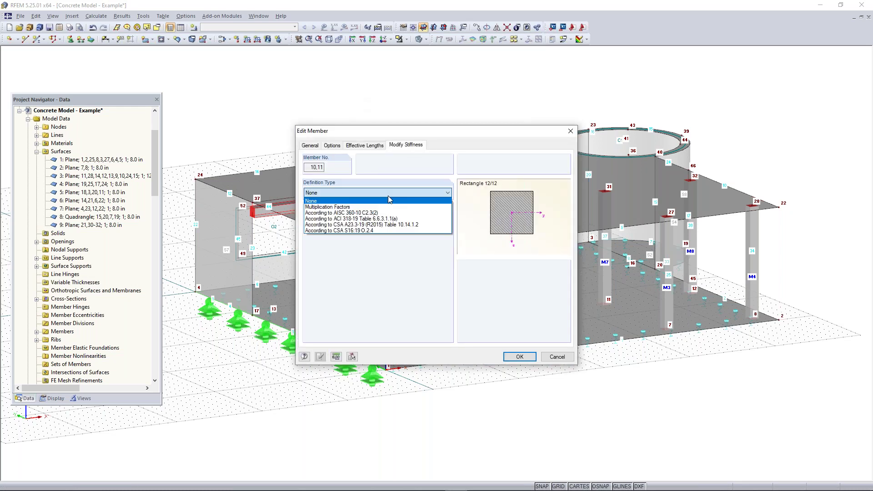
left_click(363, 219)
left_click(402, 220)
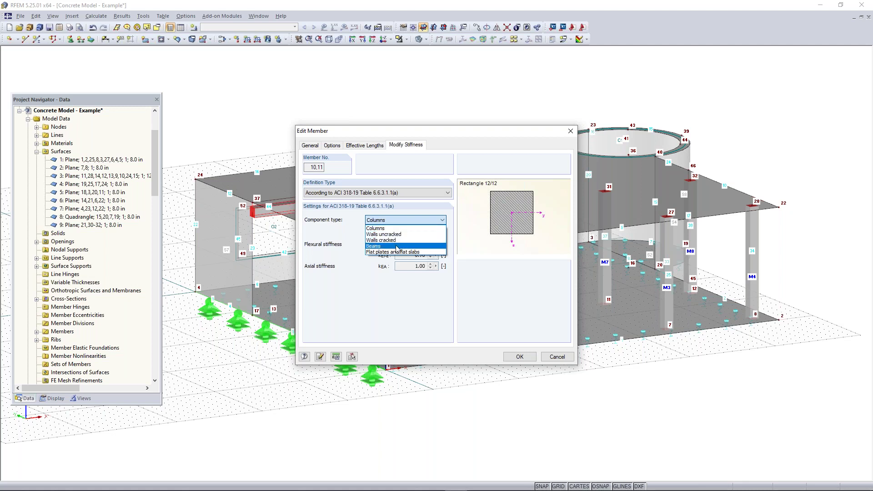
left_click(425, 246)
left_click(519, 357)
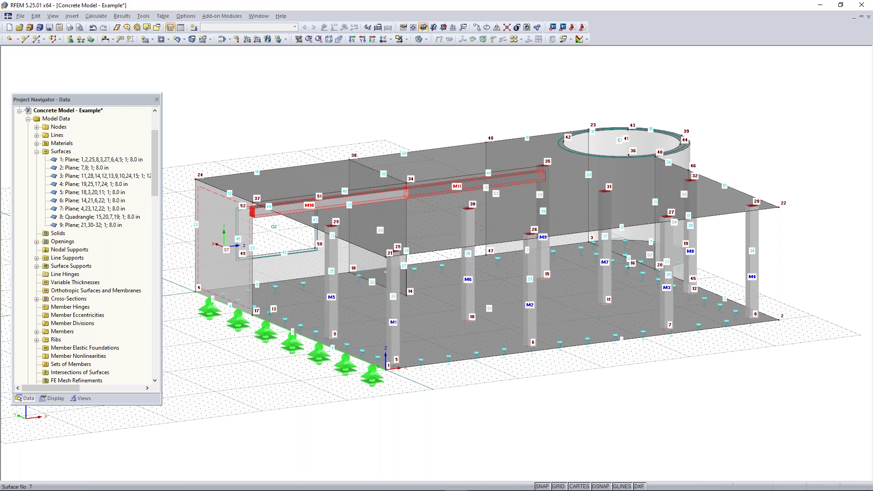
Create a load case in the Dead action category with active self-weight and a factor of 1.000 in Z
right_click_drag(471, 302, 497, 324)
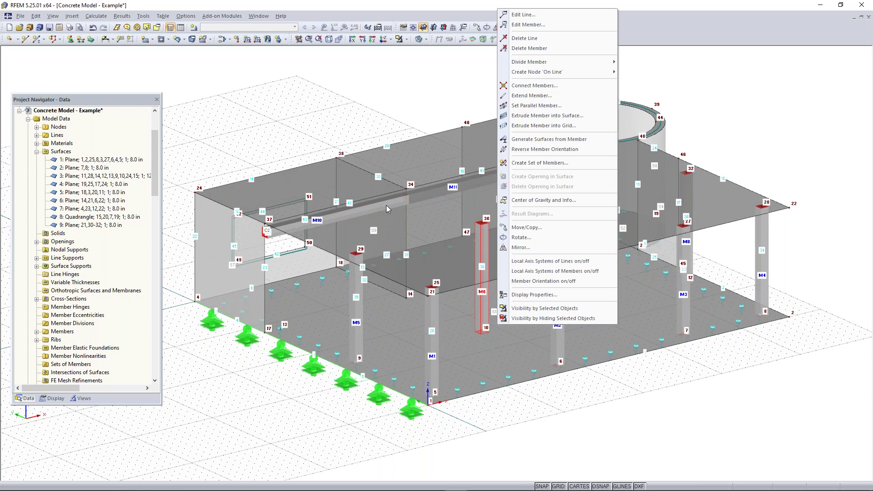
left_click(345, 126)
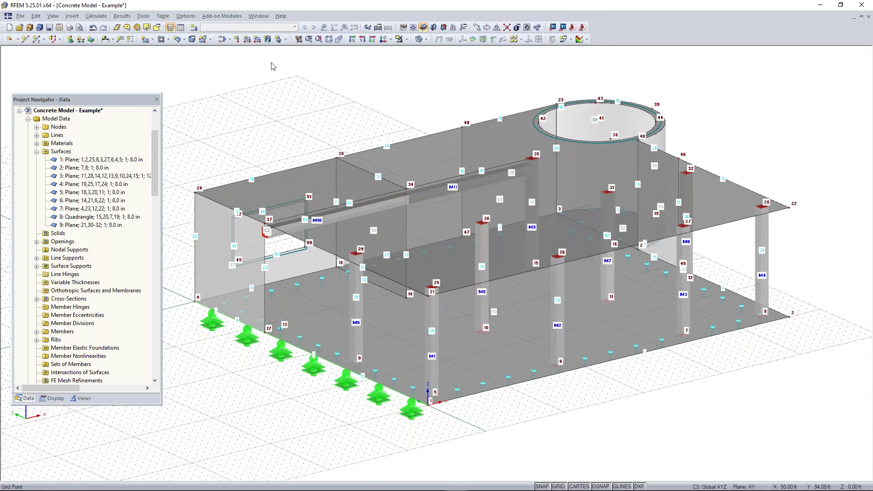
left_click(194, 28)
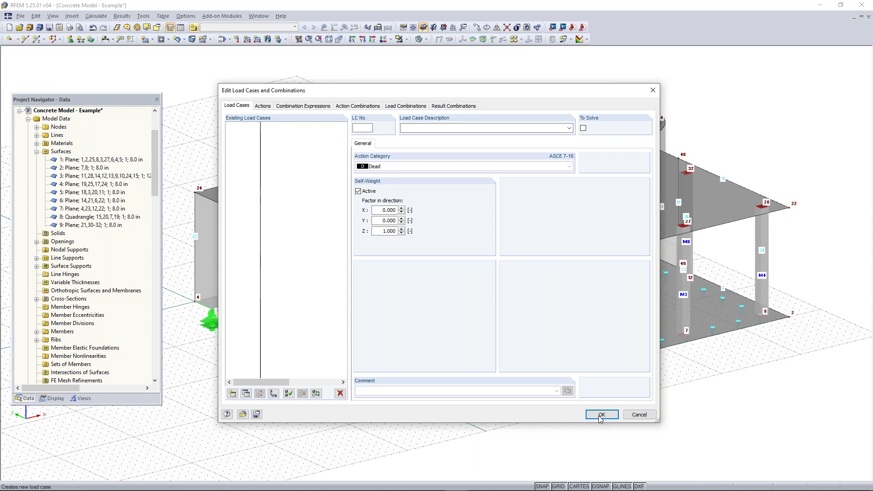
left_click(601, 415)
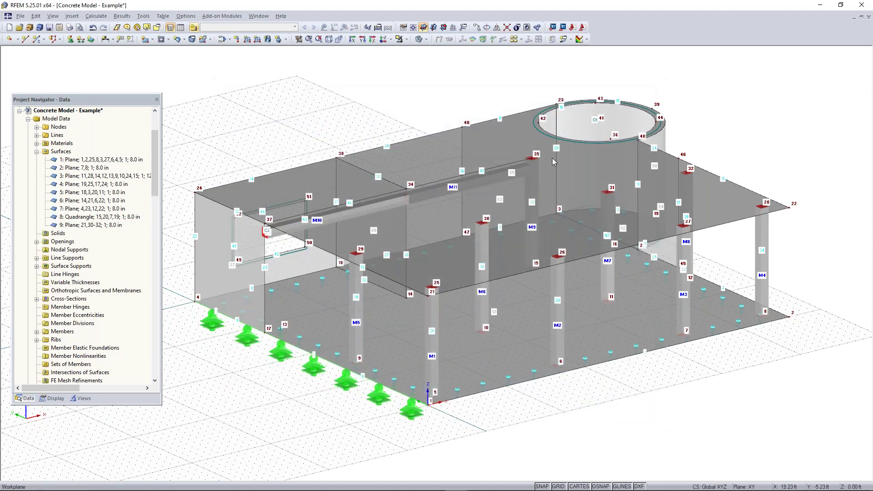
Calculate load case LC1, display its global deformations u, and switch the model to wireframe display
left_click(344, 29)
key("Return")
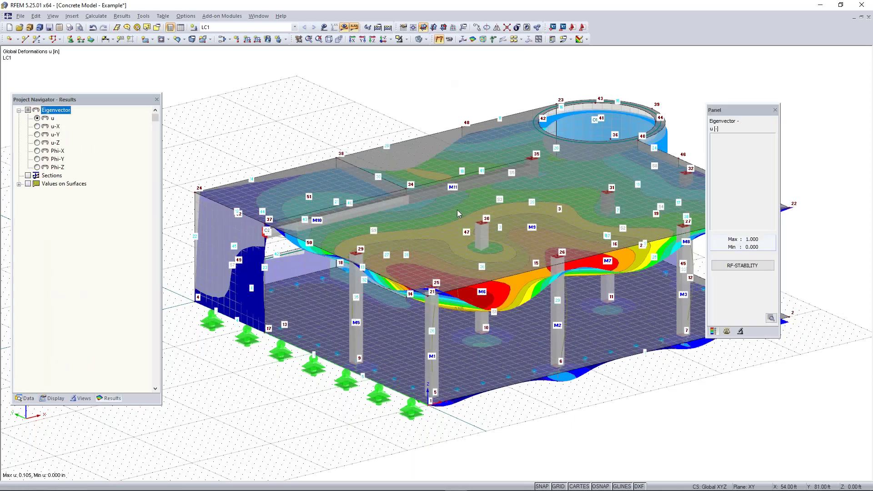
scroll(416, 102, "down", 1)
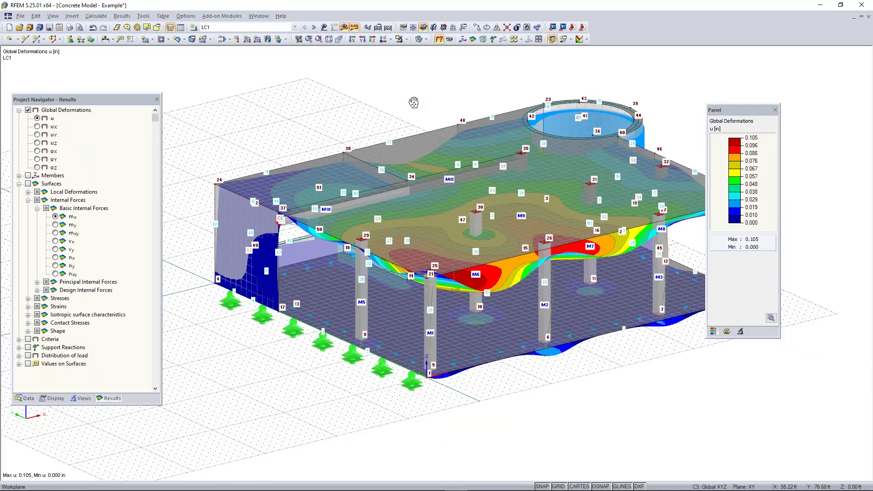
middle_click_drag(415, 103, 375, 87)
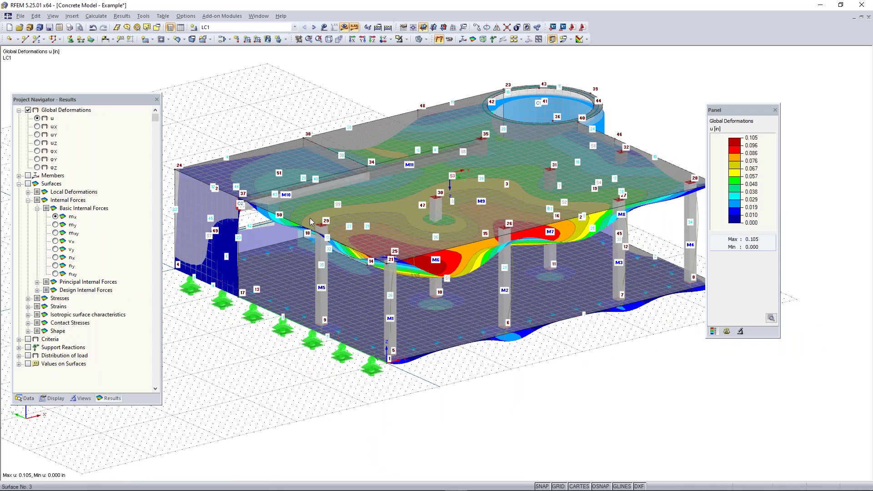
left_click(419, 39)
middle_click_drag(556, 381, 518, 347, "ctrl")
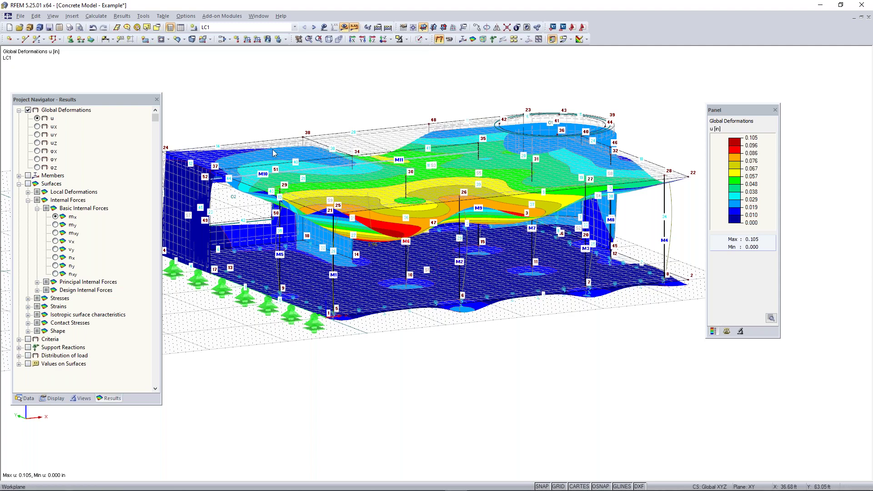
Look through the available add-on modules in the model data and return to the deformation results
left_click(25, 399)
scroll(91, 189, "down", 18)
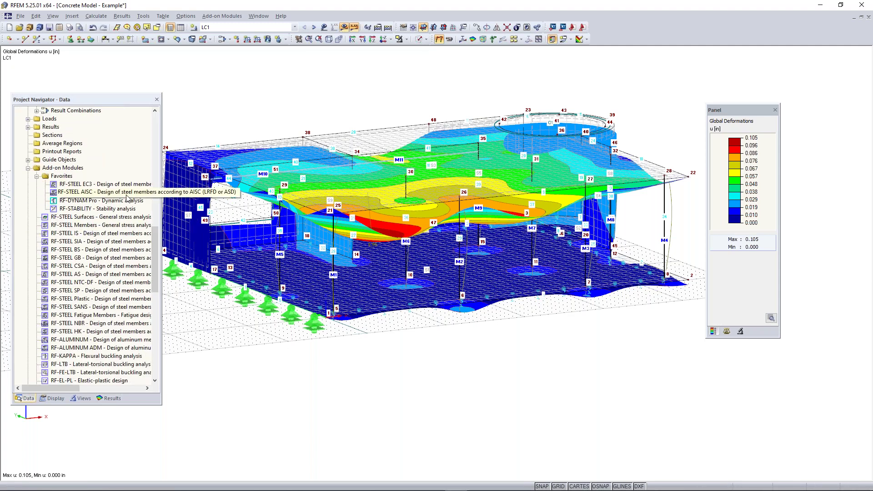
middle_click_drag(396, 334, 436, 357, "ctrl")
left_click(109, 398)
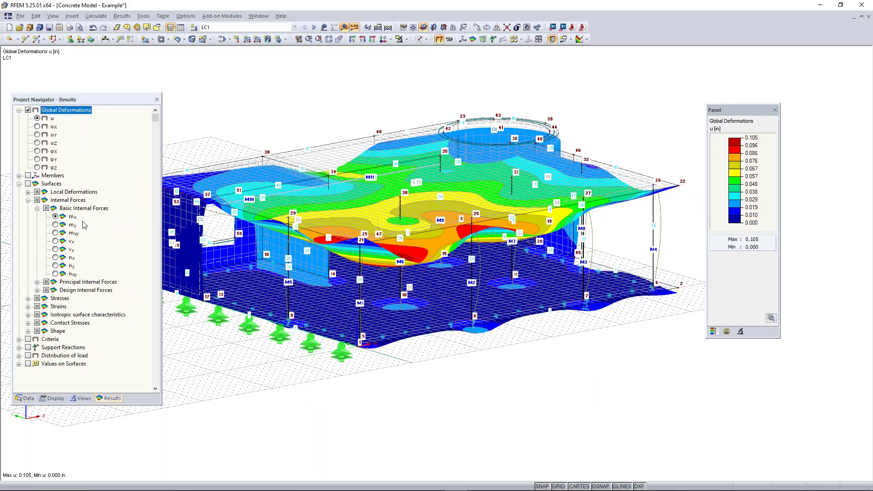
Check the display factors for the deformation plot and return to the color scale of the global deformations
left_click(727, 331)
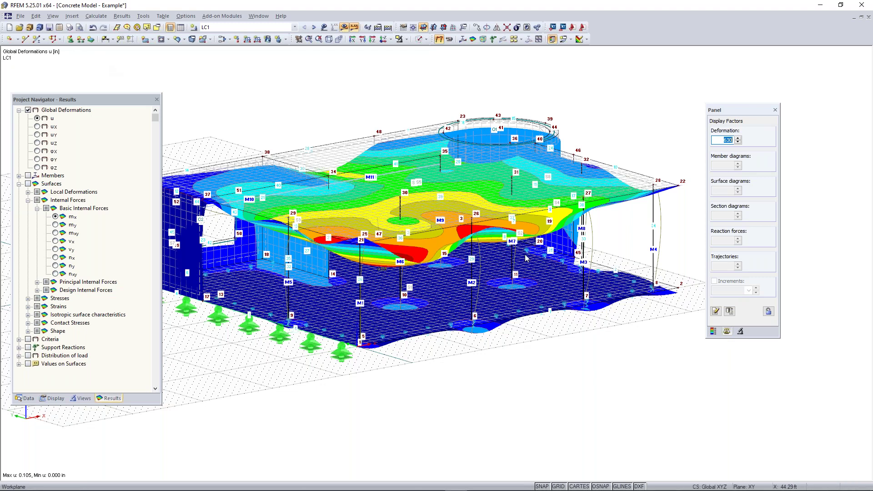
left_click(713, 331)
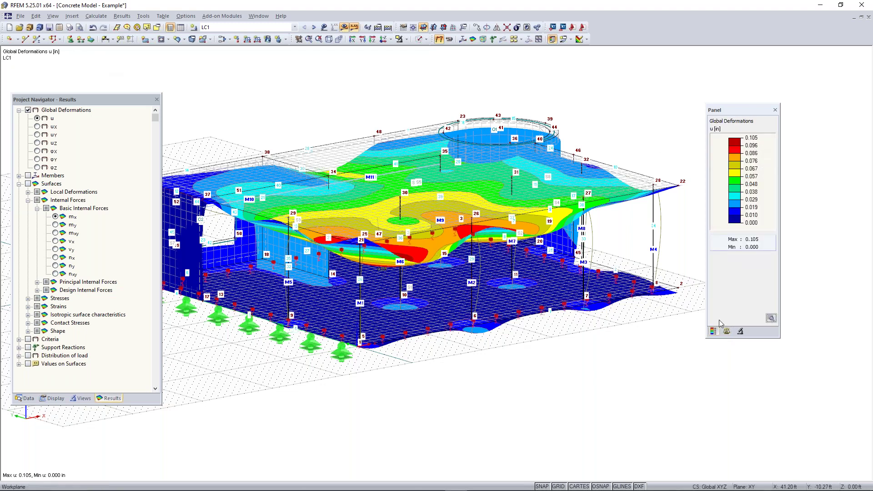
scroll(474, 355, "down", 1)
middle_click_drag(474, 355, 486, 349)
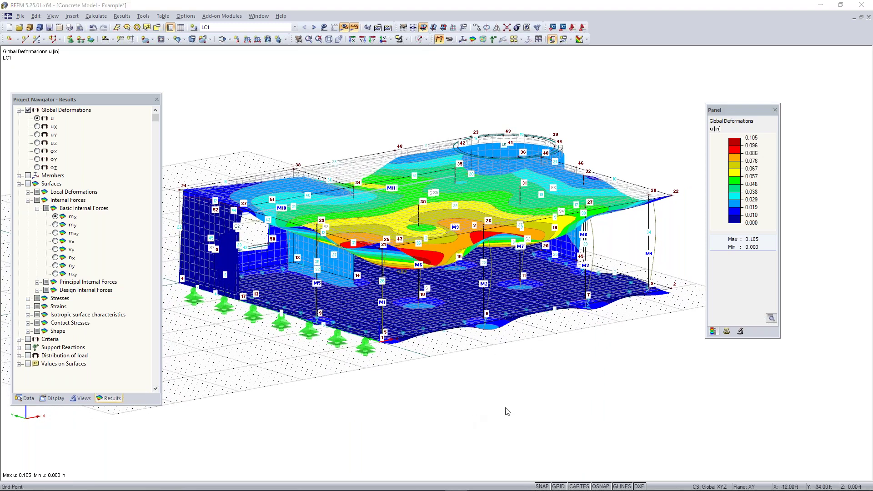
Switch to the PowerPoint slide show and advance from the Concrete Model slide to the Any Questions slide
key("super")
mouse_move(412, 483)
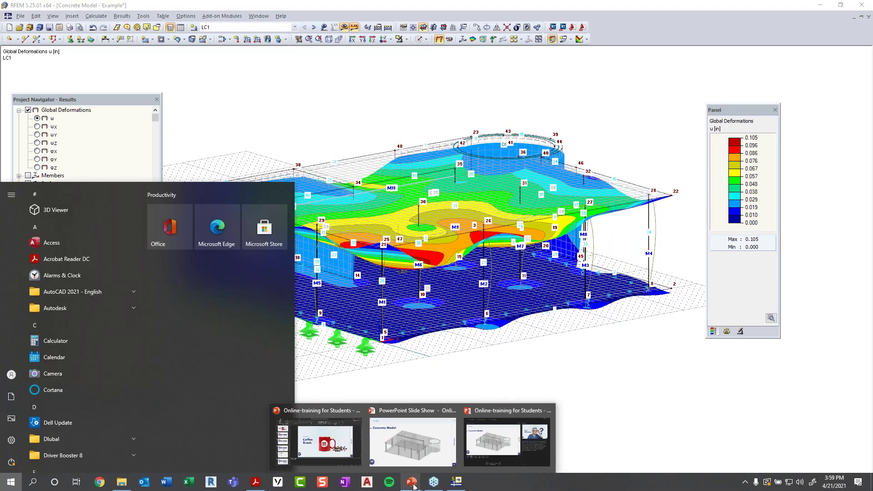
left_click(477, 462)
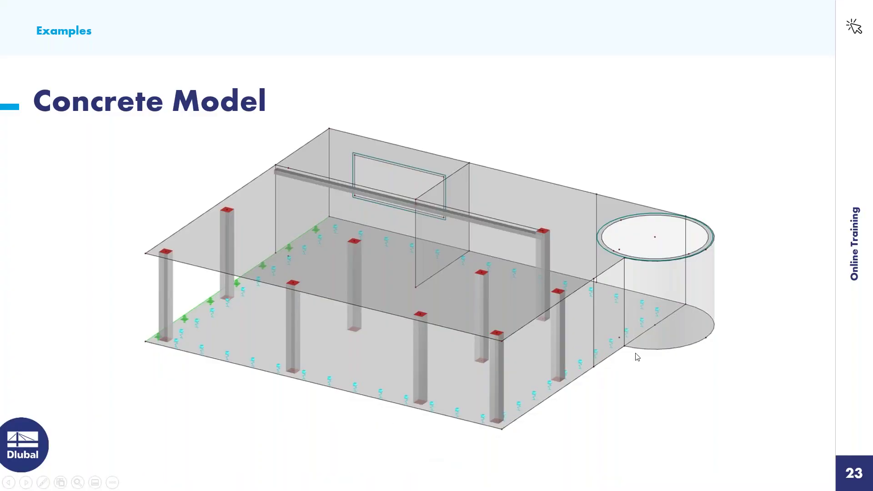
left_click(726, 347)
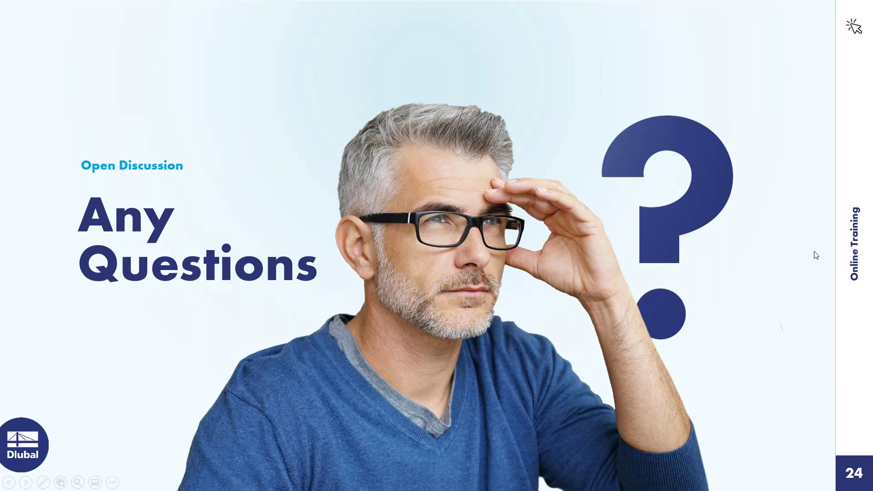
Switch back to RFEM and look through the add-on modules in the model data for RF-CONCRETE Members and RF-CONCRETE Surfaces
key("super")
left_click(457, 481)
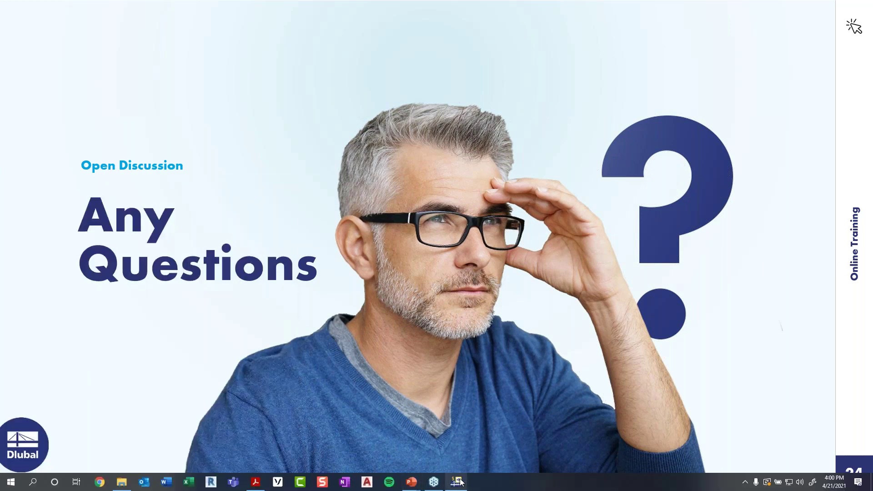
middle_click_drag(455, 239, 479, 282, "ctrl")
left_click(26, 398)
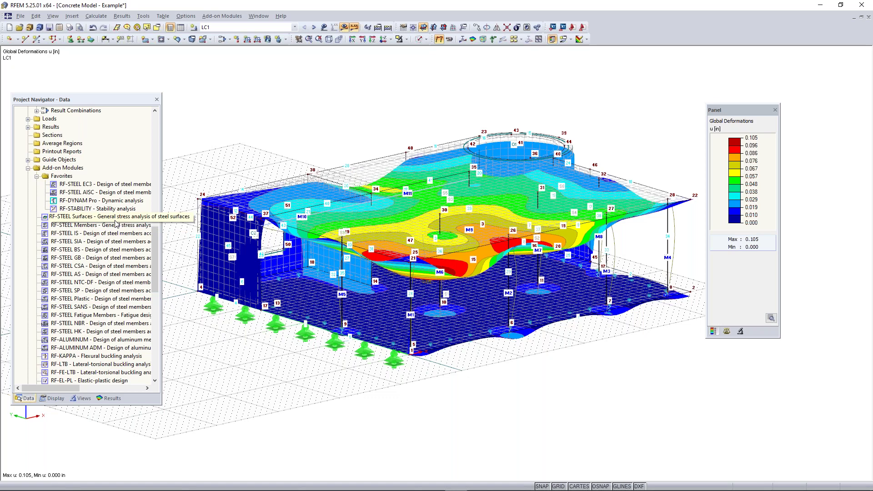
scroll(115, 223, "down", 11)
scroll(115, 222, "up", 12)
scroll(116, 223, "up", 2)
scroll(116, 223, "down", 12)
scroll(115, 223, "down", 1)
scroll(119, 222, "up", 5)
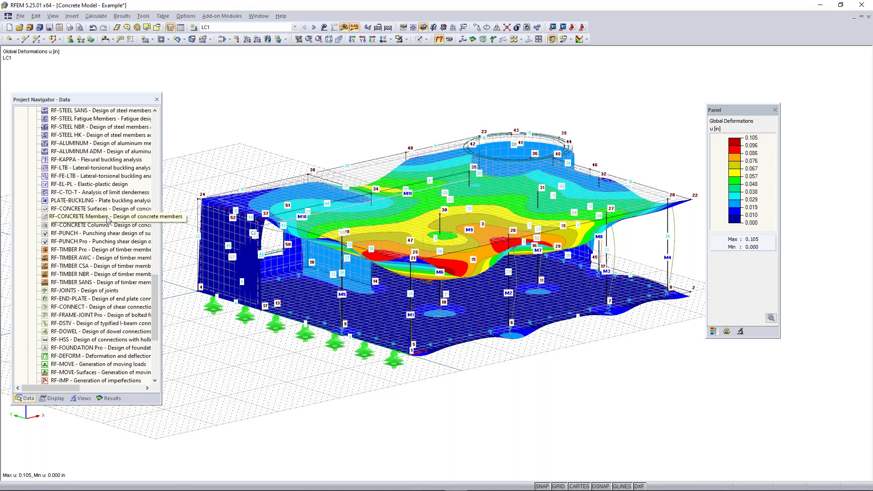
left_click(108, 218)
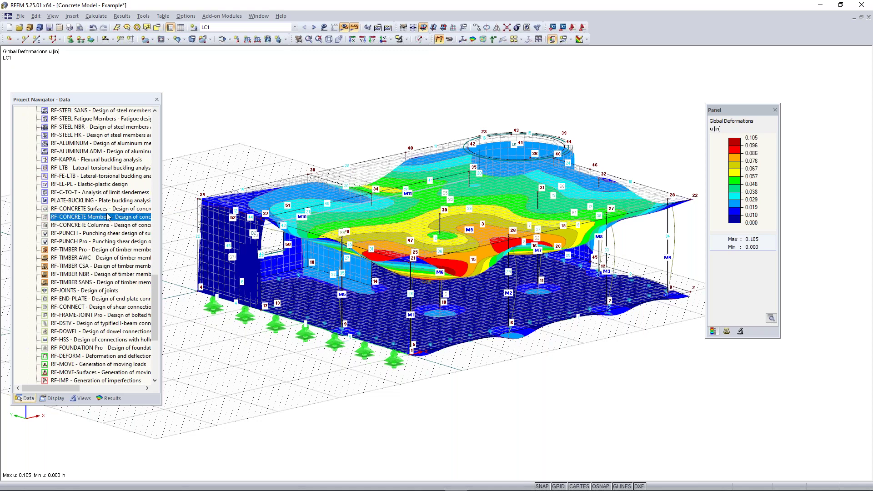
left_click(101, 210)
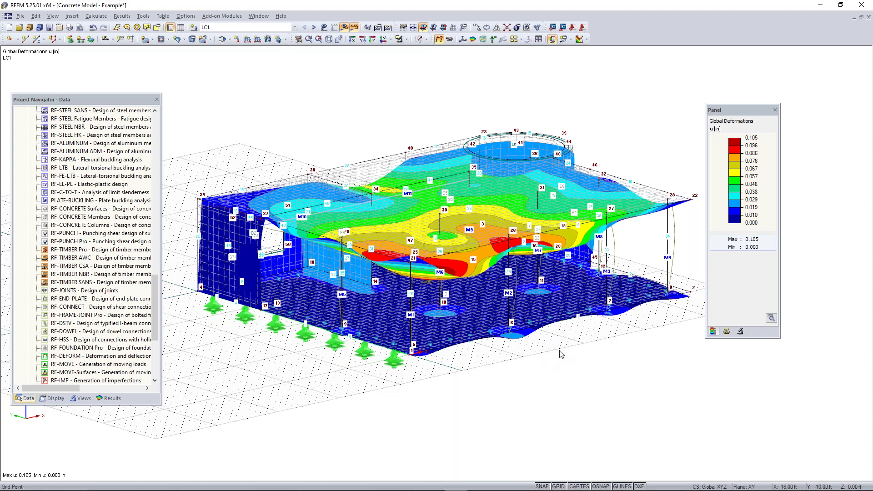
Switch to the PowerPoint slide show and advance through the Free Online Services slides to the closing contact slide
key("super")
mouse_move(411, 481)
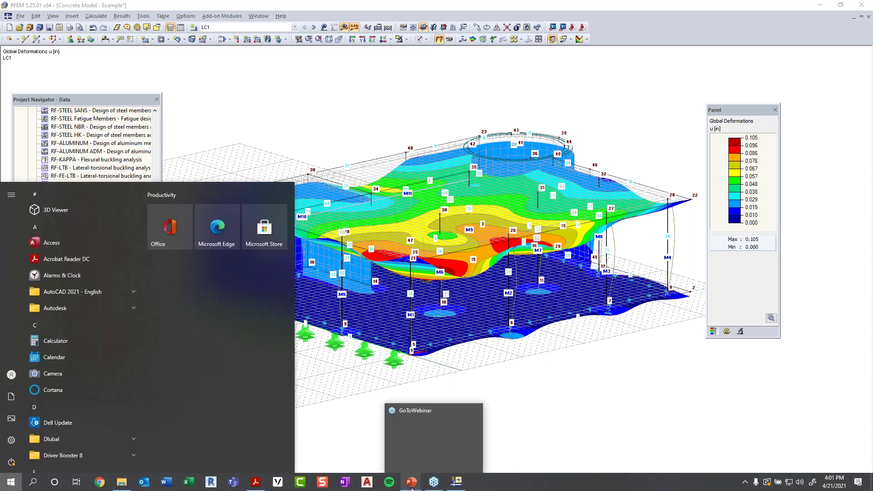
left_click(433, 465)
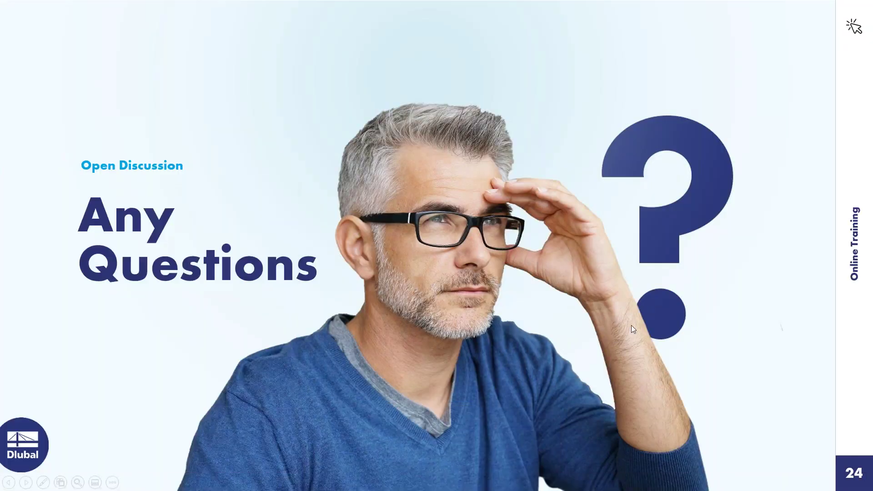
left_click(776, 274)
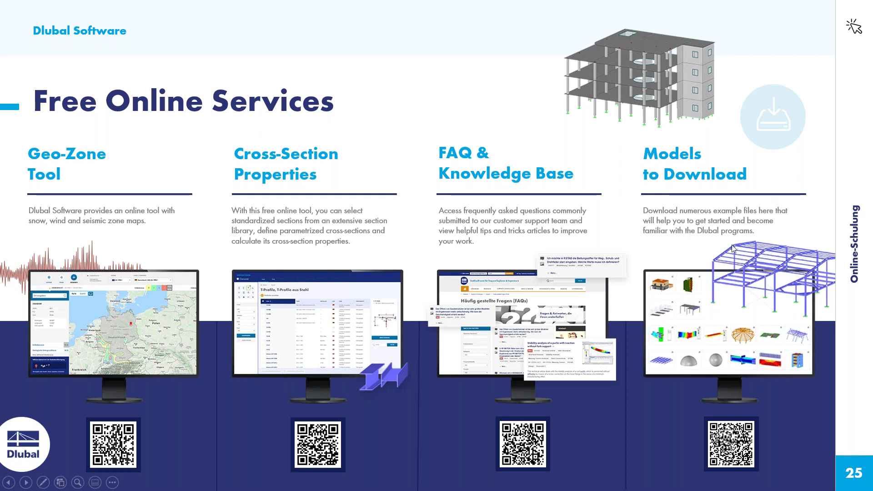
left_click(788, 258)
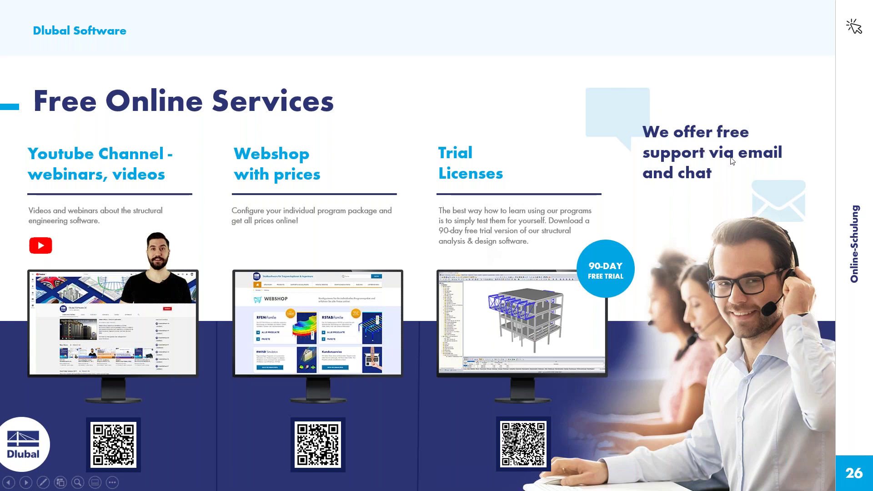
left_click(754, 178)
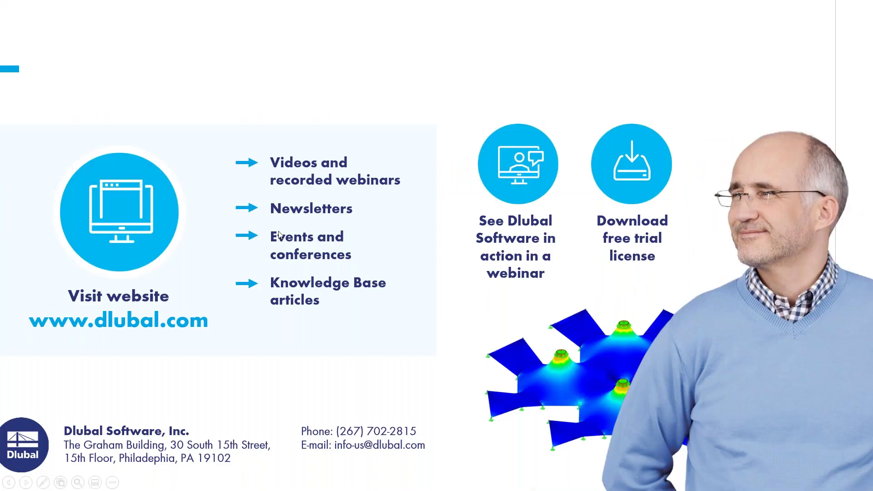